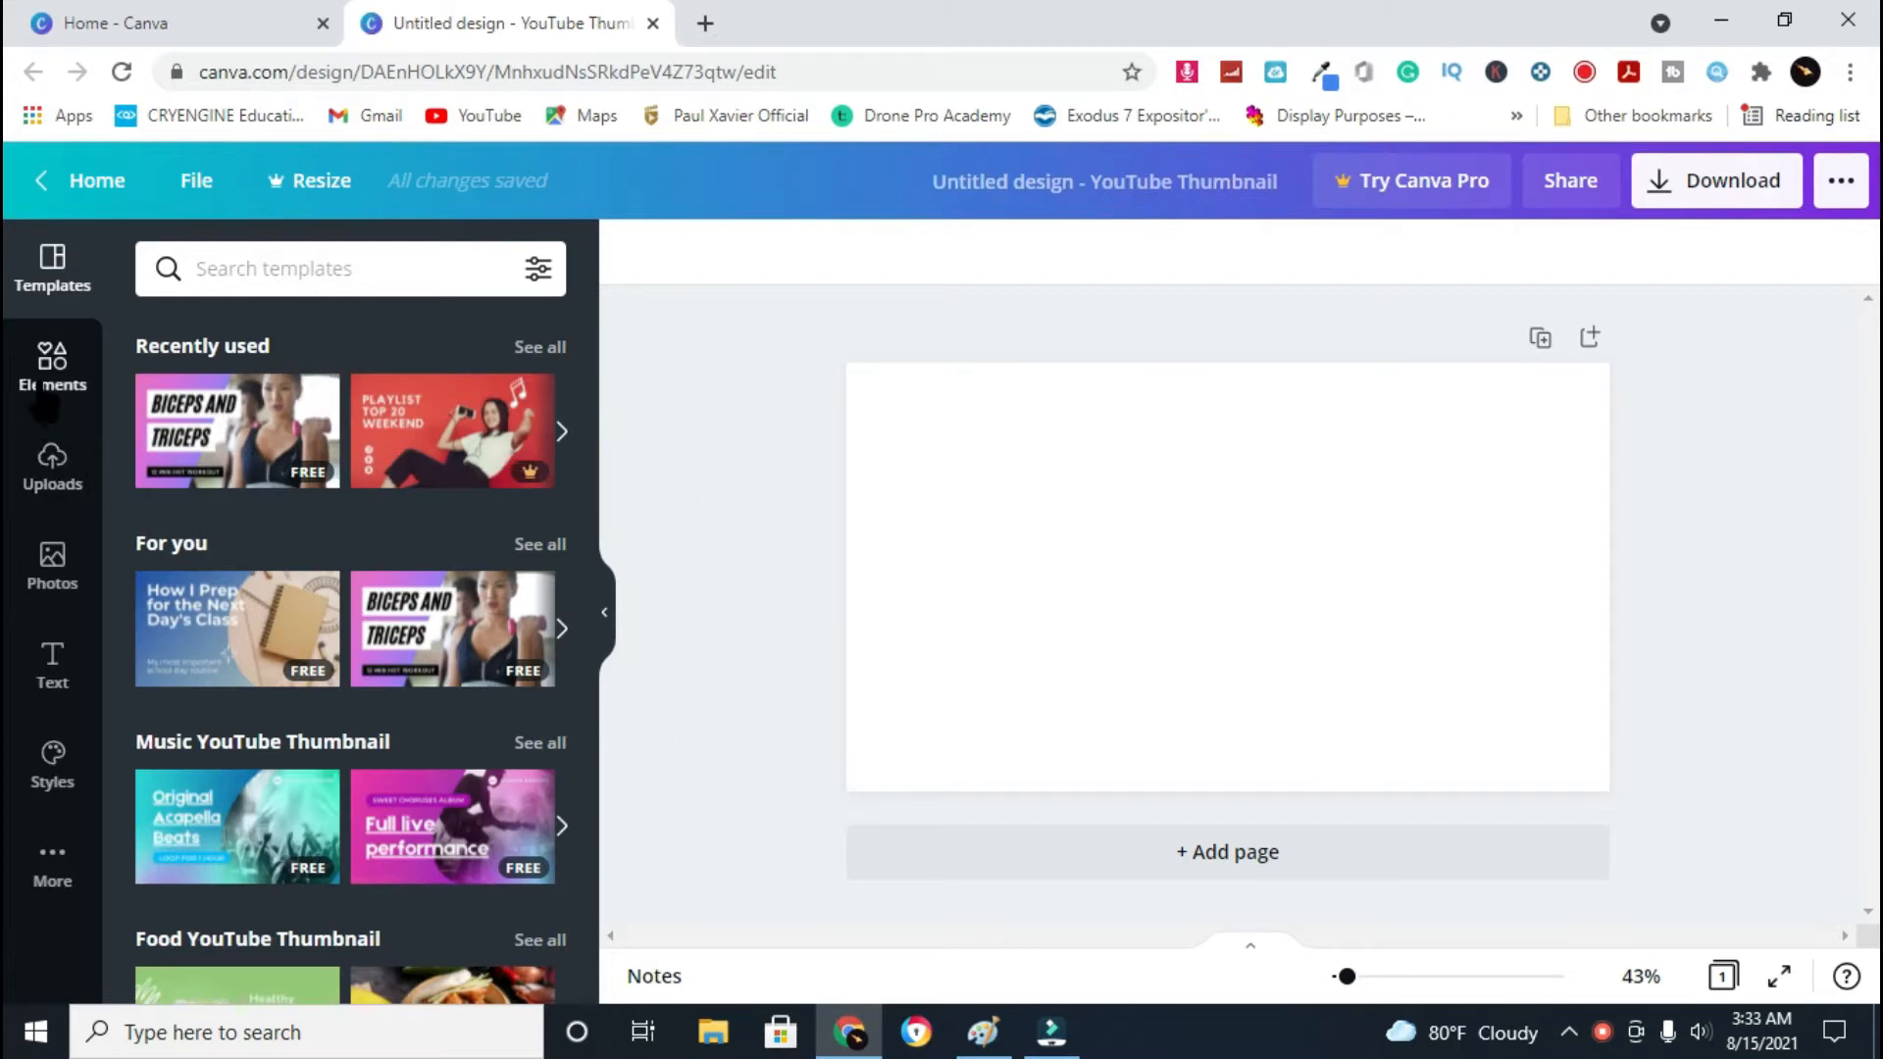
Place the uploaded red YouTube play-button image on the blank thumbnail page
click(49, 459)
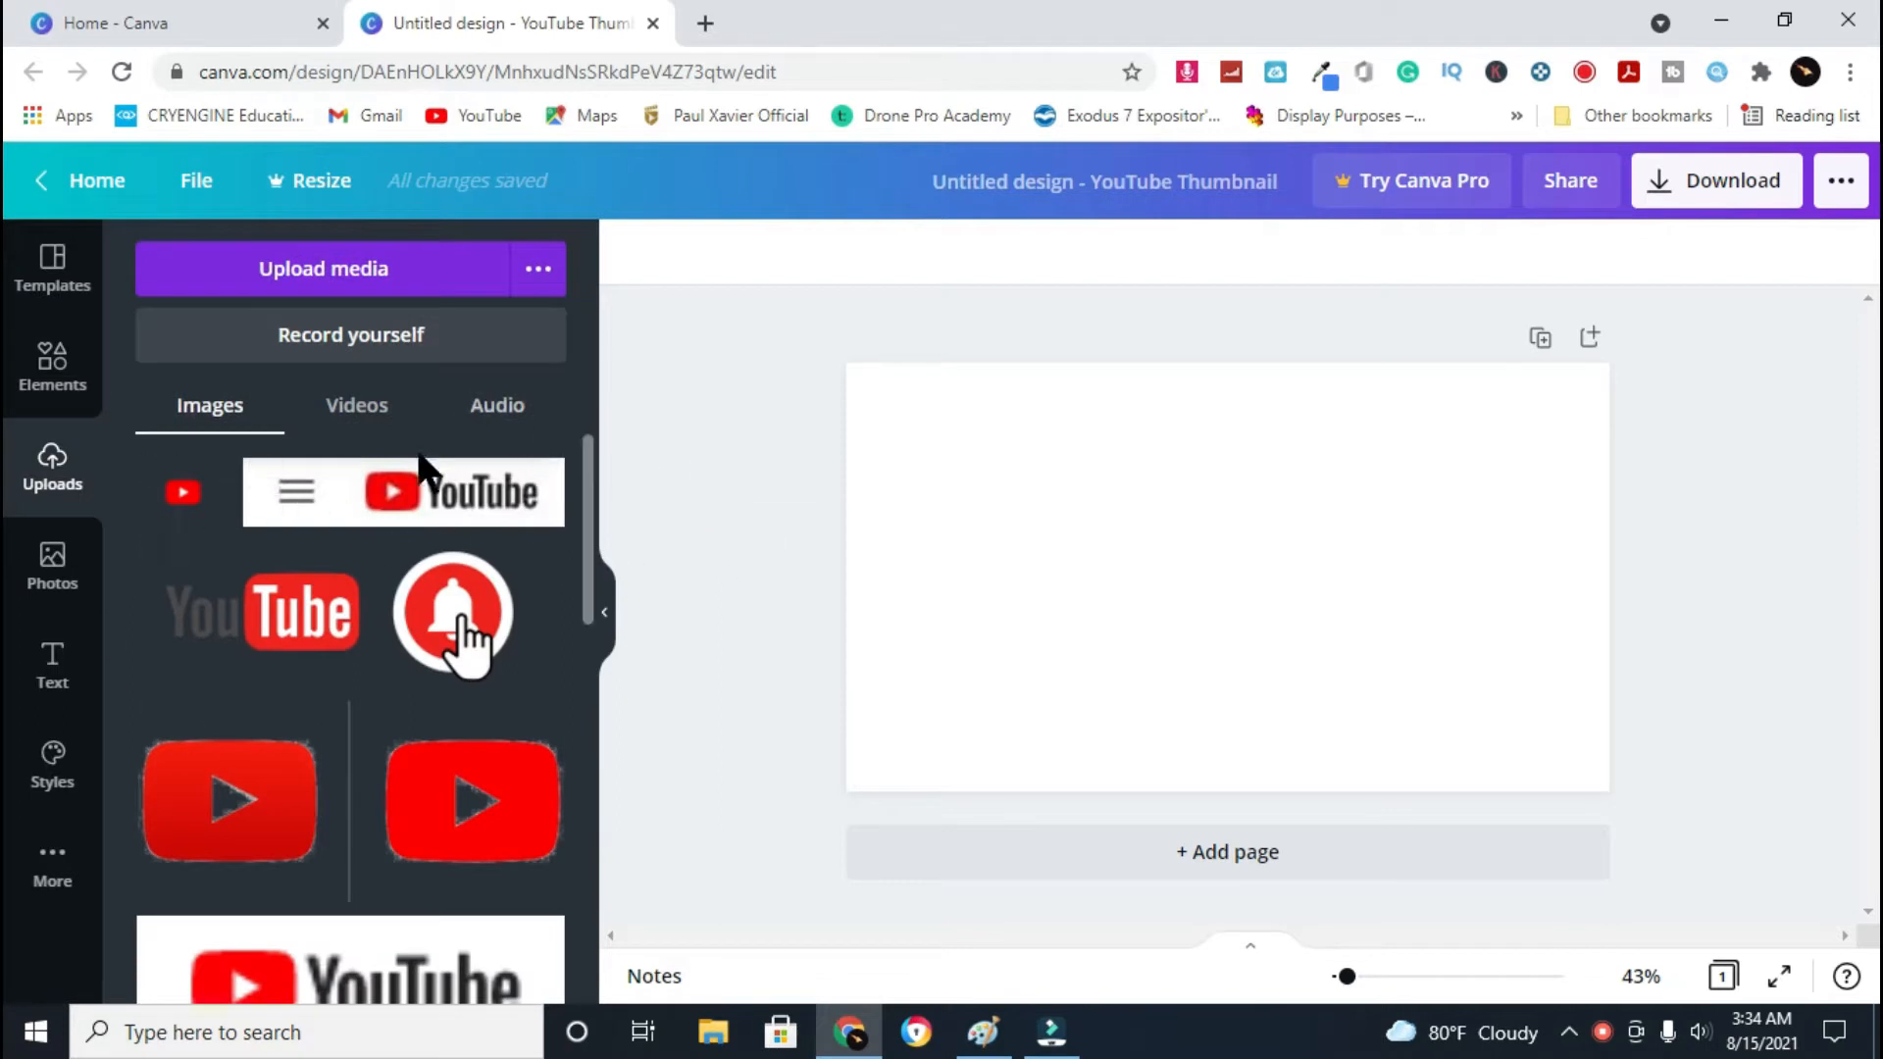
click(159, 481)
drag(210, 515, 1089, 547)
drag(1222, 702, 1118, 627)
Crop the play-button image tightly around the red logo and move it to the page's upper-left area
click(924, 253)
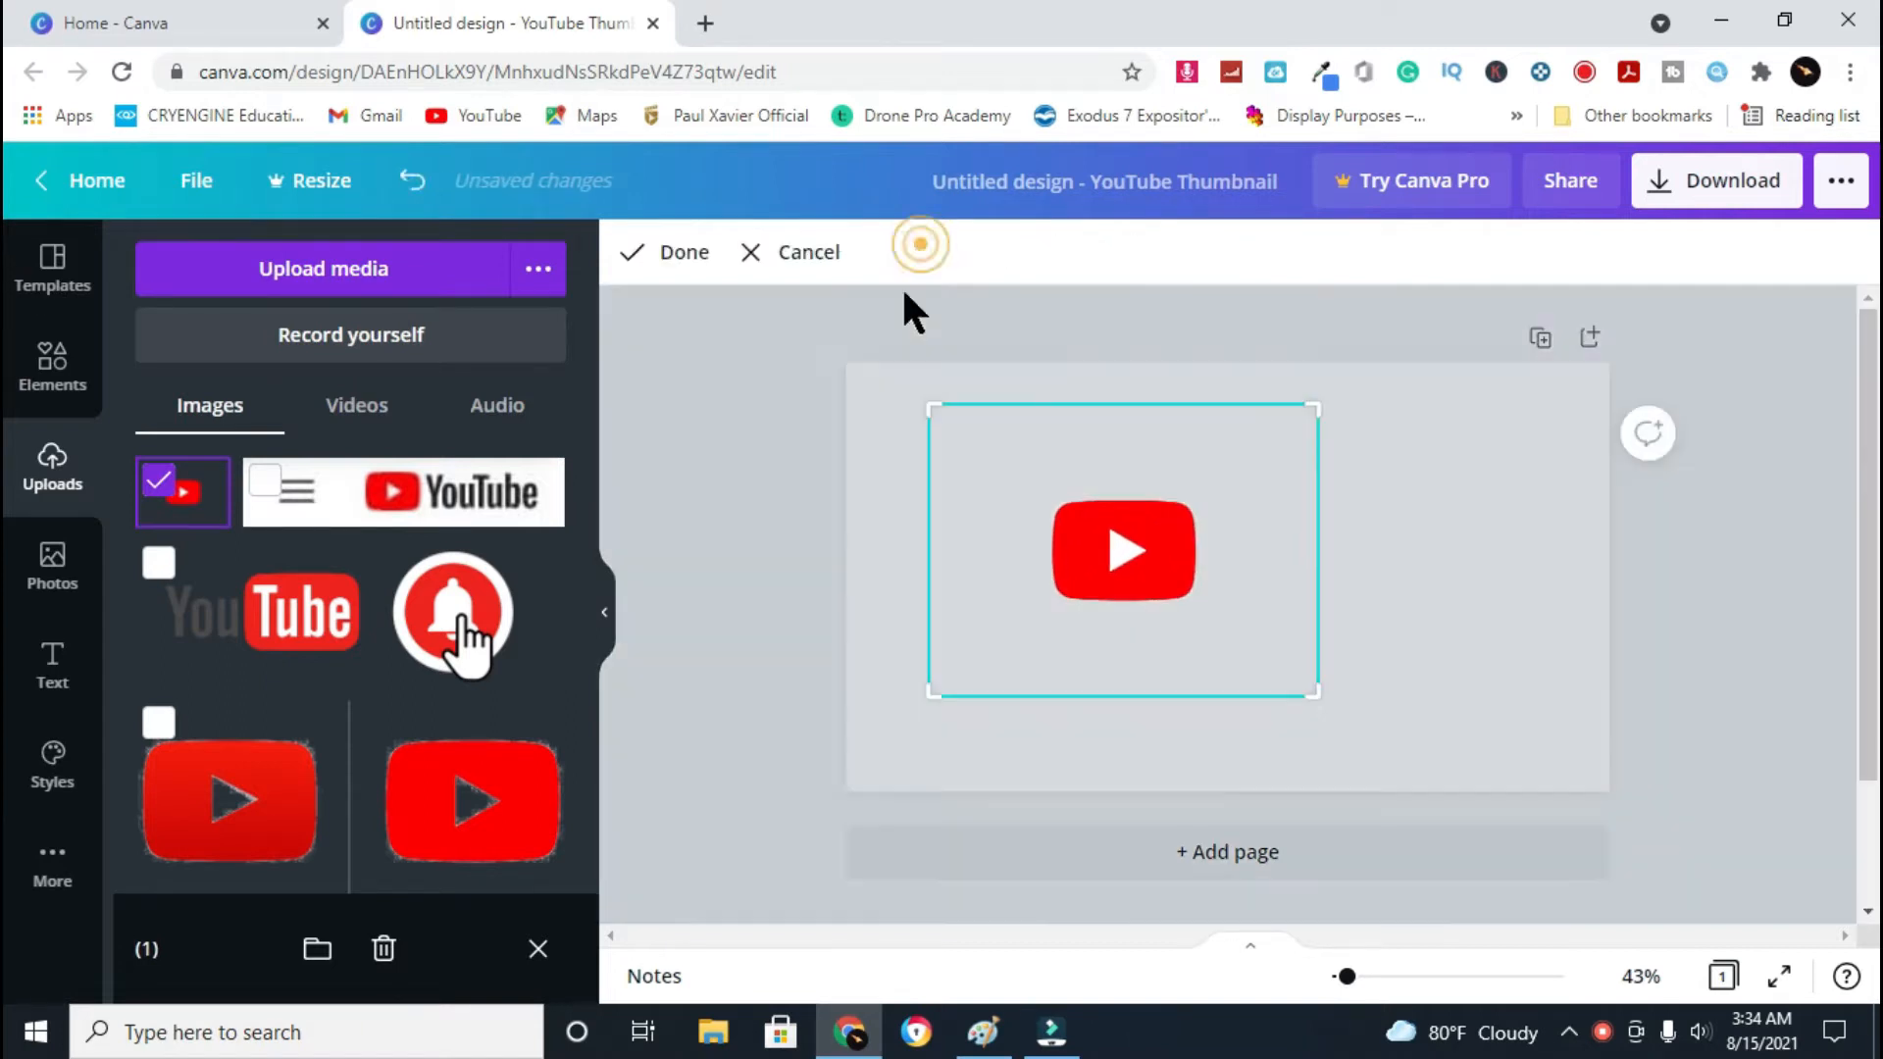
drag(929, 688, 1048, 621)
drag(1317, 622, 1209, 602)
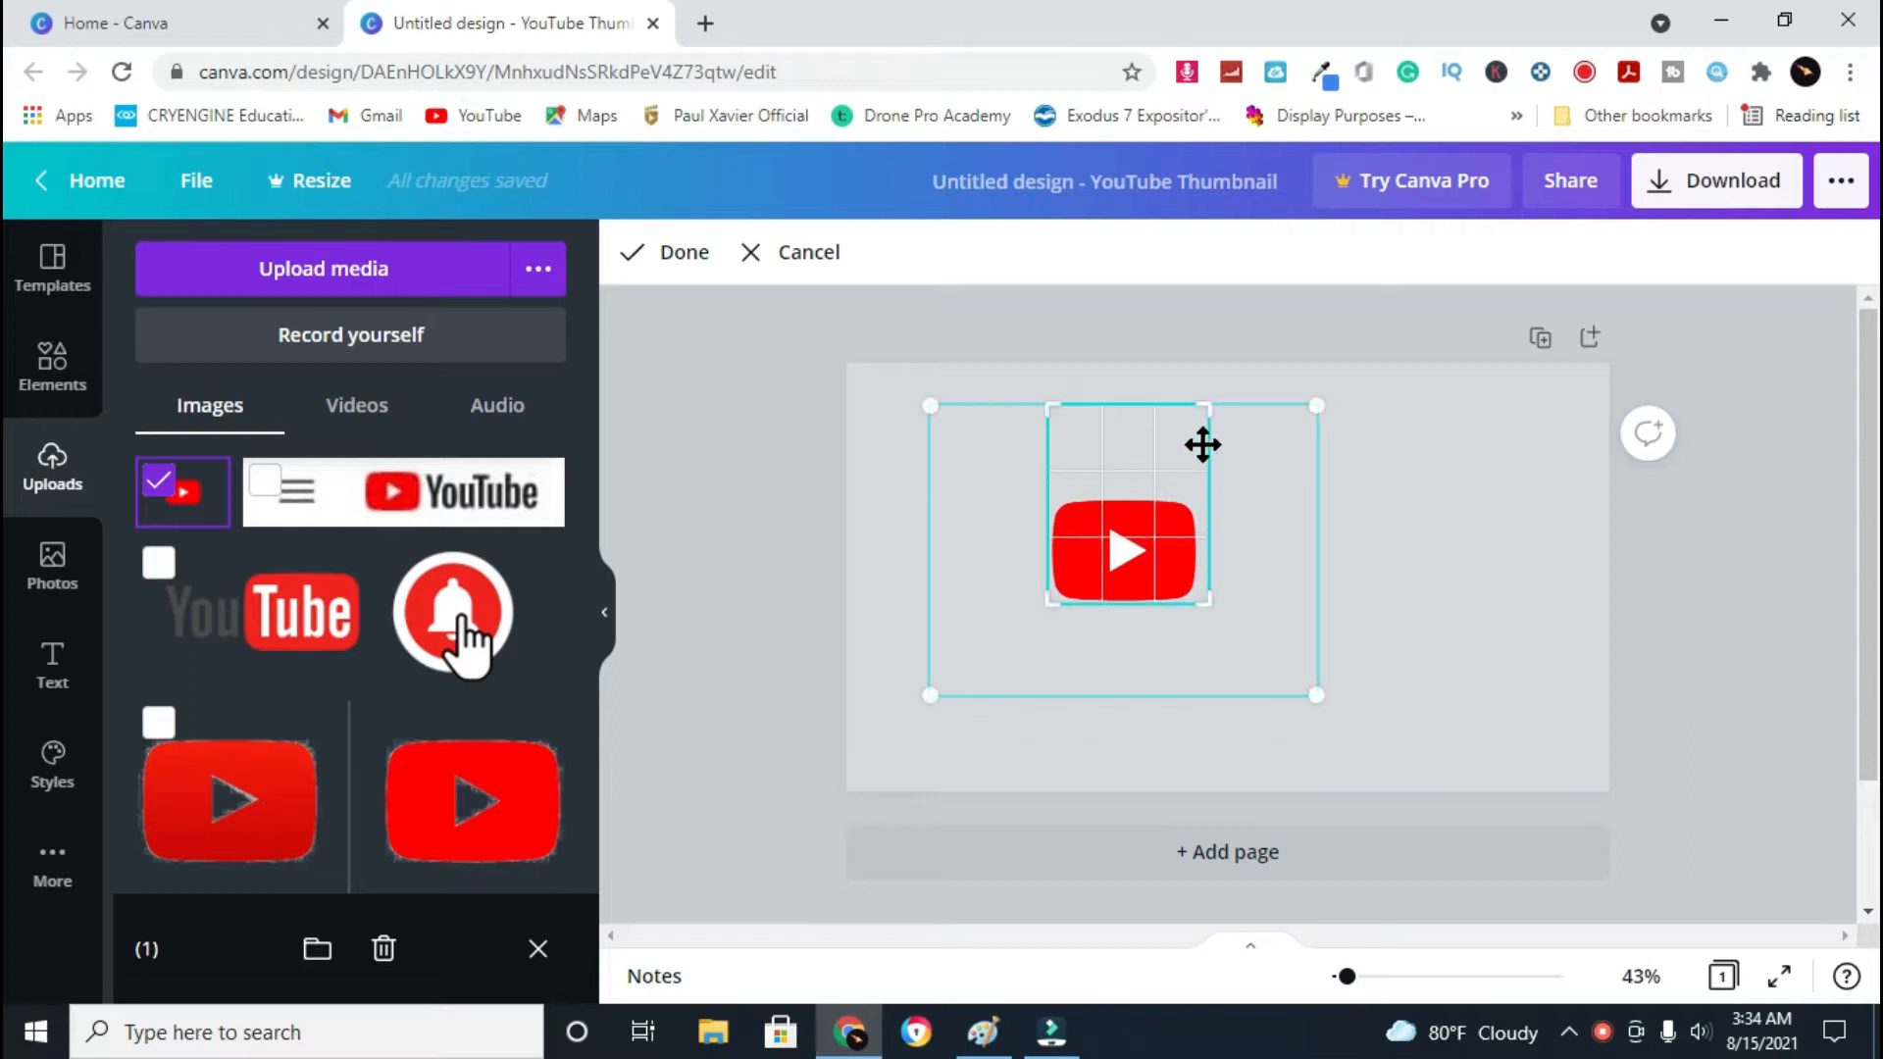
drag(1202, 404, 1200, 498)
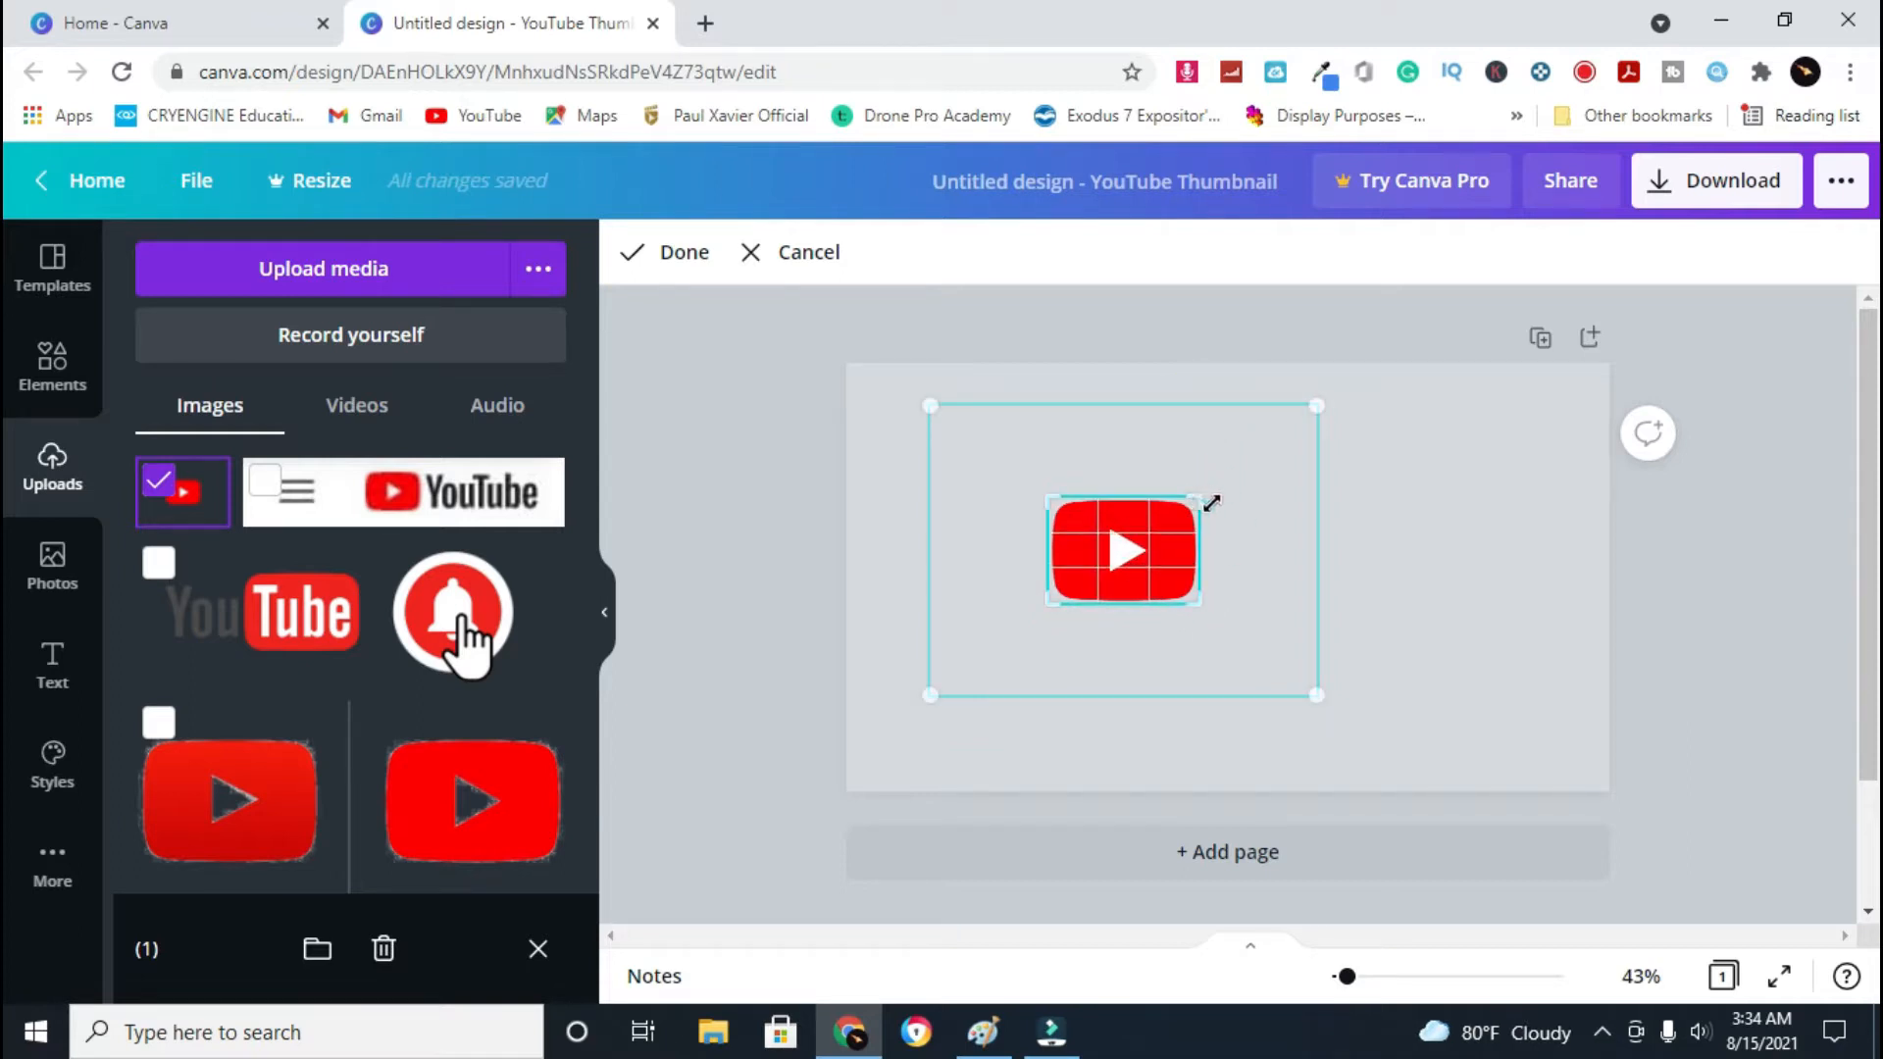
click(683, 257)
drag(1153, 569, 1043, 493)
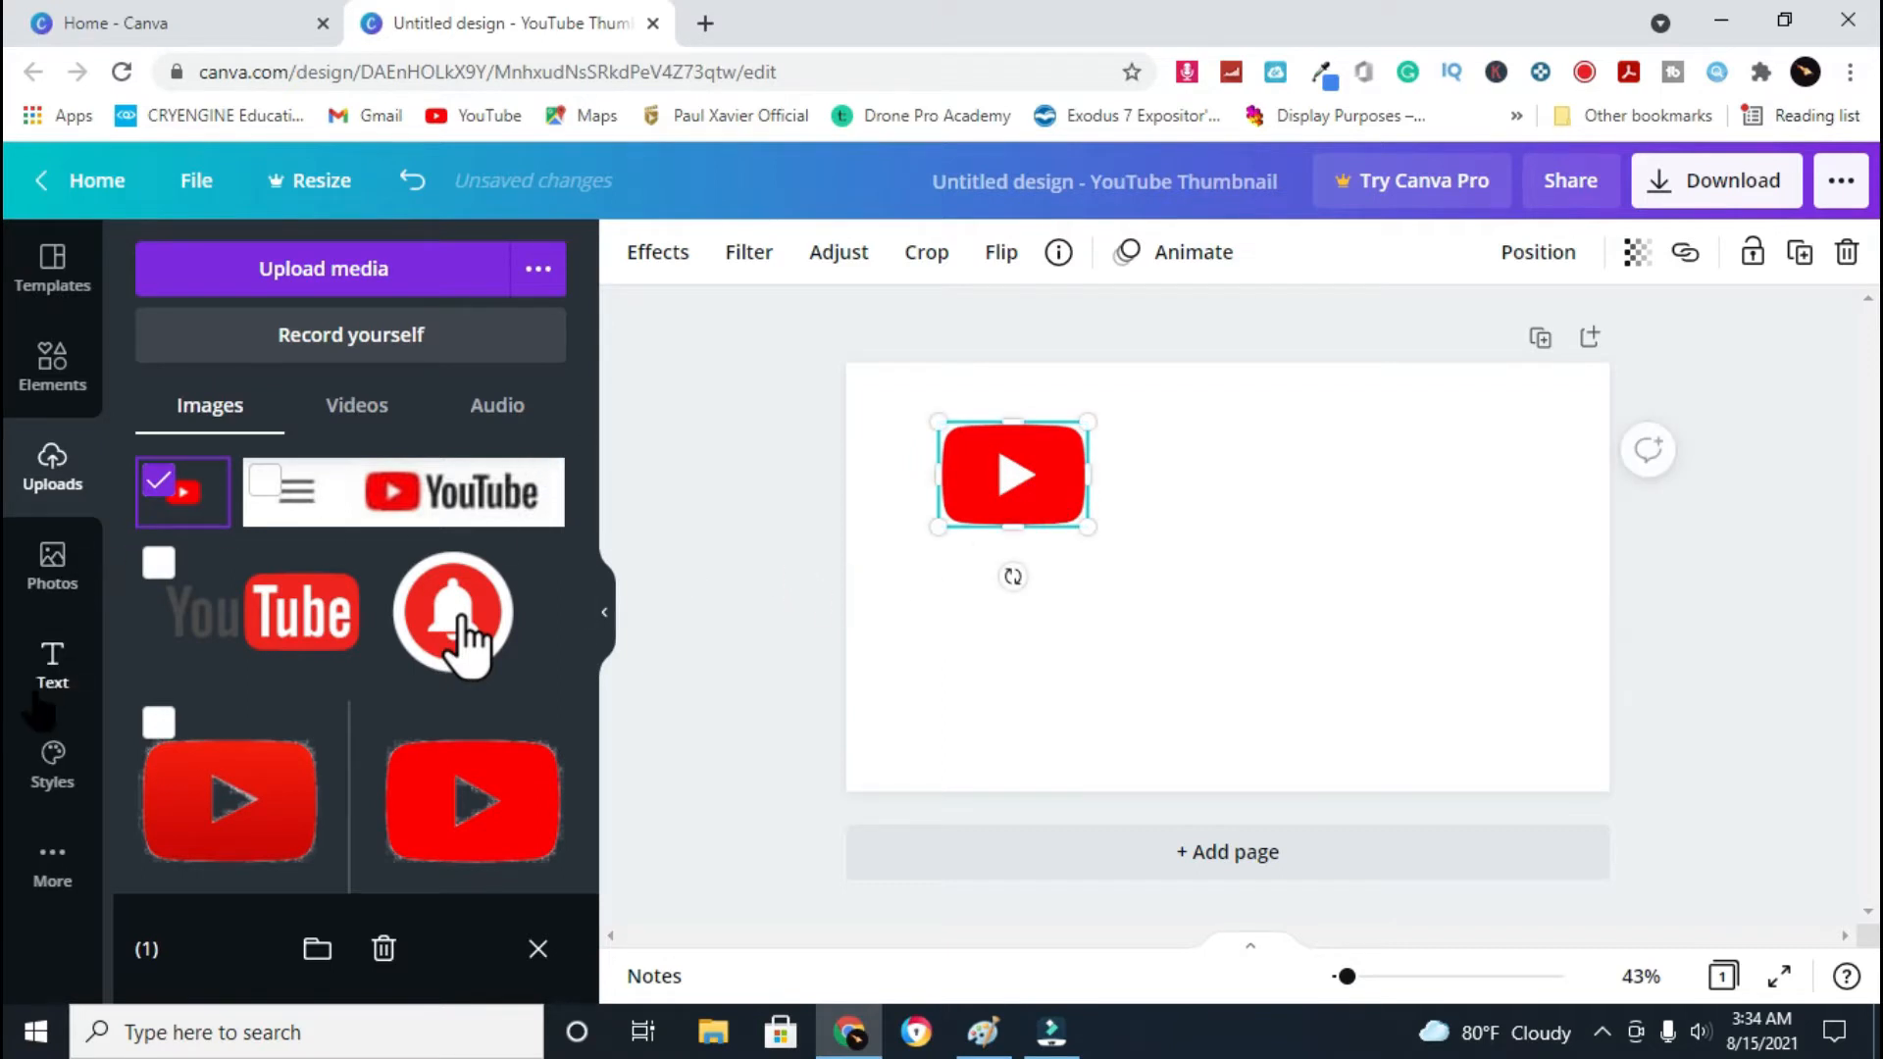
Add the uploaded circular portrait photo with sunglasses to the page, centred below the play-button logo
scroll(334, 623, down, 10)
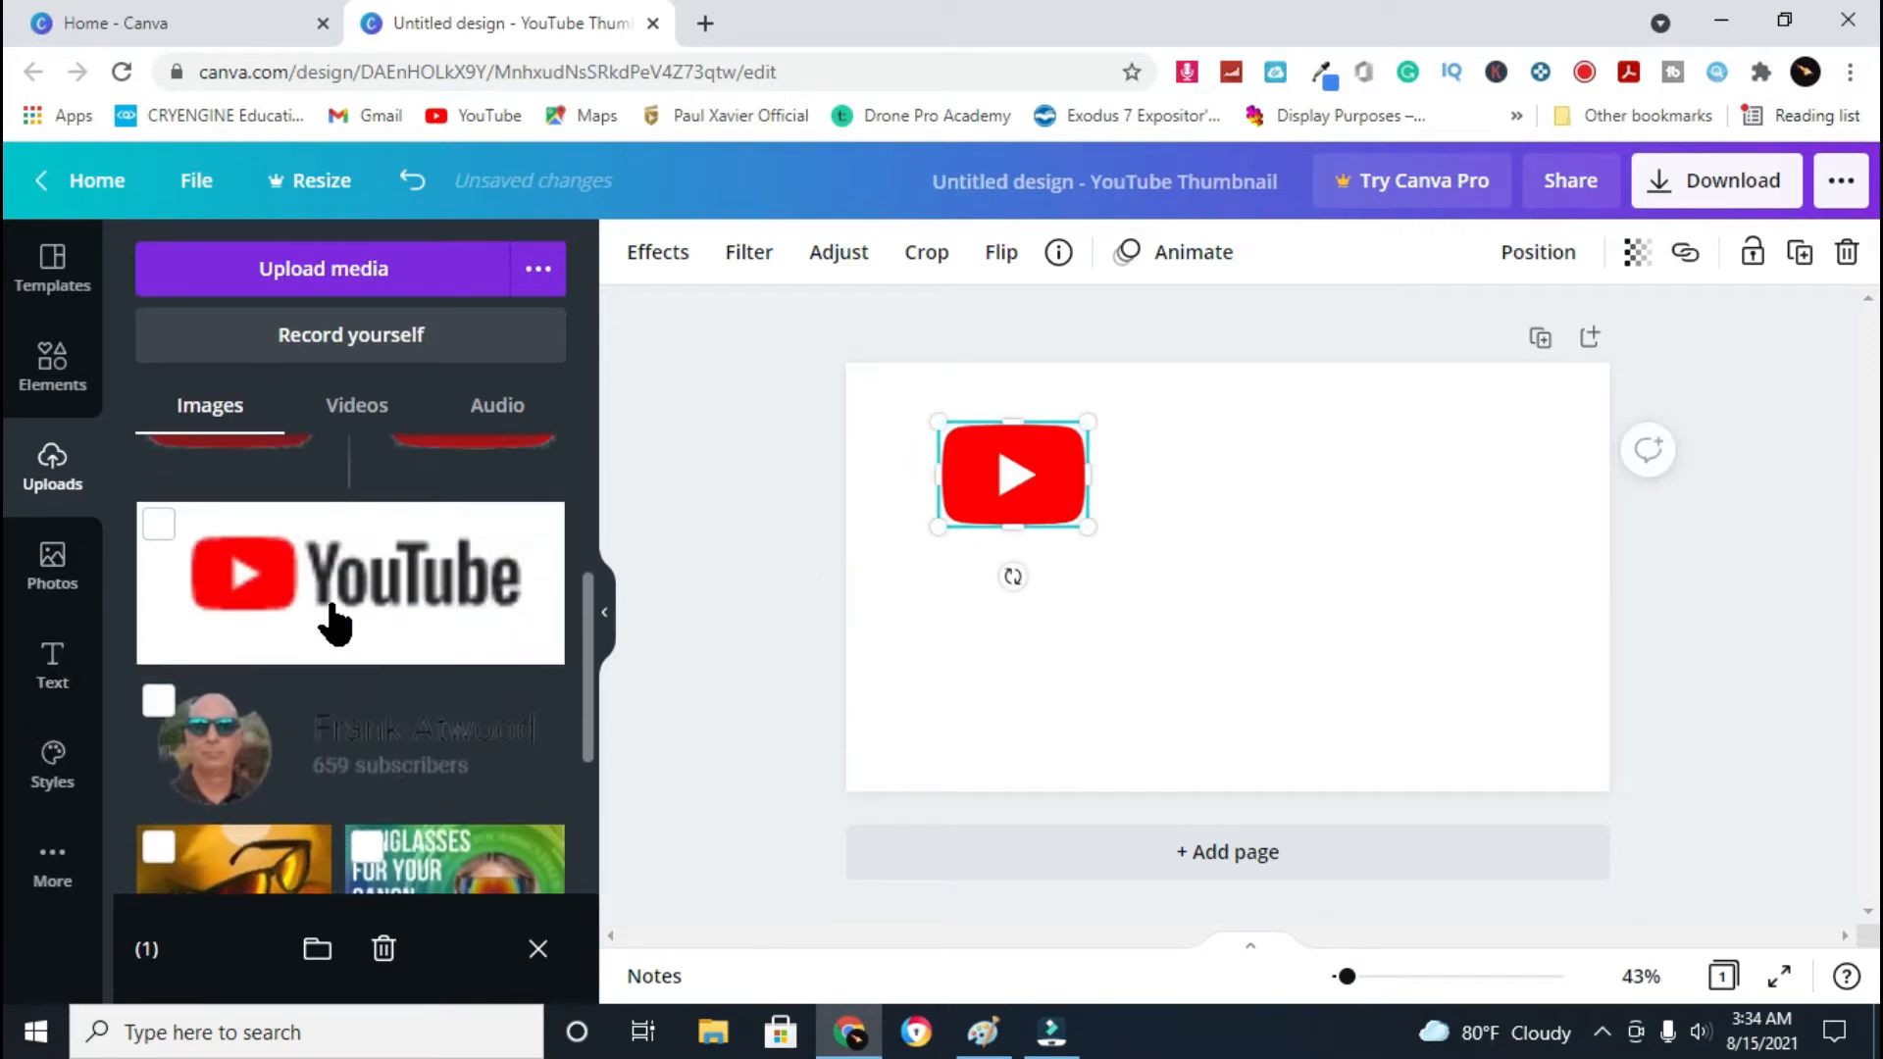
scroll(333, 623, up, 3)
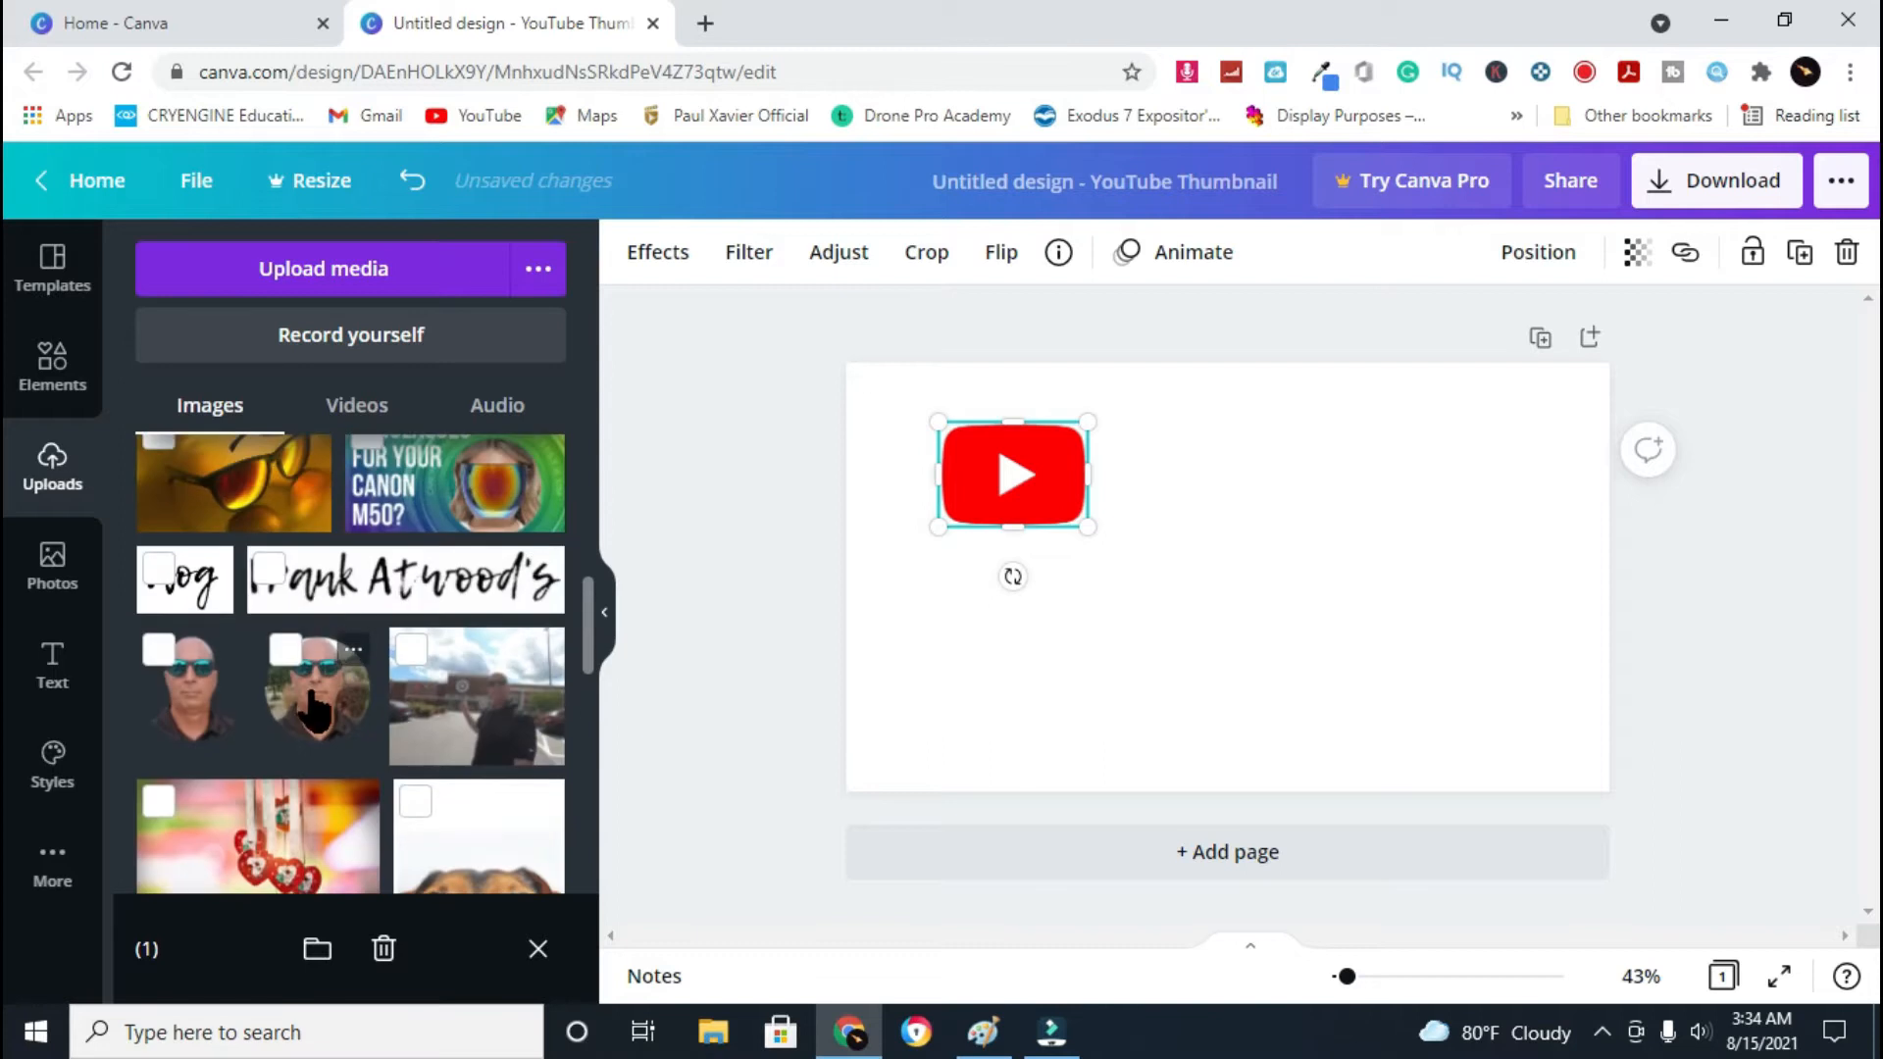
click(285, 649)
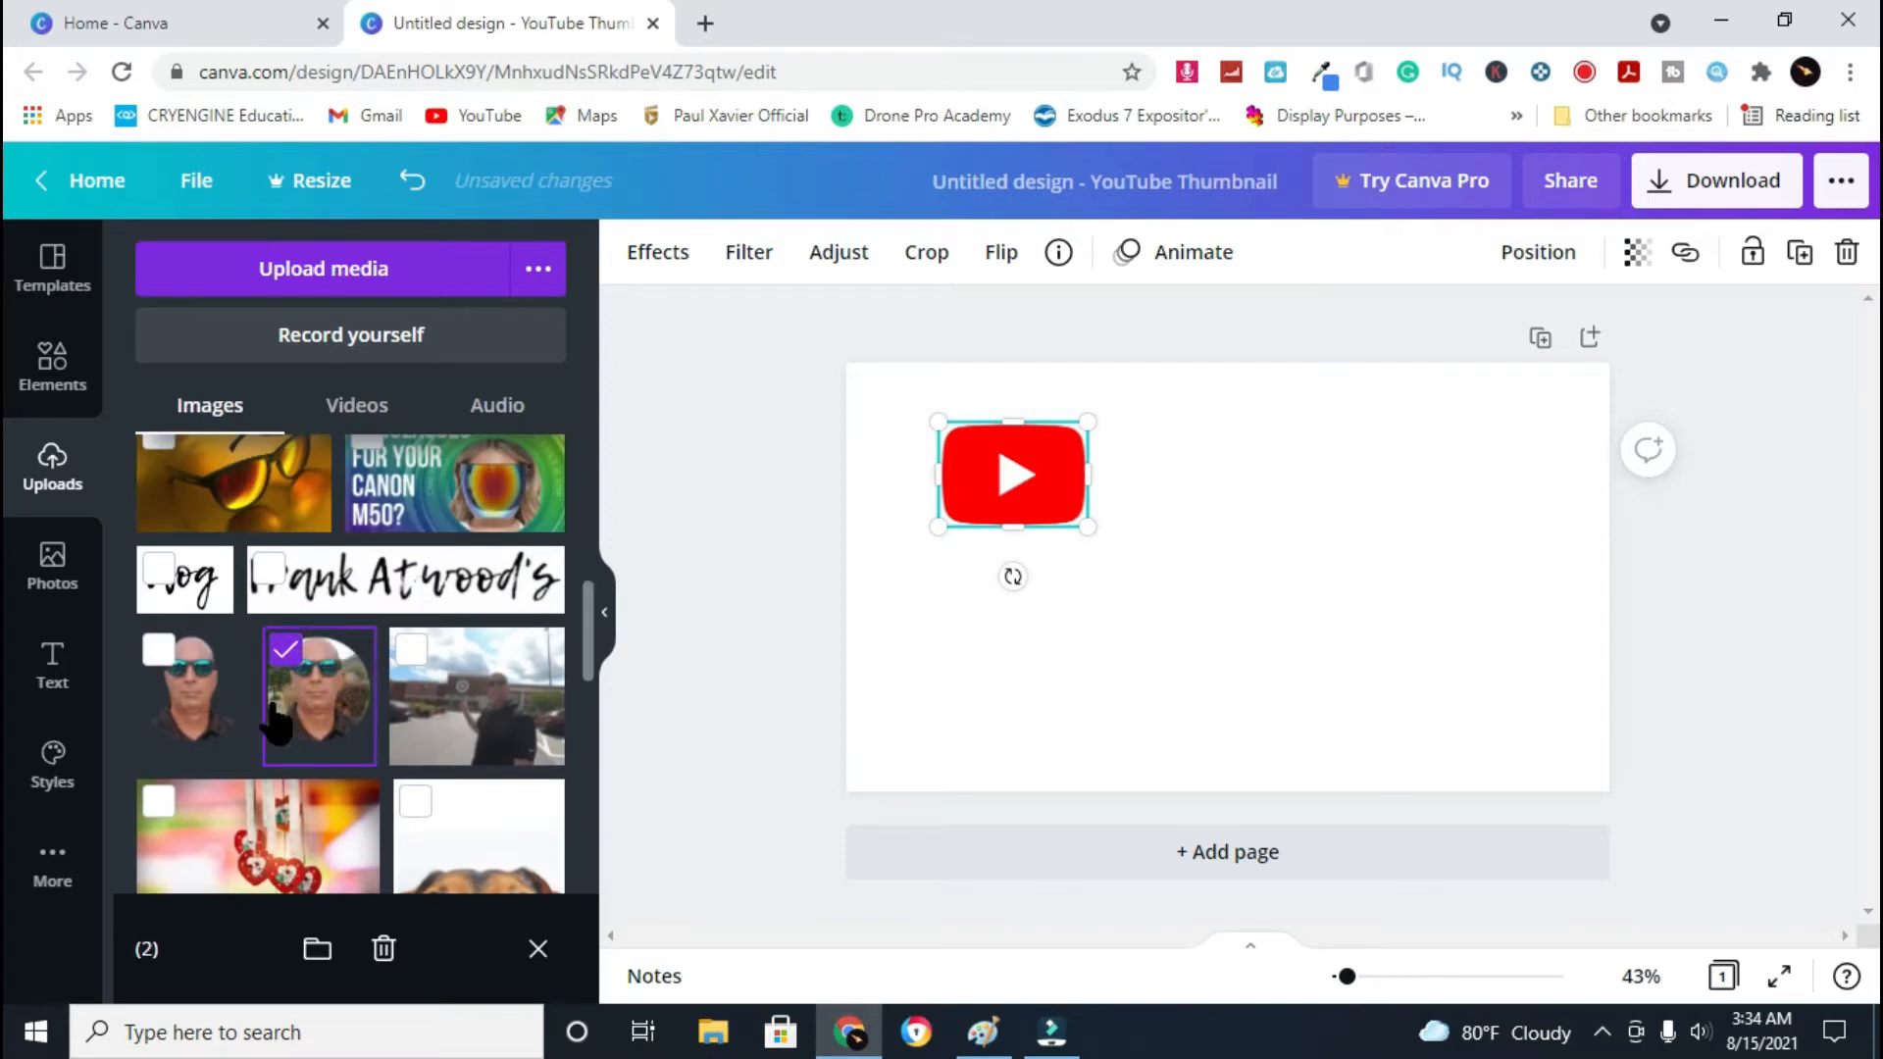
drag(300, 716, 999, 618)
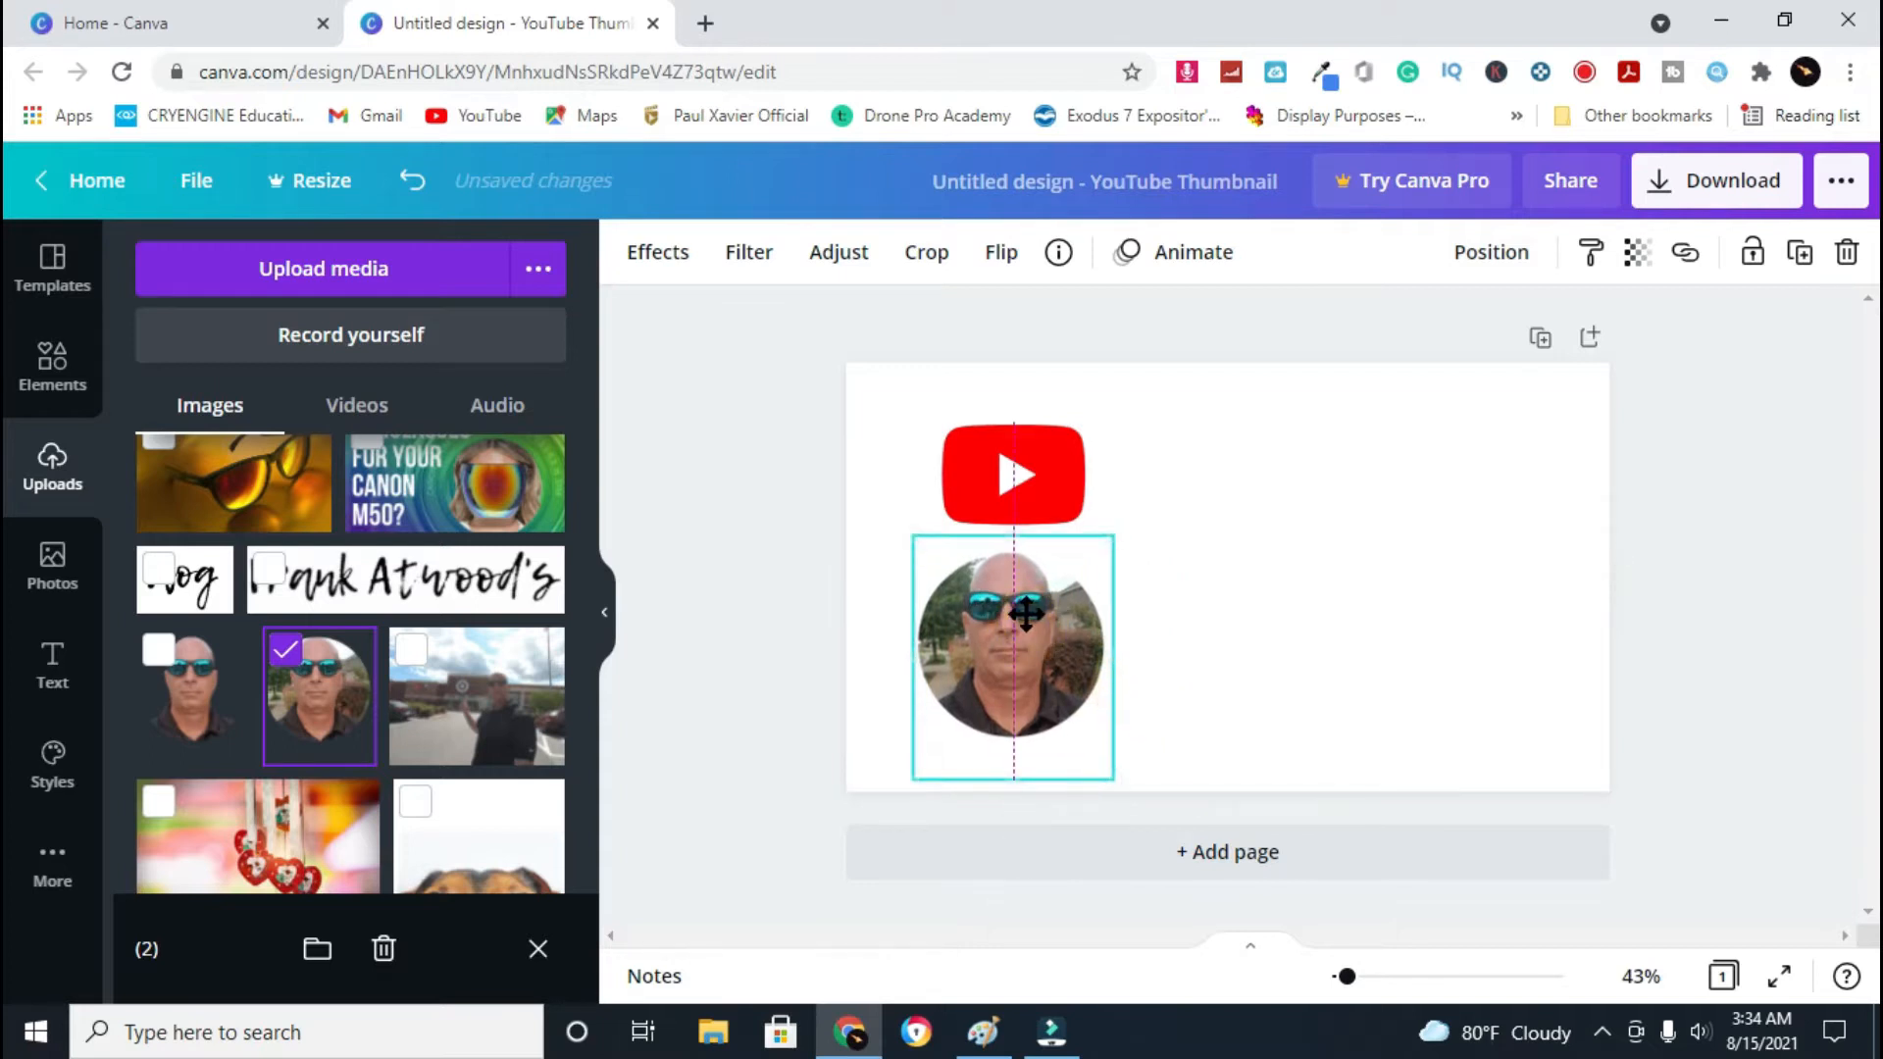
click(1303, 586)
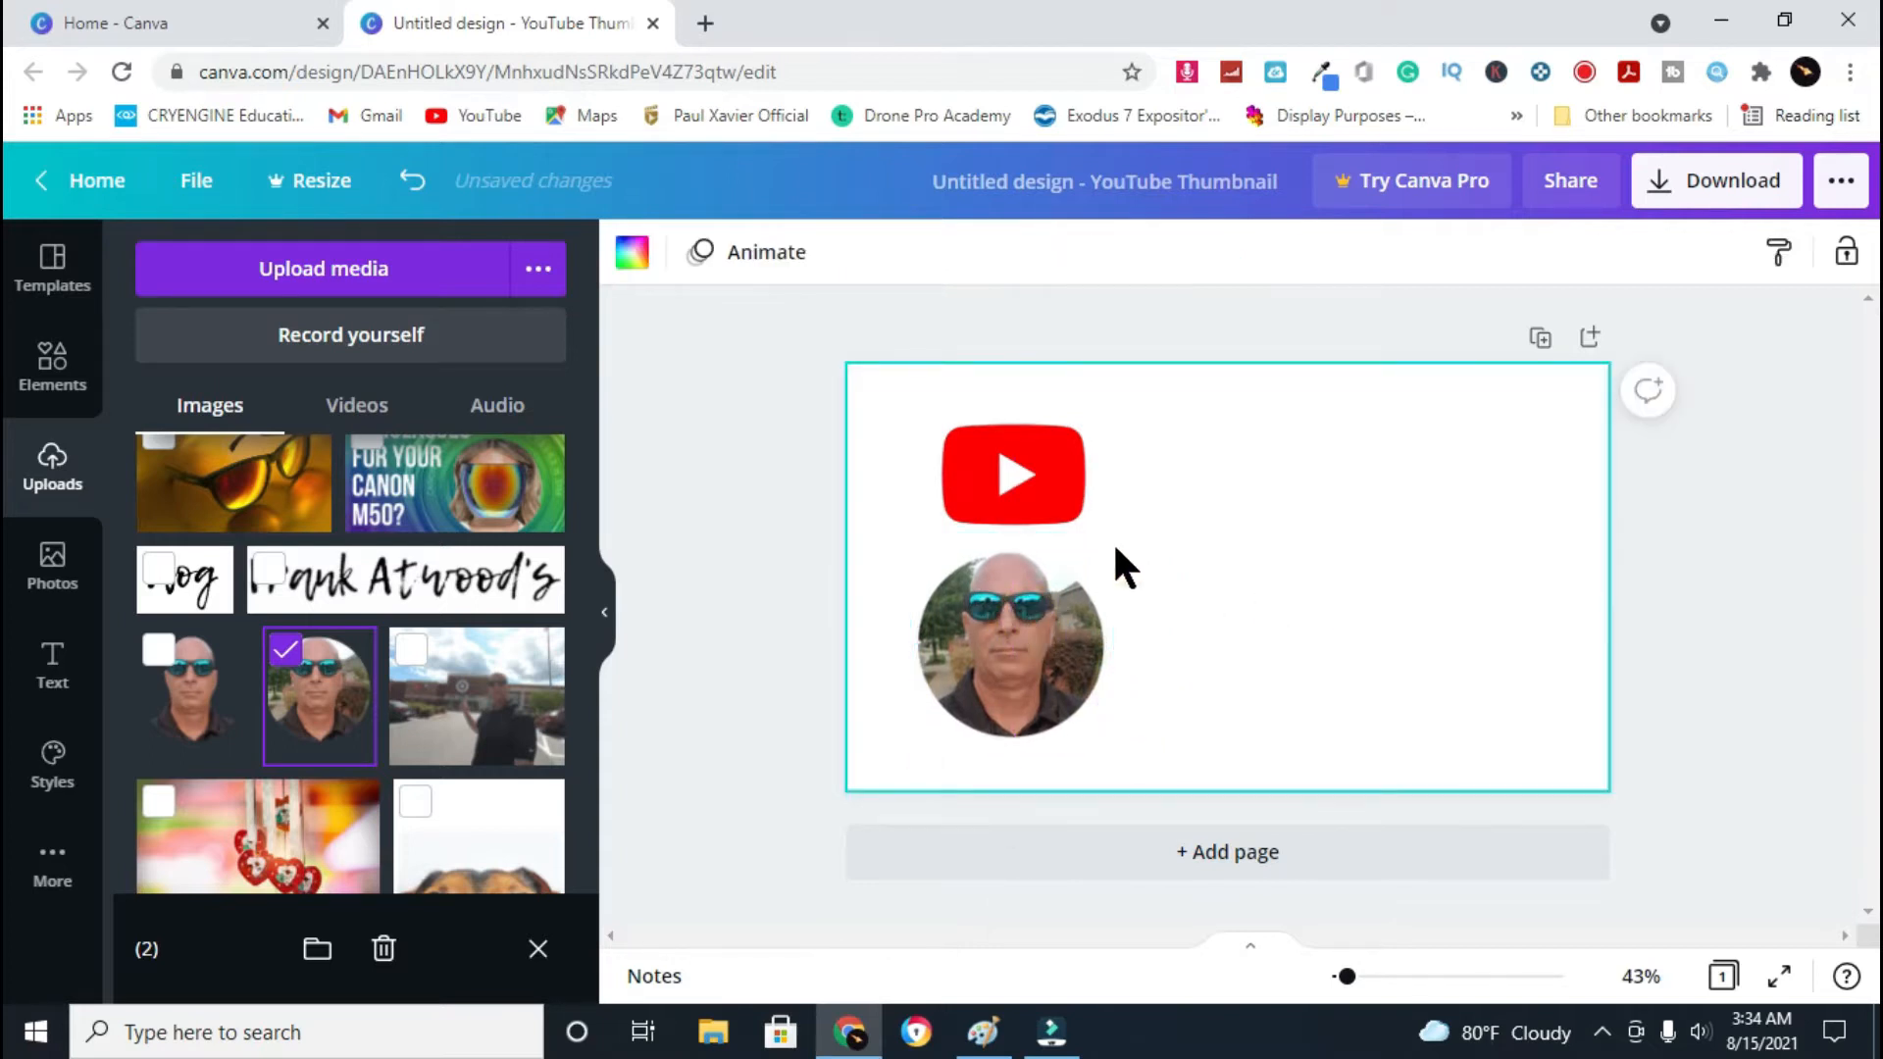
Add a heading reading "YouTube" and set its font to Lato
click(54, 667)
click(388, 392)
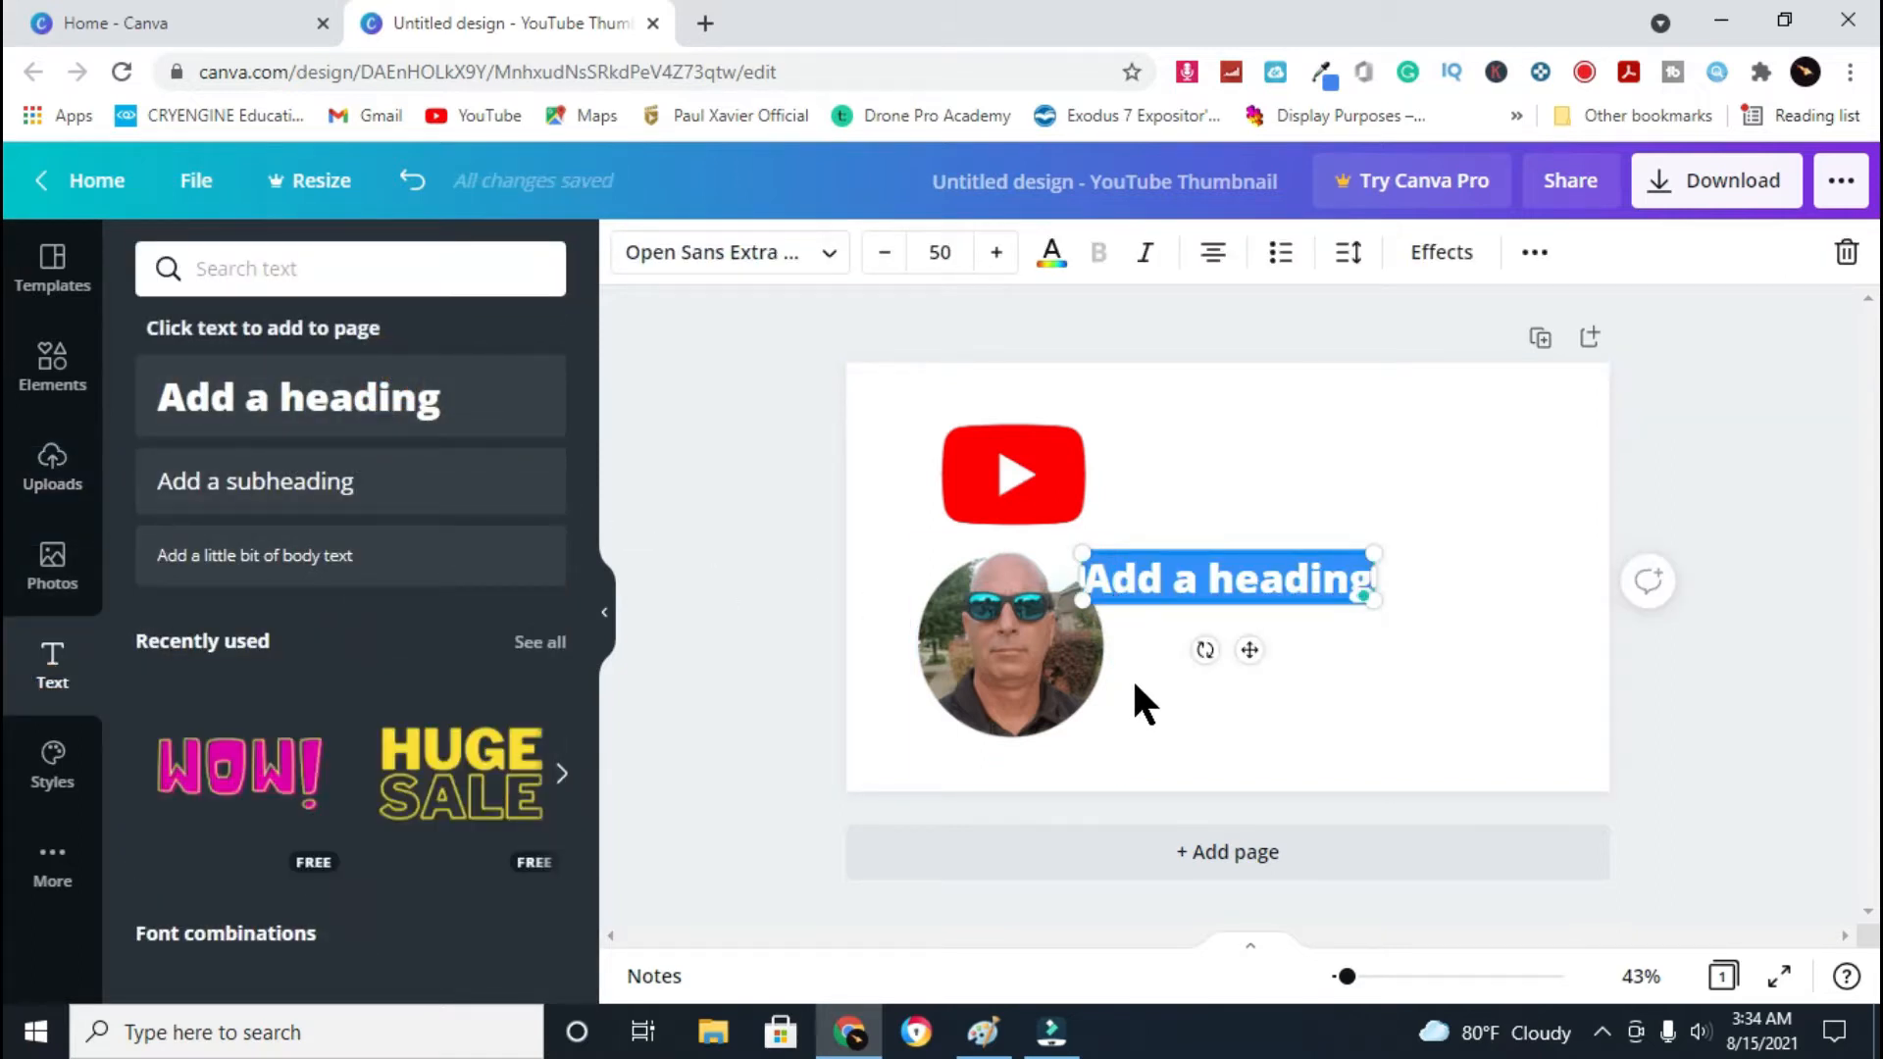
text(YouTube)
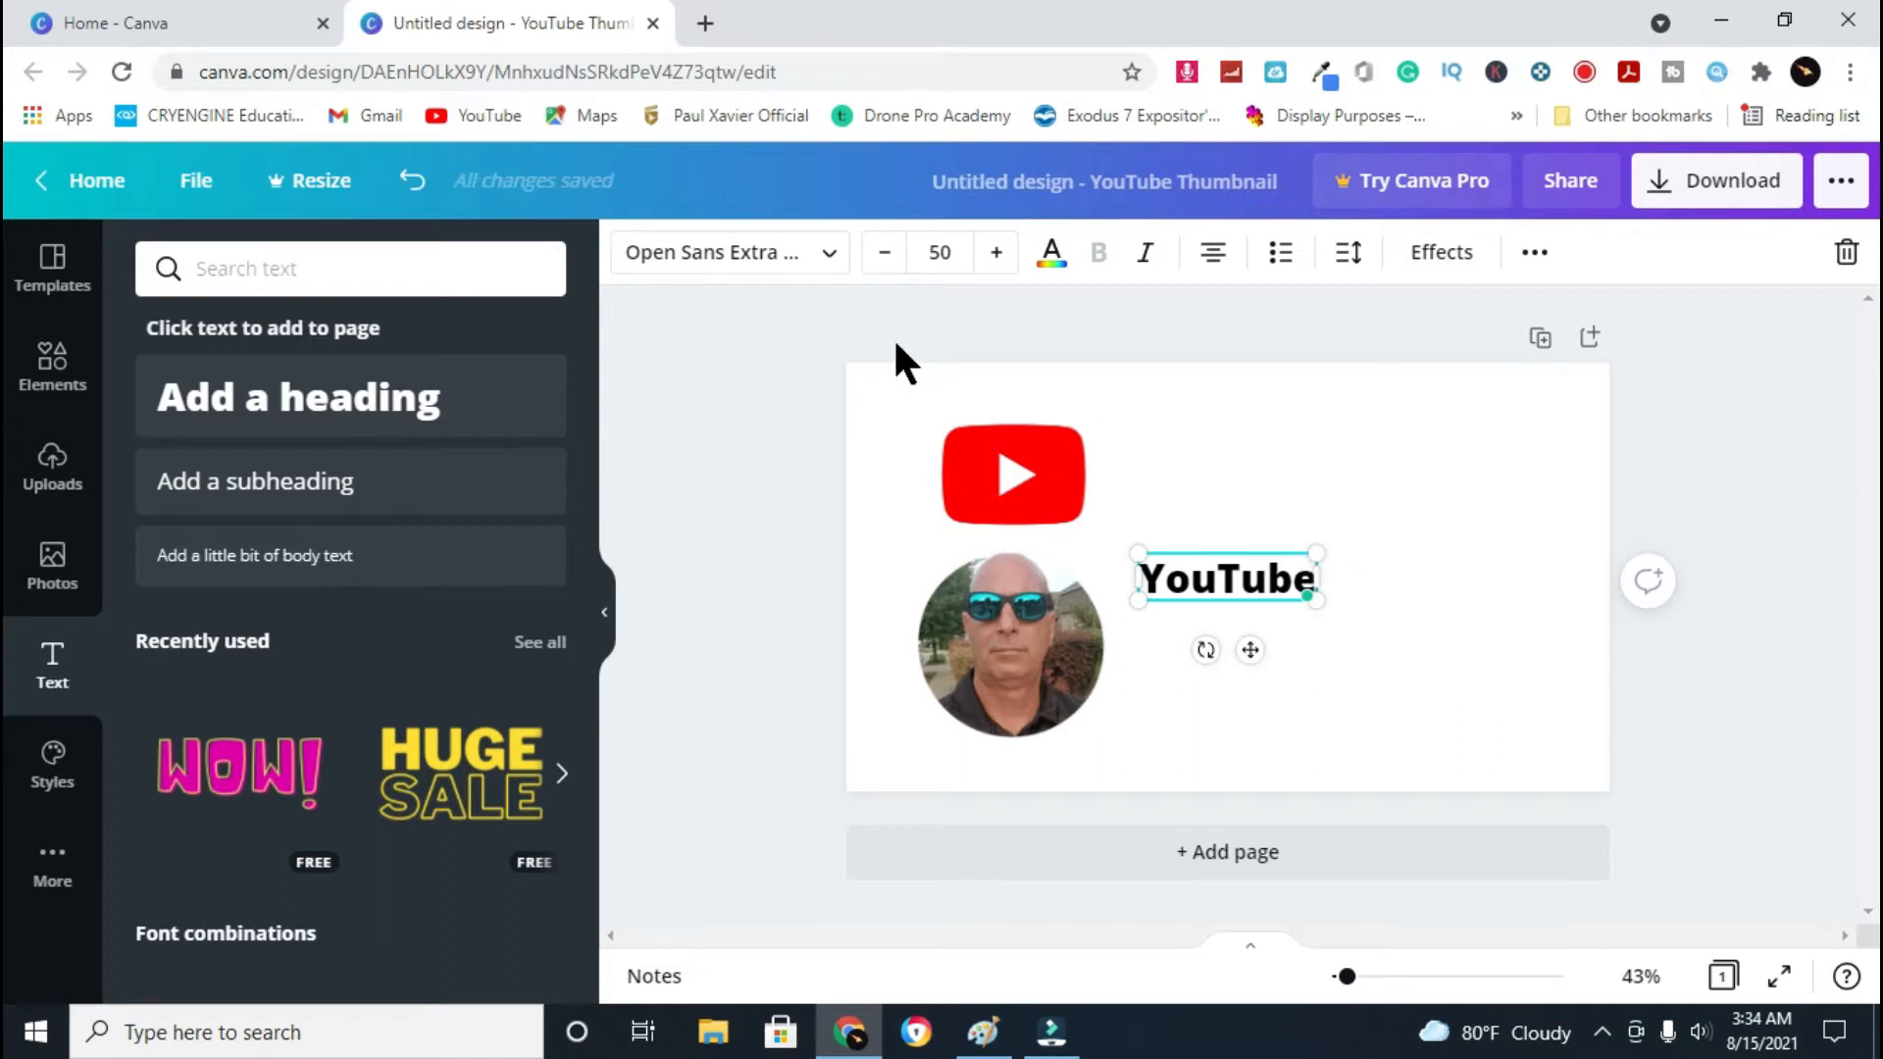
click(828, 263)
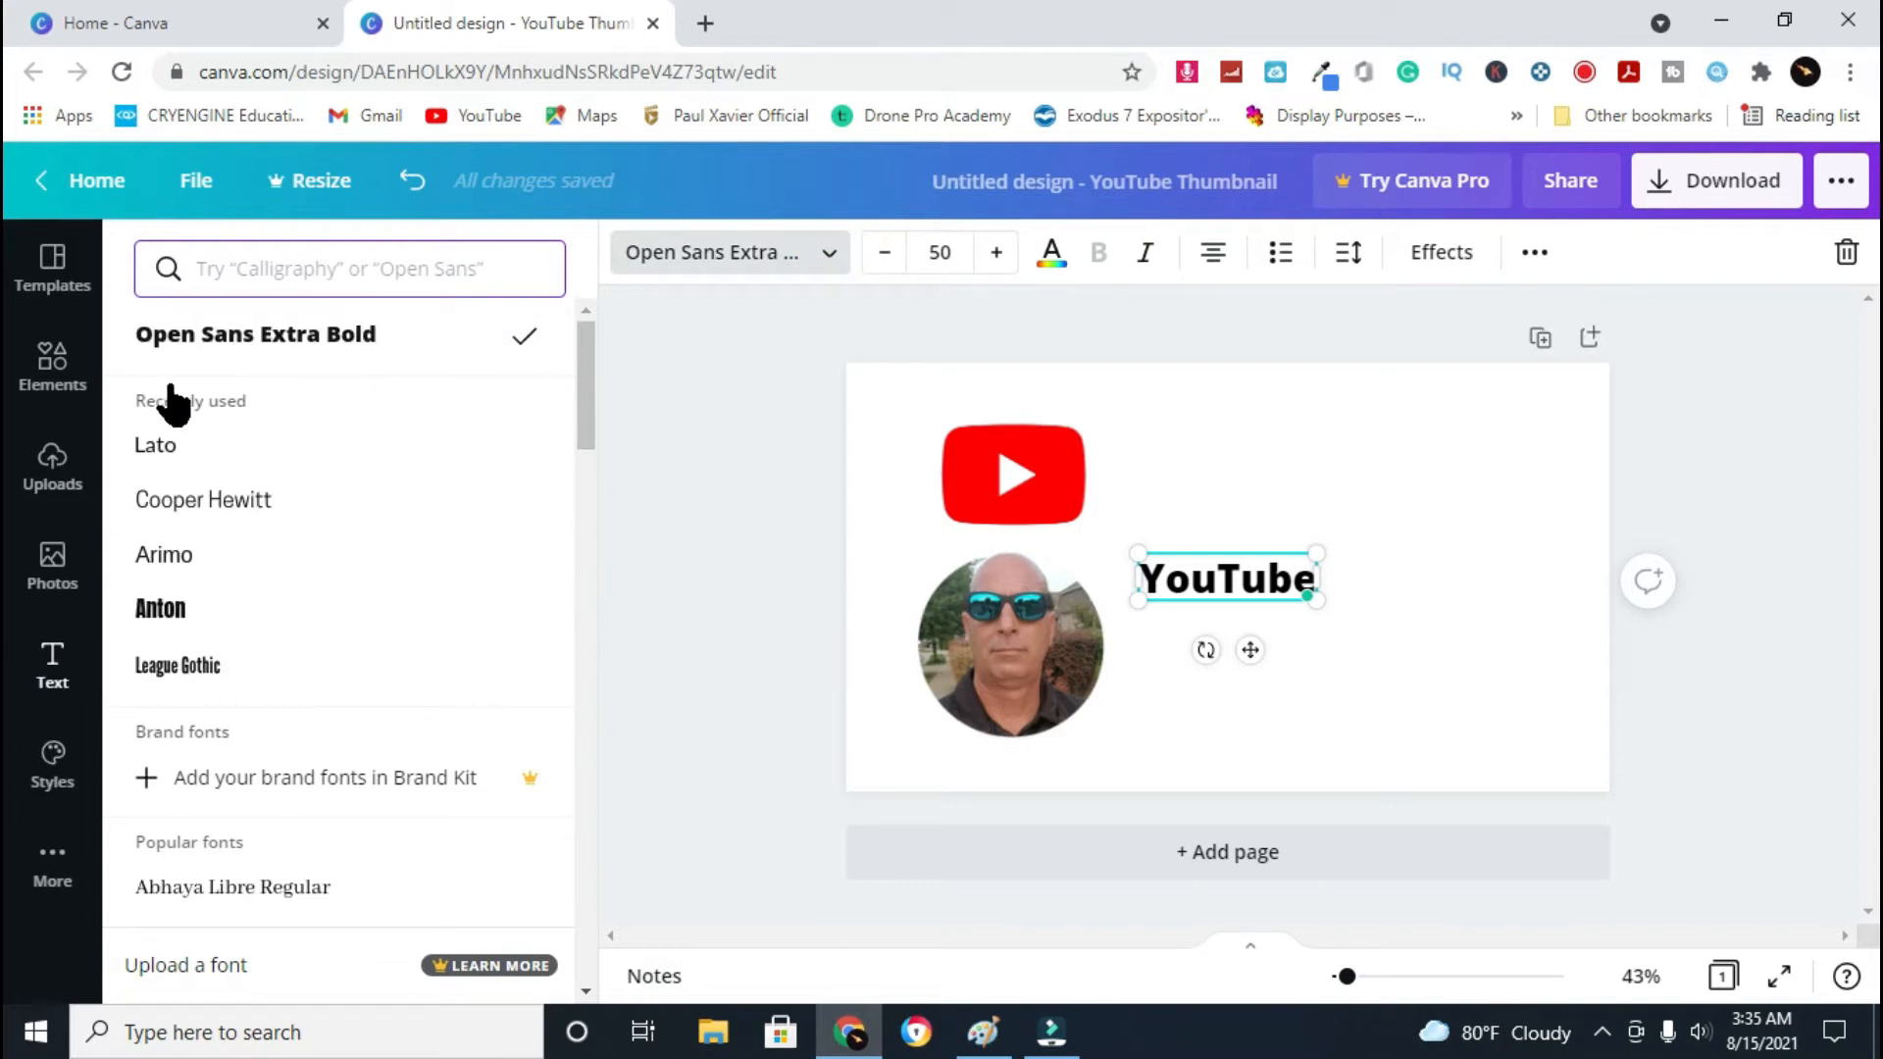
click(153, 450)
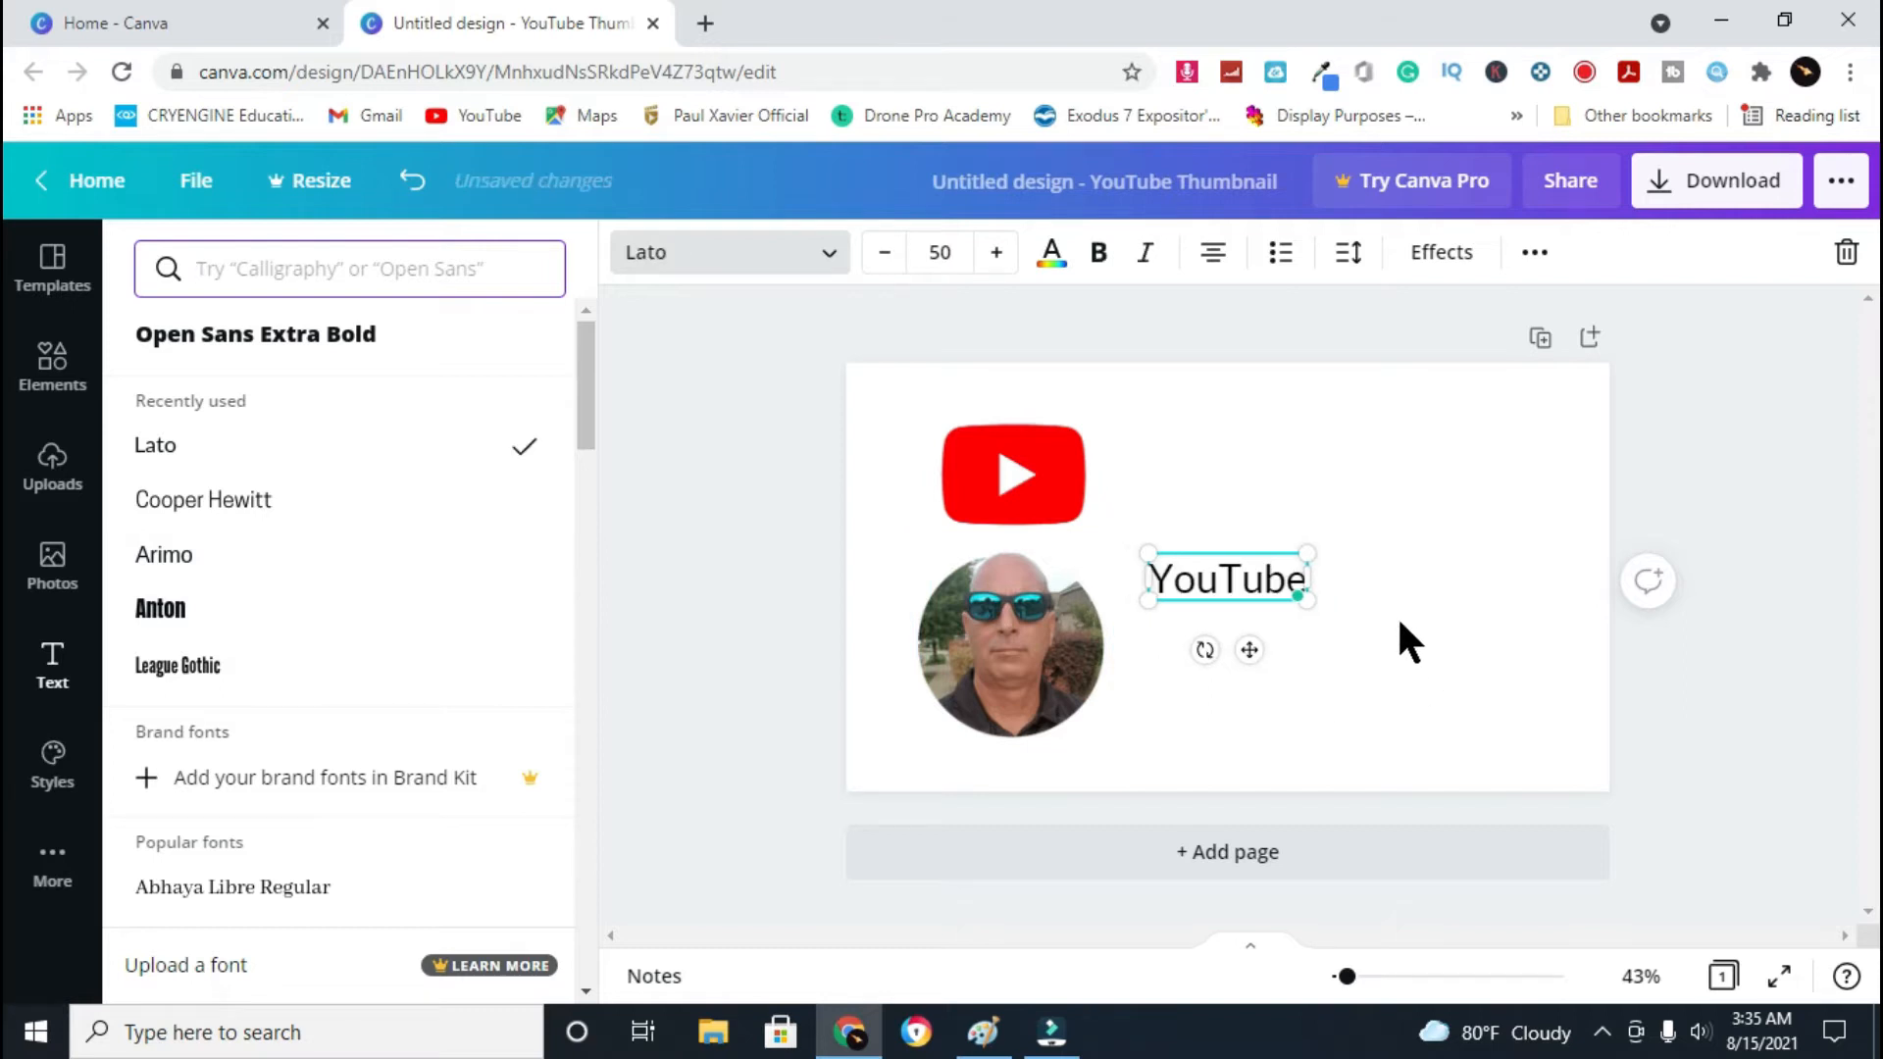
Move the "YouTube" text beside the play-button logo and enlarge it to font size 56
drag(1261, 539, 1226, 430)
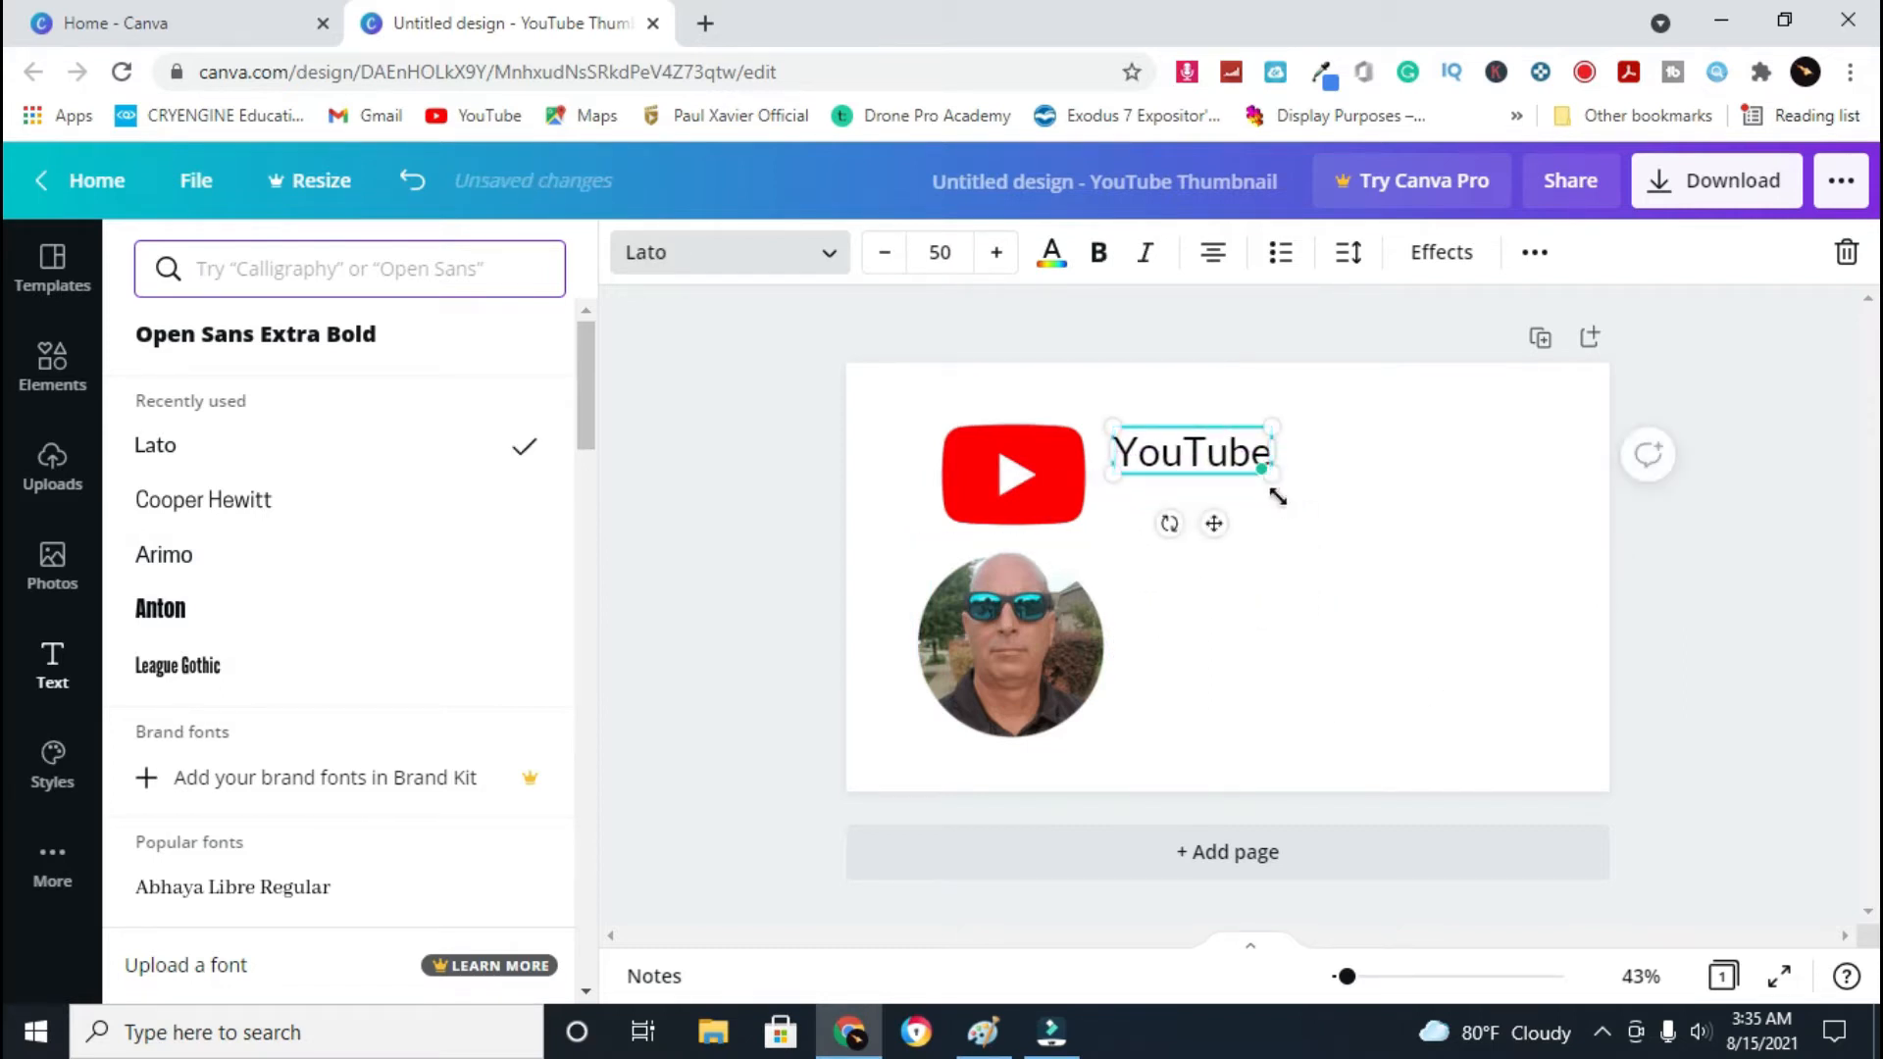
click(1271, 490)
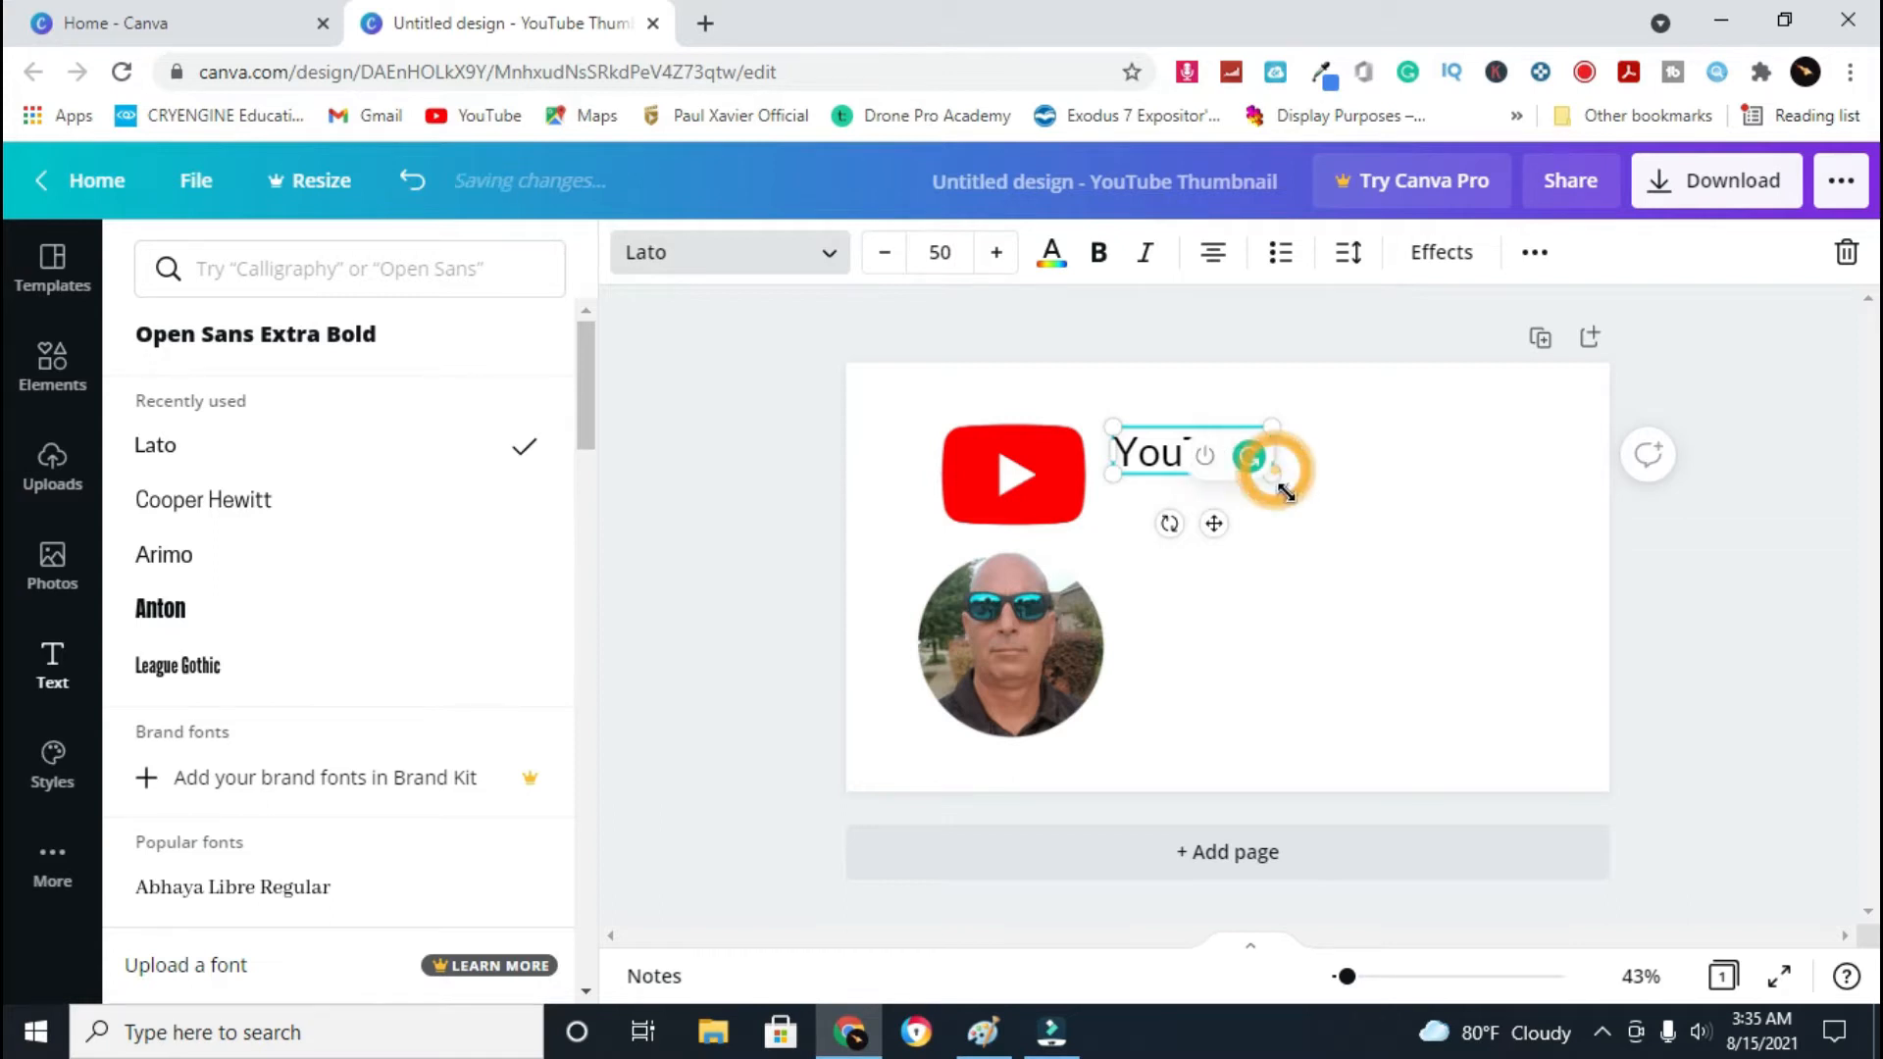
drag(1112, 482, 1096, 483)
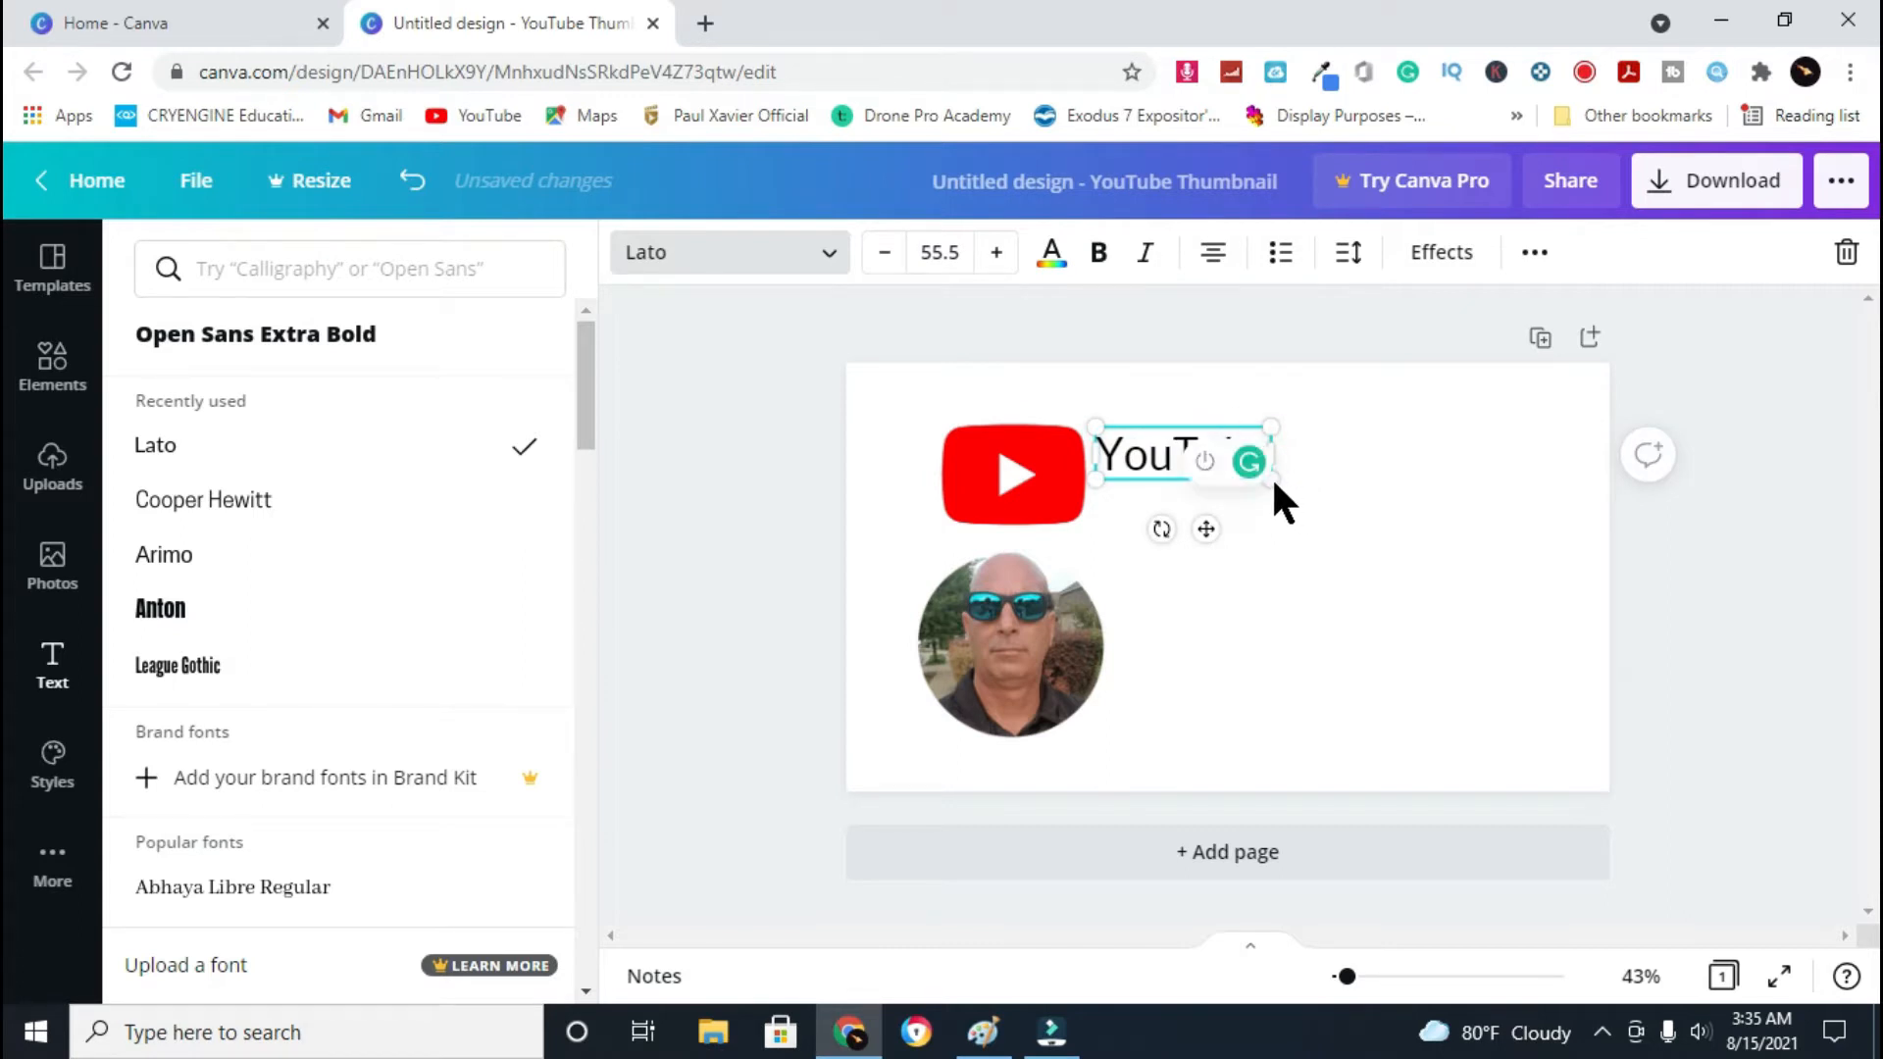
mouse_move(1275, 477)
mouse_down()
mouse_move(1314, 513)
mouse_move(1276, 487)
mouse_up()
click(1317, 508)
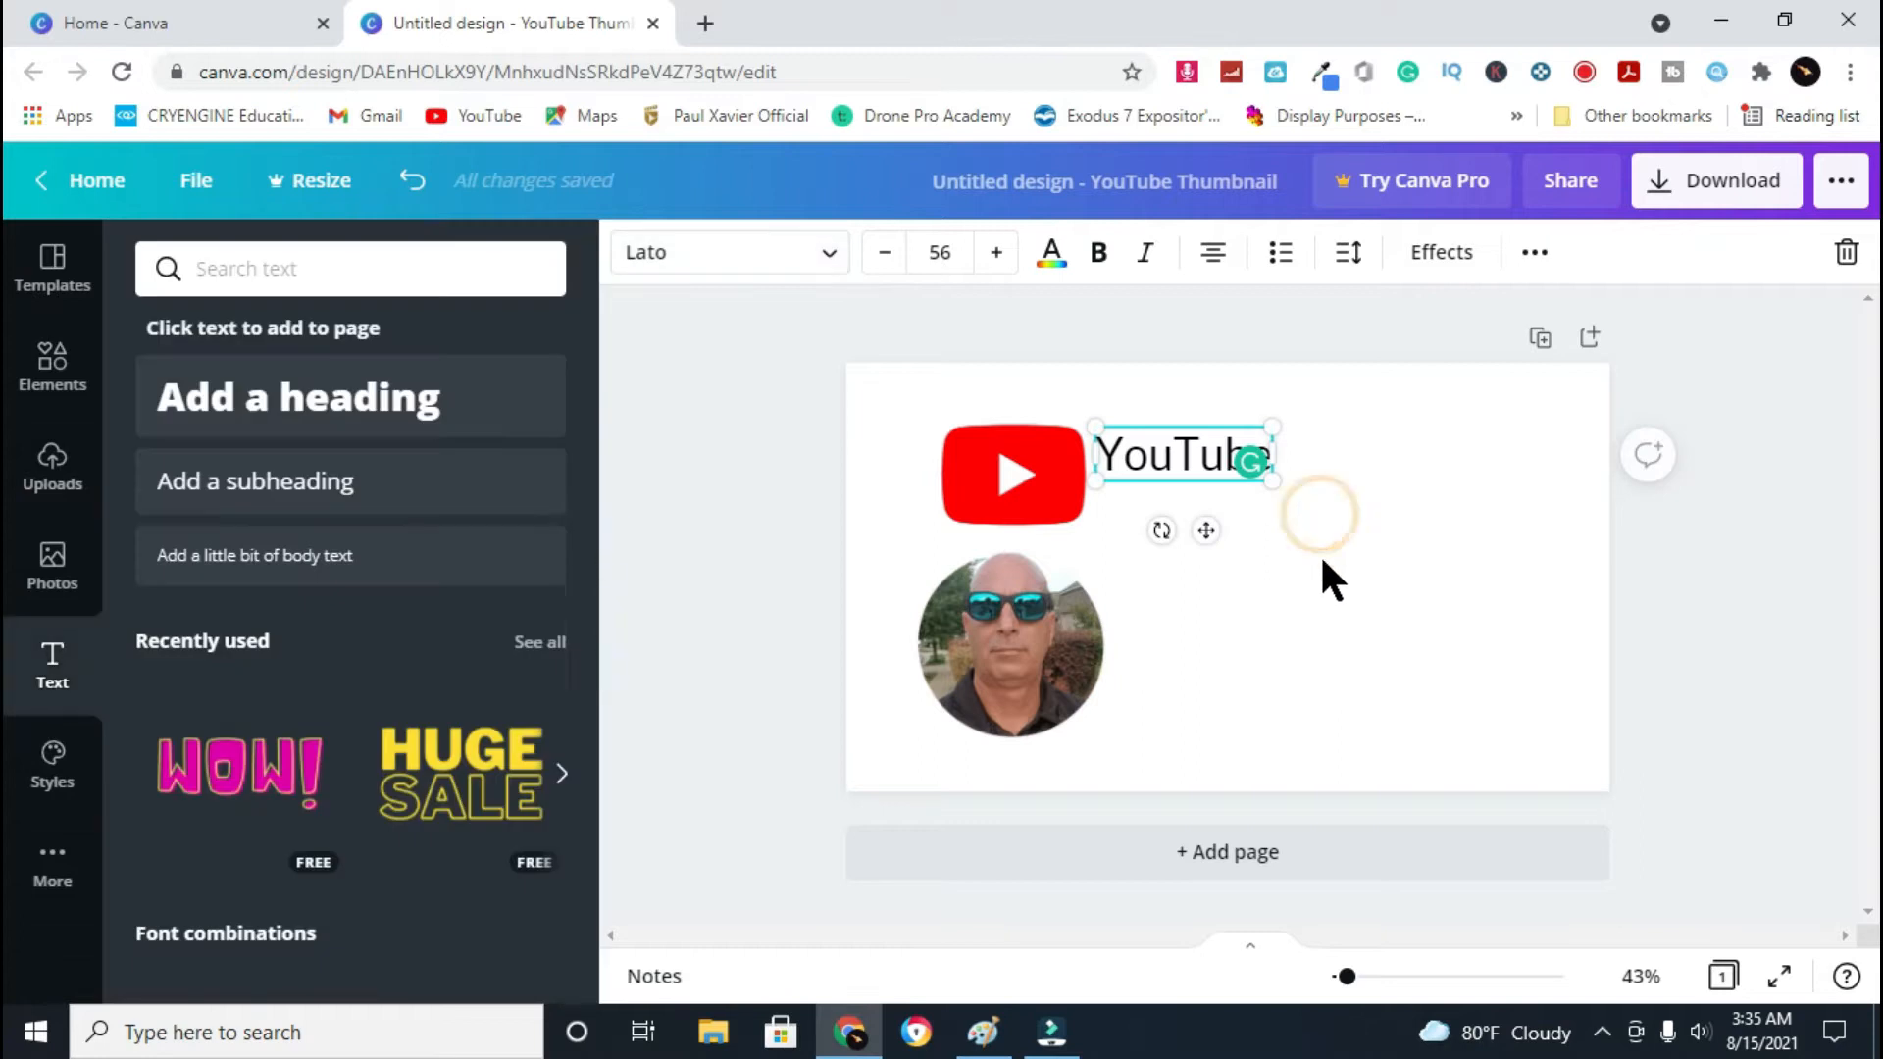
Add a heading reading "Channel" directly below the "YouTube" text and set its font to Lato
click(253, 399)
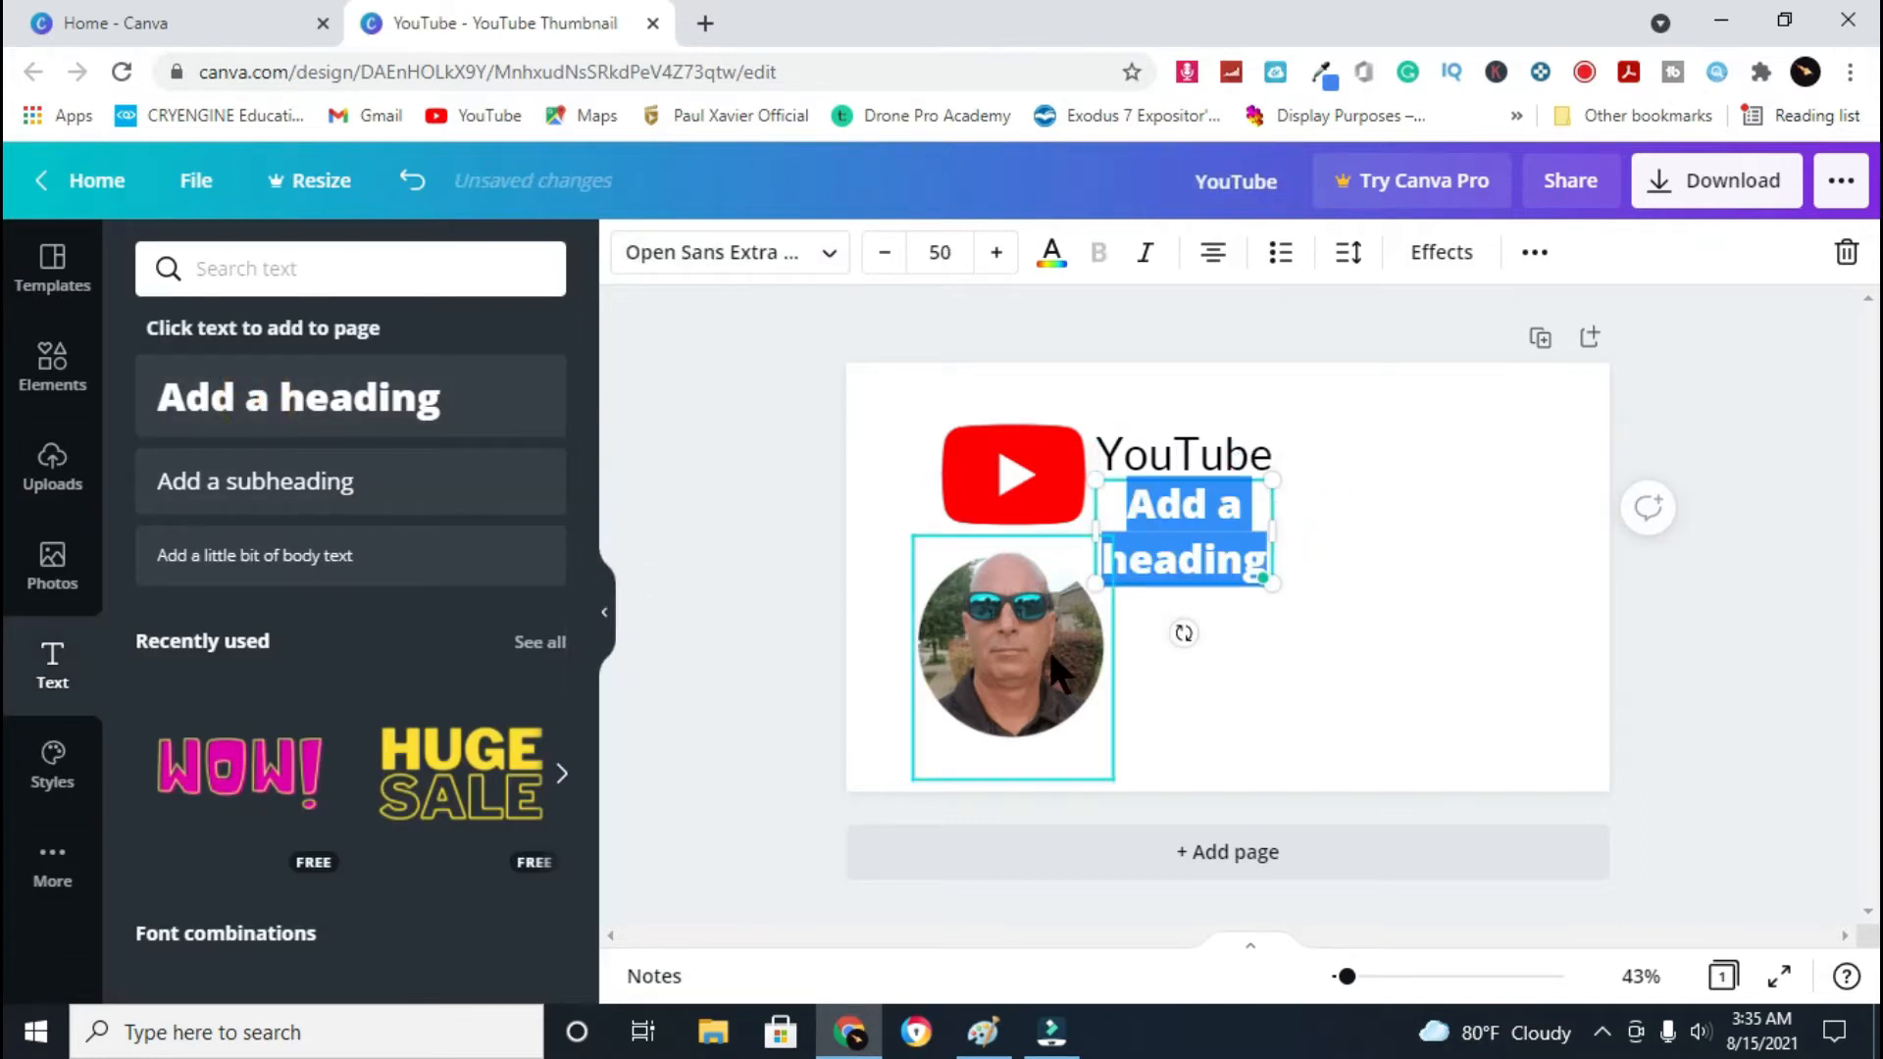
text(Chaneel)
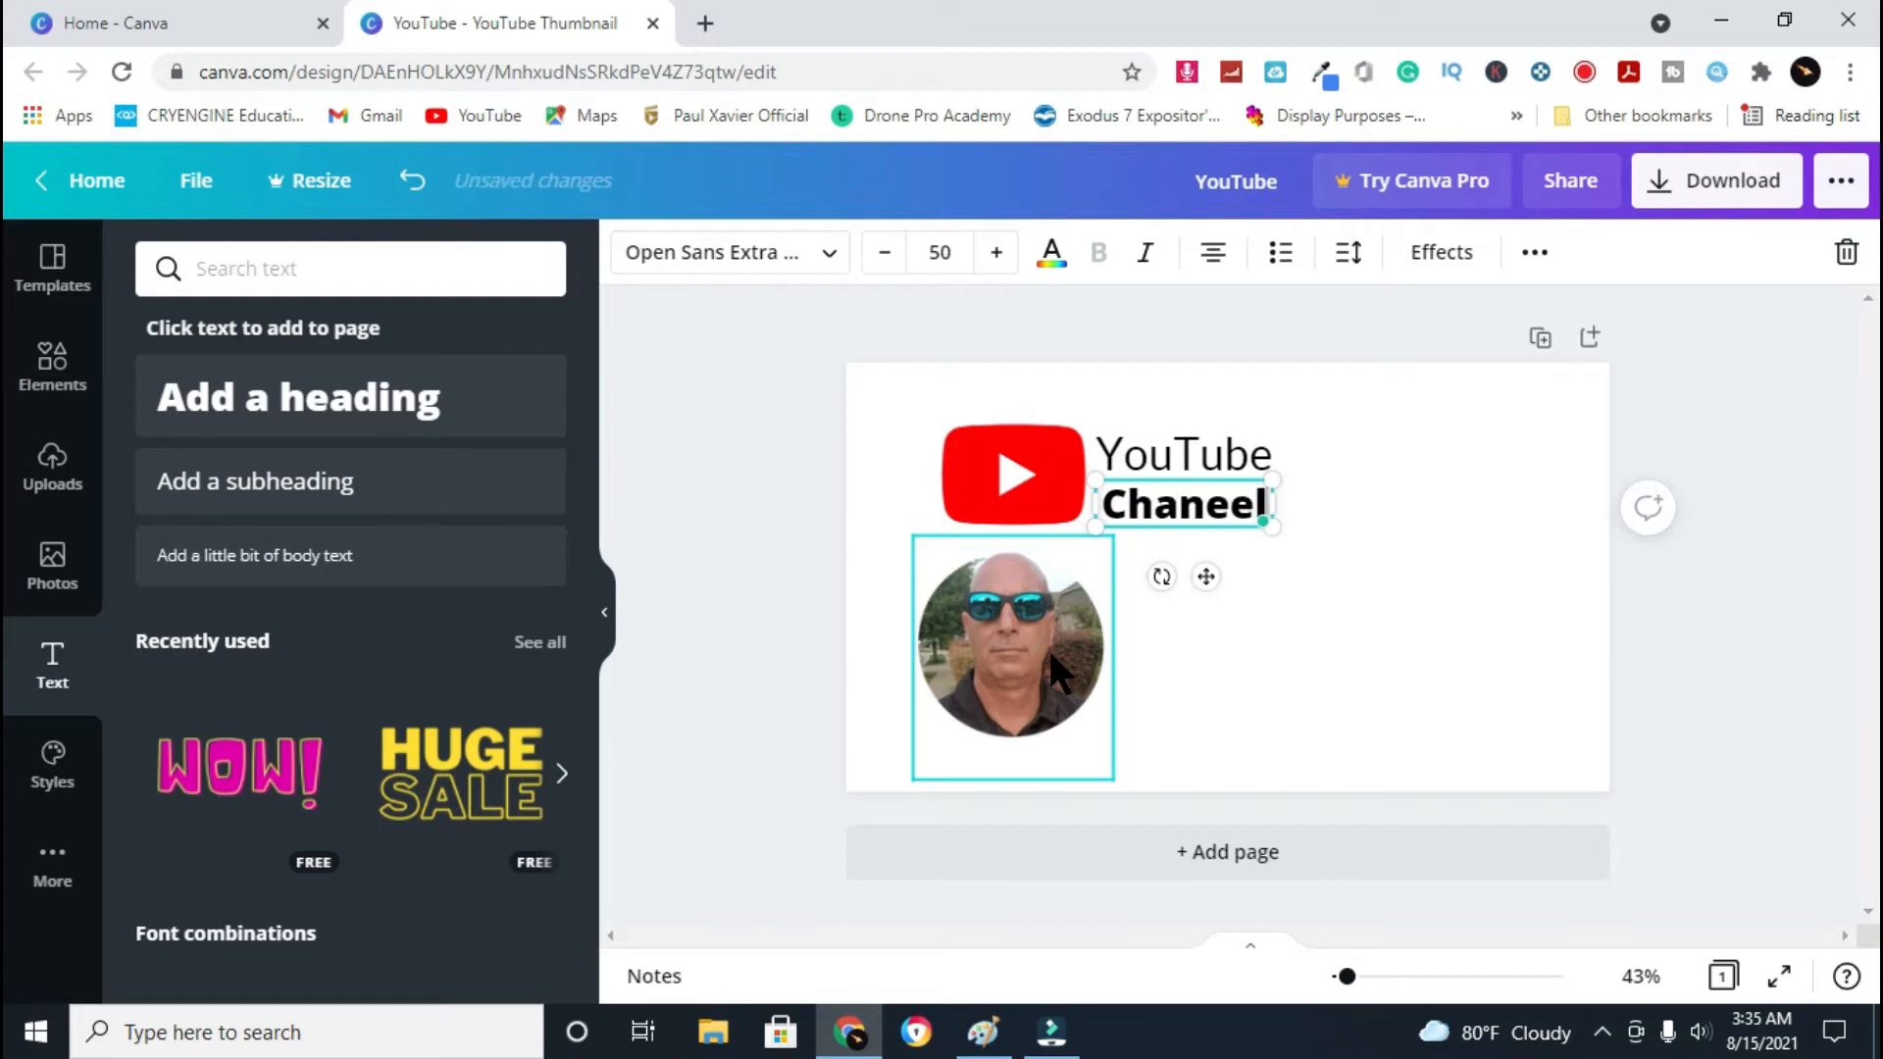
key(BackSpace)
key(BackSpace)
key(BackSpace)
text(nel)
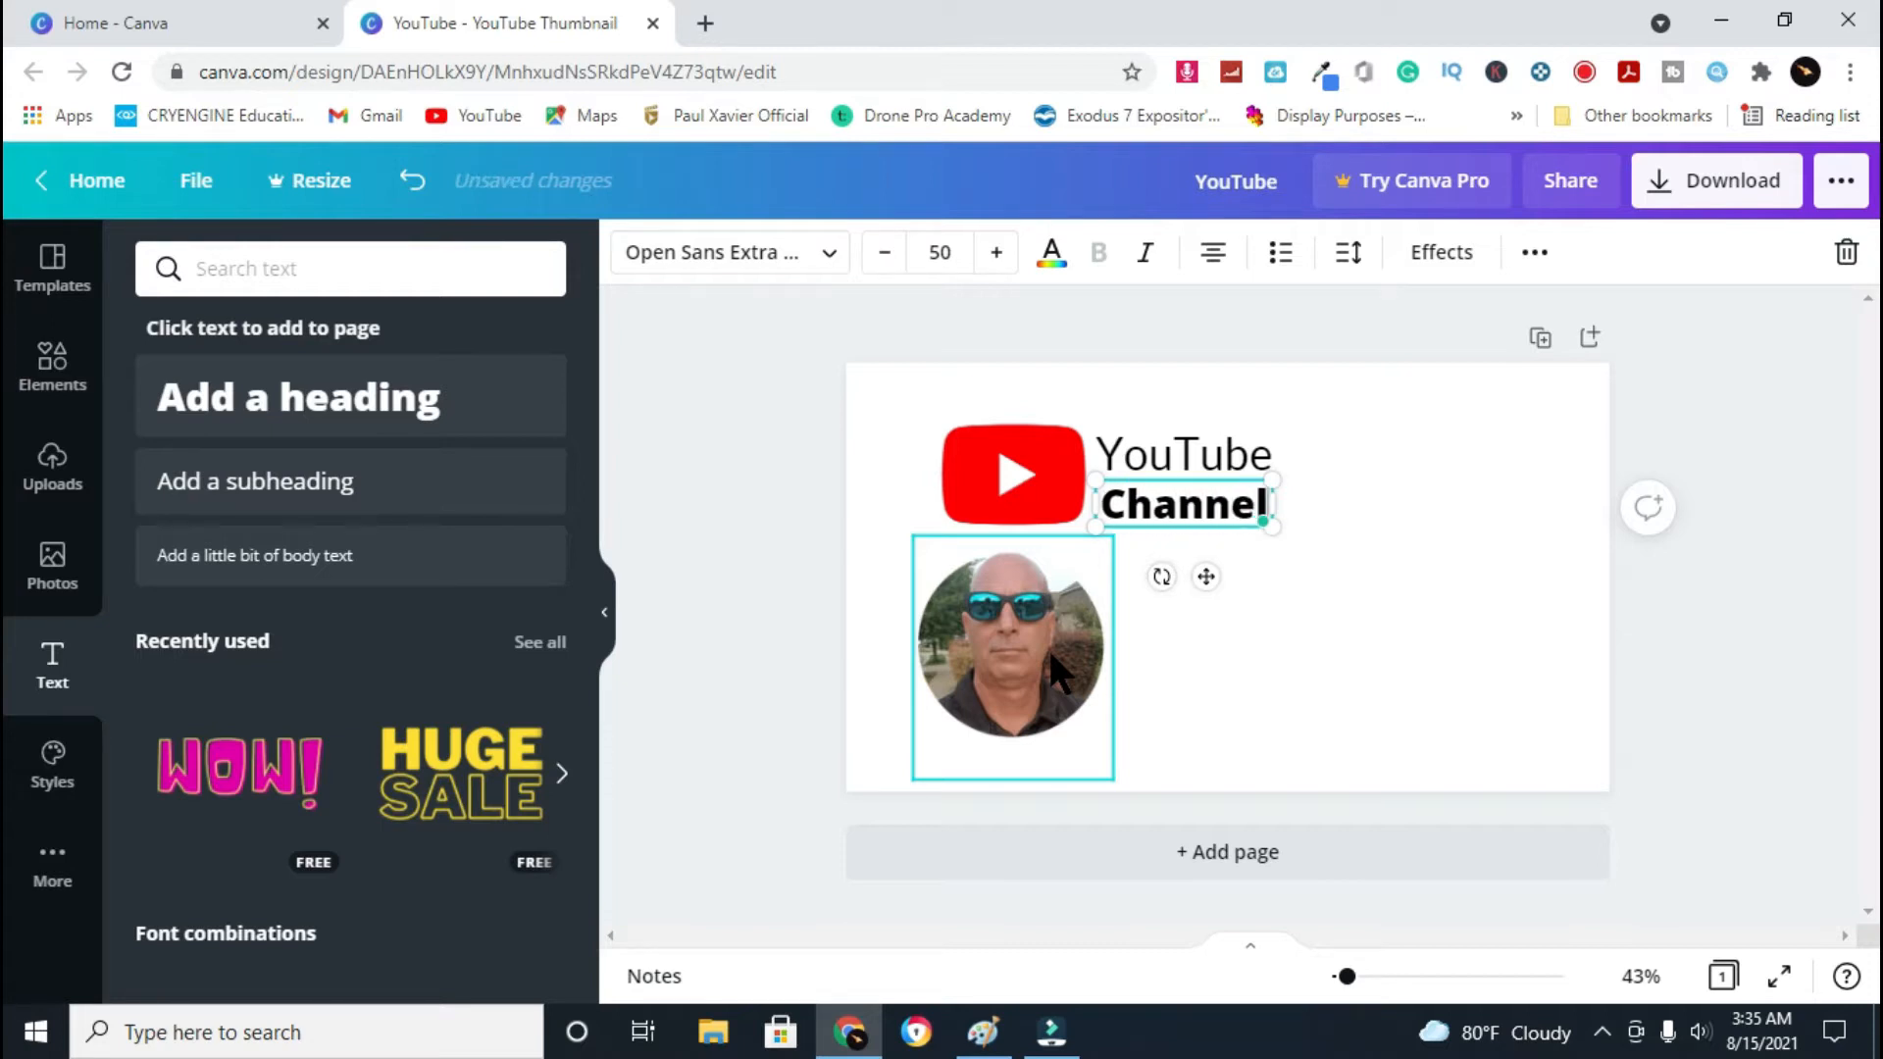
click(822, 257)
click(362, 339)
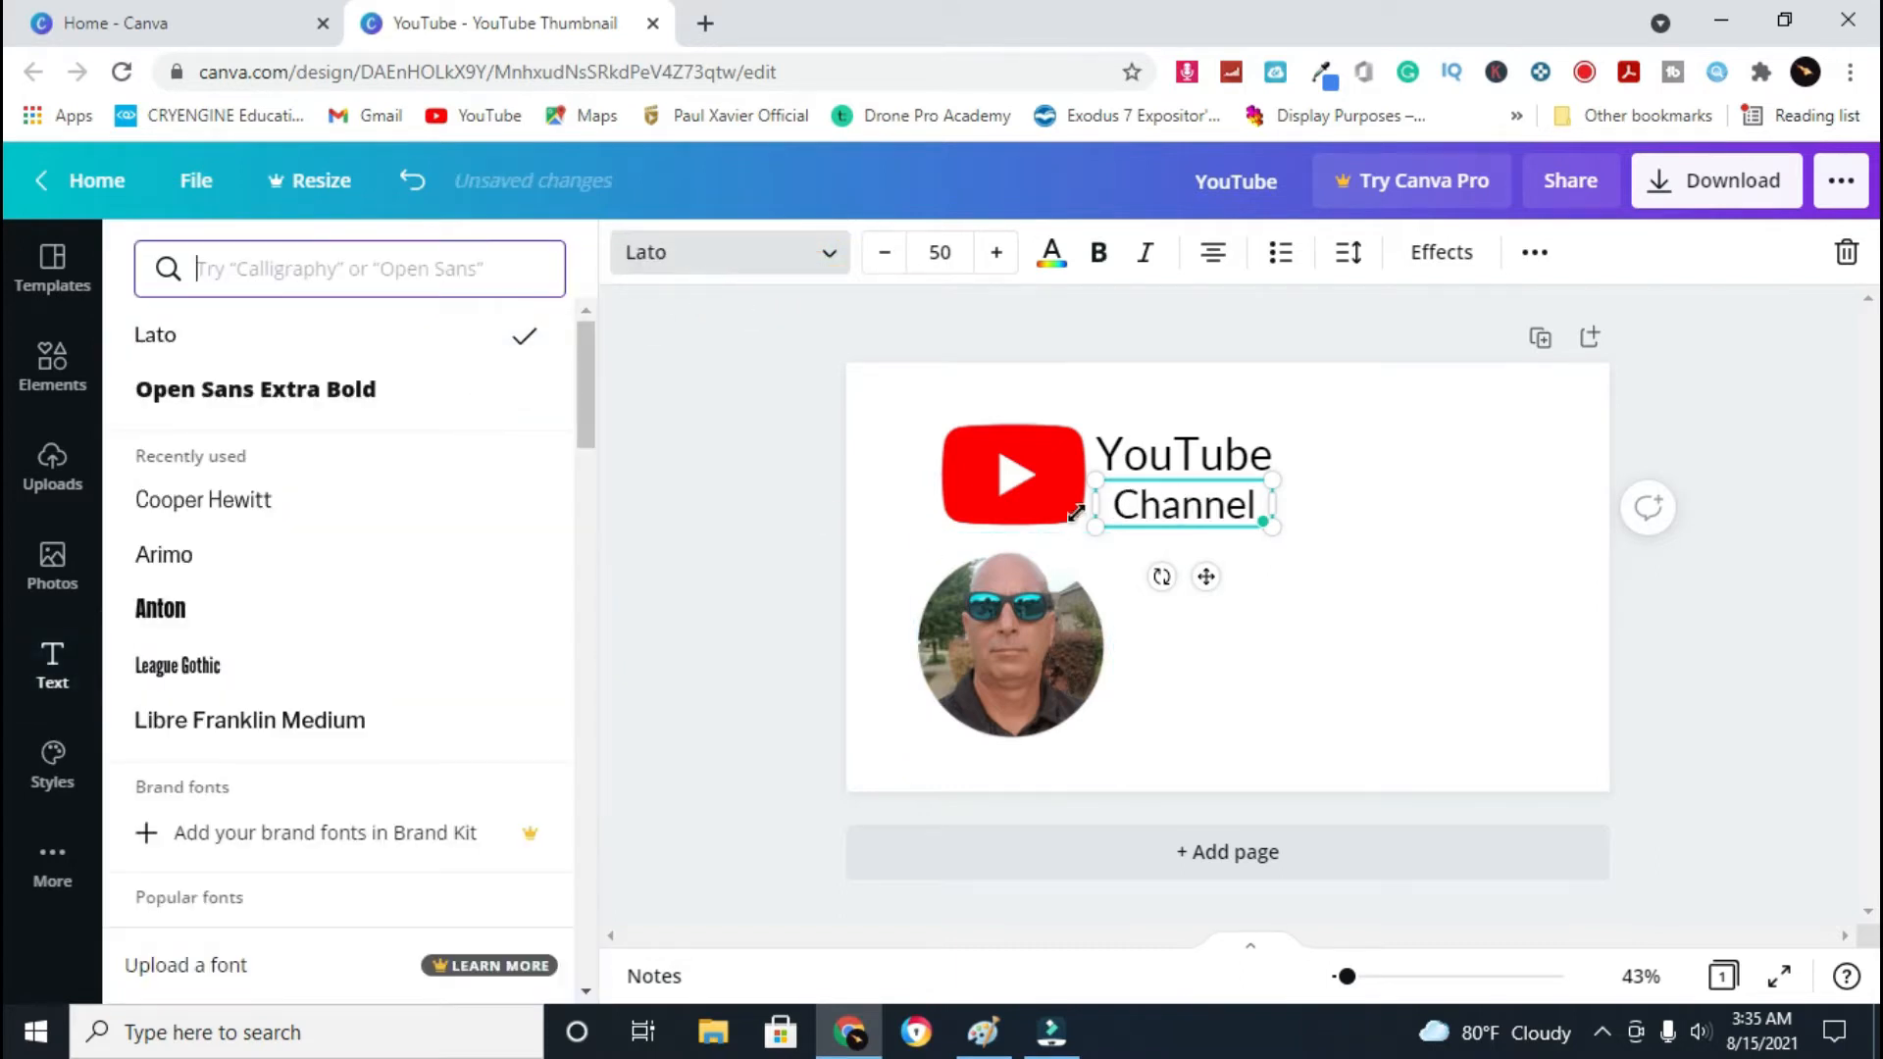
click(1438, 498)
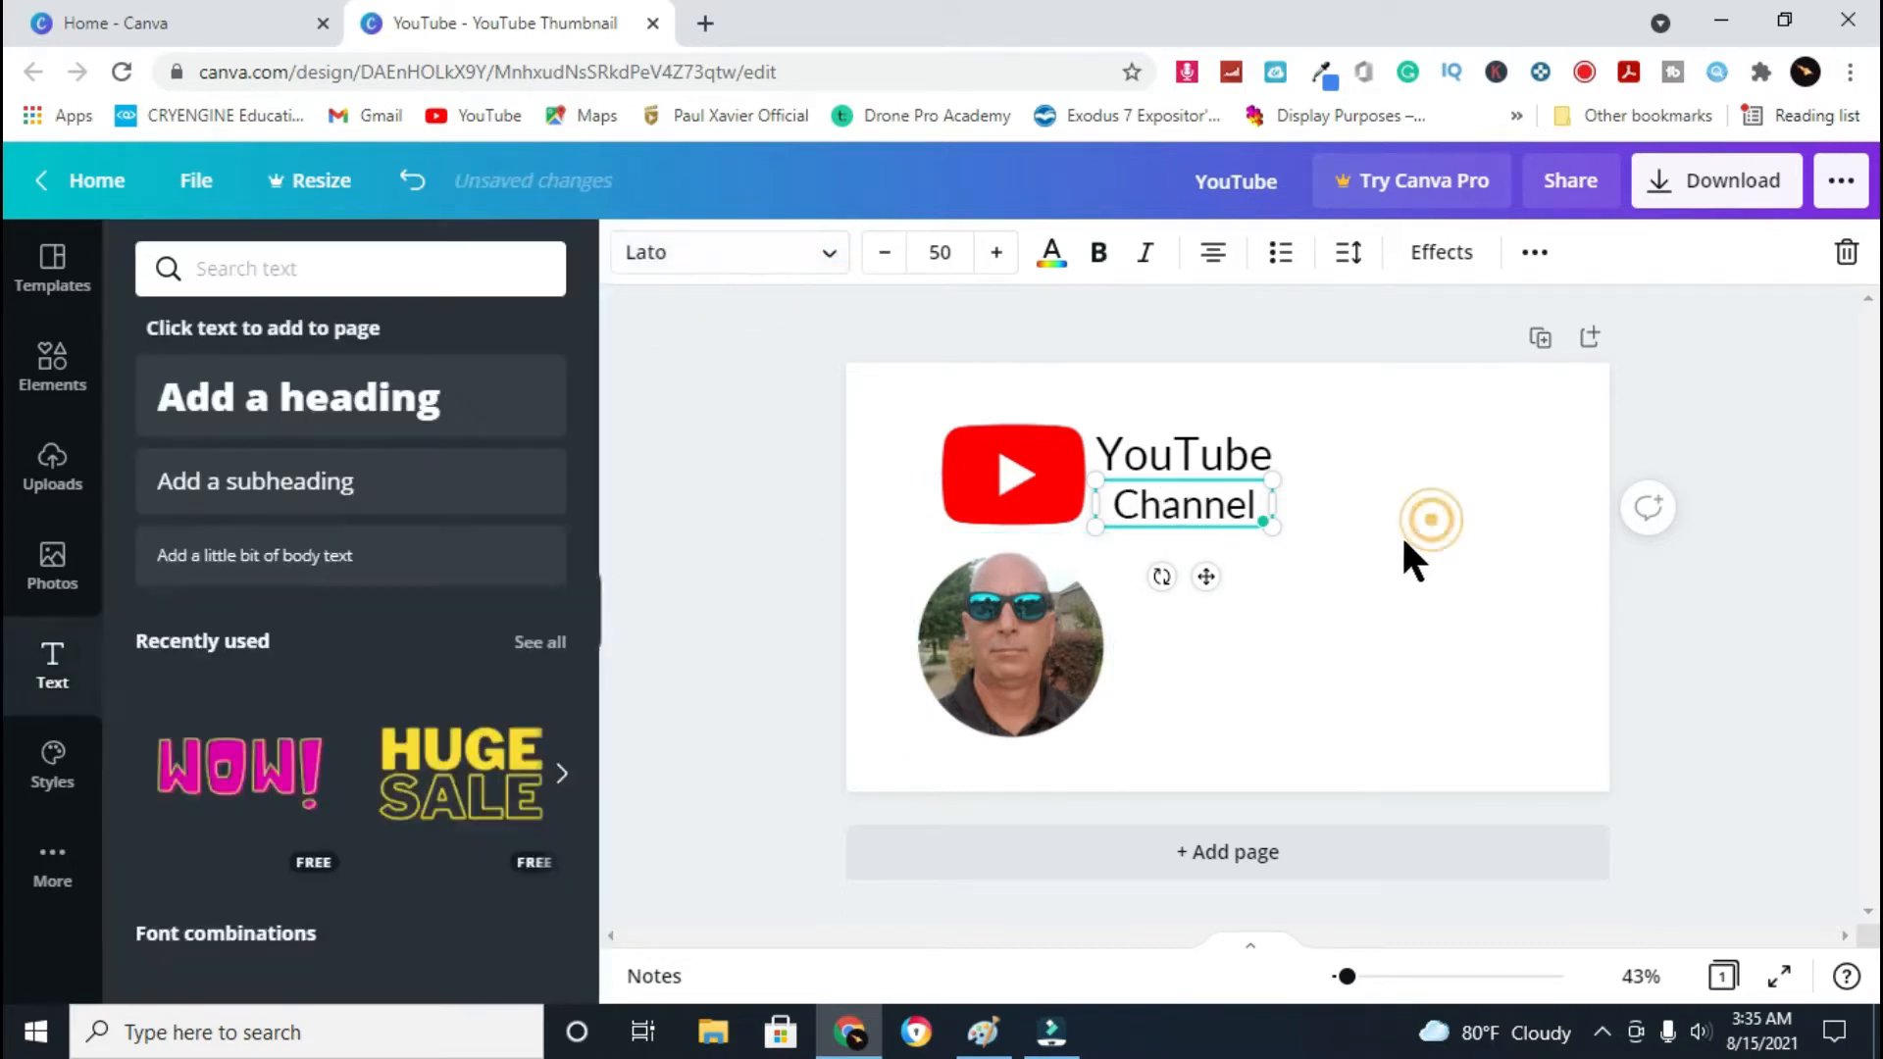
click(1352, 573)
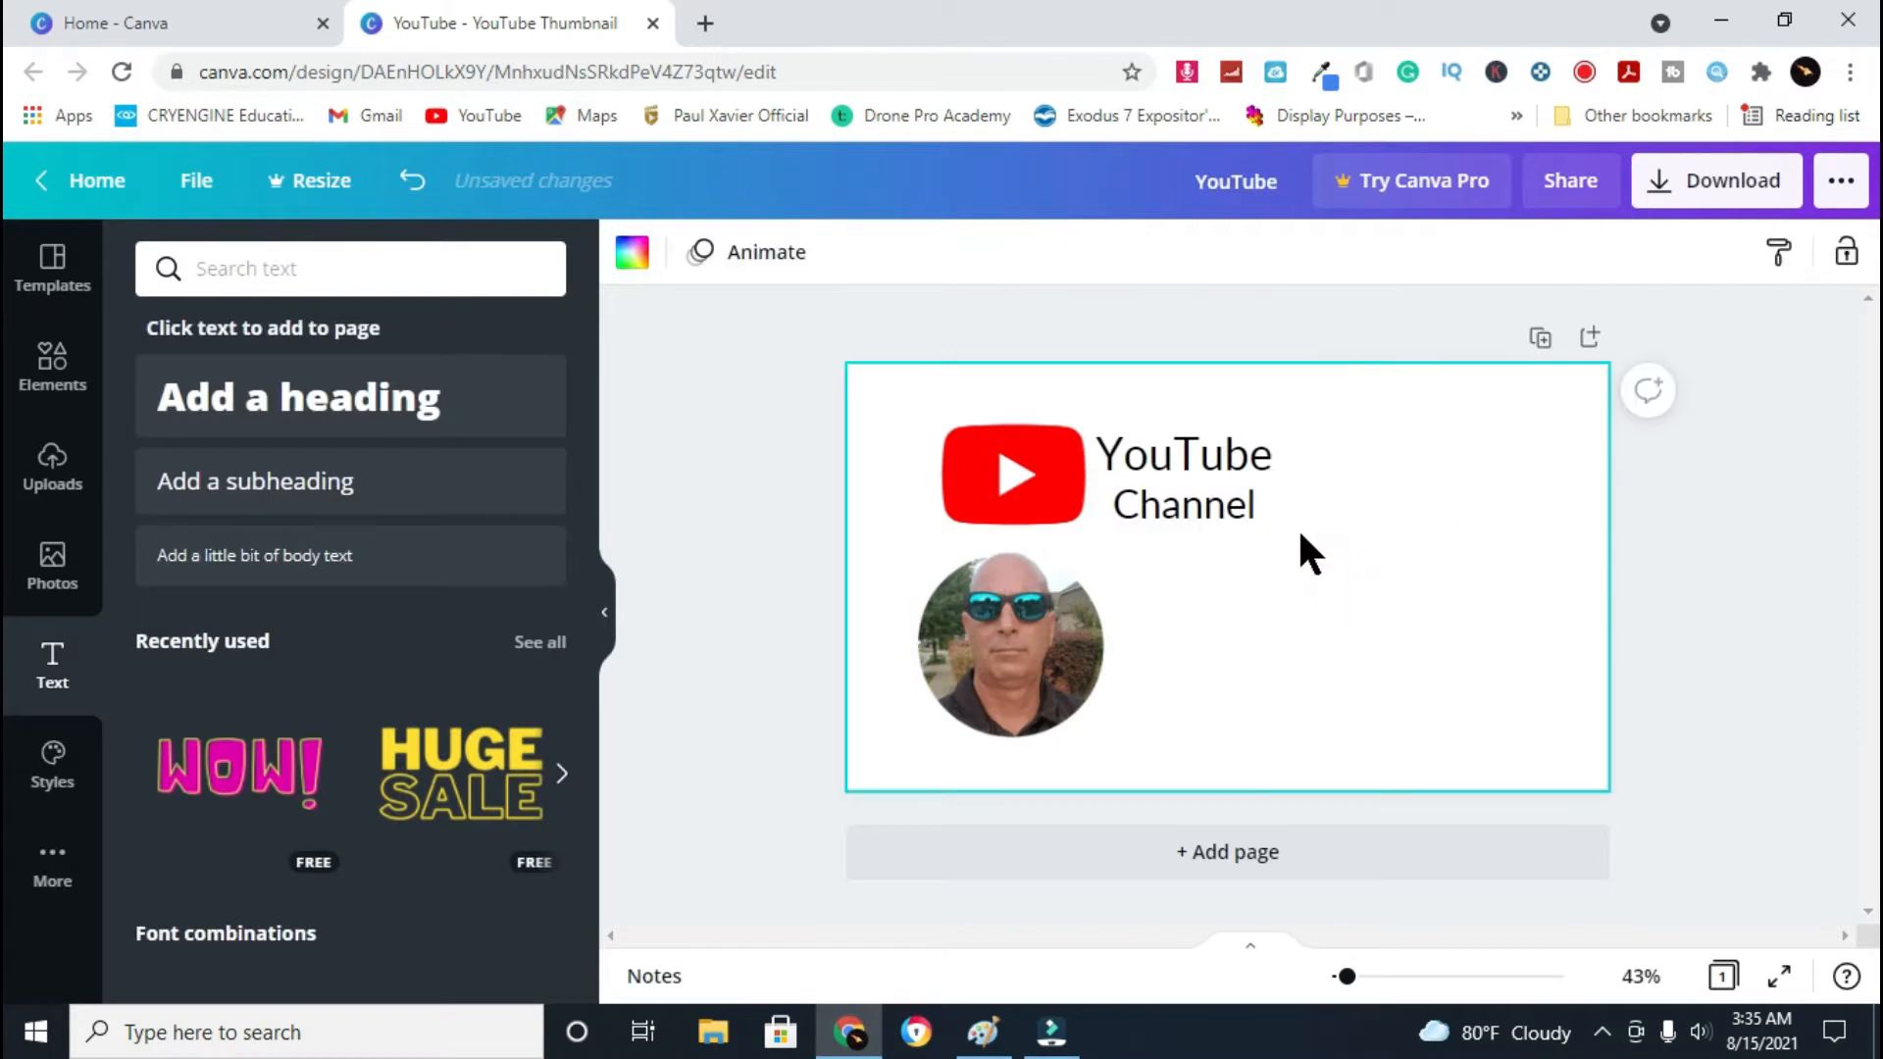
Nudge the "YouTube" text slightly to the right, away from the play-button logo
click(1188, 454)
key(Right)
key(Right)
key(Right)
key(Right)
key(Right)
key(Right)
key(Right)
key(Right)
key(Right)
key(Right)
key(Right)
key(Right)
key(Right)
key(Right)
key(Right)
key(Right)
key(Right)
key(Right)
key(Right)
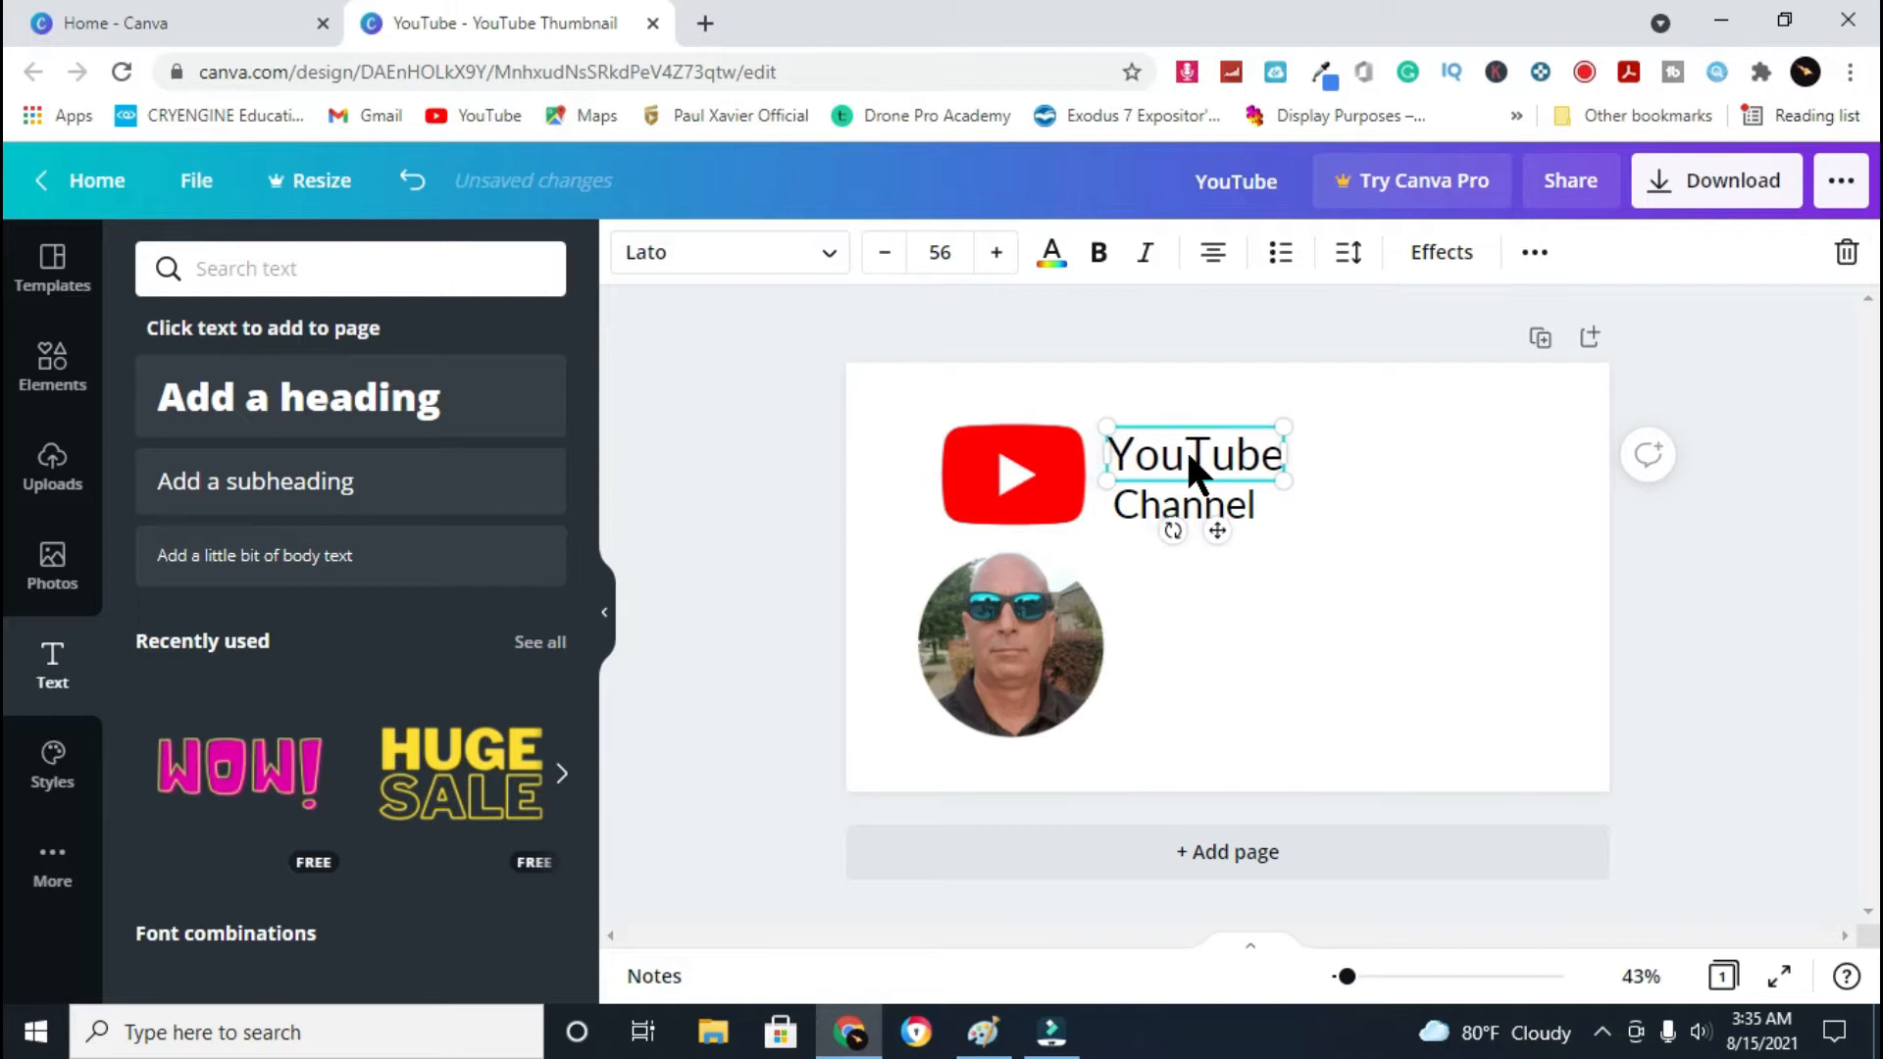
click(1377, 603)
Nudge the "Channel" text slightly to the right to centre it under the "YouTube" text
click(1236, 505)
key(Right)
key(Right)
key(Right)
key(Right)
key(Right)
key(Right)
key(Right)
key(Right)
key(Right)
key(Right)
key(Right)
key(Right)
key(Right)
key(Right)
key(Right)
key(Right)
key(Right)
key(Right)
key(Right)
key(Right)
key(Right)
key(Right)
key(Right)
key(Right)
key(Right)
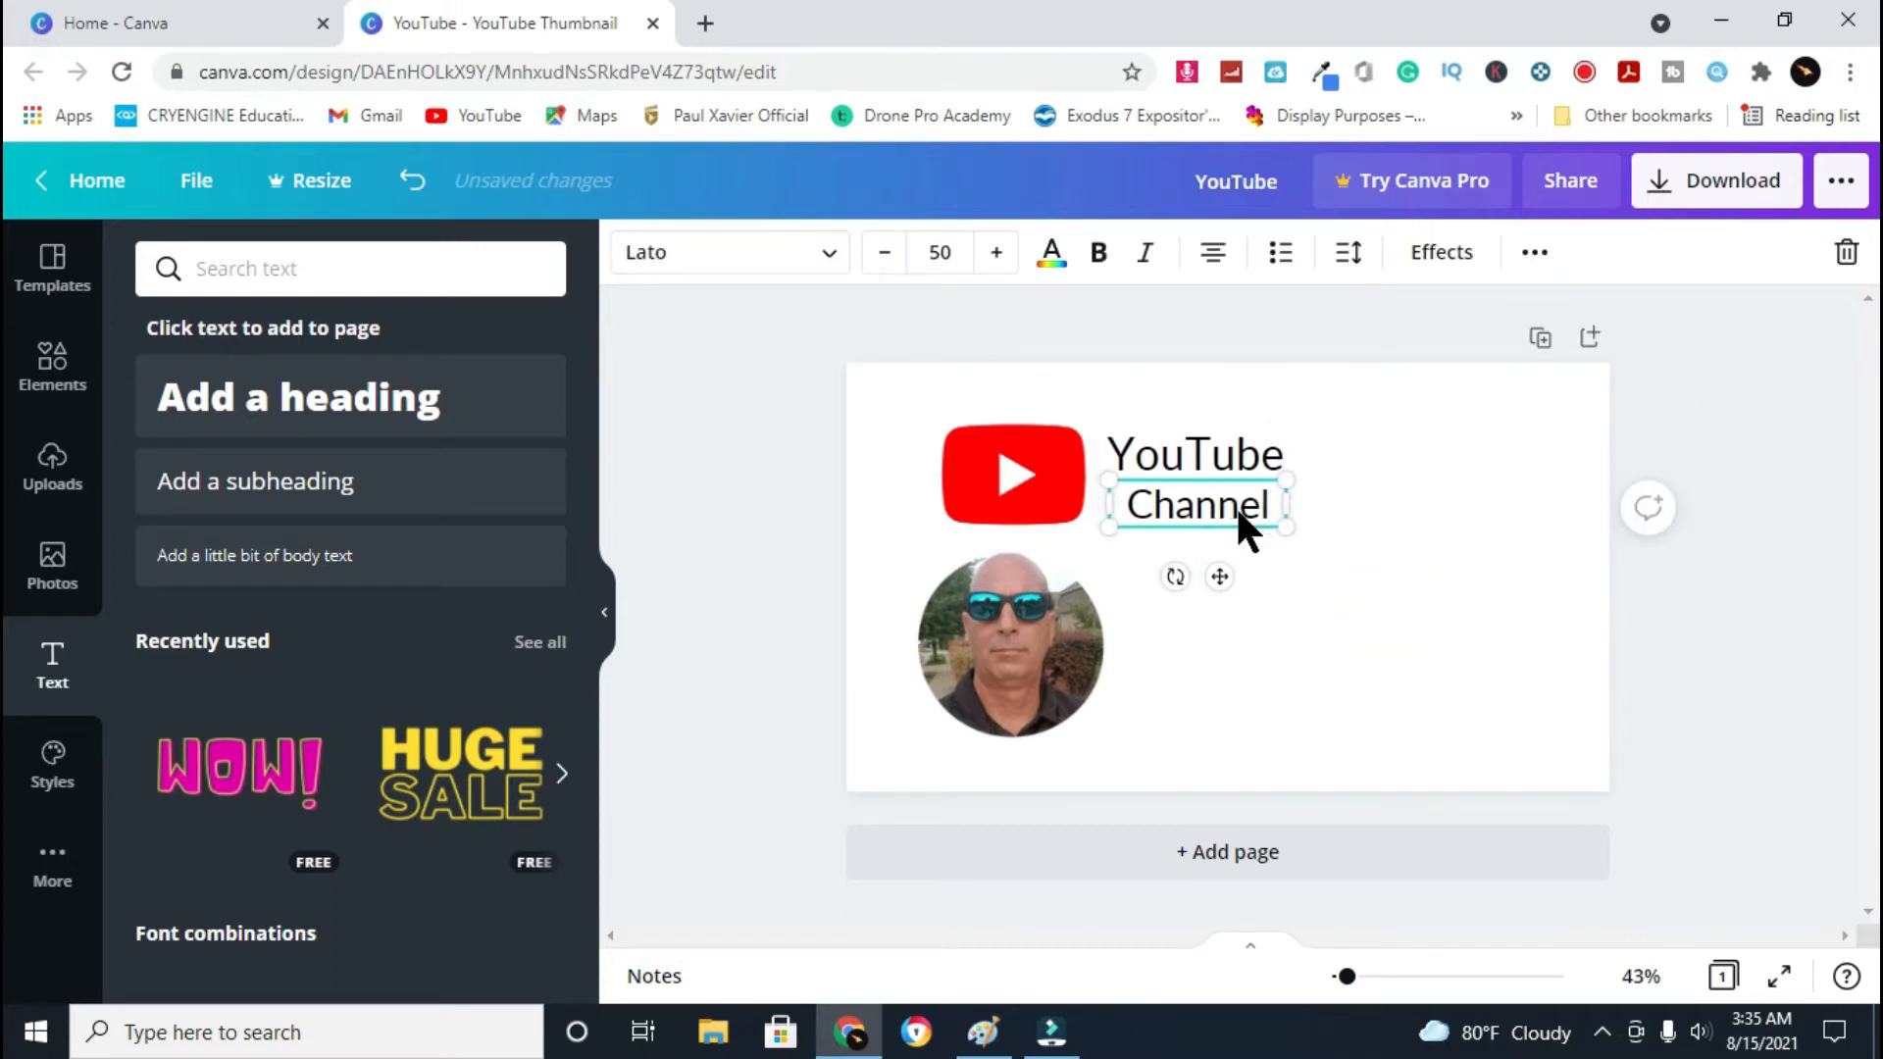
click(1219, 687)
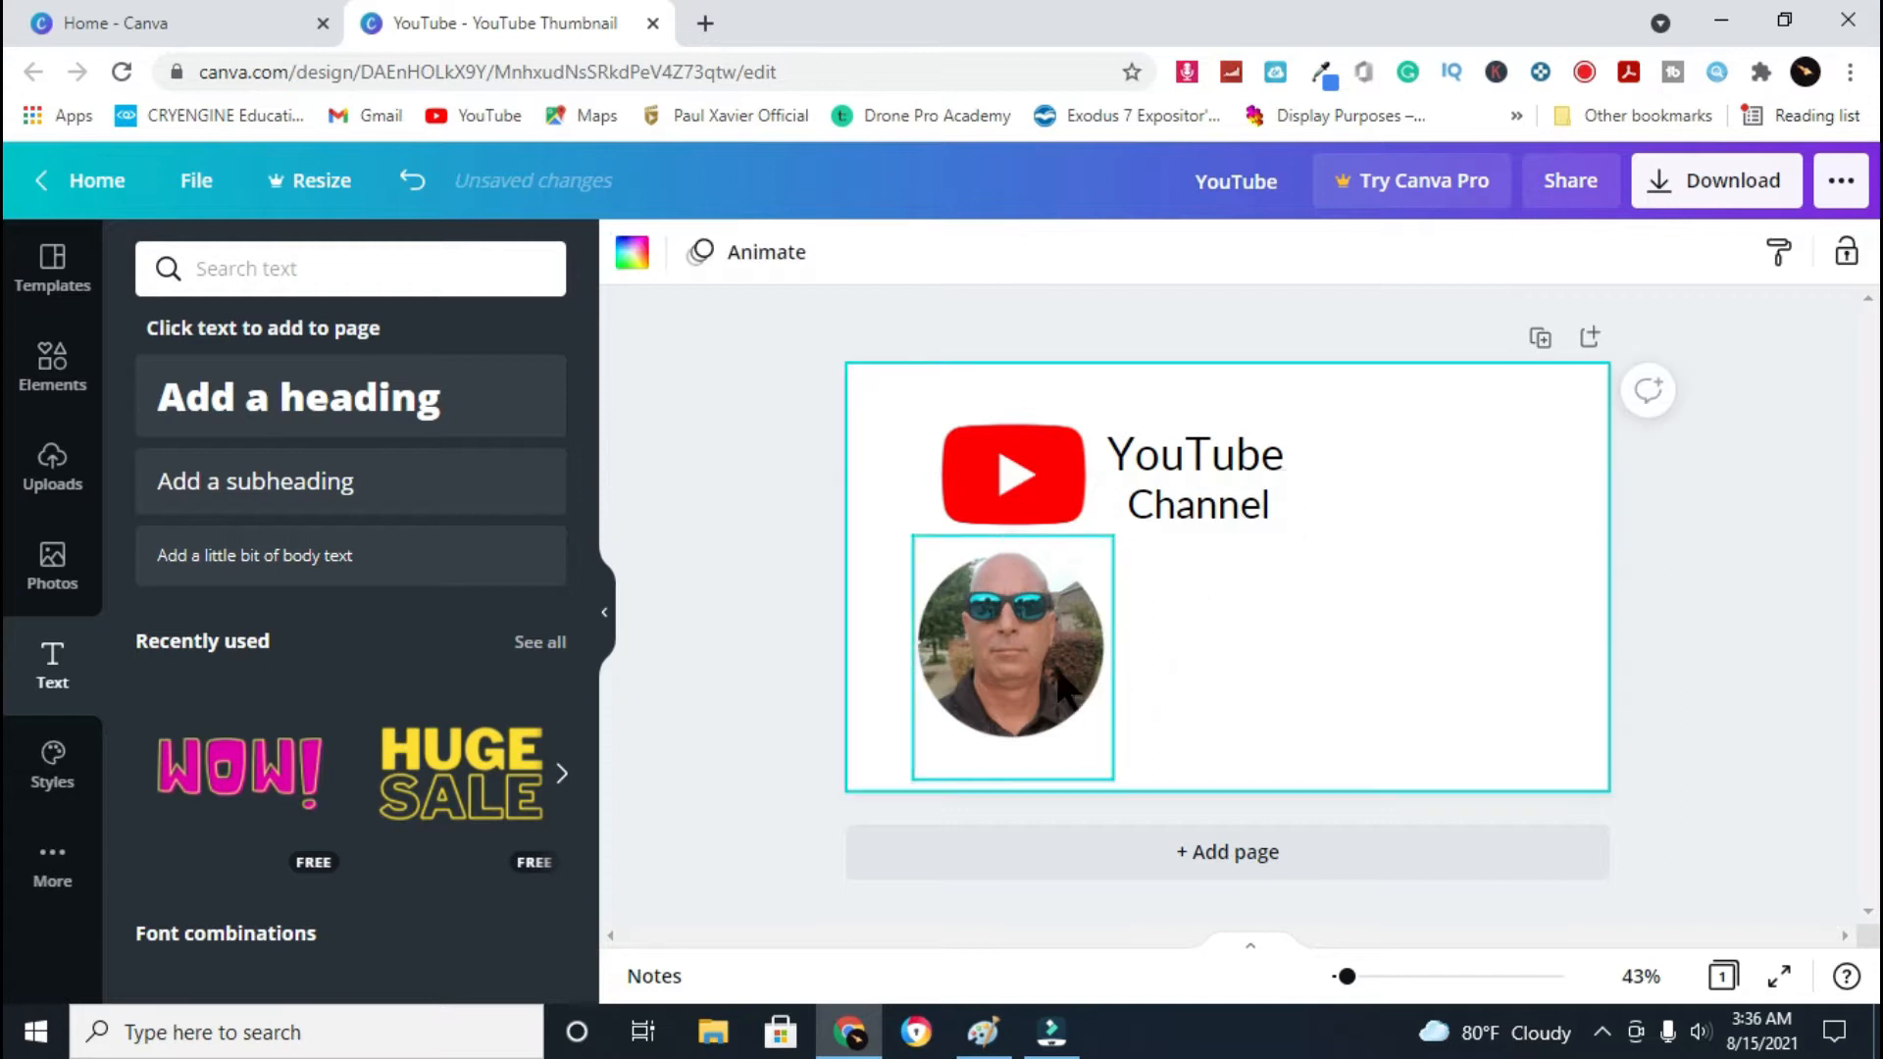
Crop the portrait photo's empty margins so its frame fits closely around the circle
click(1065, 677)
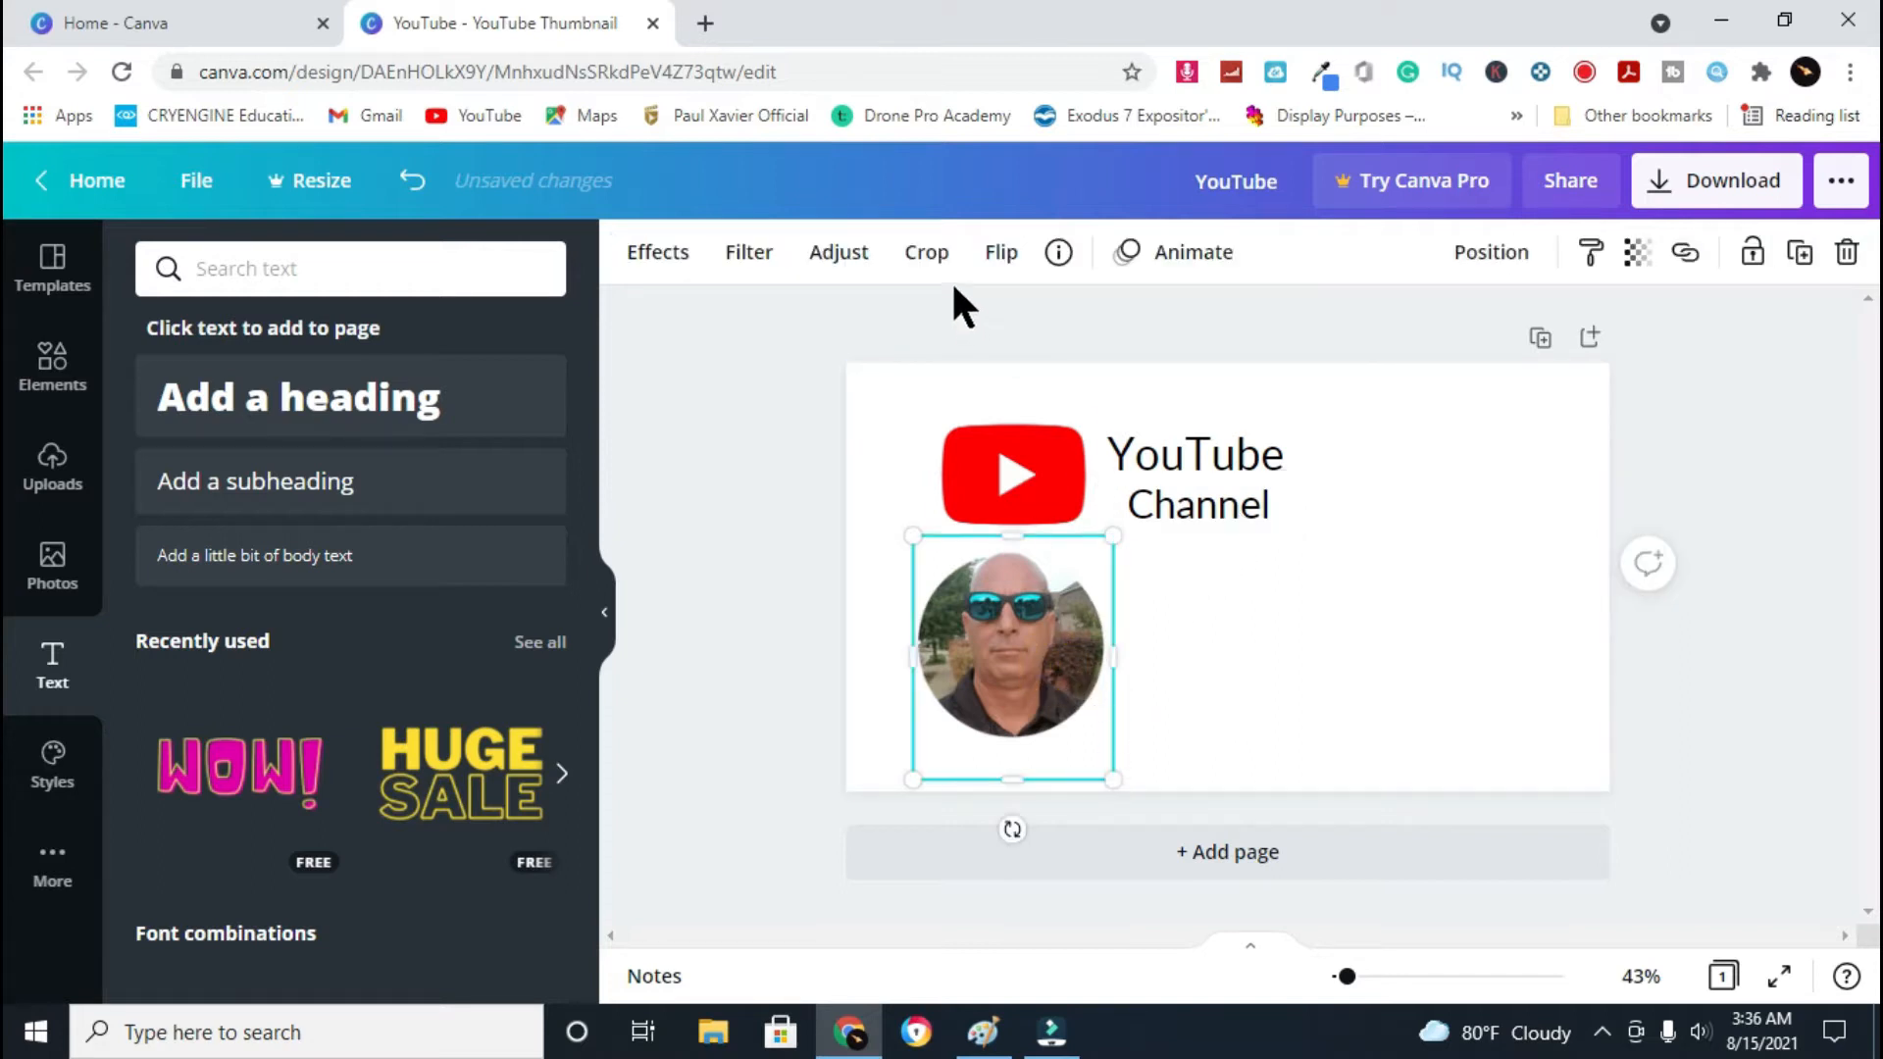
click(929, 257)
drag(1110, 788, 1117, 736)
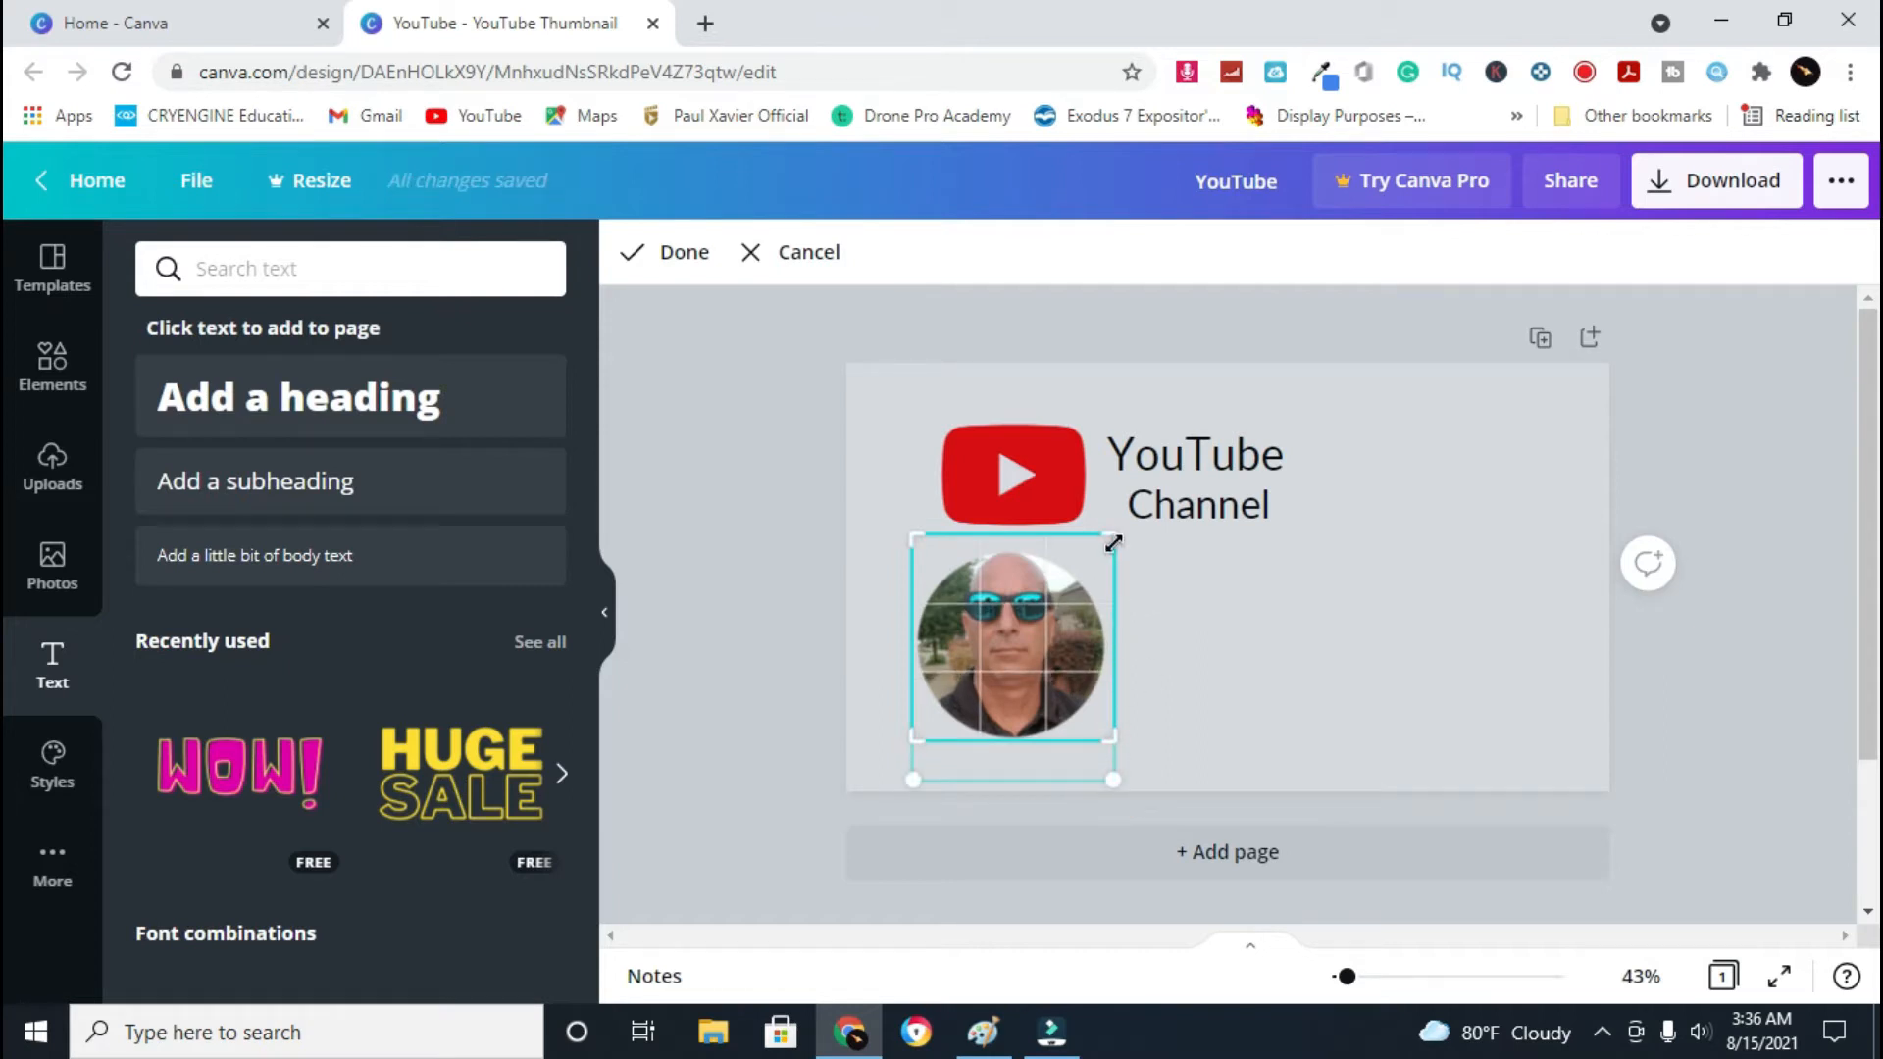
drag(1106, 535, 1107, 547)
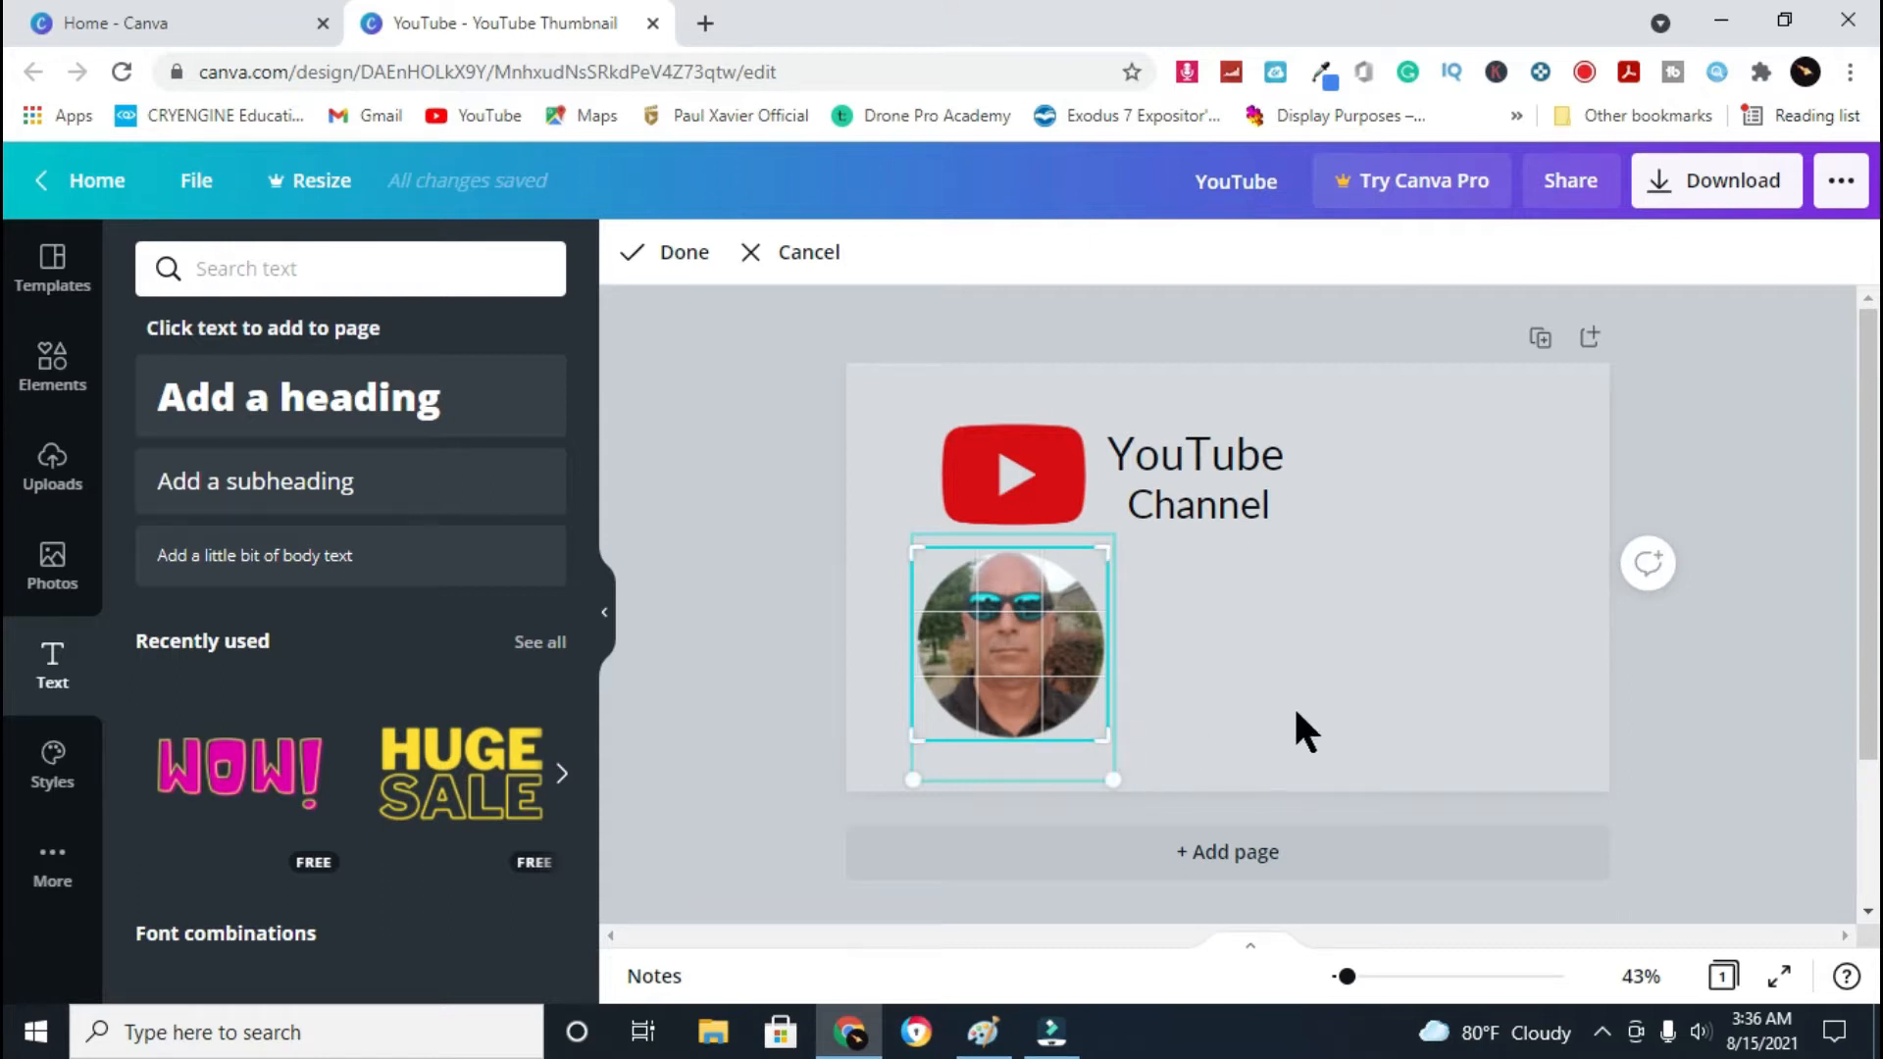
click(638, 252)
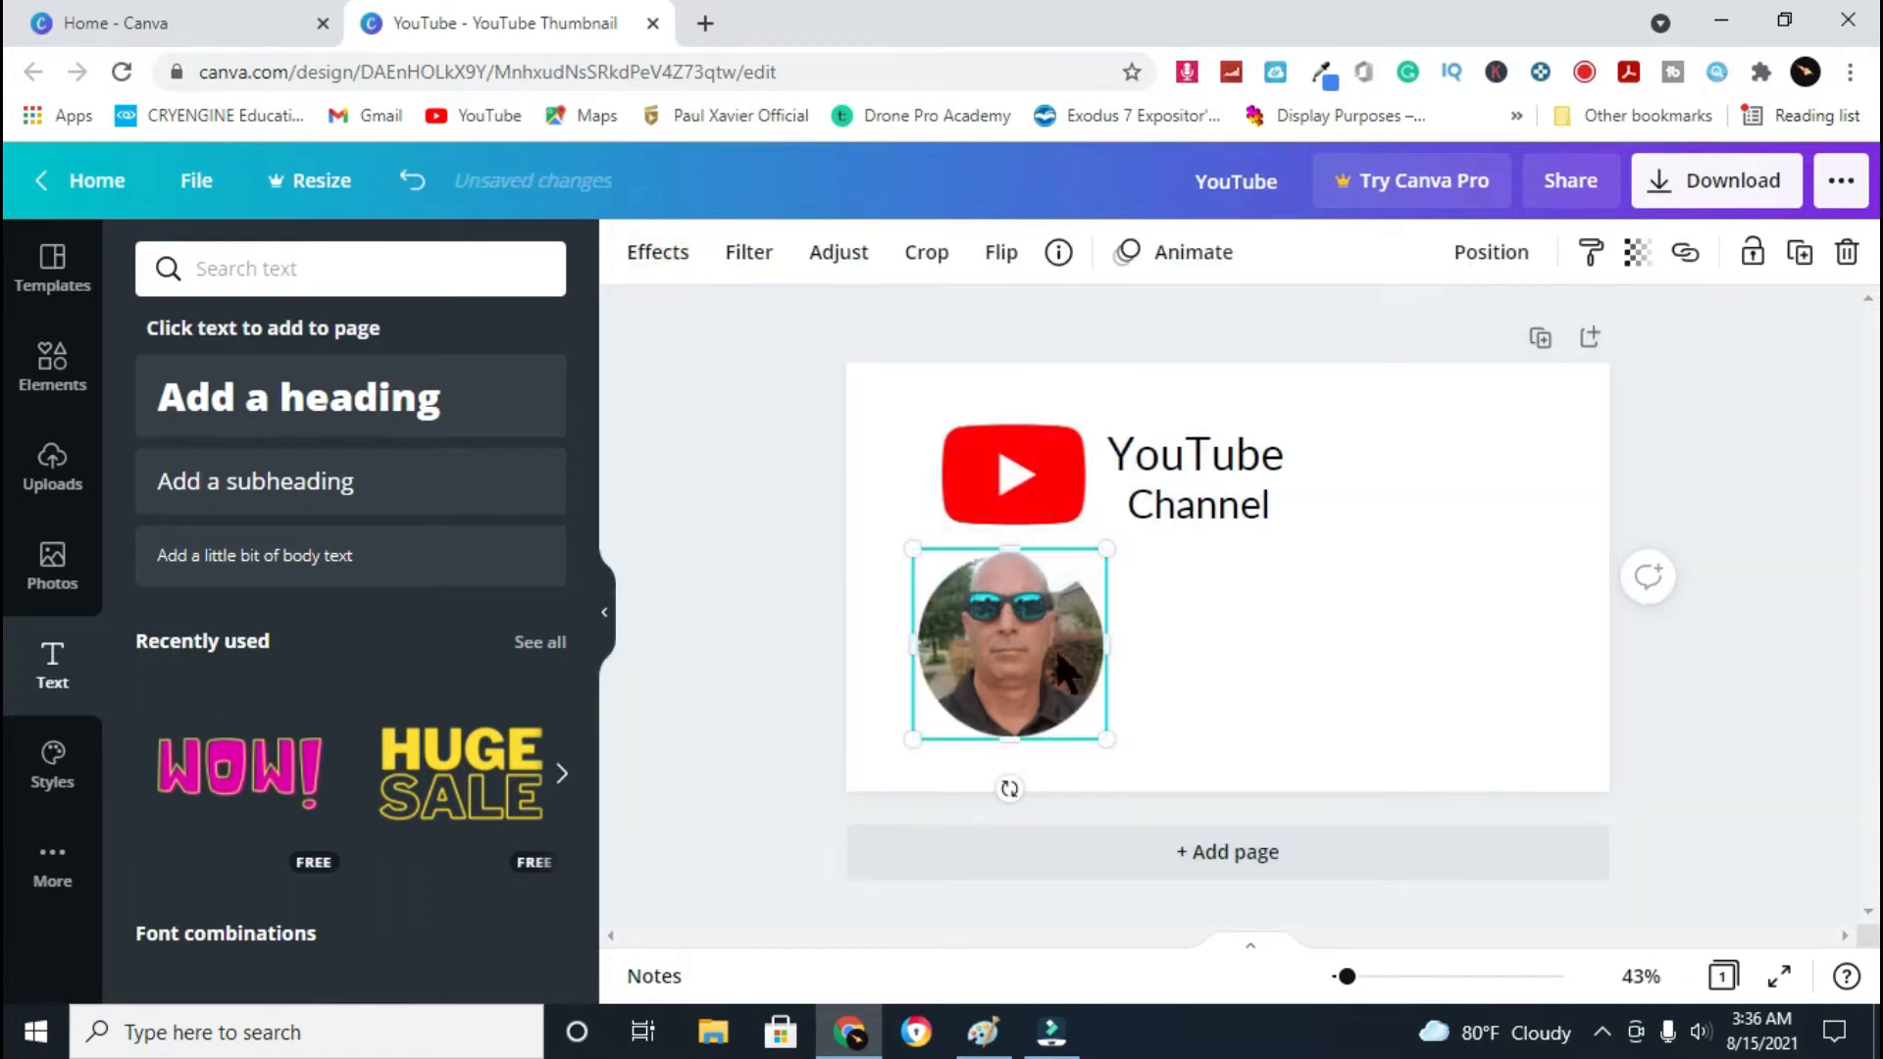
Shrink the portrait photo slightly and centre it just below the play-button logo
drag(1020, 633, 1016, 626)
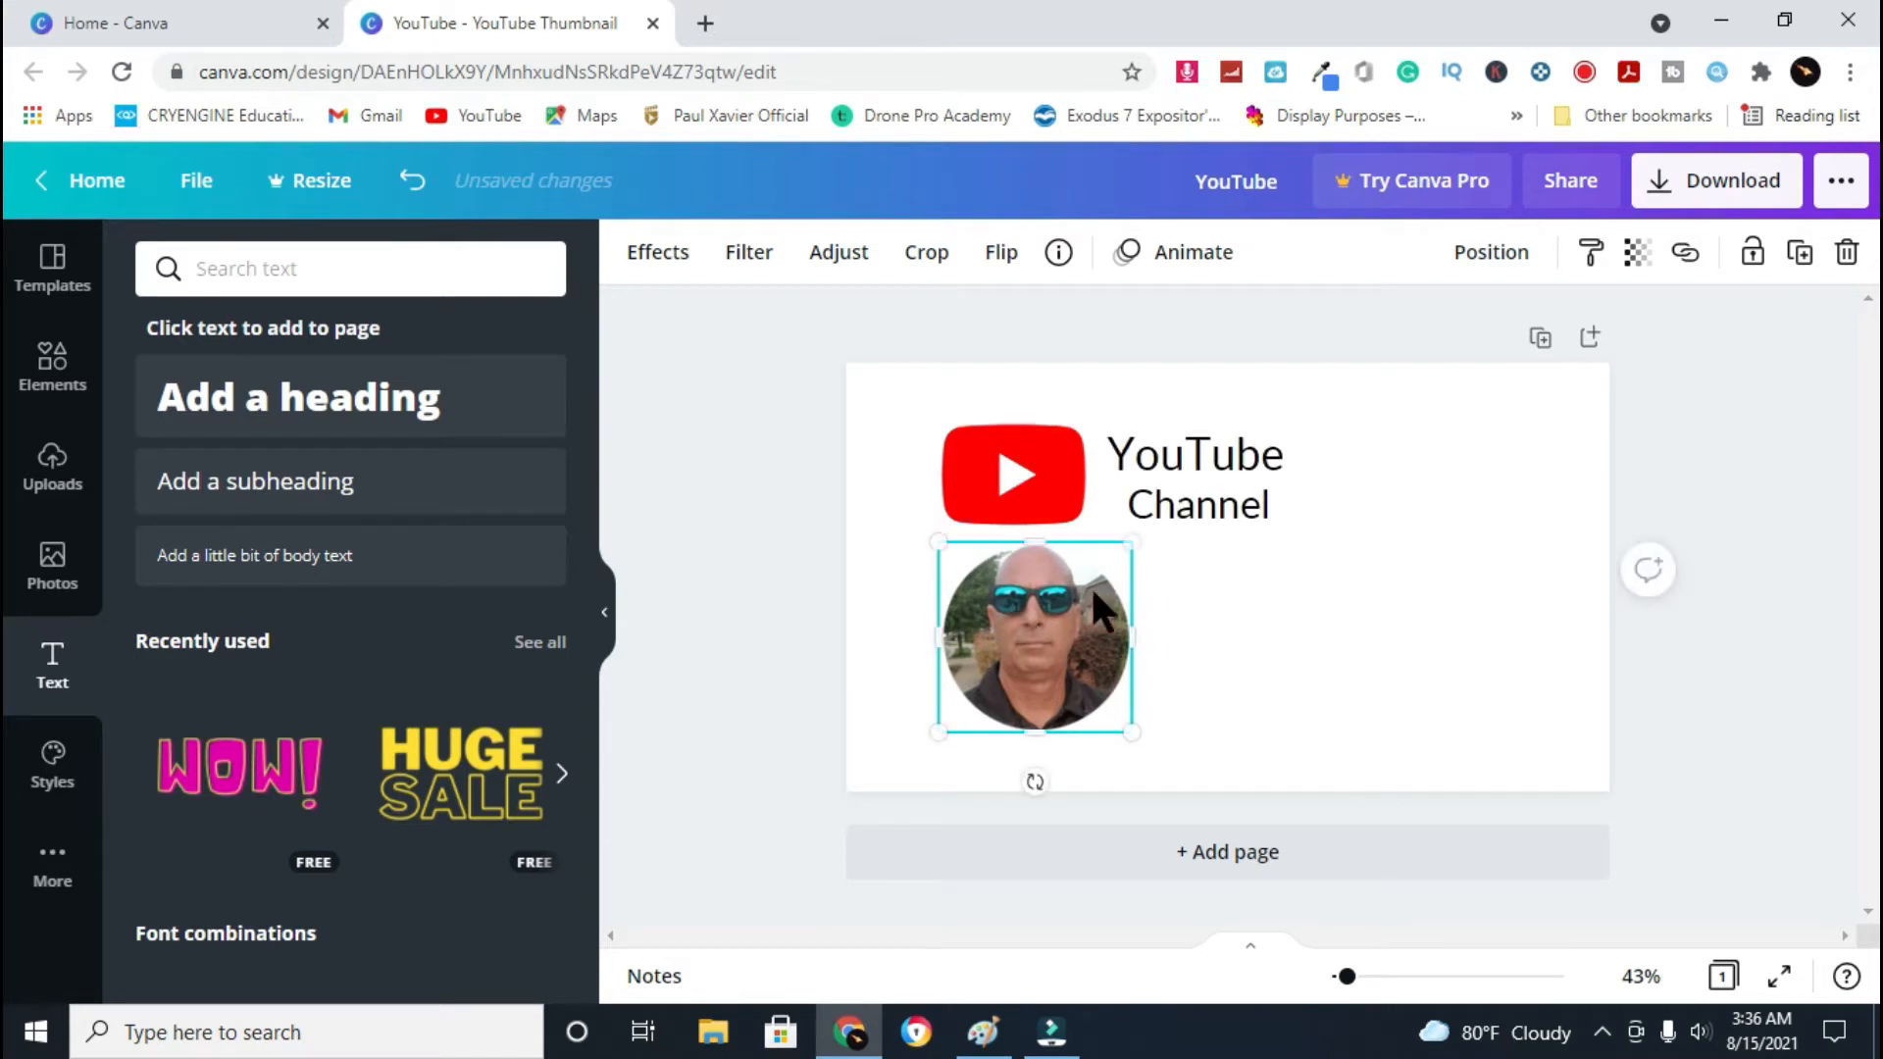
drag(1127, 552, 1108, 566)
drag(1043, 636, 1043, 613)
click(1379, 643)
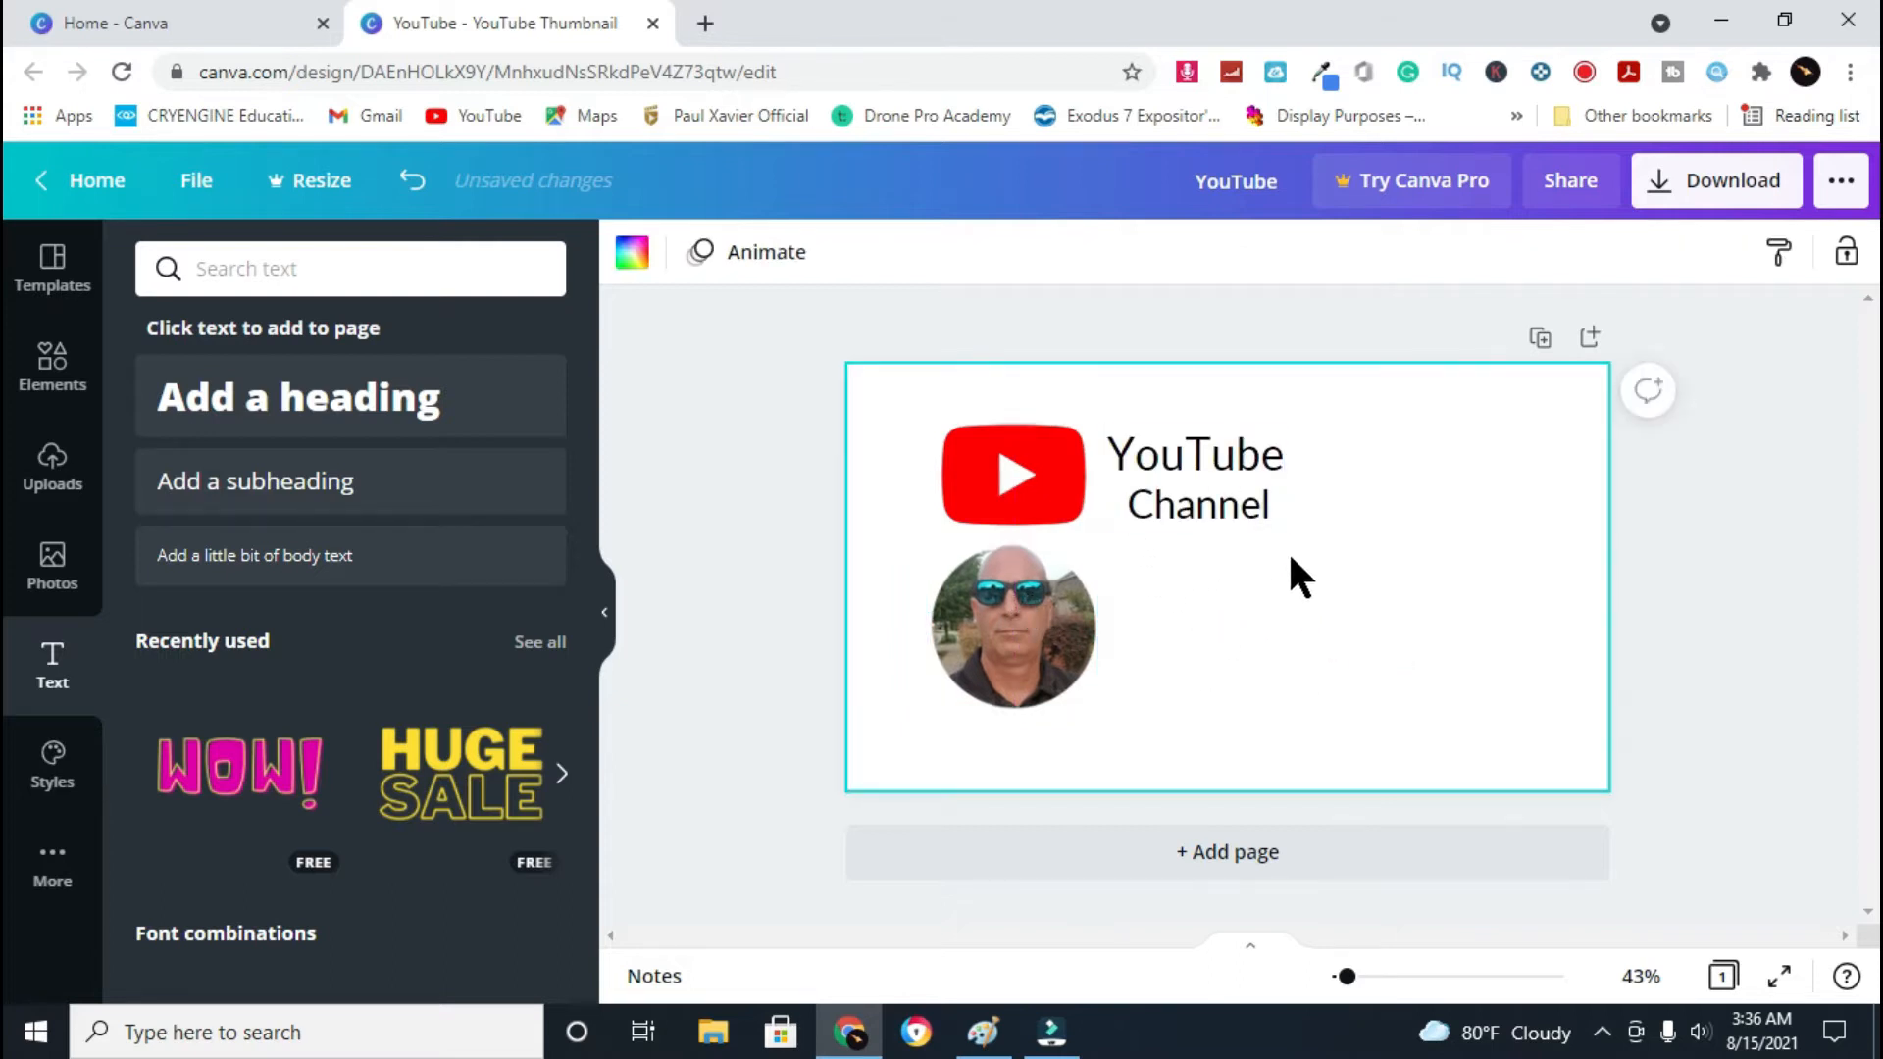
Add a heading with the channel owner's full name and set its font to Lato
click(378, 419)
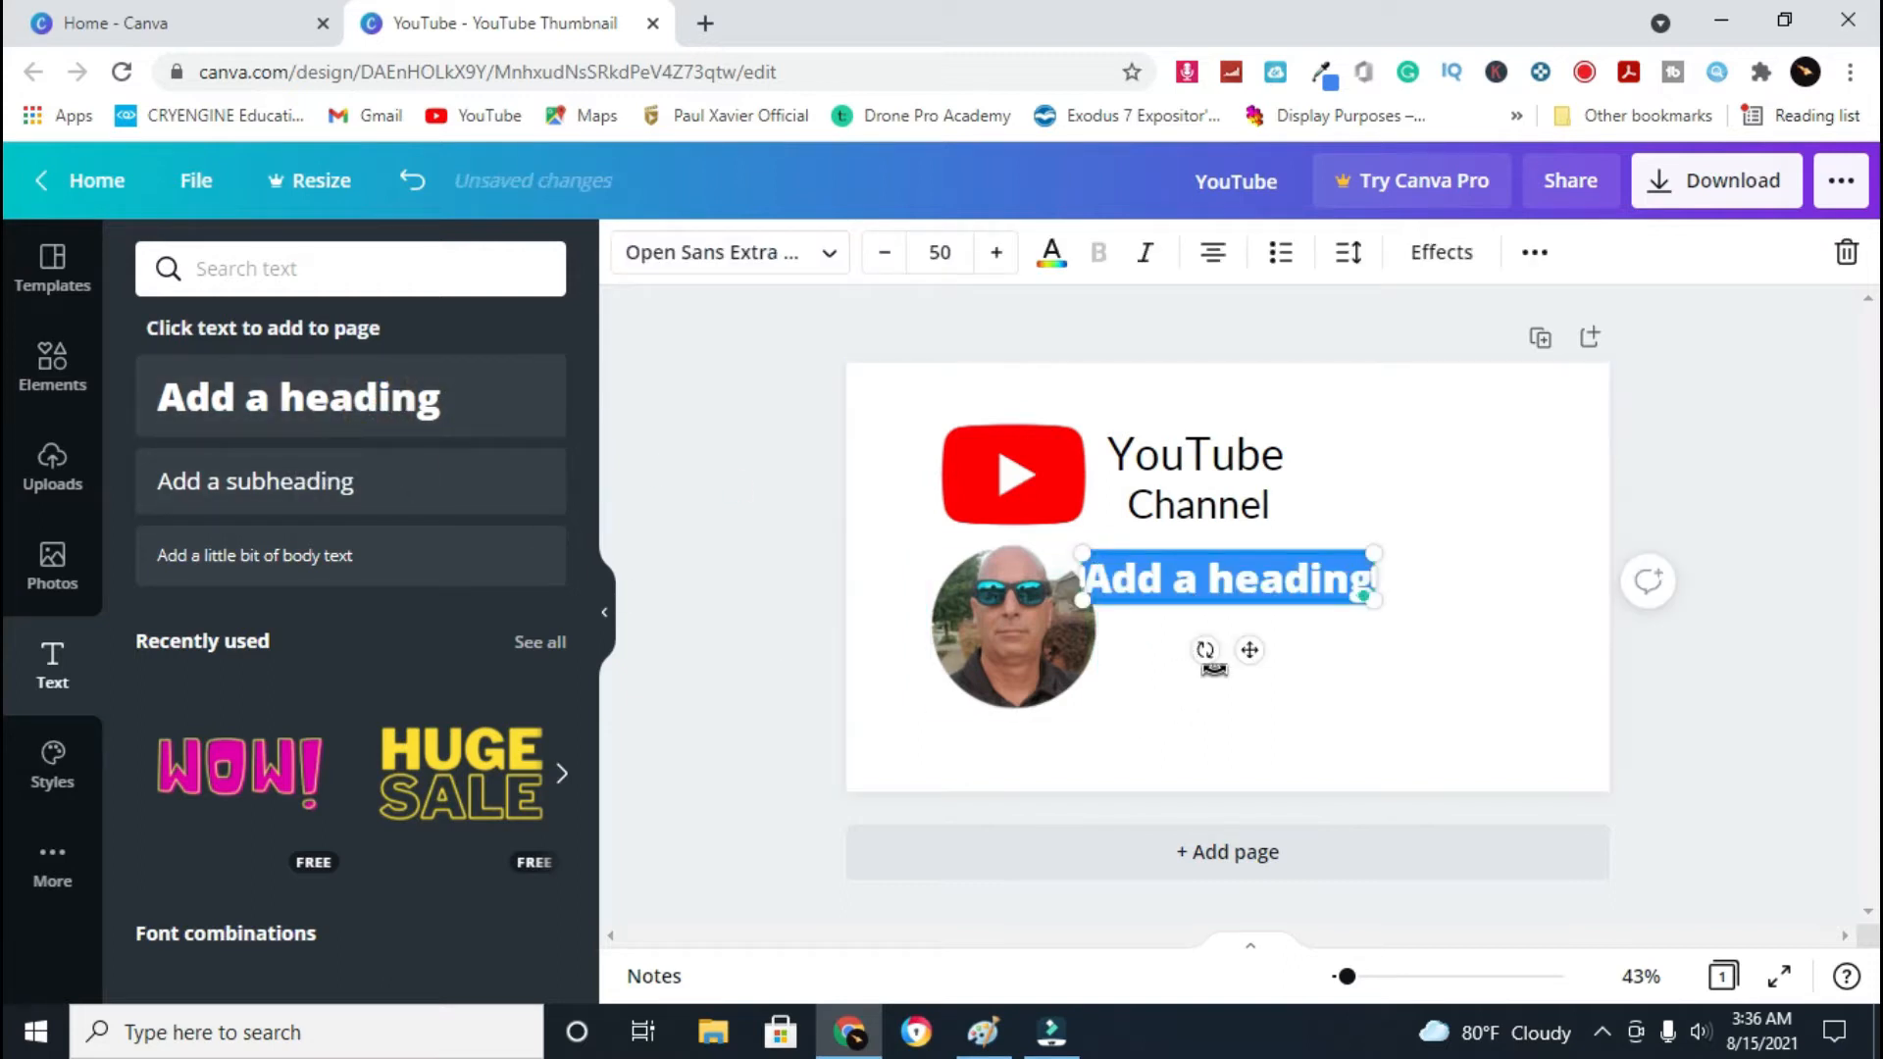
text(Frank)
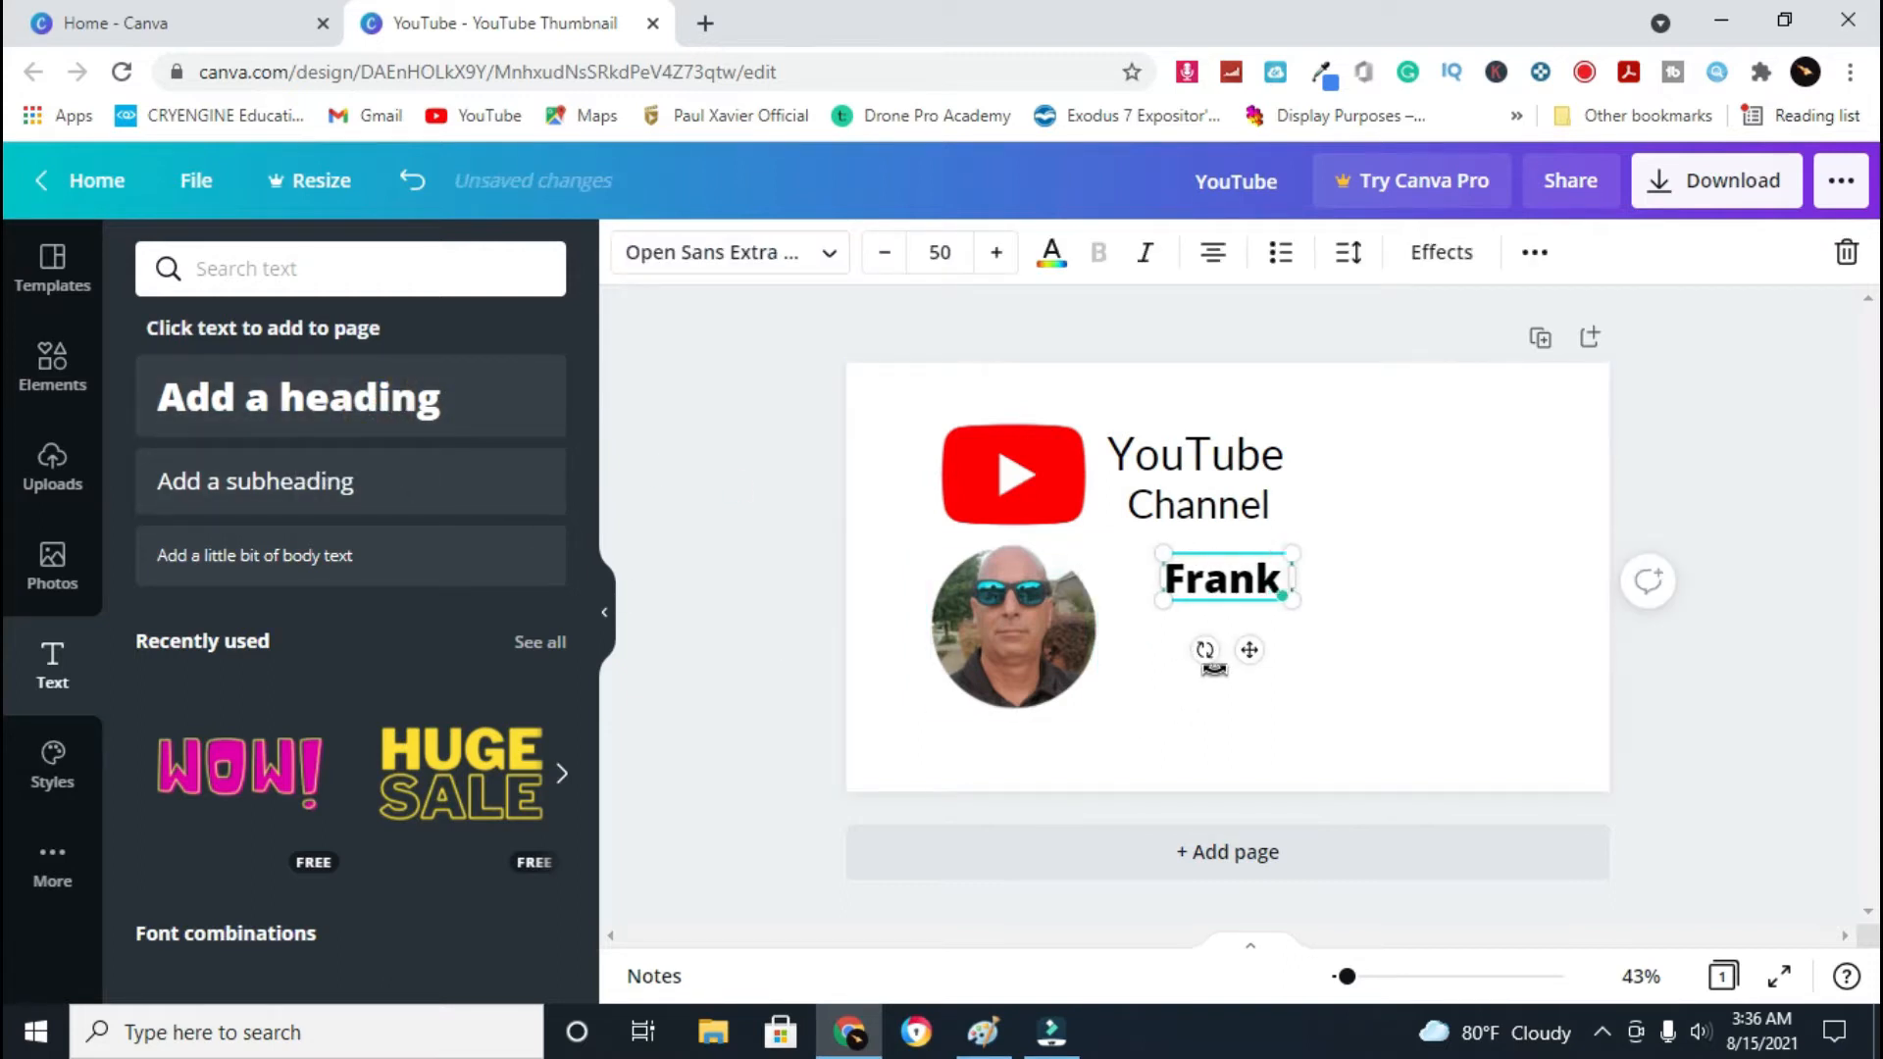
text( Atwood)
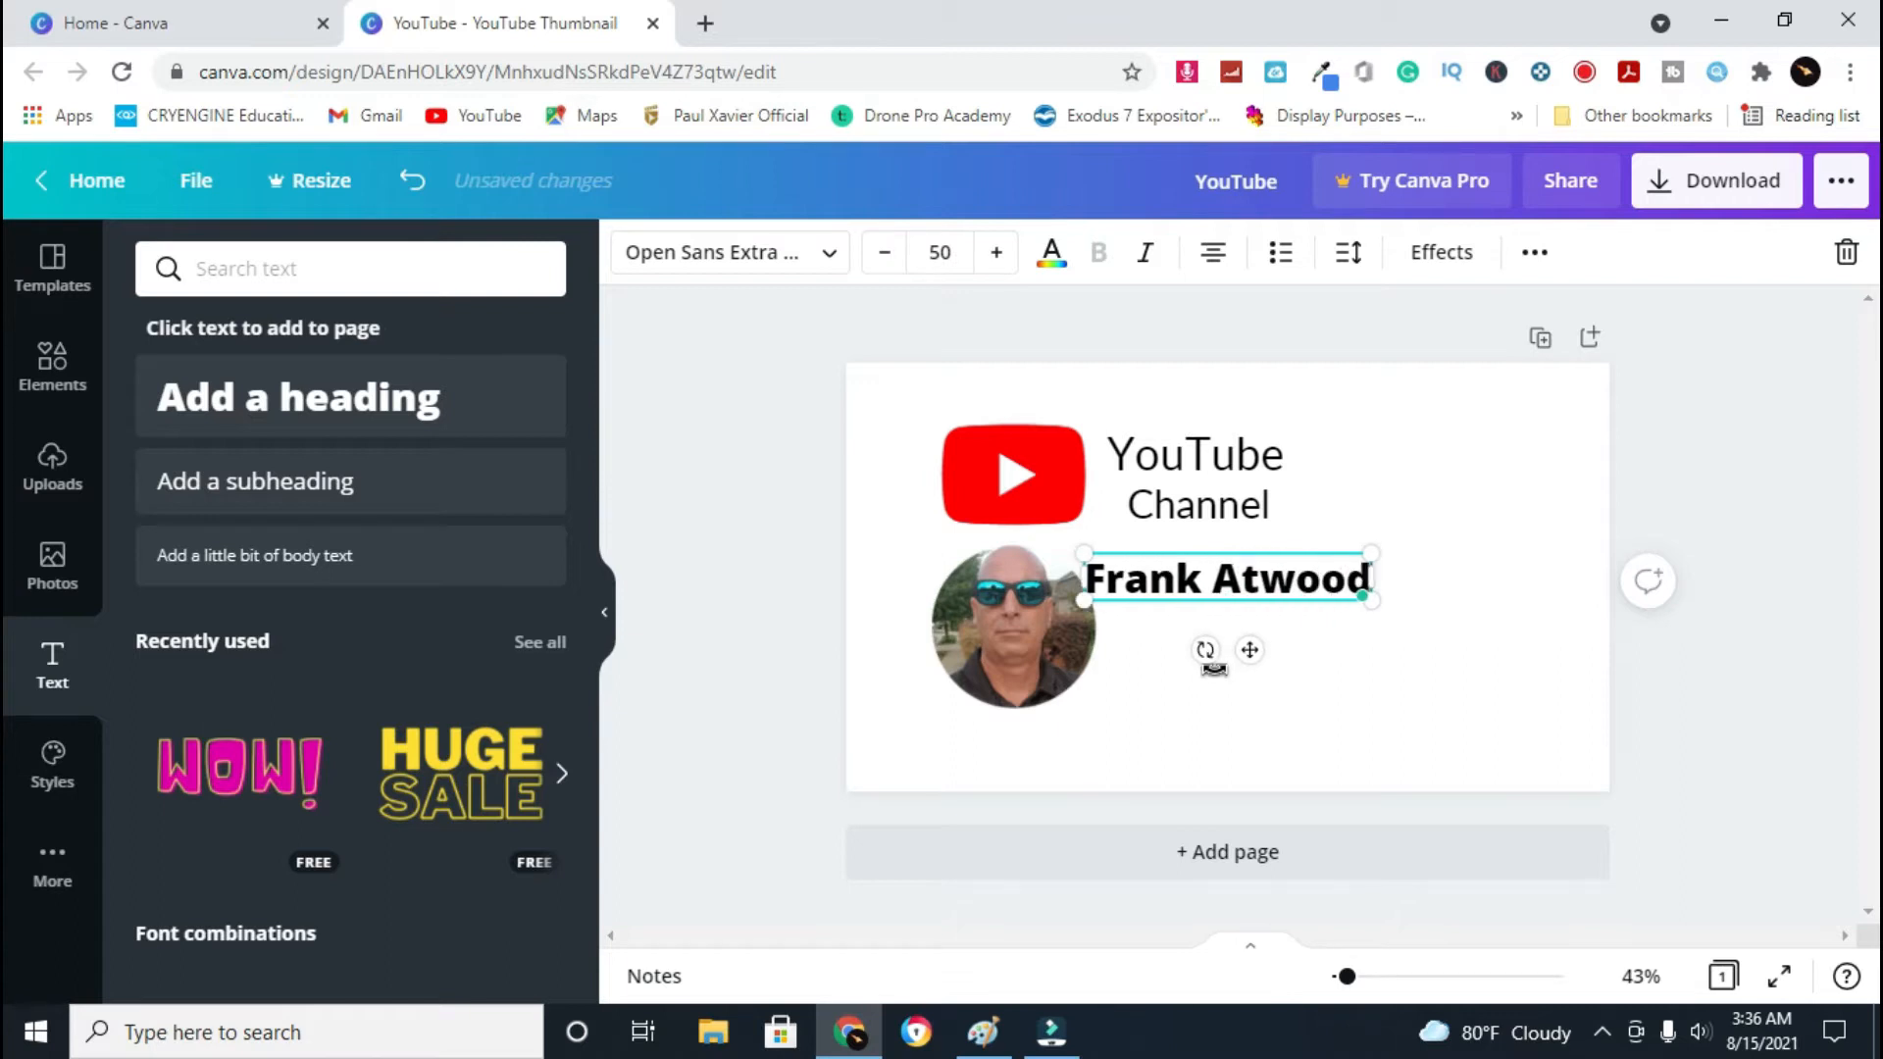
click(828, 260)
click(245, 336)
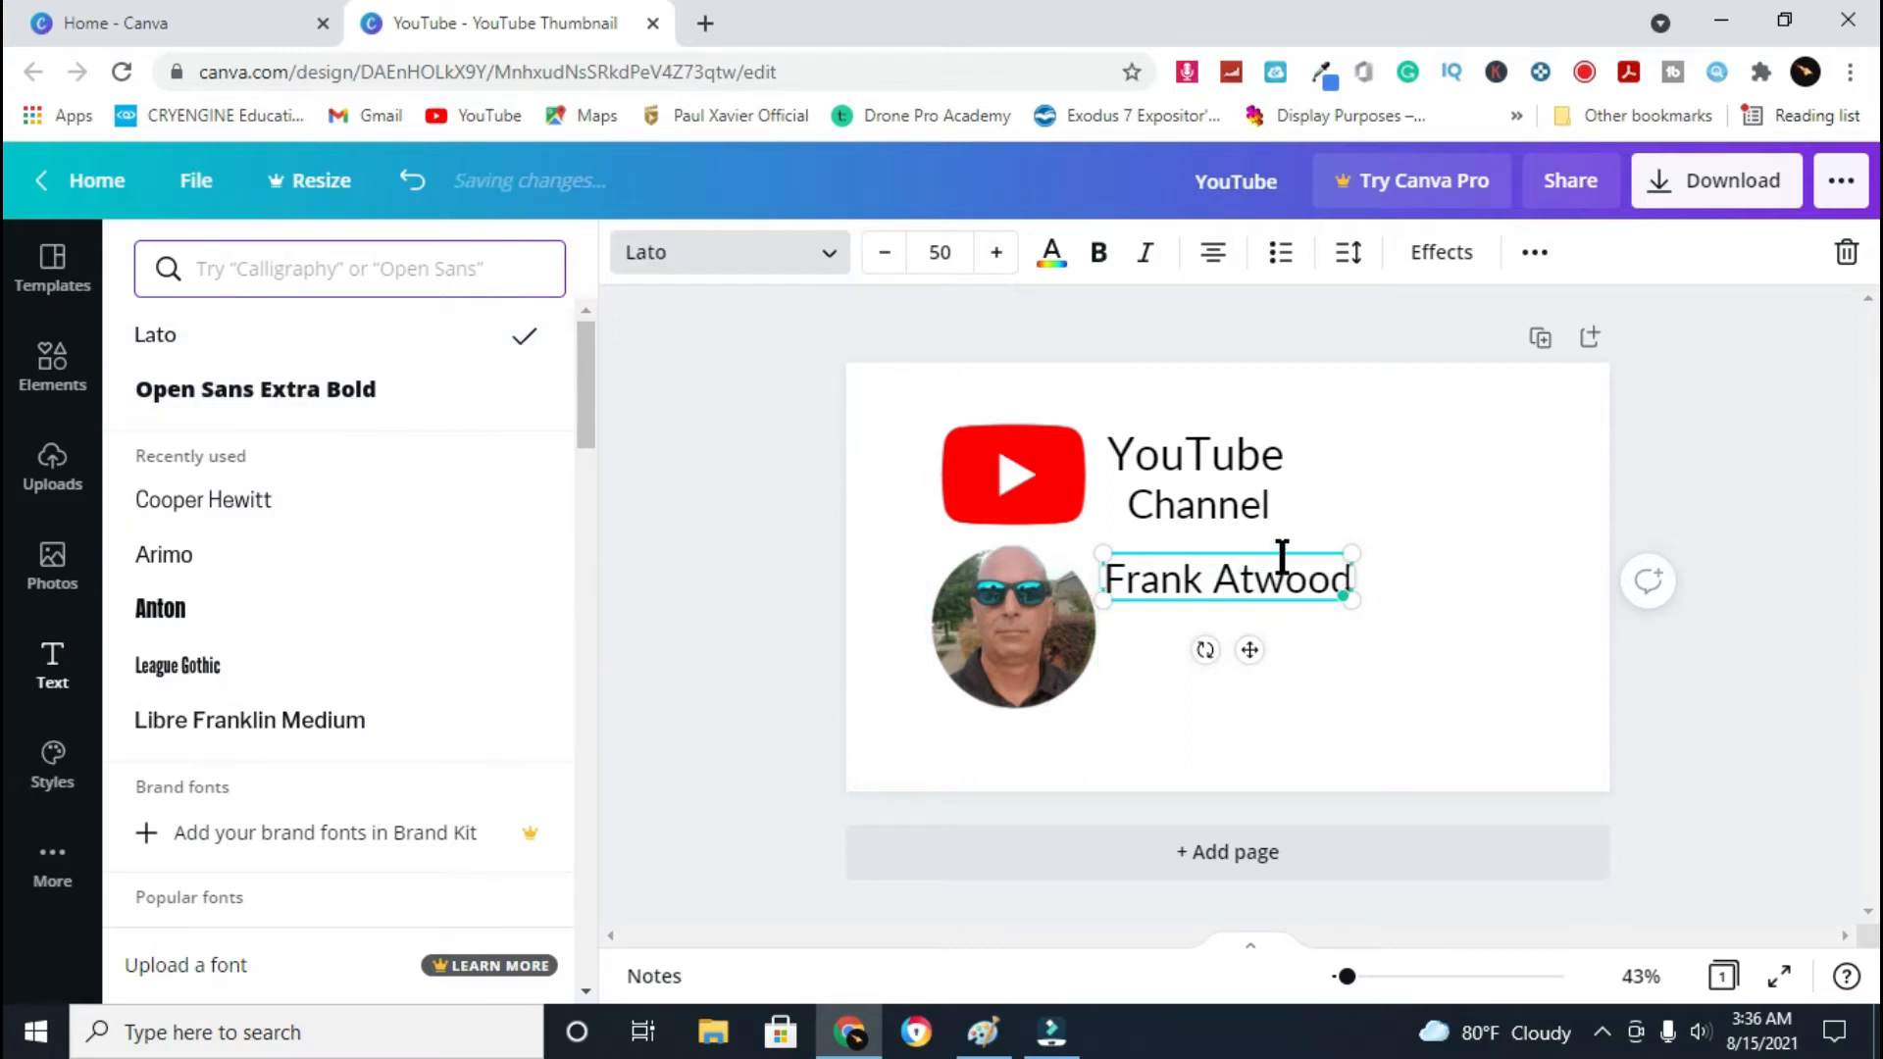
Shrink the portrait and move it under the "Channel" text, with the owner's name centred beneath it
drag(1283, 550, 1079, 723)
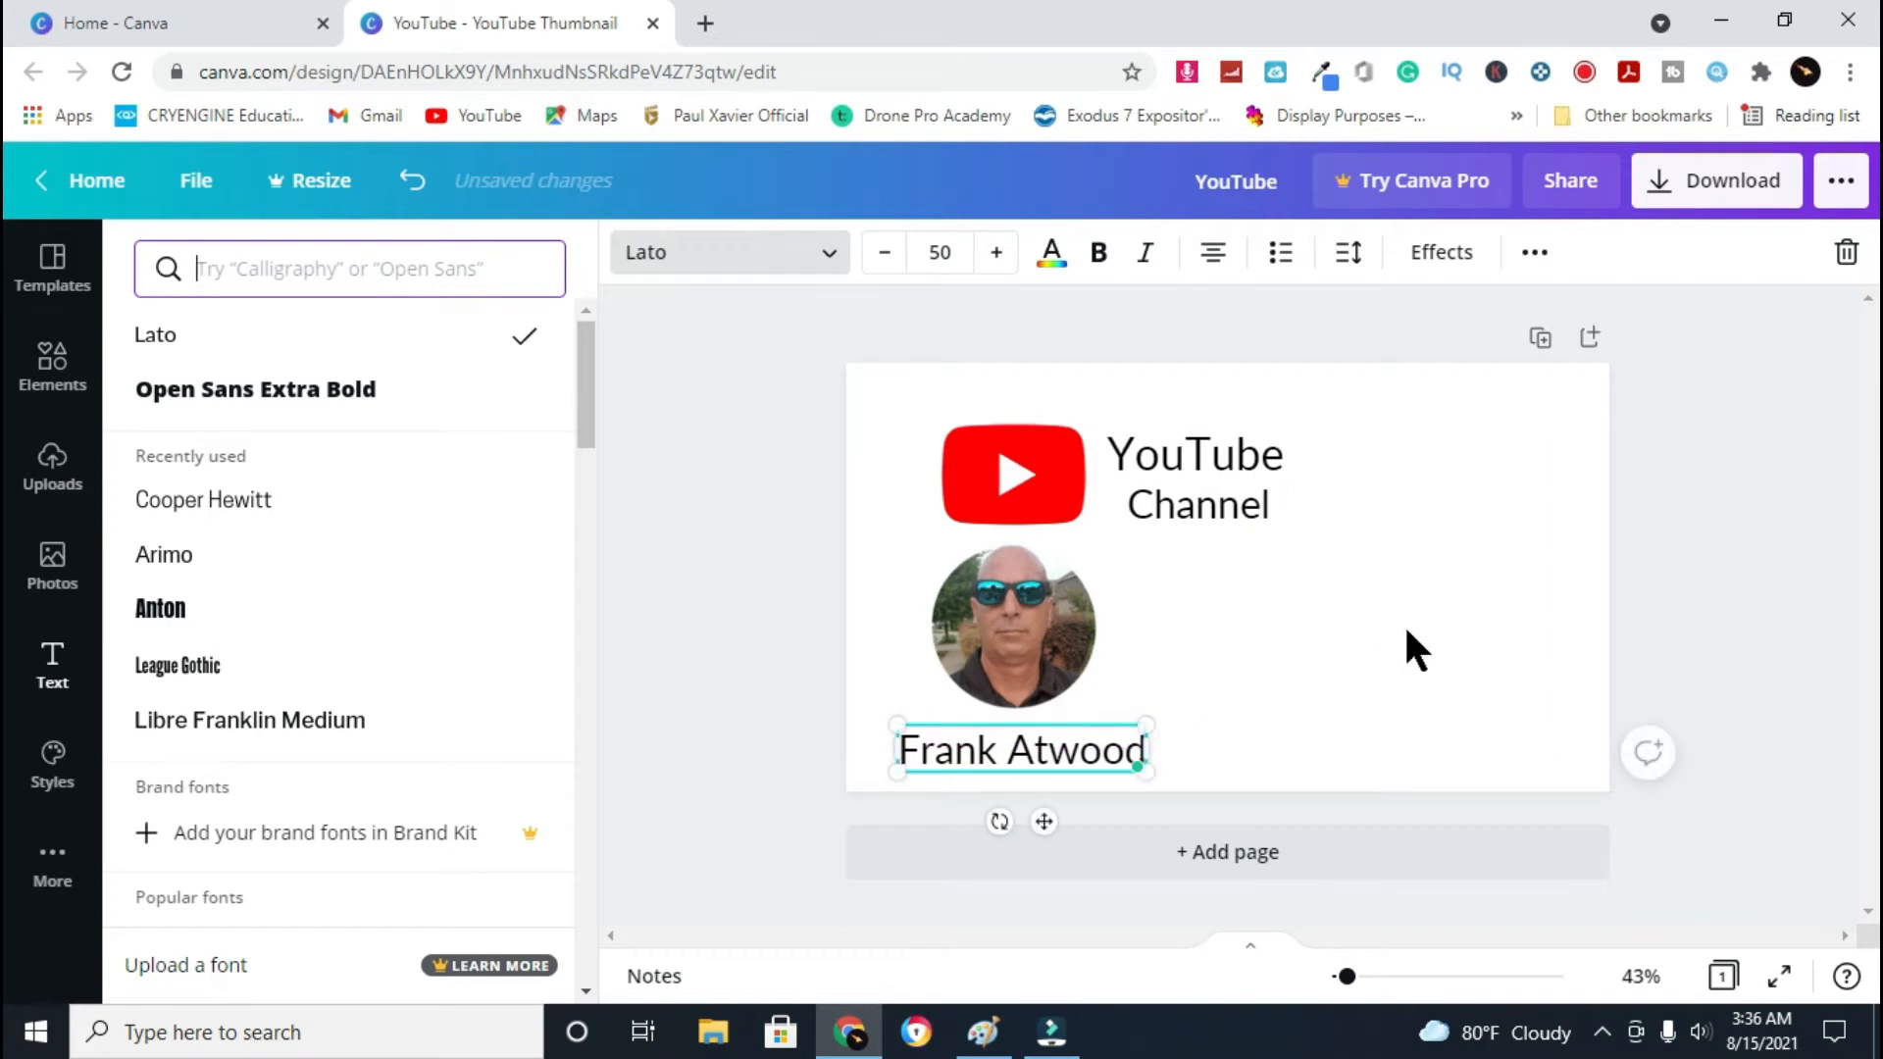
drag(1112, 630, 1194, 618)
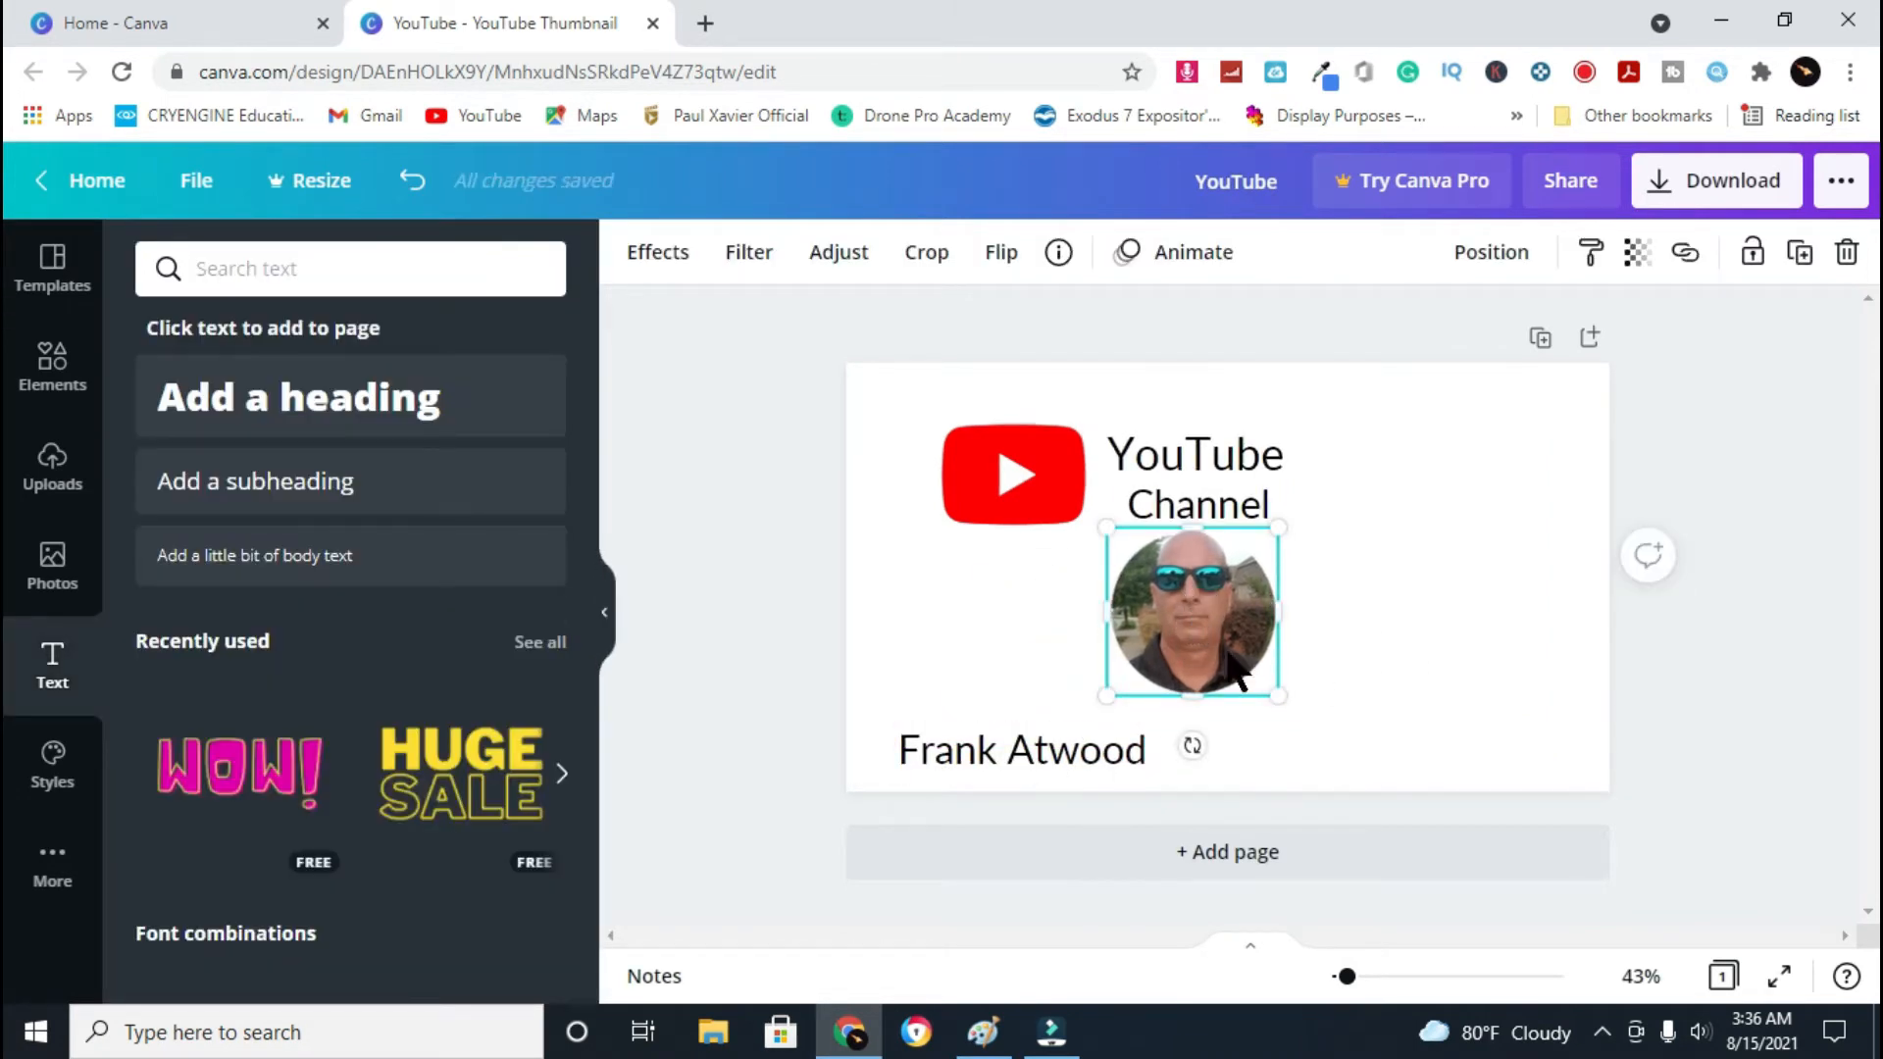
drag(1108, 695, 1203, 634)
drag(1101, 745, 1272, 725)
click(1228, 627)
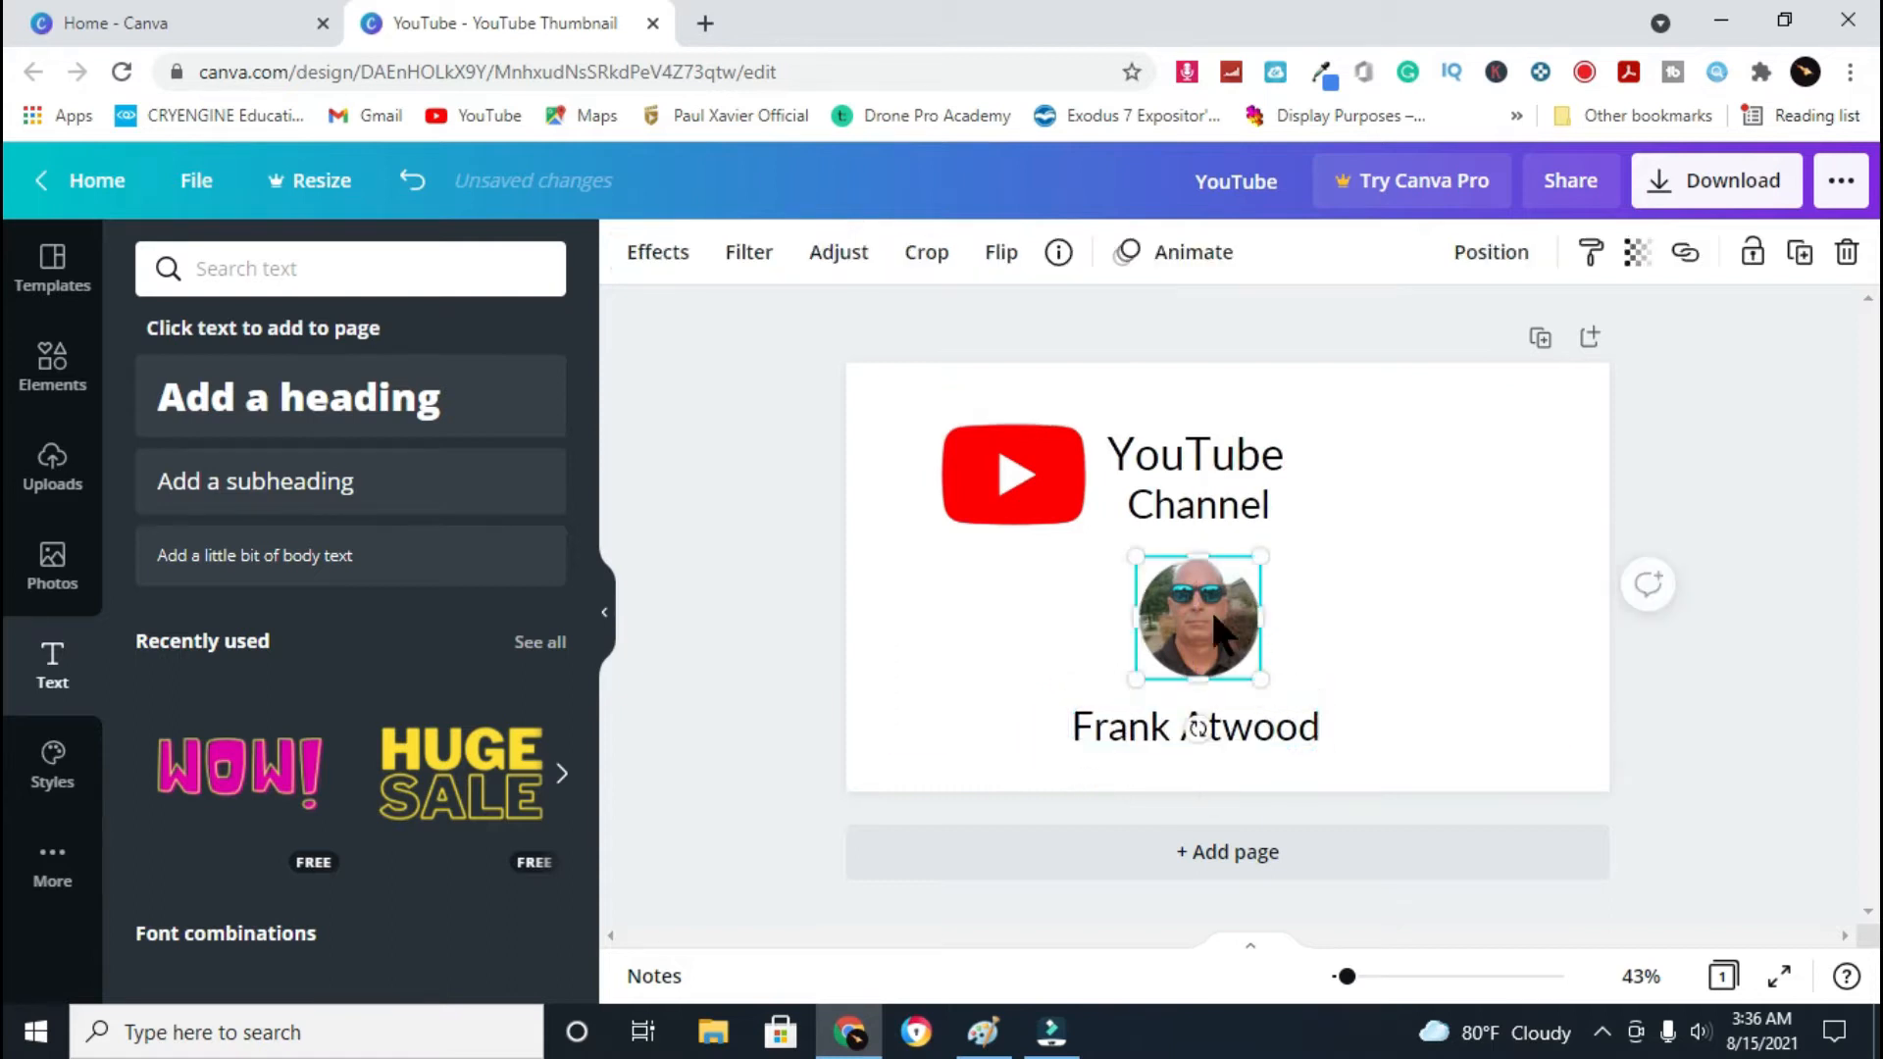
drag(1268, 557, 1205, 628)
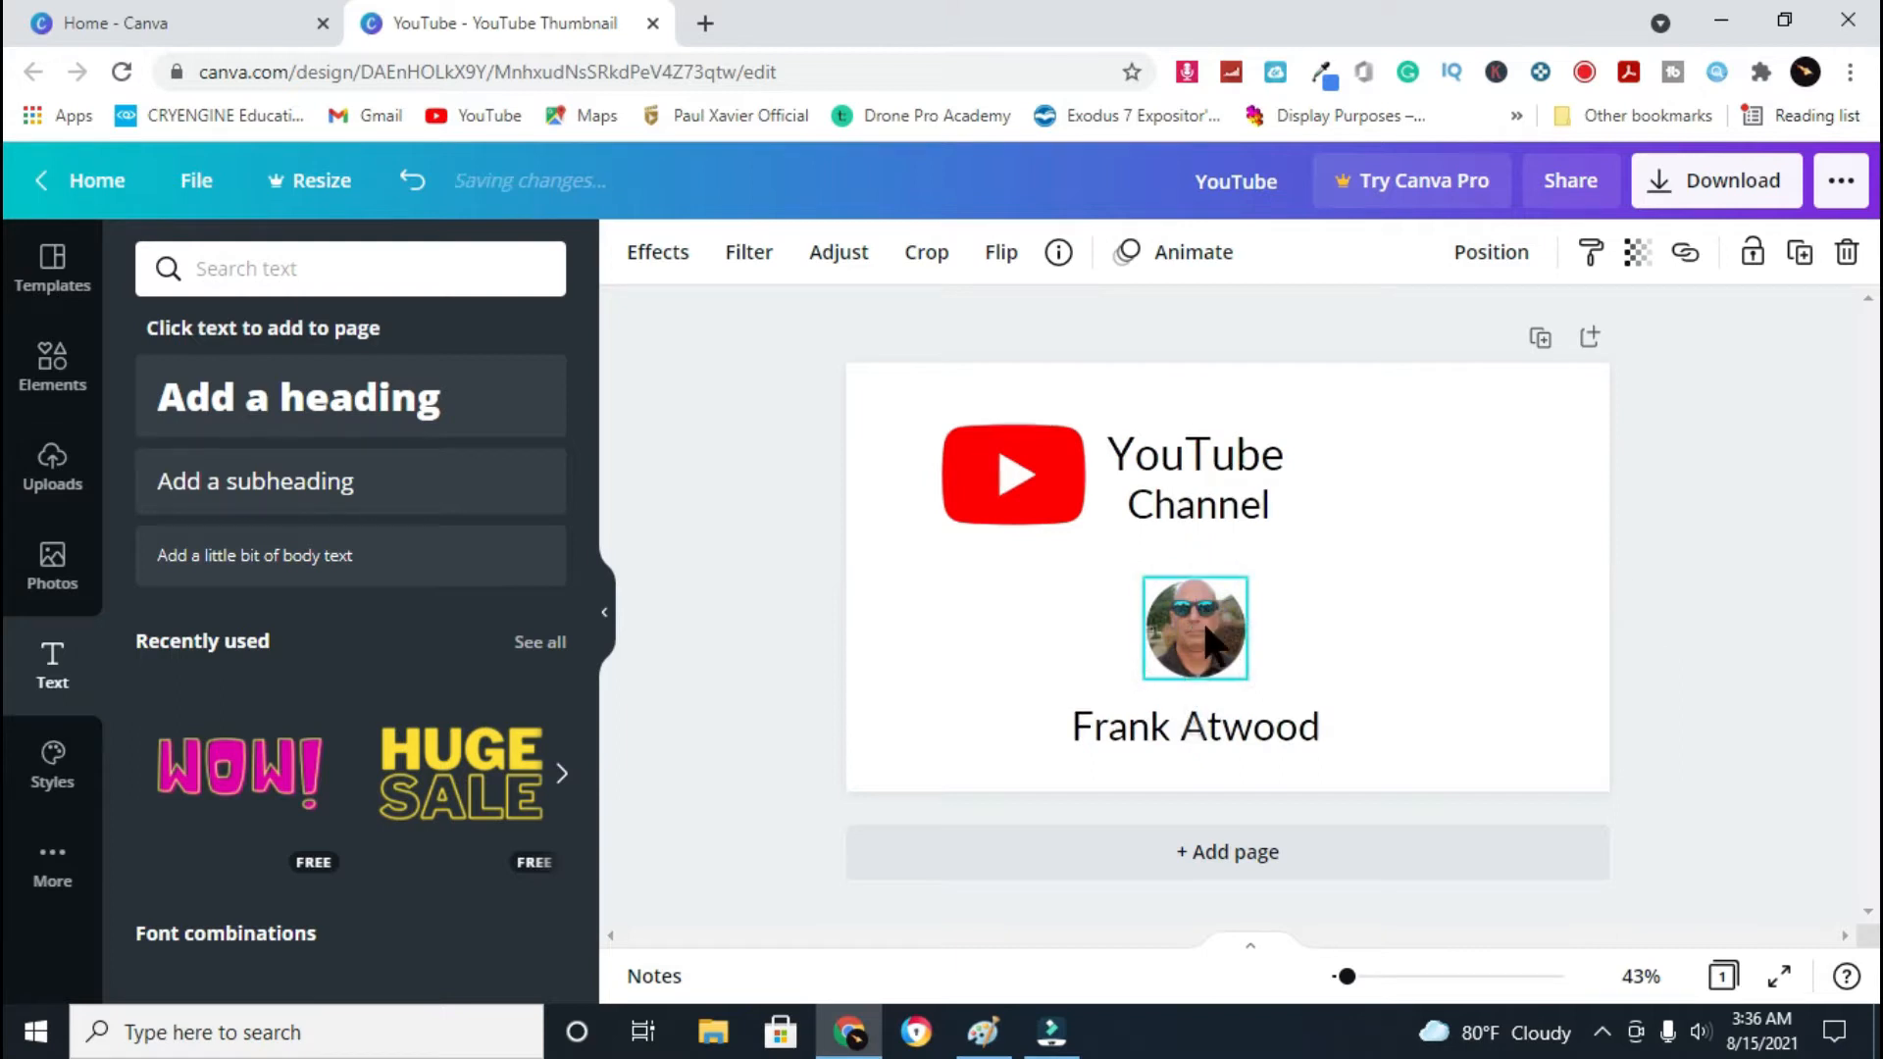
Slightly shrink the "YouTube" and "Channel" texts and stack them above the portrait, with the play-button logo centred on top
click(1187, 530)
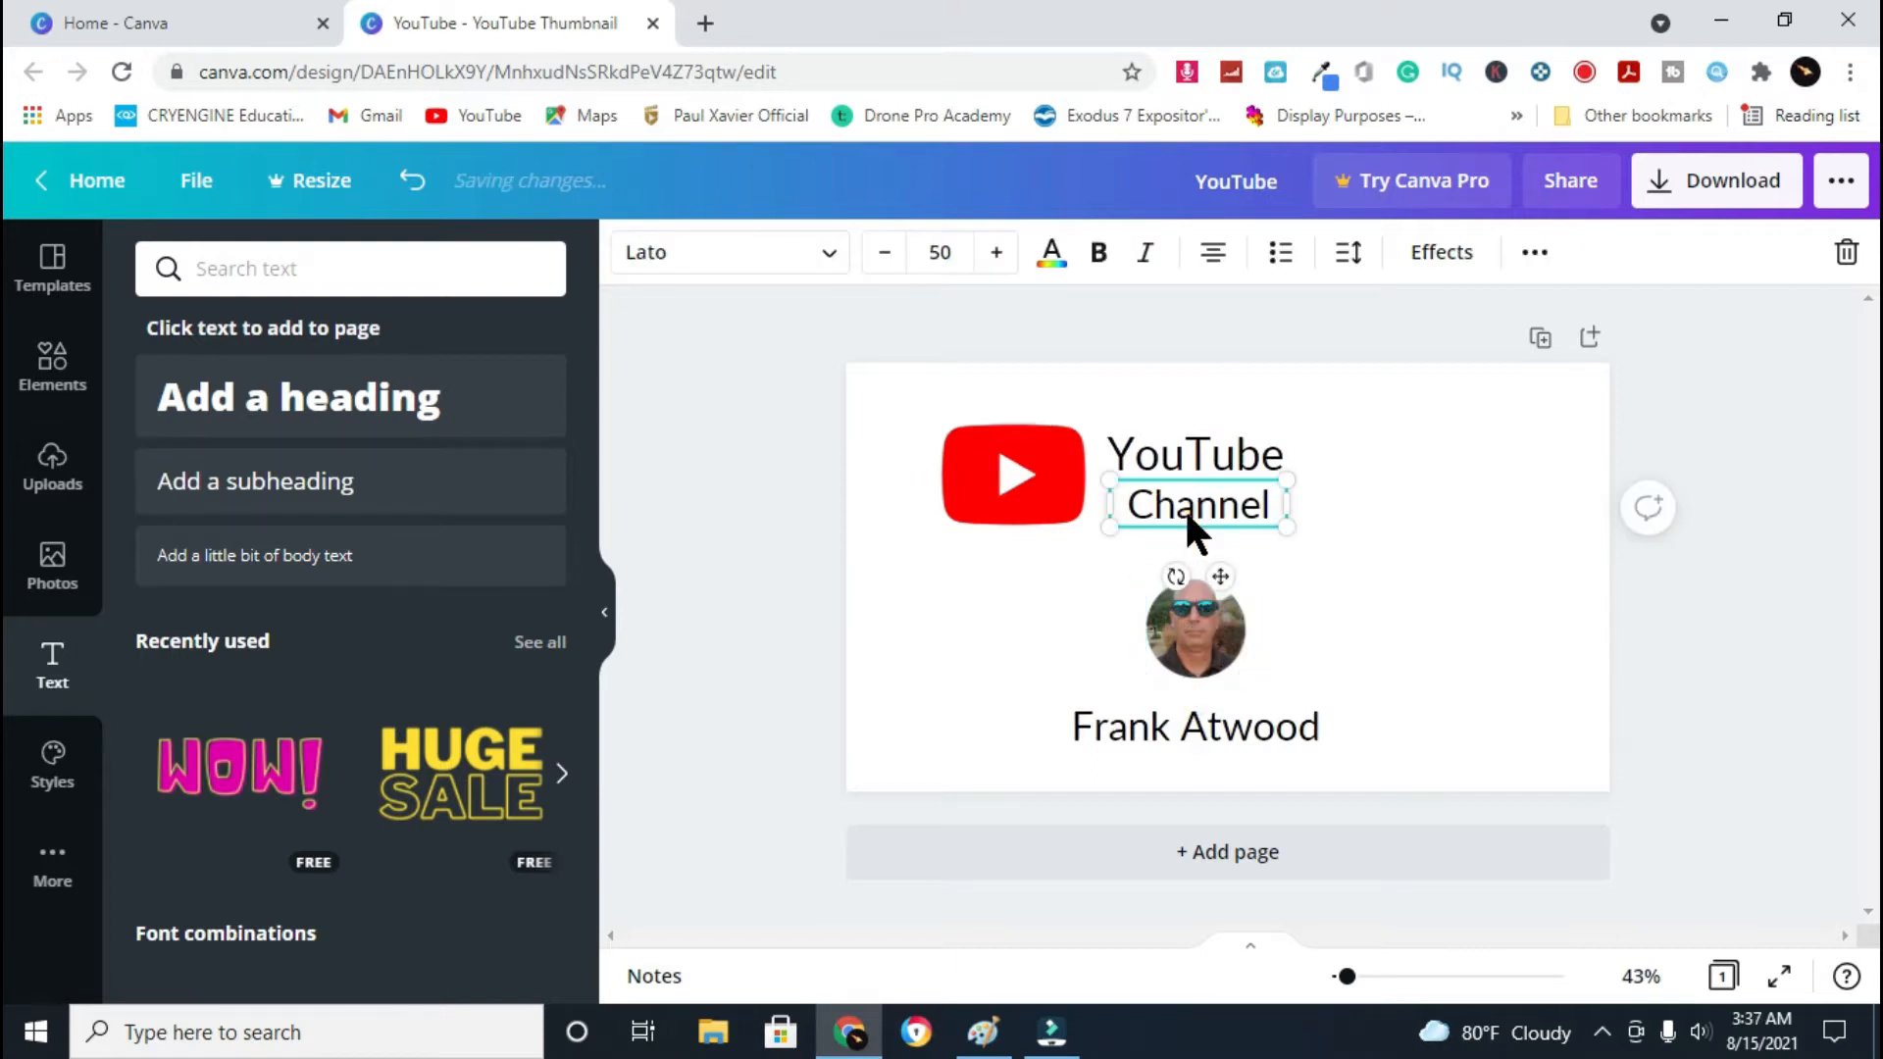
drag(1349, 439, 1169, 475)
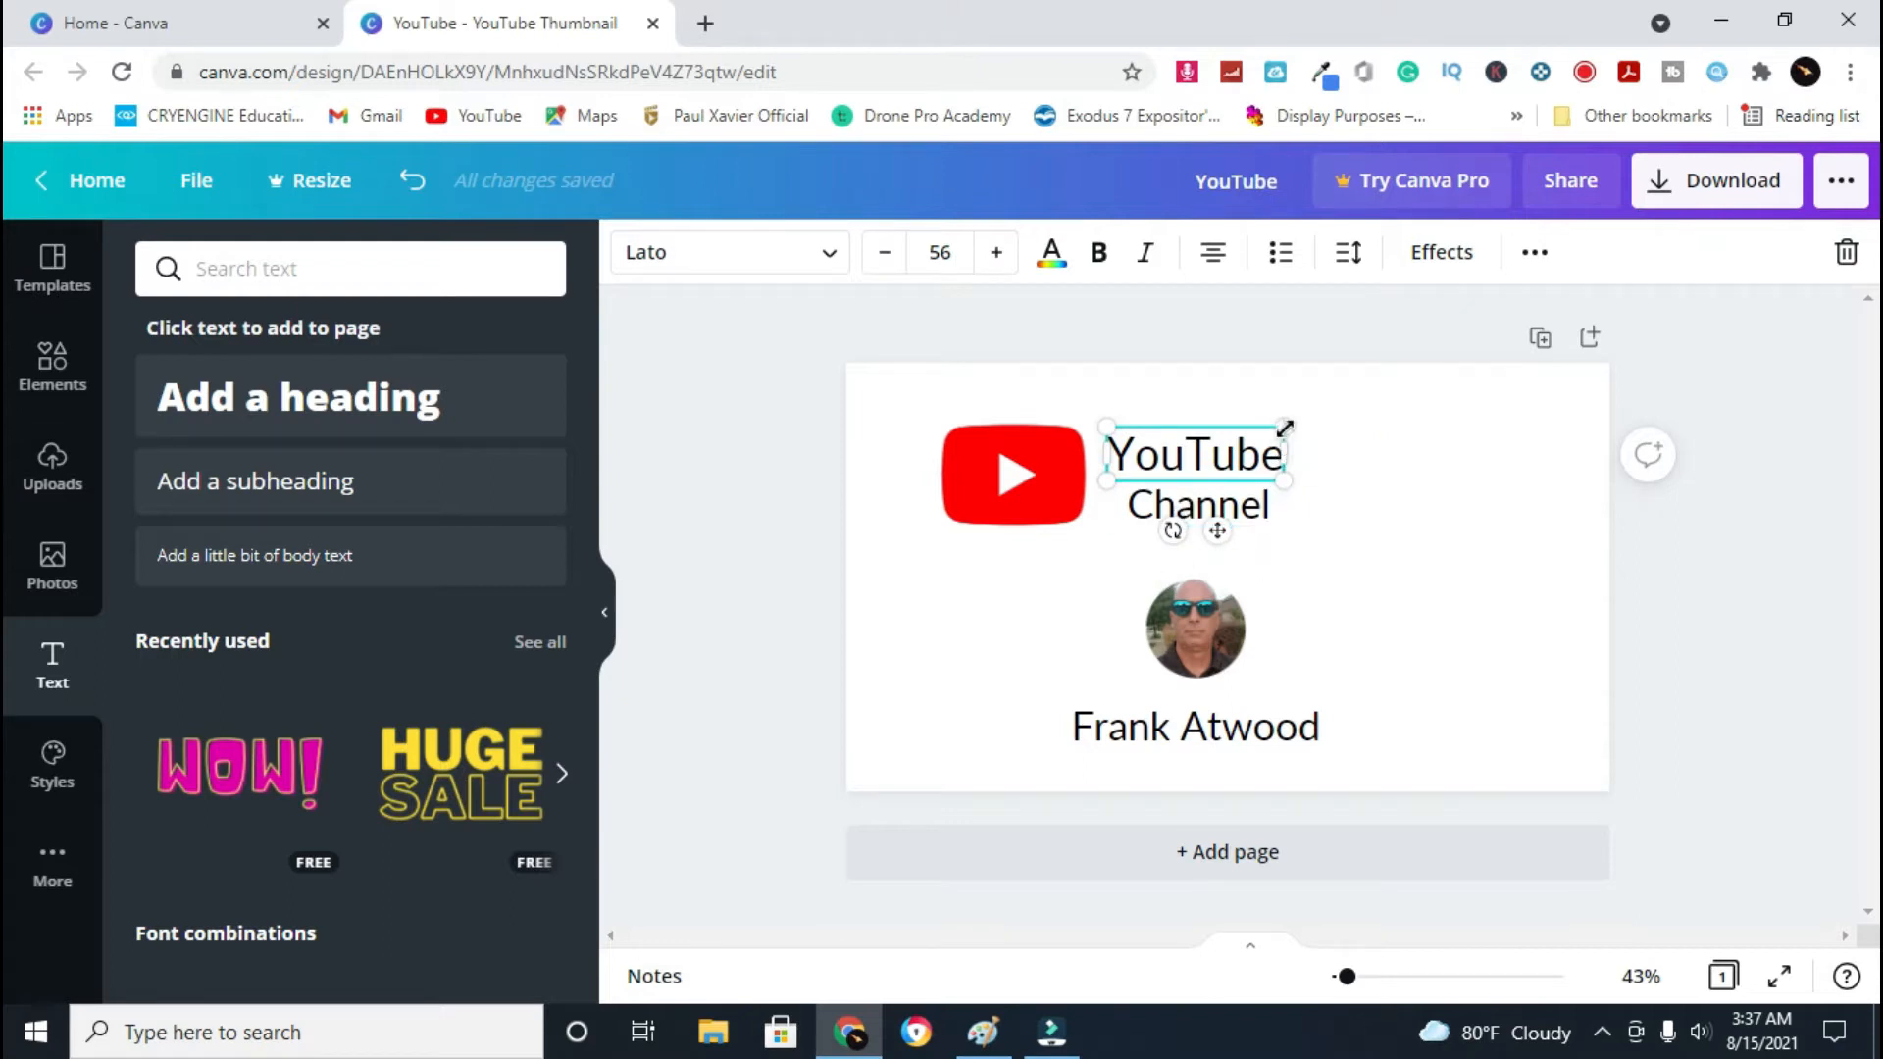
drag(1285, 429, 1209, 550)
click(1232, 518)
drag(1226, 463, 1233, 517)
drag(1168, 432, 1191, 428)
click(1462, 539)
click(1187, 446)
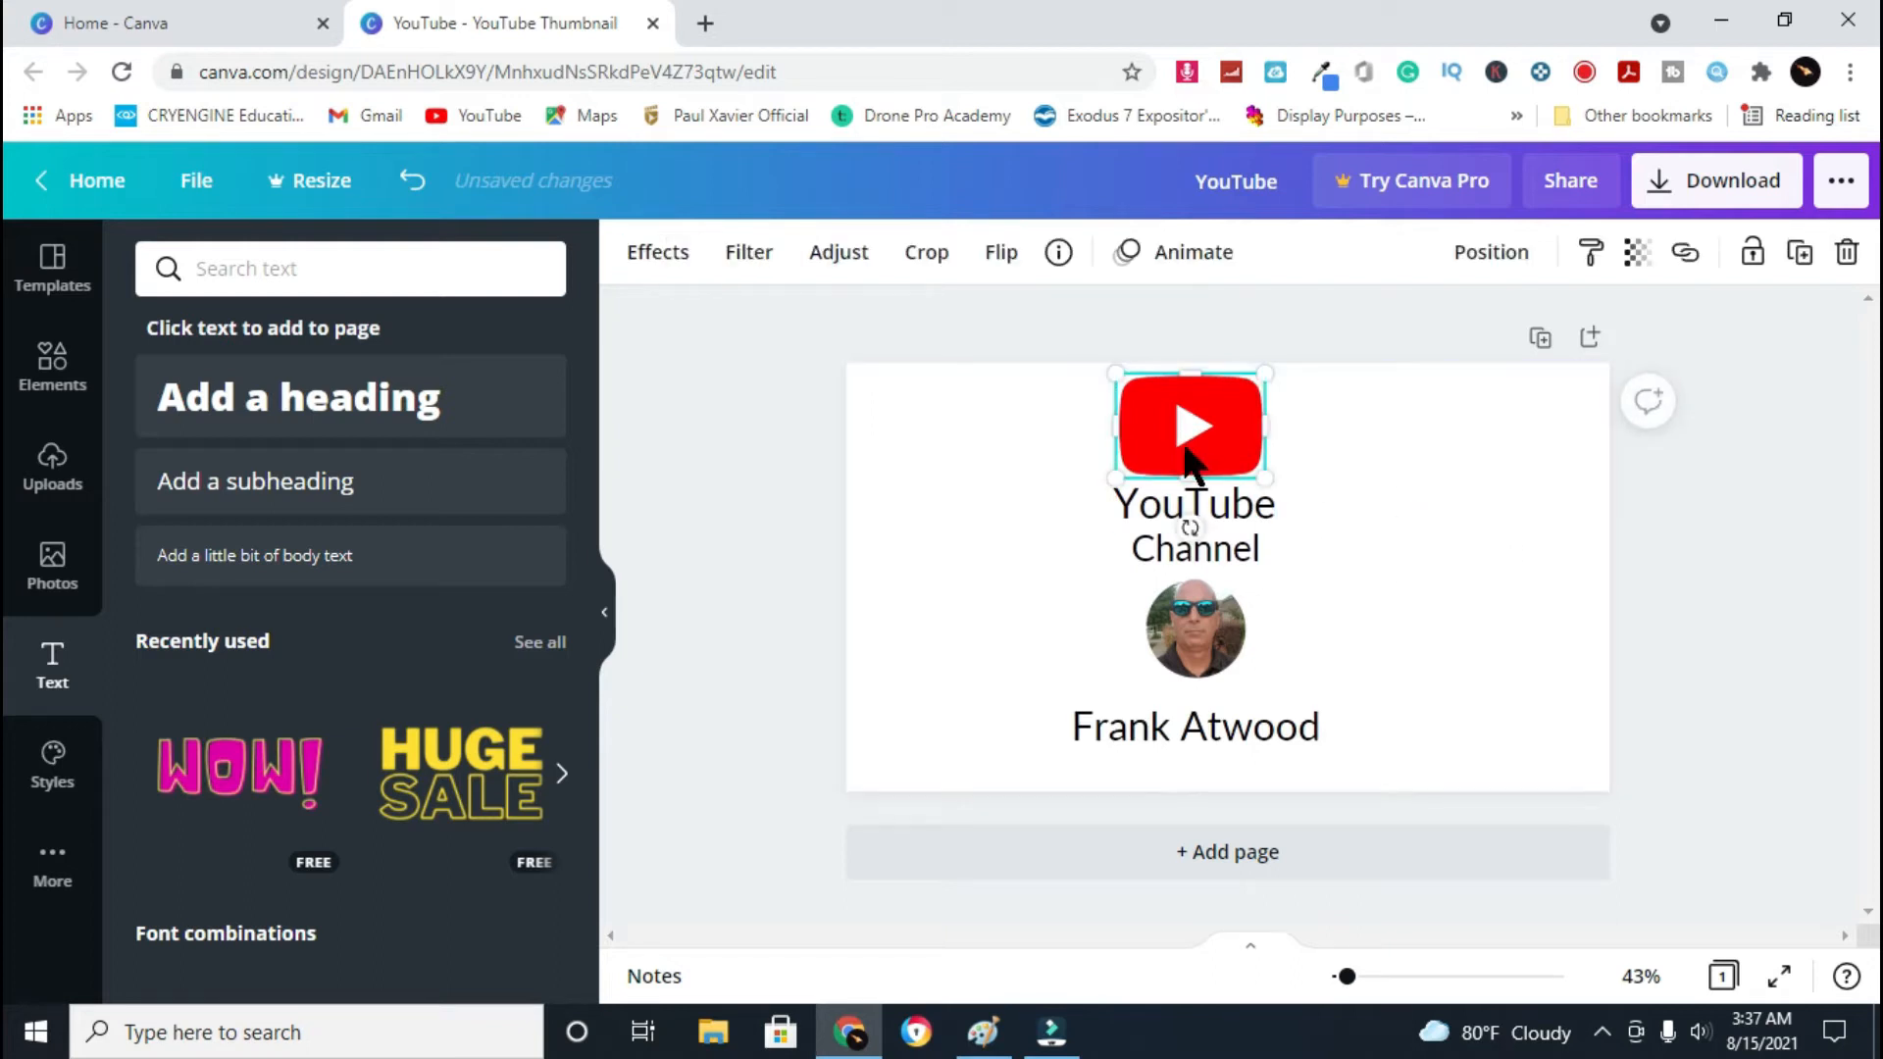
Shrink the "YouTube" text to size 42.5 and the "Channel" text to size 34.2
click(1249, 528)
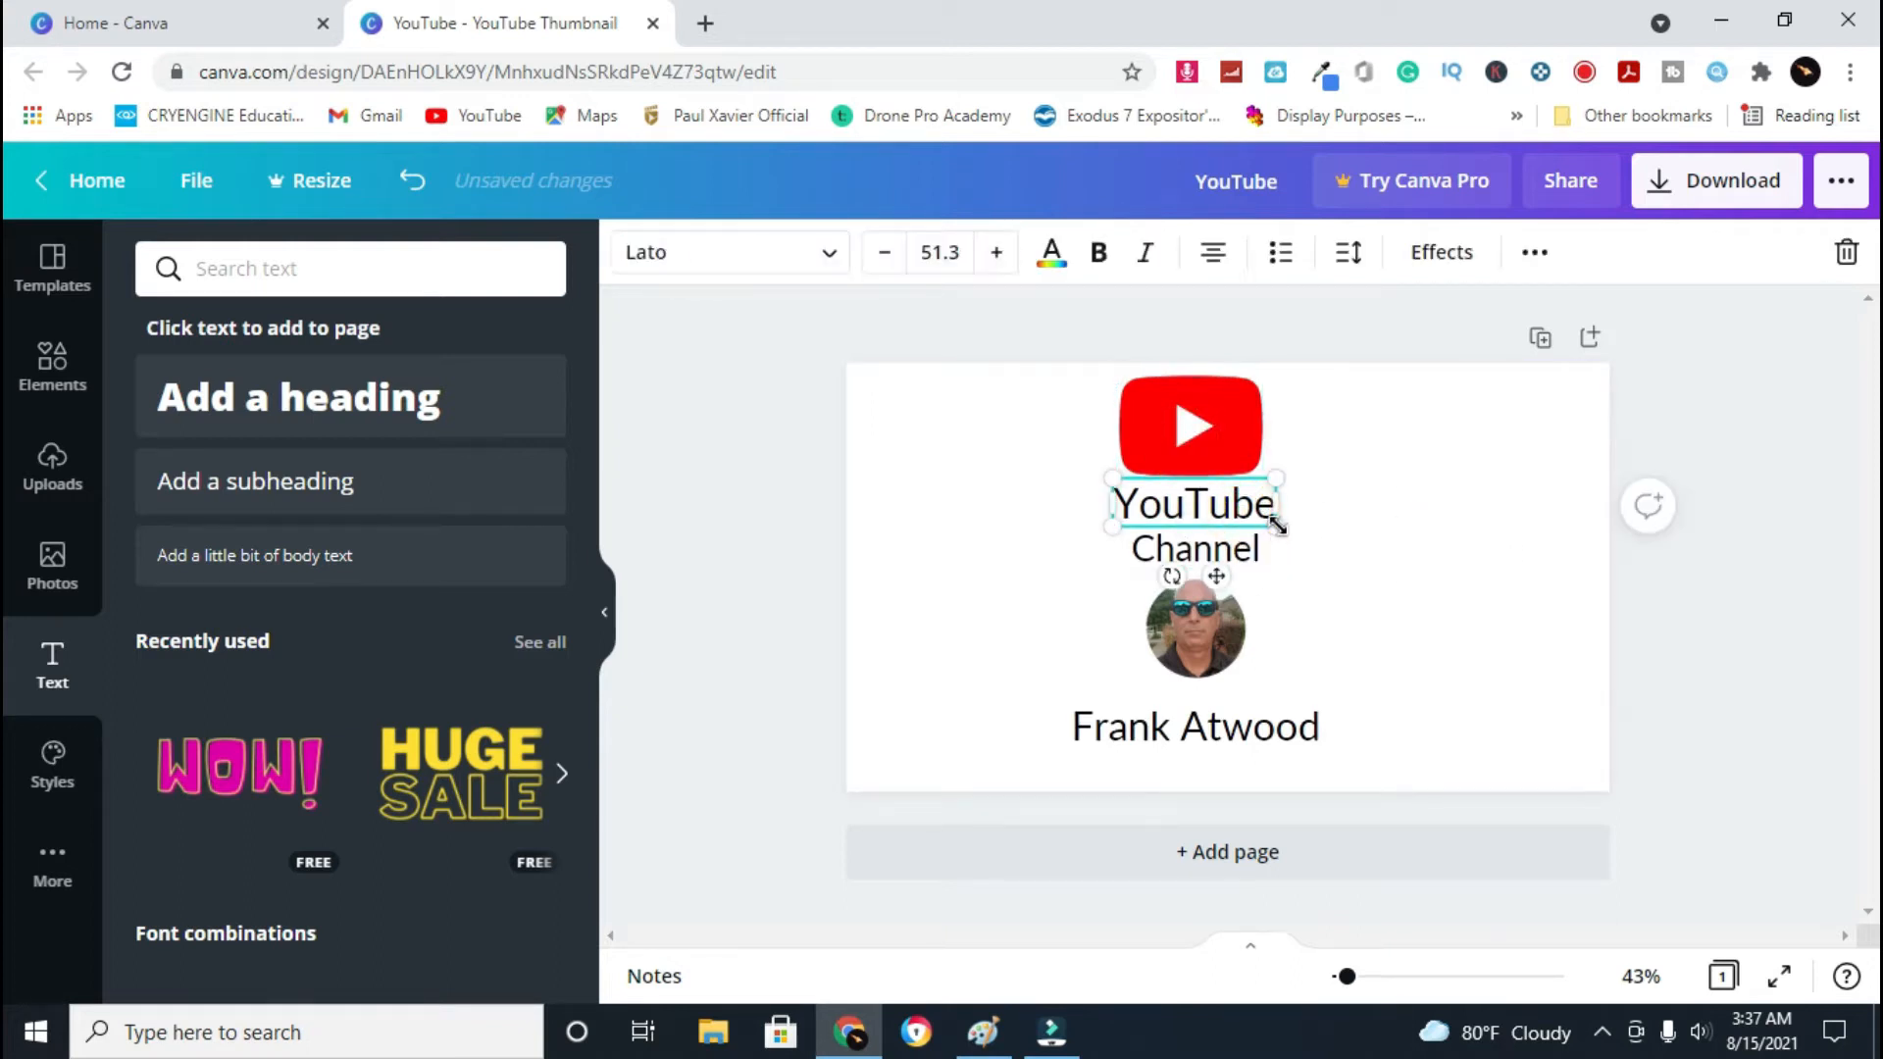
drag(1277, 525, 1249, 502)
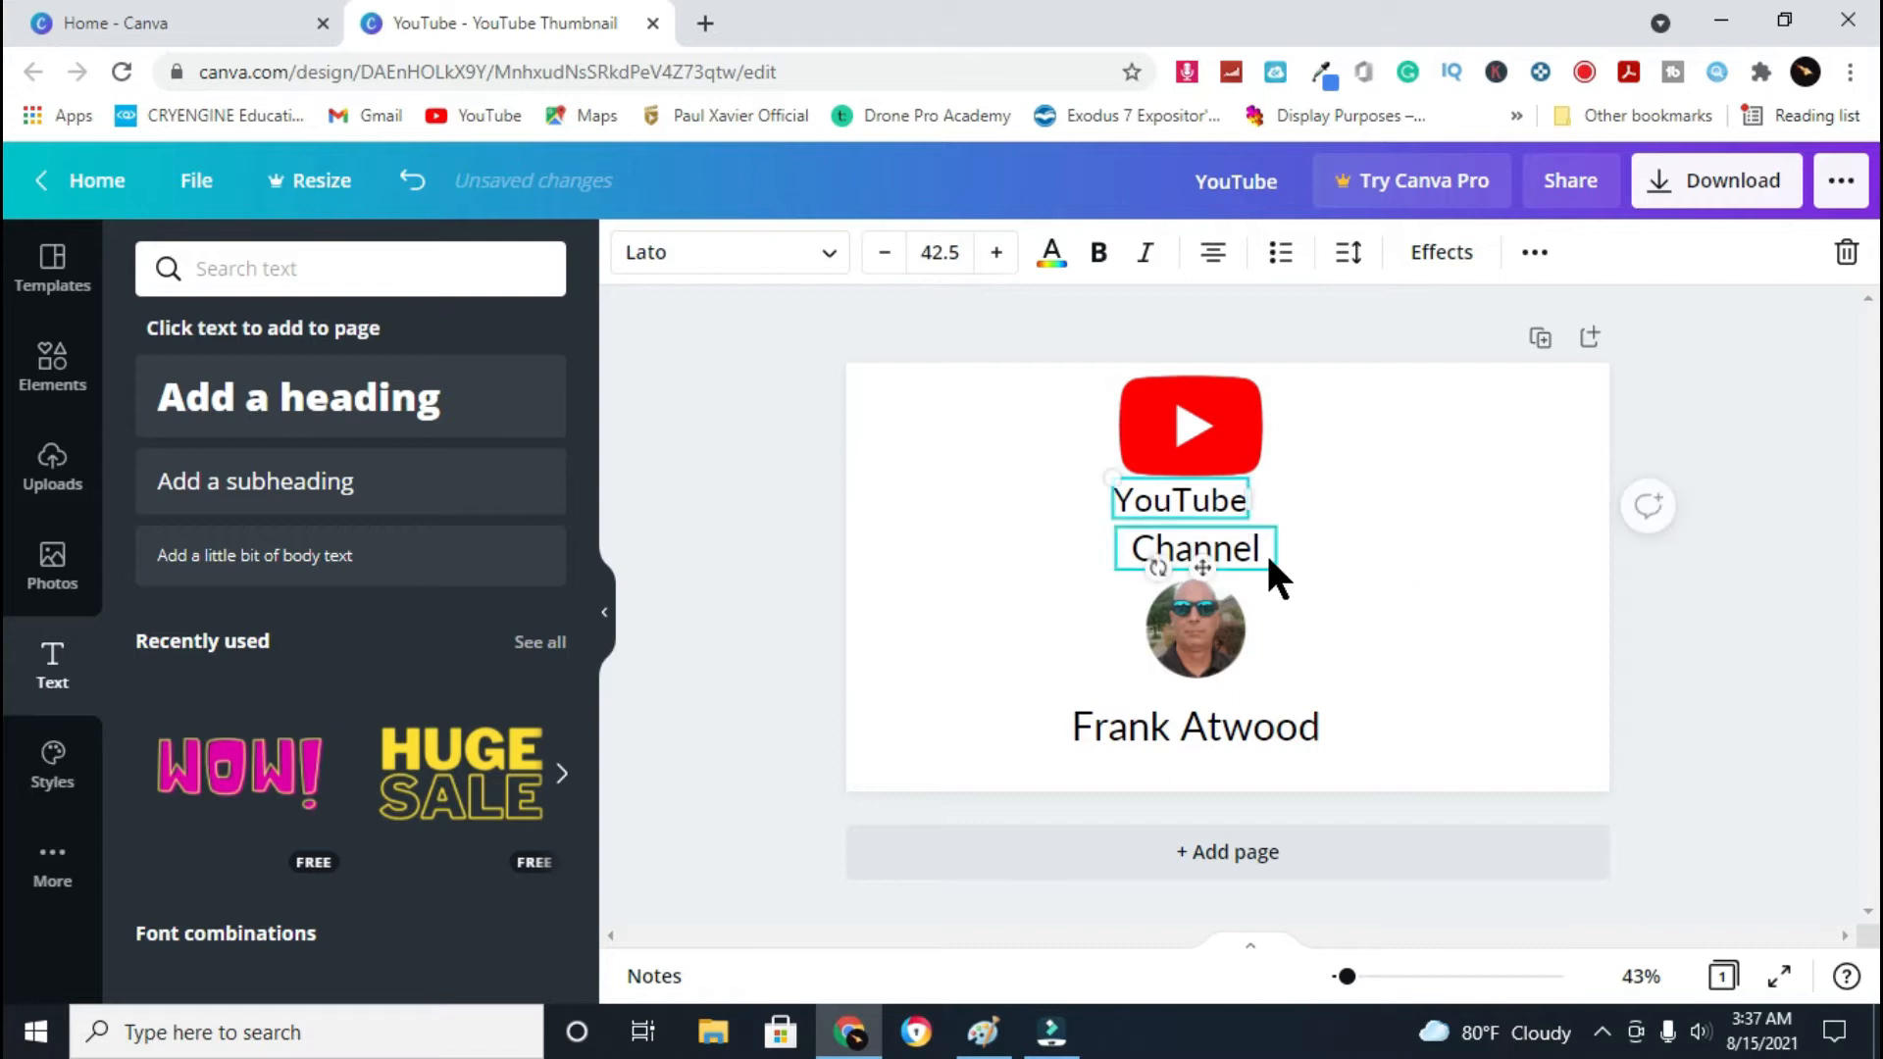
click(1264, 562)
drag(1275, 577, 1241, 553)
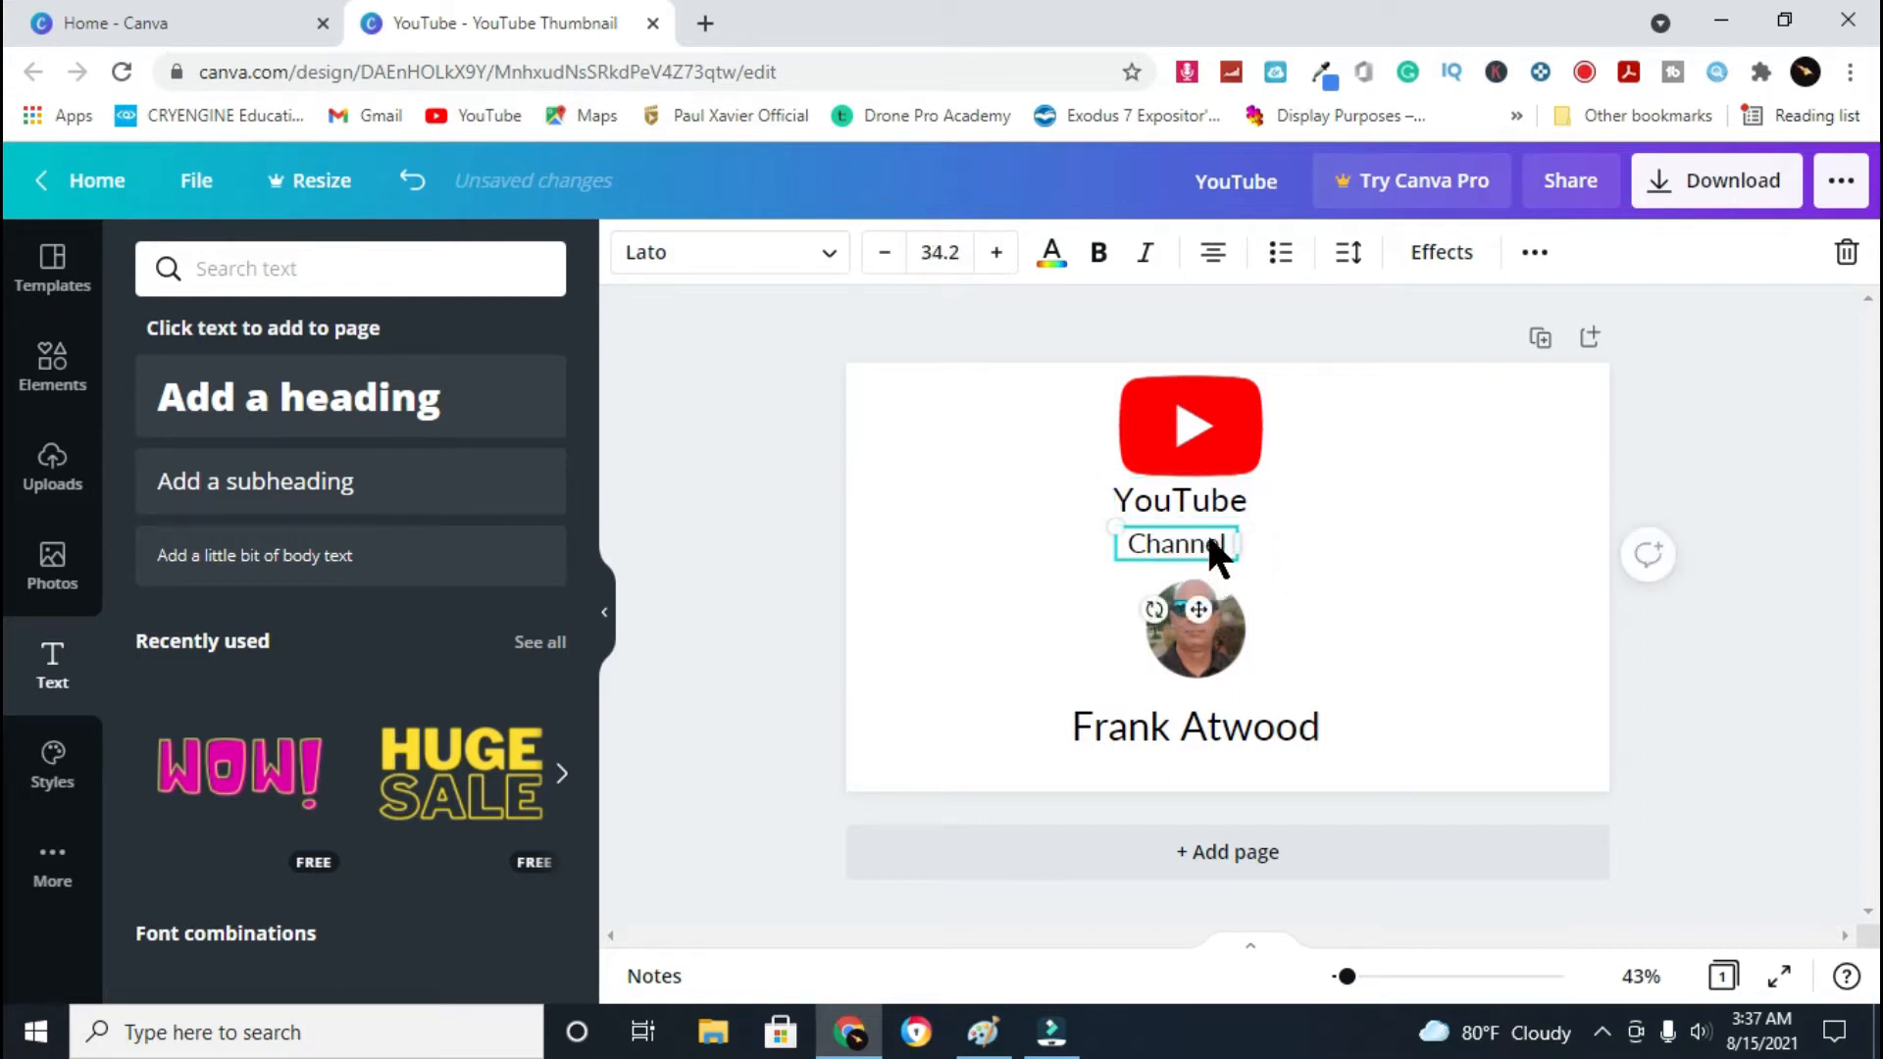
Move the "YouTube" and "Channel" texts together right and down, centring them just above the portrait
click(1349, 515)
drag(1300, 496, 1077, 539)
key(Right)
key(Right)
key(Right)
key(Right)
key(Right)
key(Right)
key(Right)
key(Right)
key(Right)
key(Right)
key(Right)
key(Right)
key(Right)
key(Right)
key(Right)
key(Right)
key(Right)
key(Right)
key(Right)
key(Right)
key(Down)
key(Down)
key(Down)
key(Down)
key(Down)
key(Down)
key(Down)
key(Down)
key(Down)
key(Down)
key(Down)
key(Down)
key(Down)
key(Down)
key(Down)
key(Down)
key(Down)
key(Down)
key(Down)
key(Down)
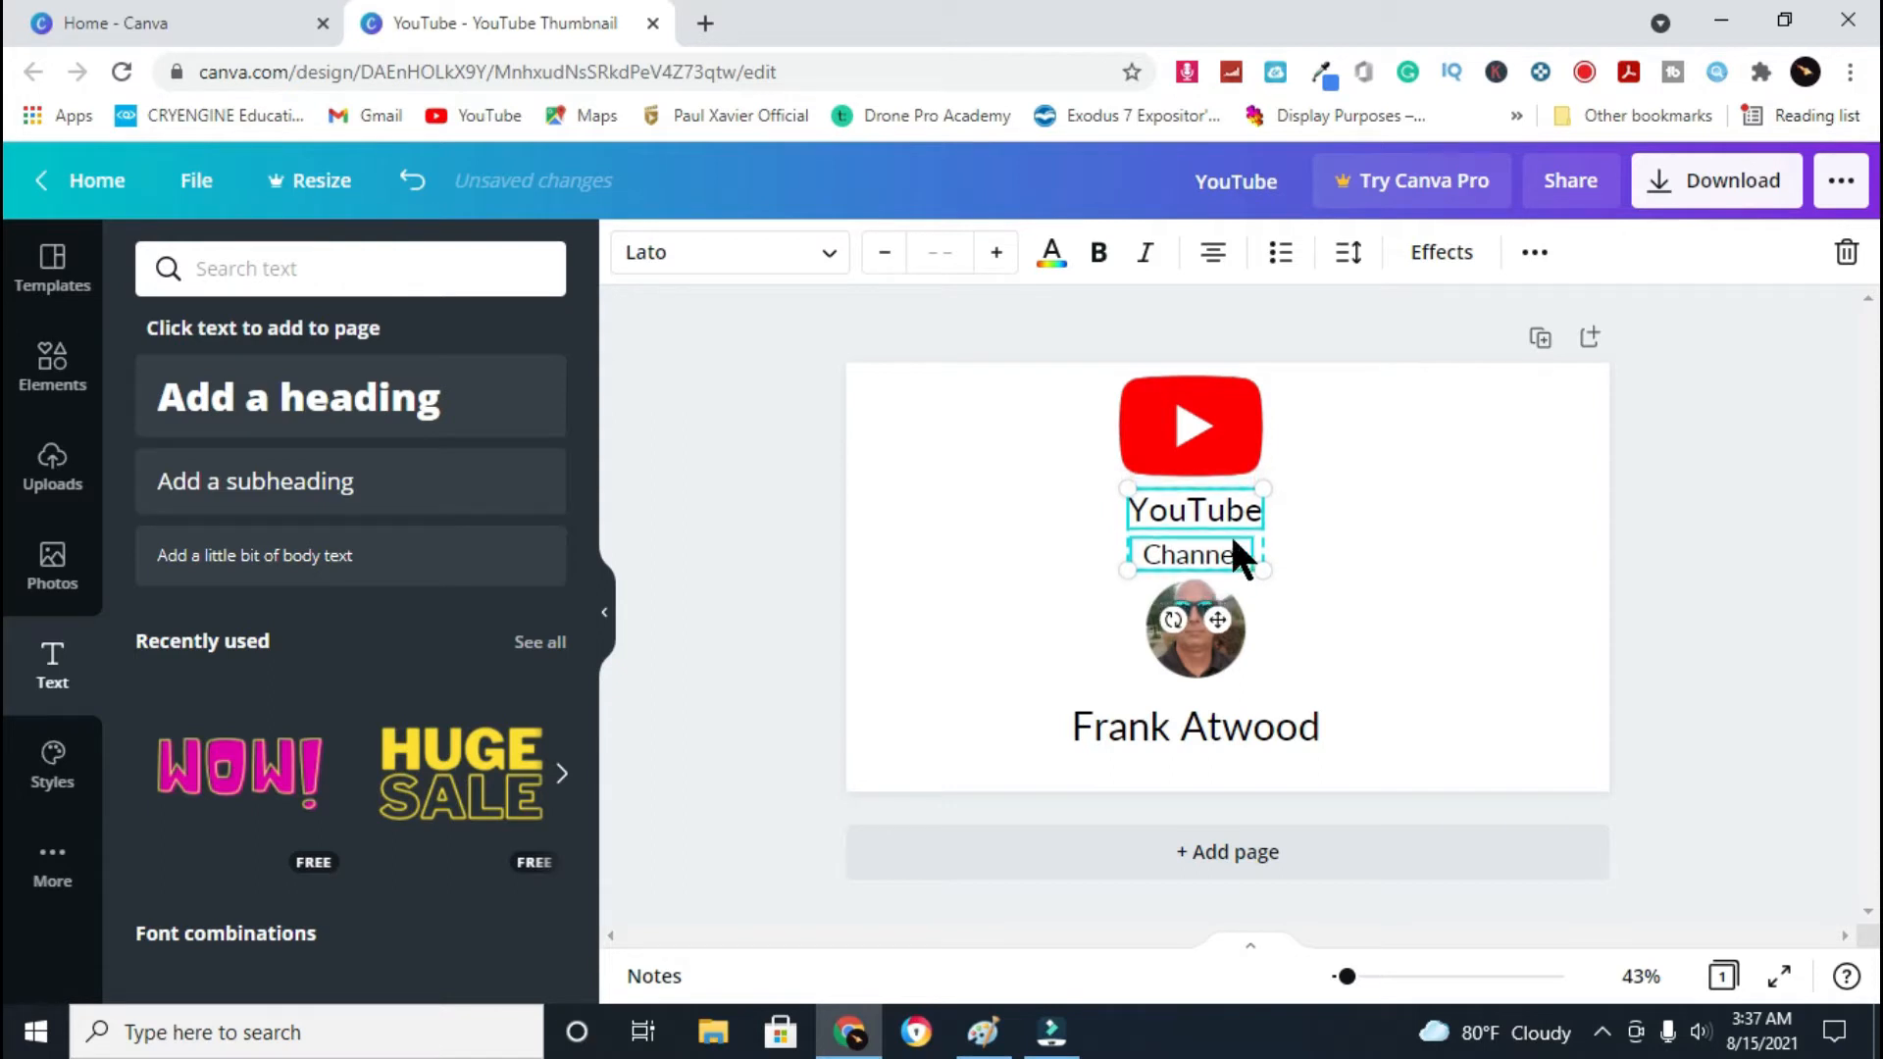
mouse_move(1190, 516)
mouse_down()
mouse_move(1215, 533)
mouse_move(1194, 522)
mouse_up()
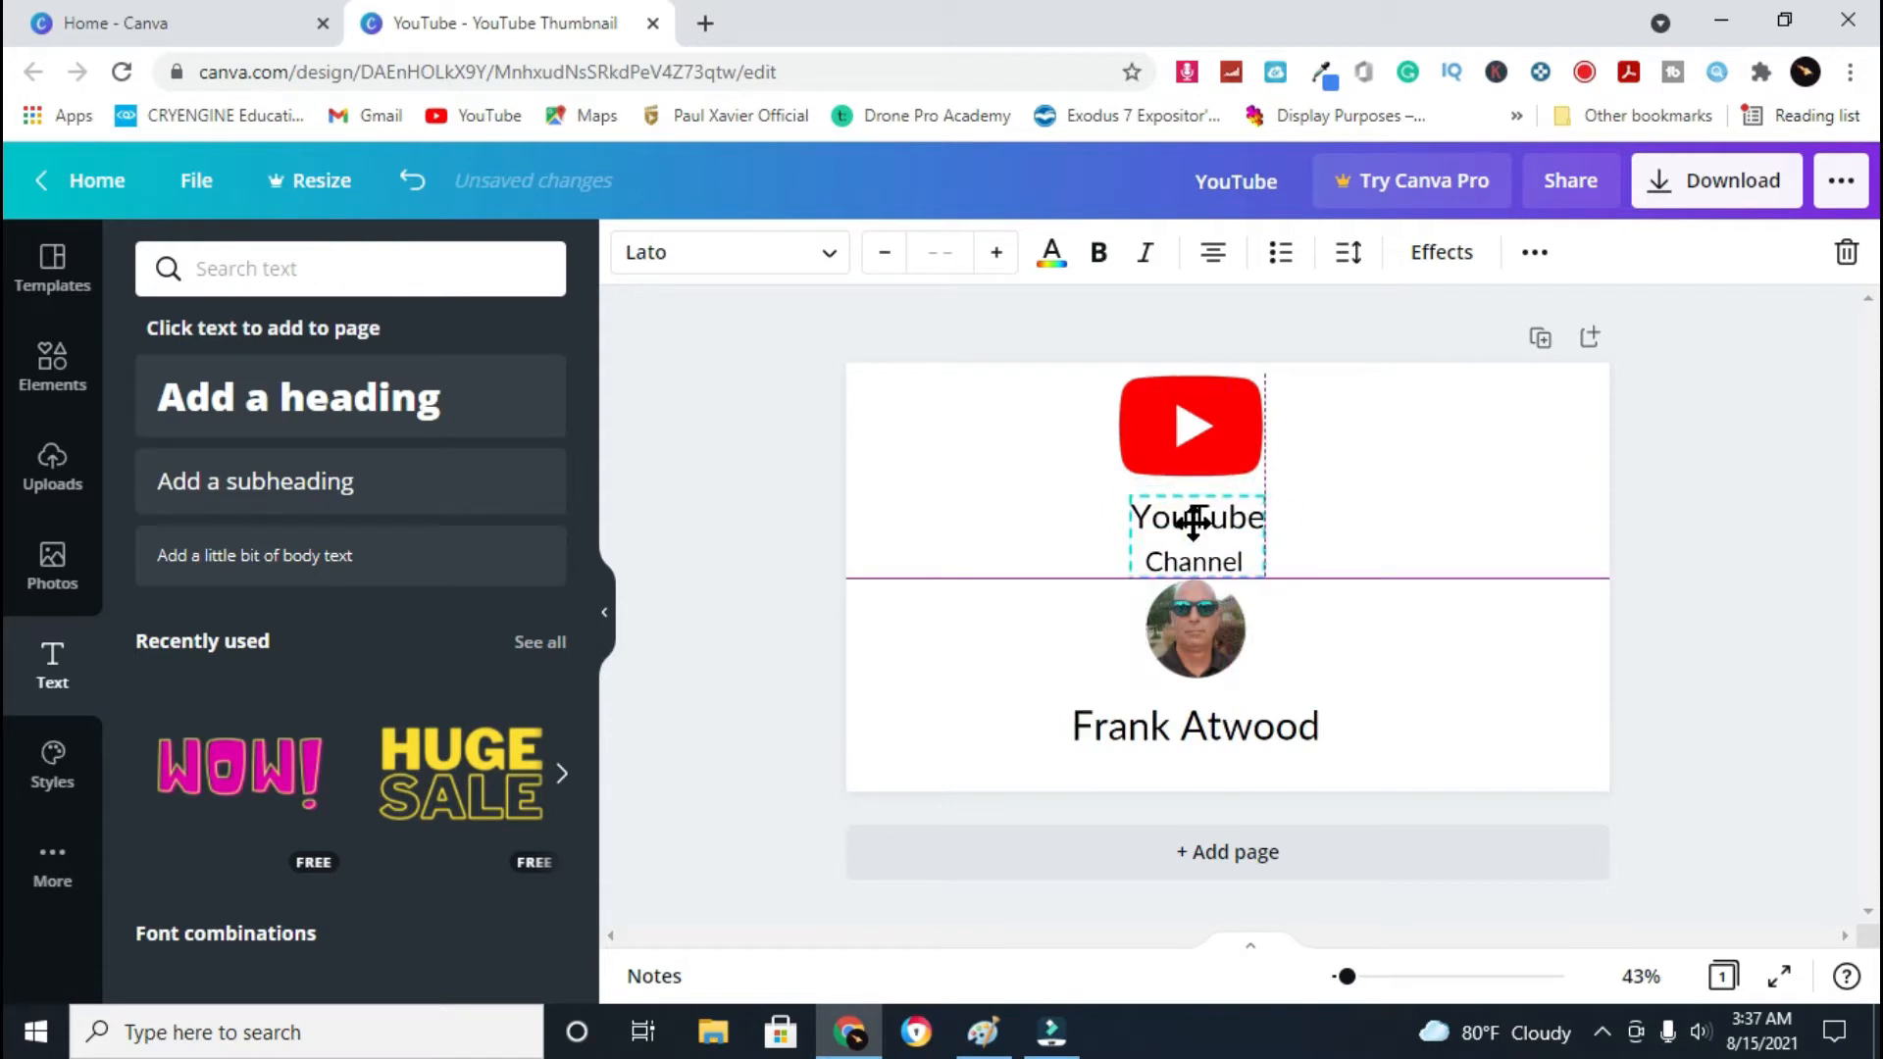
click(1360, 511)
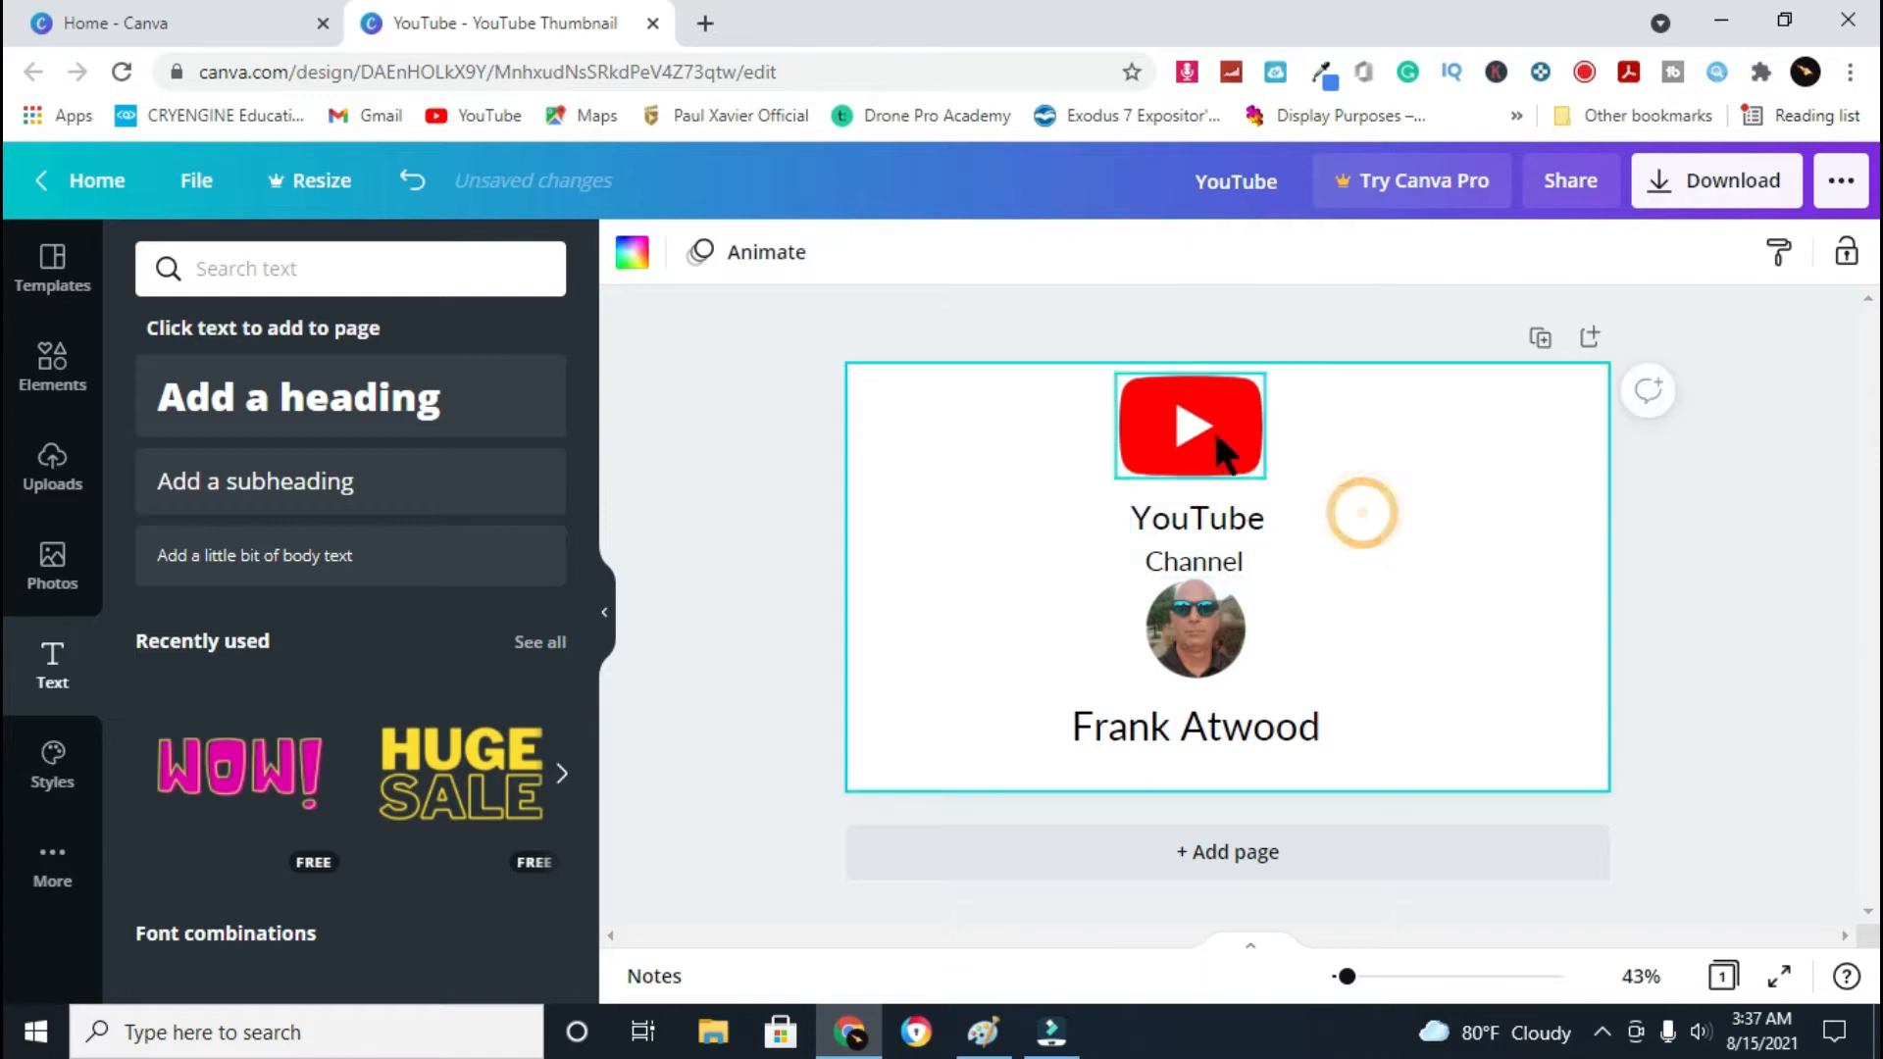
Shrink the play-button logo and move it down to sit centred just above the "YouTube" text
click(1226, 432)
drag(1264, 378, 1203, 454)
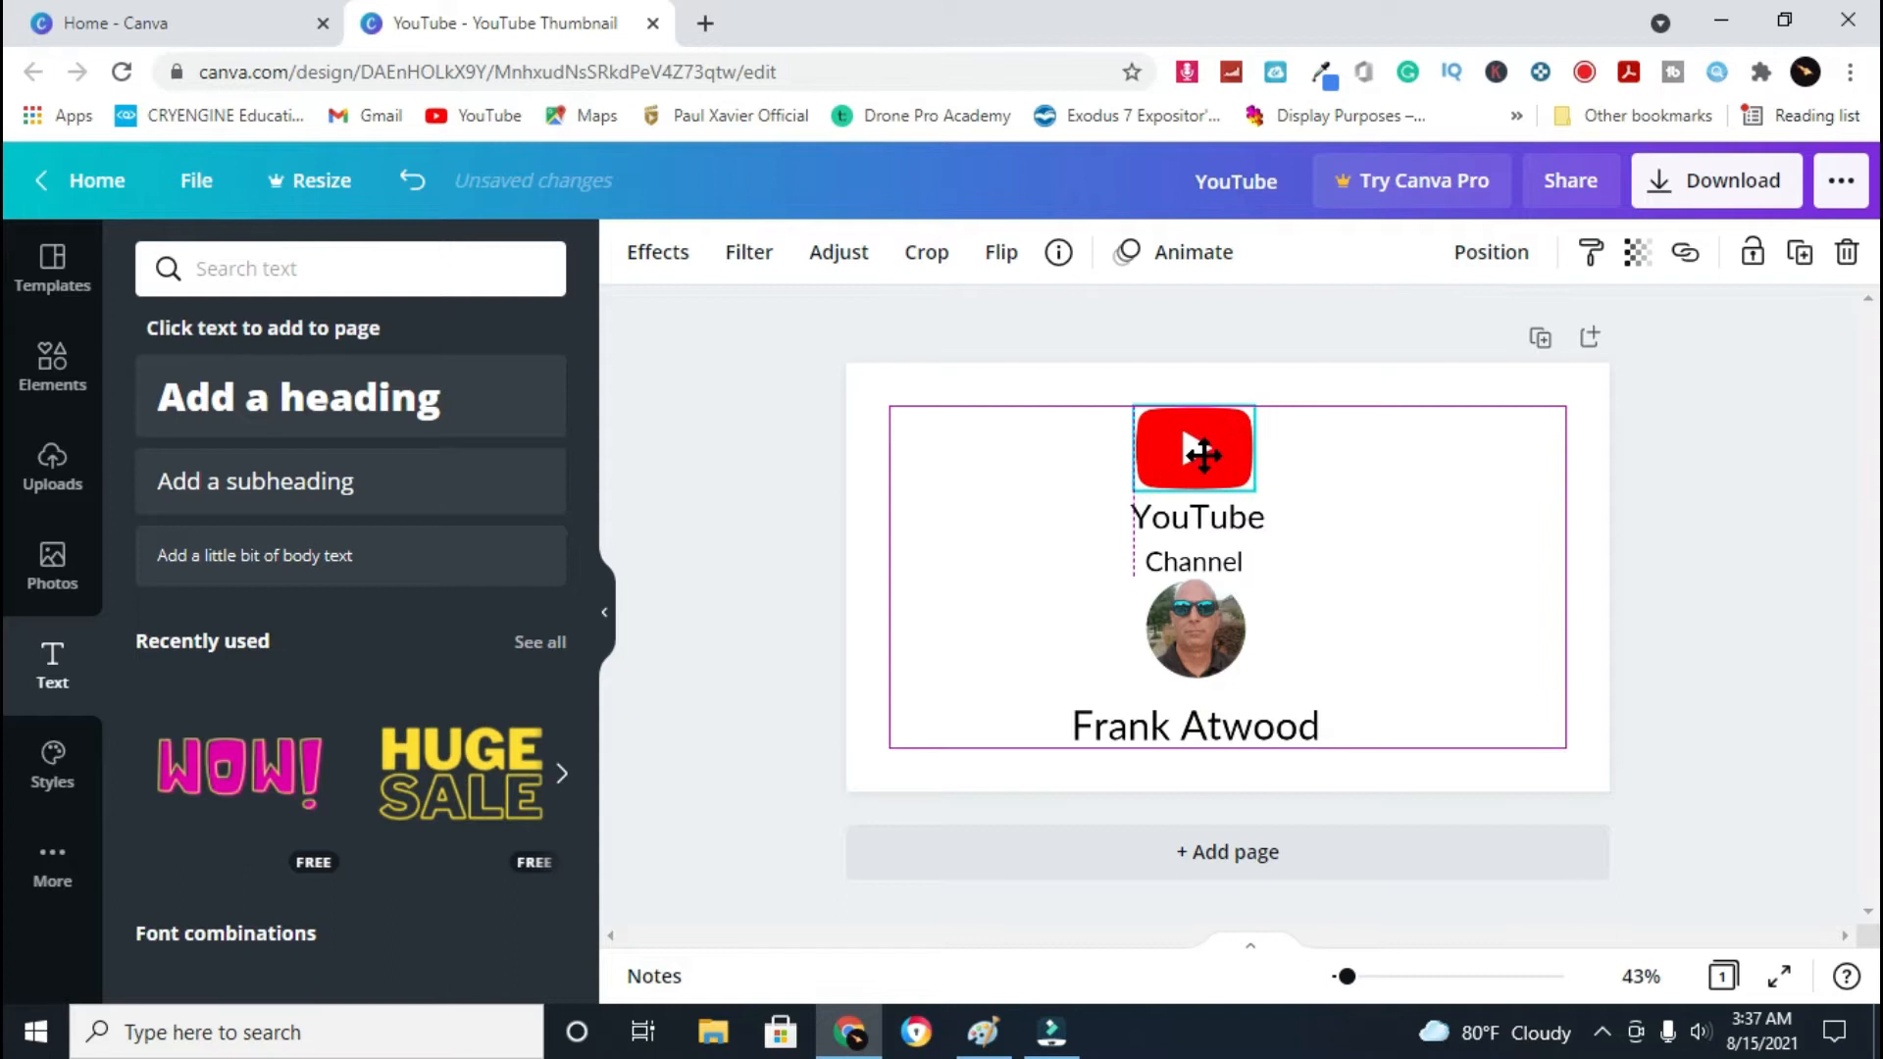
click(1471, 552)
Shrink the owner's name to text size 29.7 and centre it just below the portrait
mouse_move(1269, 723)
mouse_down()
mouse_move(1283, 693)
mouse_move(1287, 731)
mouse_move(1253, 715)
mouse_up()
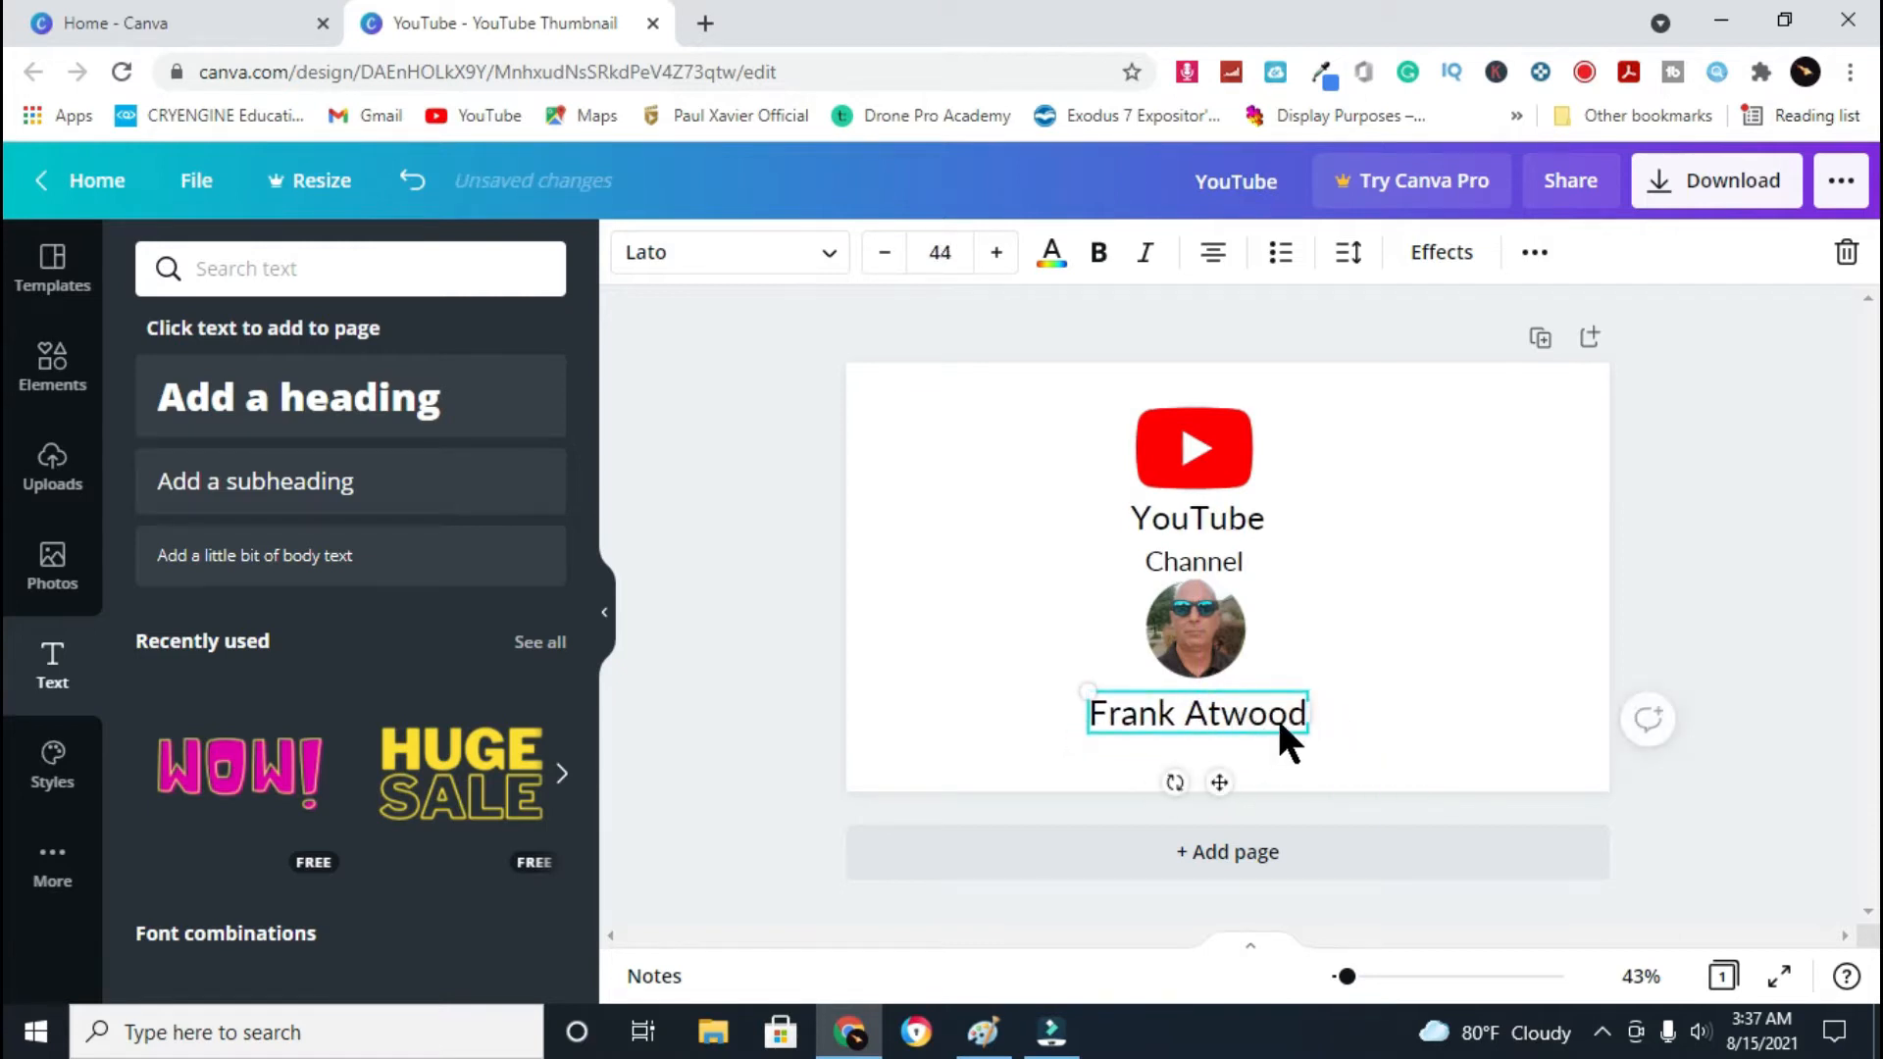
click(1440, 684)
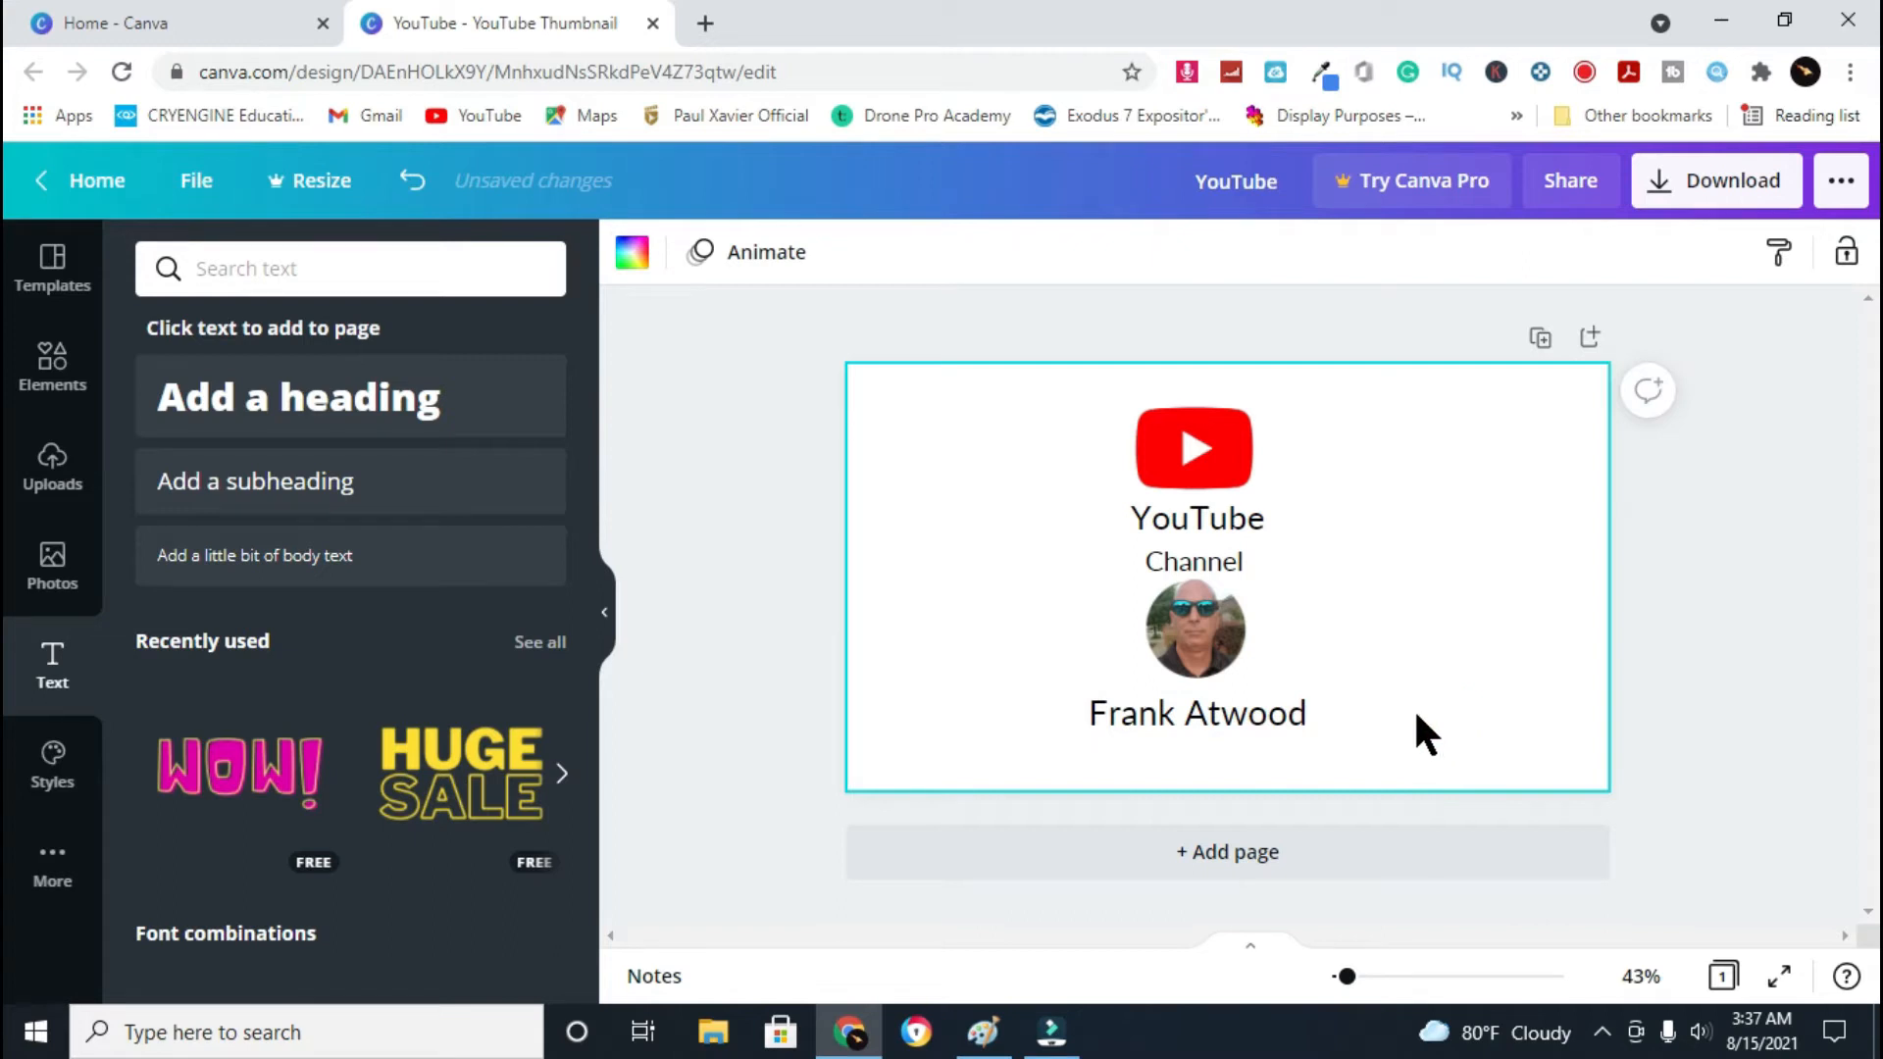
click(1298, 713)
drag(1303, 733, 1242, 705)
click(1475, 678)
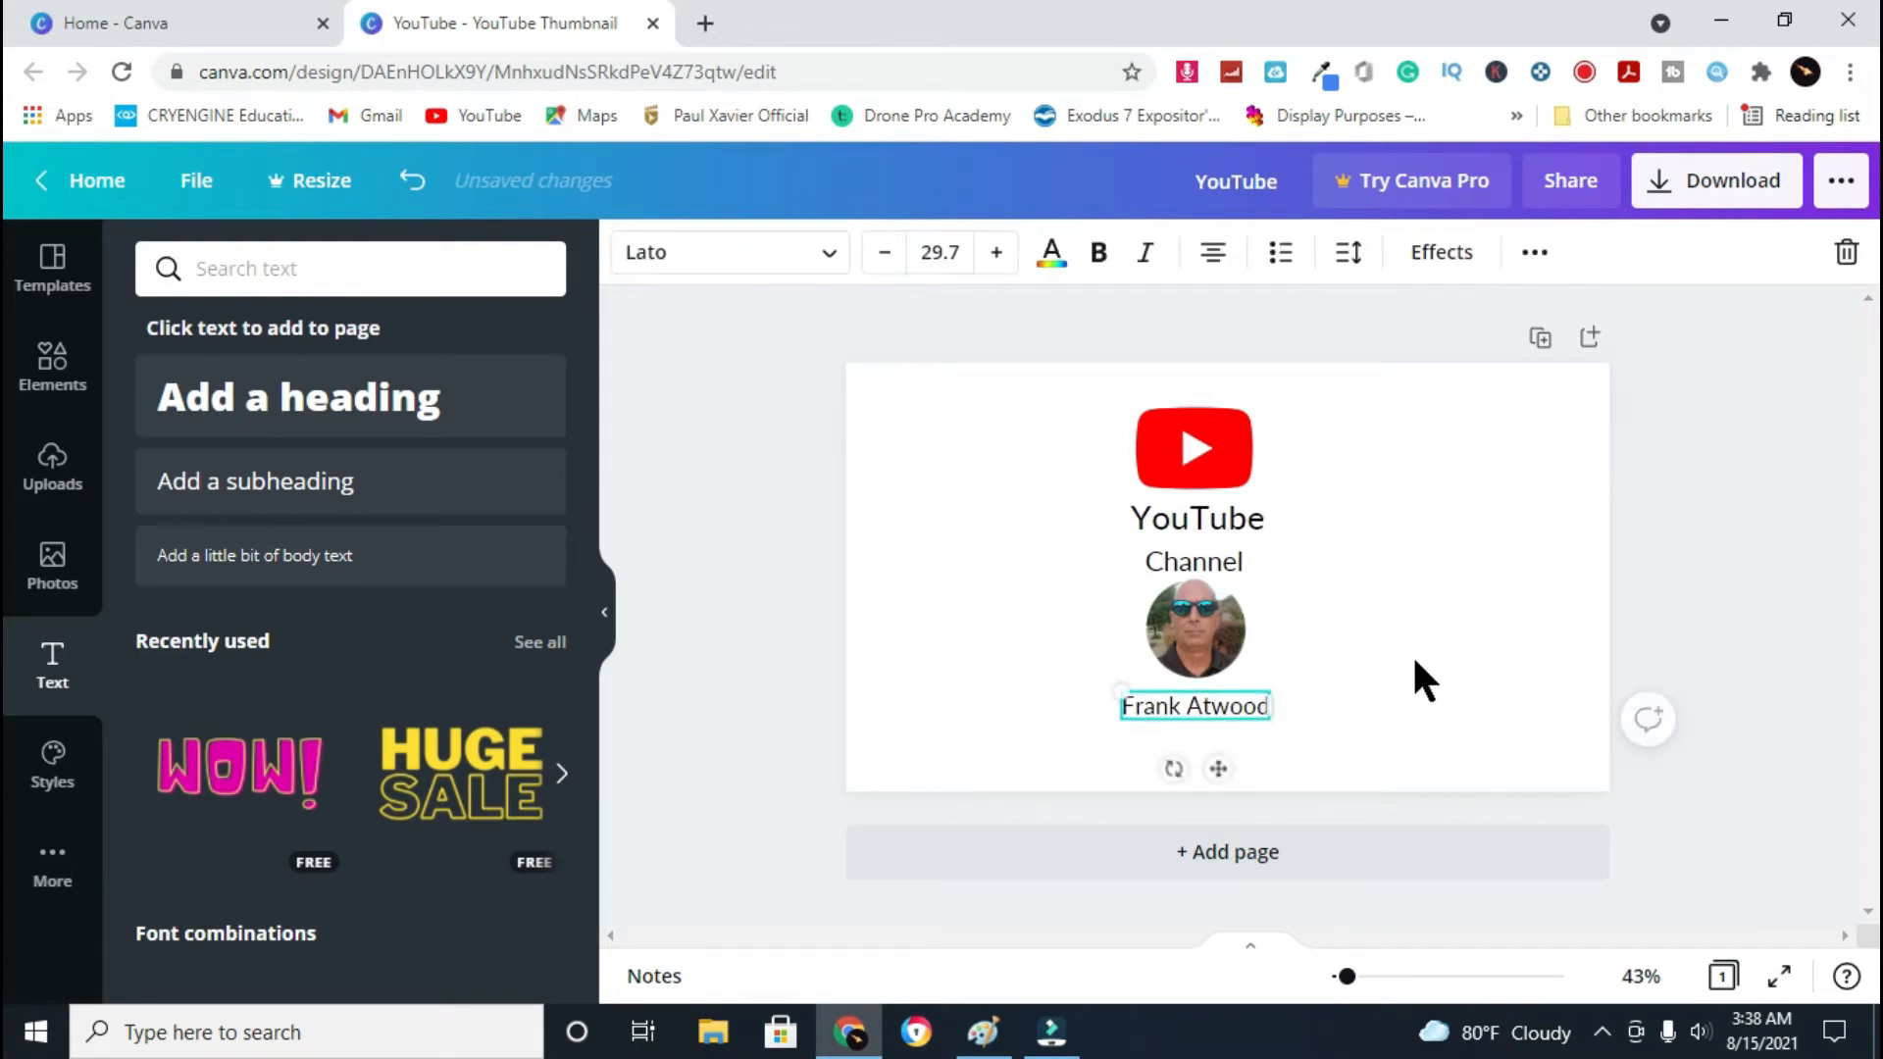
click(1415, 657)
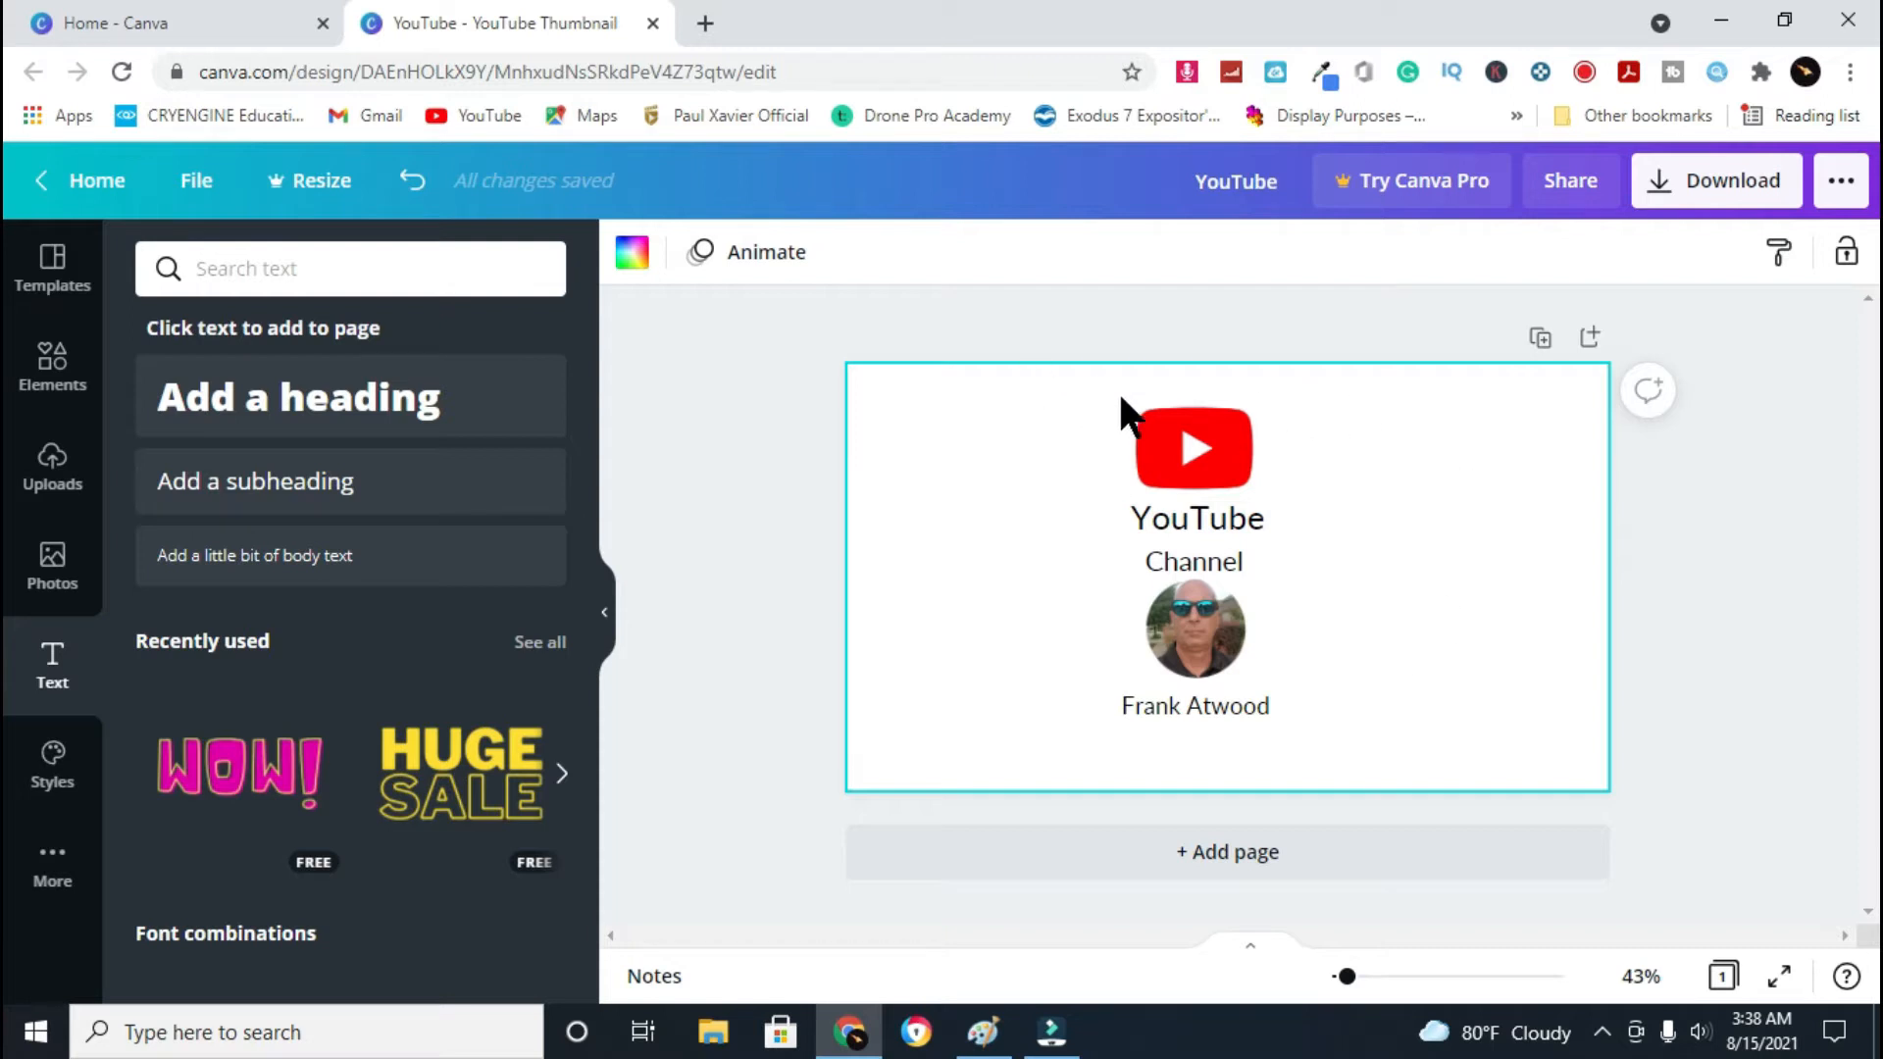
drag(1106, 386, 1265, 727)
right_click(1250, 632)
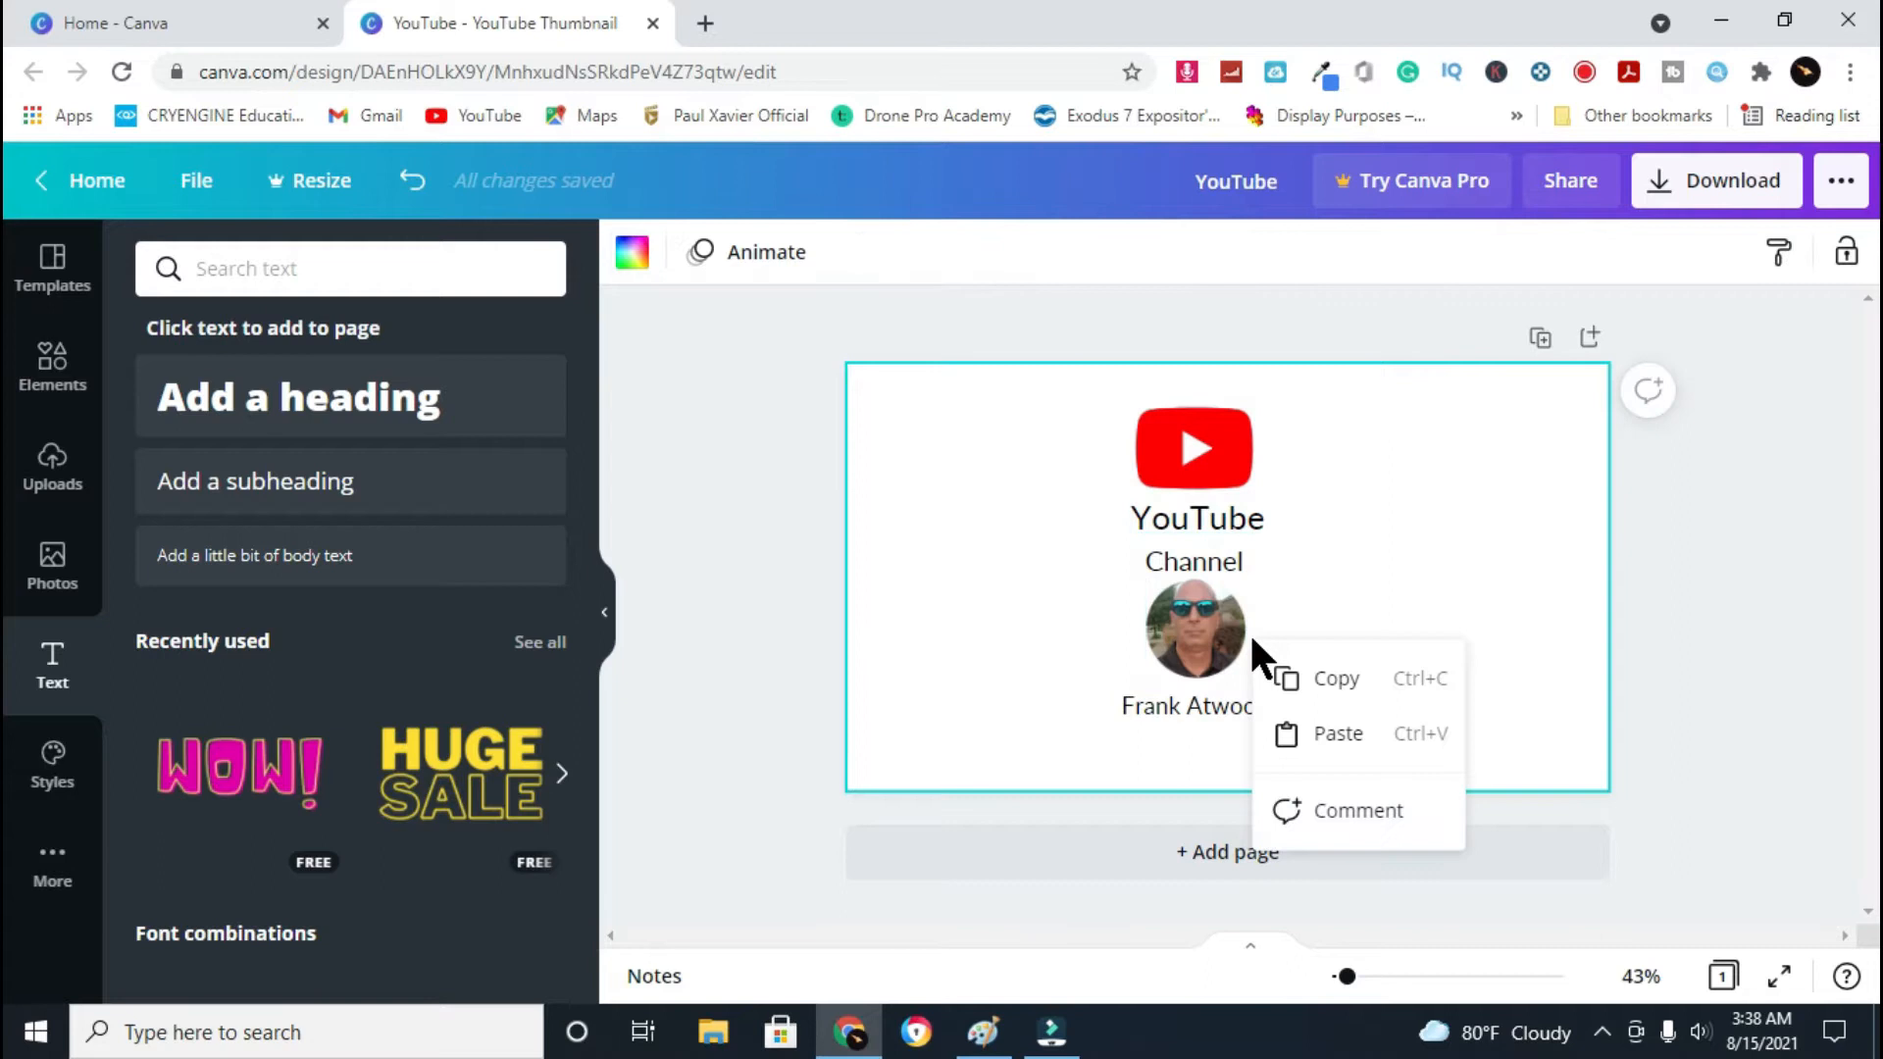
click(1380, 545)
drag(1094, 376, 1291, 734)
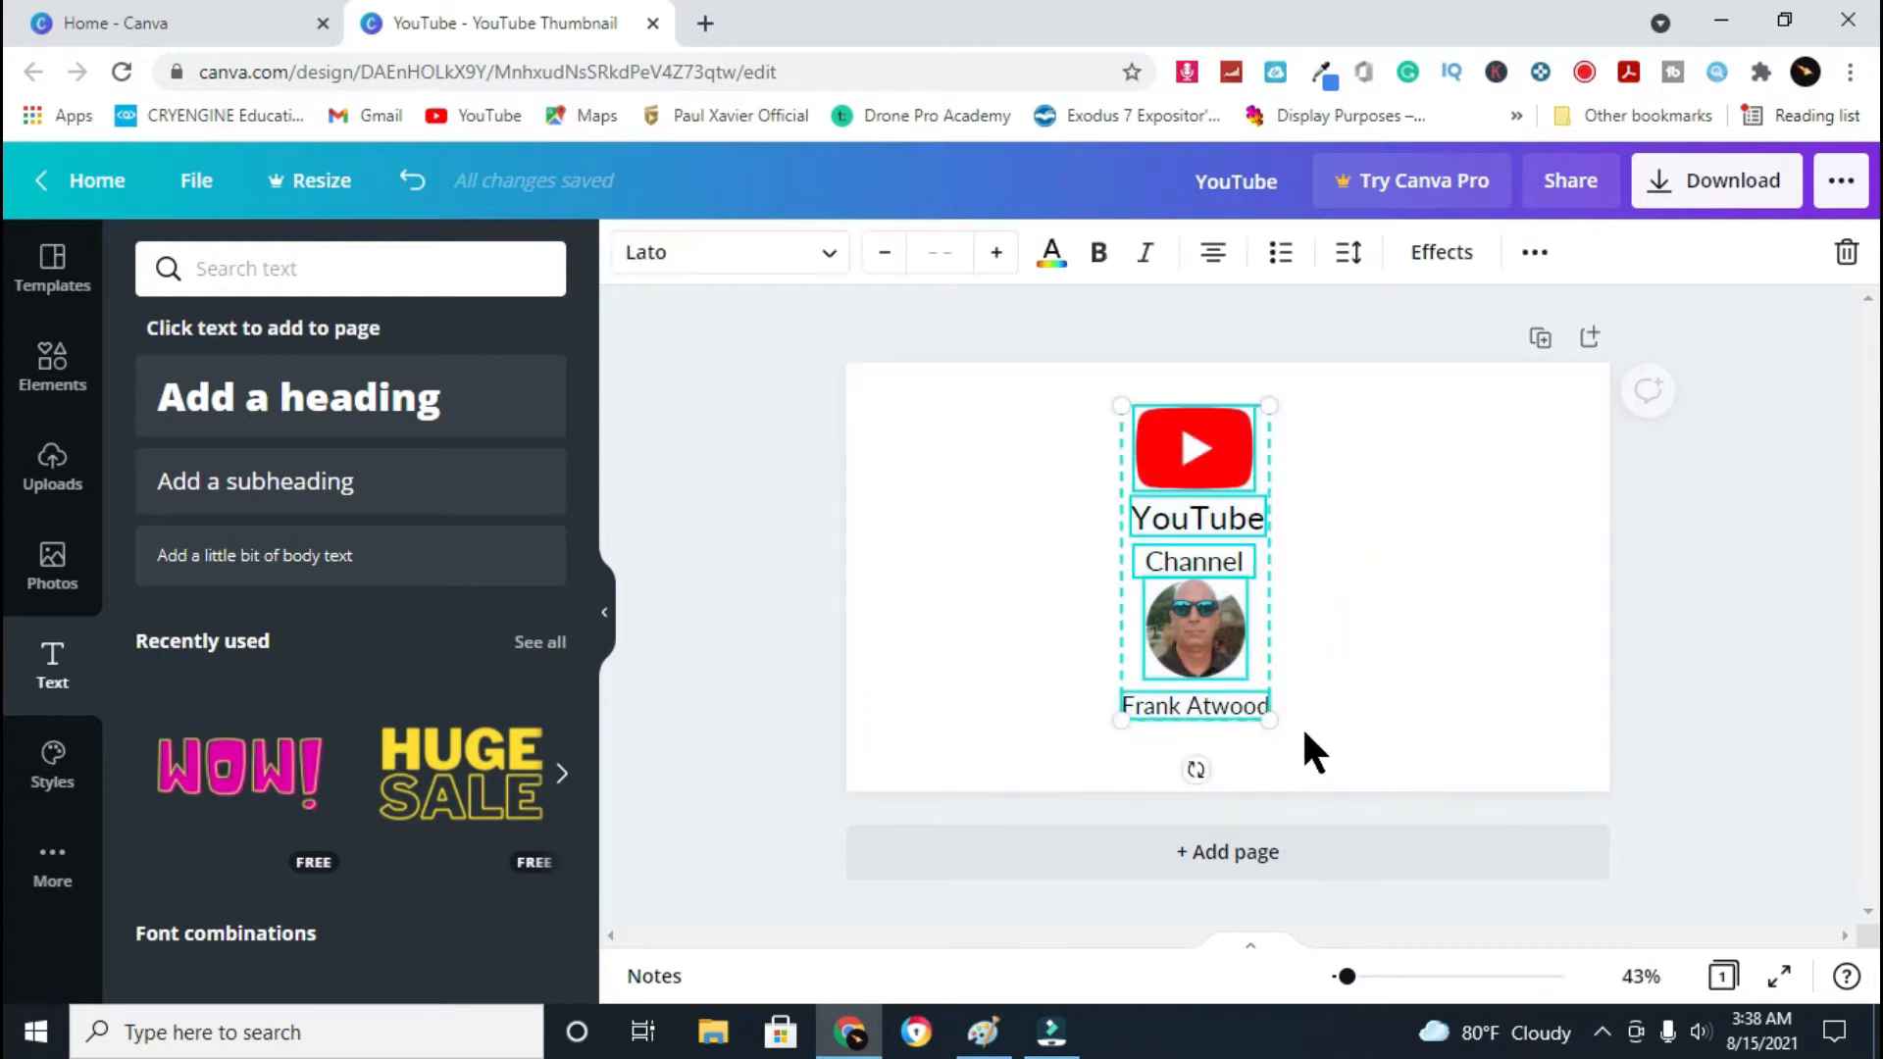
click(1469, 648)
Reduce the play-button logo further so it is narrower than the portrait, and recentre it over the column
click(1182, 453)
drag(1136, 487, 1223, 462)
click(1389, 559)
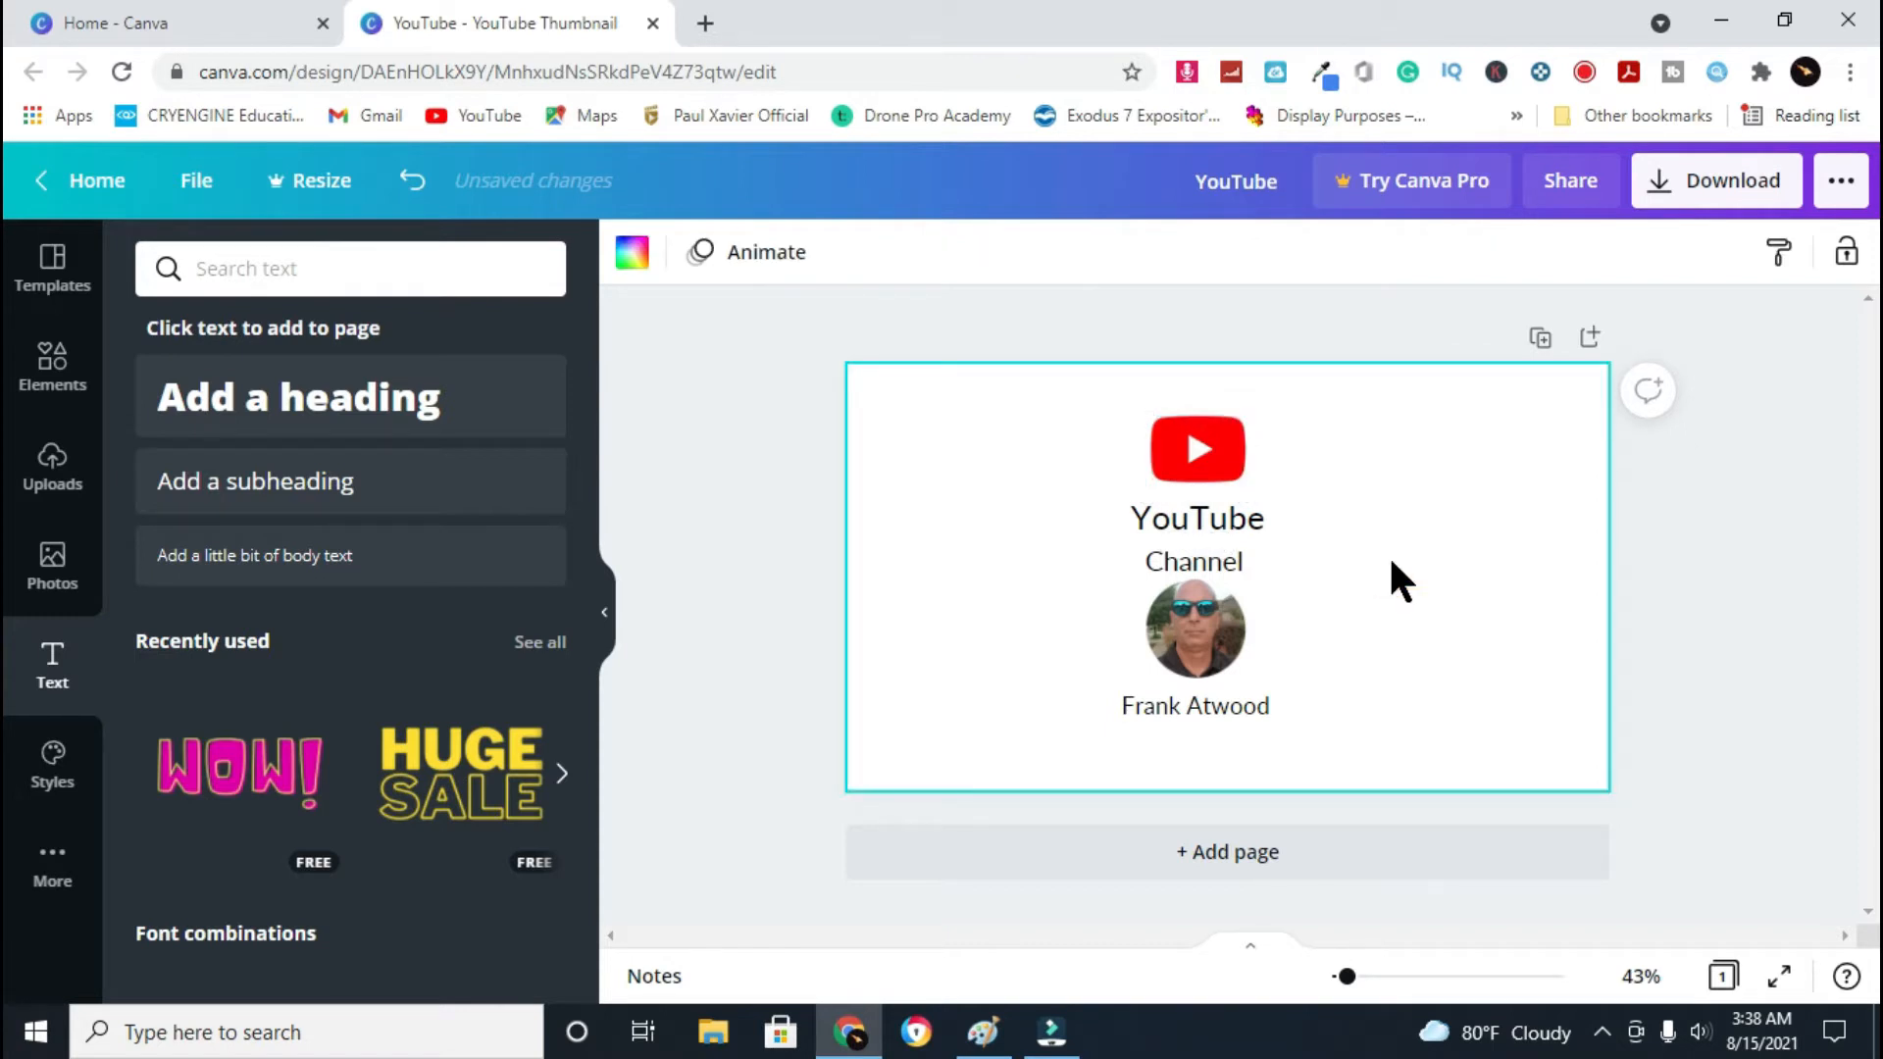
Group the logo, both texts, the portrait and the name, and centre the group on the page
drag(1073, 384, 1316, 744)
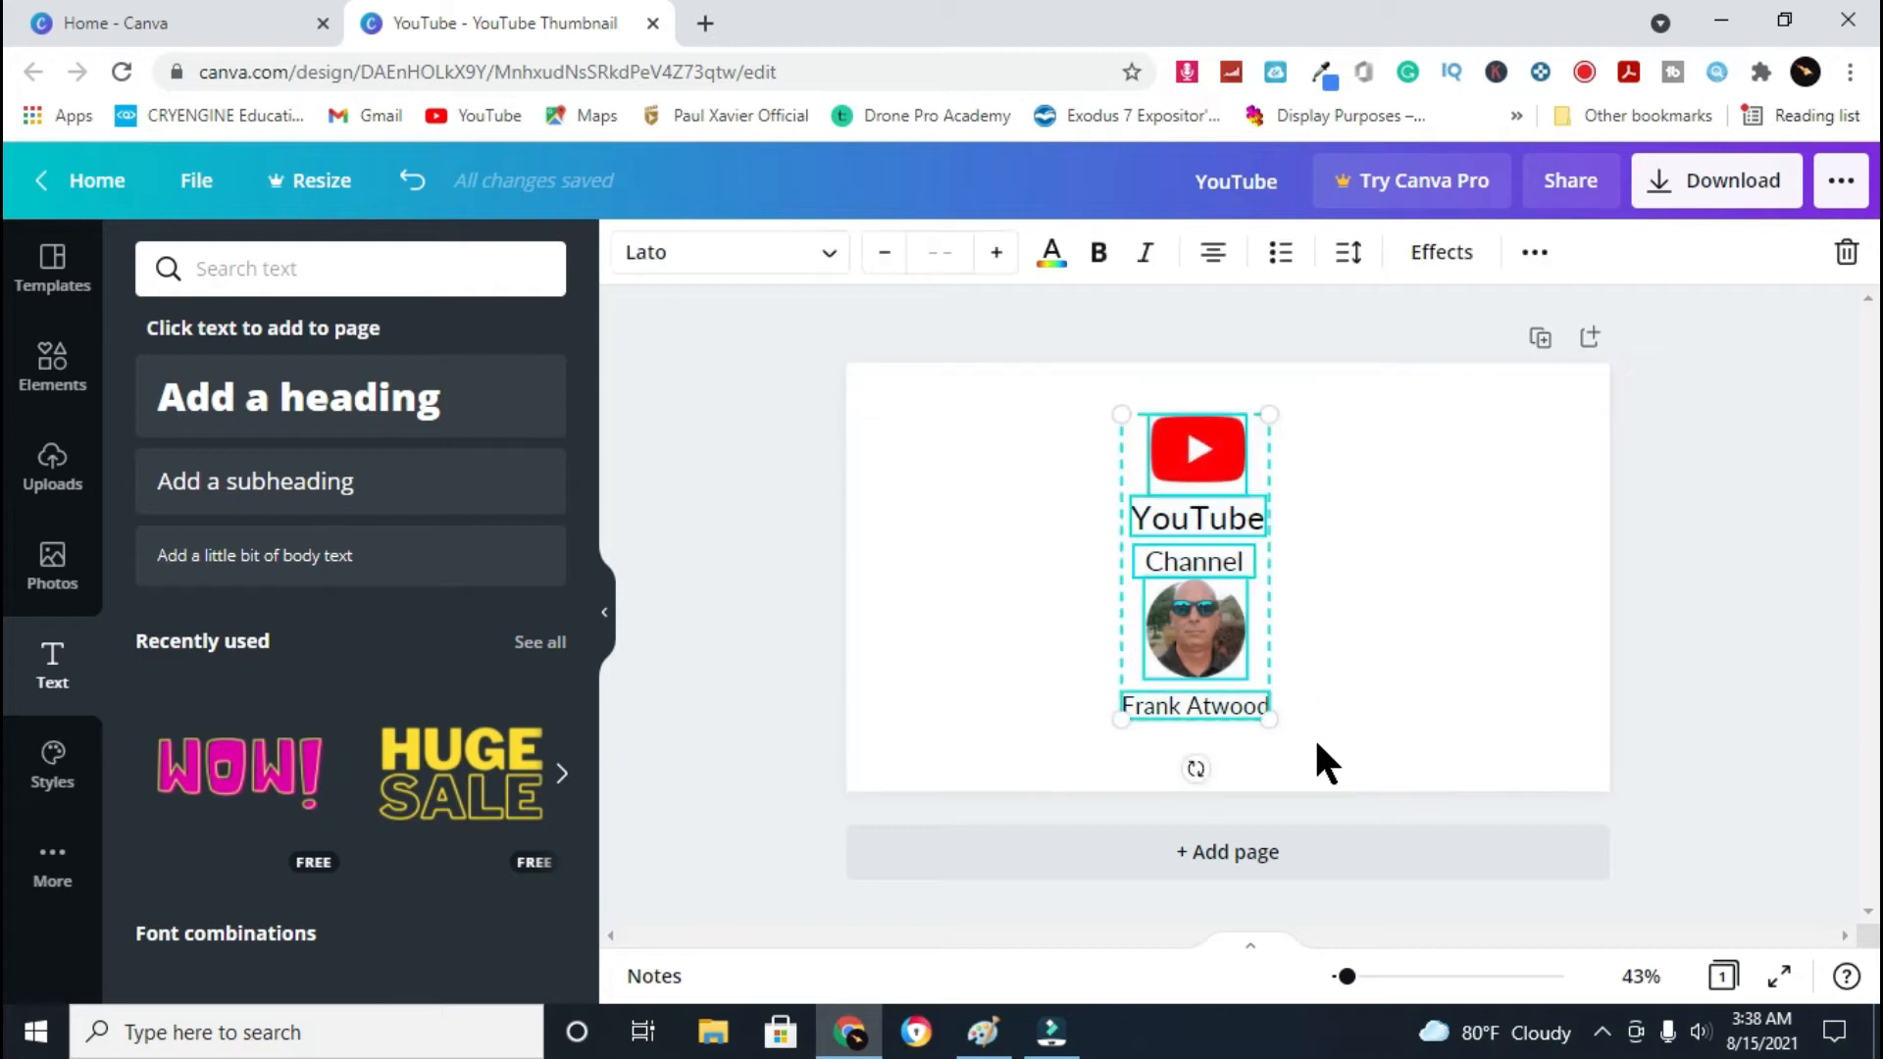
right_click(1234, 704)
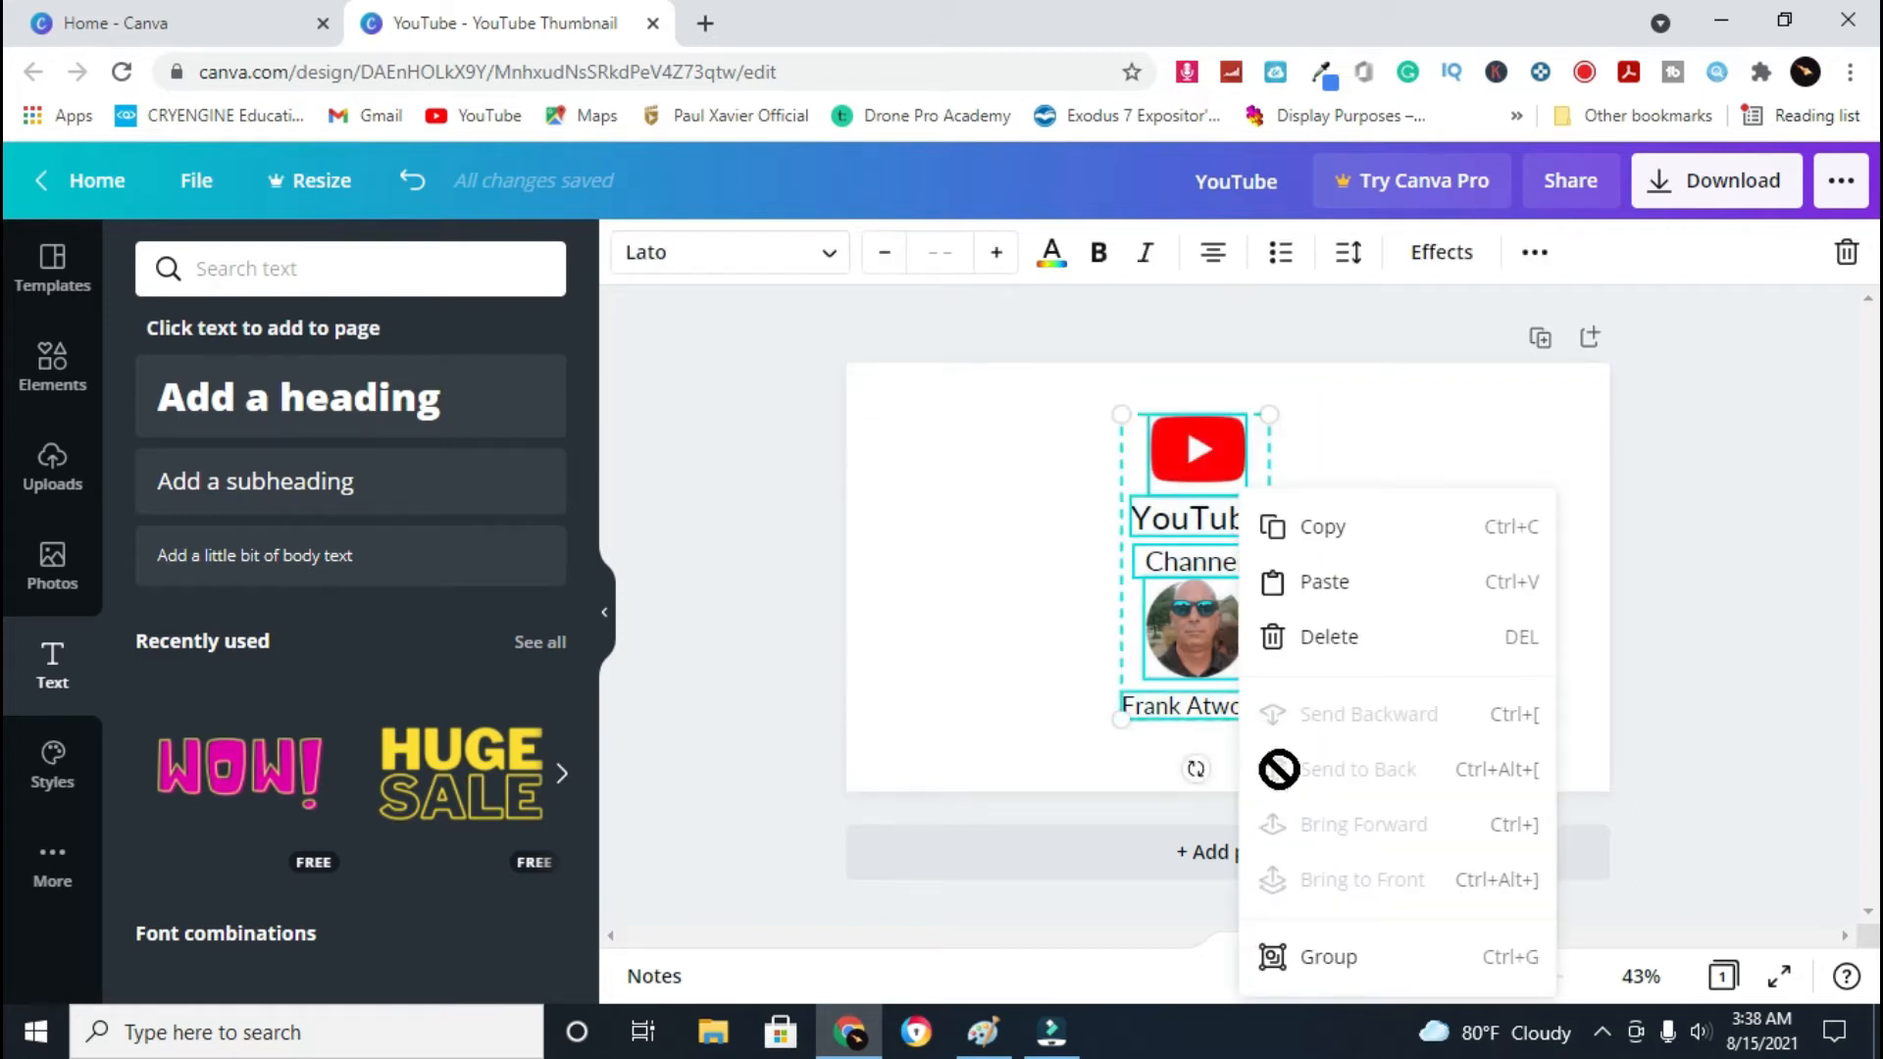
click(1293, 964)
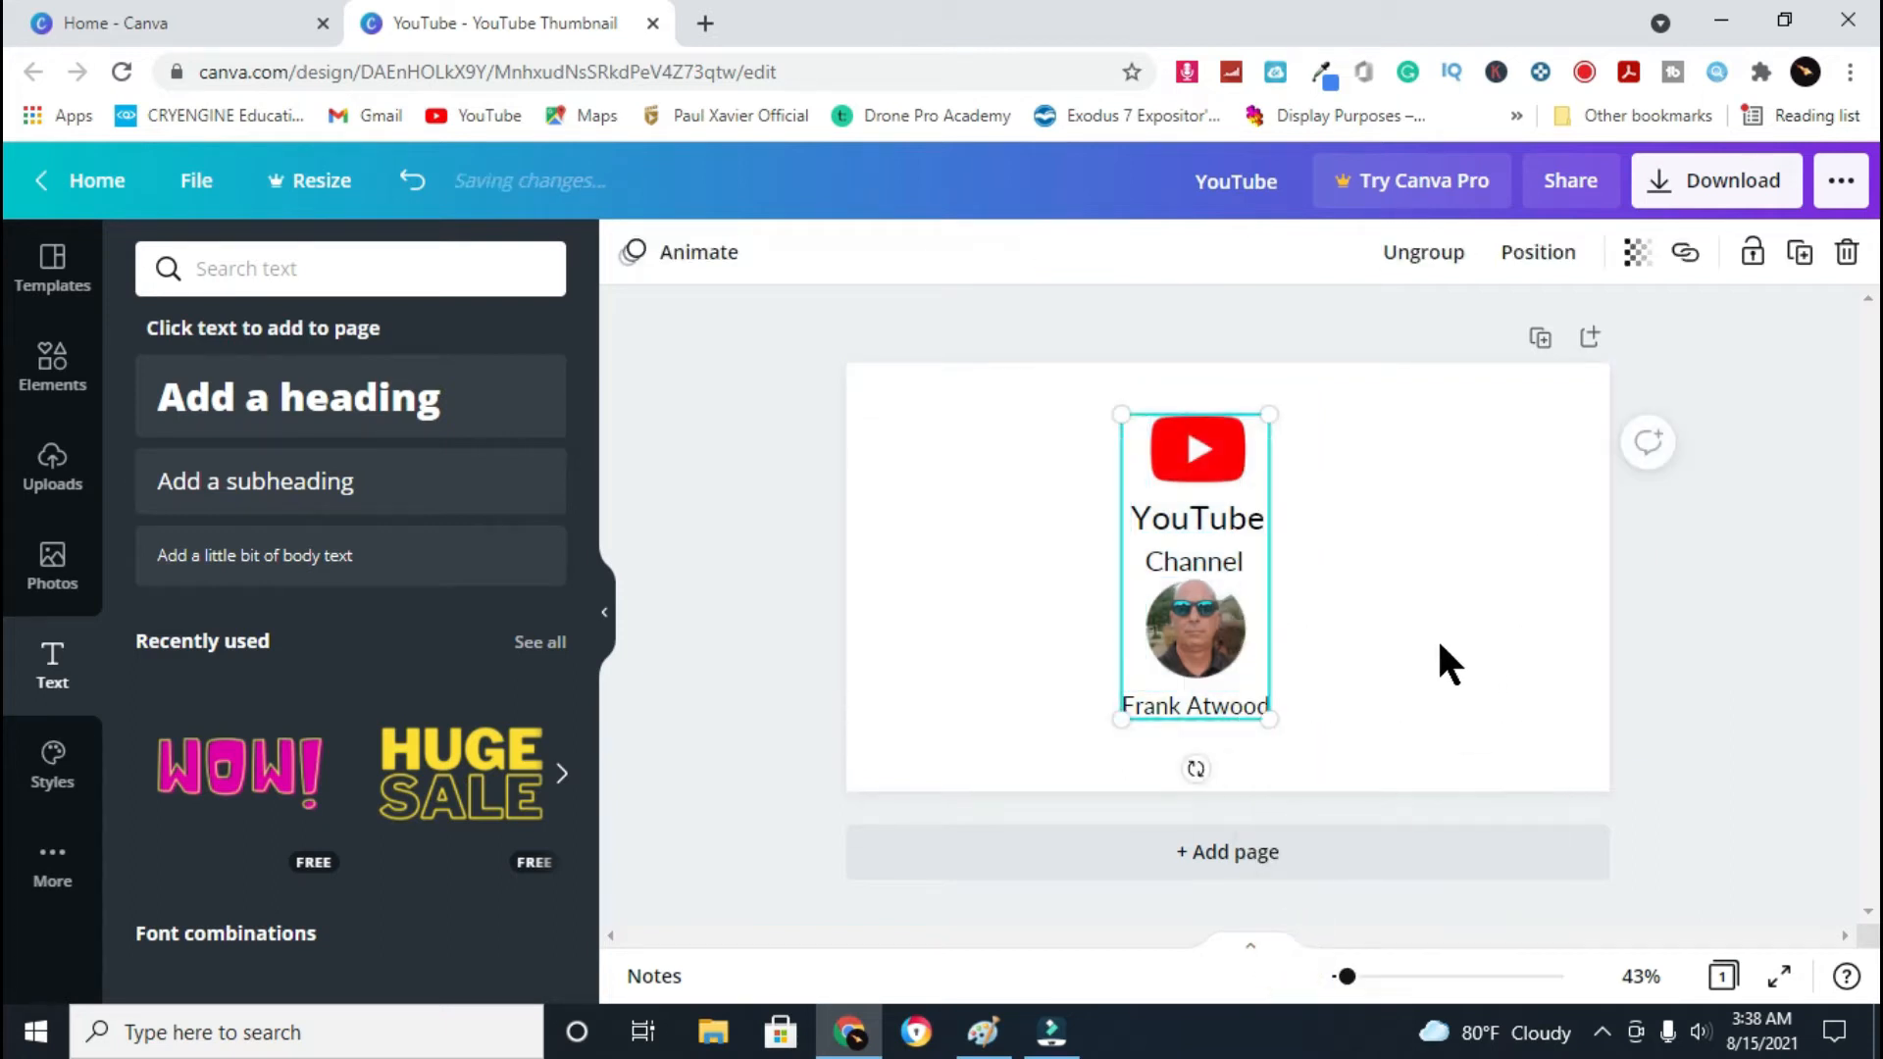
drag(1223, 561, 1251, 573)
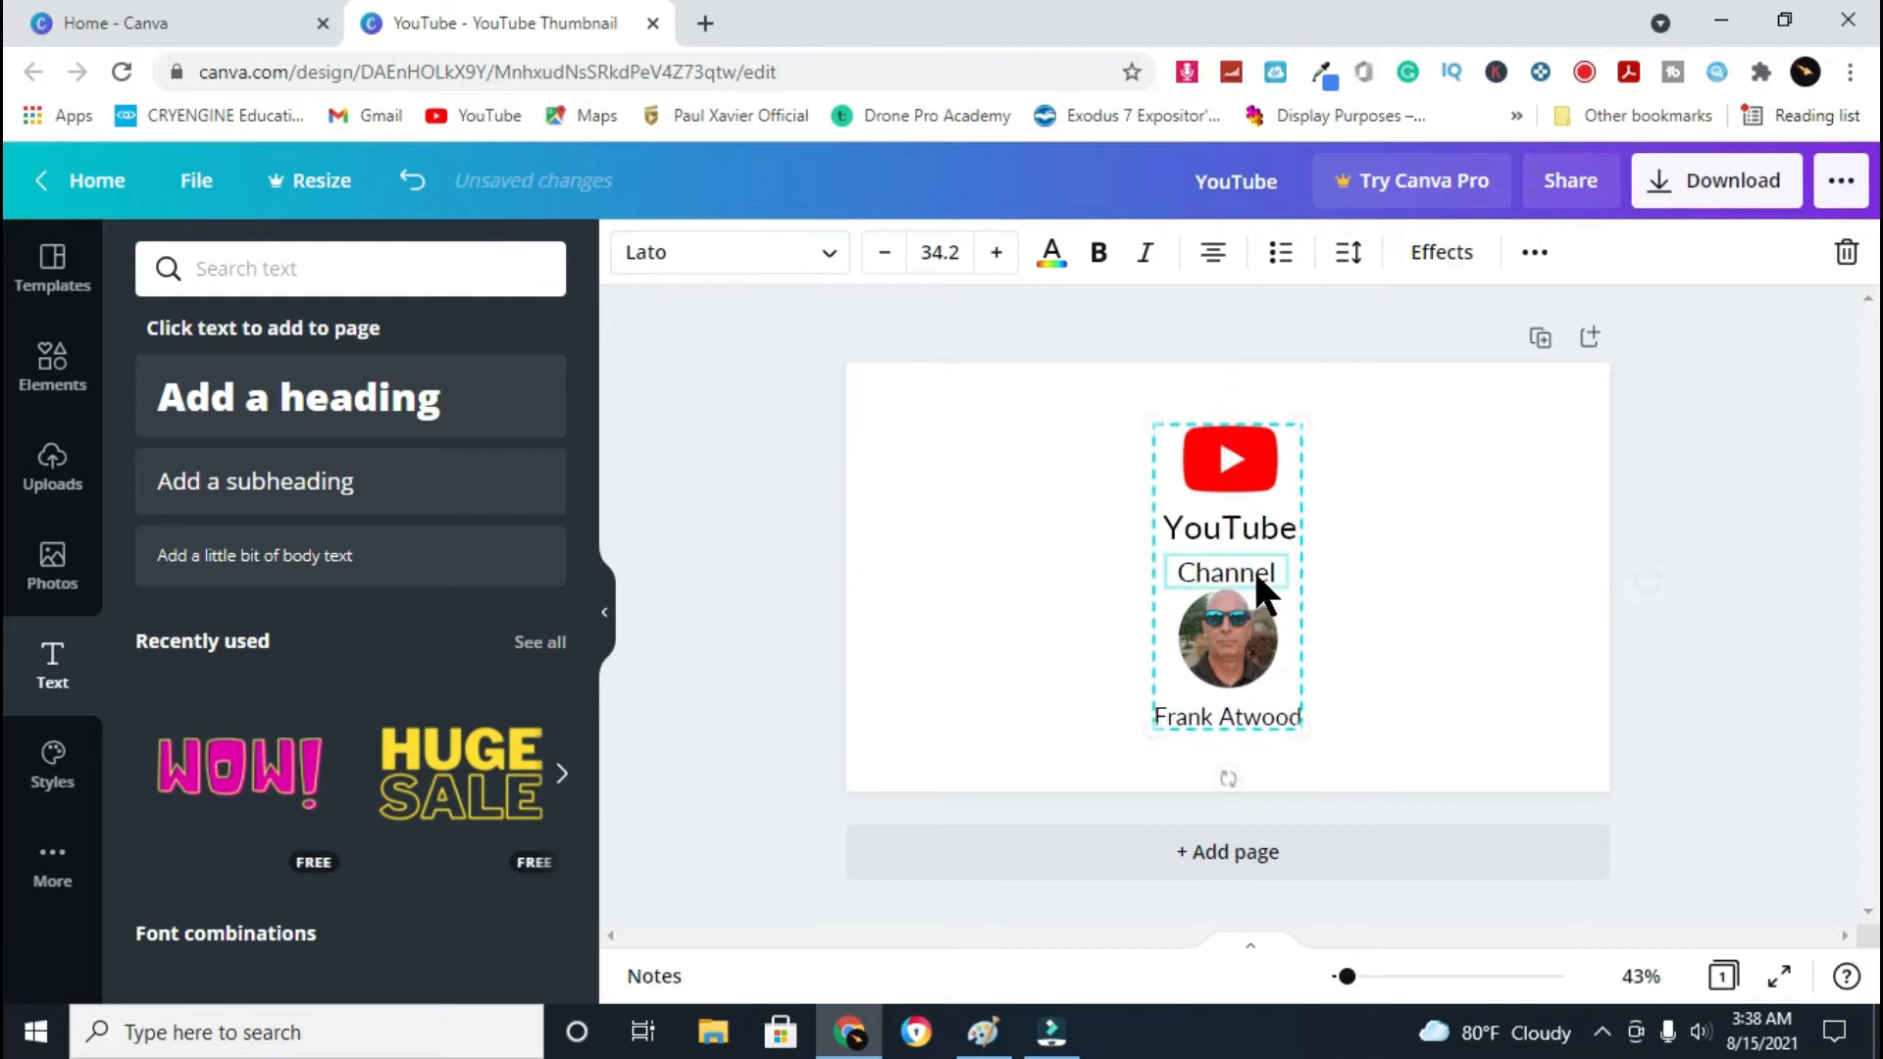
Download the design as a PNG named "Yoututbe Custom Higher Thirds" in the Downloads folder and dismiss the trial offer
click(1723, 181)
click(1576, 701)
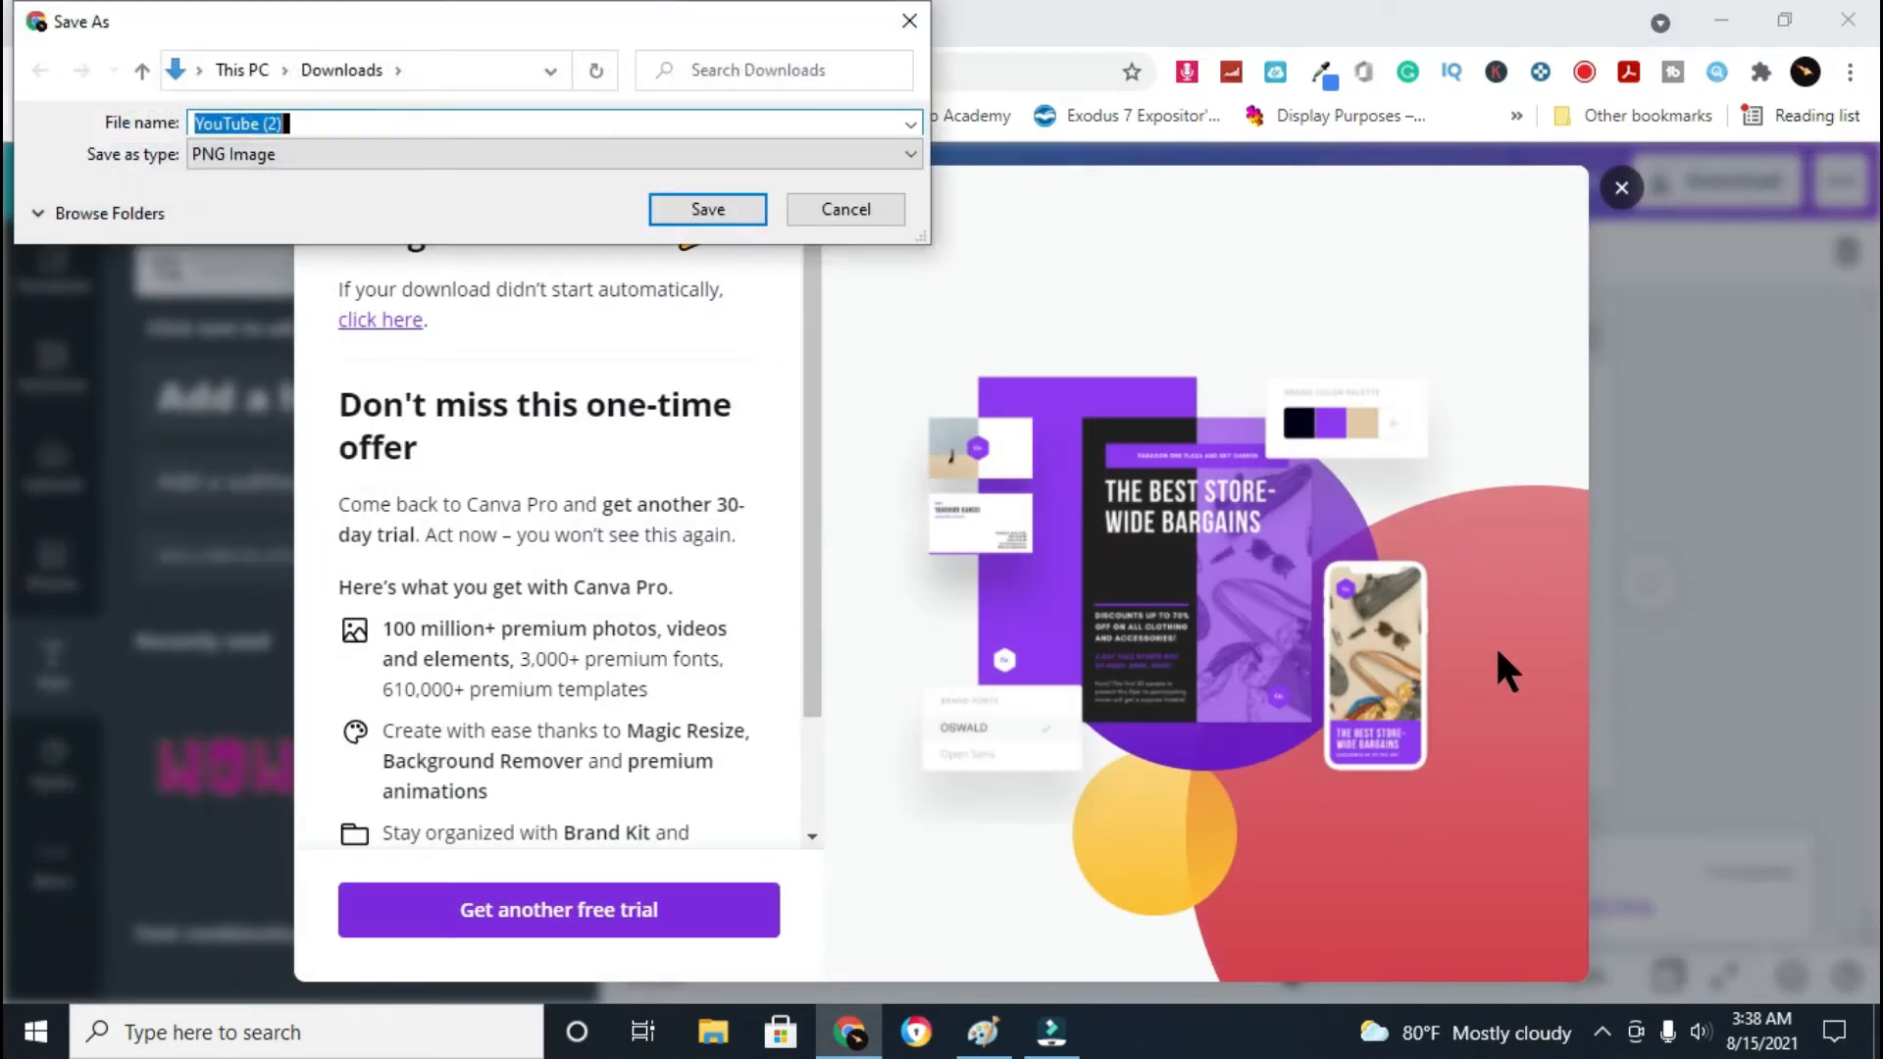
text(Y)
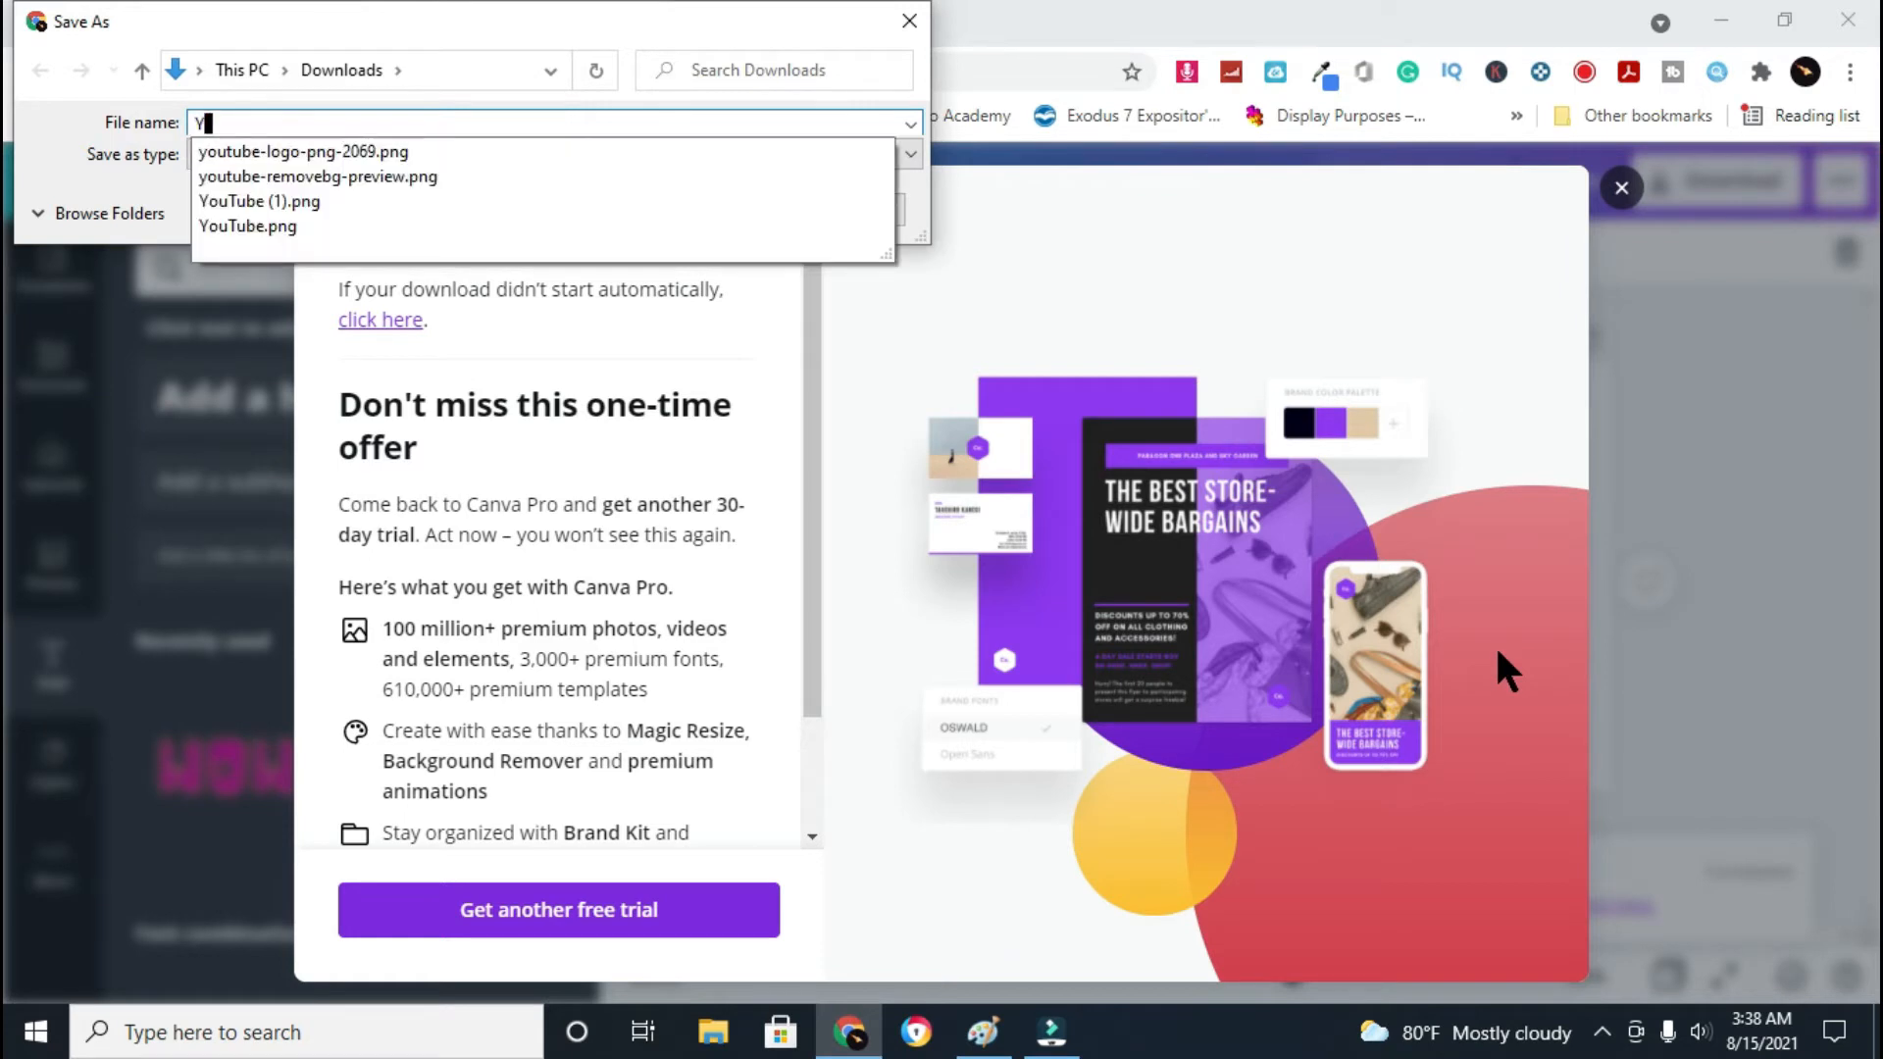
text(oututbe Custom Higher Thirds)
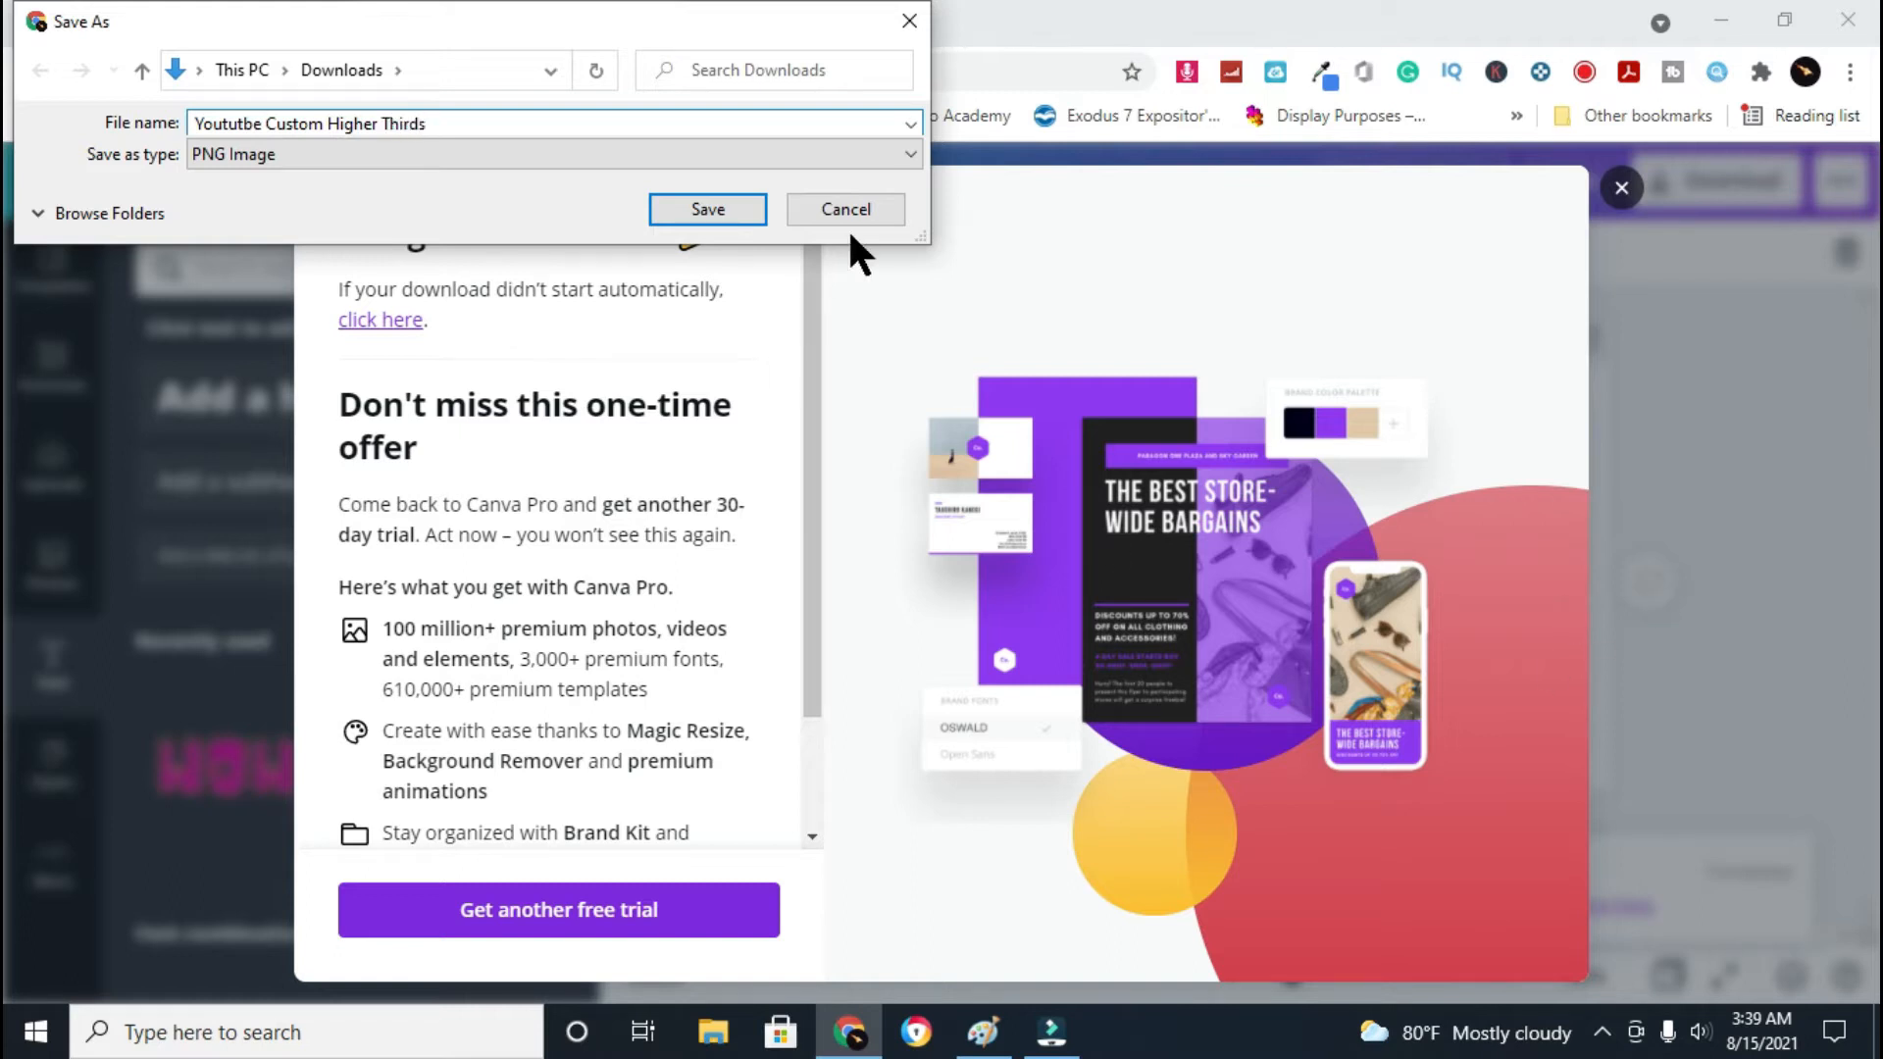
click(744, 208)
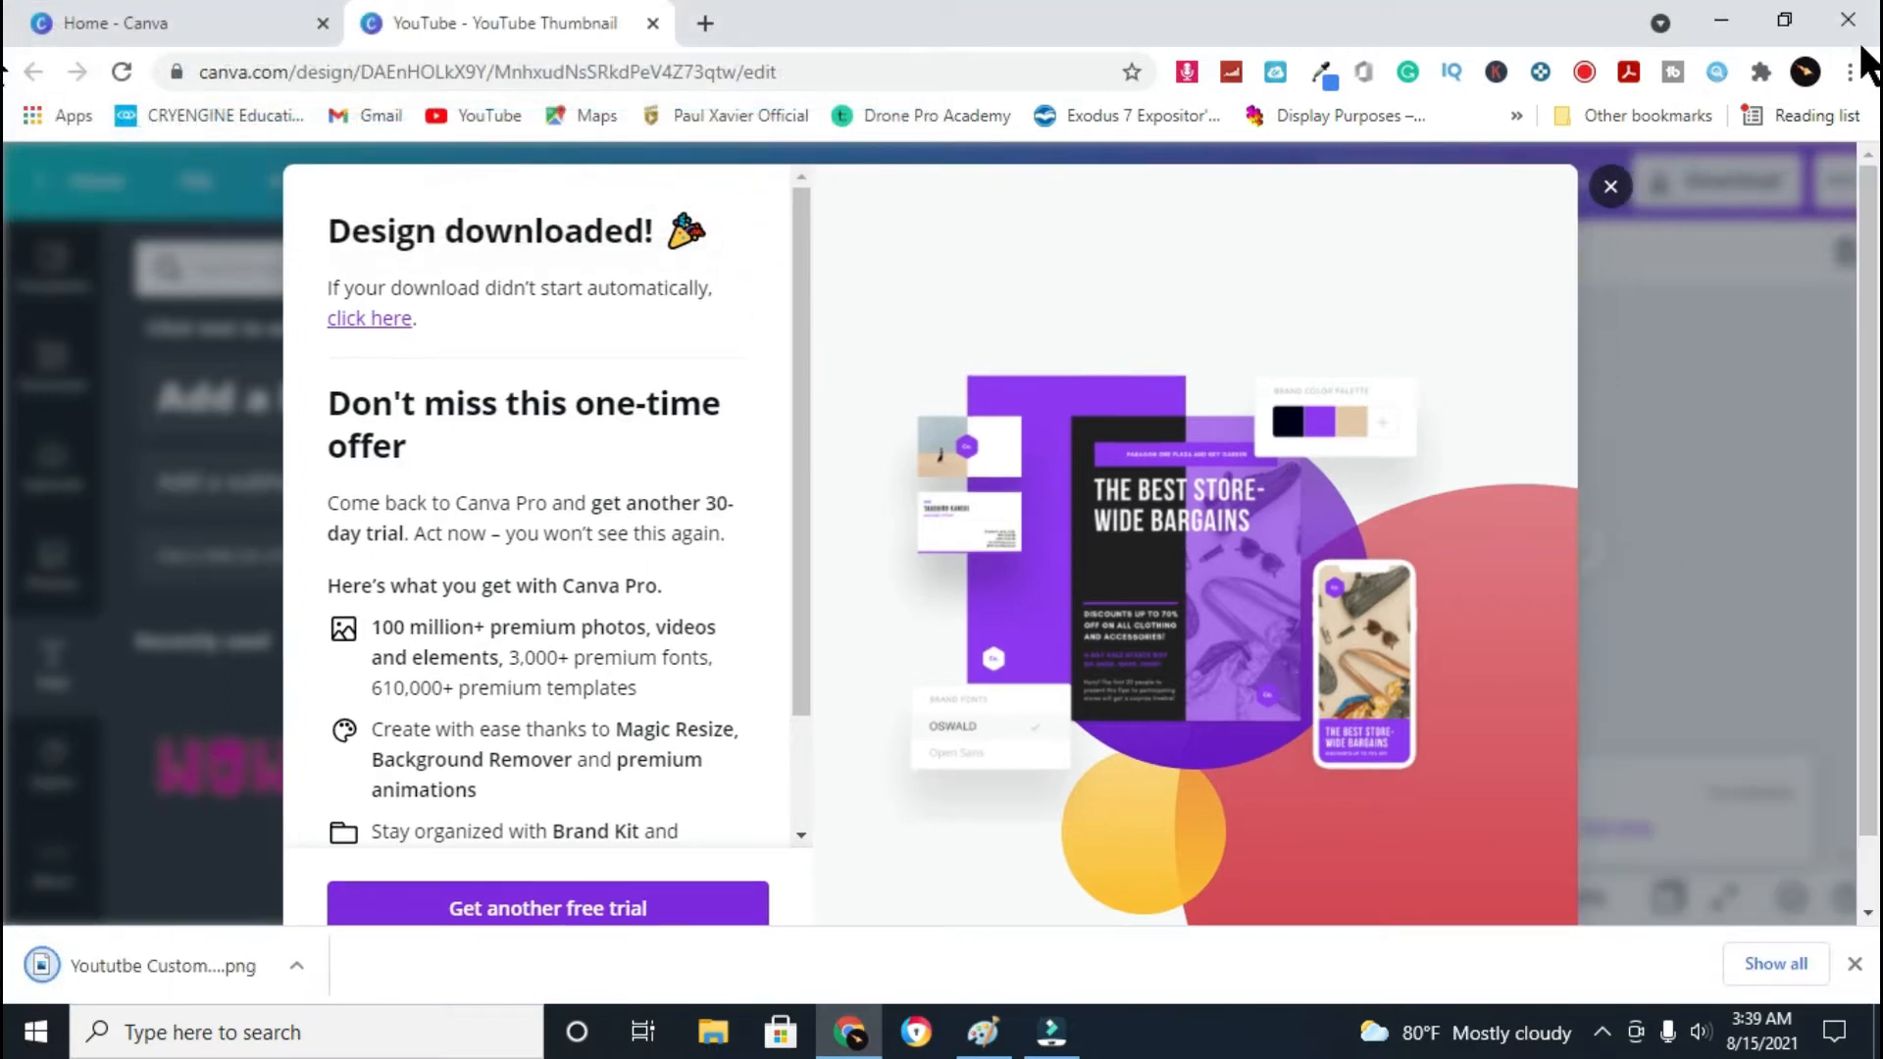
click(1610, 185)
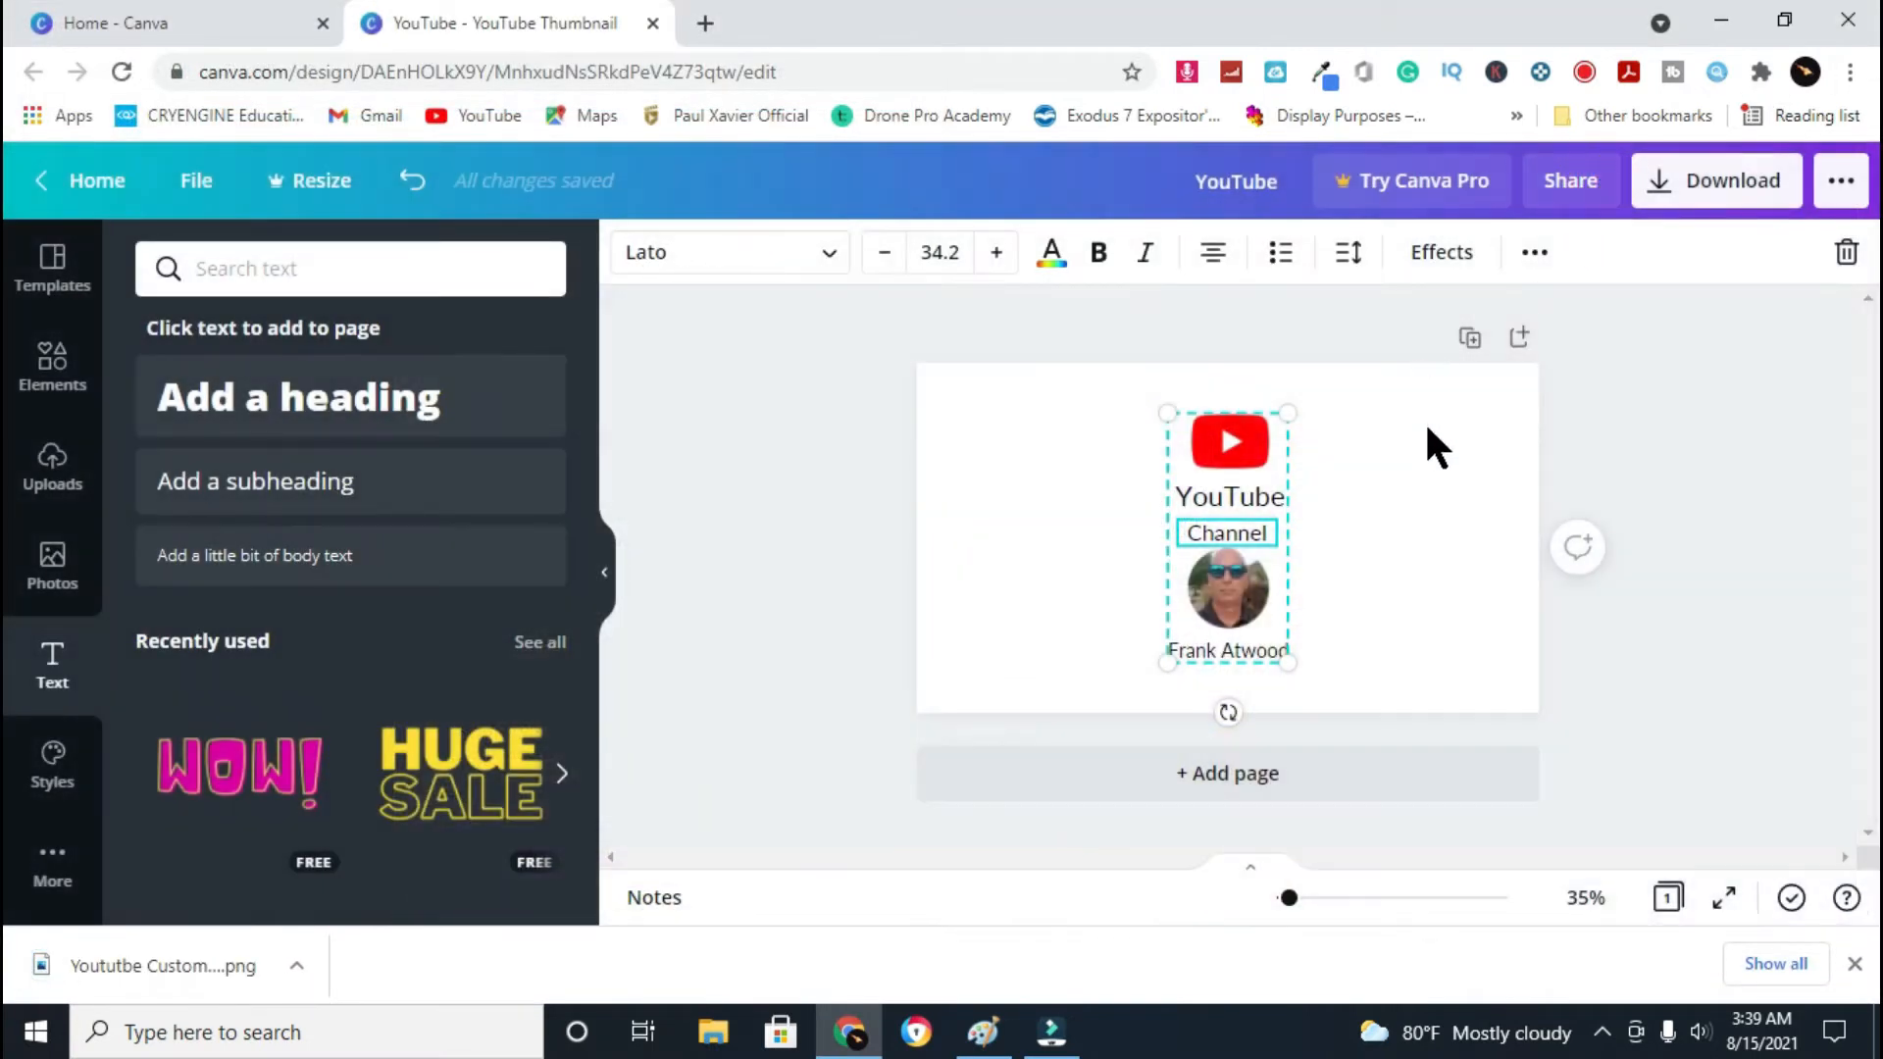
Close the browser and switch to Paint
click(1849, 21)
click(981, 1028)
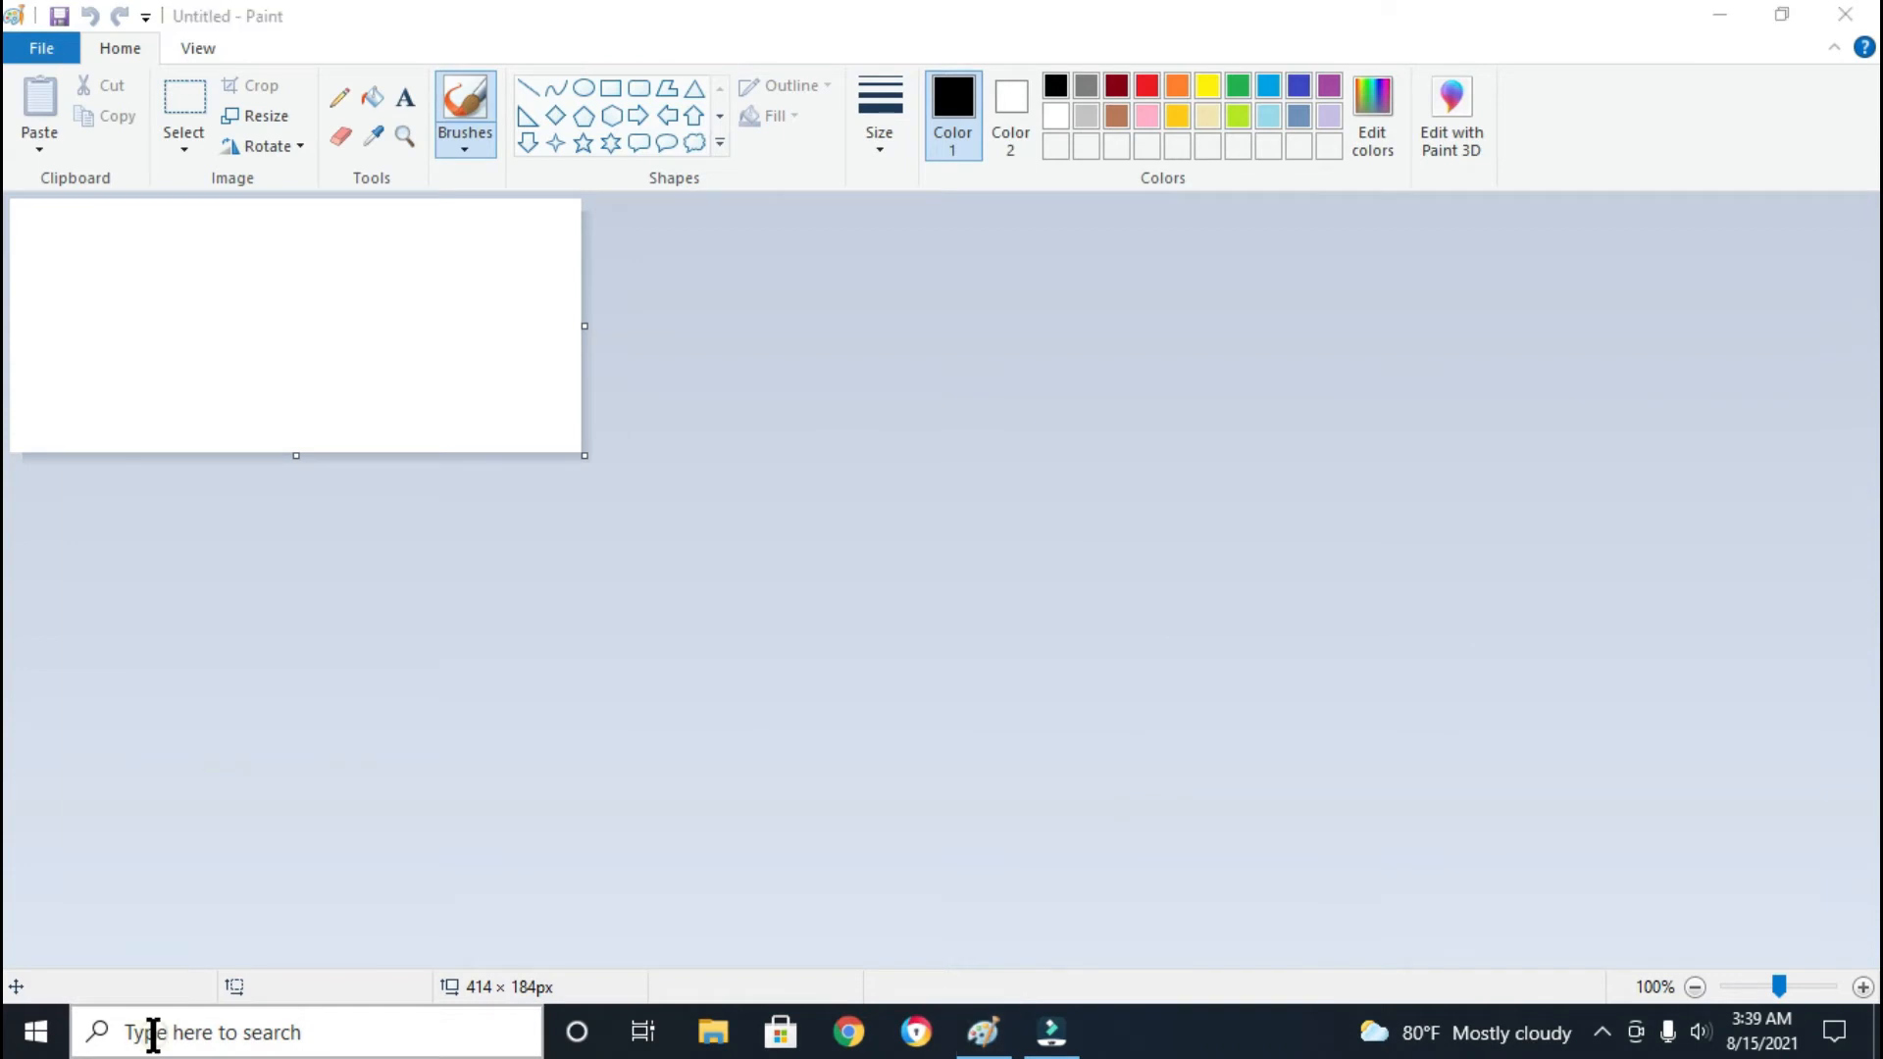
Search Windows for the Paint app and dismiss the search results
click(153, 1033)
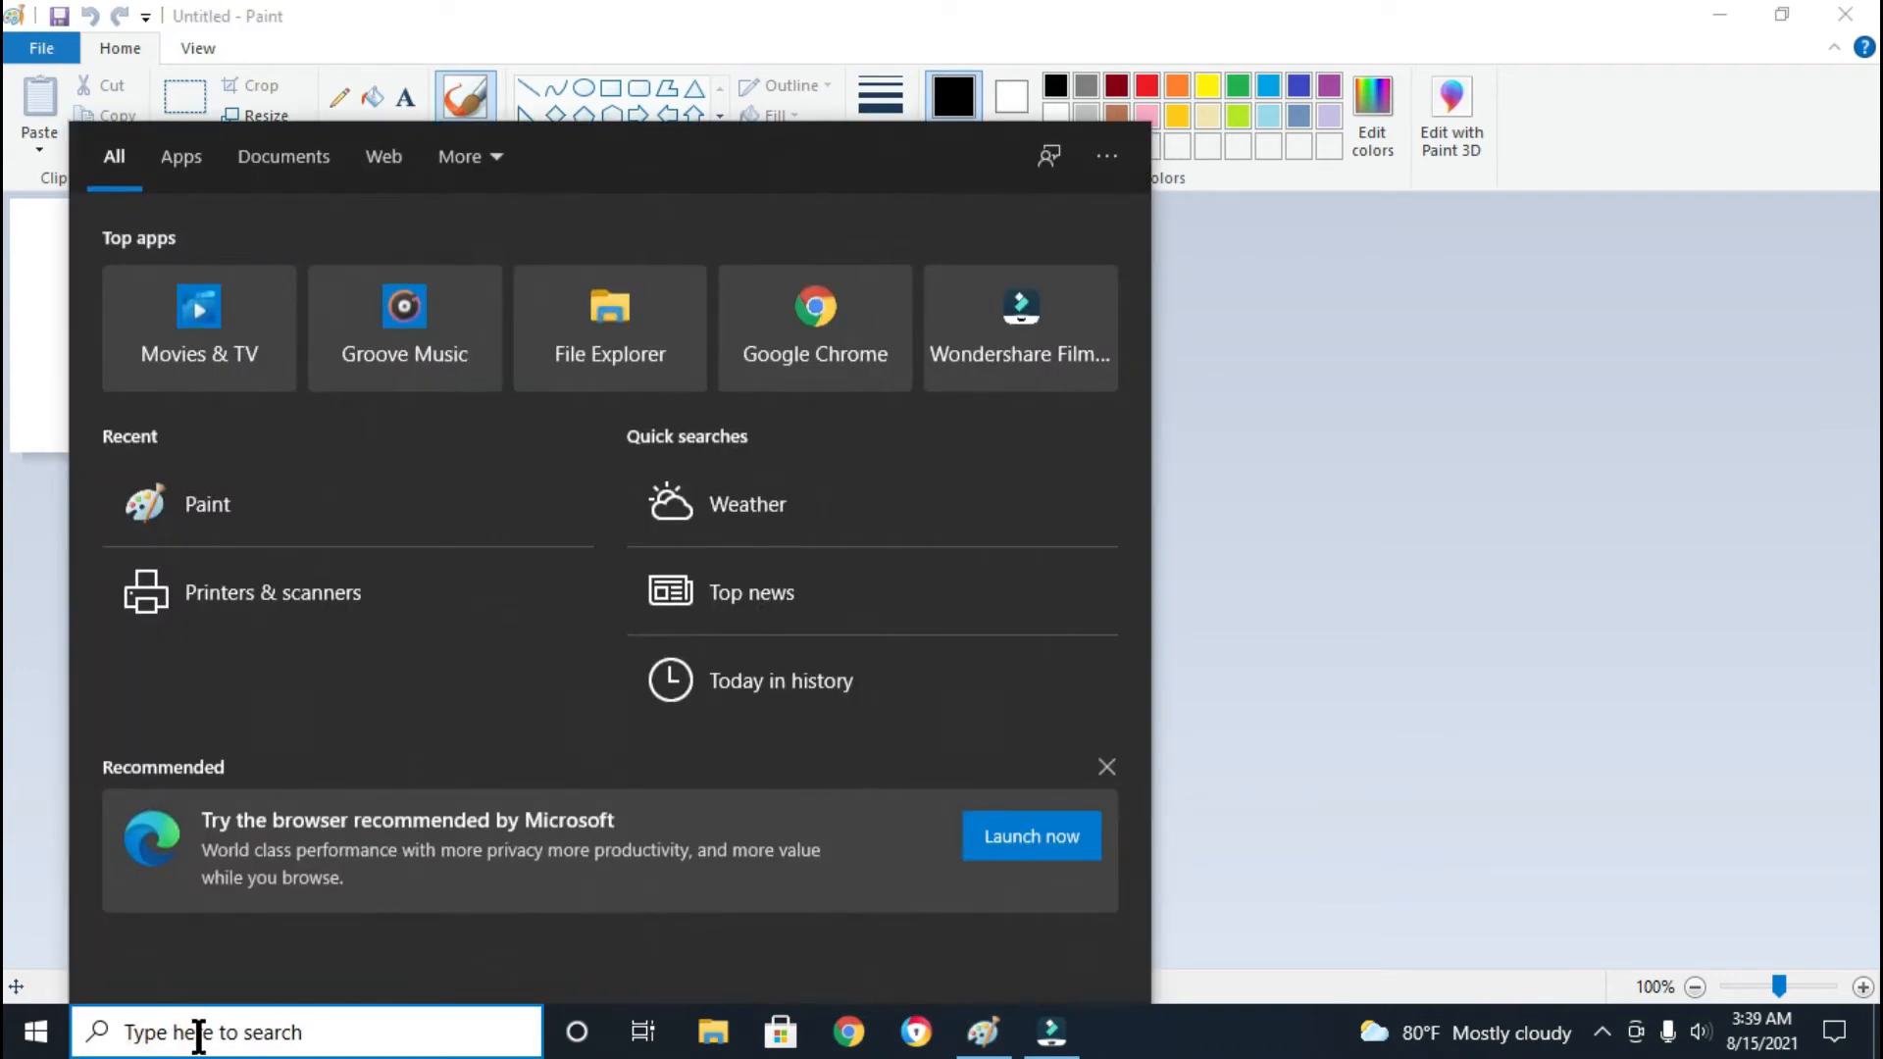
text(paint)
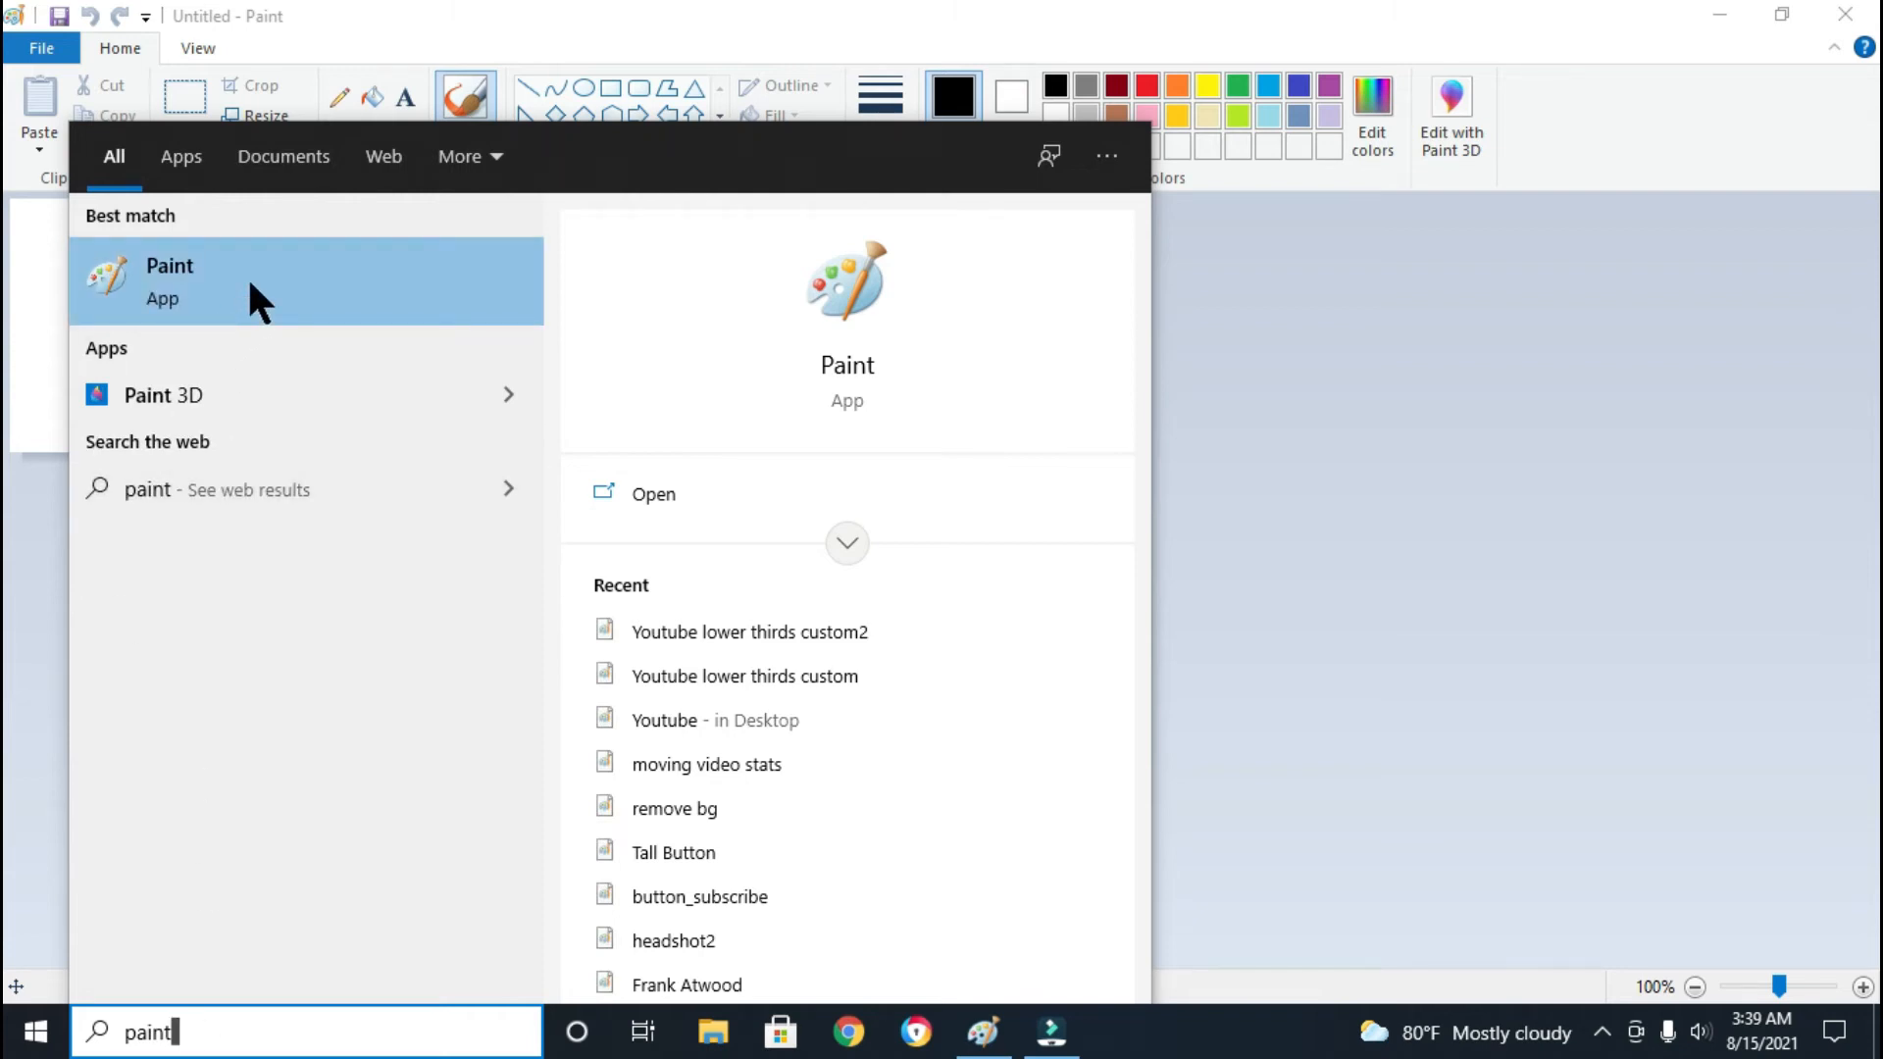
click(1367, 274)
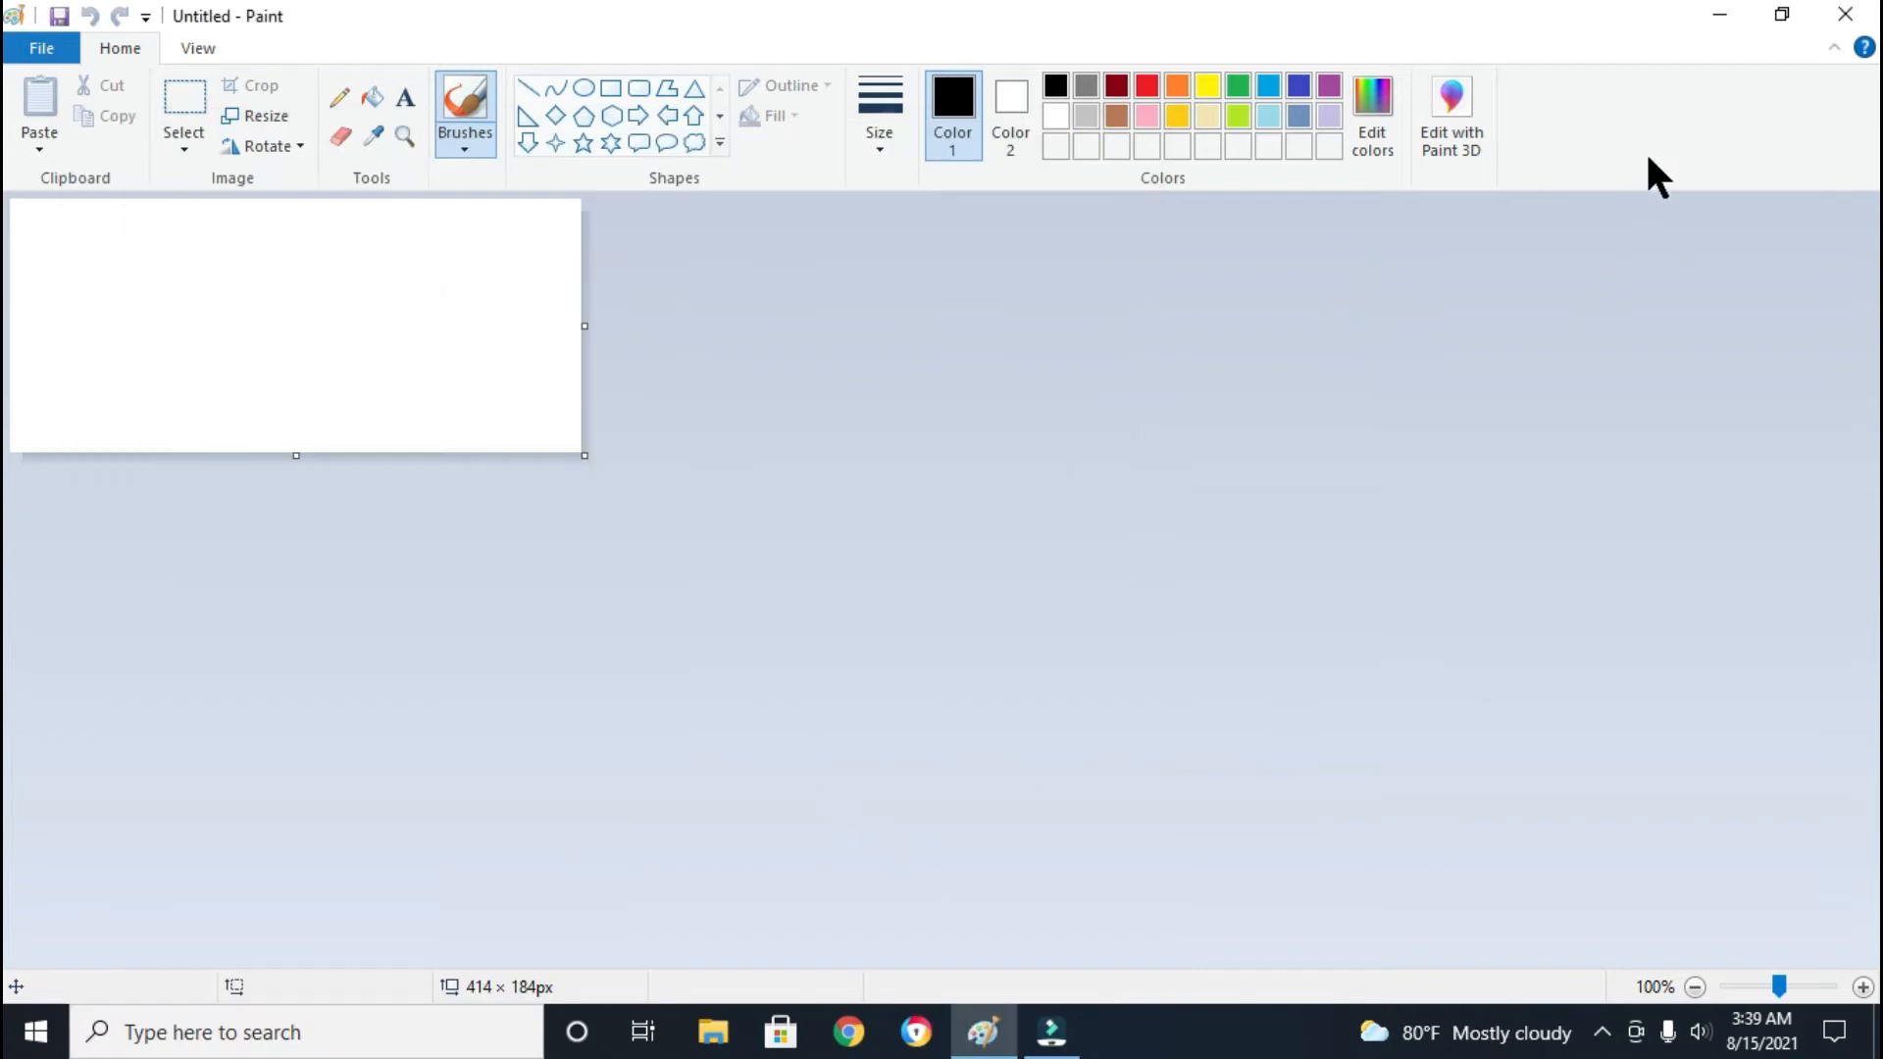
Minimize Paint, view the existing "Youtube lower thirds custom2" image from the desktop, and close the viewer
click(1720, 14)
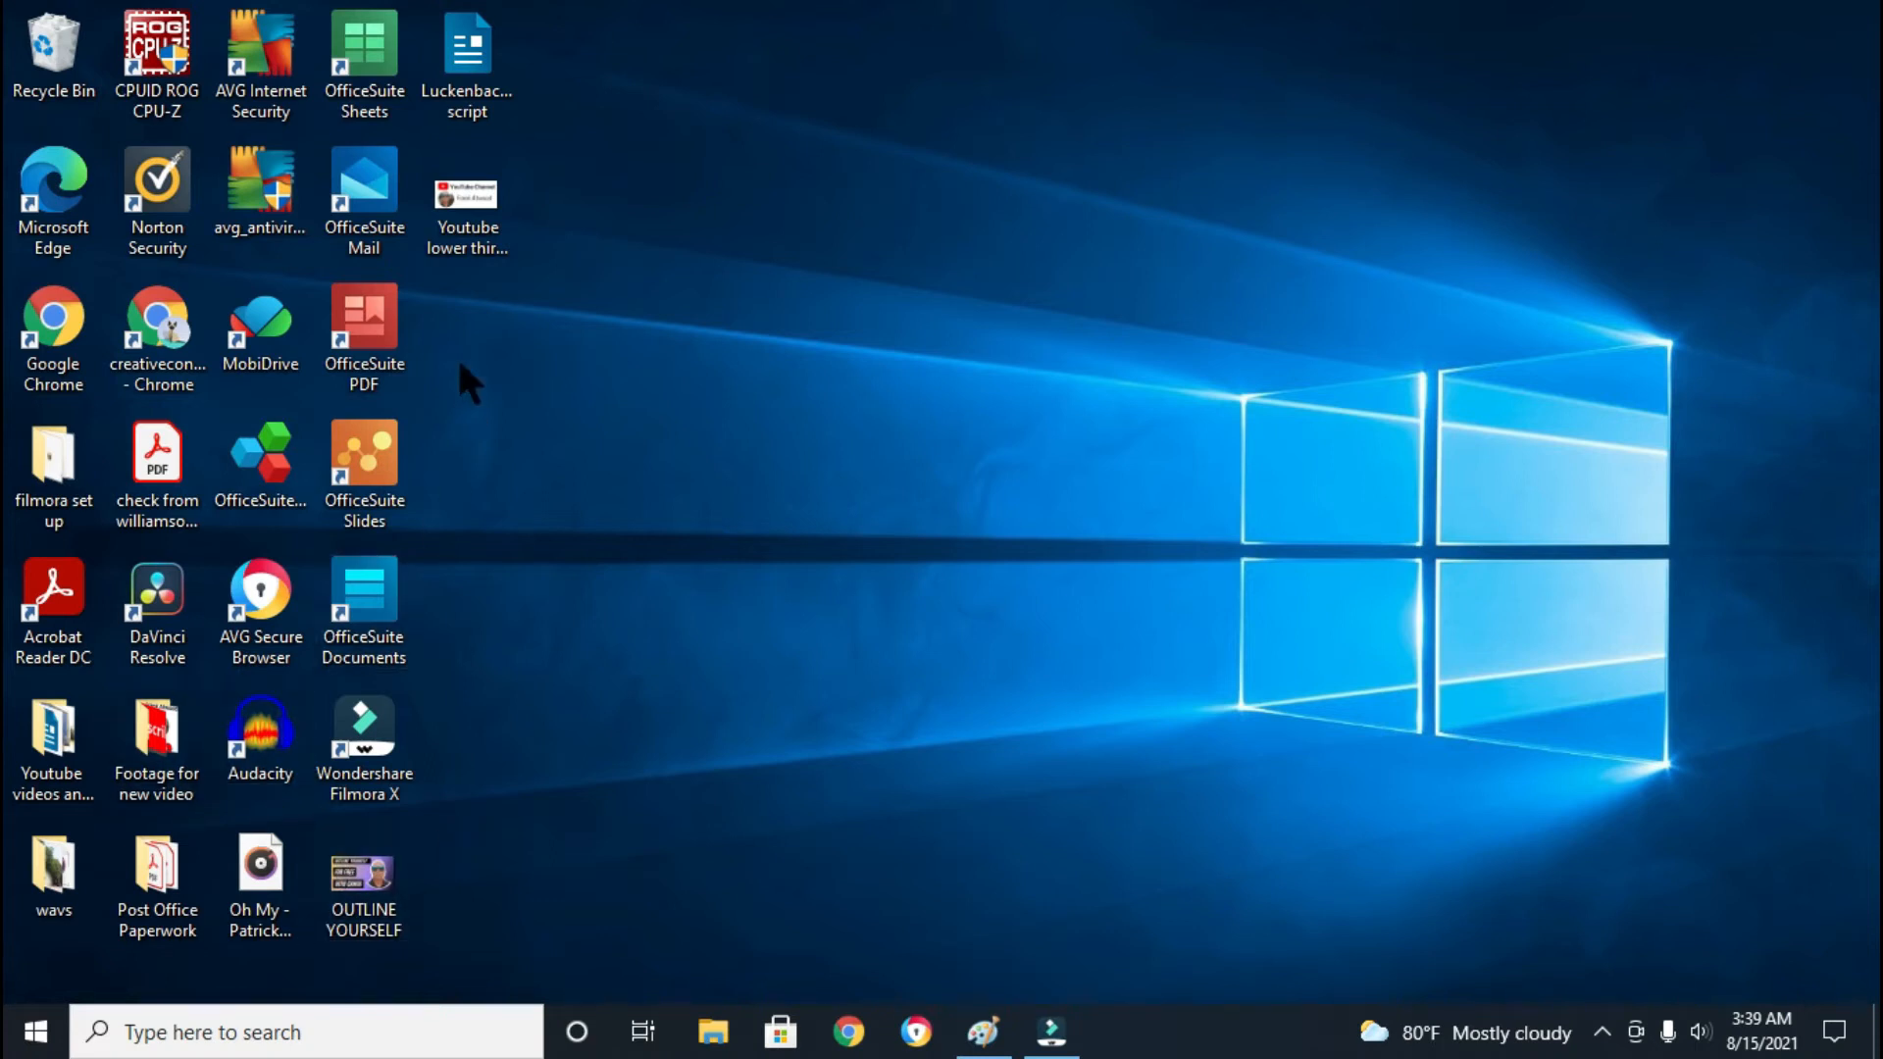
double_click(467, 206)
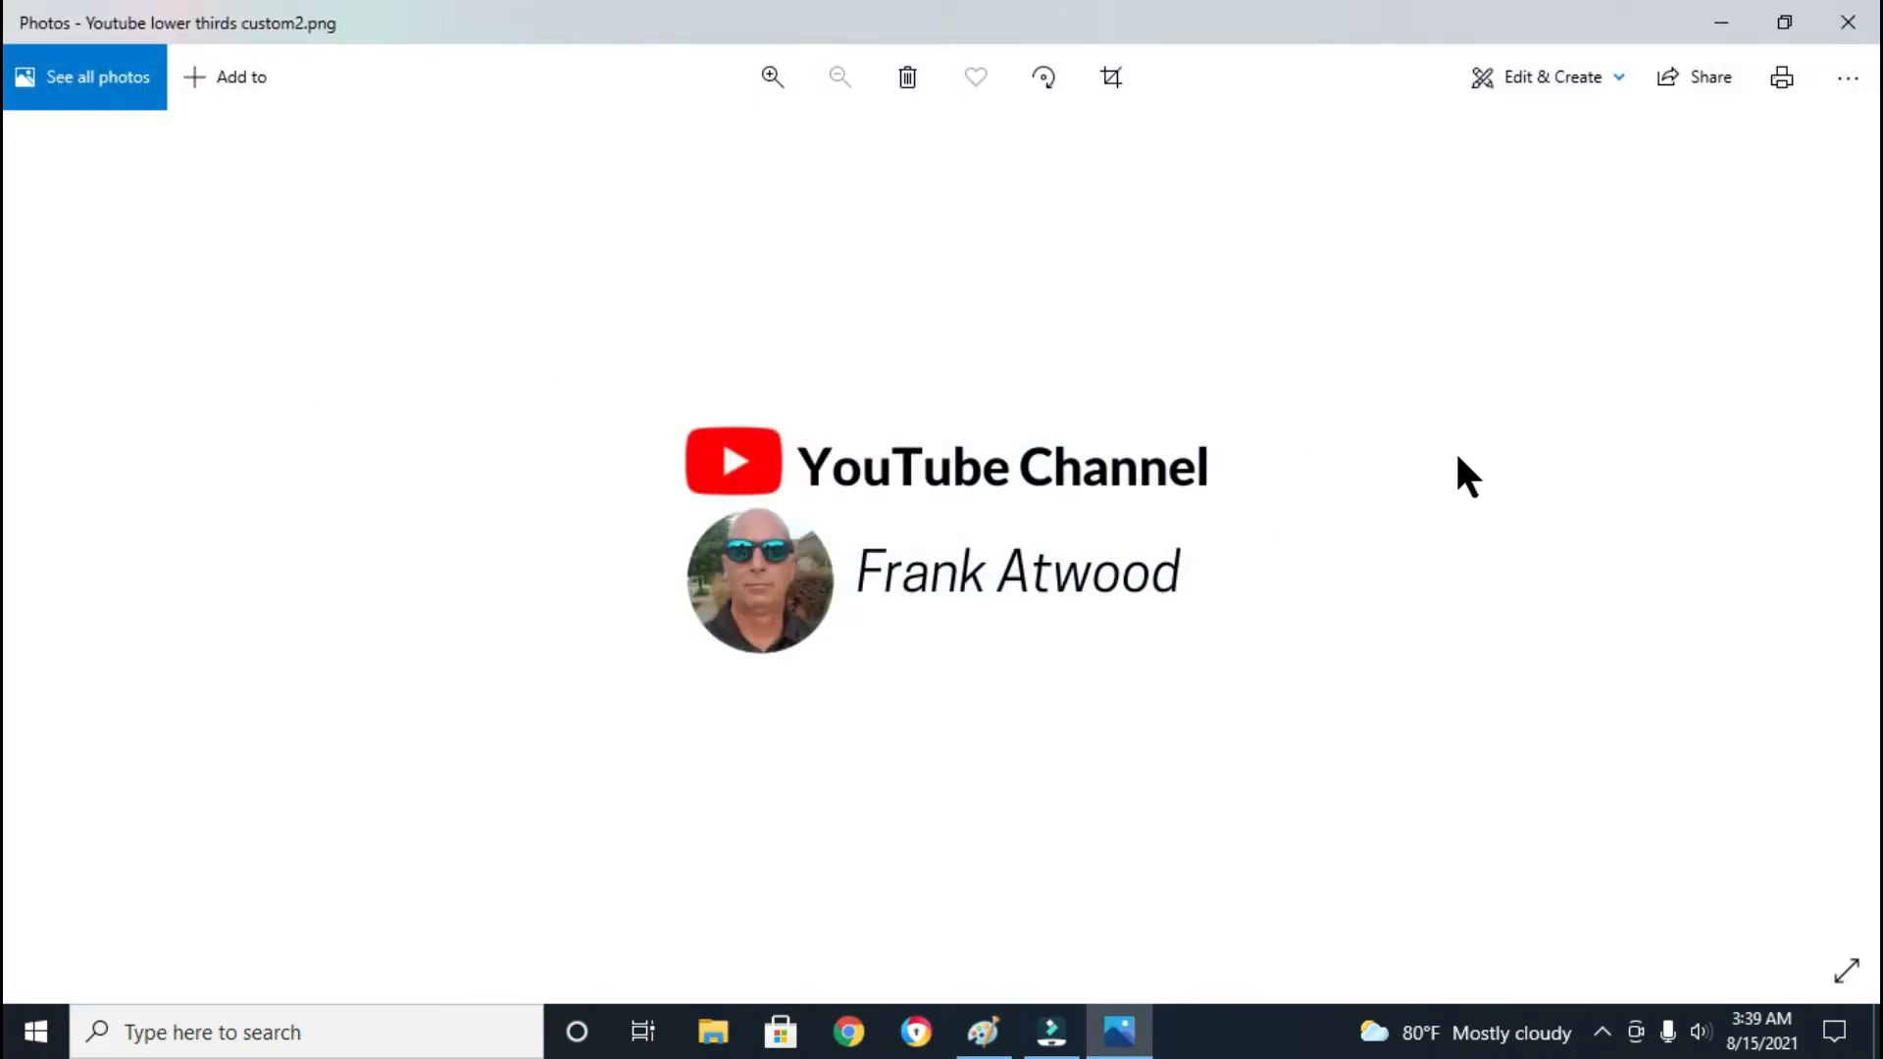
click(1850, 23)
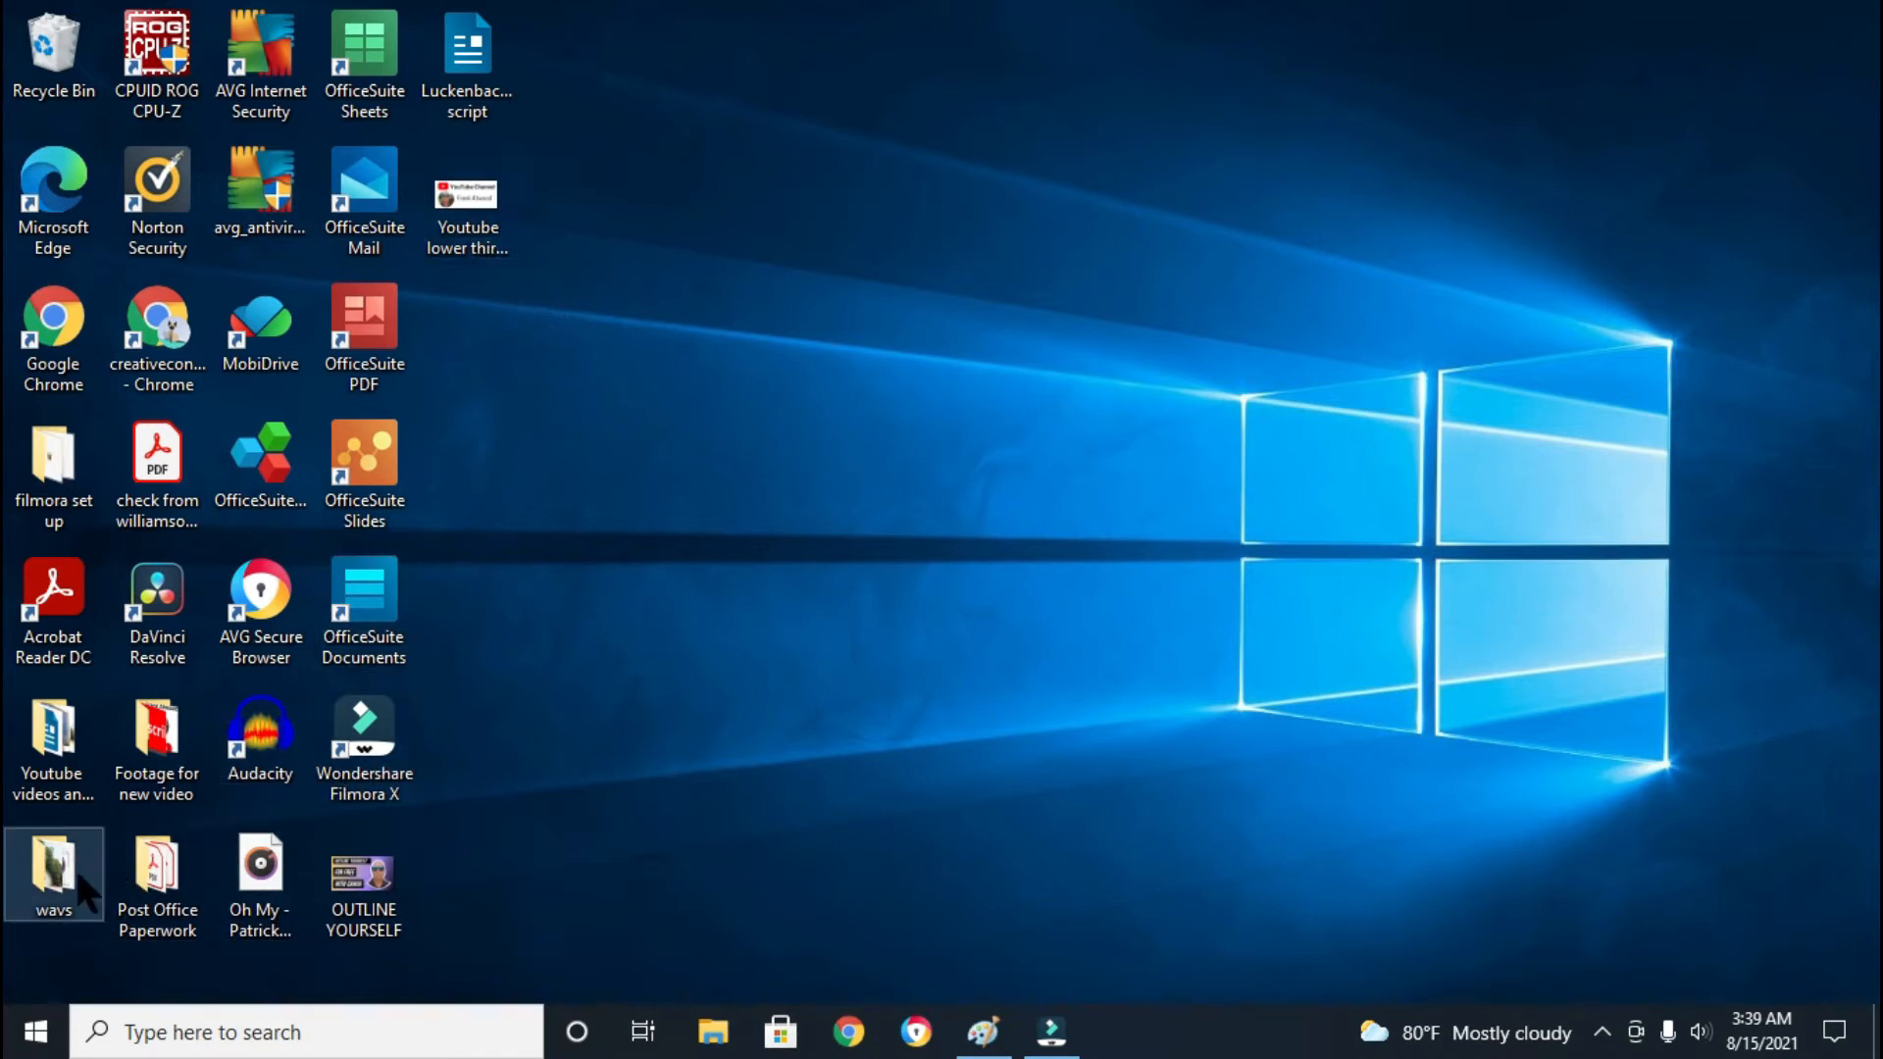
Look through the "Footage for new video" folder, its "New Videos" subfolder and the Desktop folder for the downloaded graphic
double_click(159, 750)
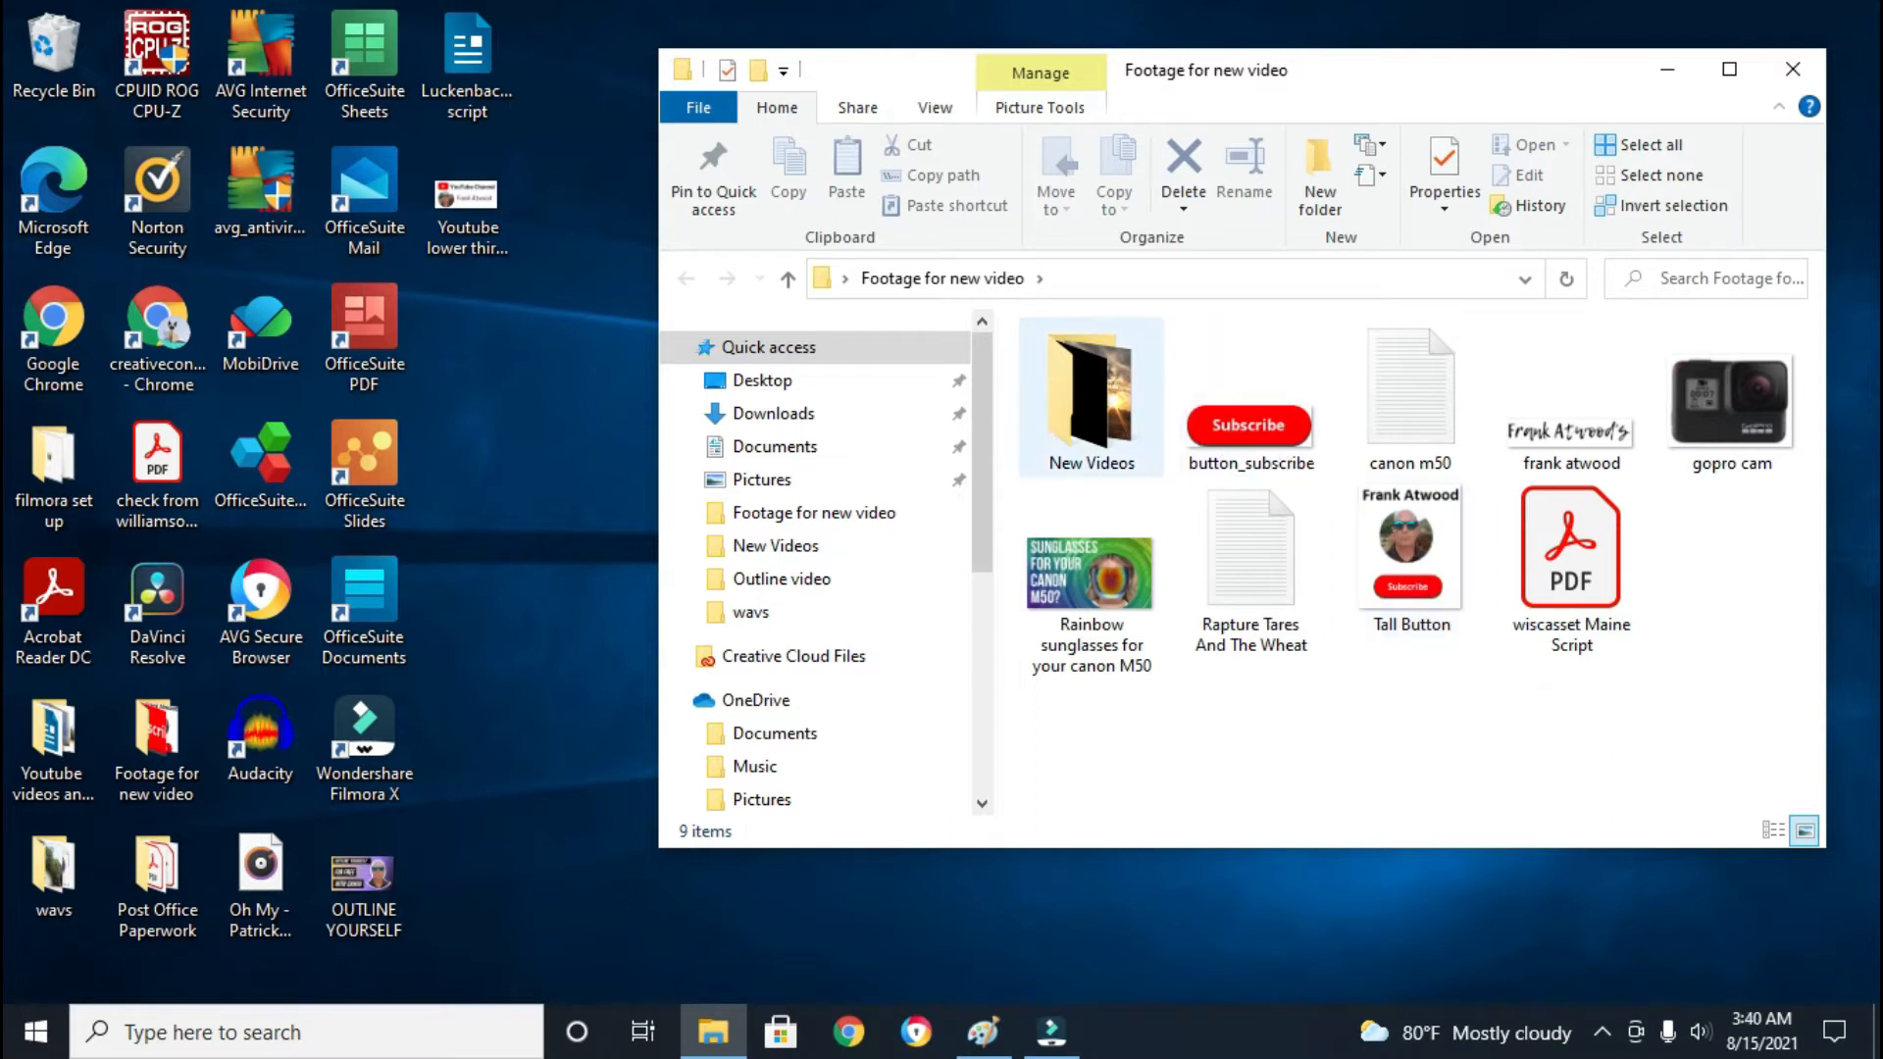
double_click(1090, 402)
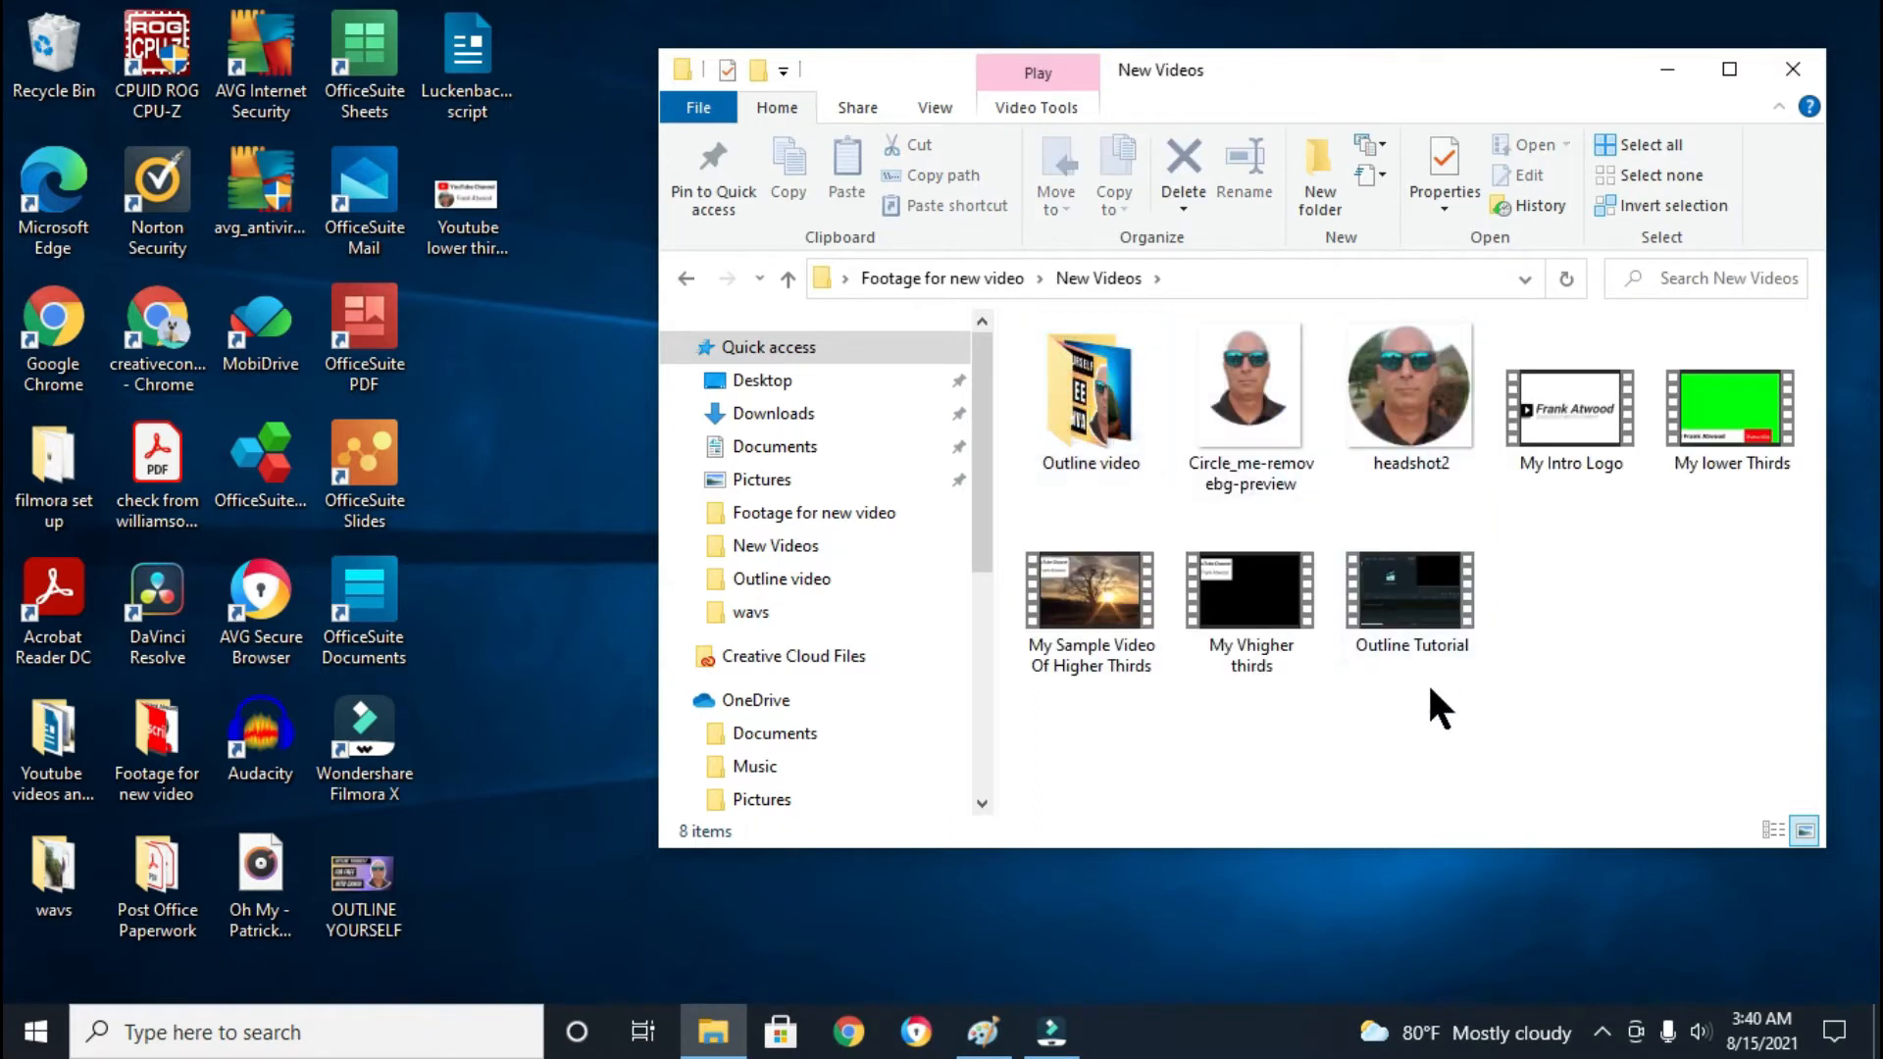
click(786, 277)
click(785, 280)
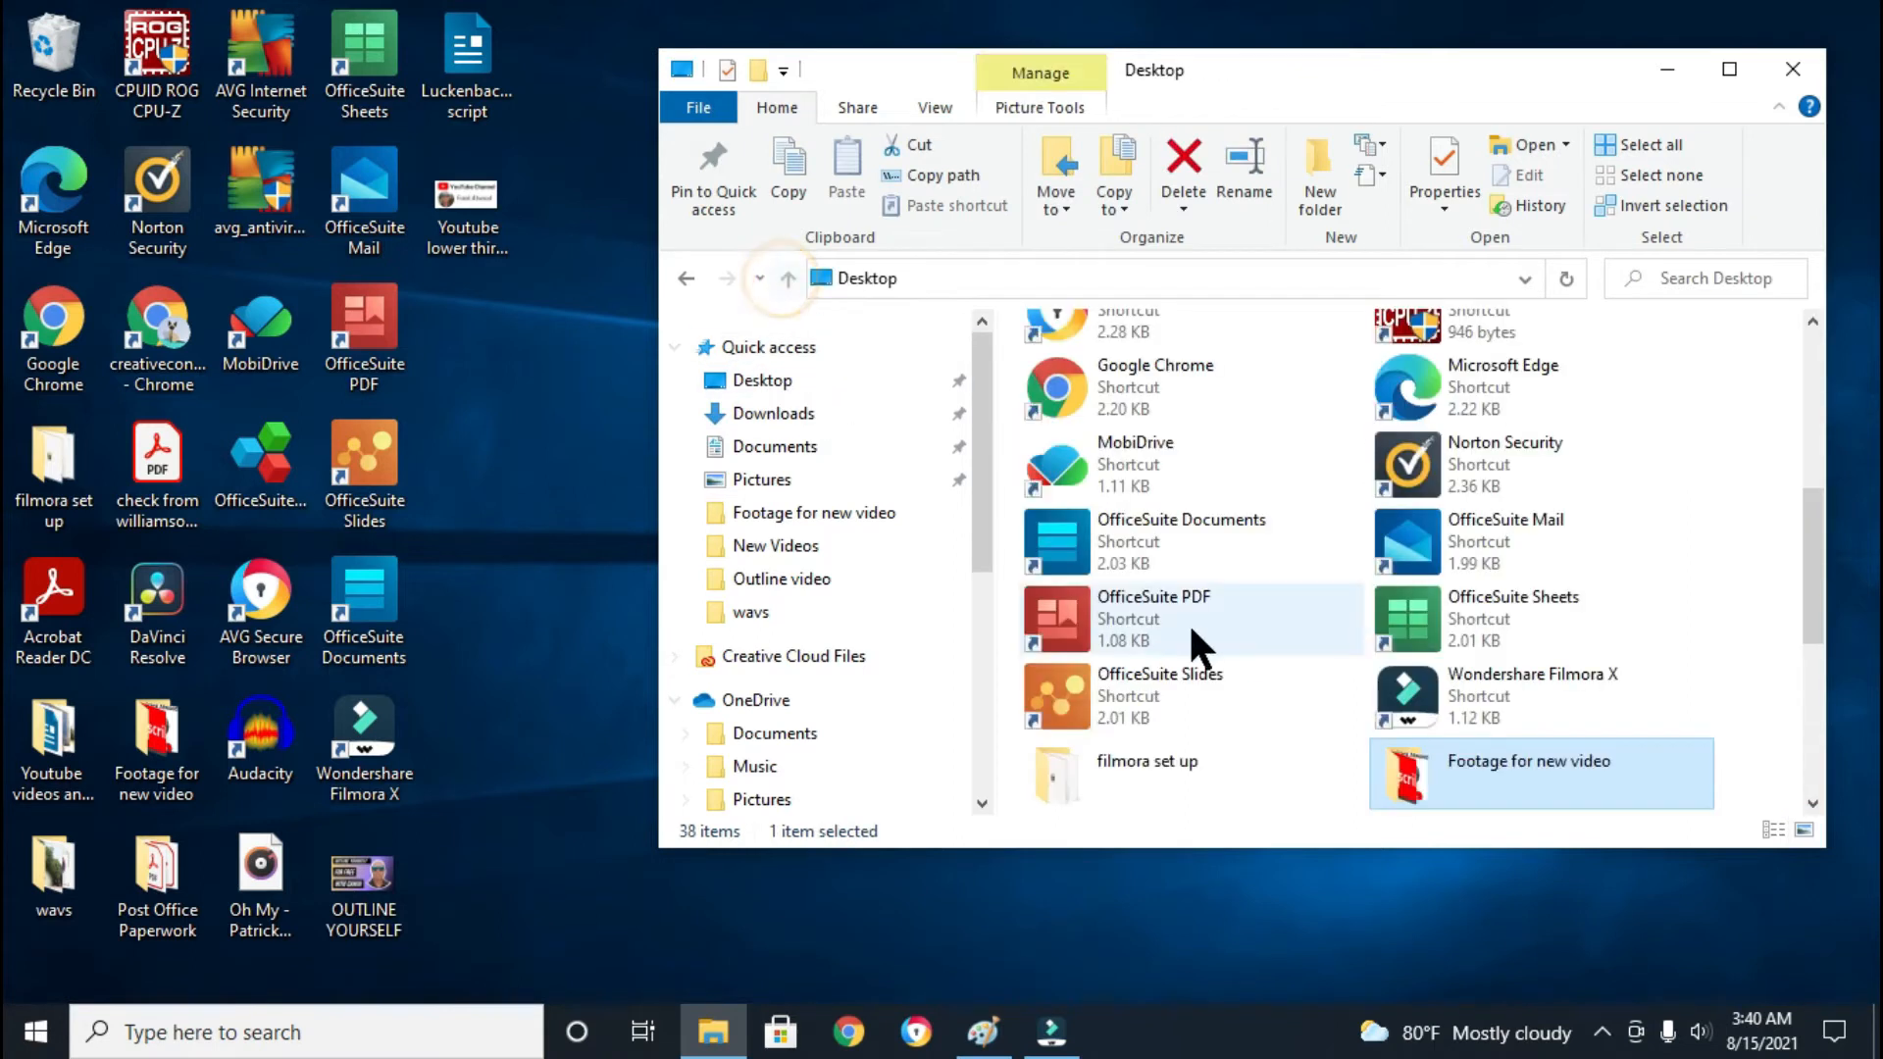
click(169, 878)
double_click(169, 878)
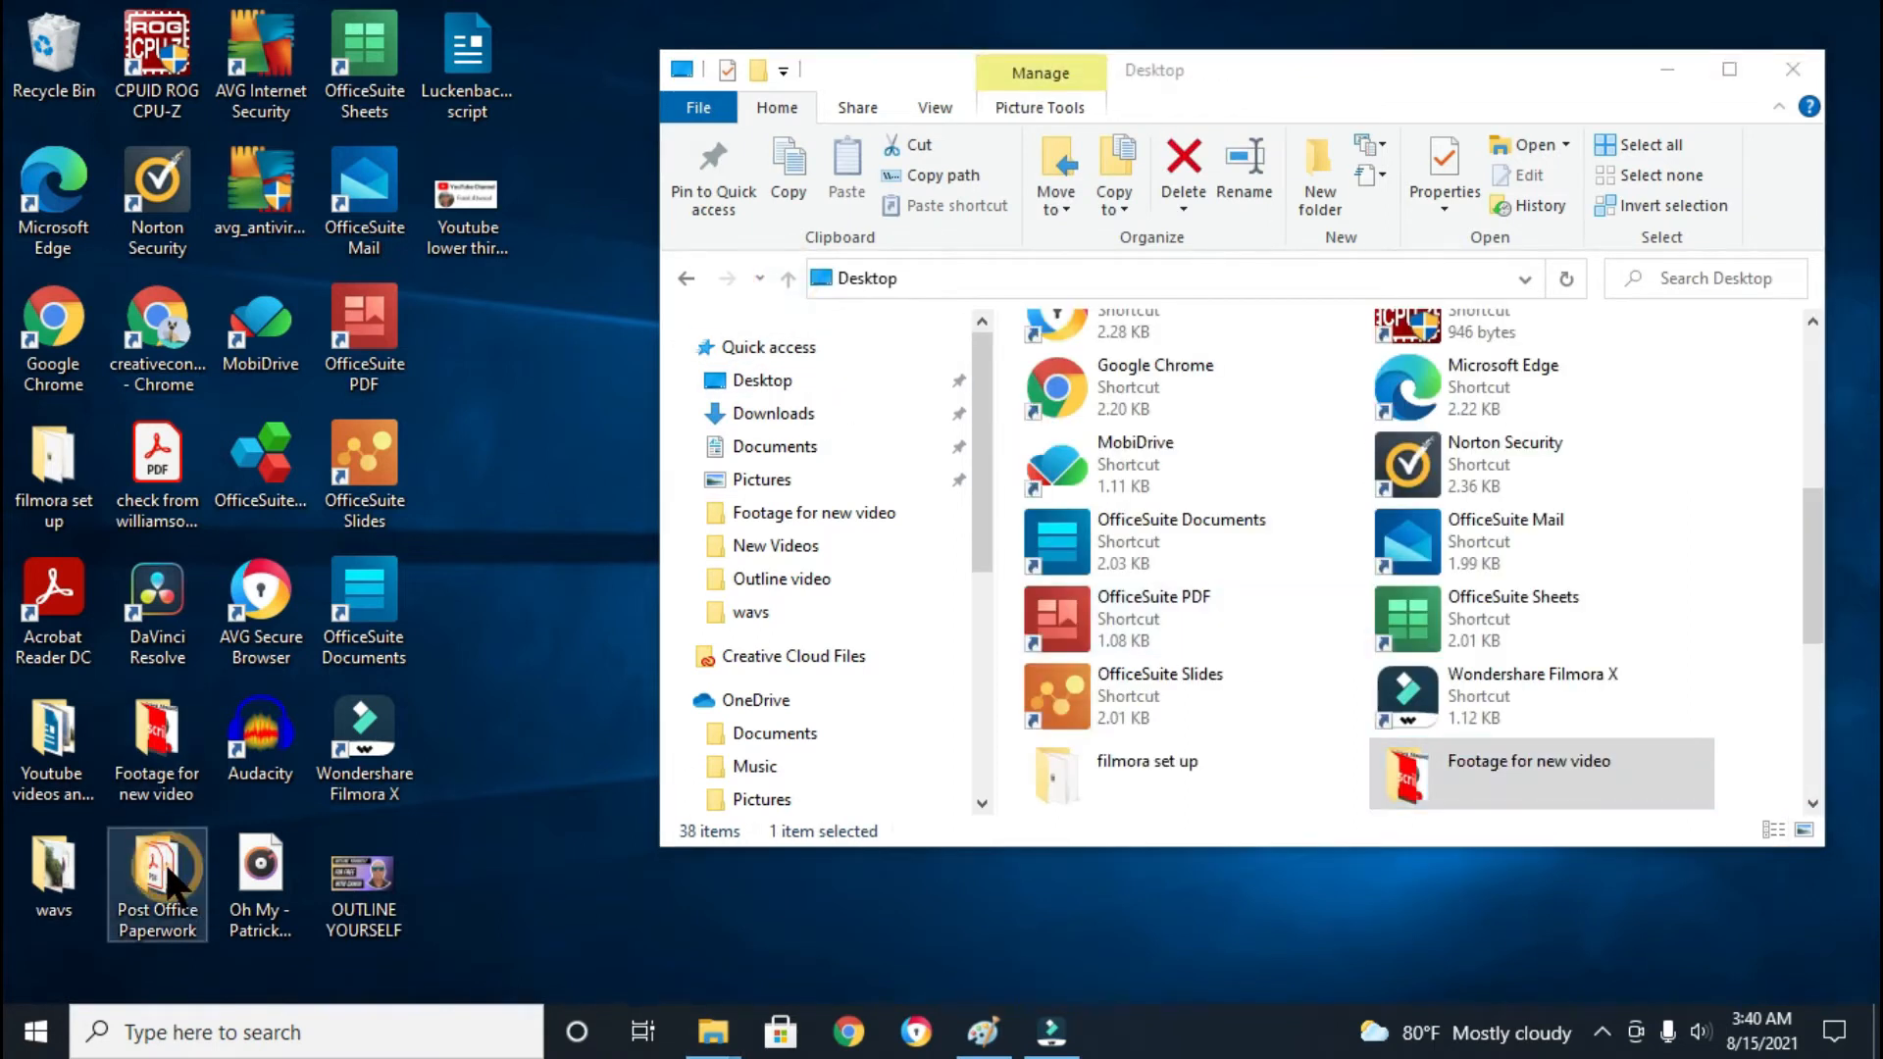
click(1826, 106)
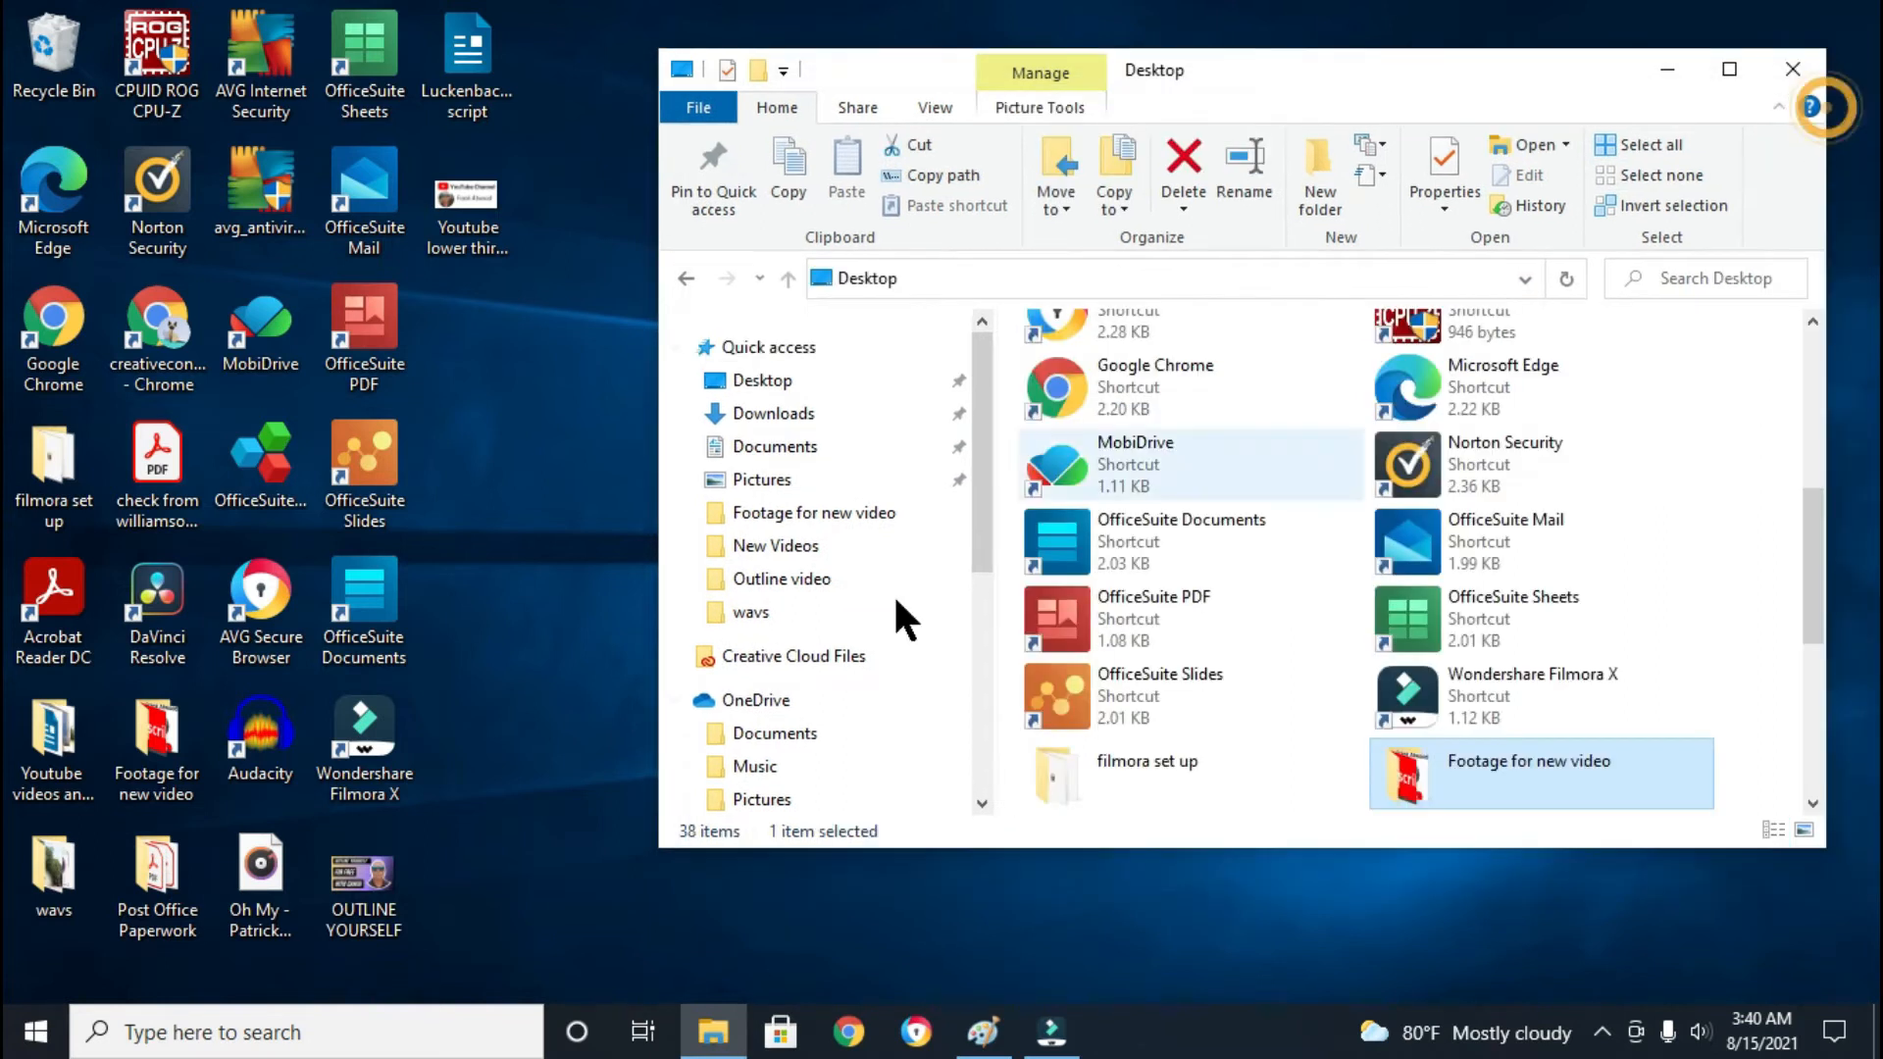
Check the "wavs" and "Youtube videos and Stuff" folders for the downloaded graphic, and close all folder windows
click(71, 888)
double_click(71, 888)
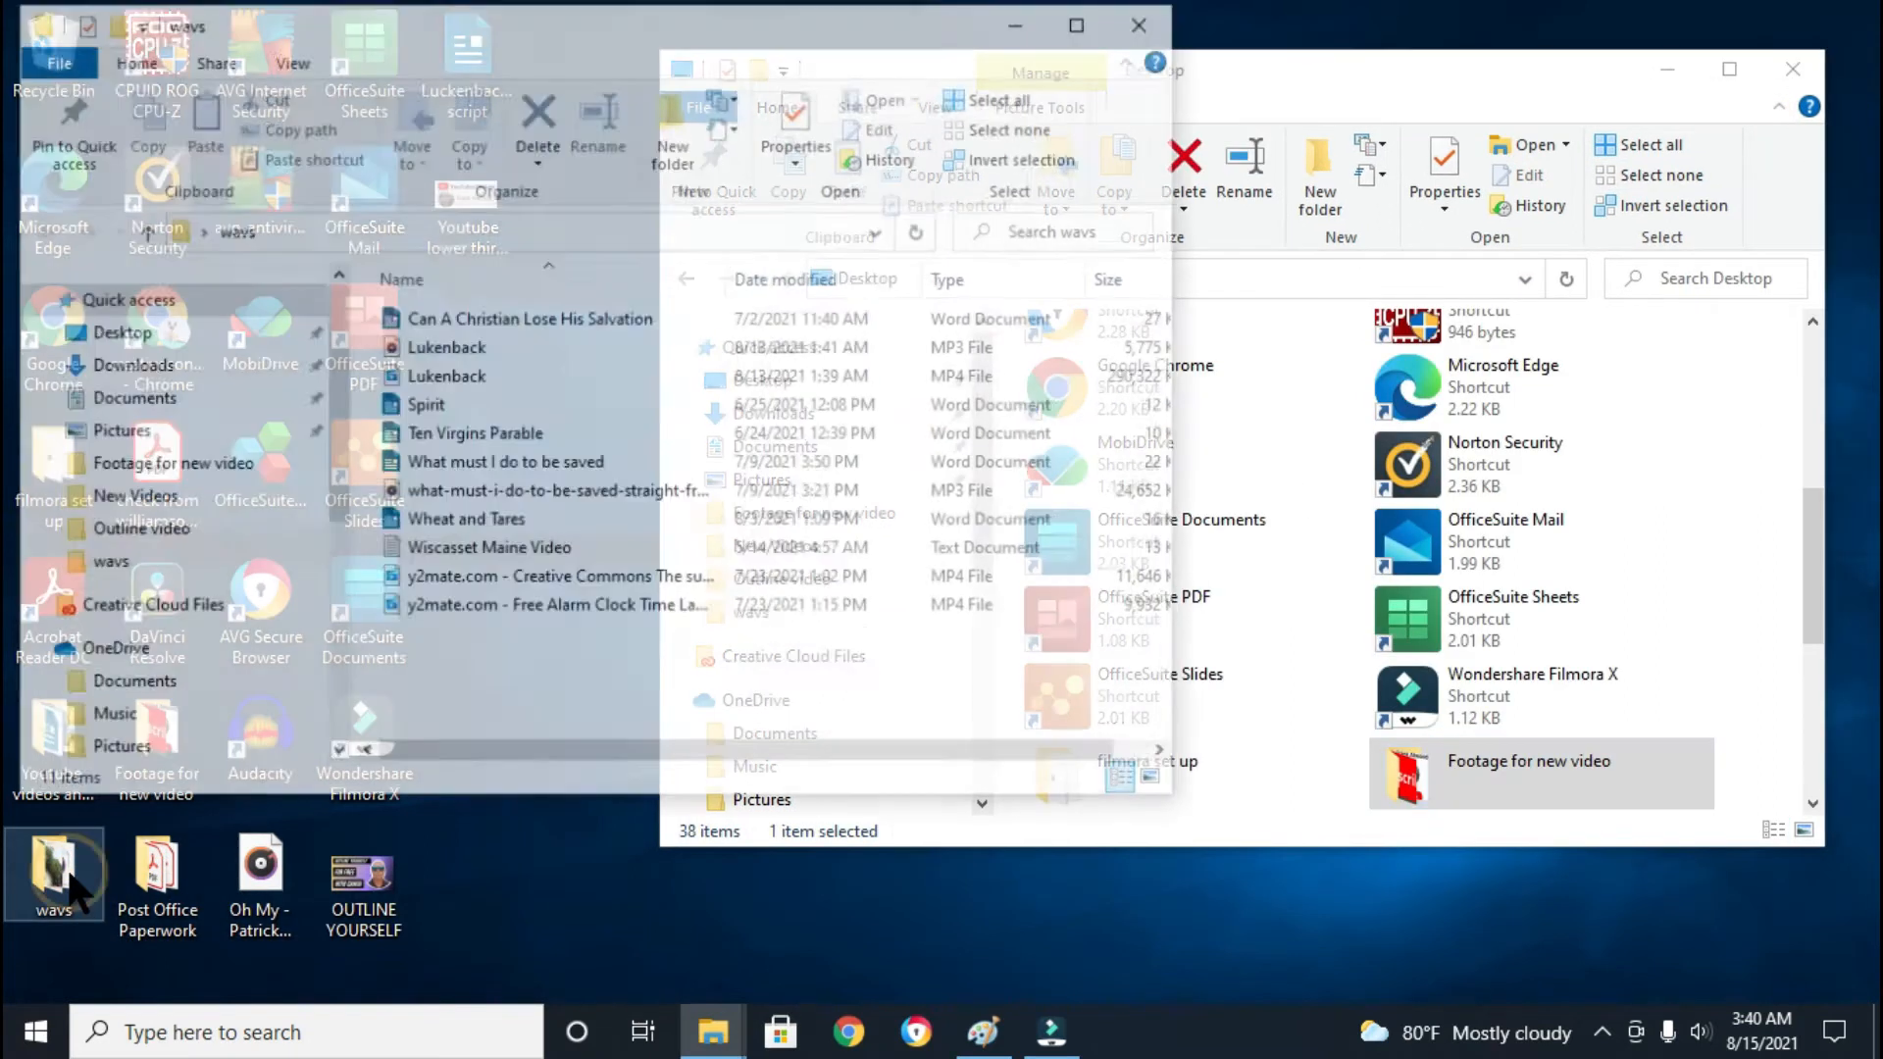
click(1148, 29)
click(57, 751)
double_click(57, 750)
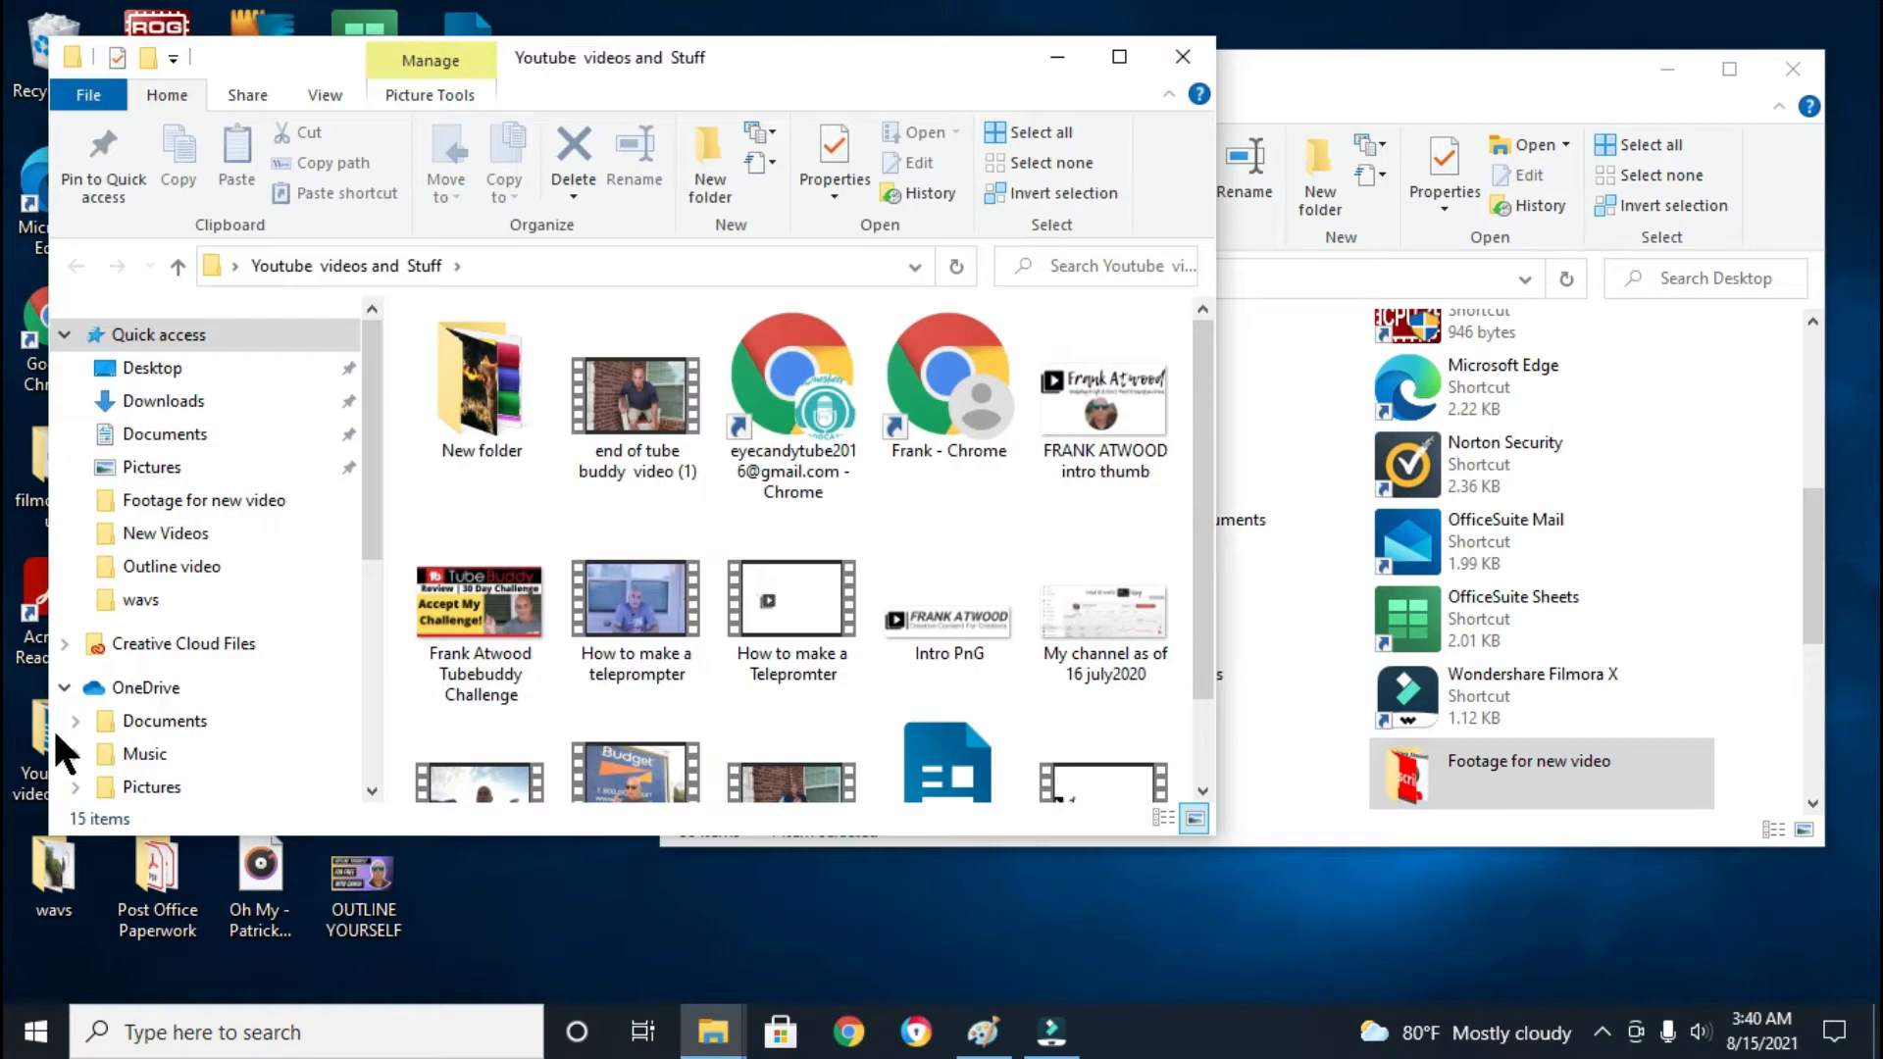
scroll(956, 527, down, 1)
scroll(928, 557, up, 1)
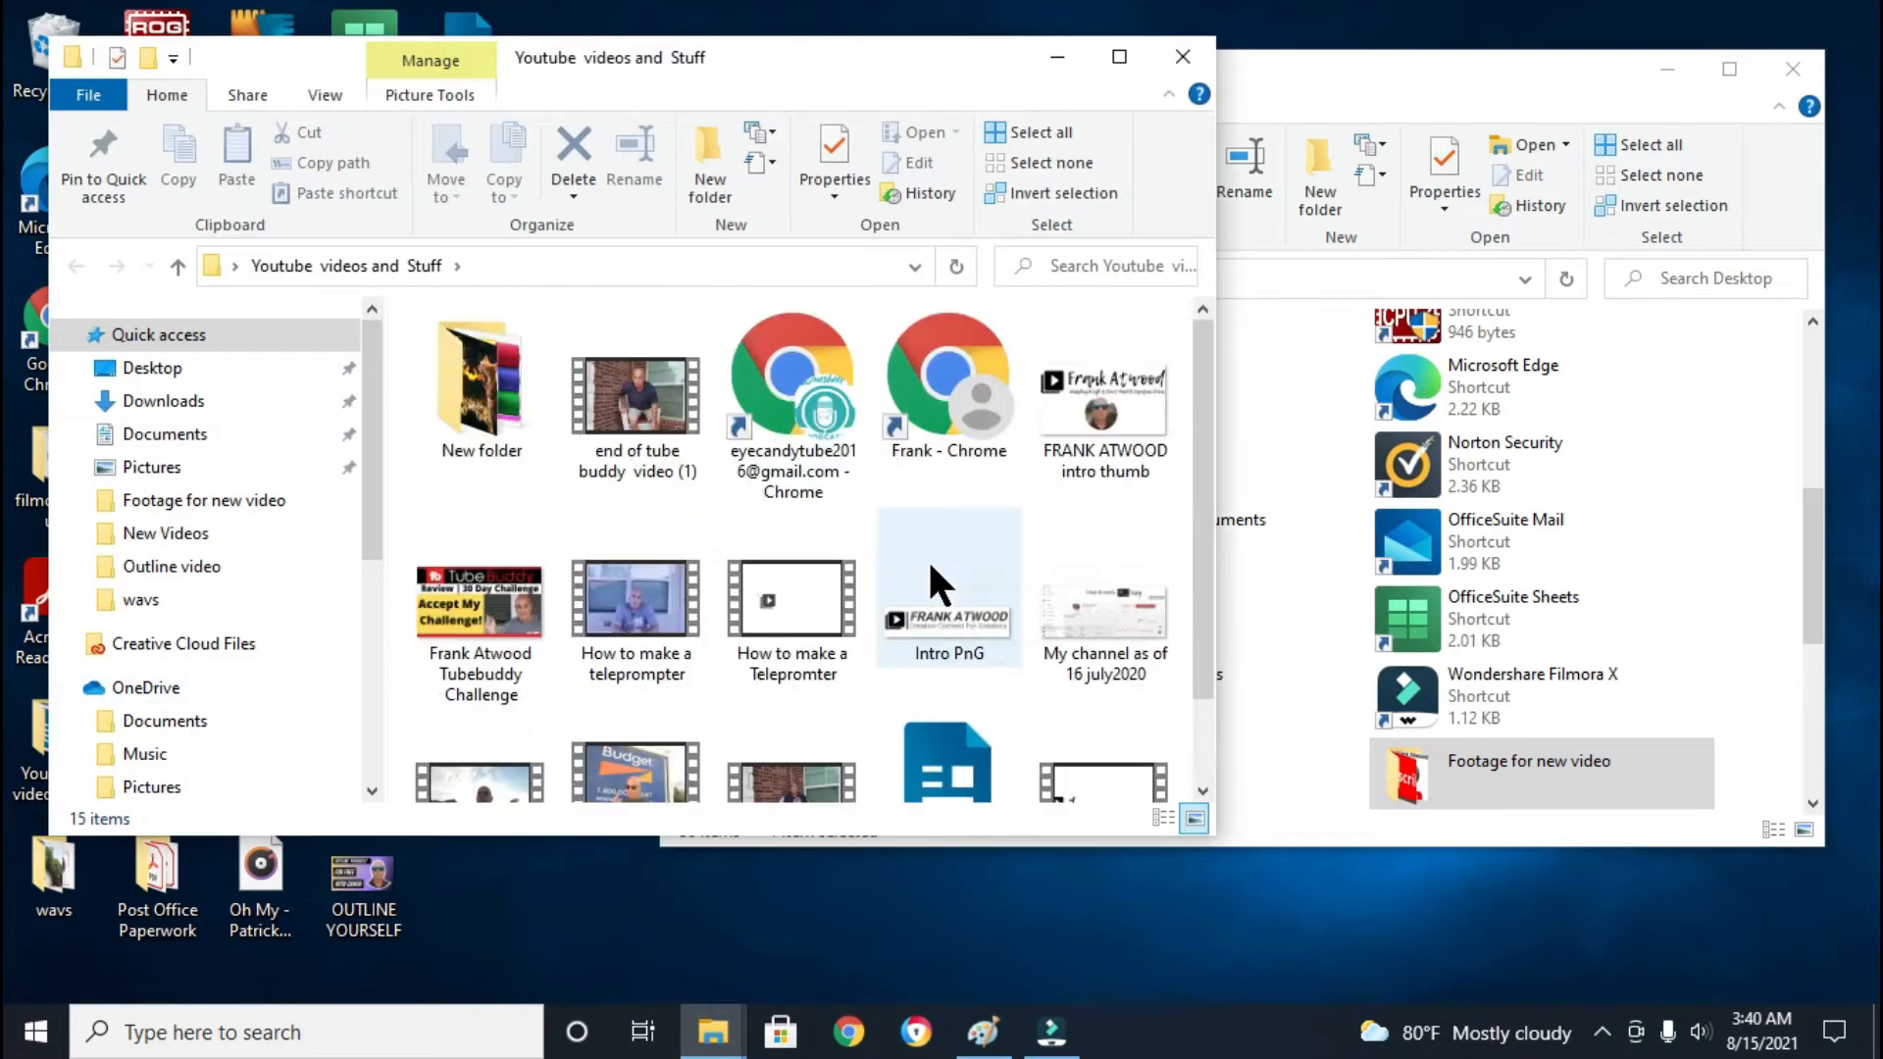
click(1183, 56)
click(1791, 69)
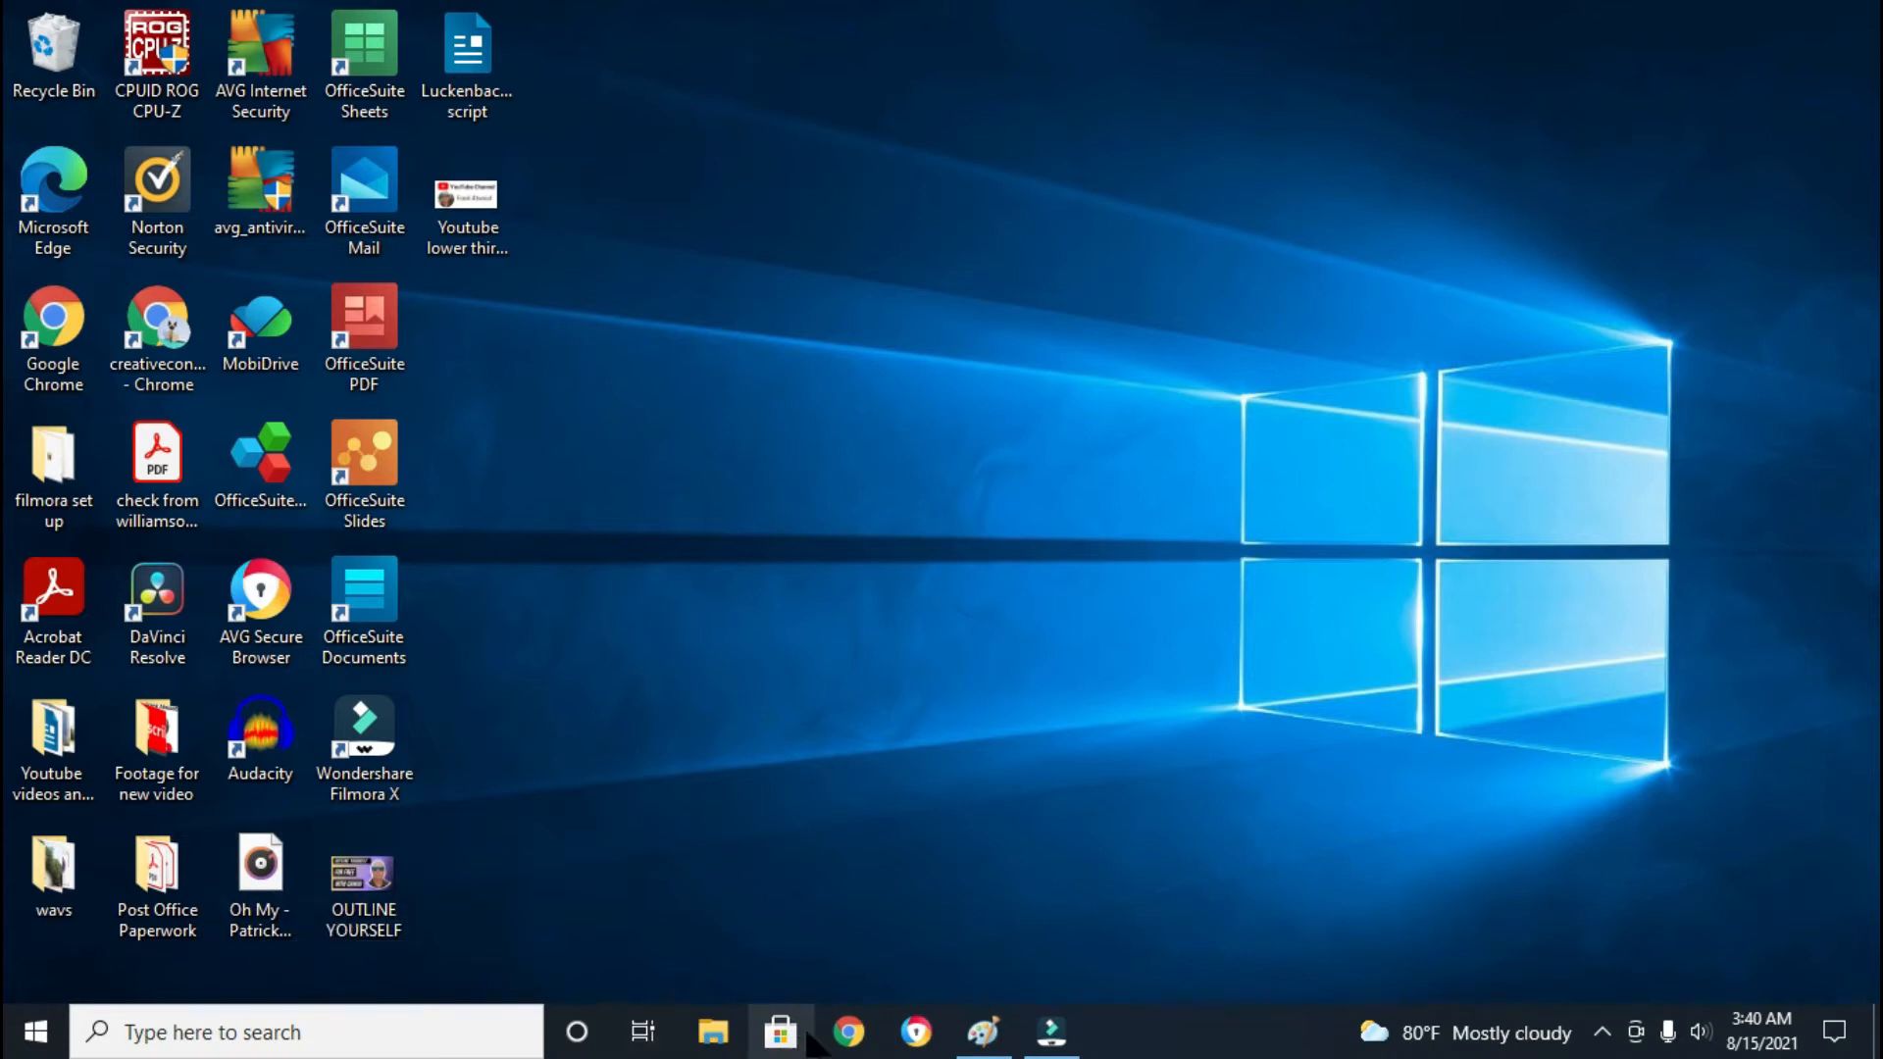
Switch to Chrome, view its download list, and show "Yoututbe Custom Higher Thirds.png" in its folder
click(851, 1032)
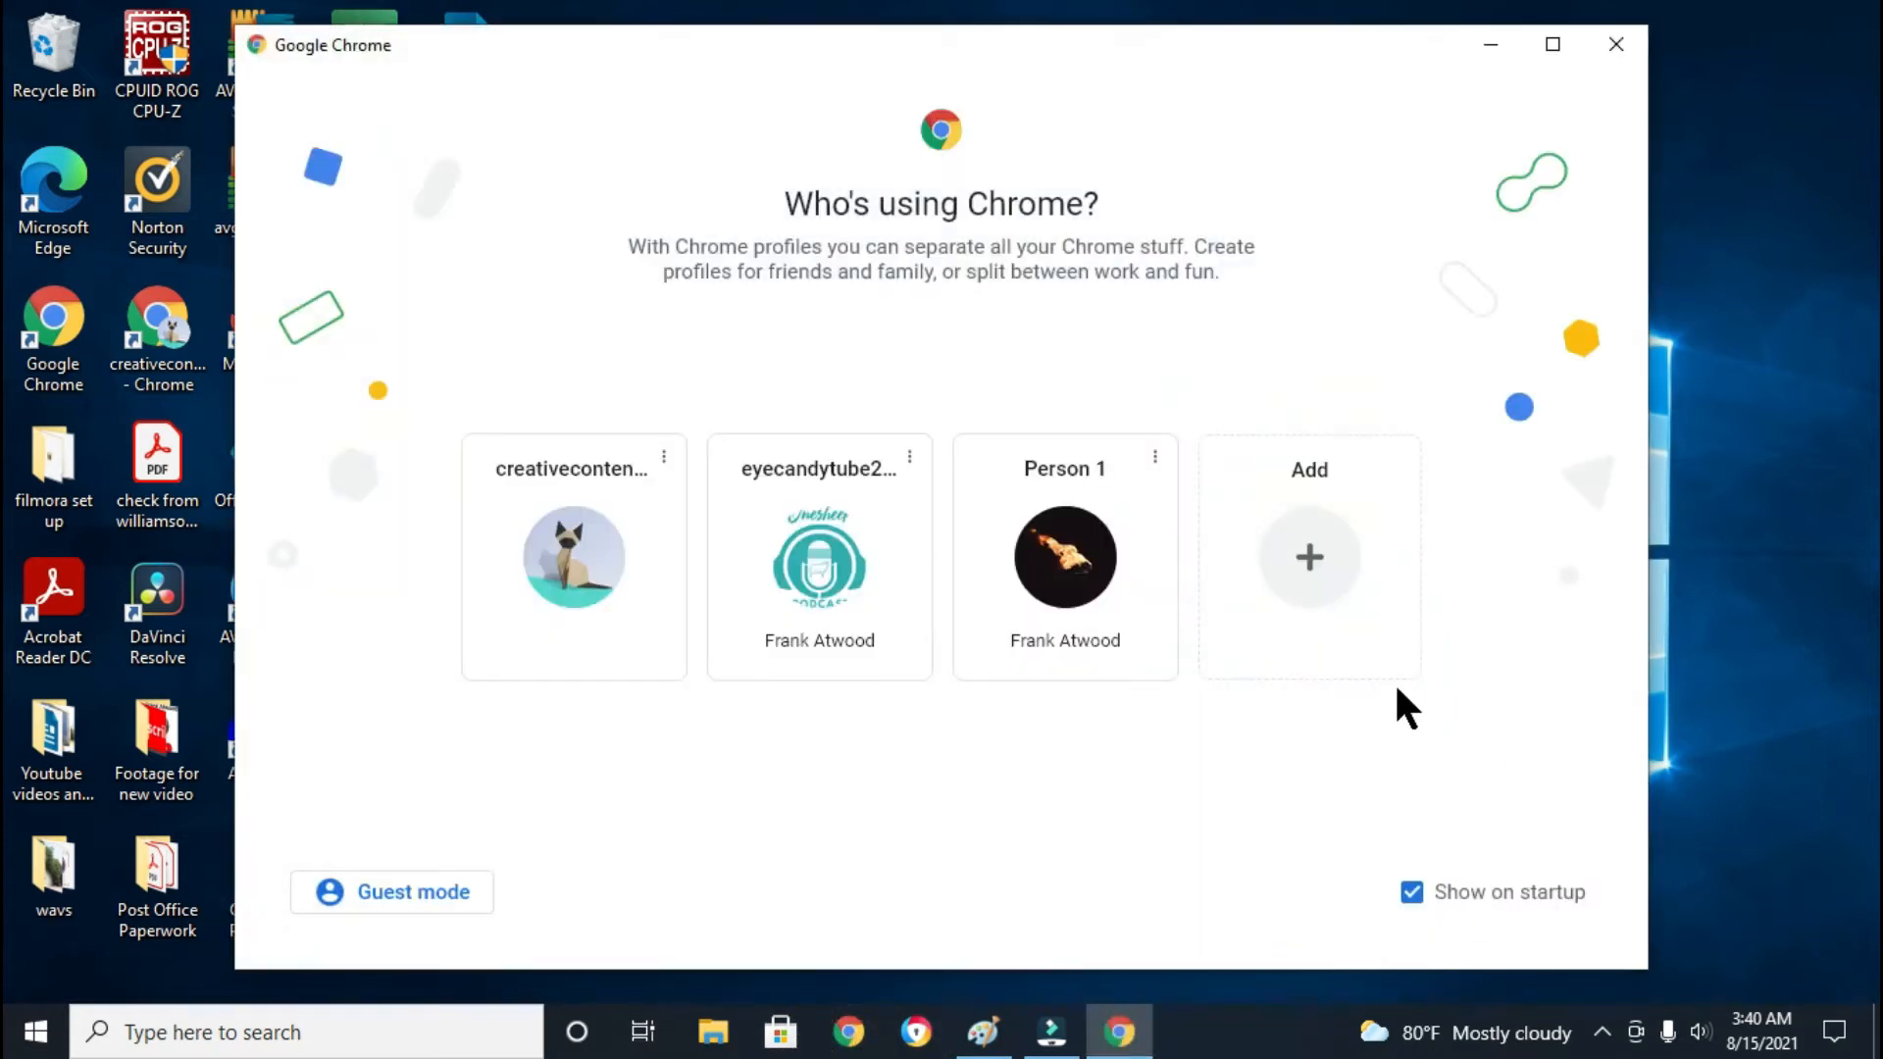
click(1144, 597)
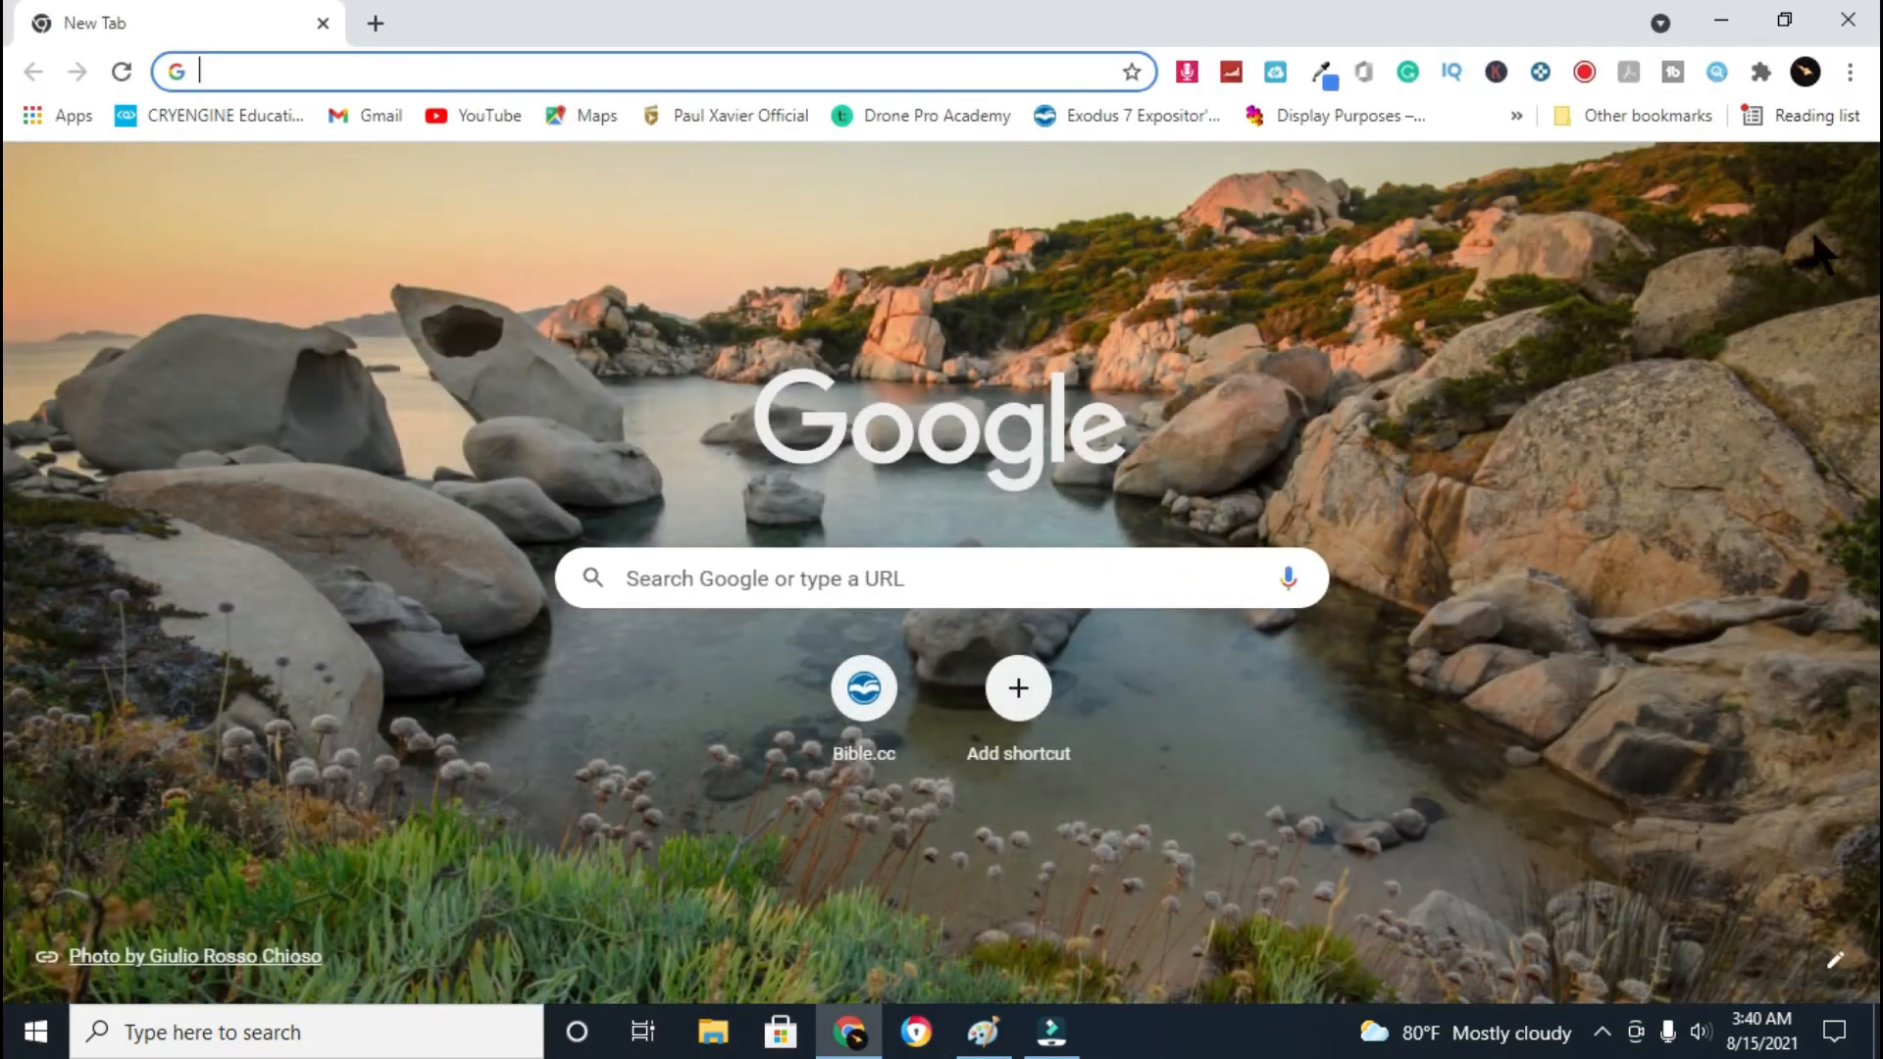
click(1850, 72)
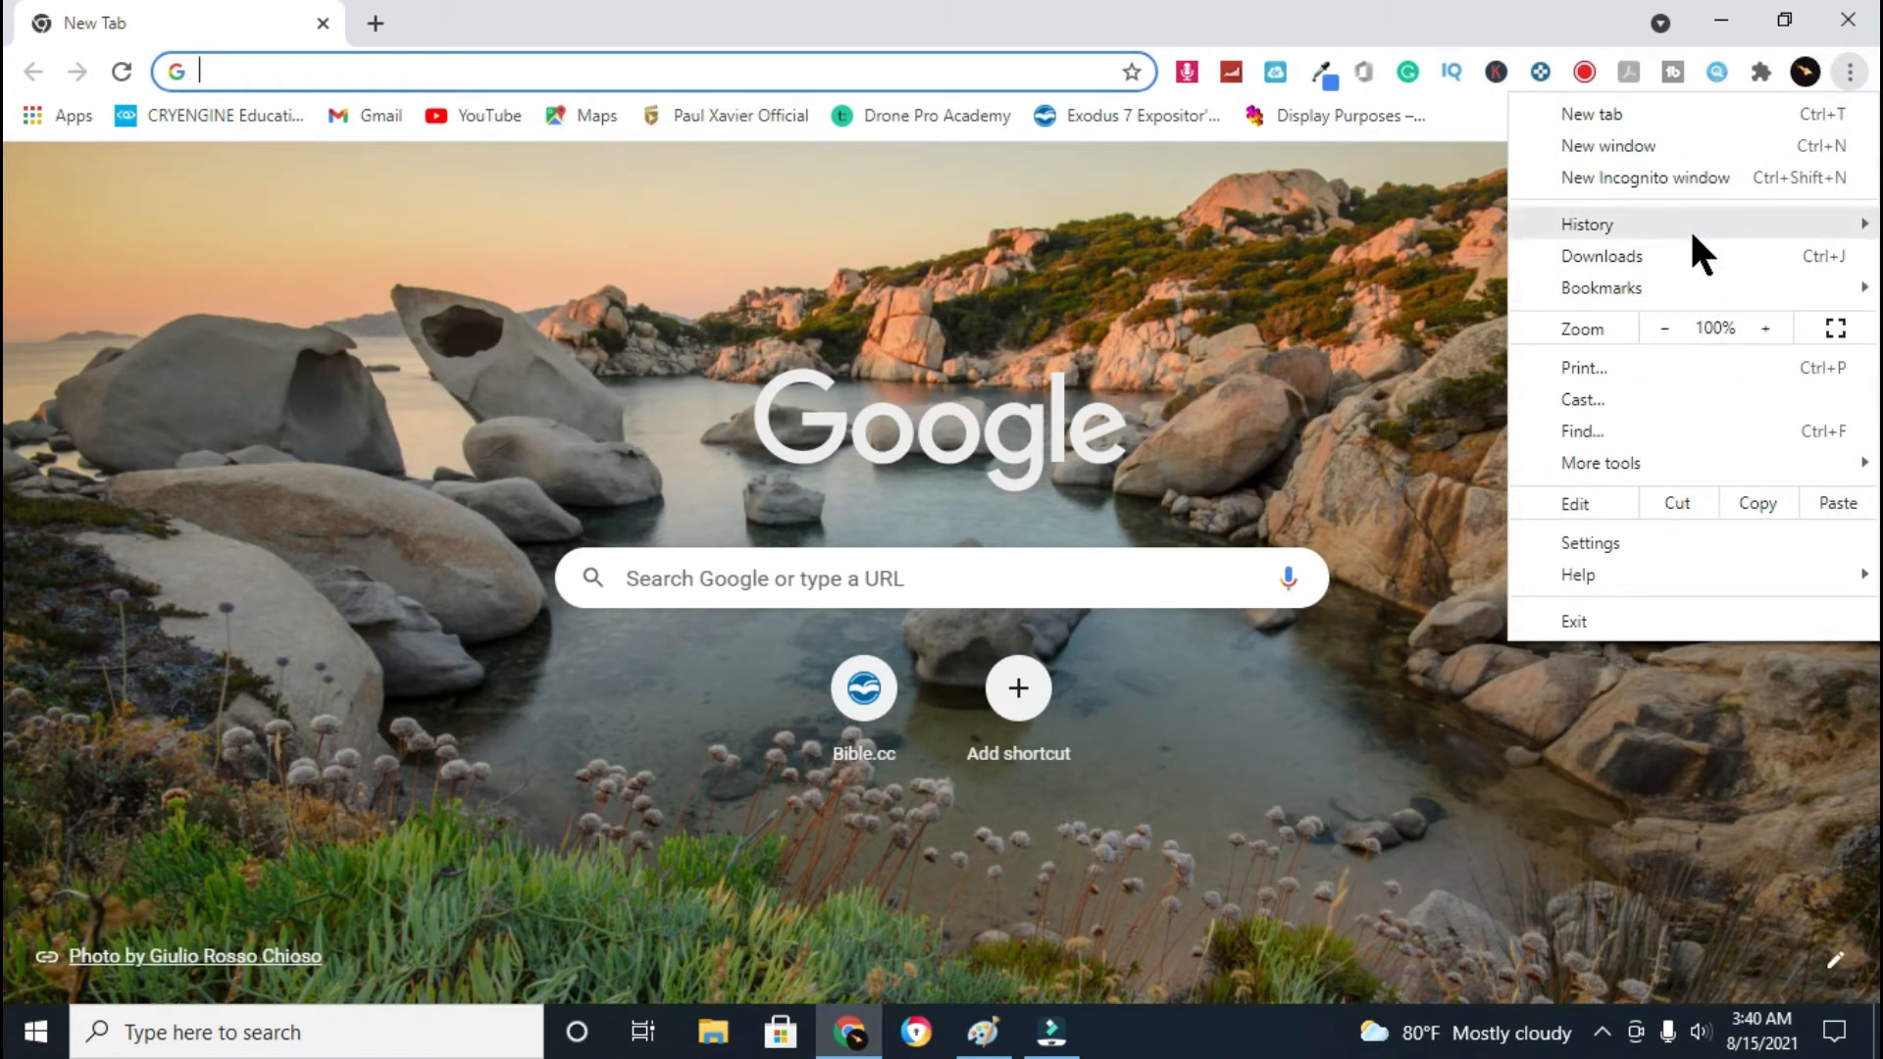
click(1689, 265)
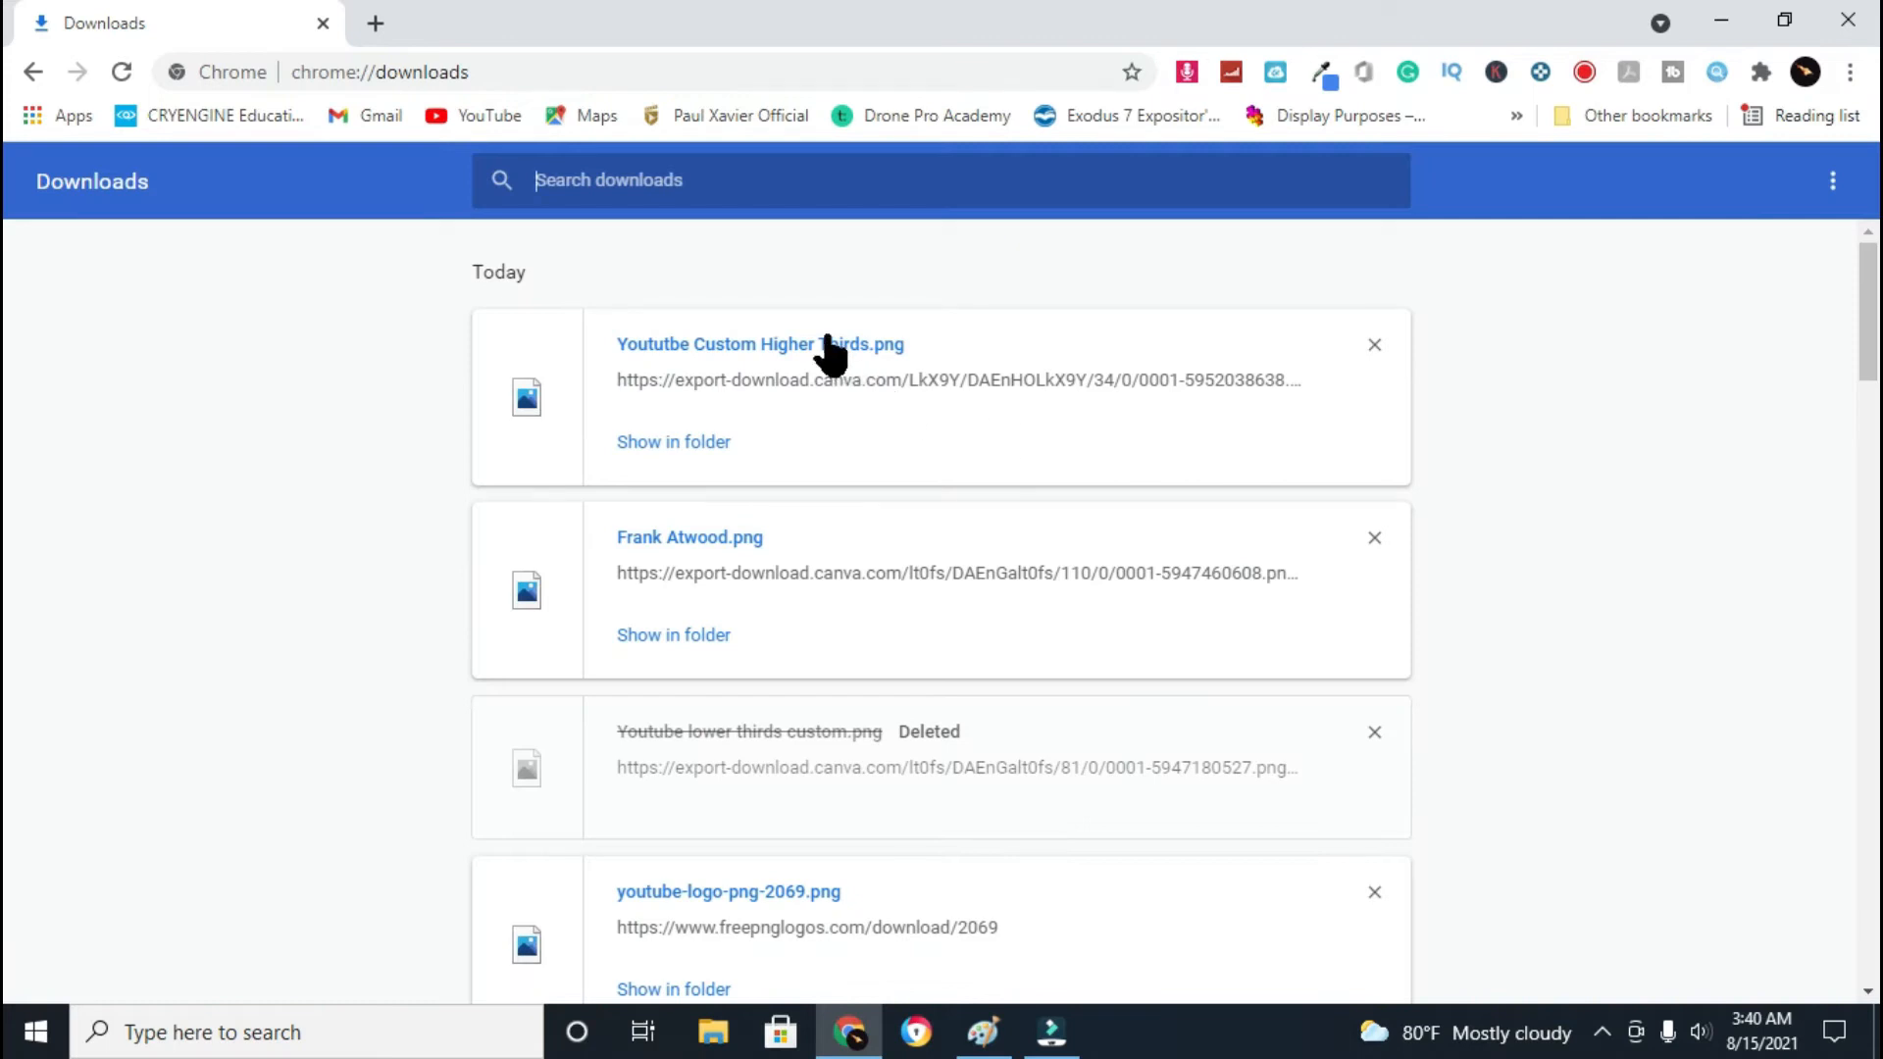
click(704, 441)
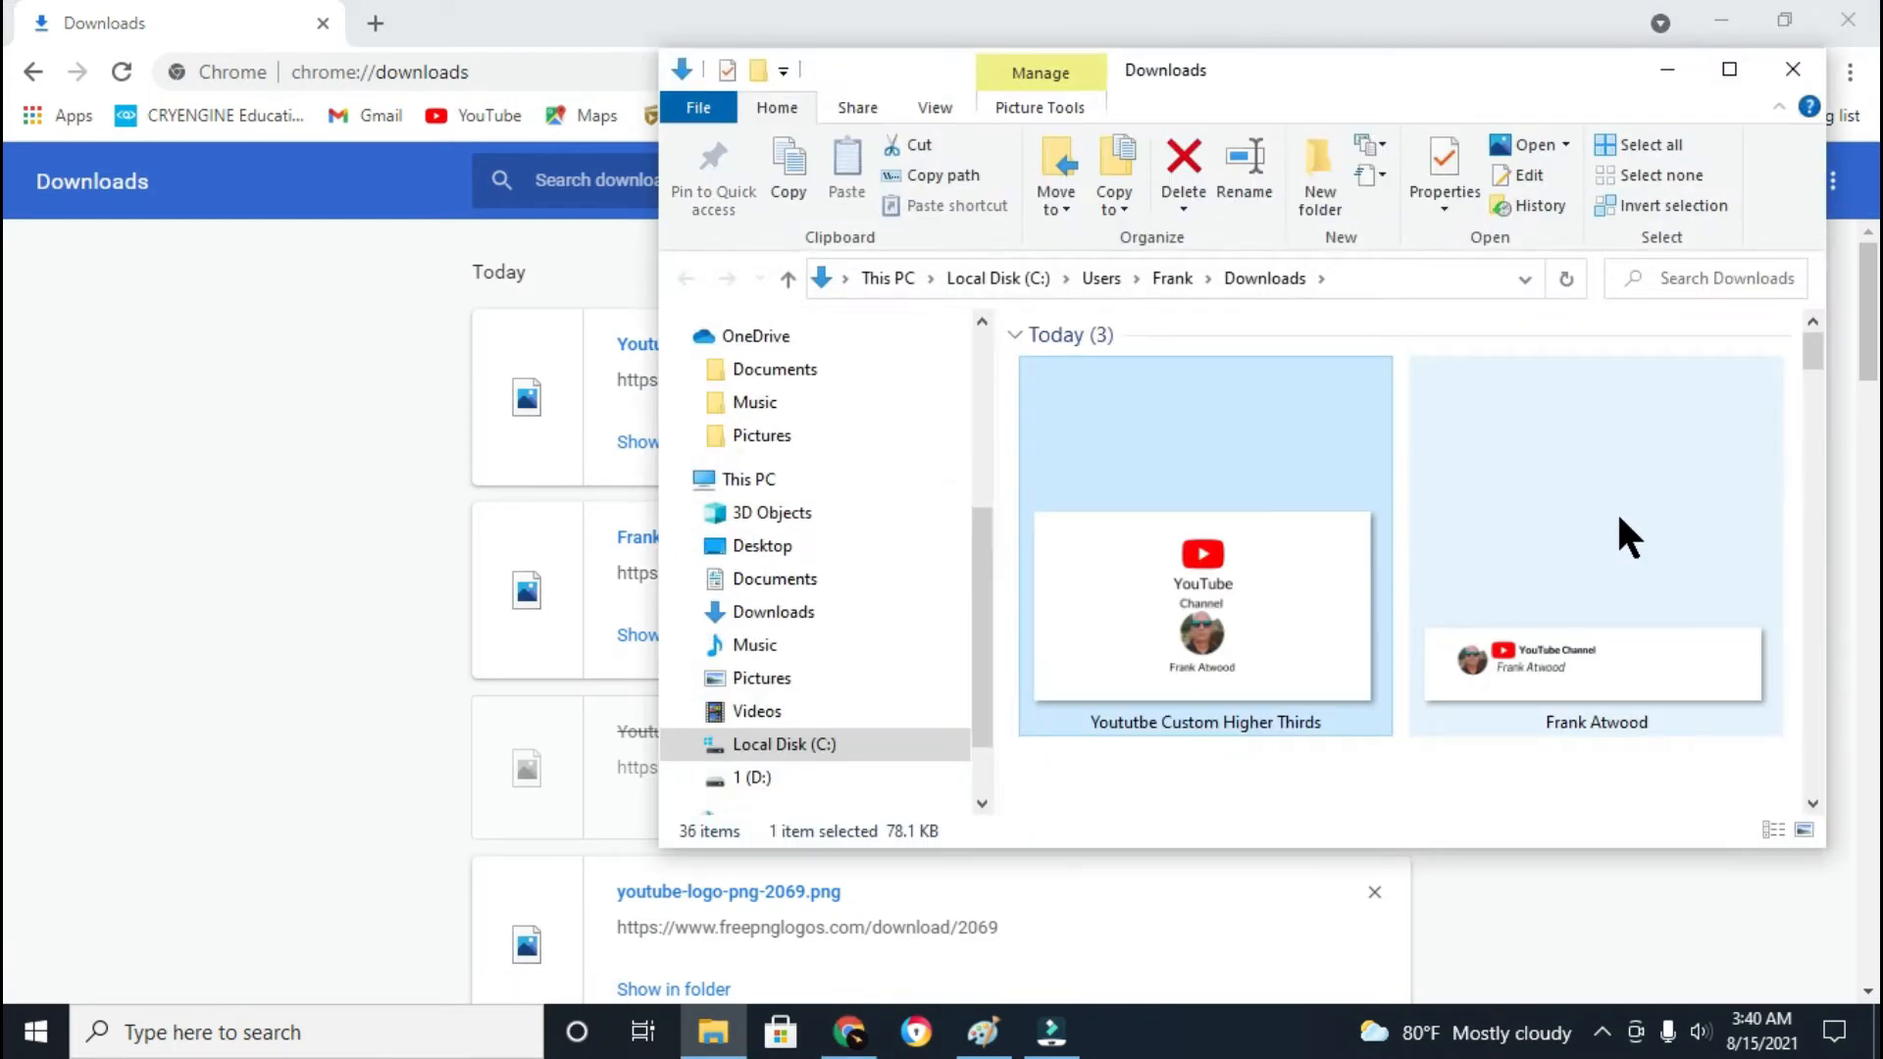
Close Chrome, move "Yoututbe Custom Higher Thirds" from Downloads to the desktop, close the folder, and place the file below the lower thirds image
click(1869, 20)
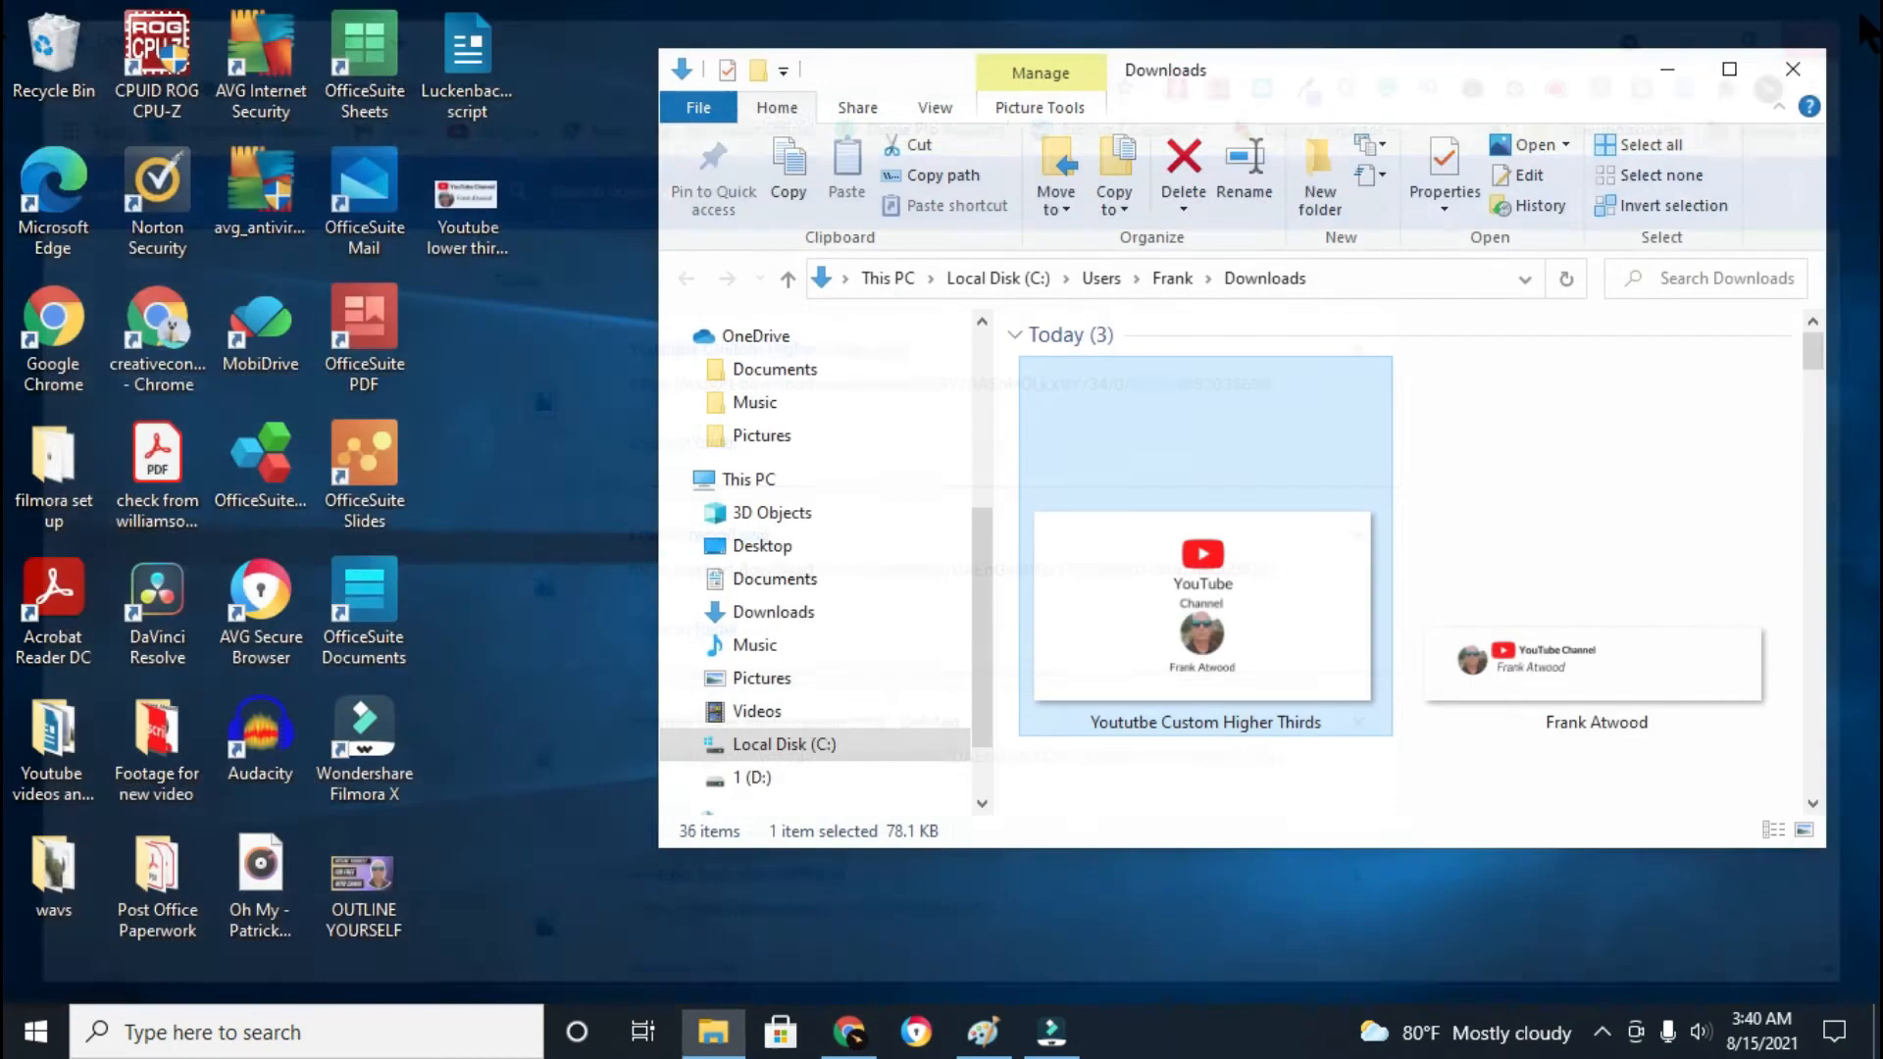
drag(1204, 549, 554, 579)
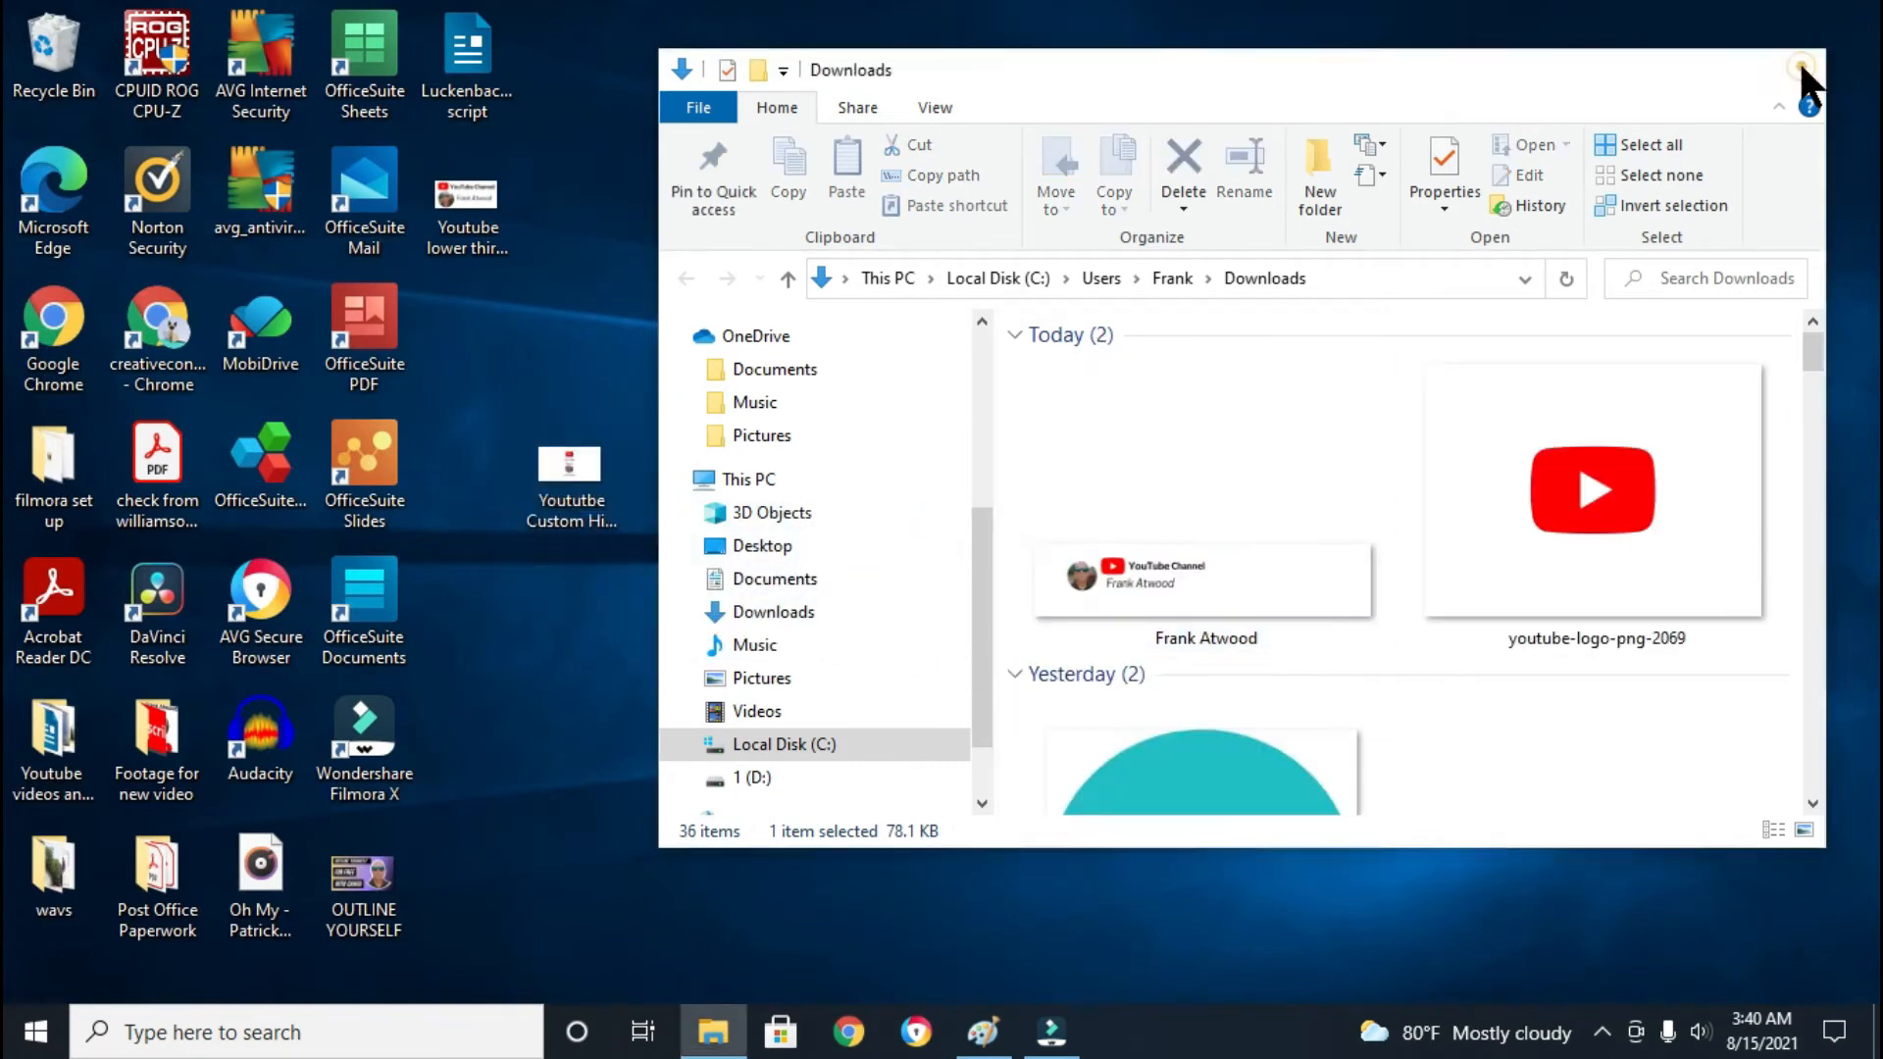
click(1795, 67)
drag(593, 485, 488, 350)
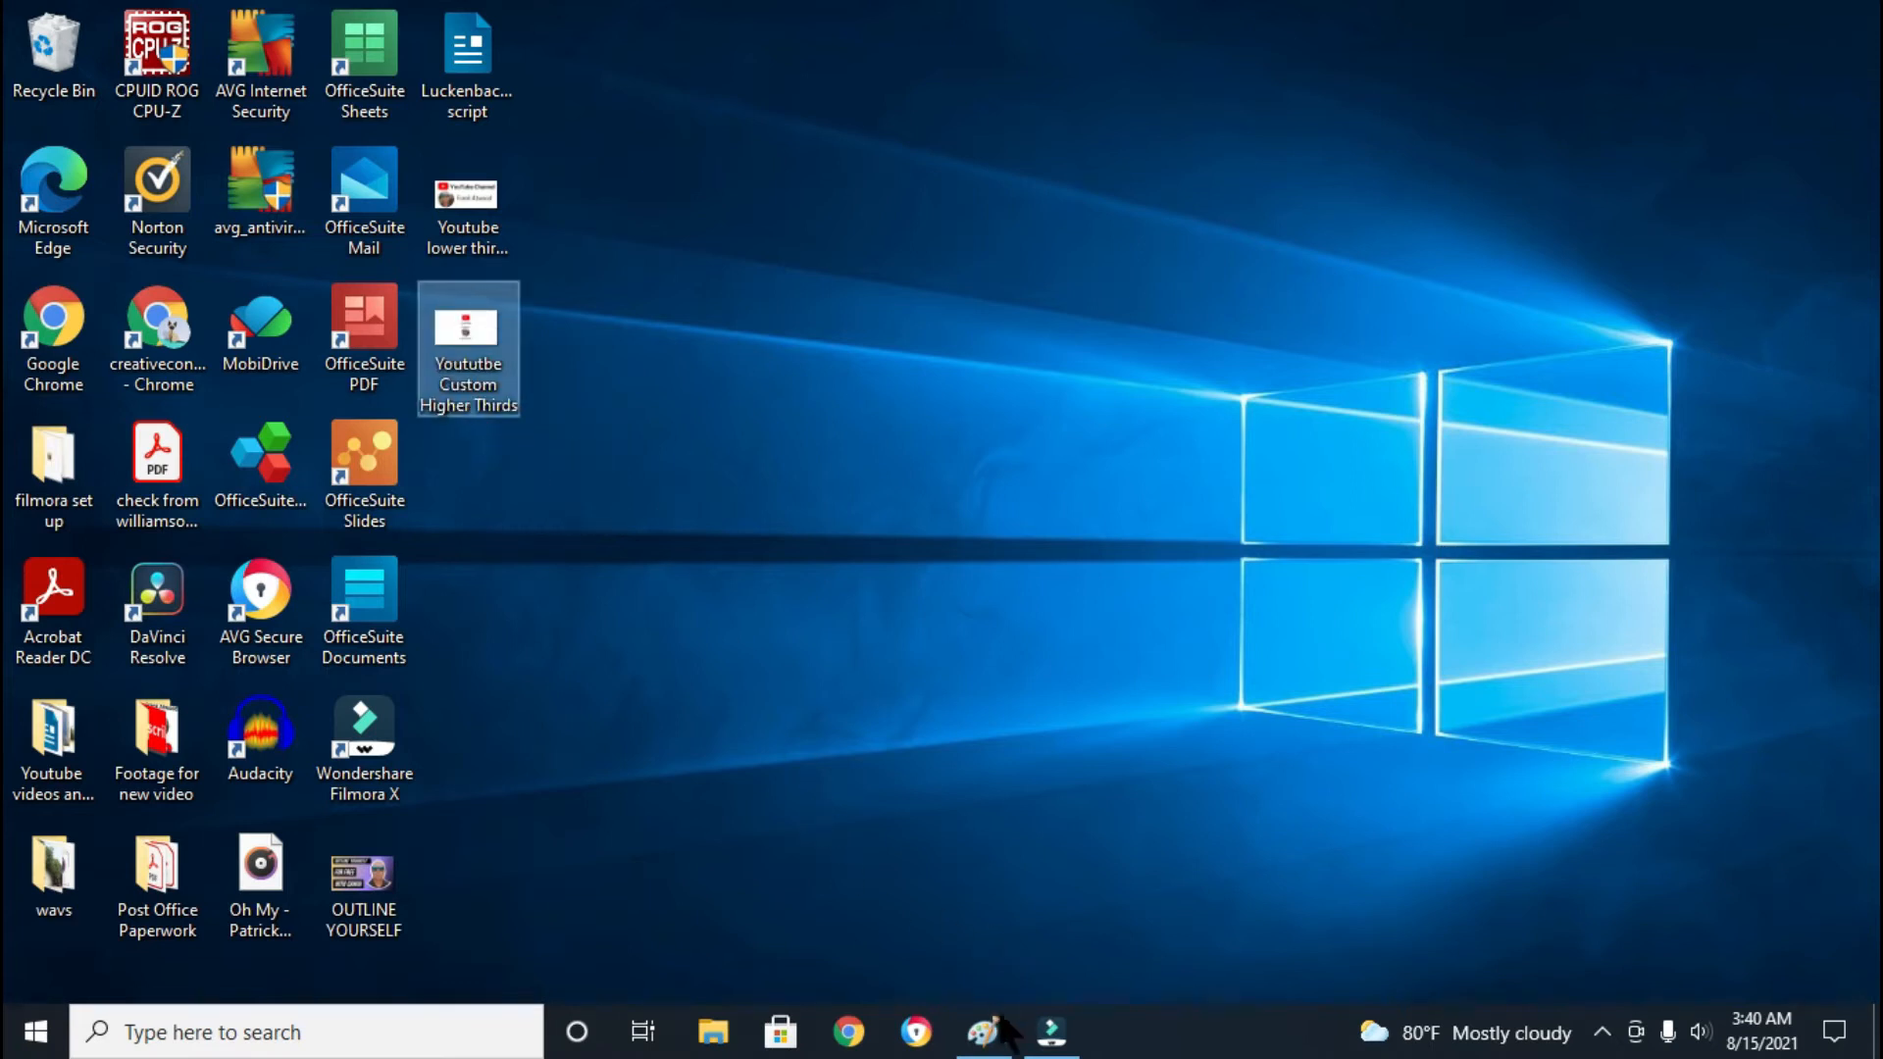
click(1045, 1030)
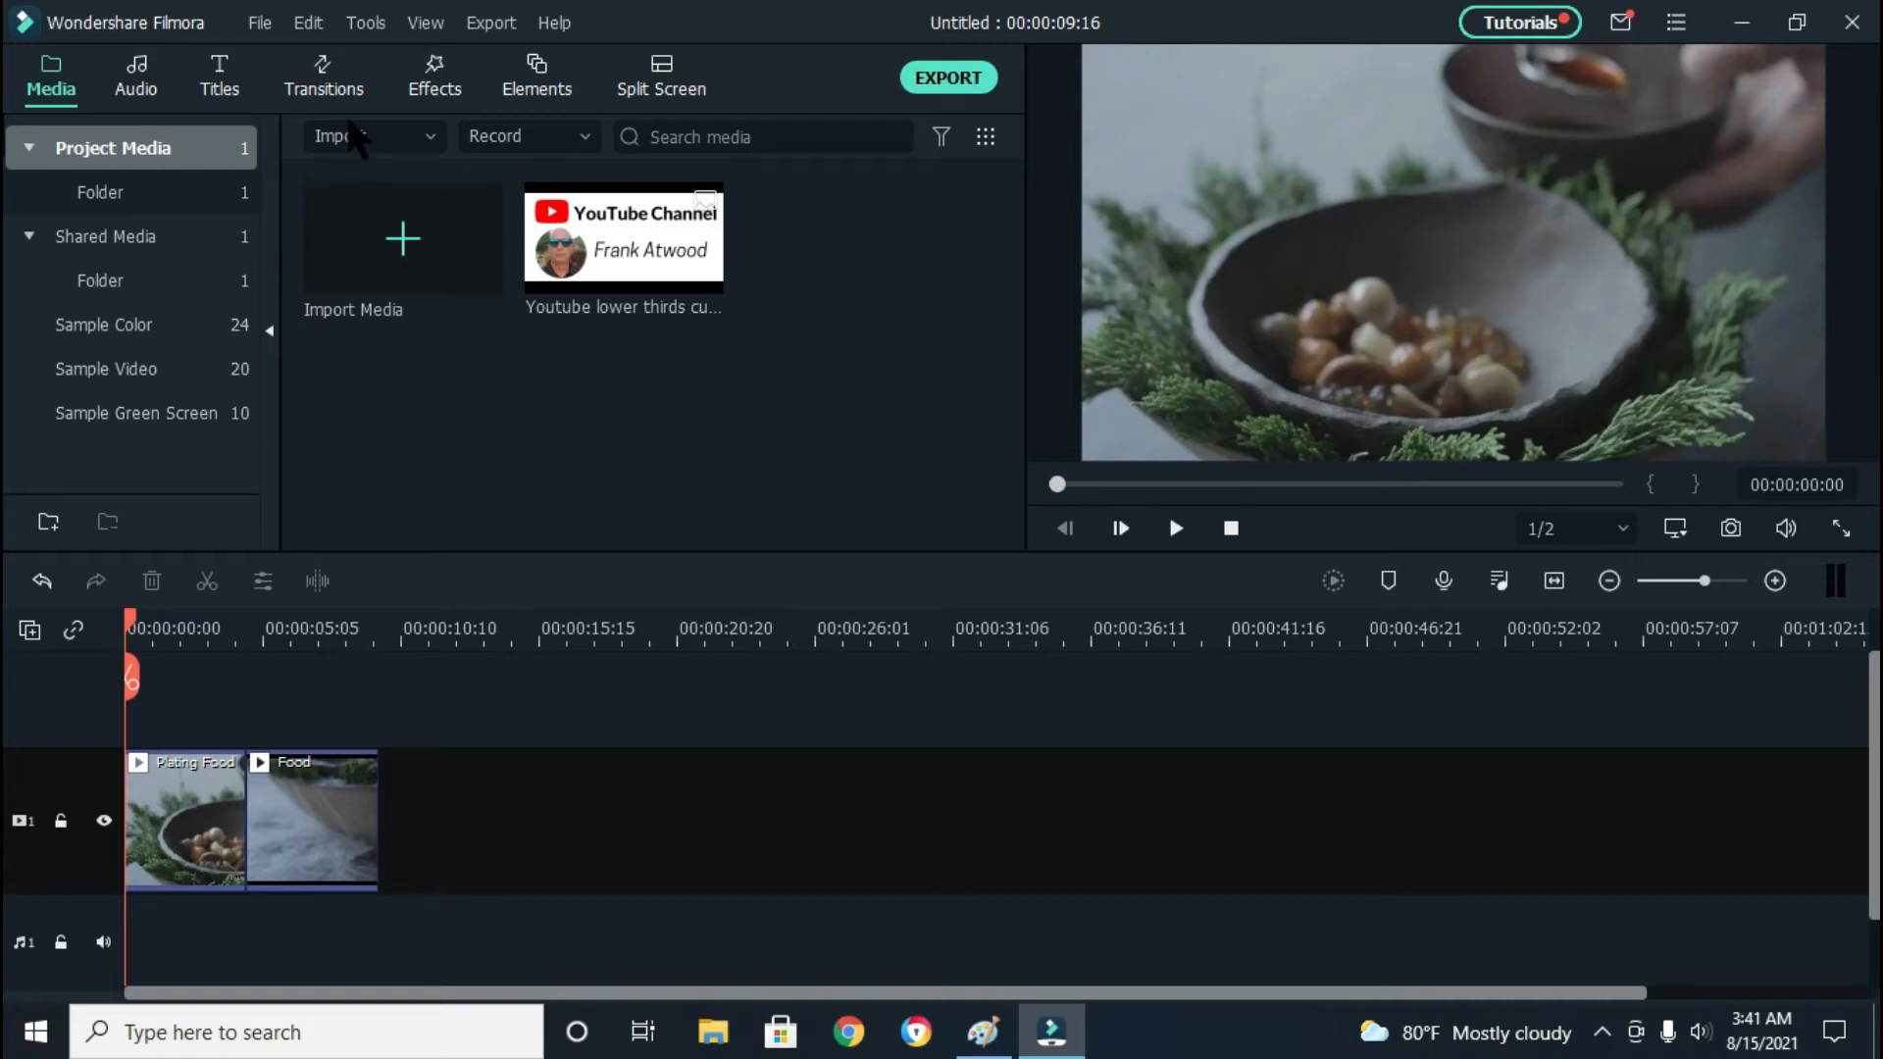
click(392, 245)
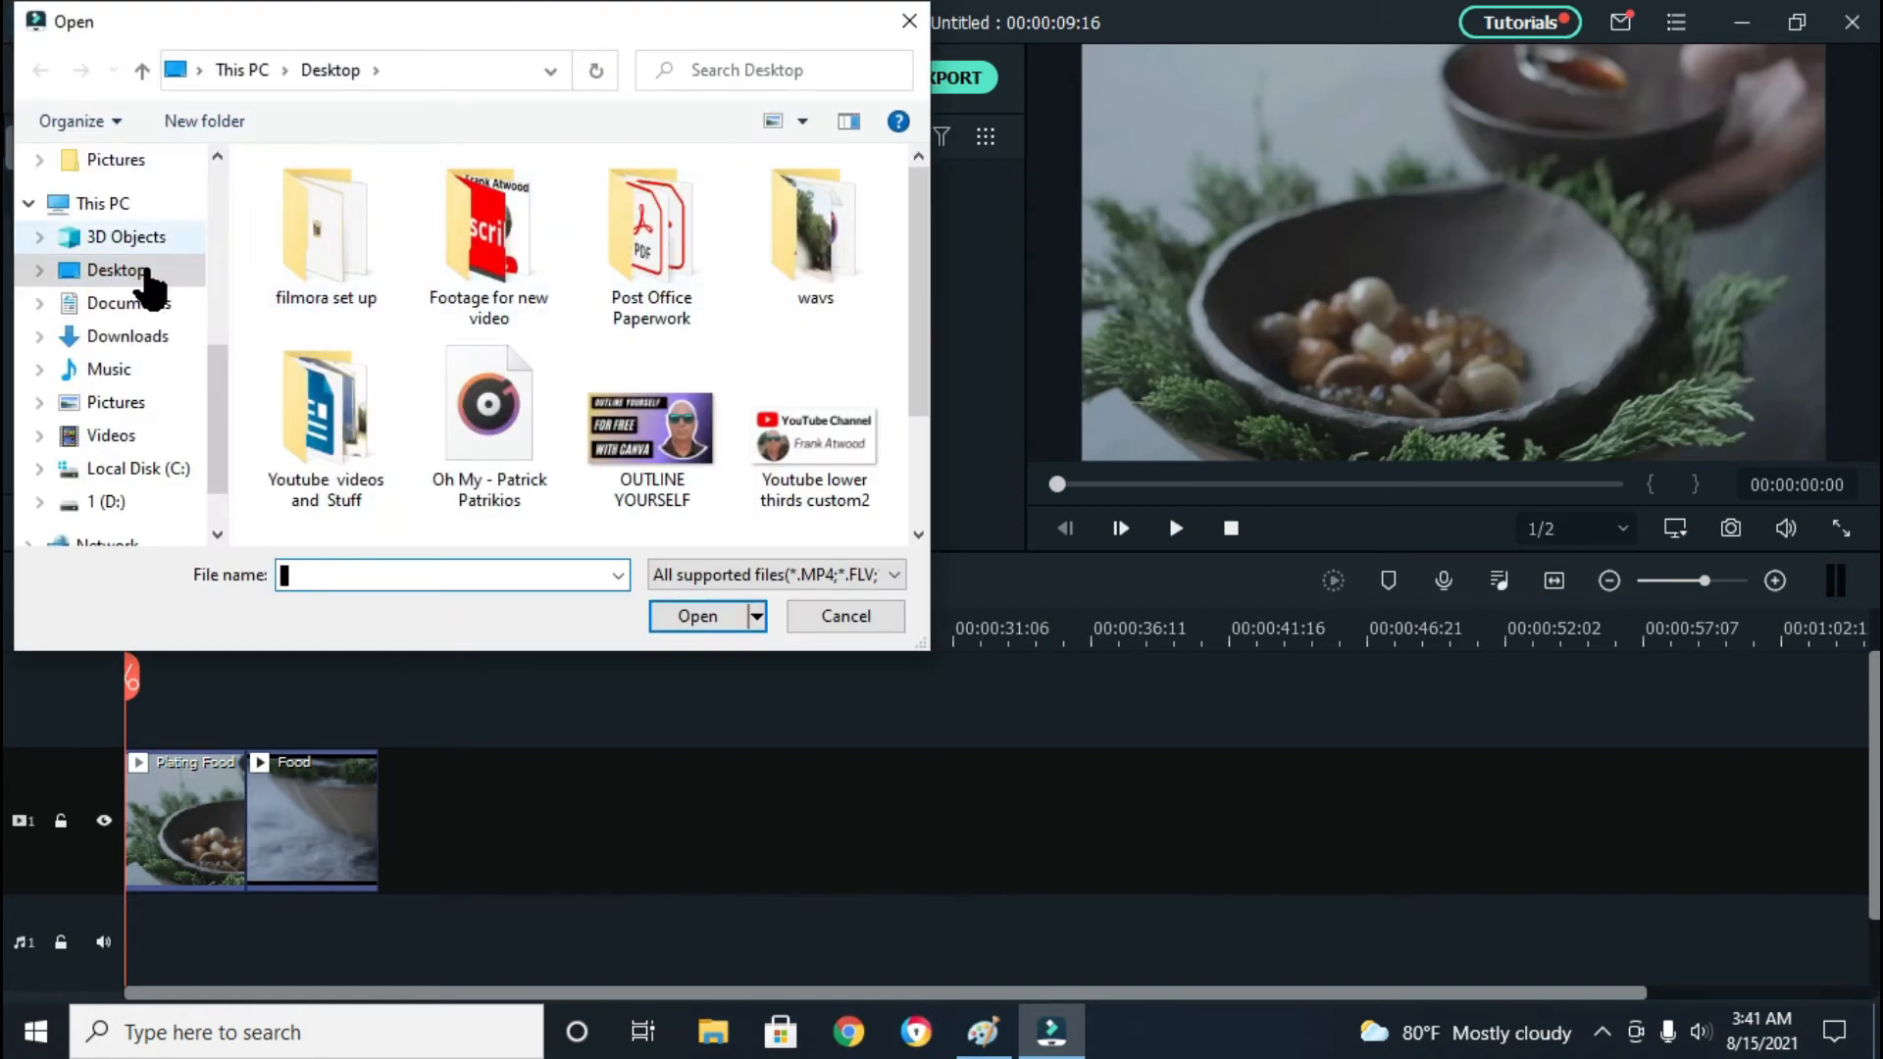
click(117, 270)
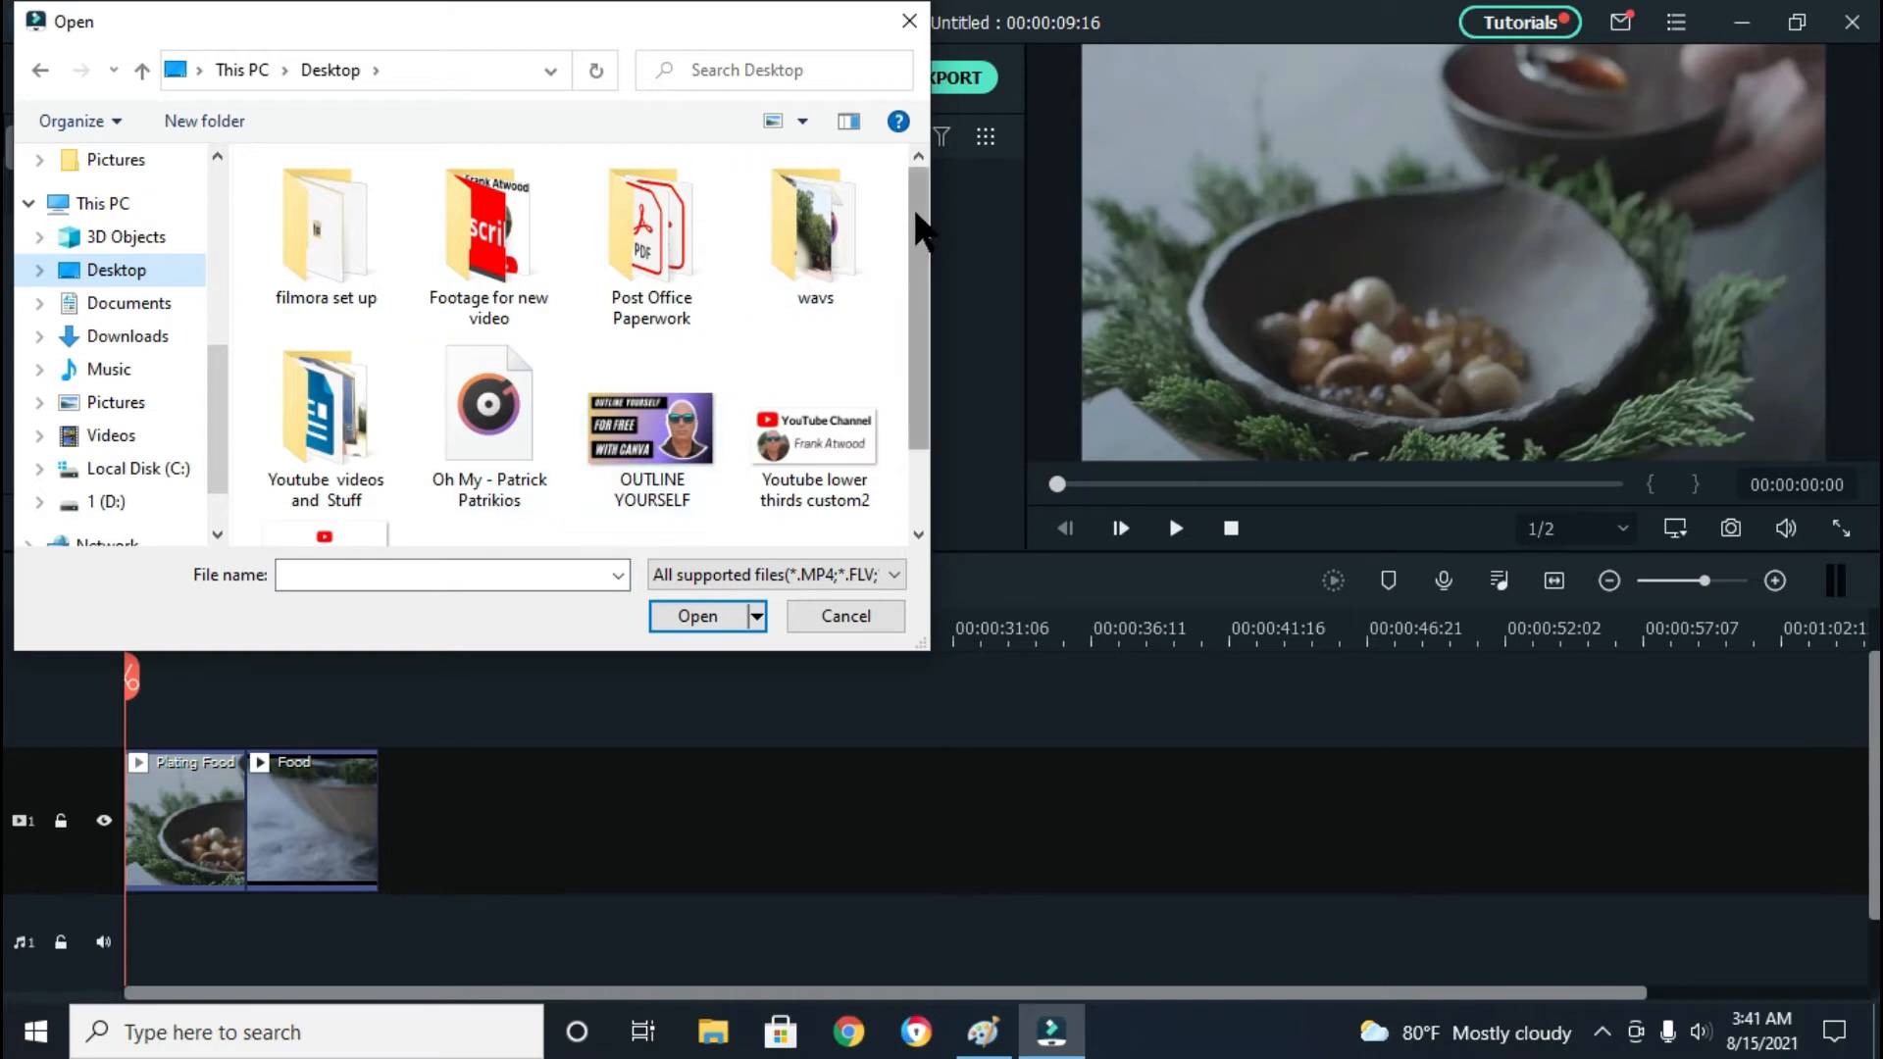
scroll(912, 215, down, 1)
click(354, 471)
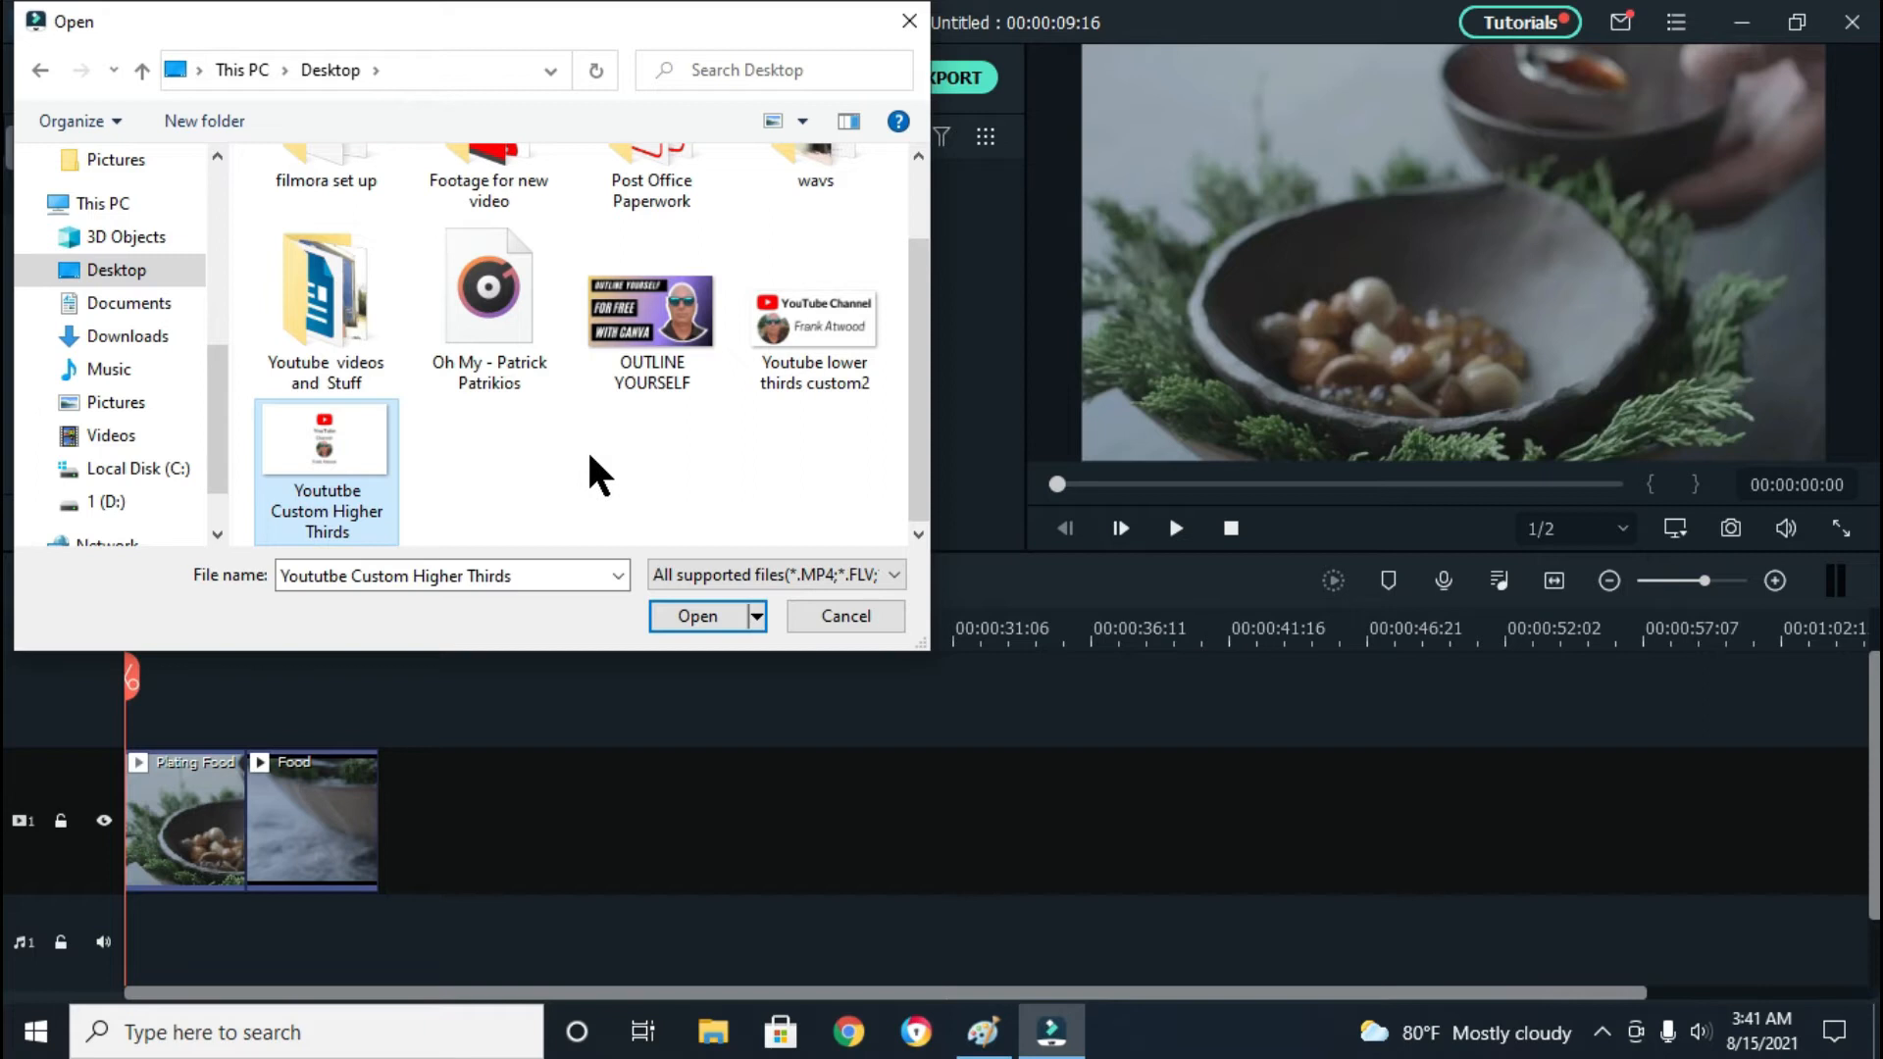
click(909, 20)
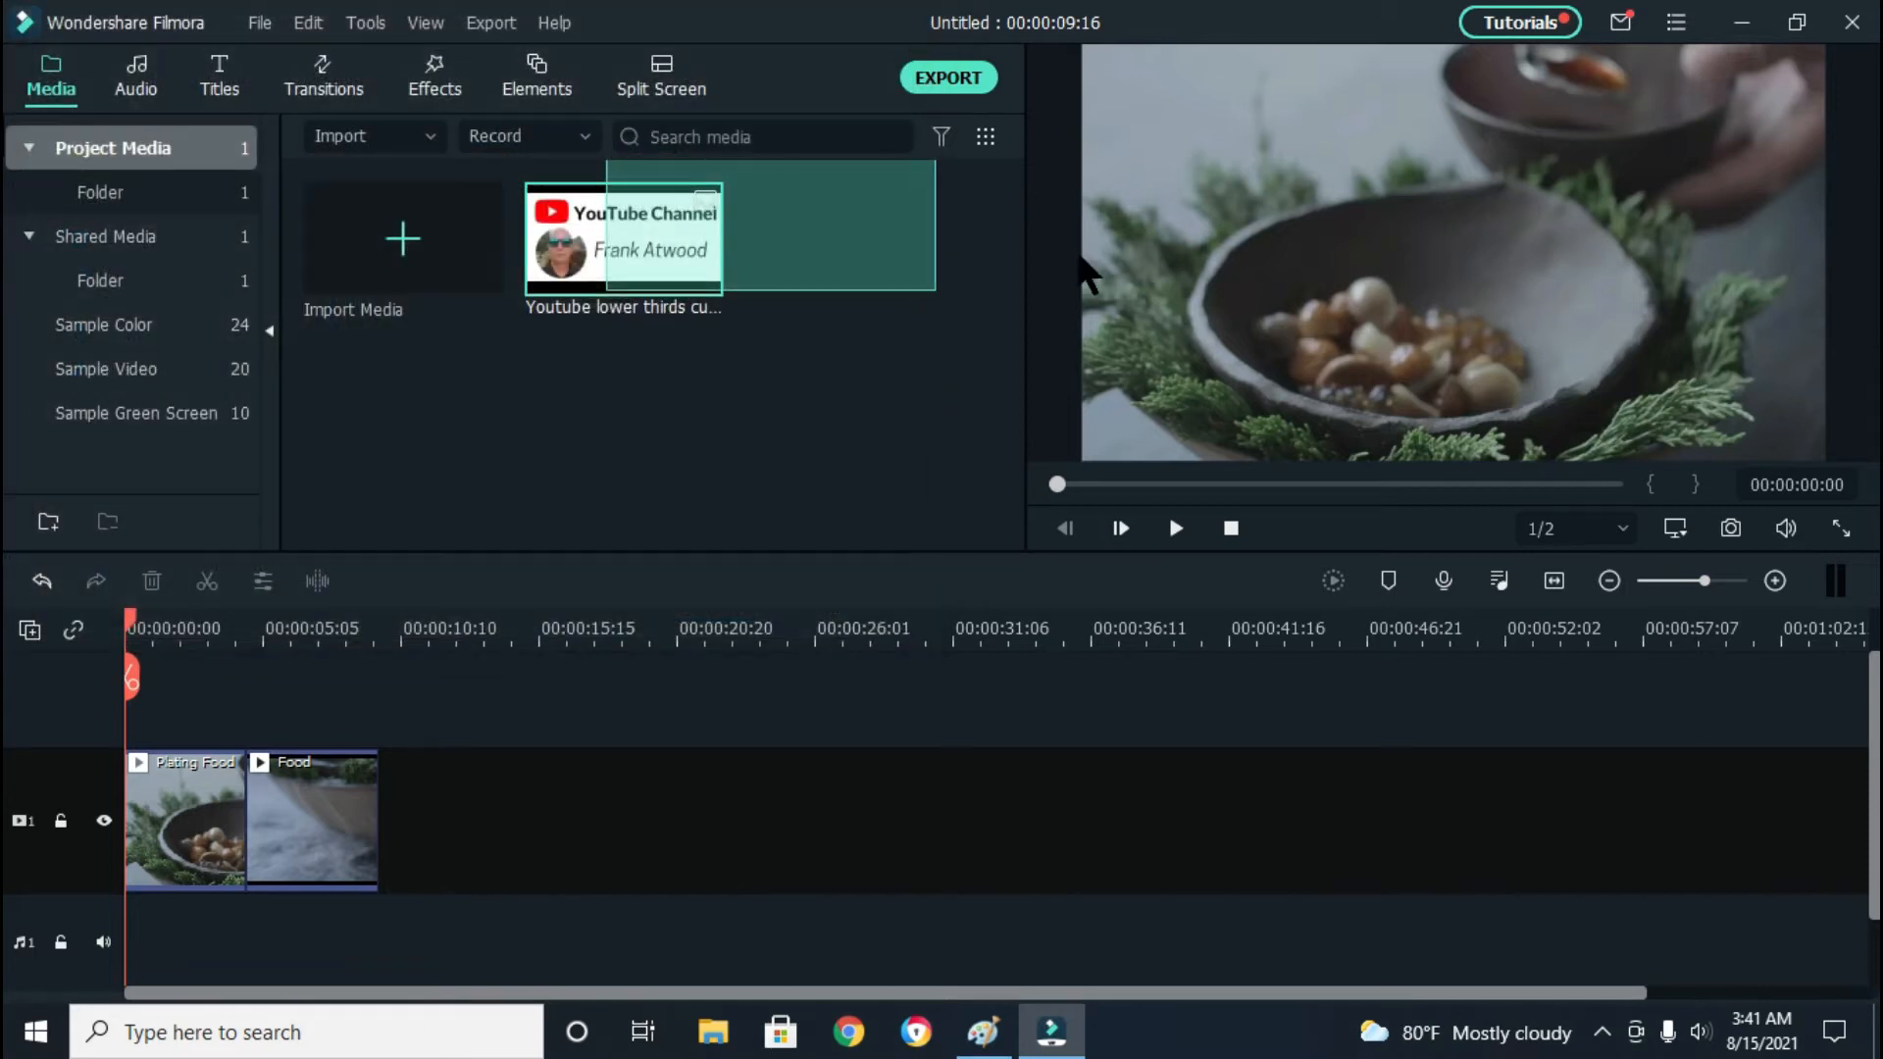
drag(1015, 187, 1795, 19)
drag(1498, 147, 799, 428)
click(1751, 17)
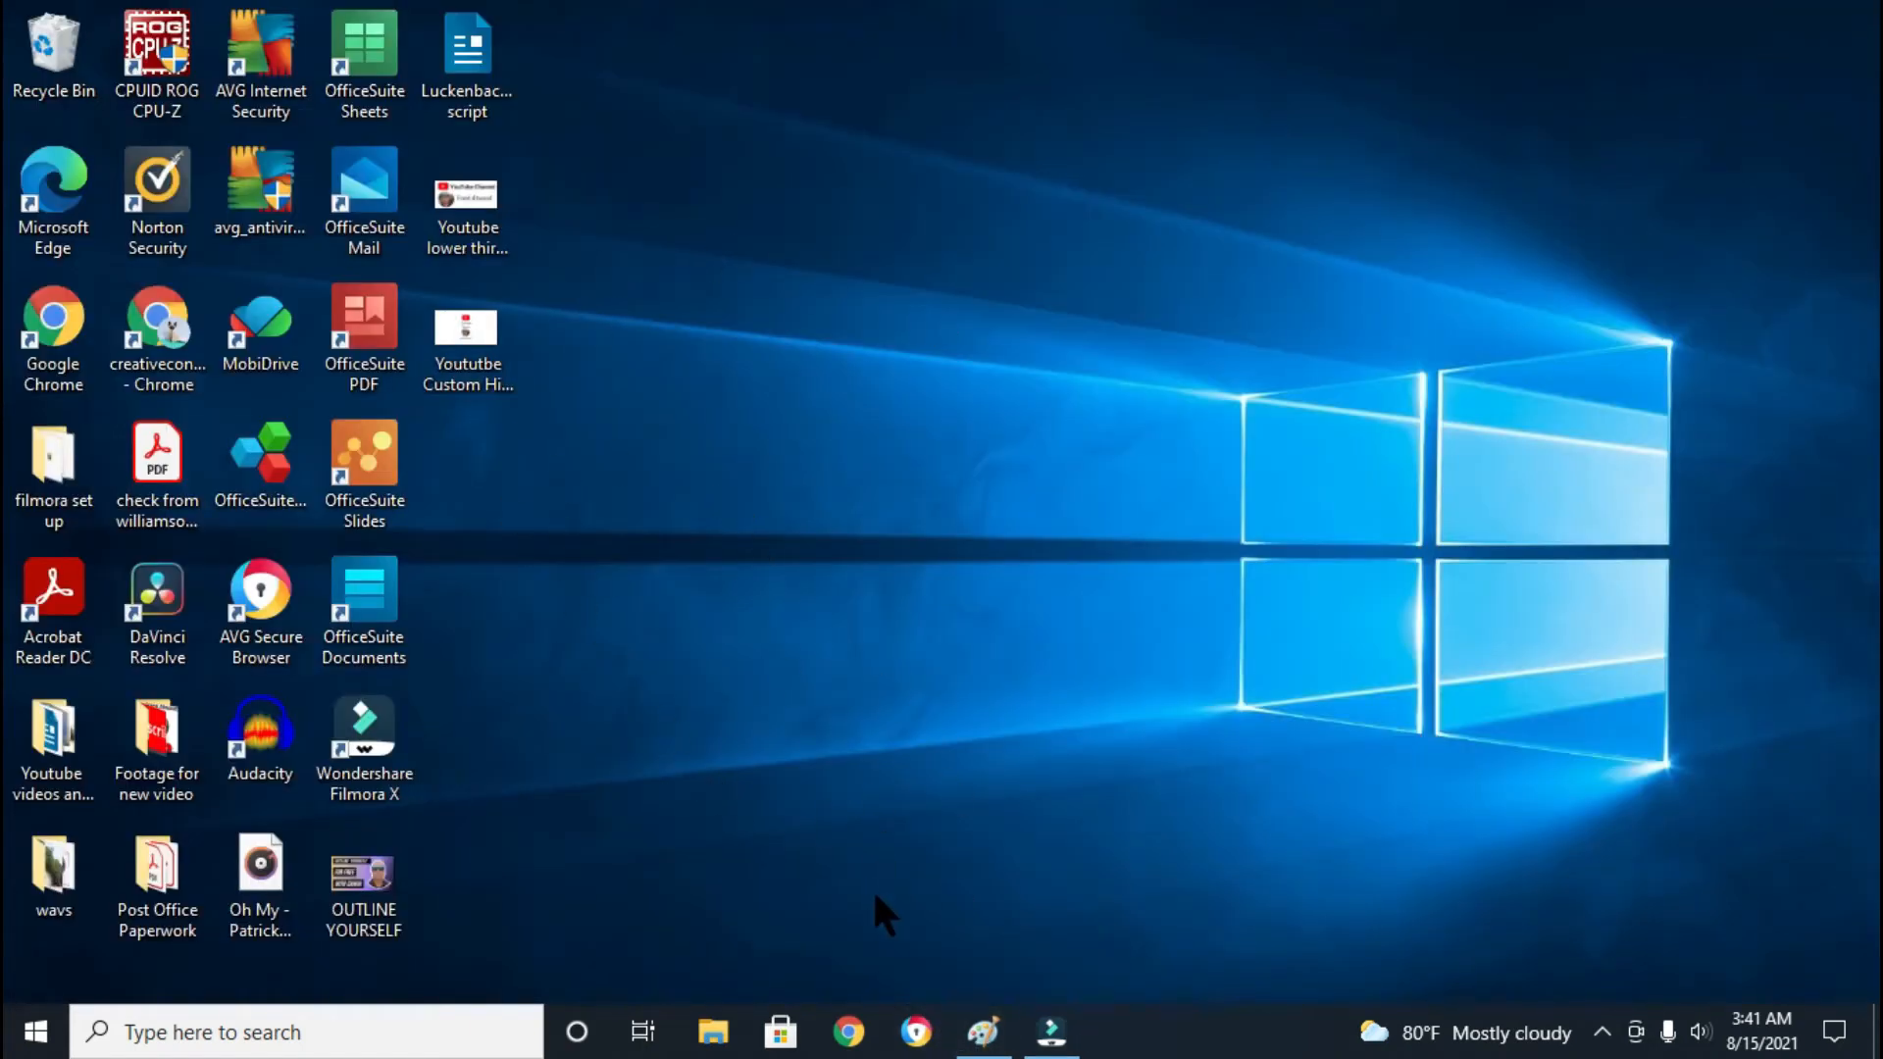
Switch to Paint and open "Yoututbe Custom Higher Thirds" from the desktop
click(983, 1030)
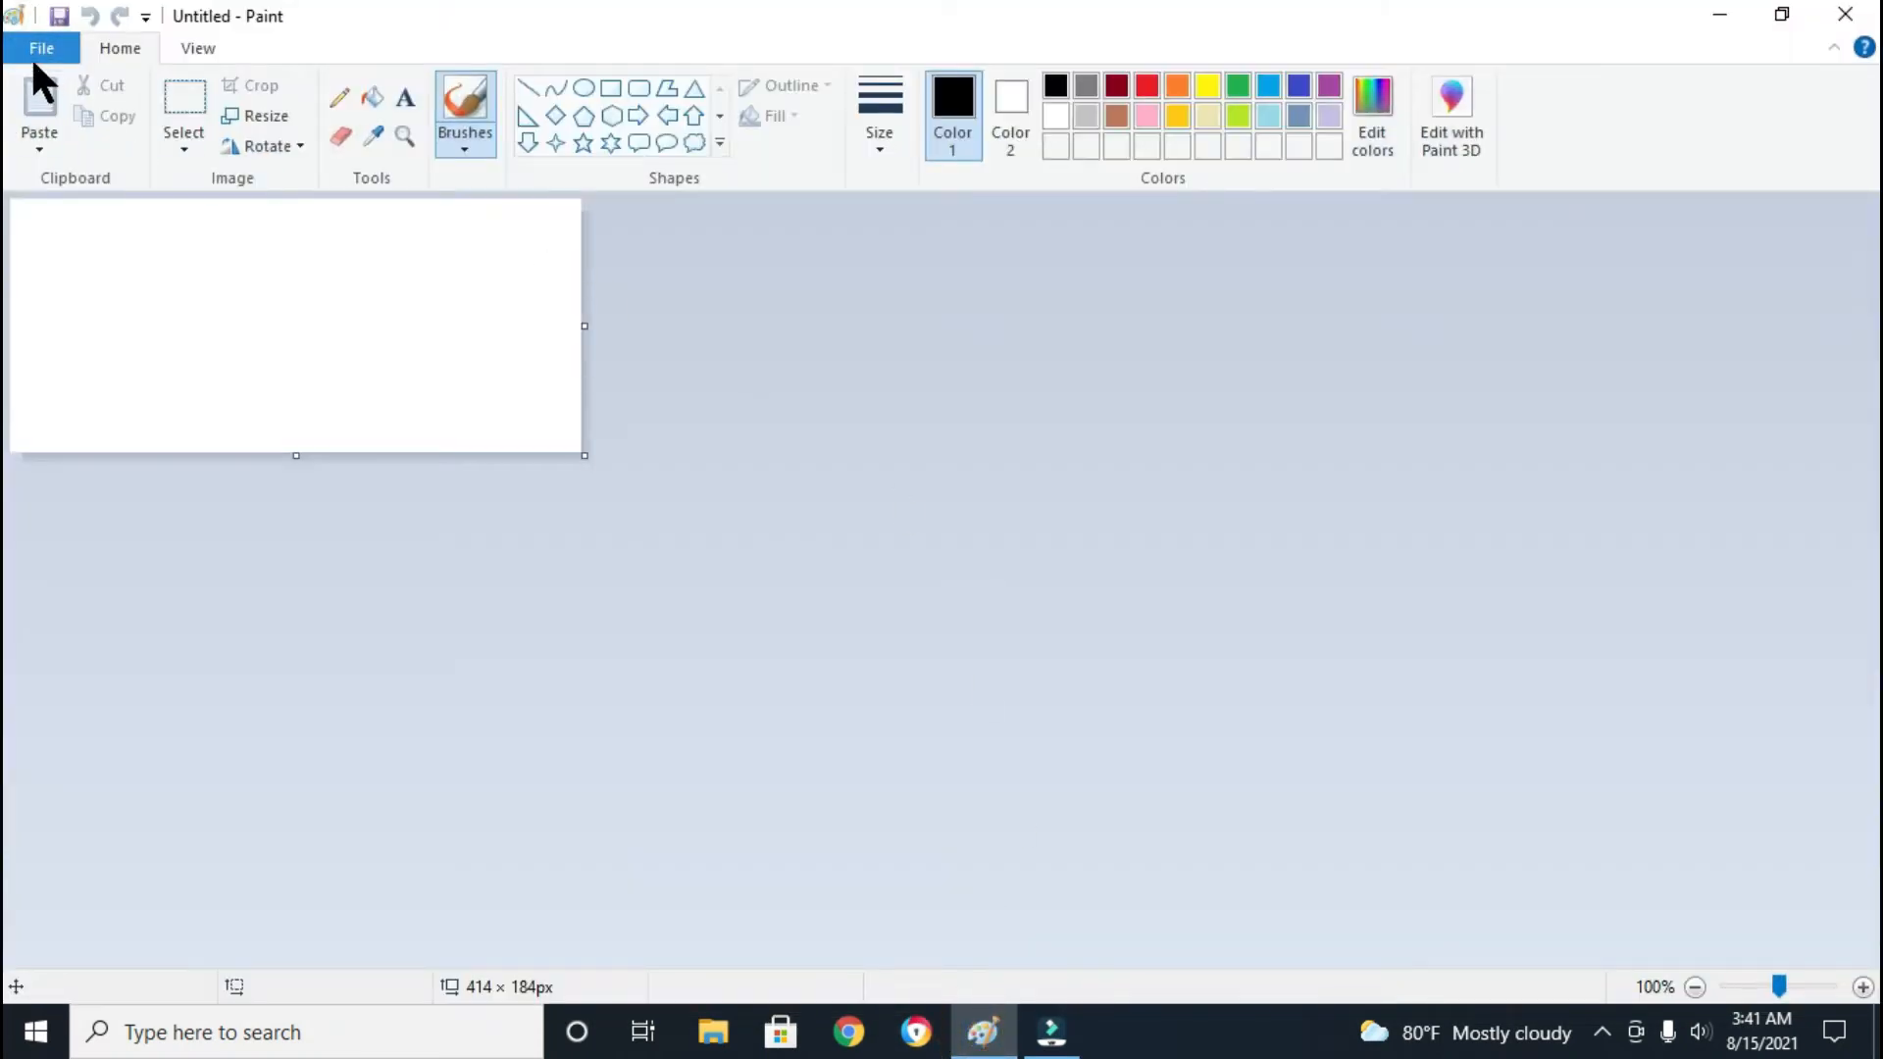
click(38, 51)
click(56, 147)
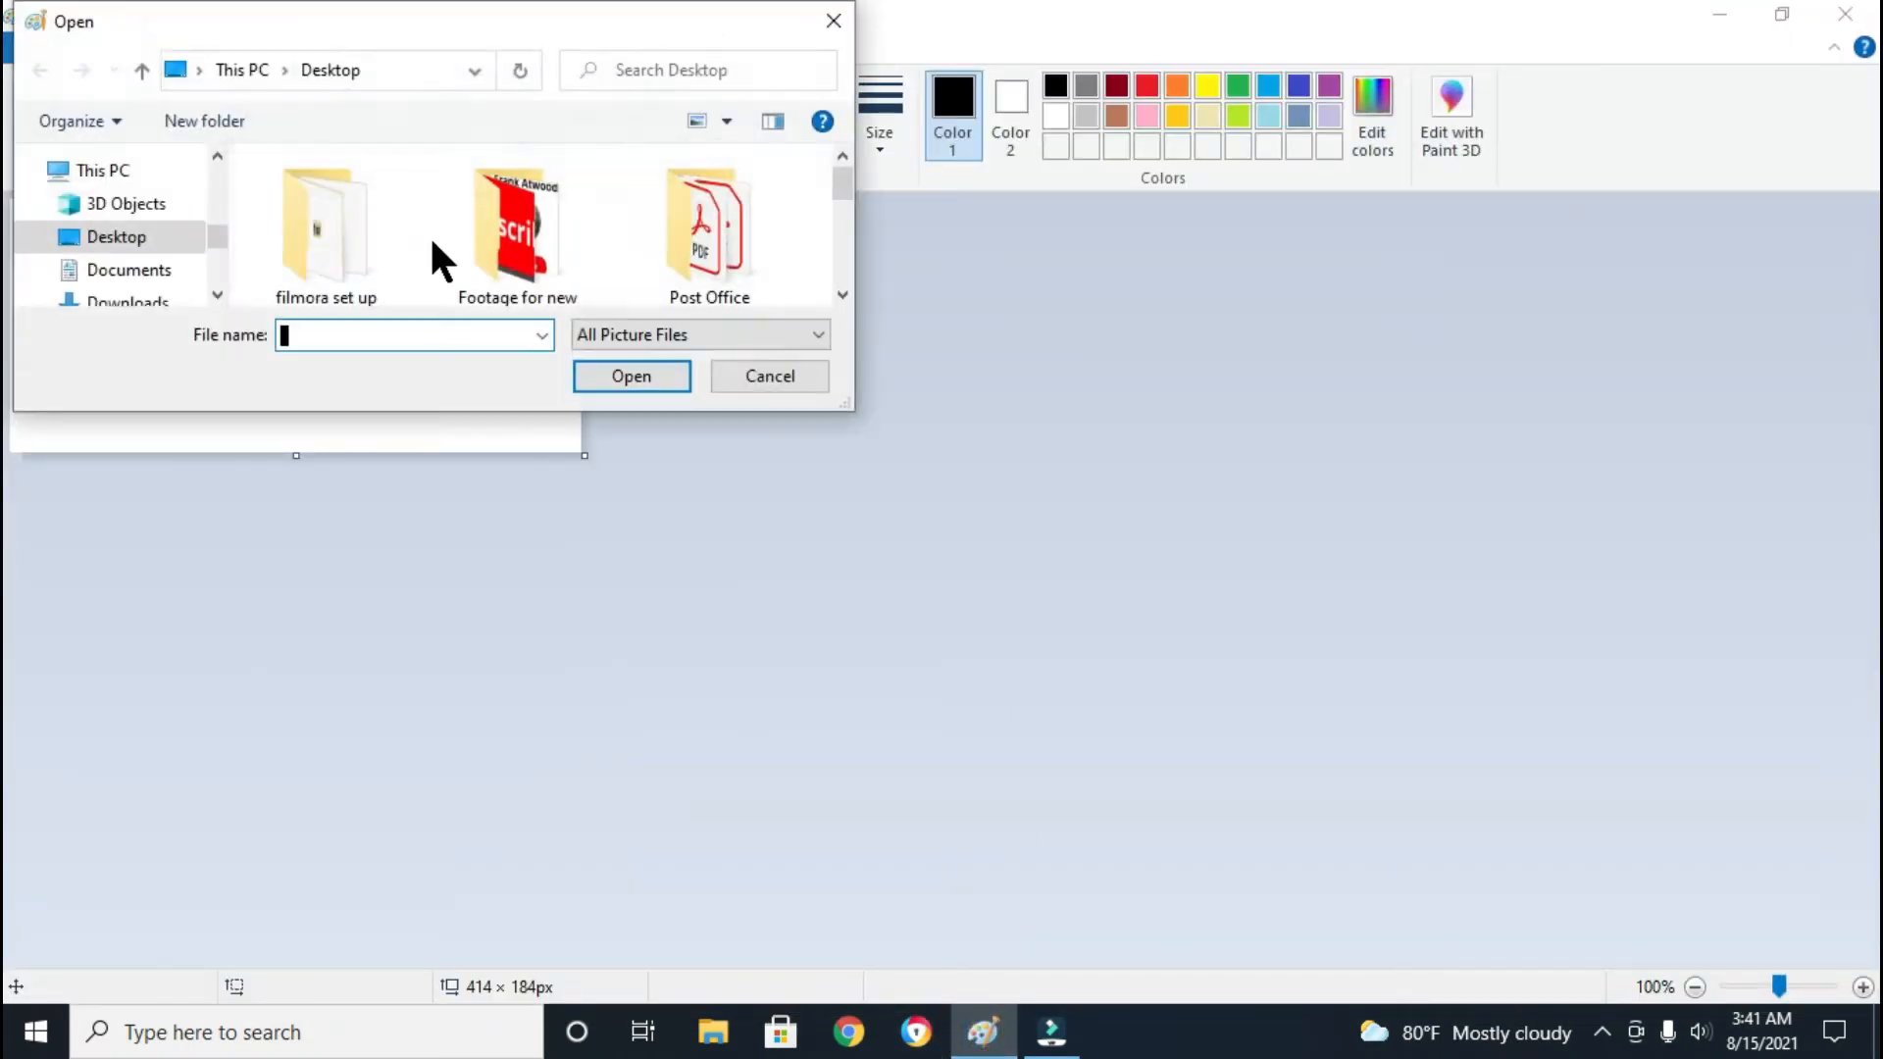
drag(837, 176, 825, 265)
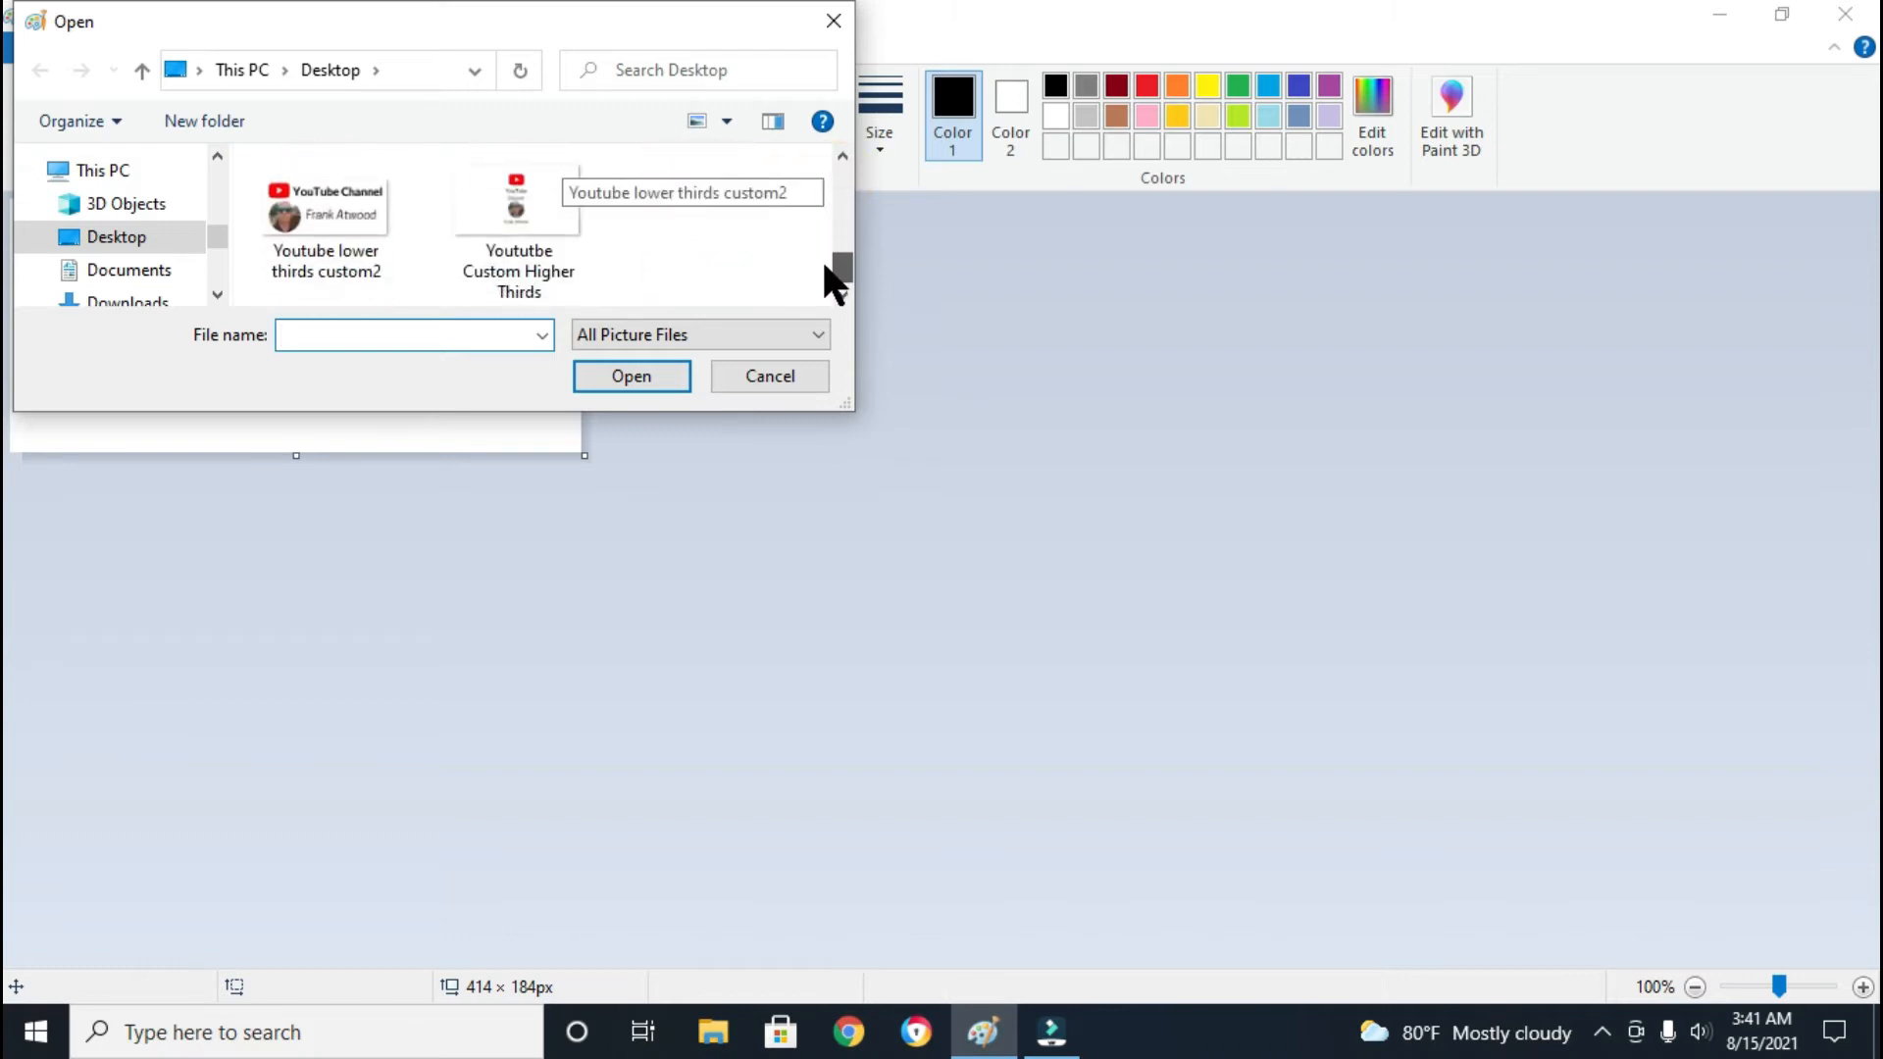
click(533, 211)
click(648, 380)
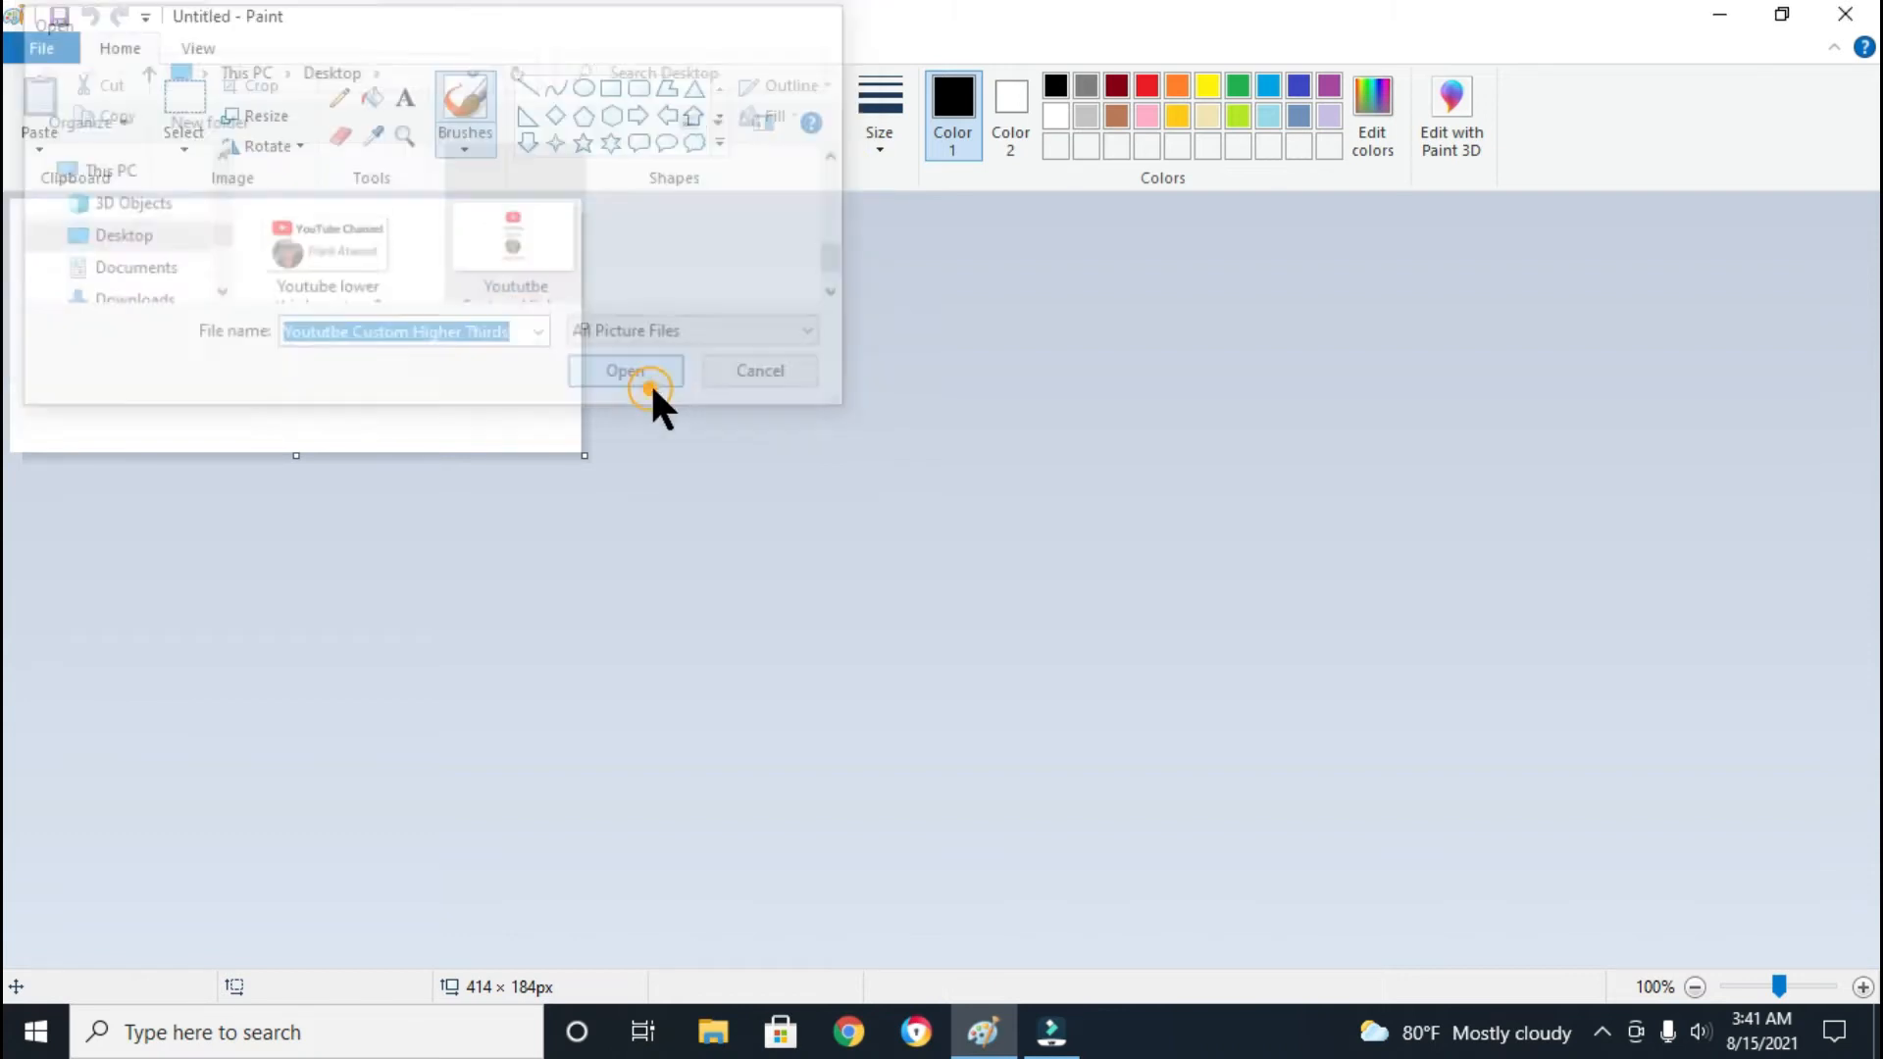
Select the logo, text and profile photo, adjust the selection to about 256 × 460 px, and crop the picture to it
click(184, 100)
drag(717, 325, 1059, 896)
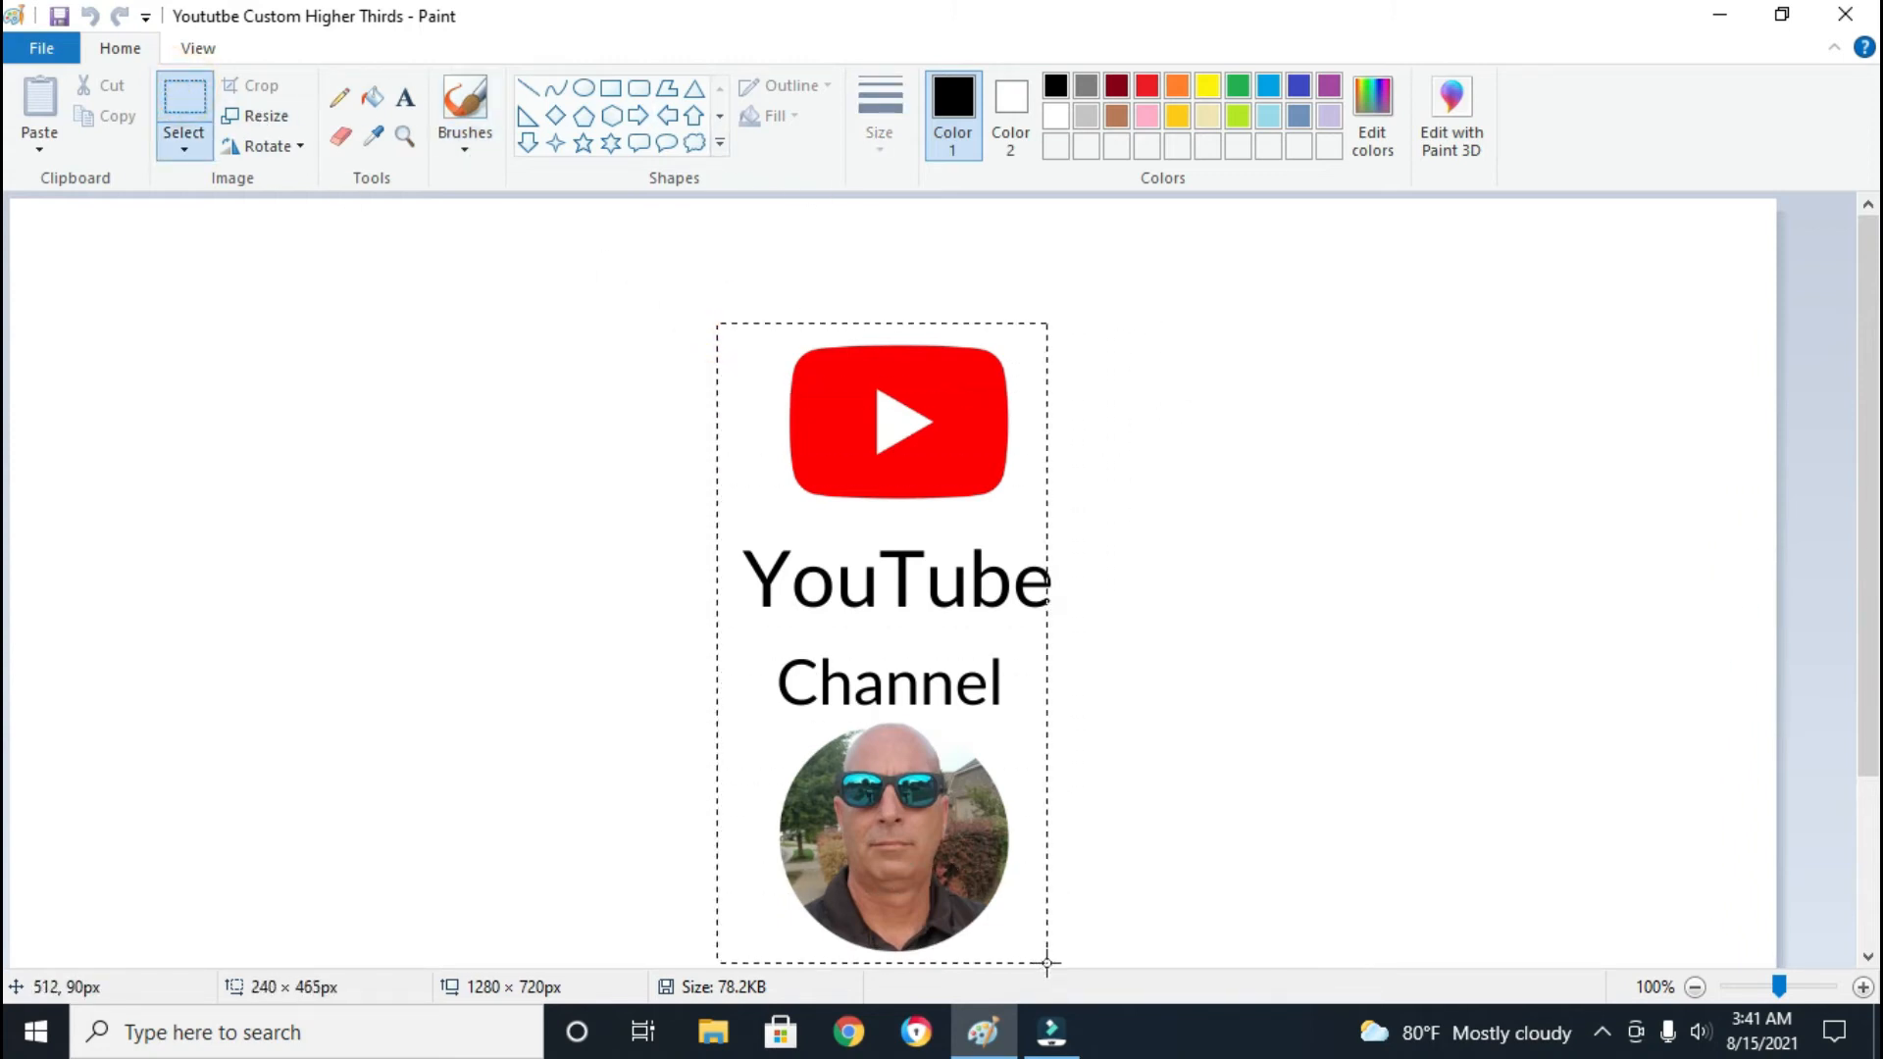
drag(1055, 964, 1070, 958)
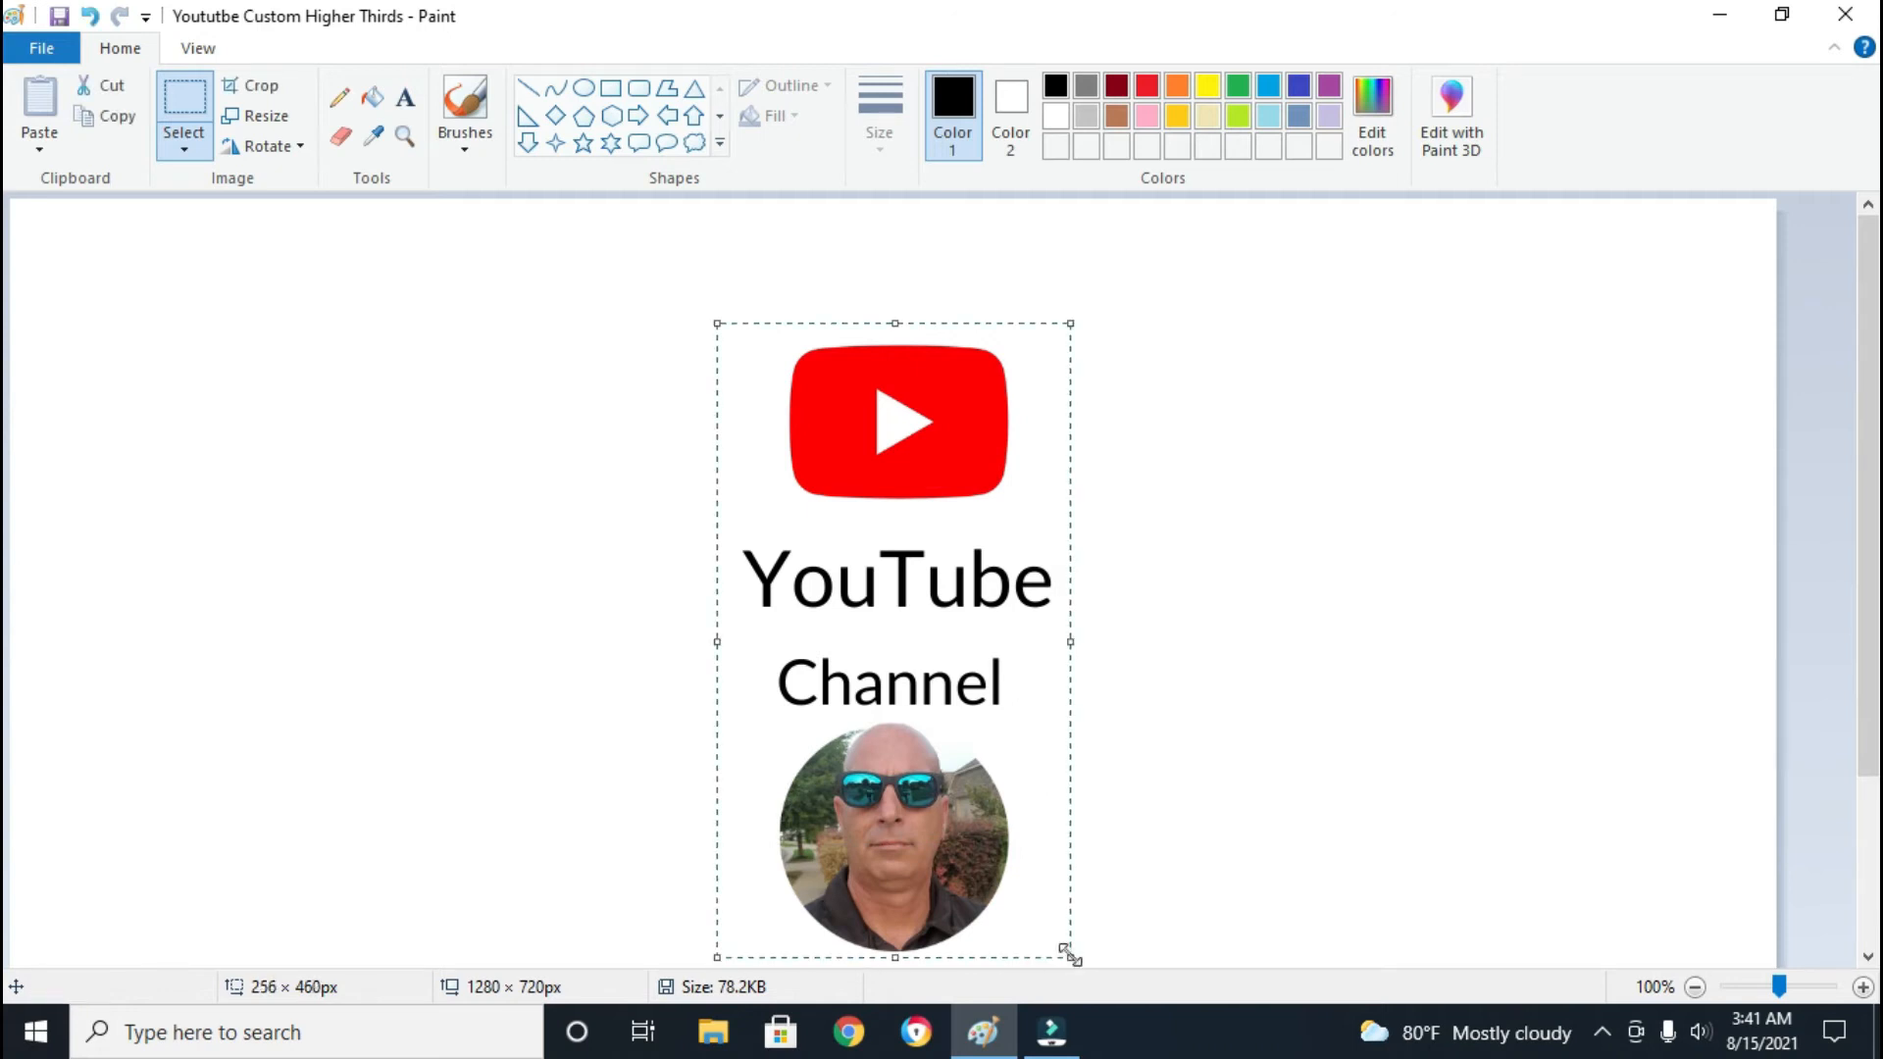
click(257, 87)
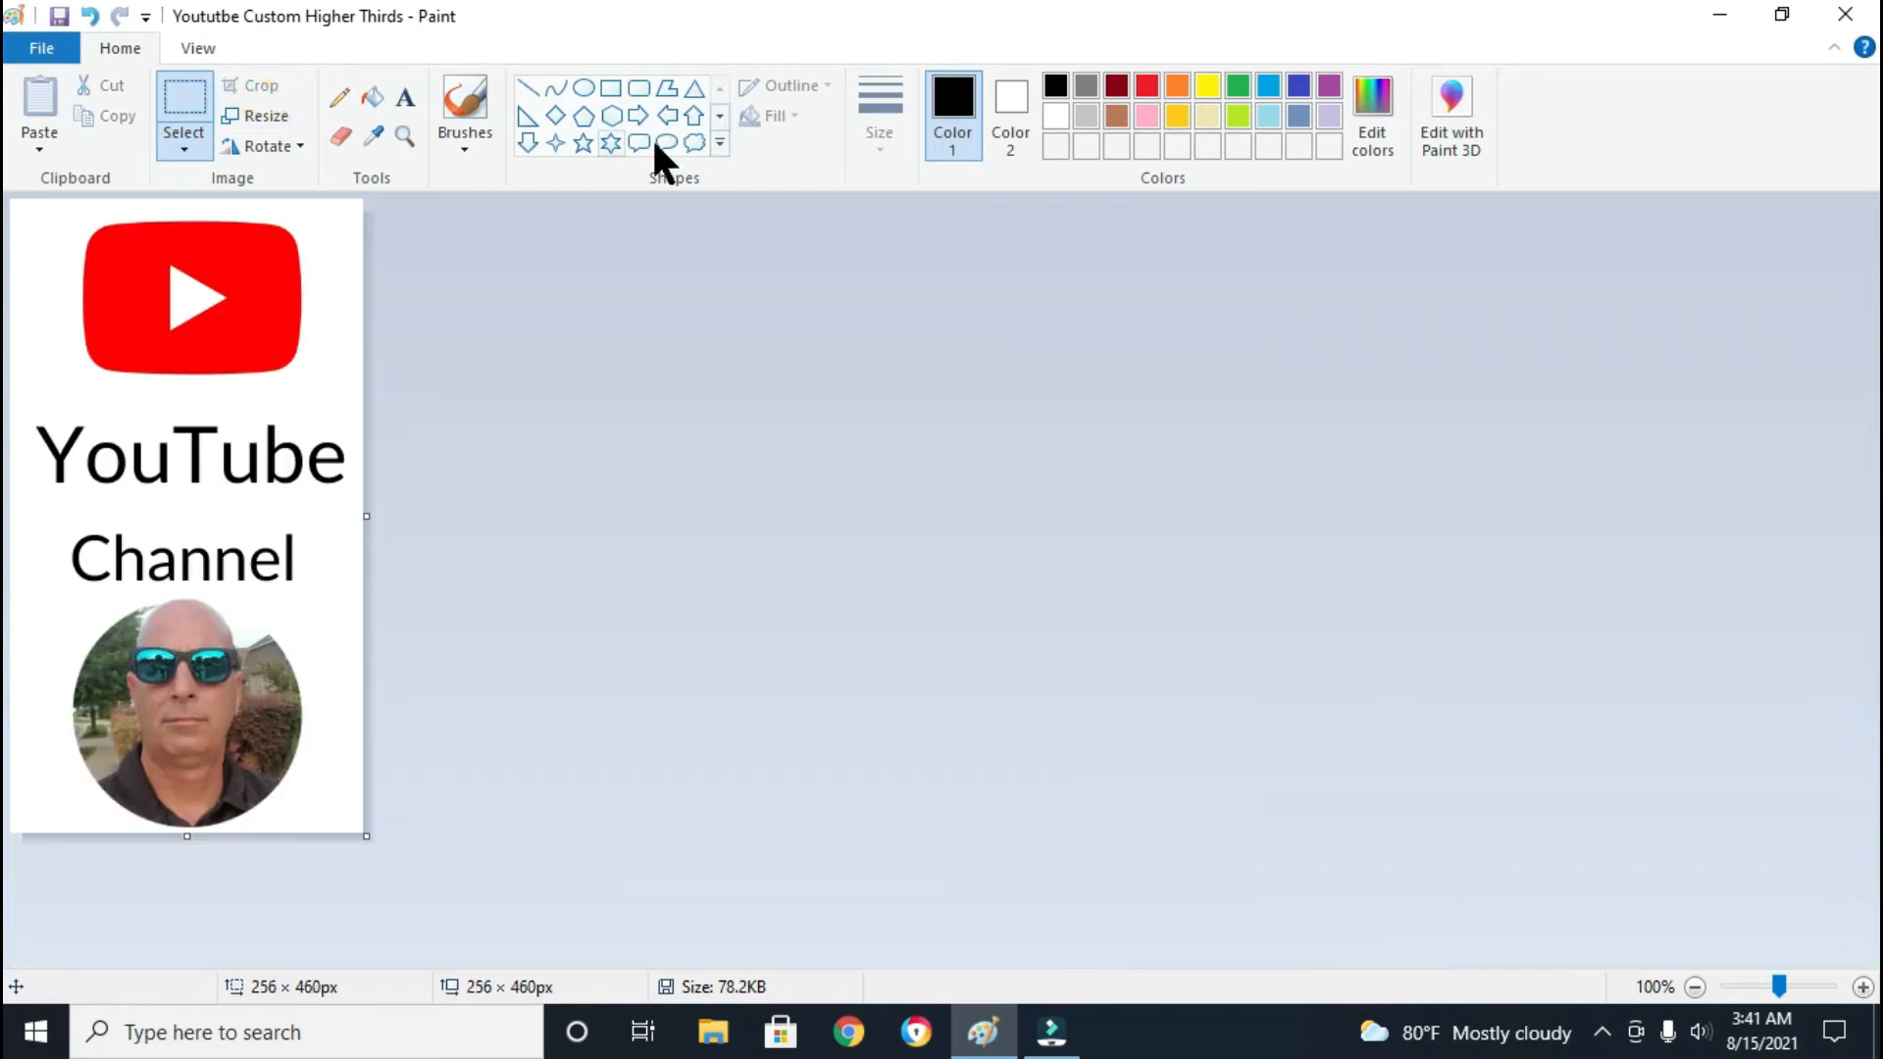
Save the cropped picture as a PNG over "Yoututbe Custom Higher Thirds" on the desktop, accept the transparency loss, and close Paint
click(50, 35)
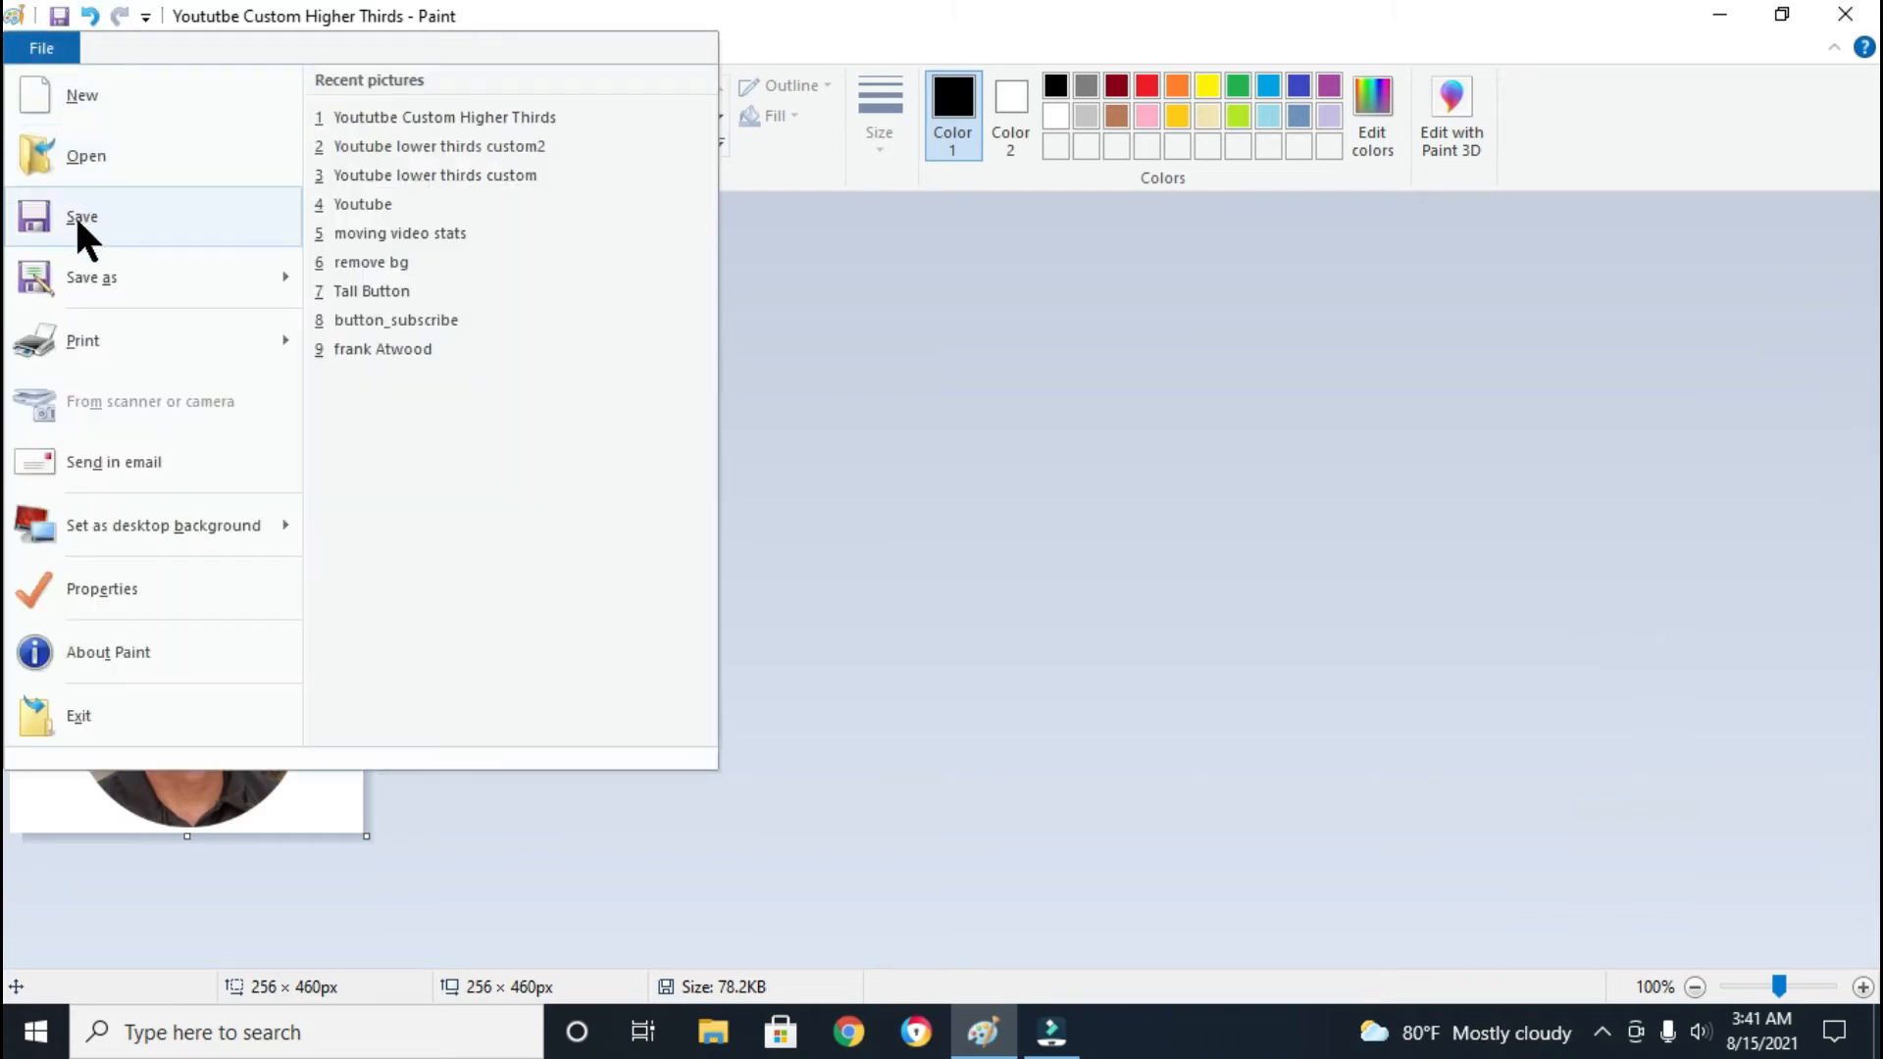
mouse_move(91, 278)
click(522, 142)
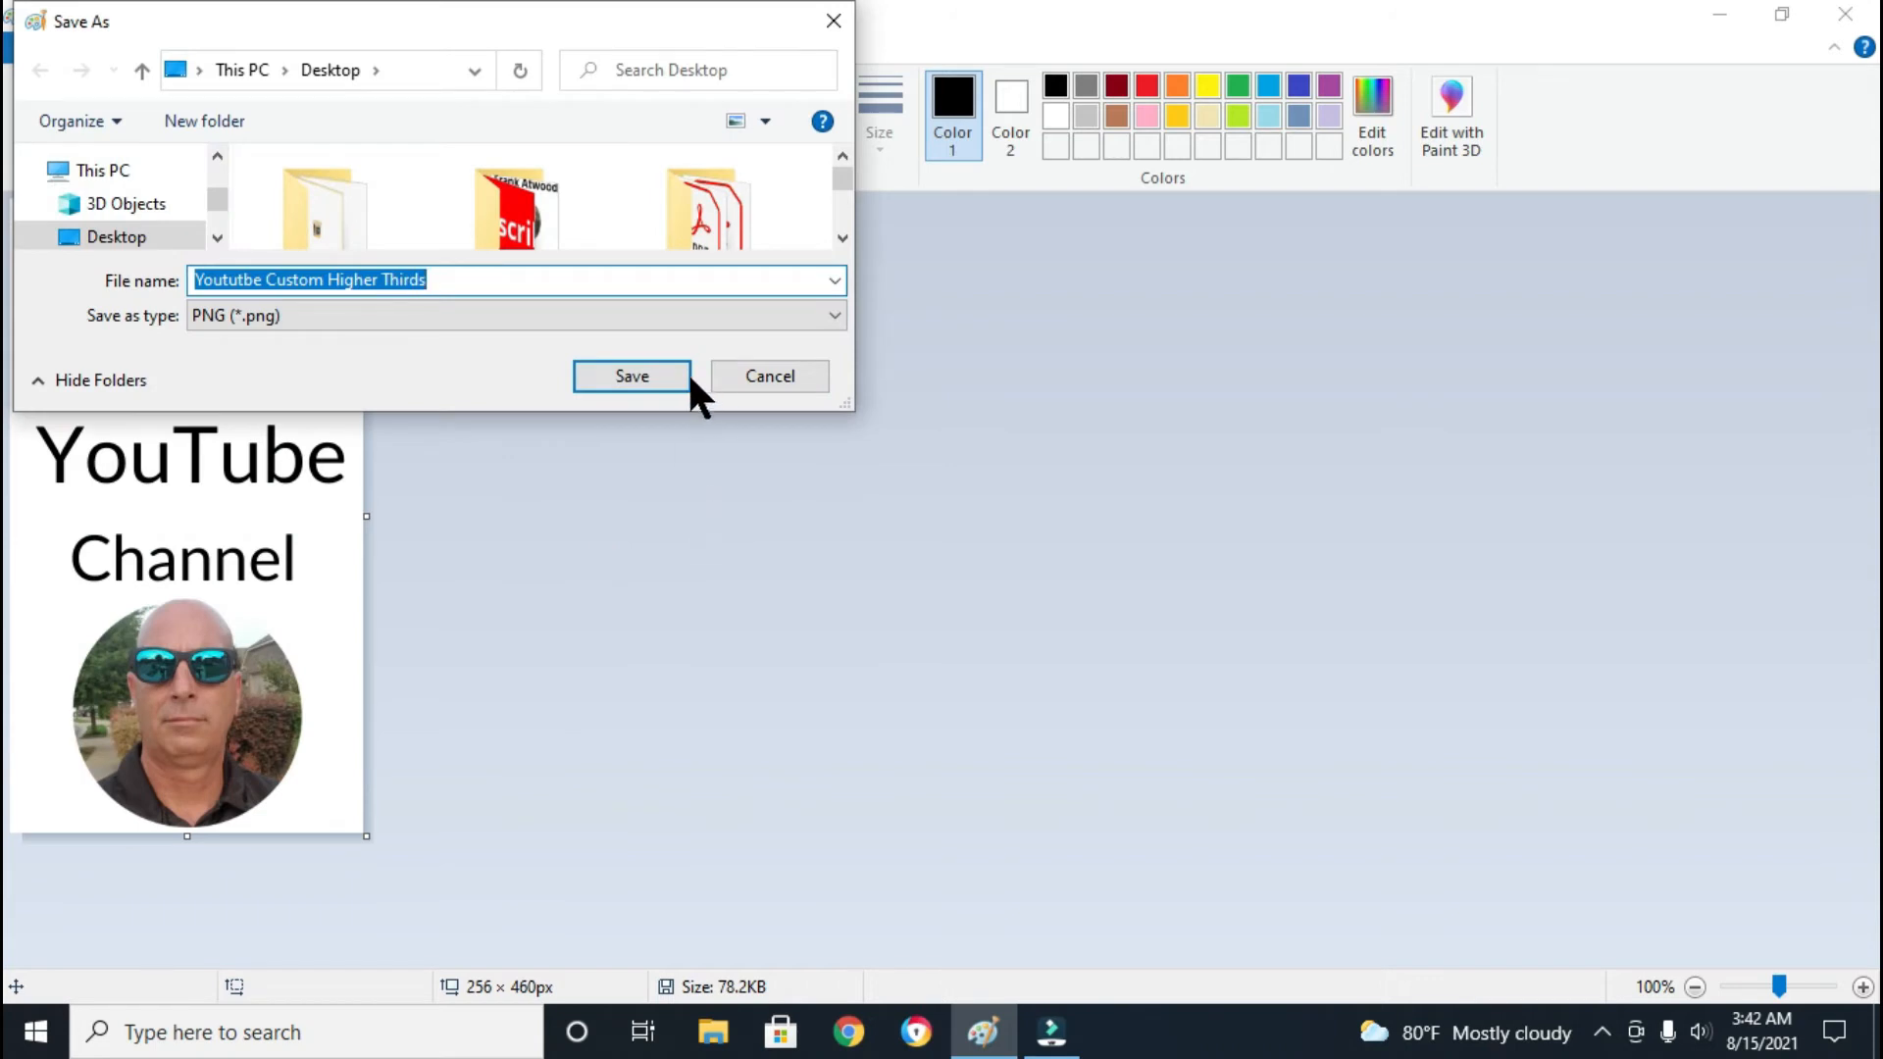
click(633, 377)
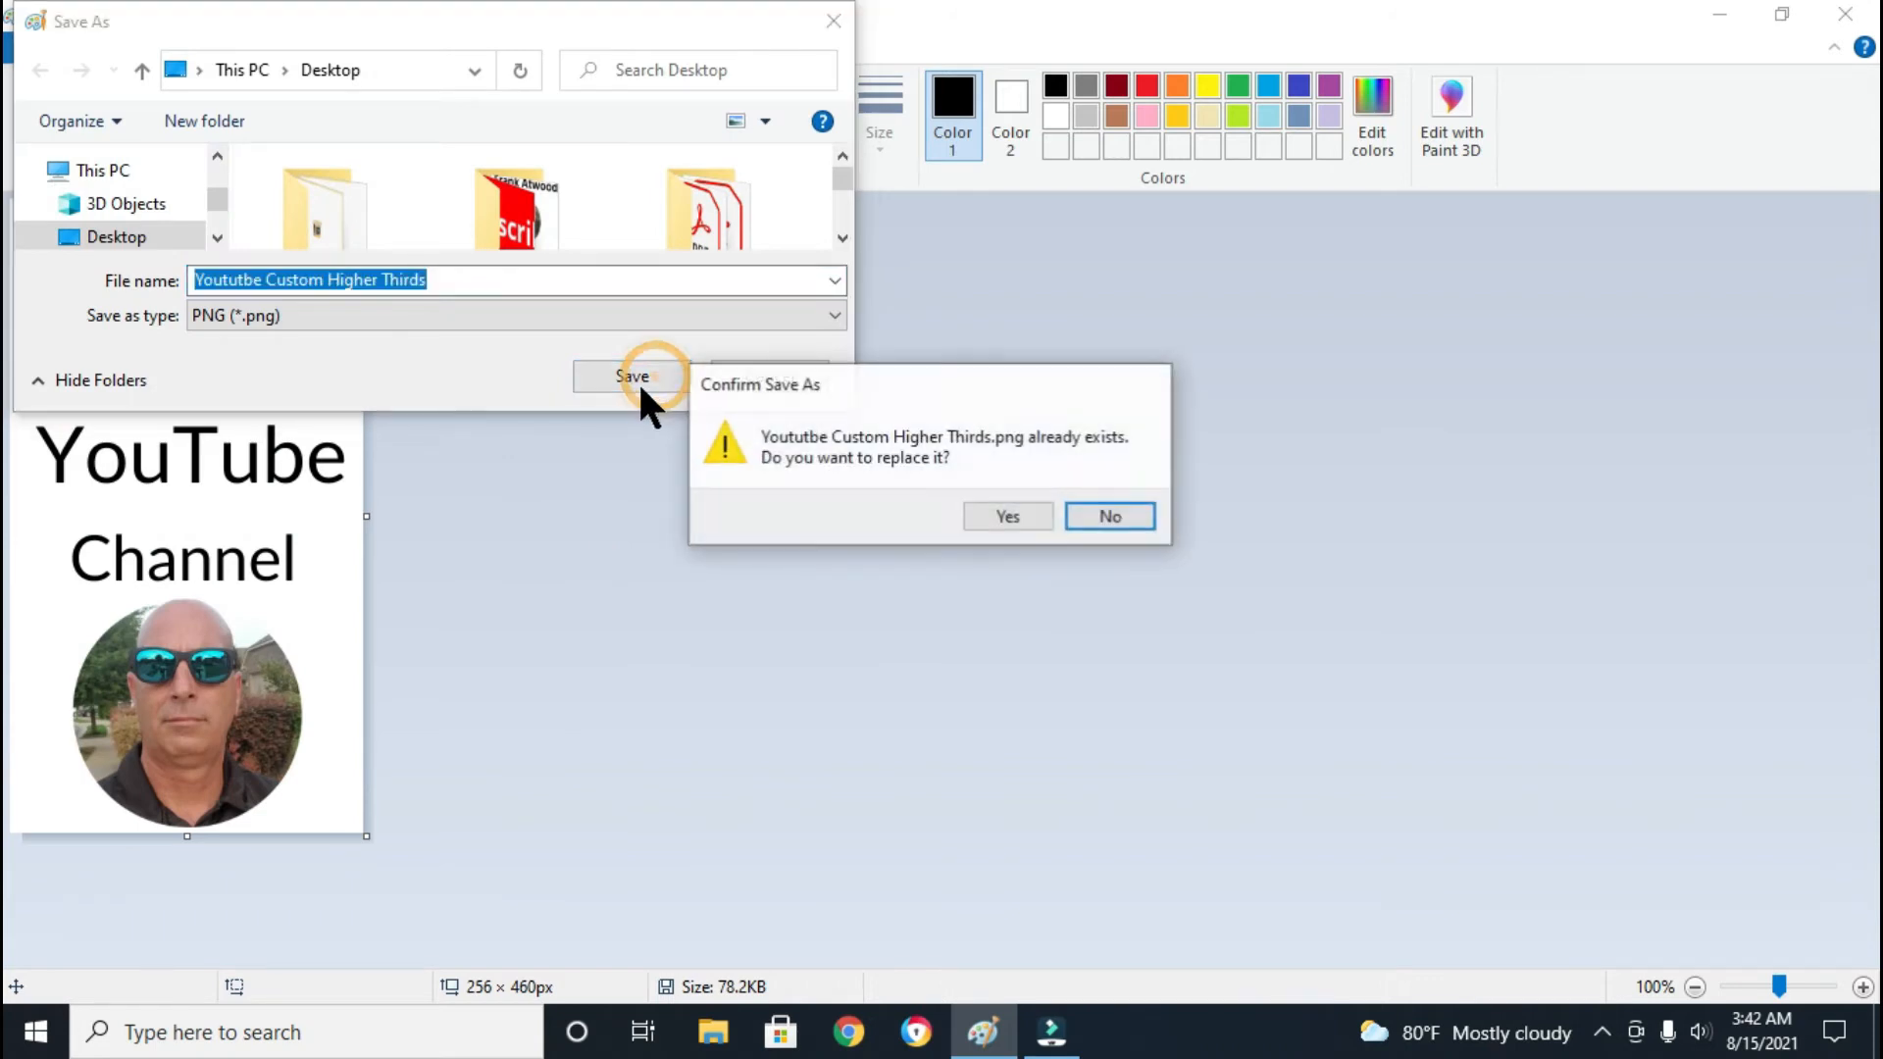
click(989, 511)
click(1007, 571)
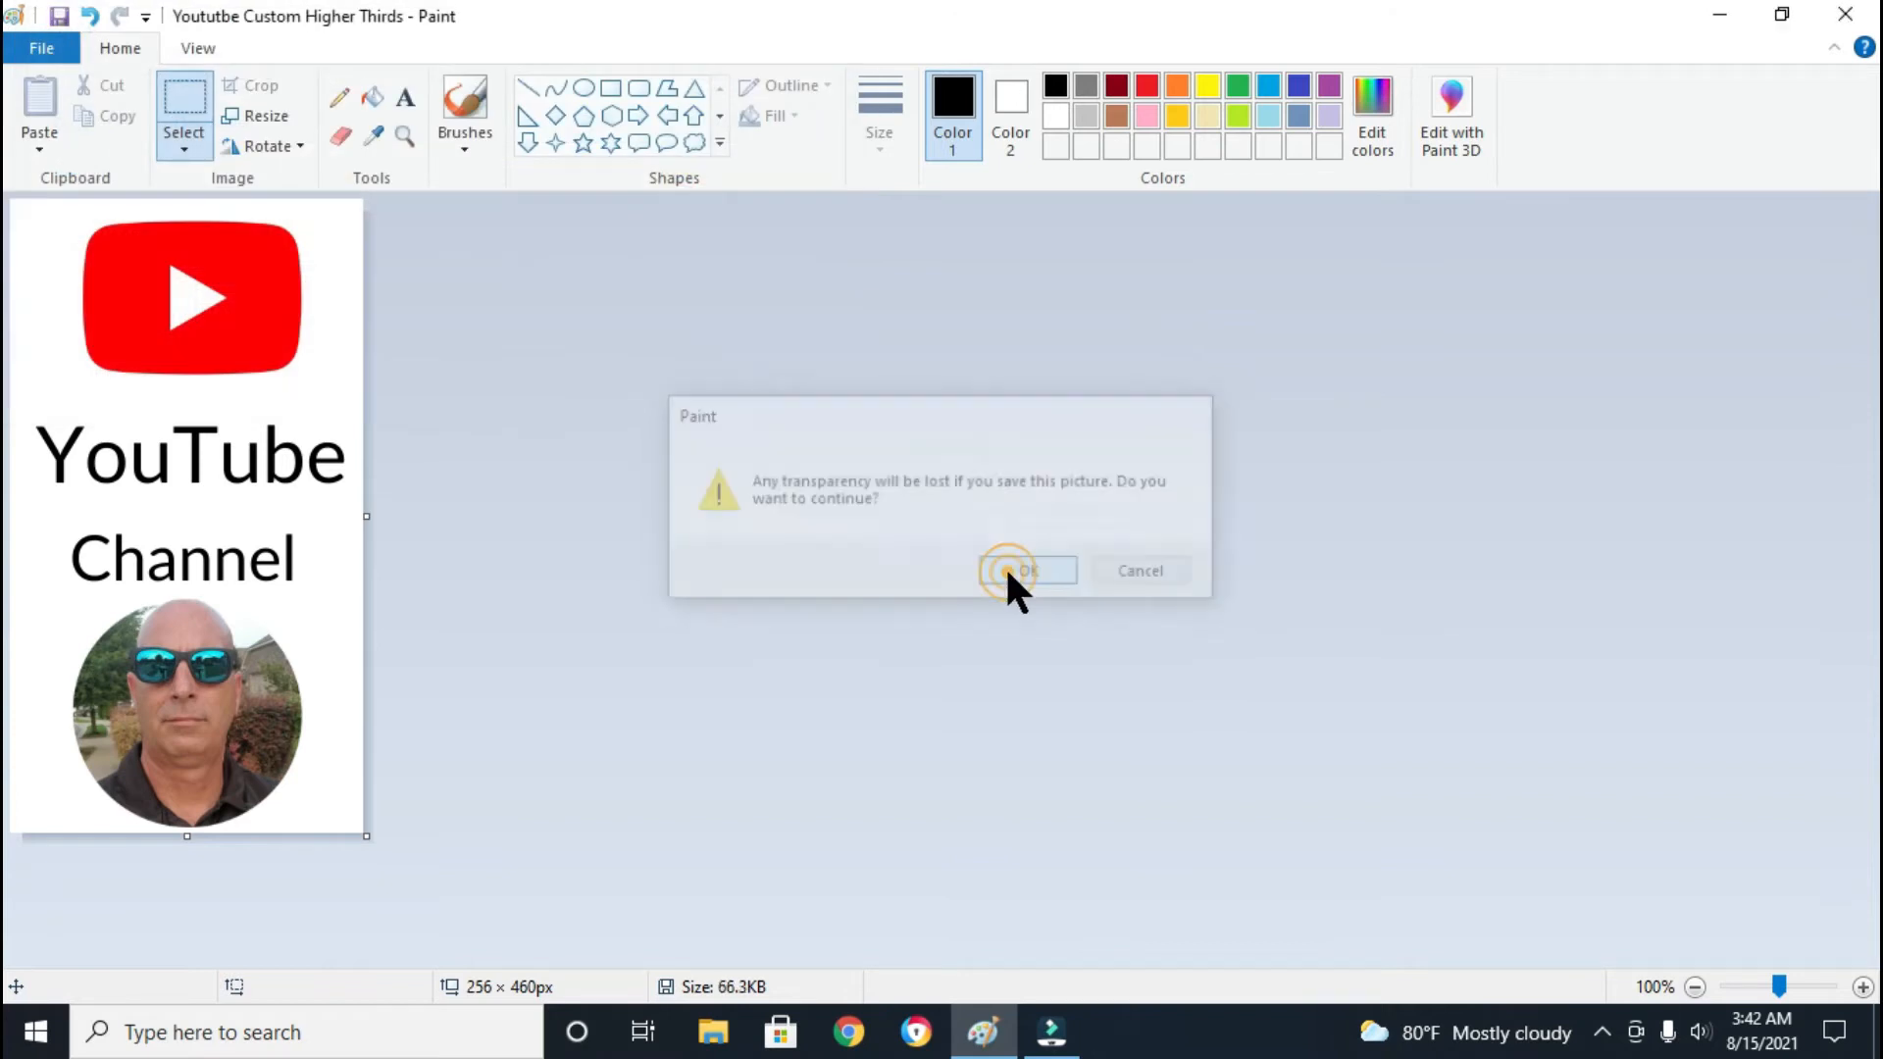
click(1846, 16)
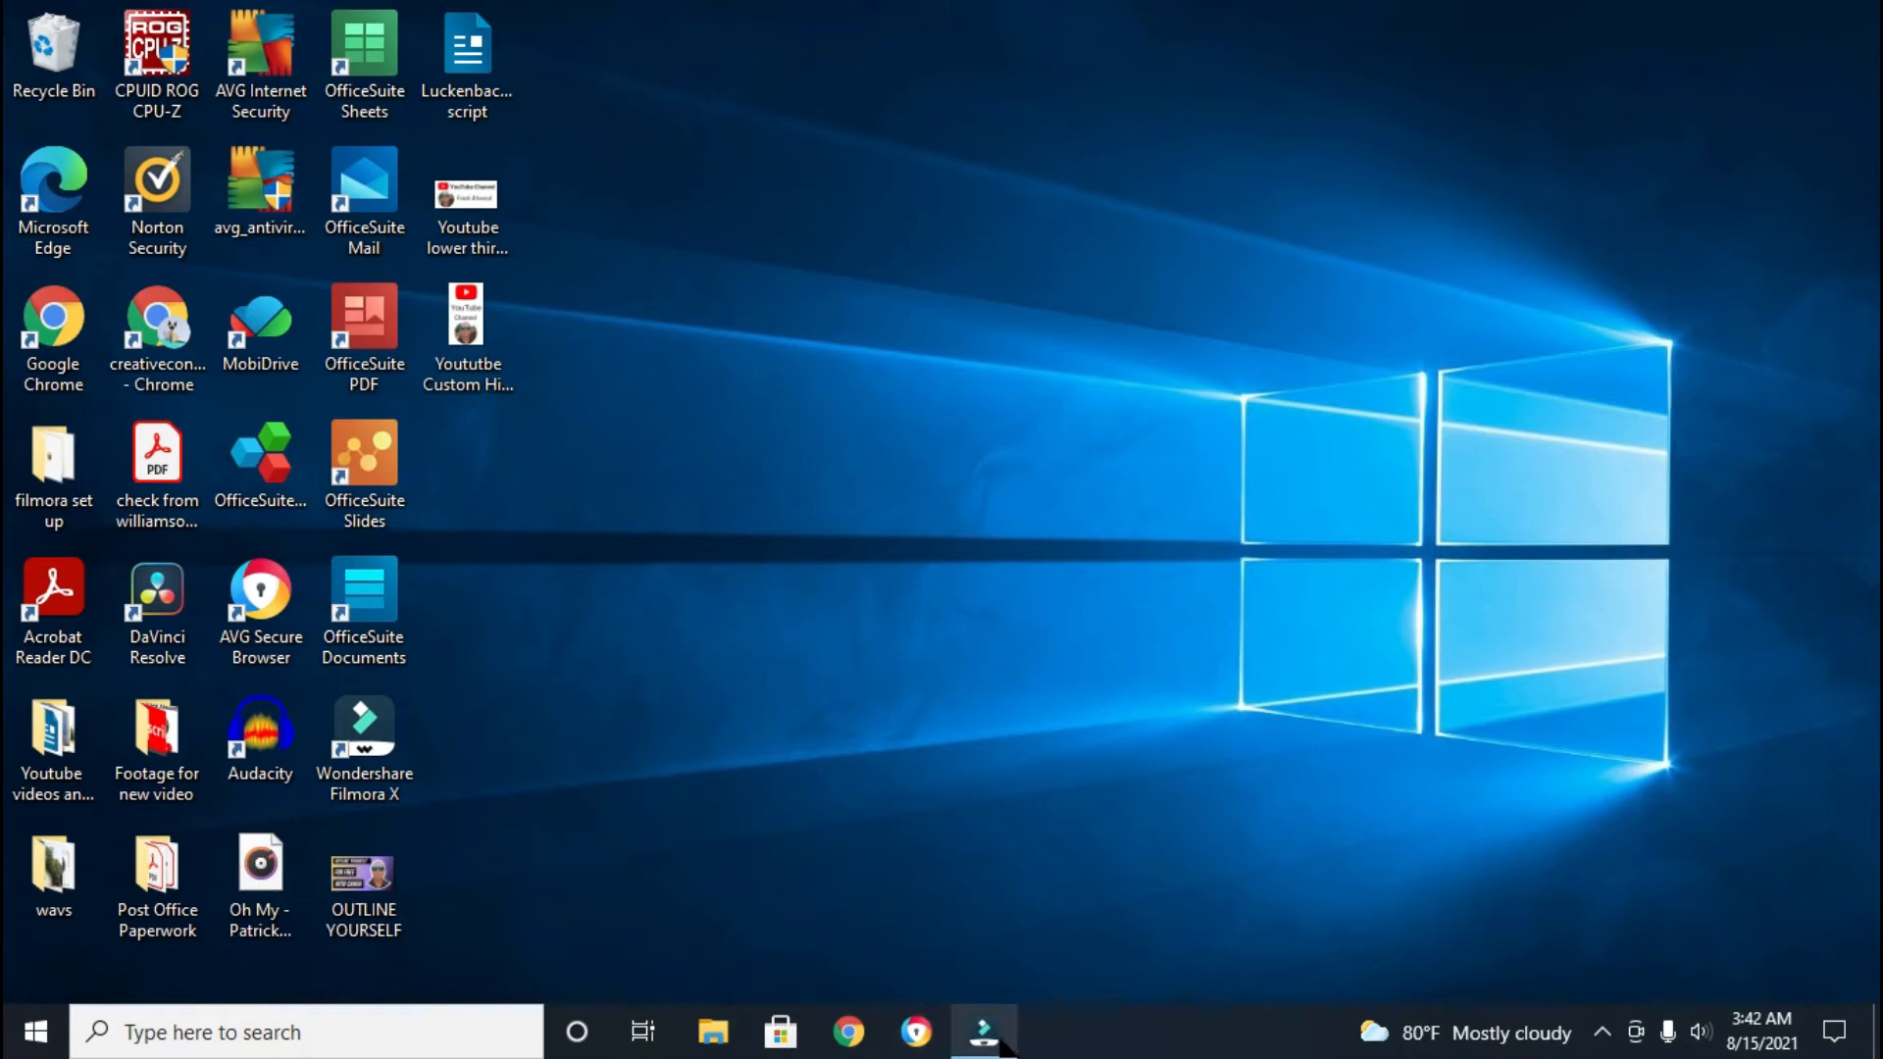
Switch to Filmora and import "Yoututbe Custom Higher Thirds" into the project media
click(983, 1032)
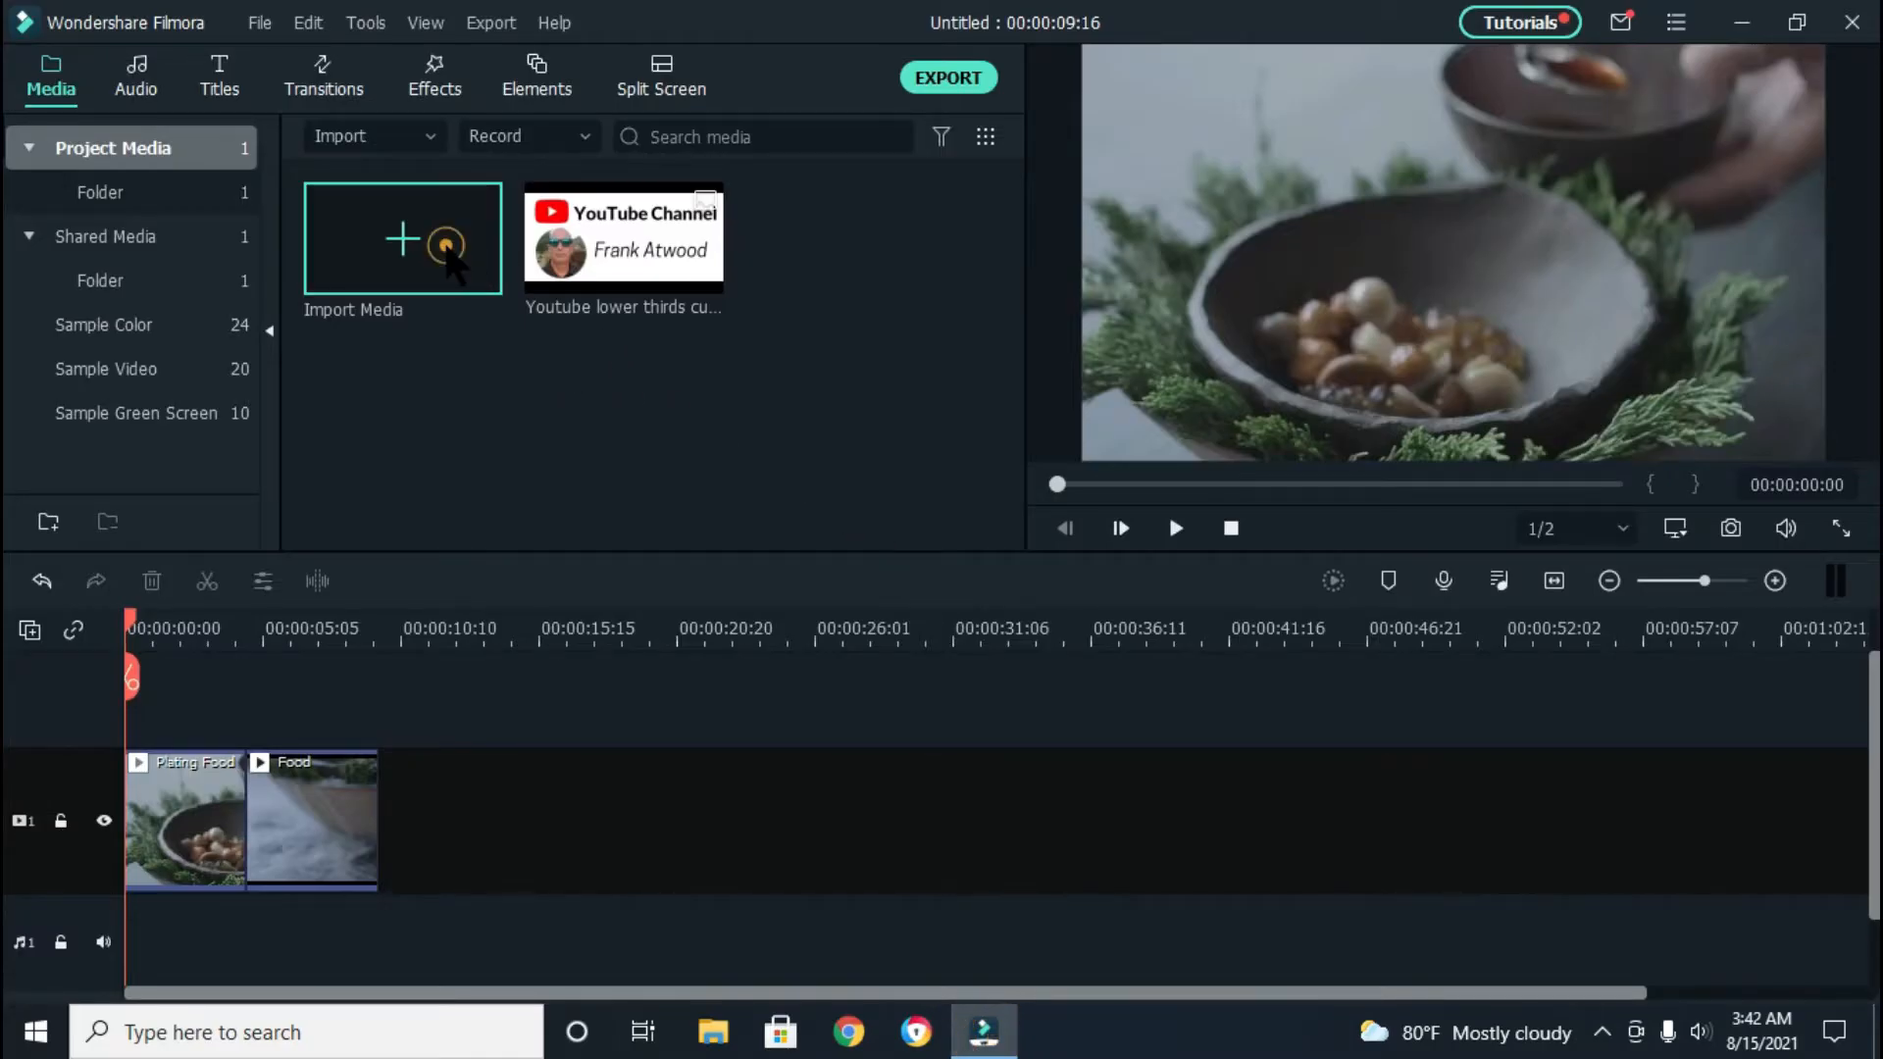
click(444, 240)
scroll(907, 358, down, 2)
click(328, 439)
click(726, 614)
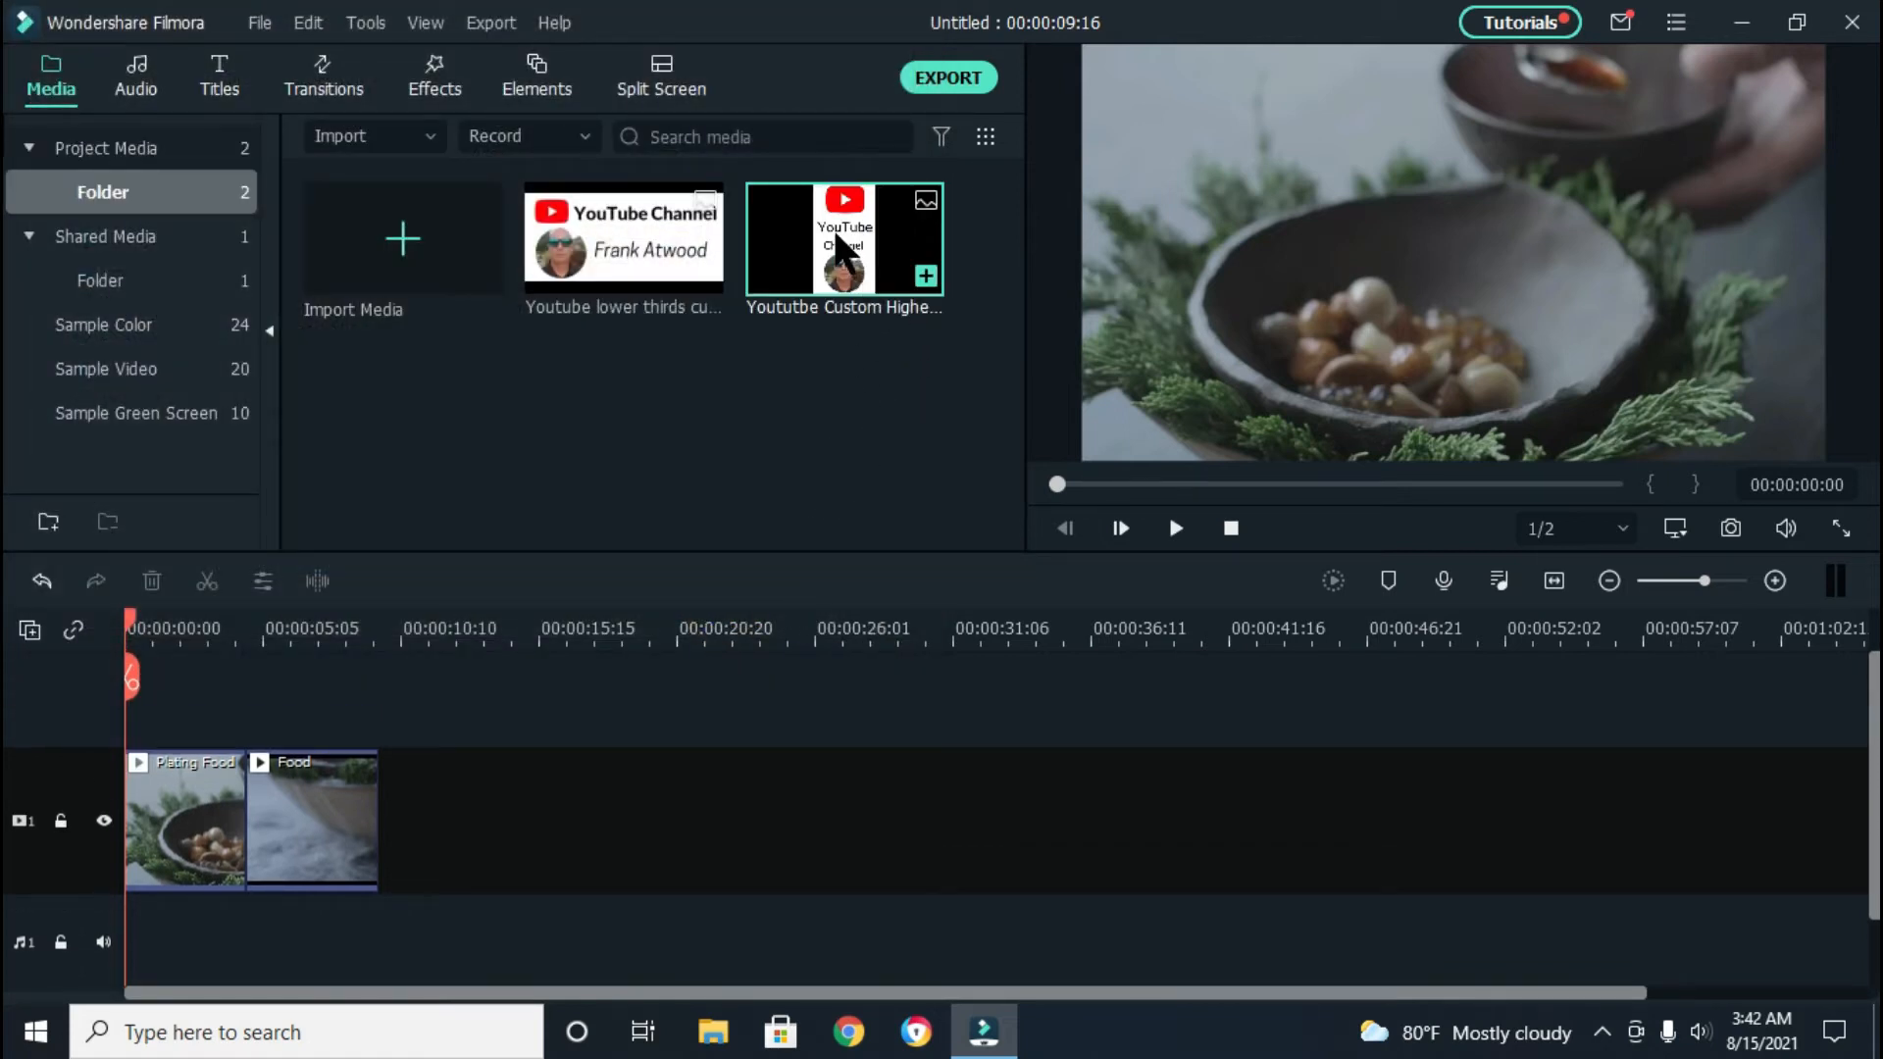
Place the "Yoututbe Custom Higher Thirds" image above the food clips on the timeline and move it up to video track 3
drag(838, 250, 152, 734)
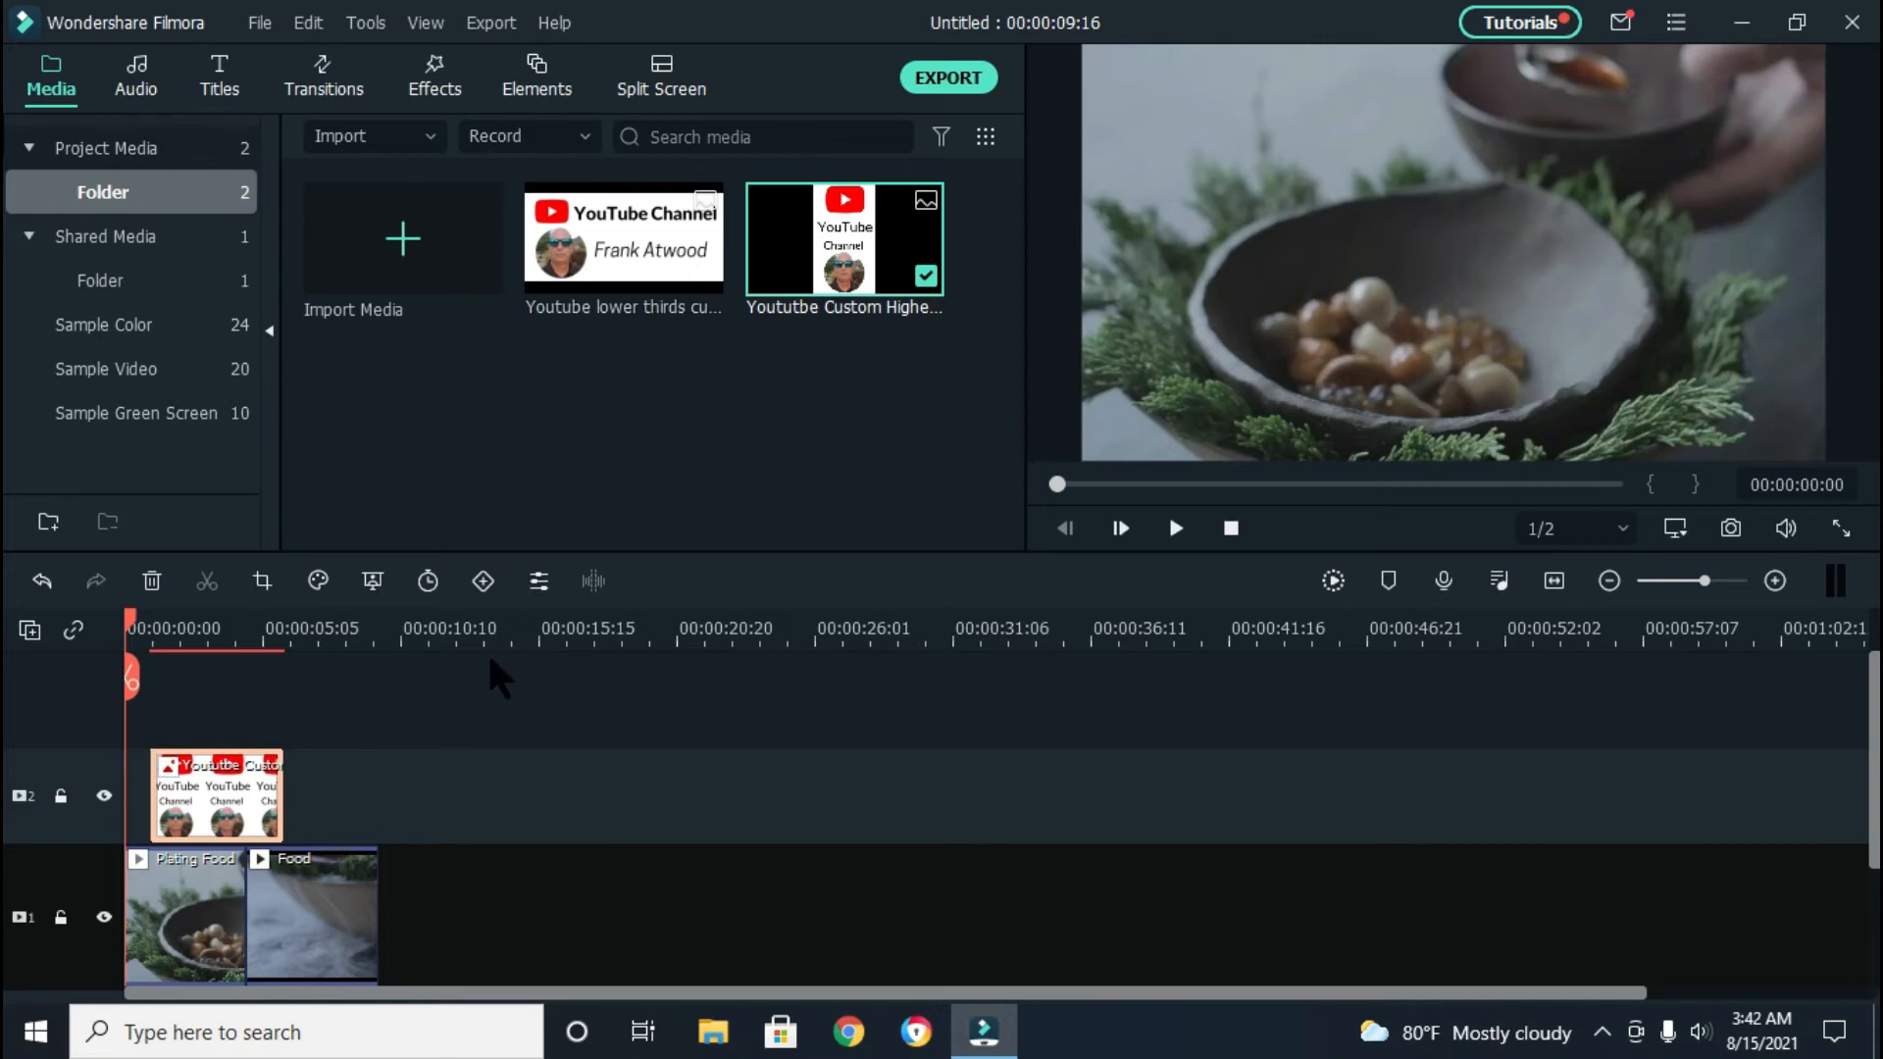
drag(257, 791, 272, 748)
scroll(505, 726, down, 2)
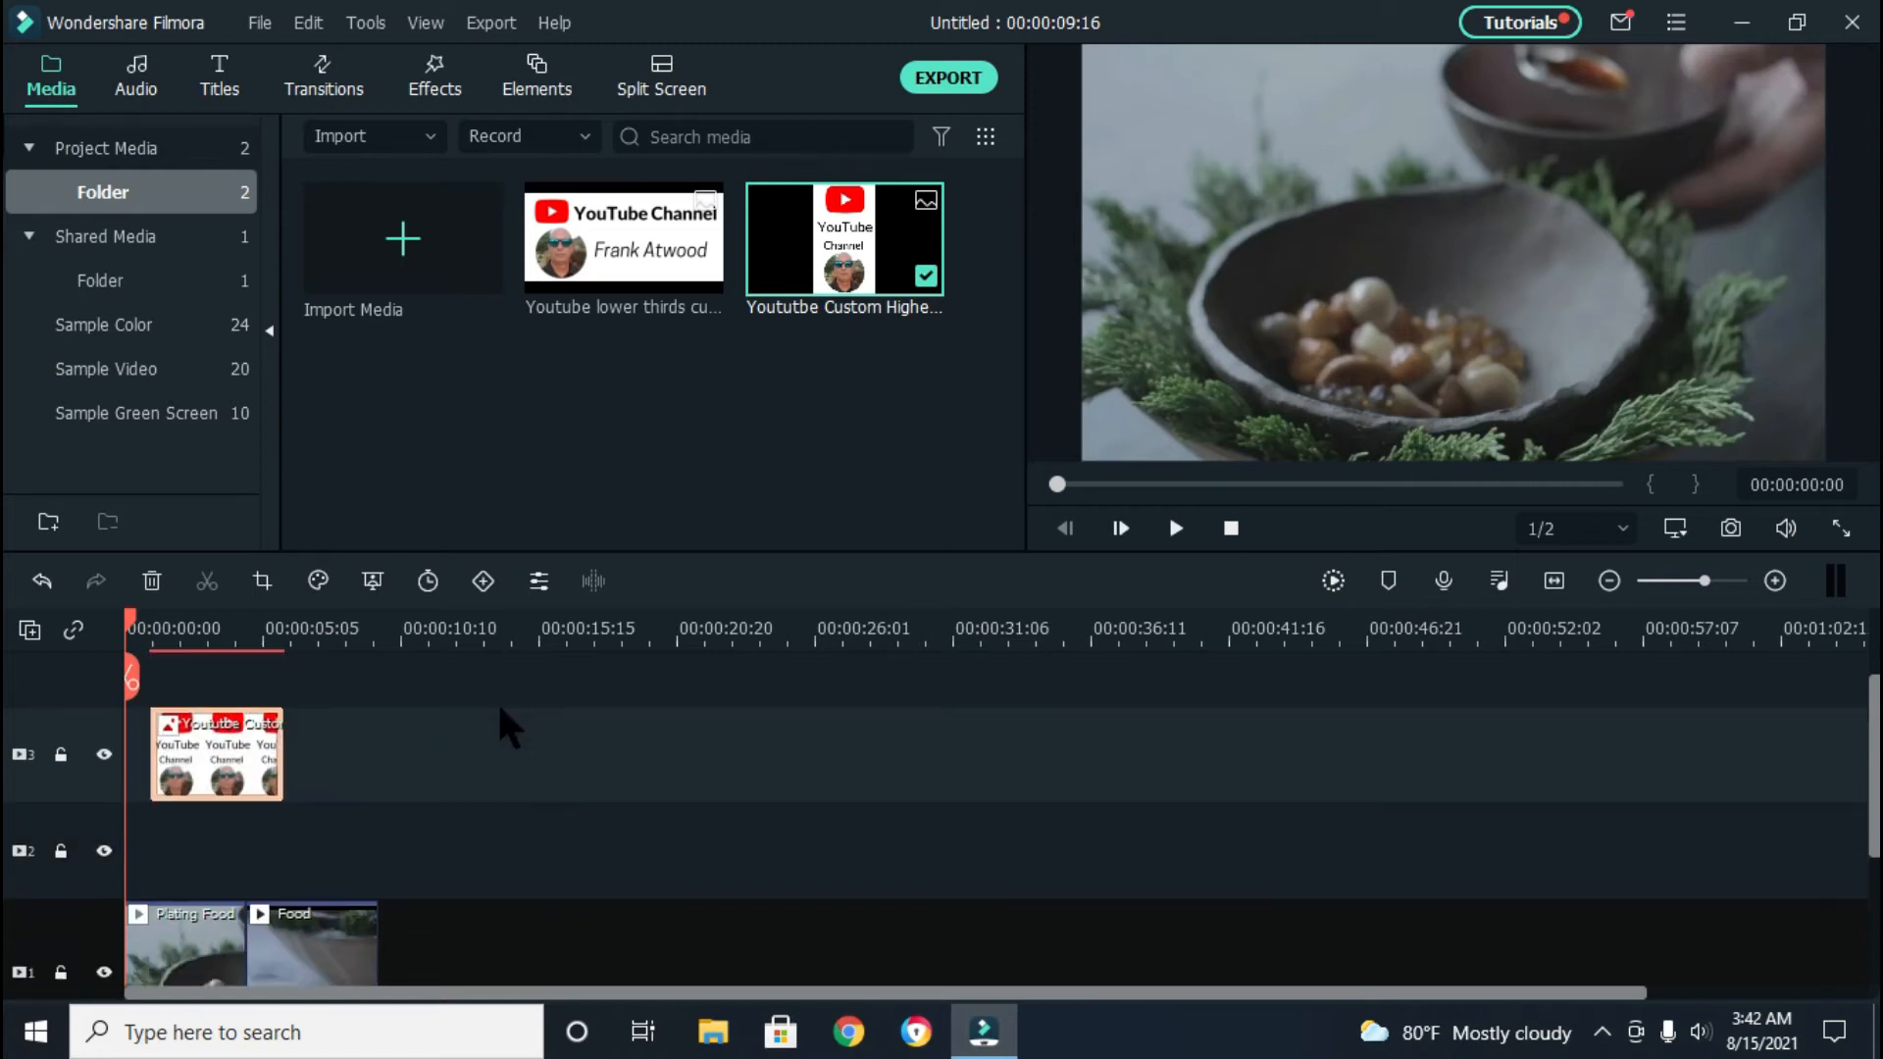
click(245, 800)
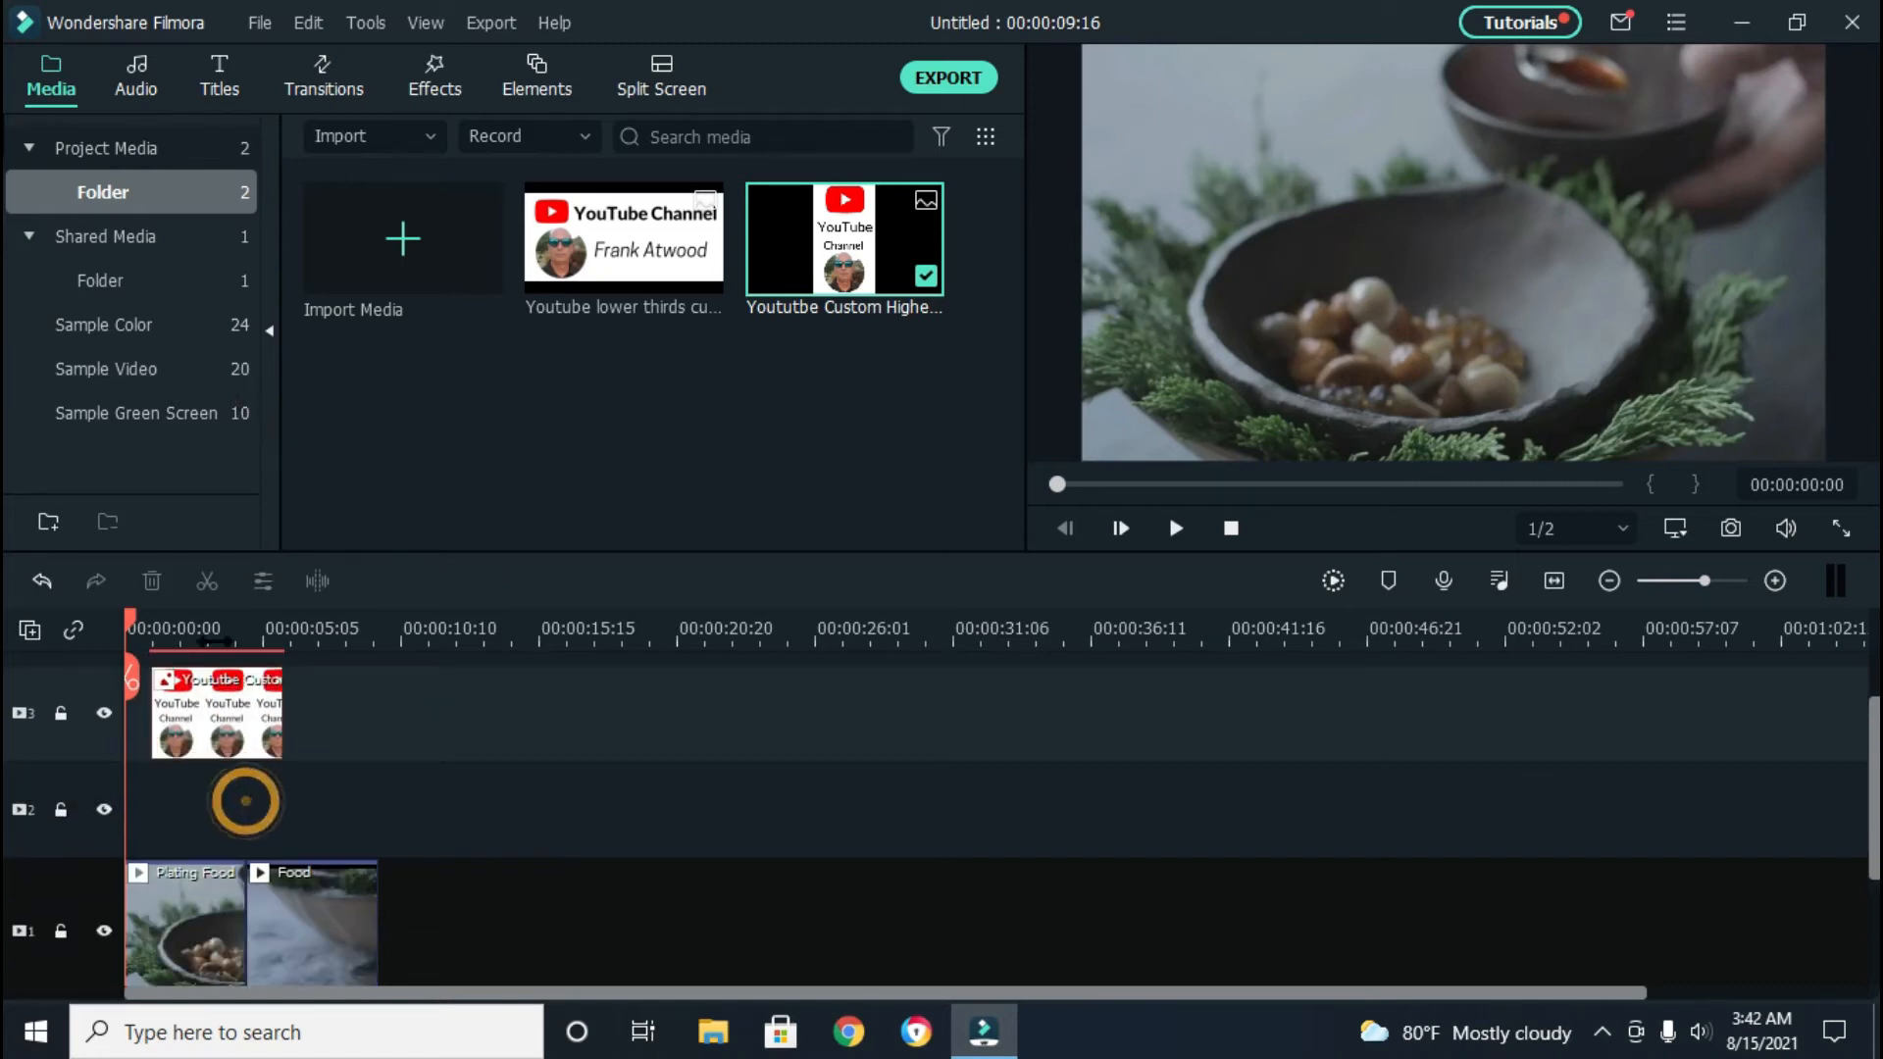
Add the Green sample color at the start of video track 2 and align the graphic clip on track 3 with it
click(189, 321)
drag(622, 239, 114, 854)
click(206, 728)
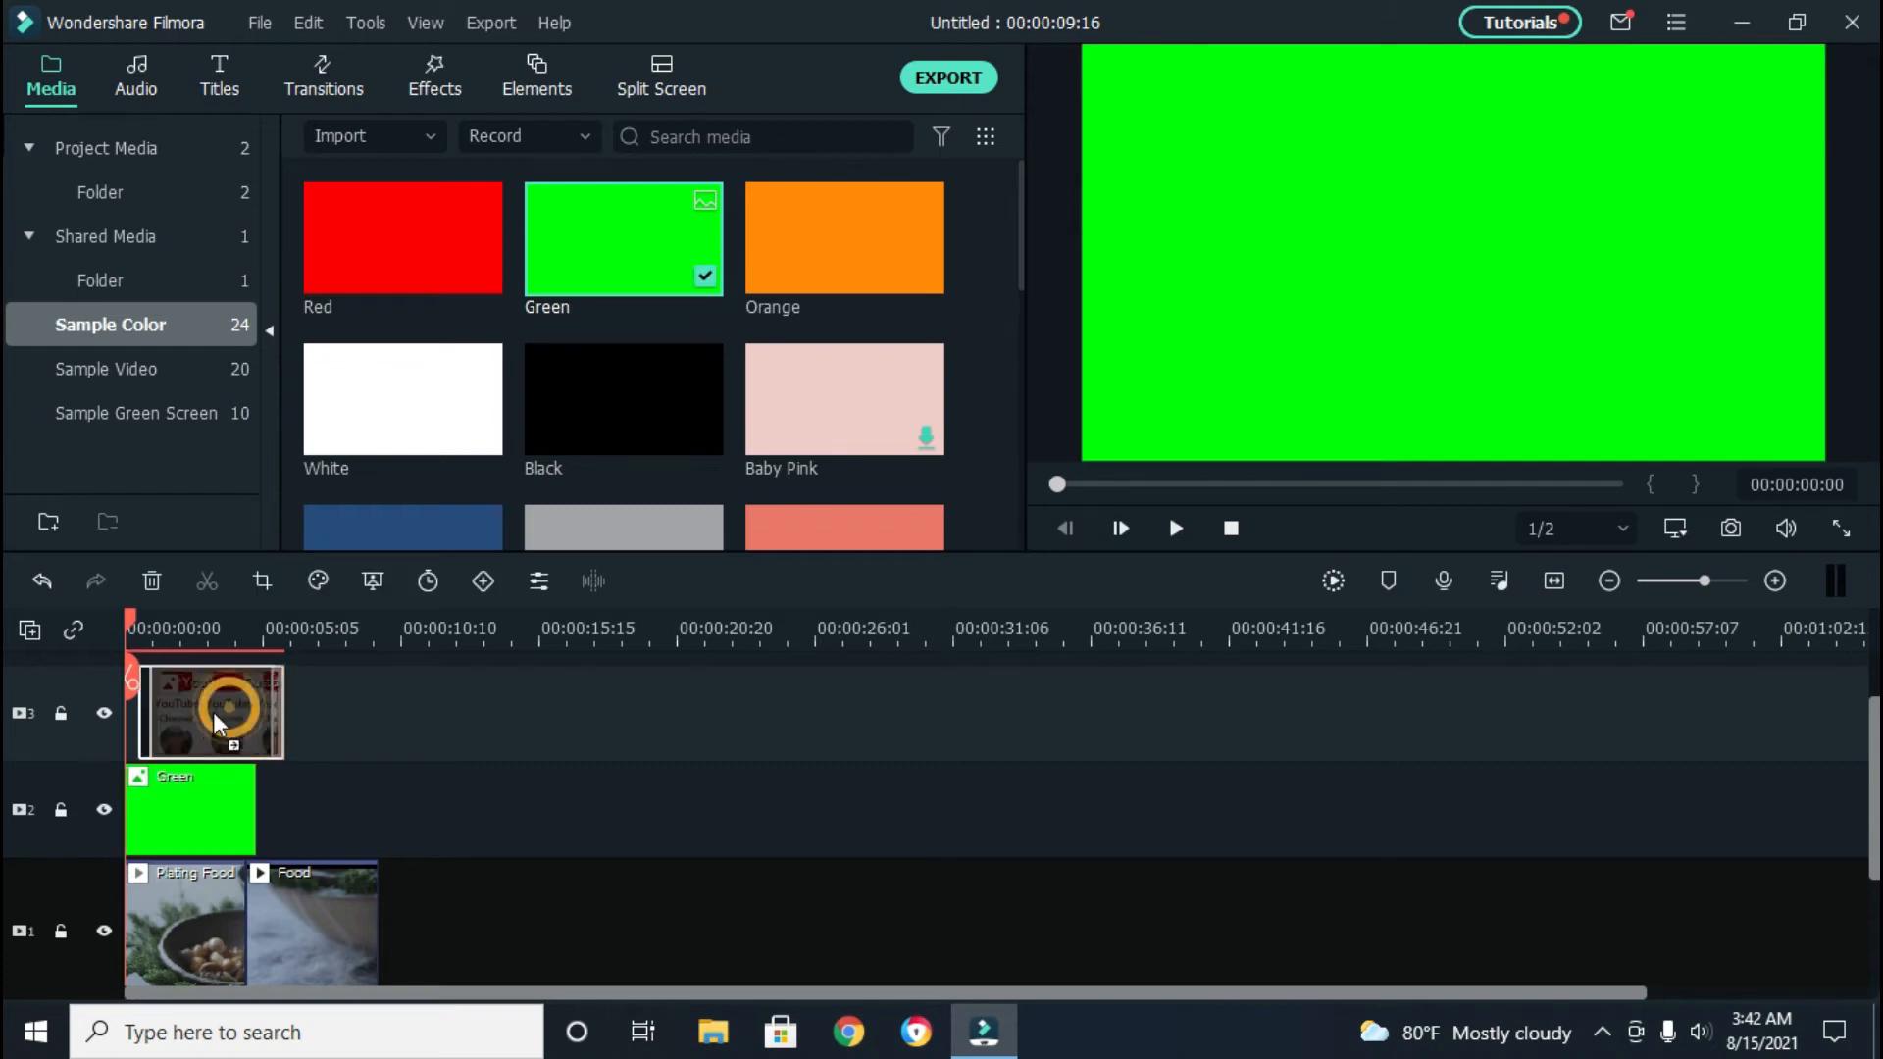
drag(206, 728, 196, 729)
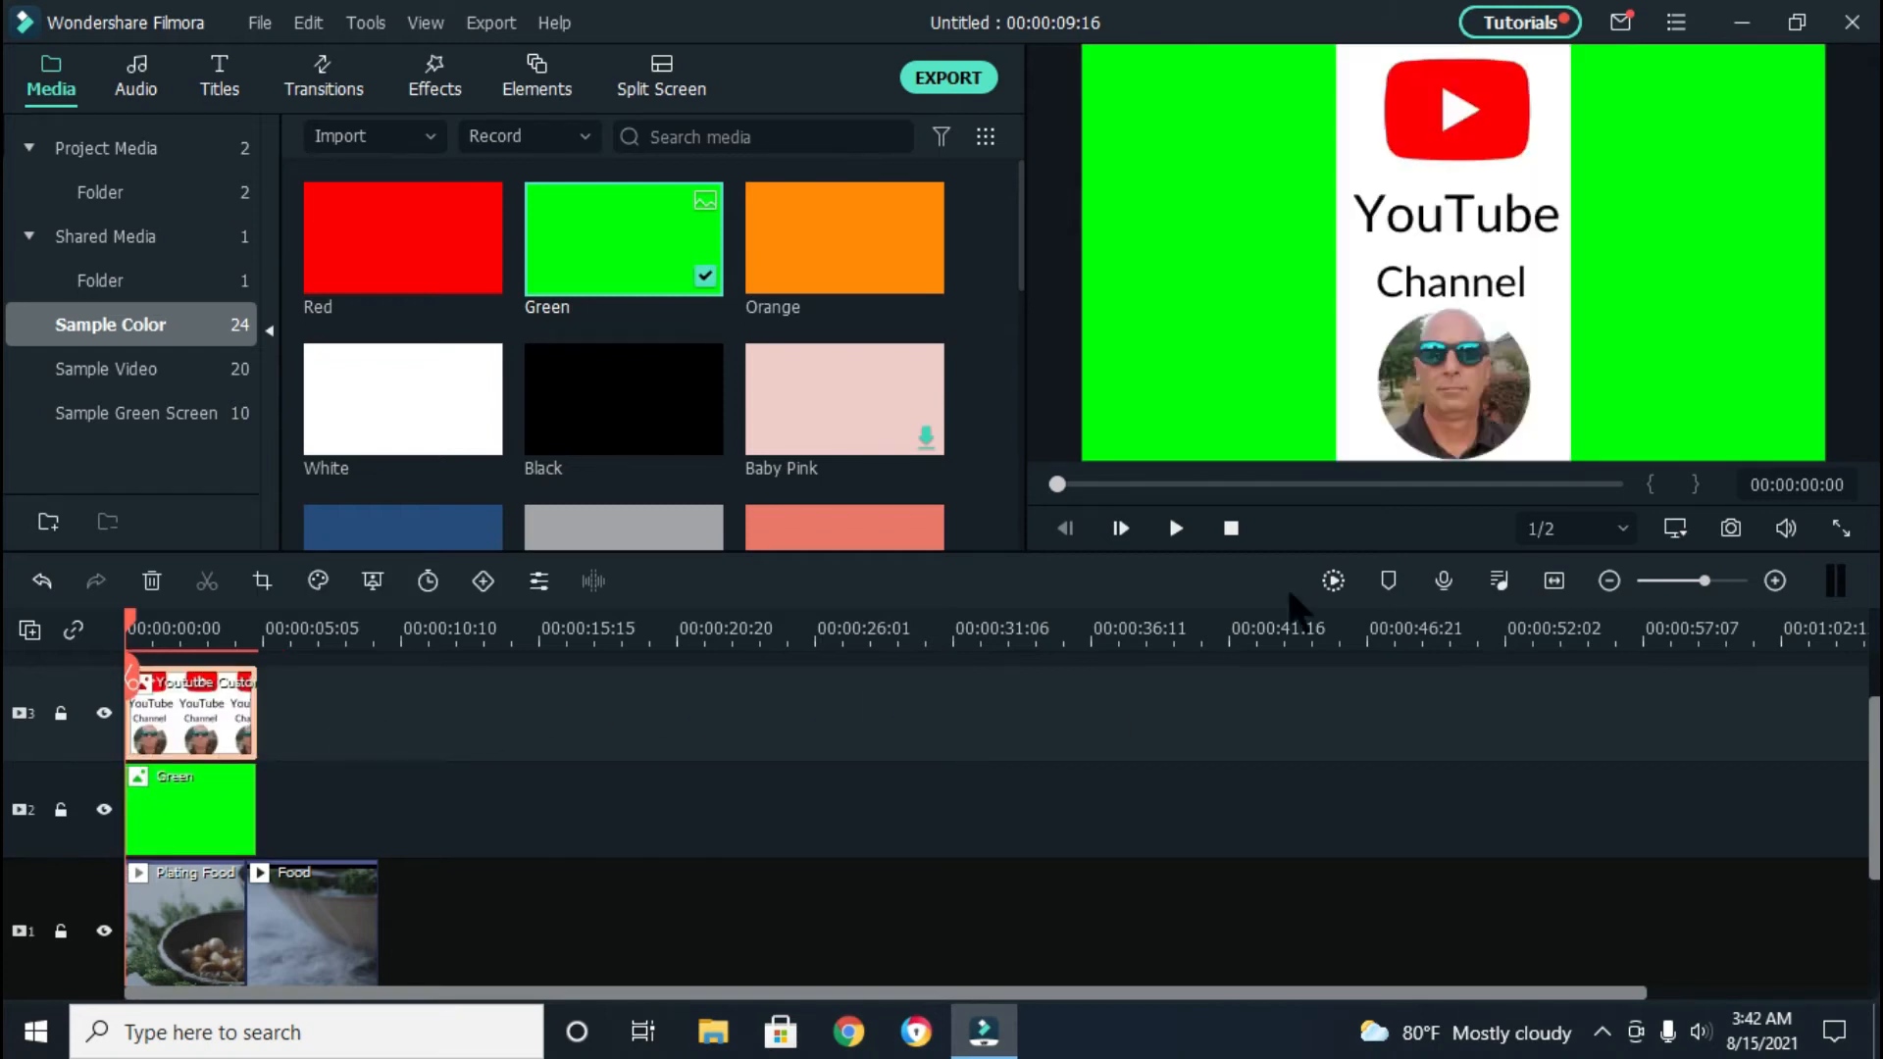
Scale the graphic down to roughly half size, place it near the video frame's upper-left corner, and slightly reduce its height
click(1442, 387)
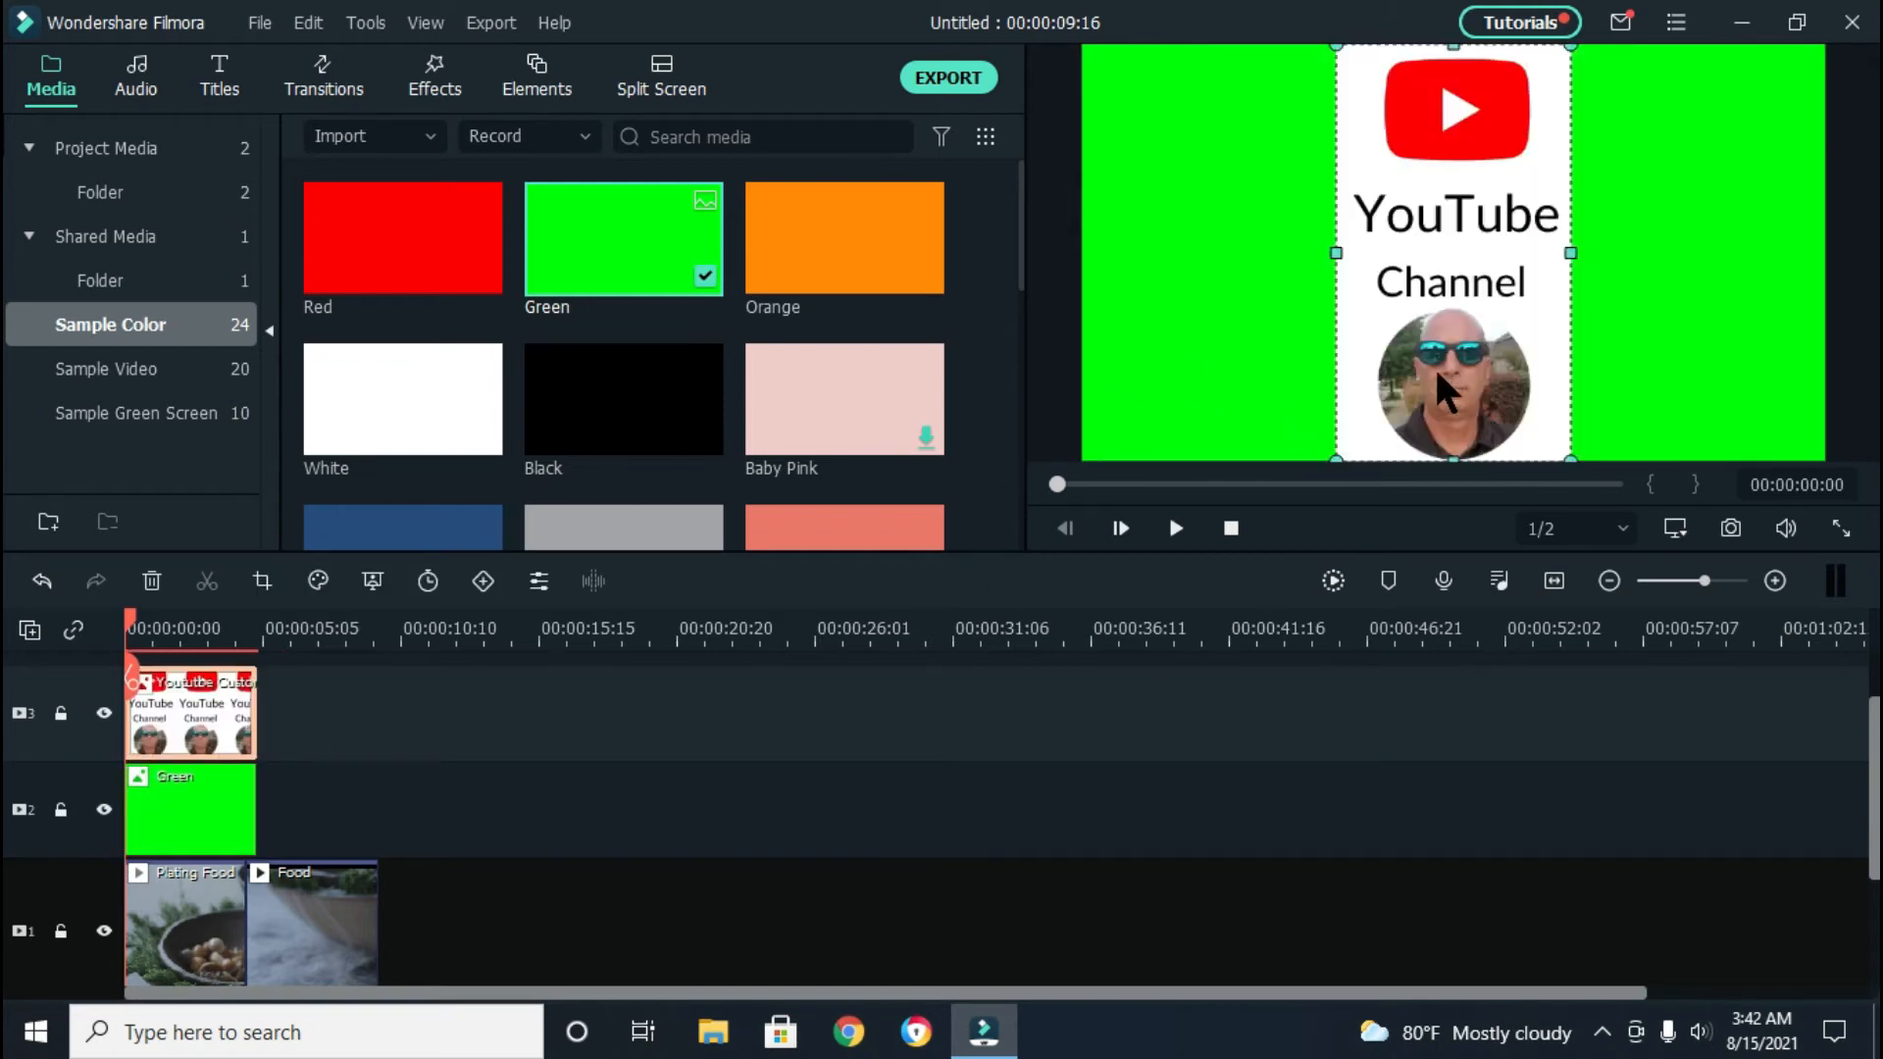
drag(1567, 455, 1462, 155)
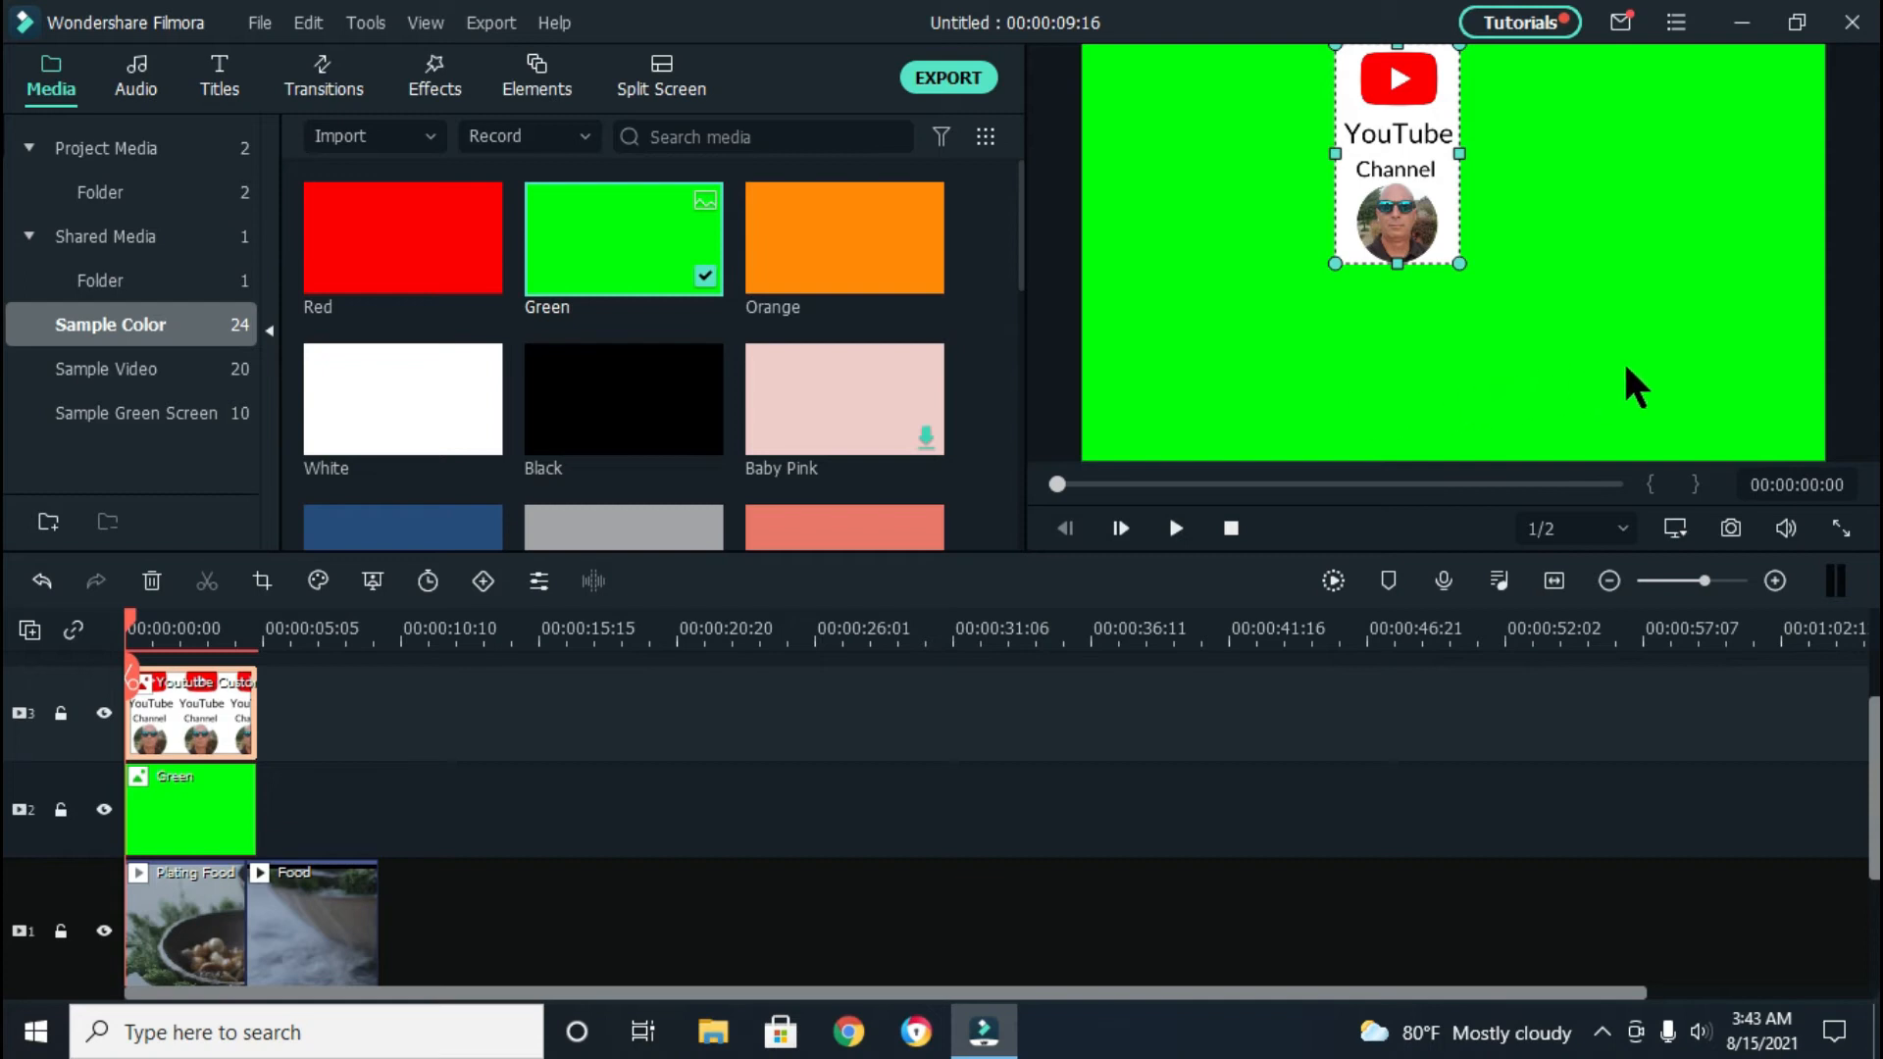
drag(1381, 200, 1141, 236)
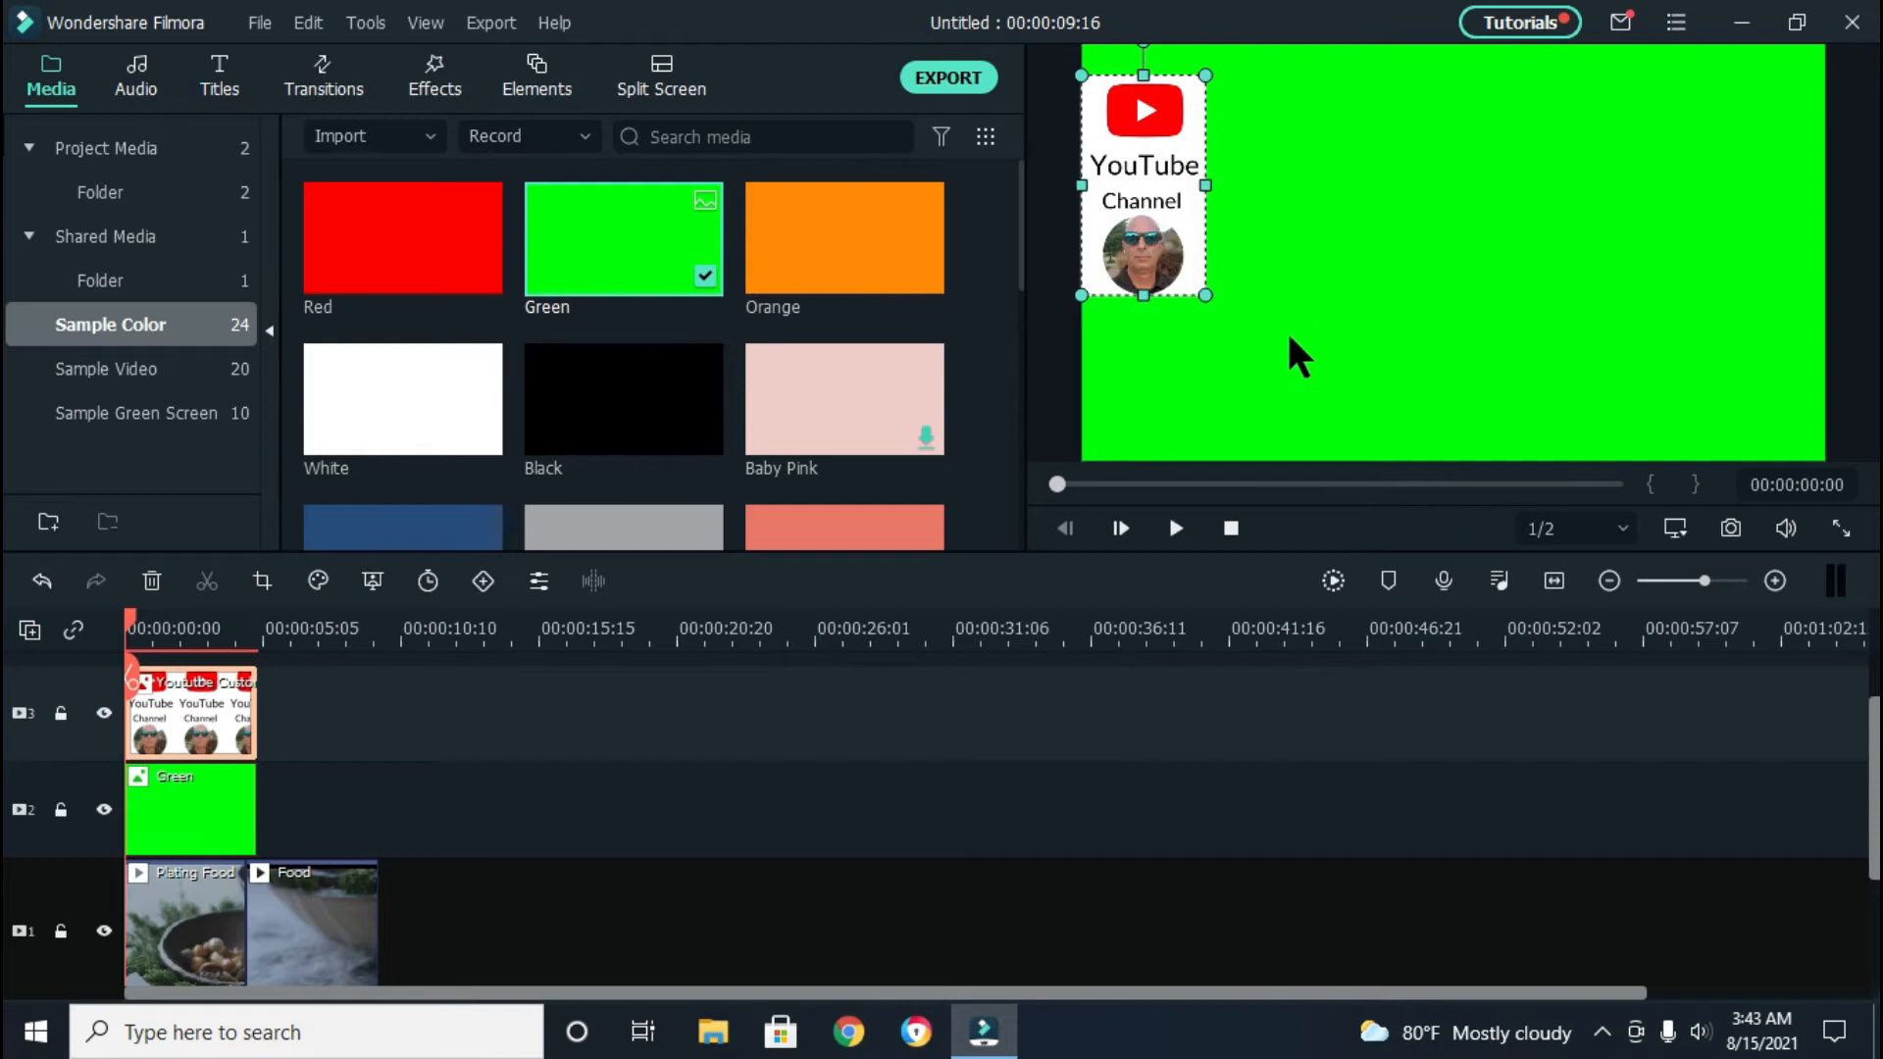
click(1322, 334)
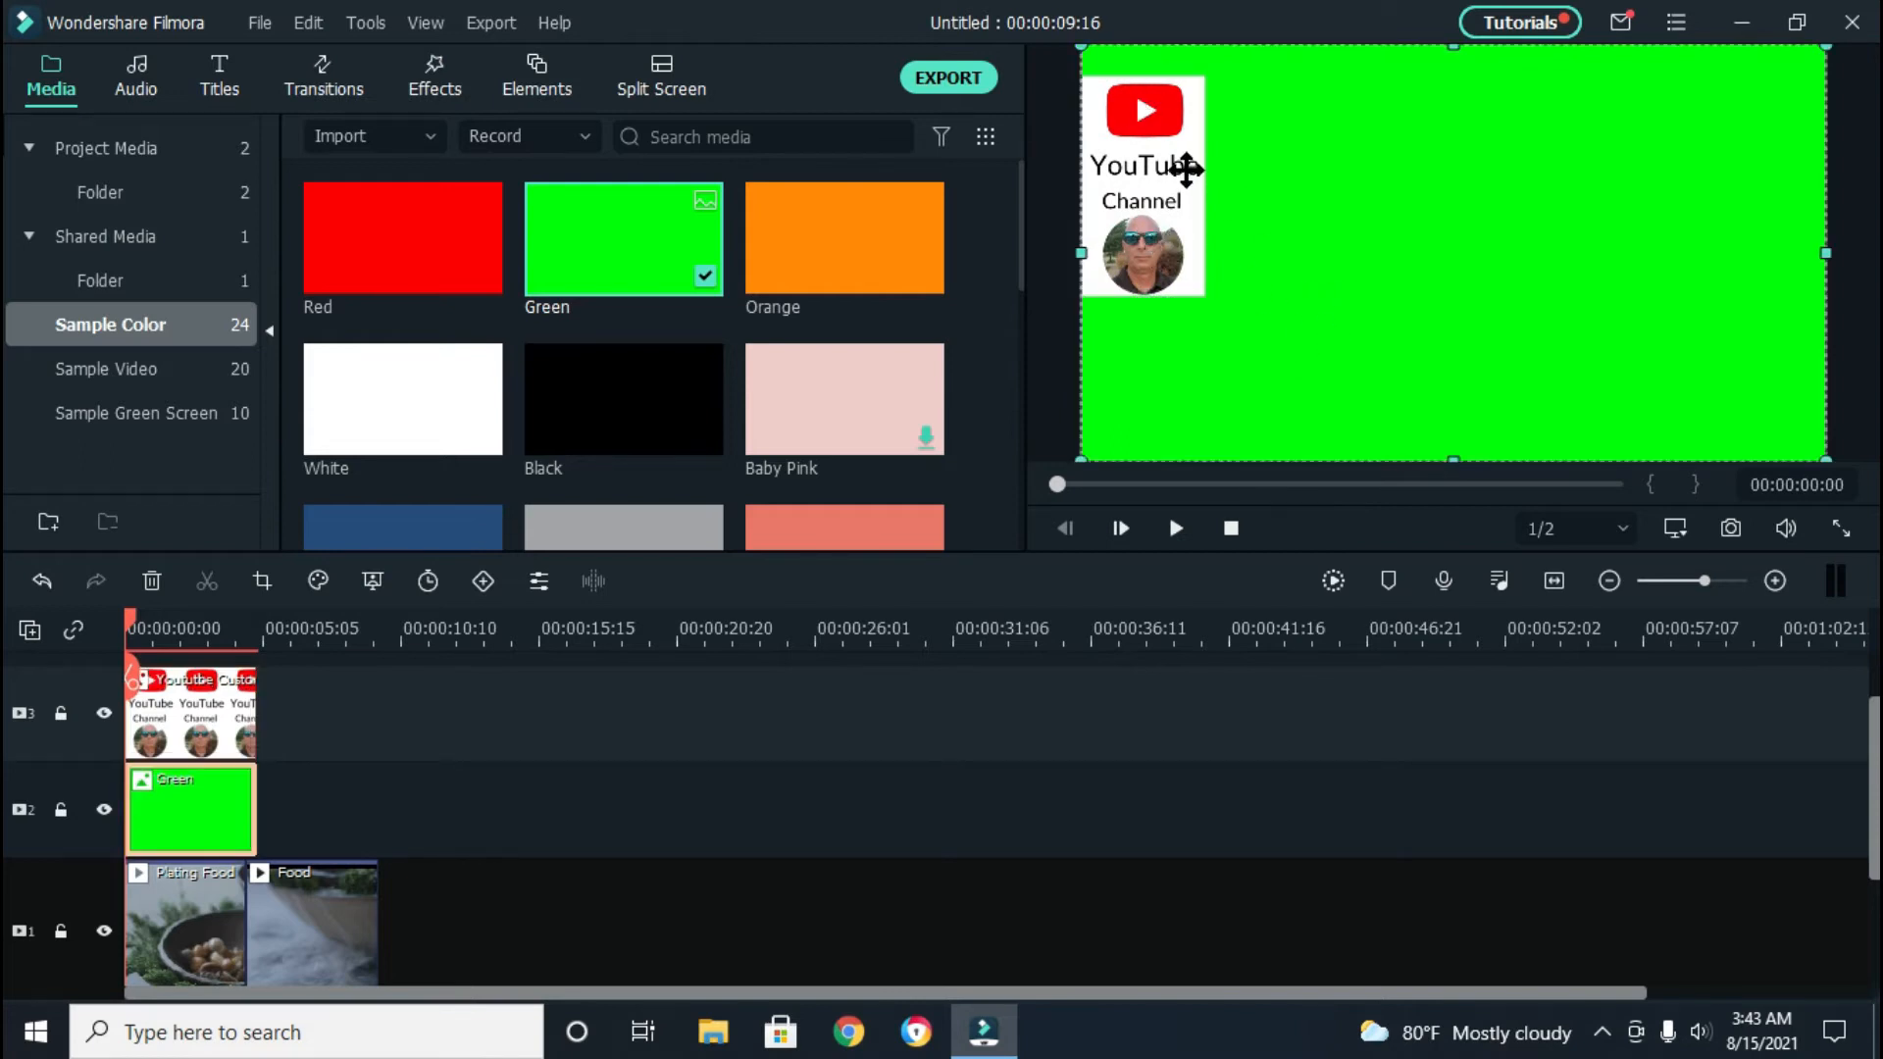
click(1180, 290)
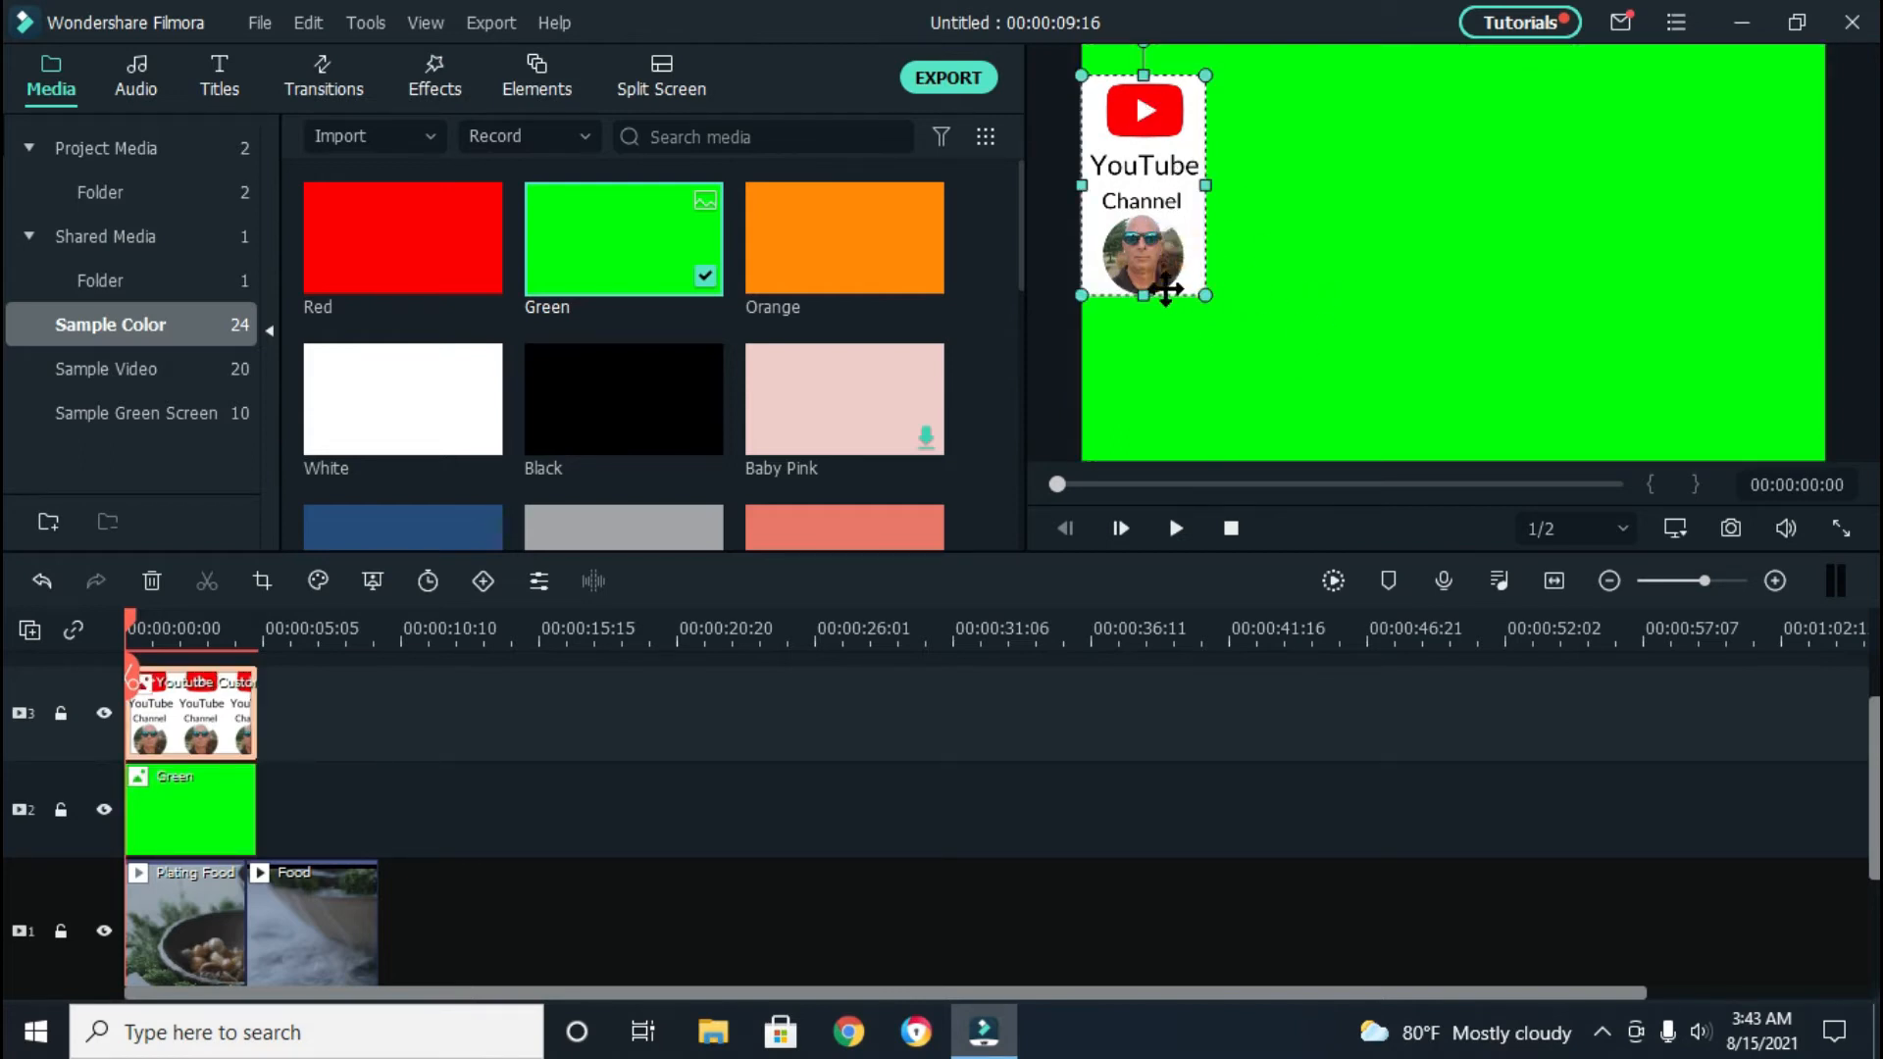
mouse_move(1144, 295)
mouse_down()
mouse_move(1143, 337)
mouse_move(1144, 287)
mouse_up()
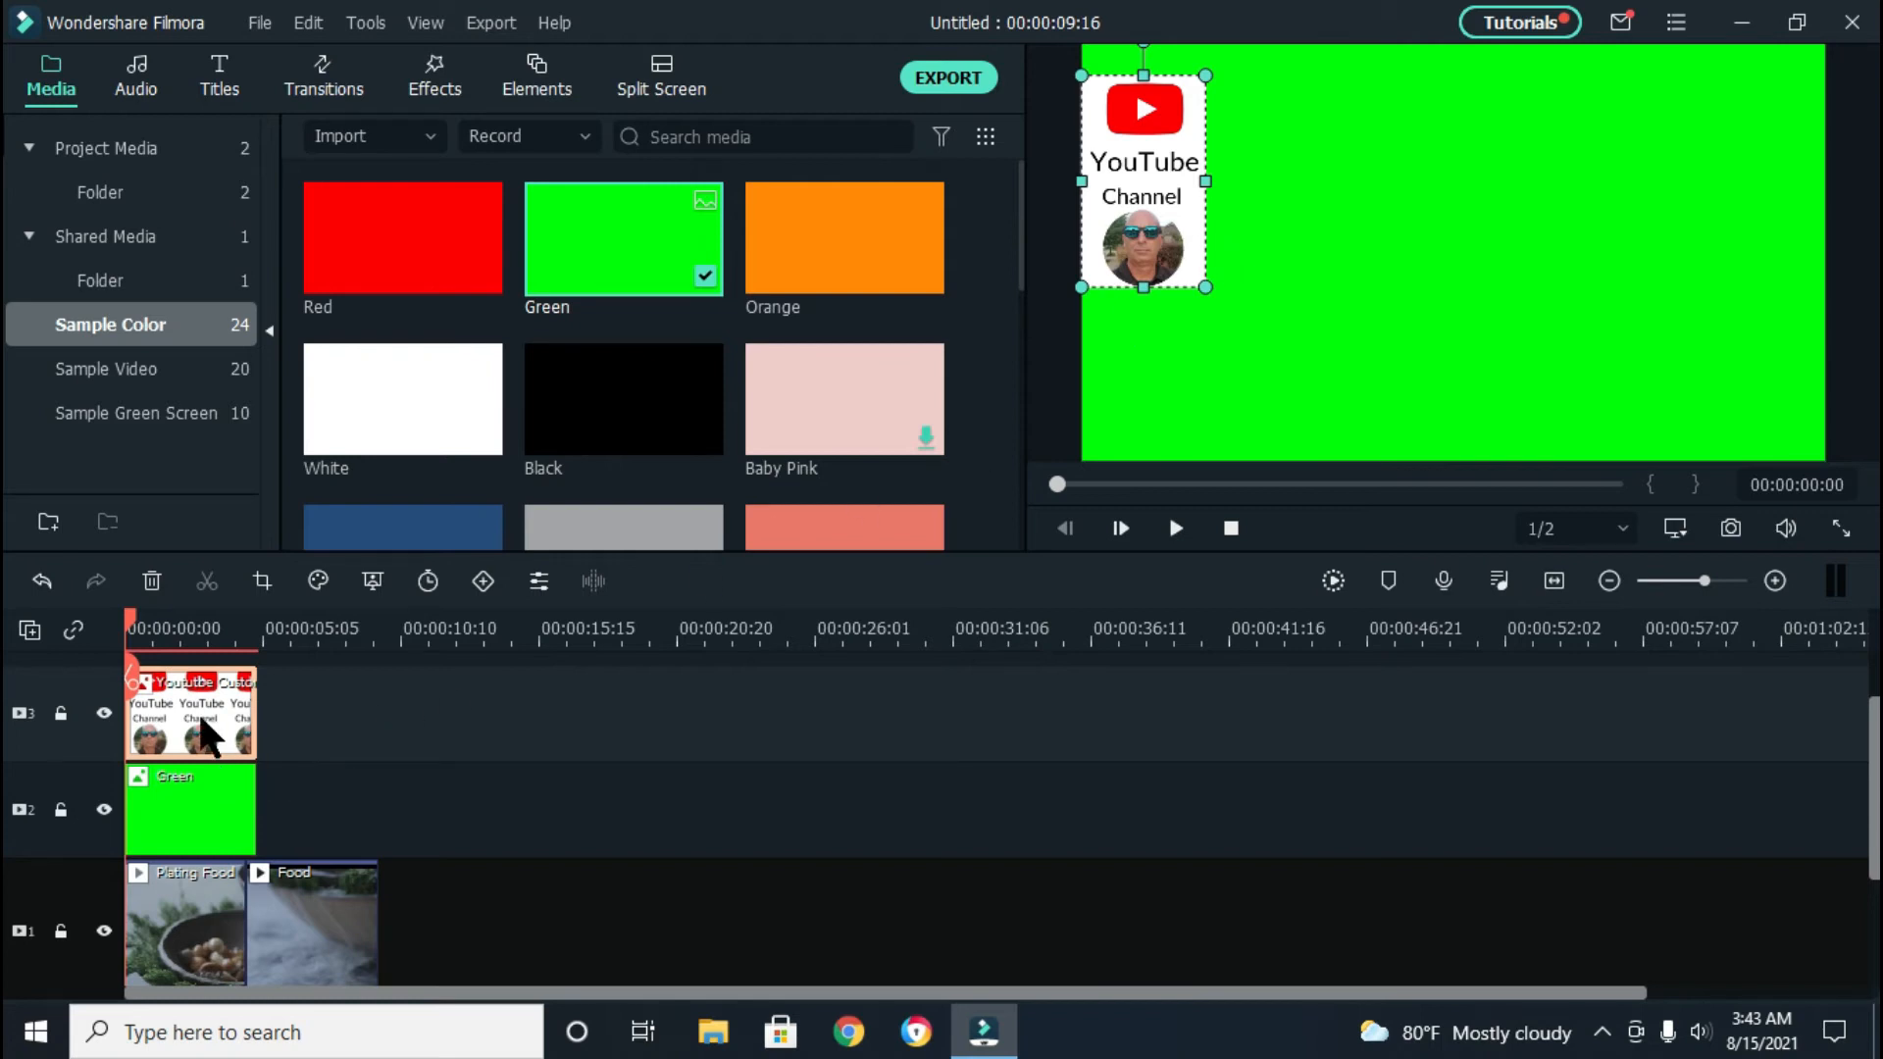
Delete the graphic clip from the timeline, and check the saved "Yoututbe Custom Higher Thirds" image from the desktop
key(Delete)
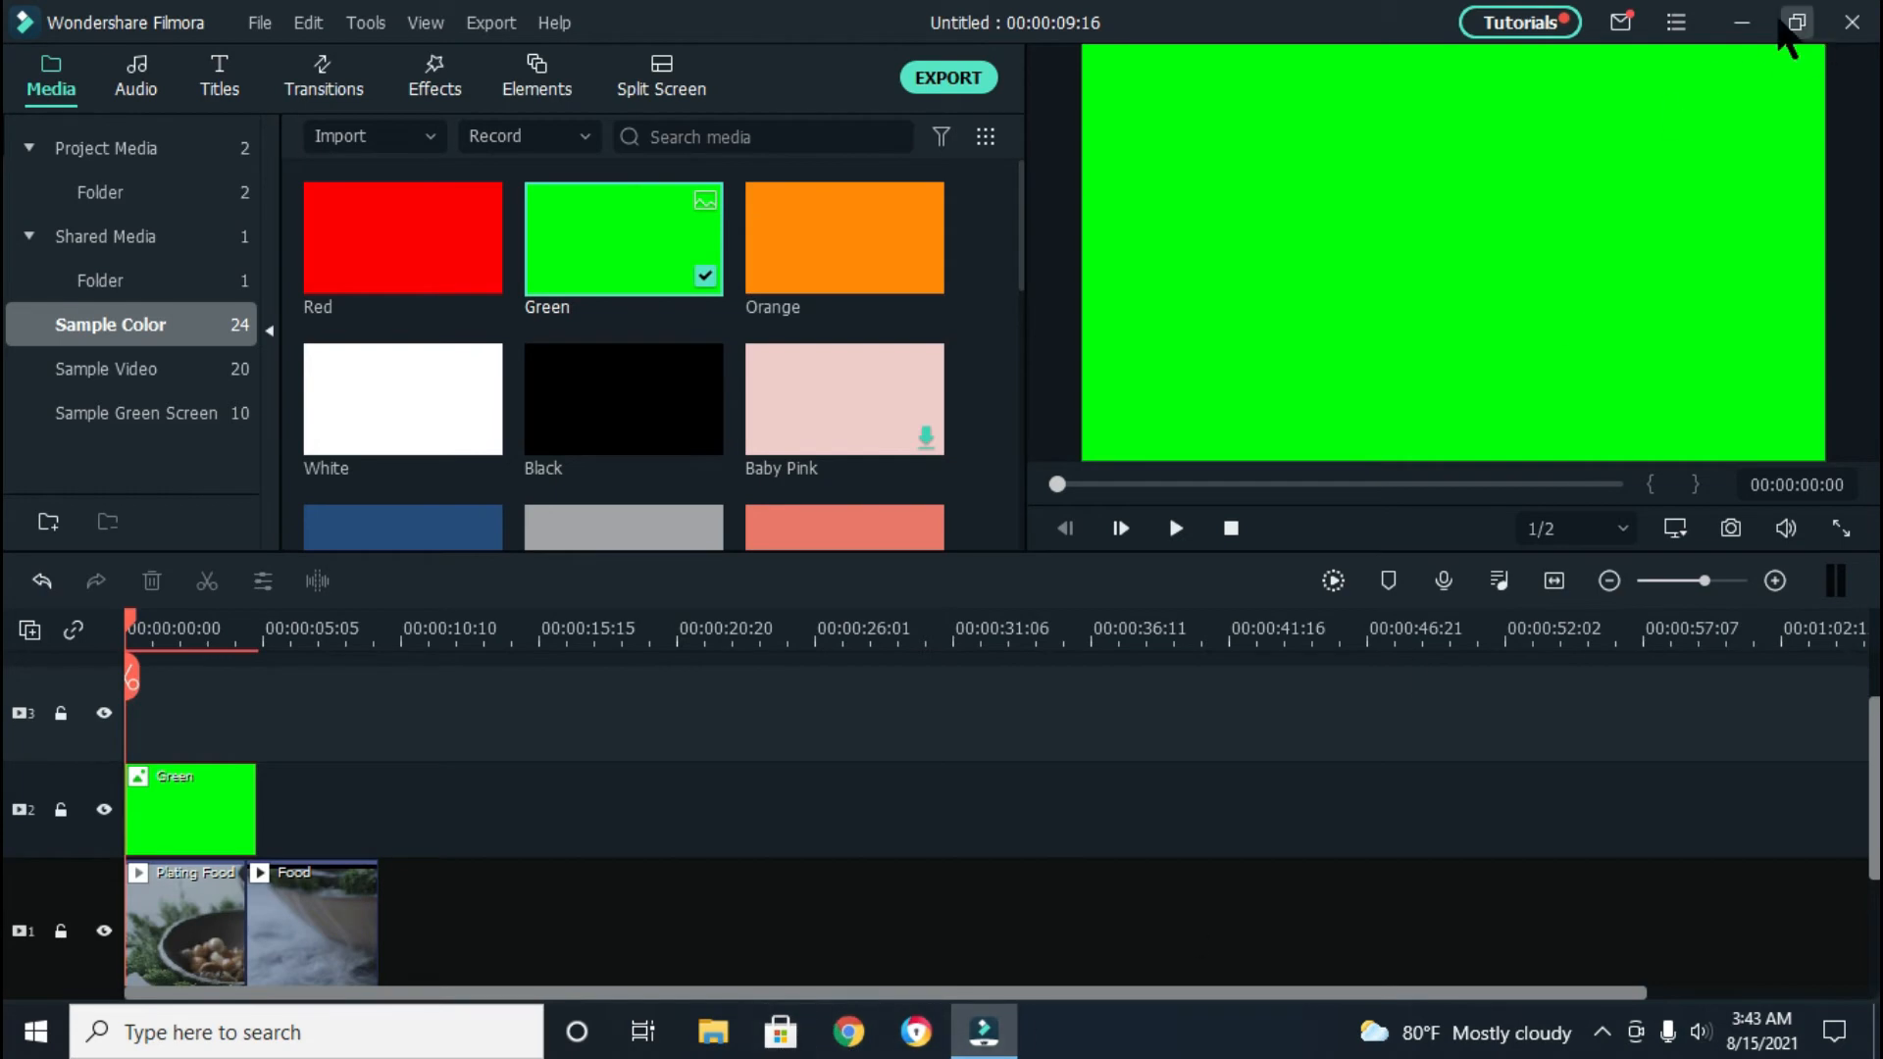
click(1743, 23)
double_click(481, 355)
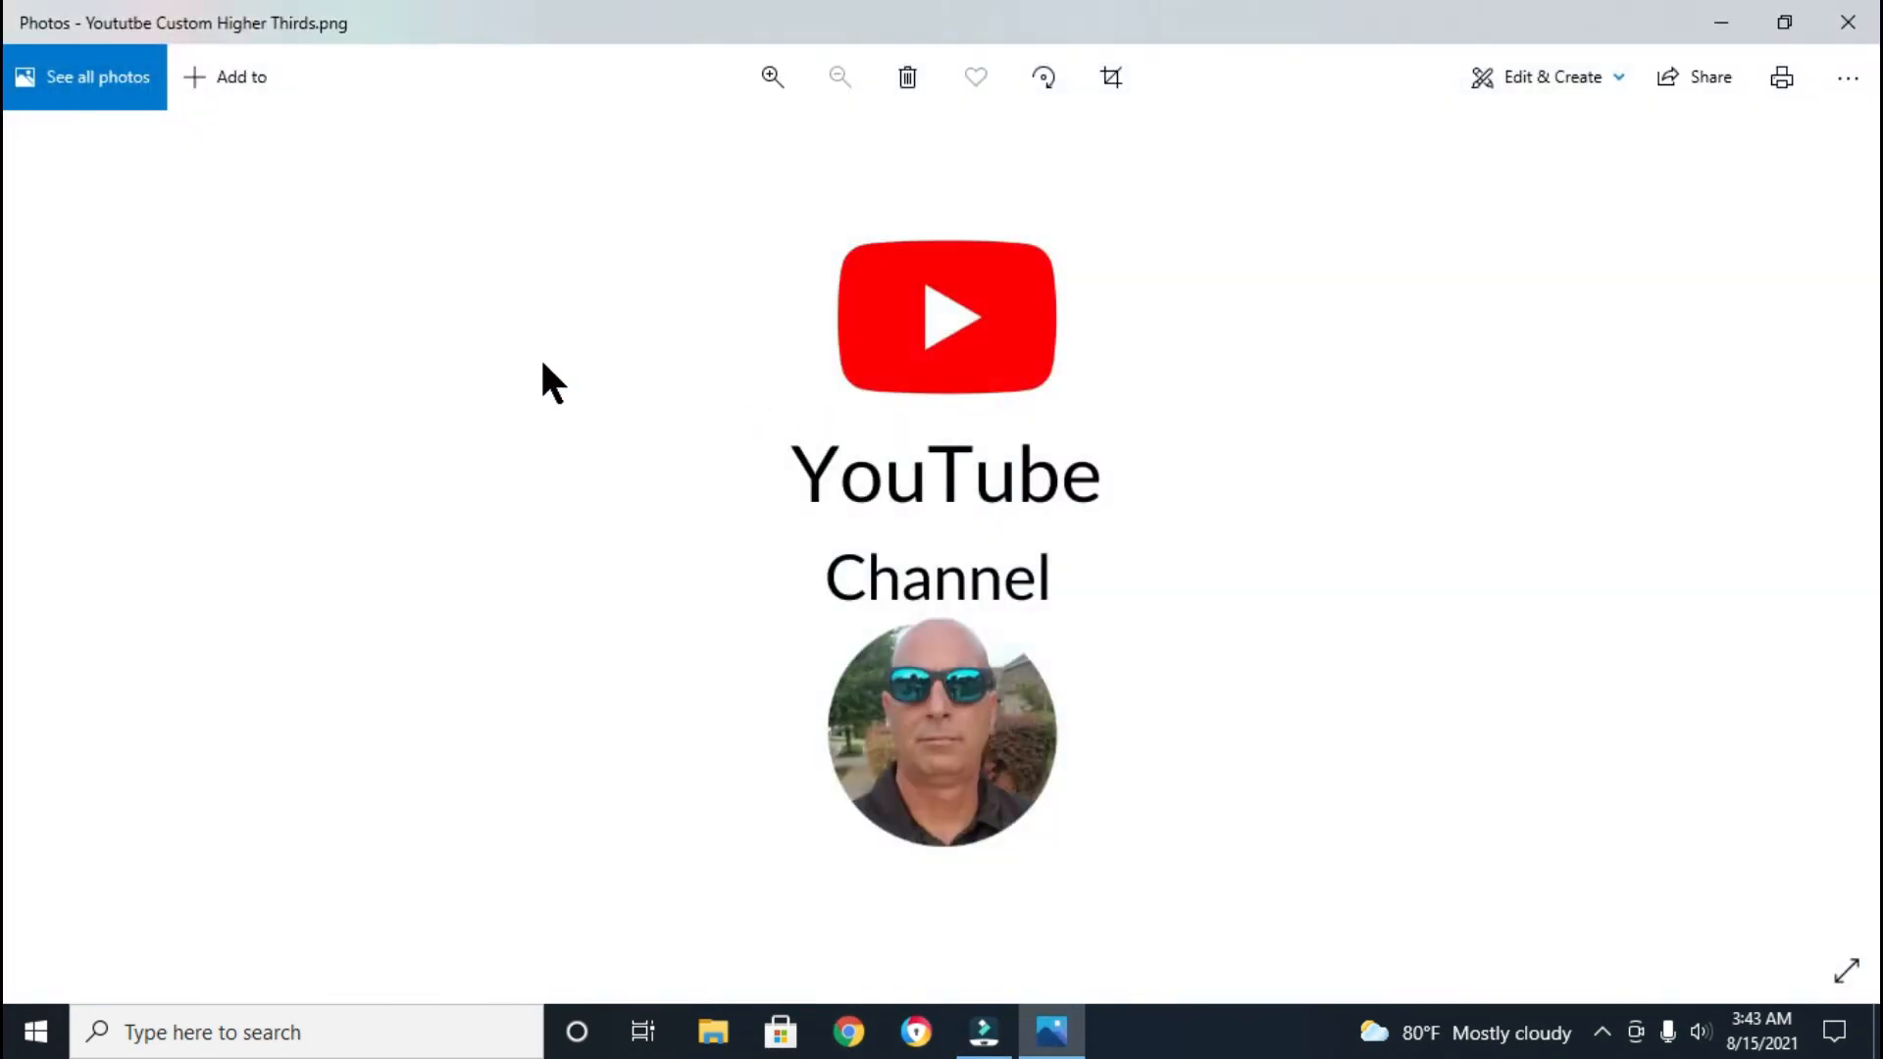
click(1848, 21)
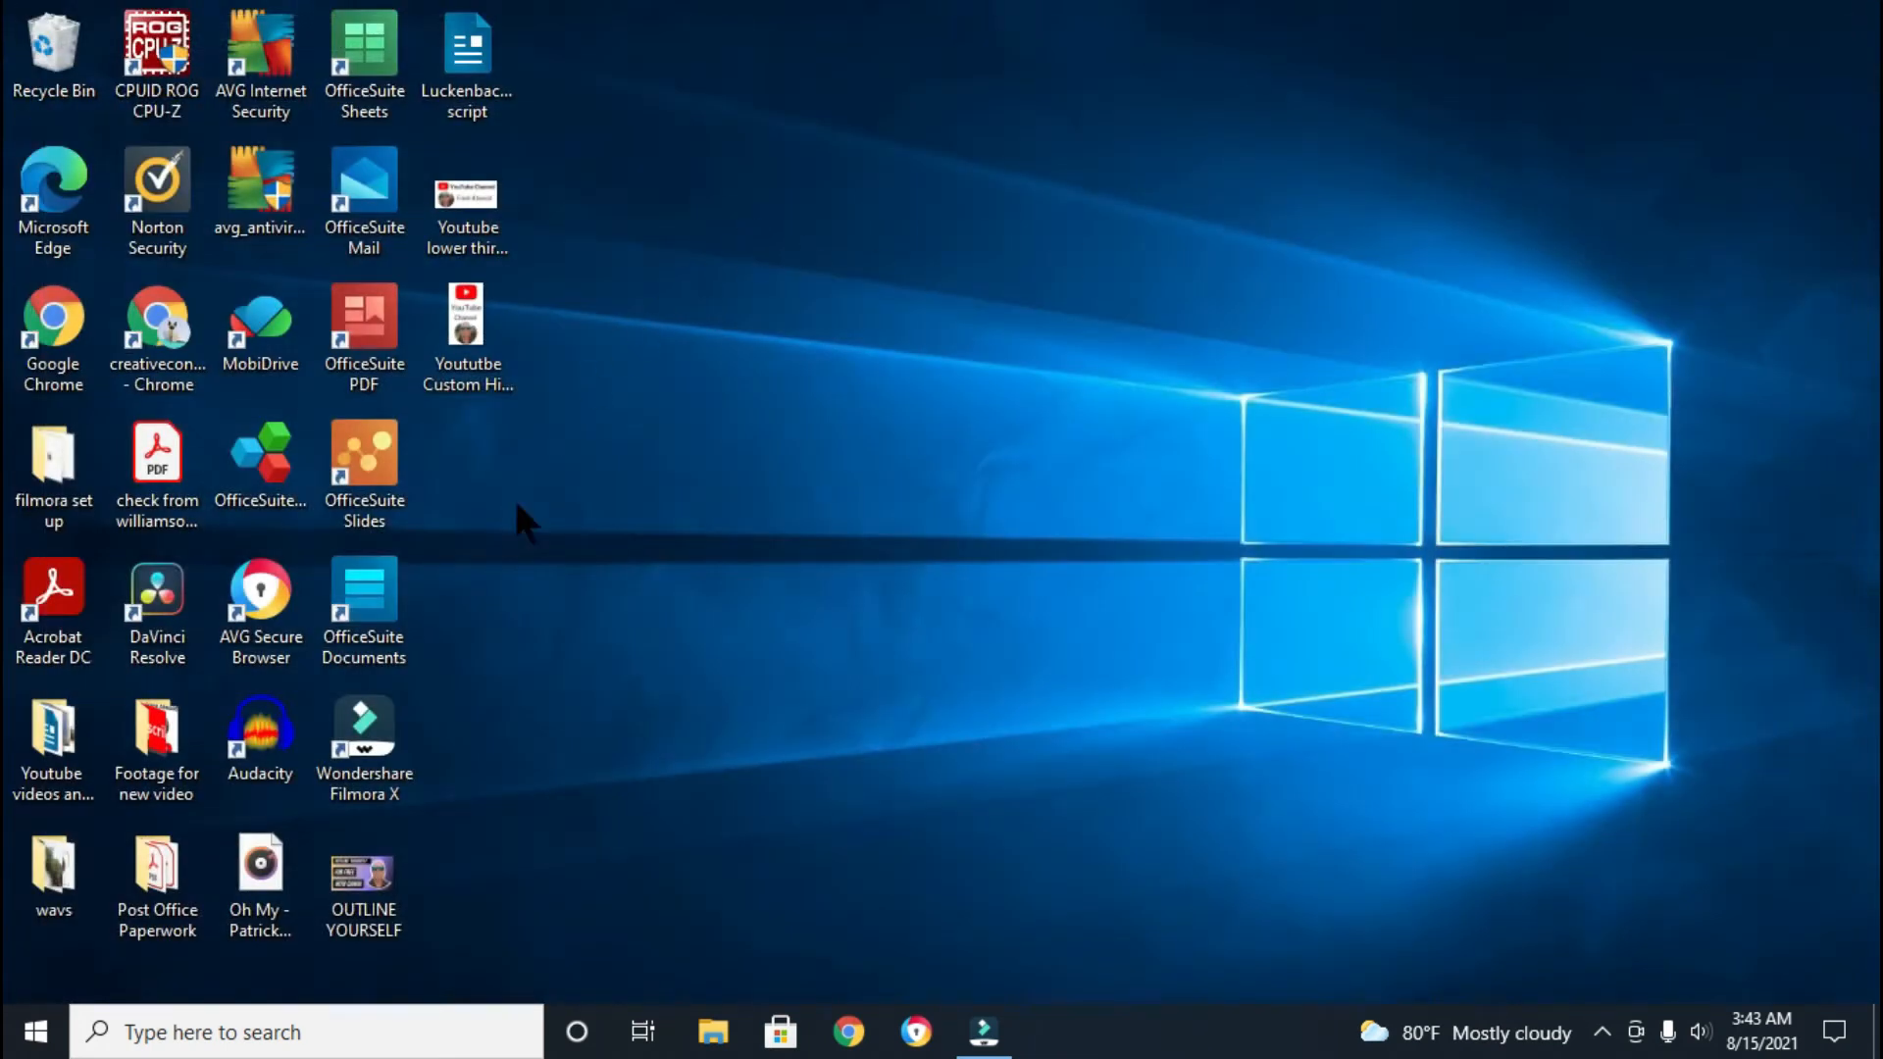
Reopen "Yoututbe Custom Higher Thirds" in Paint and extend the canvas below the profile photo to 256 × 546 px
click(233, 1028)
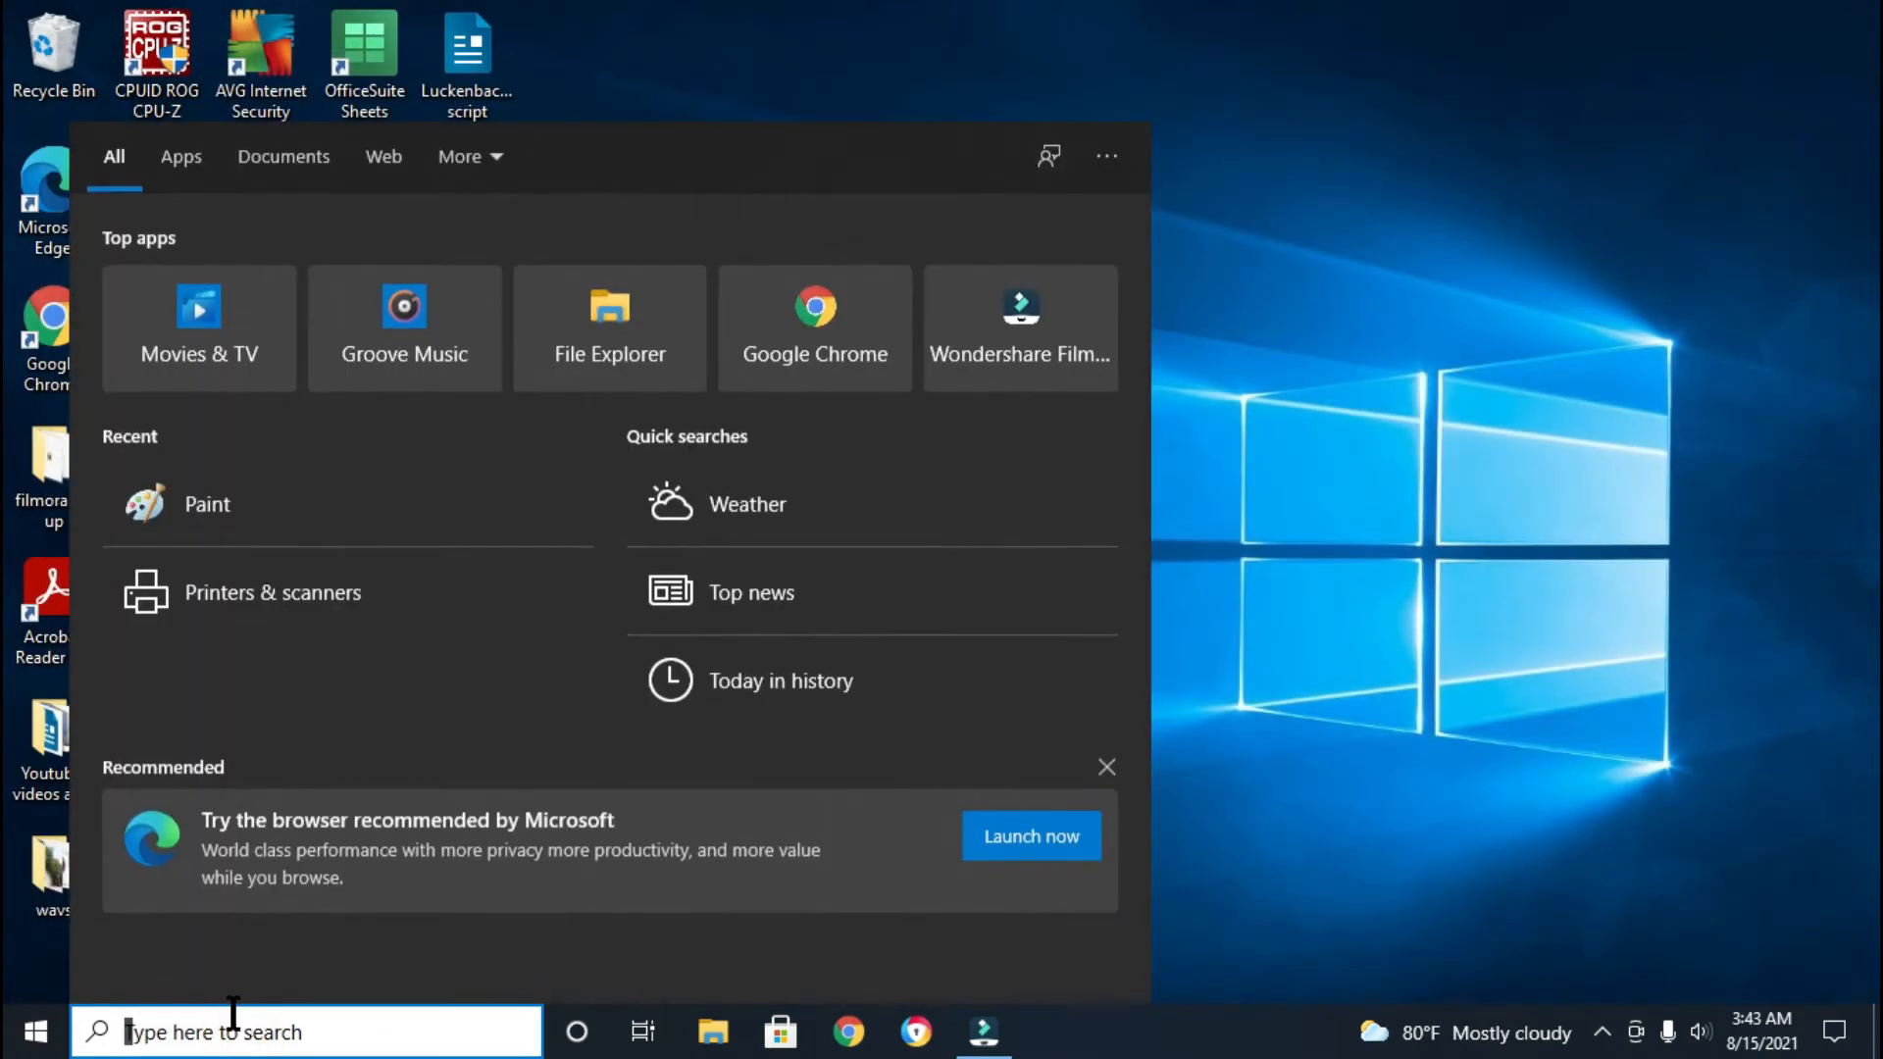
text(paint)
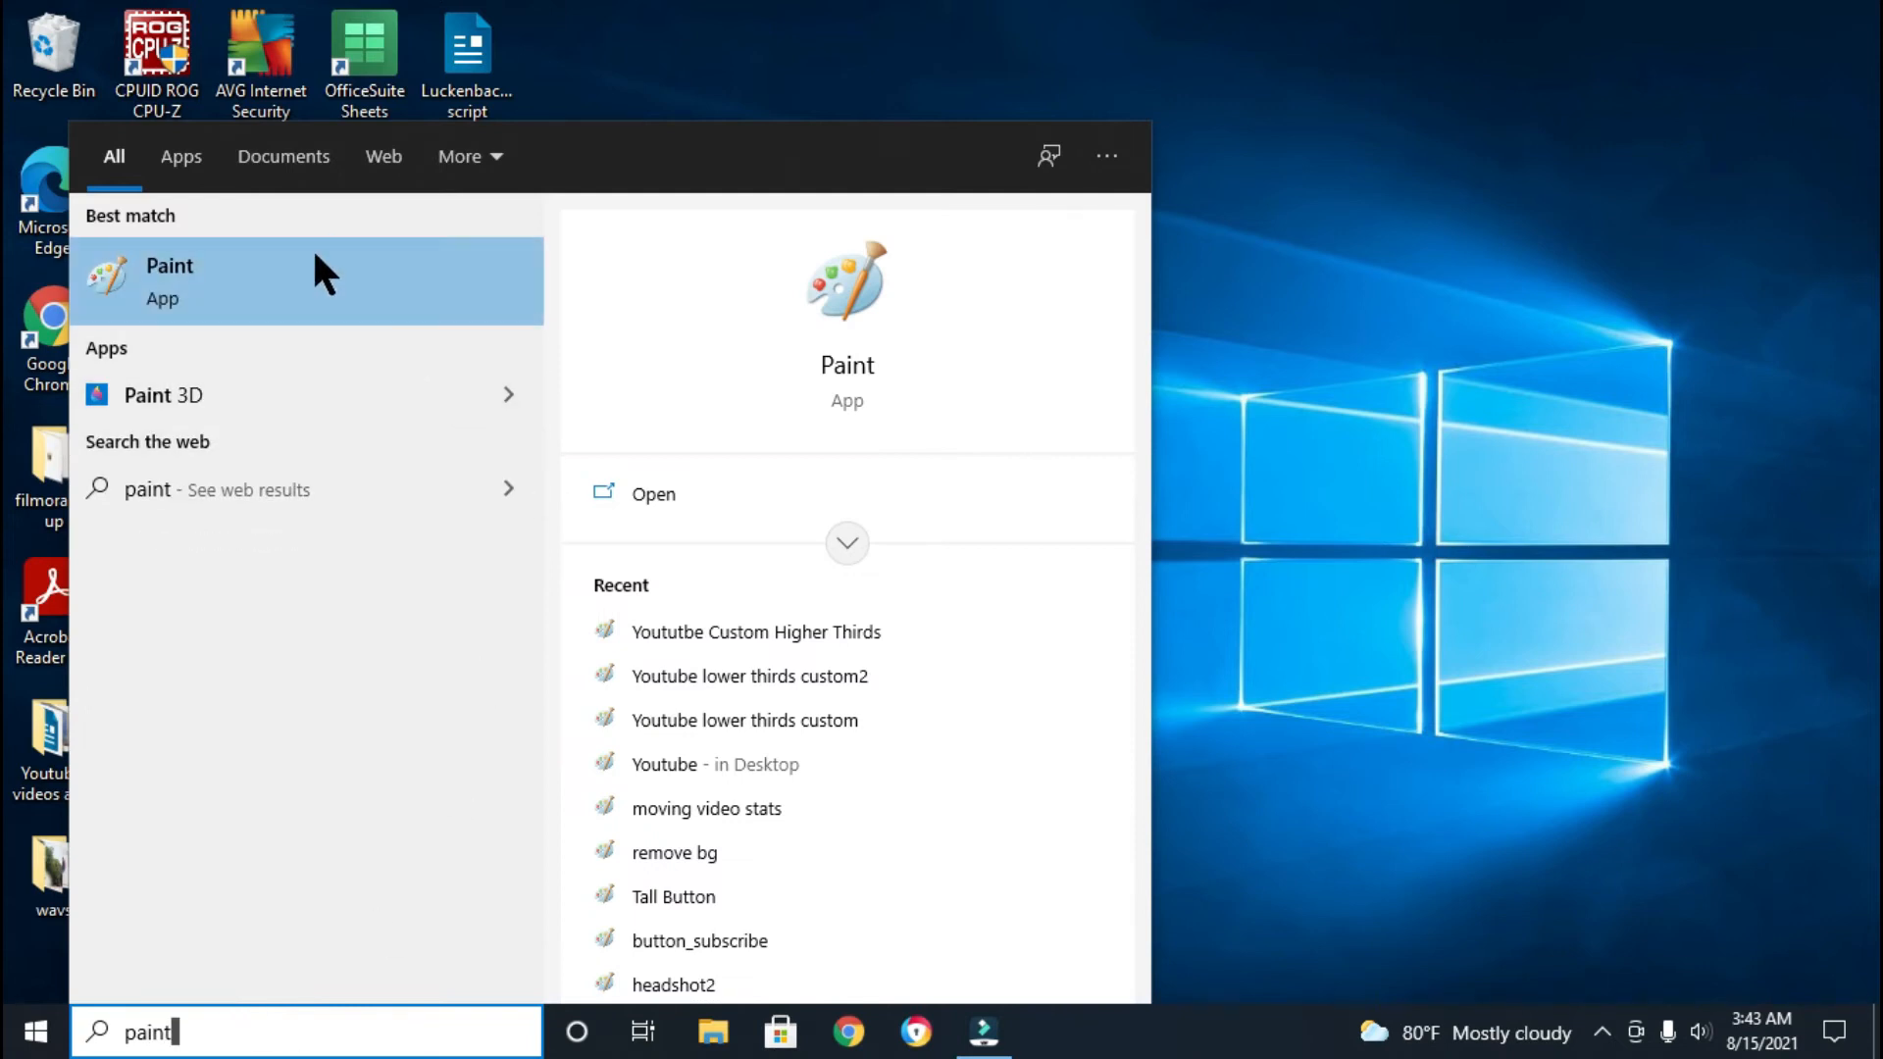
click(675, 618)
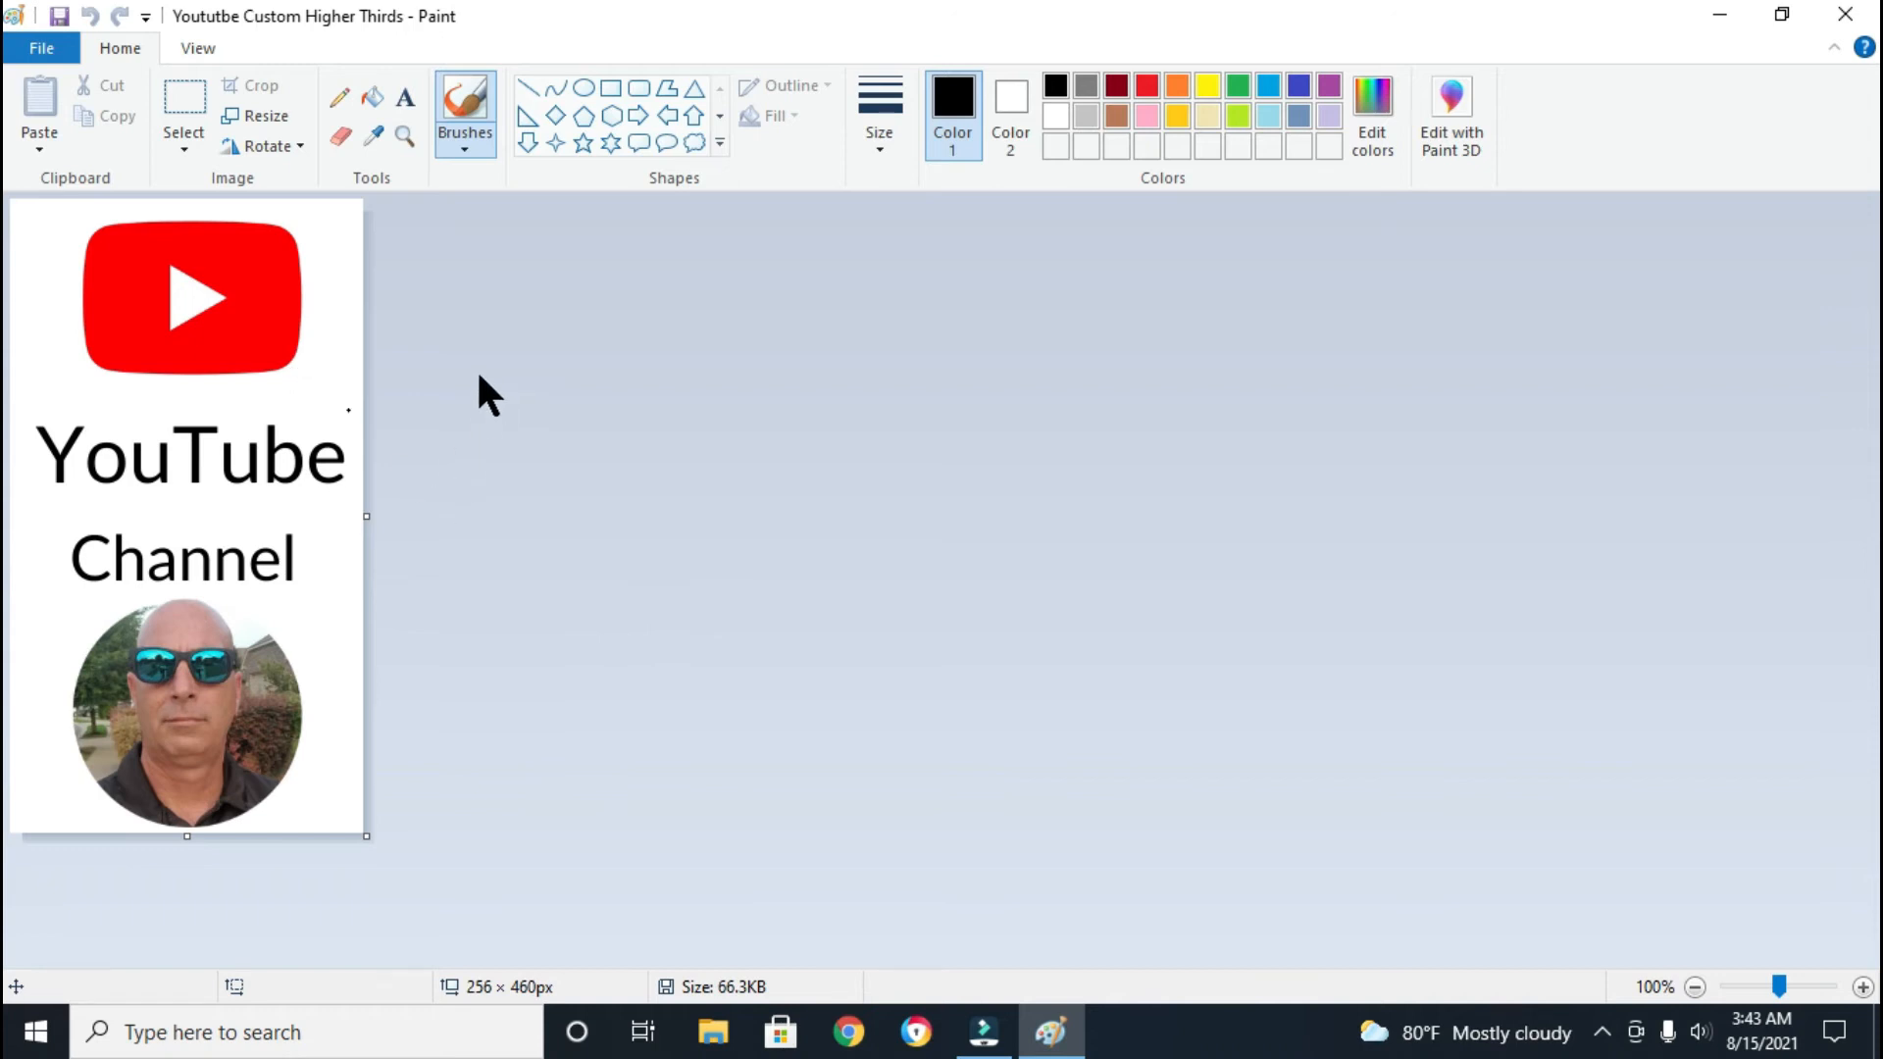
drag(184, 836, 184, 955)
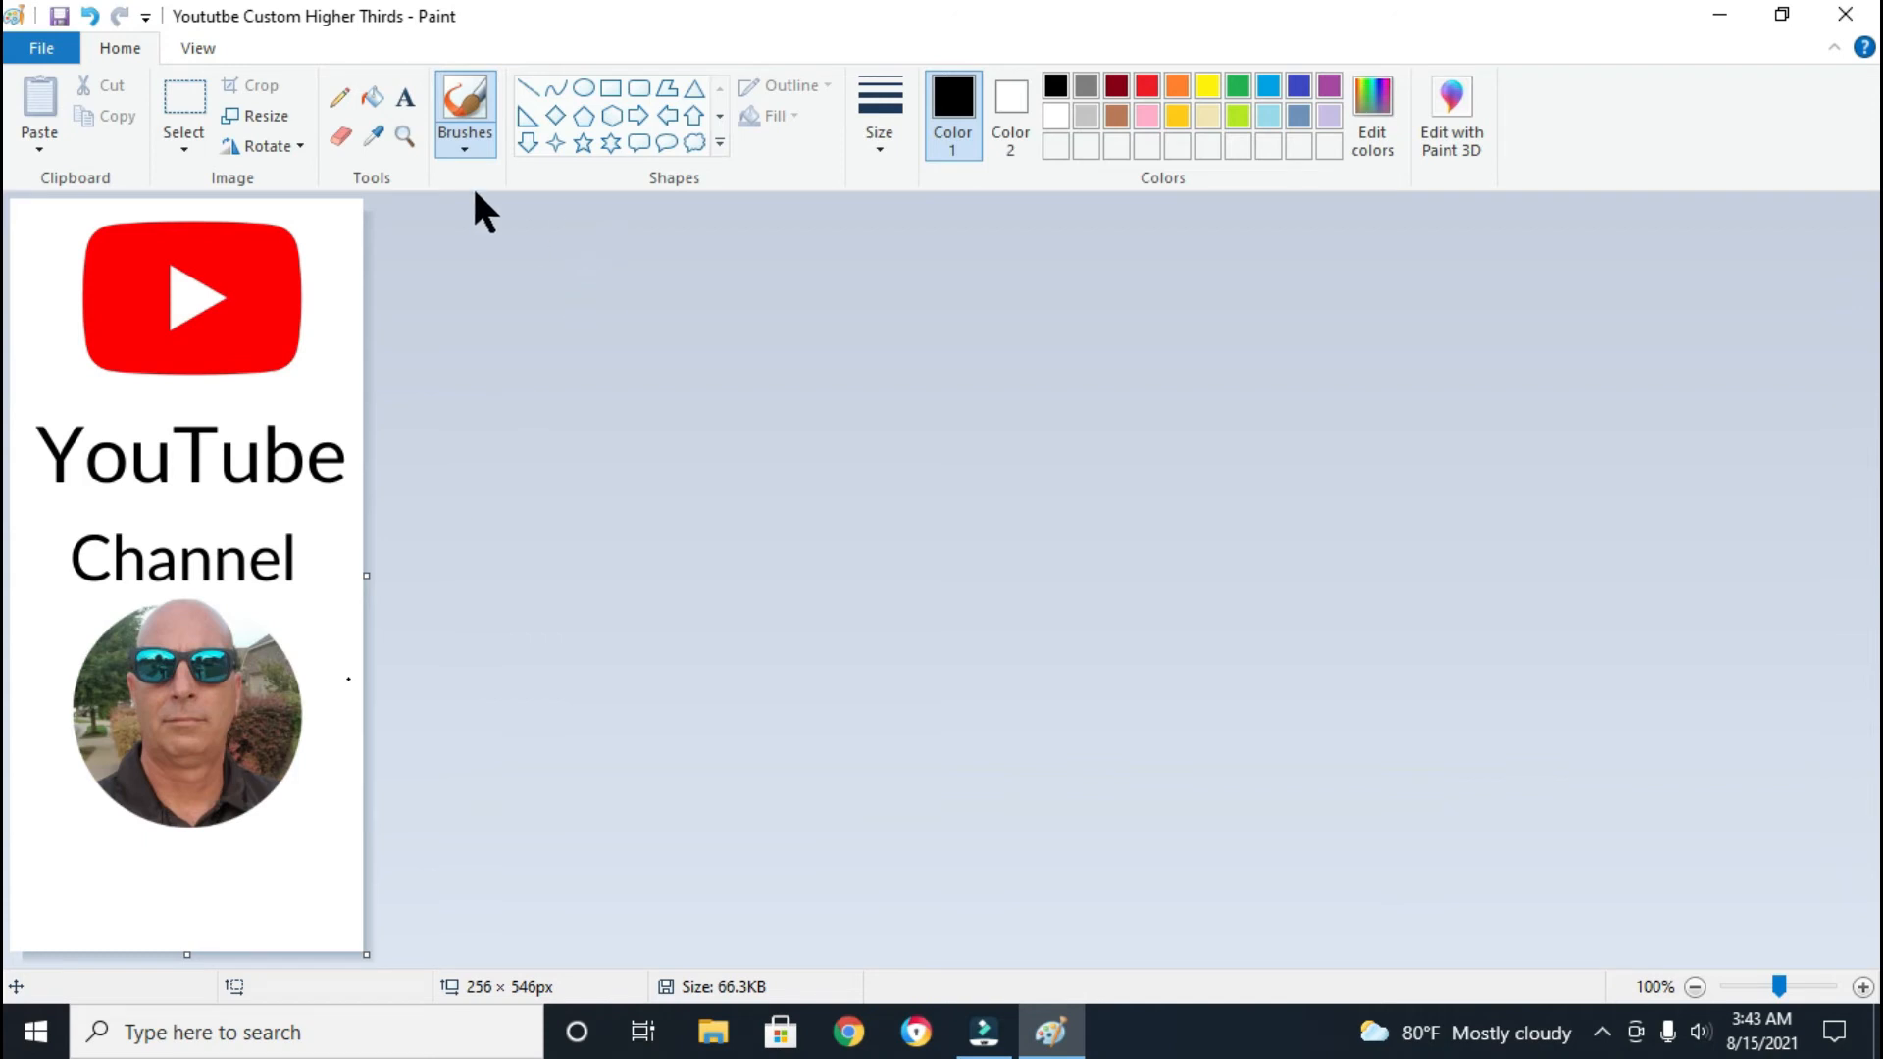
Add the channel owner's name as bold 22-point Calibri text below the profile photo, and fit the text box to it
click(402, 90)
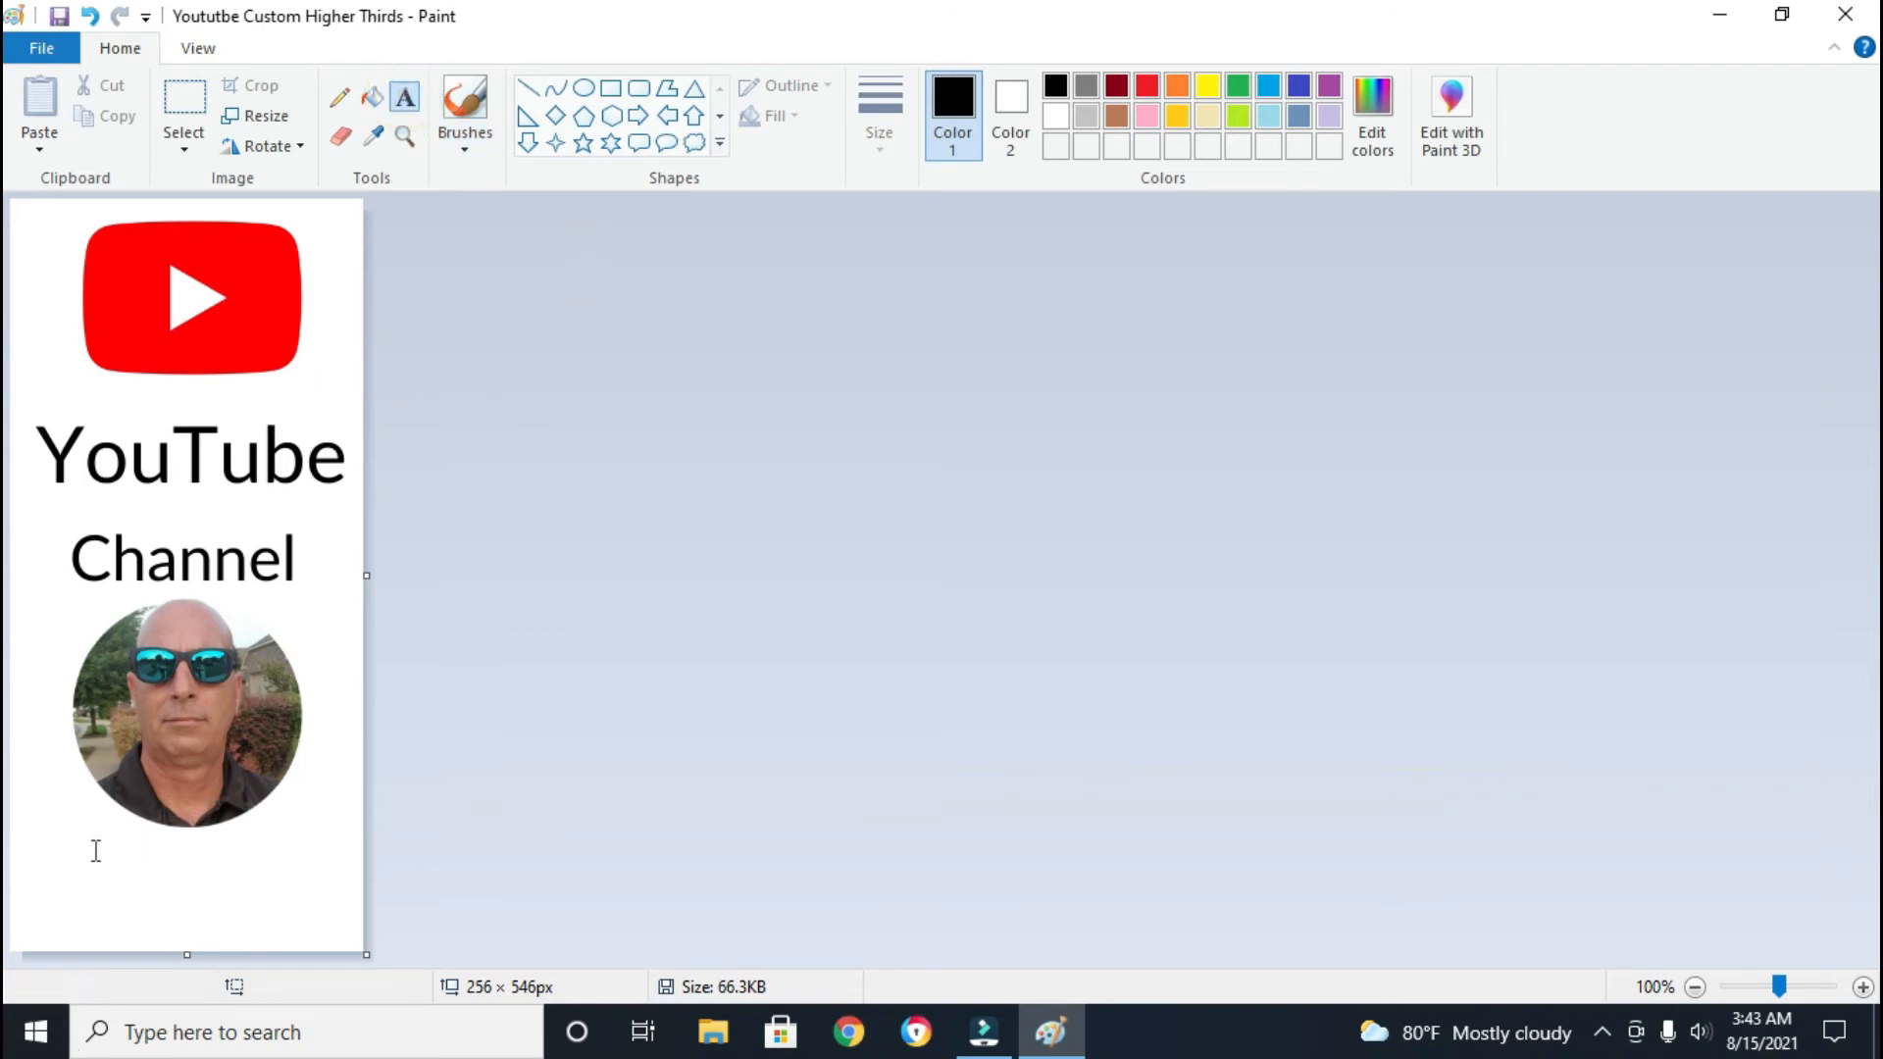
click(72, 882)
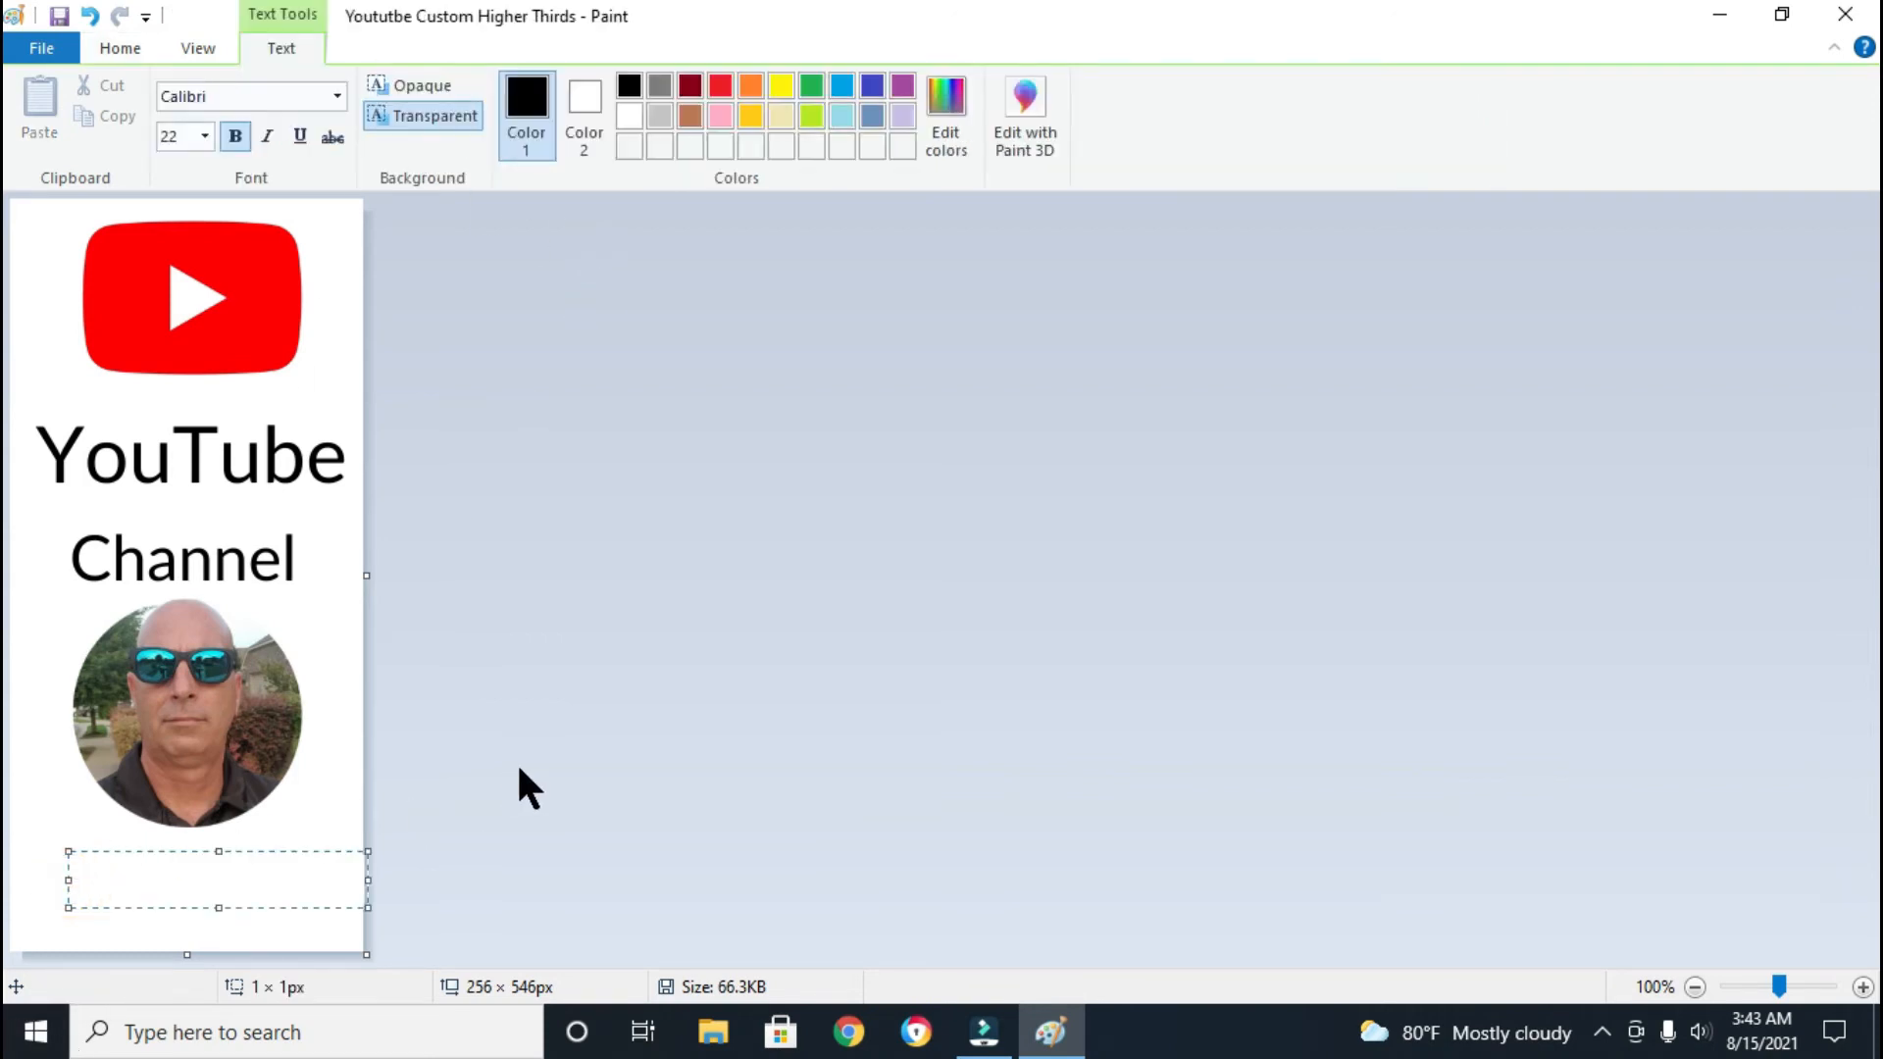
text(Fran)
text(k Atwood)
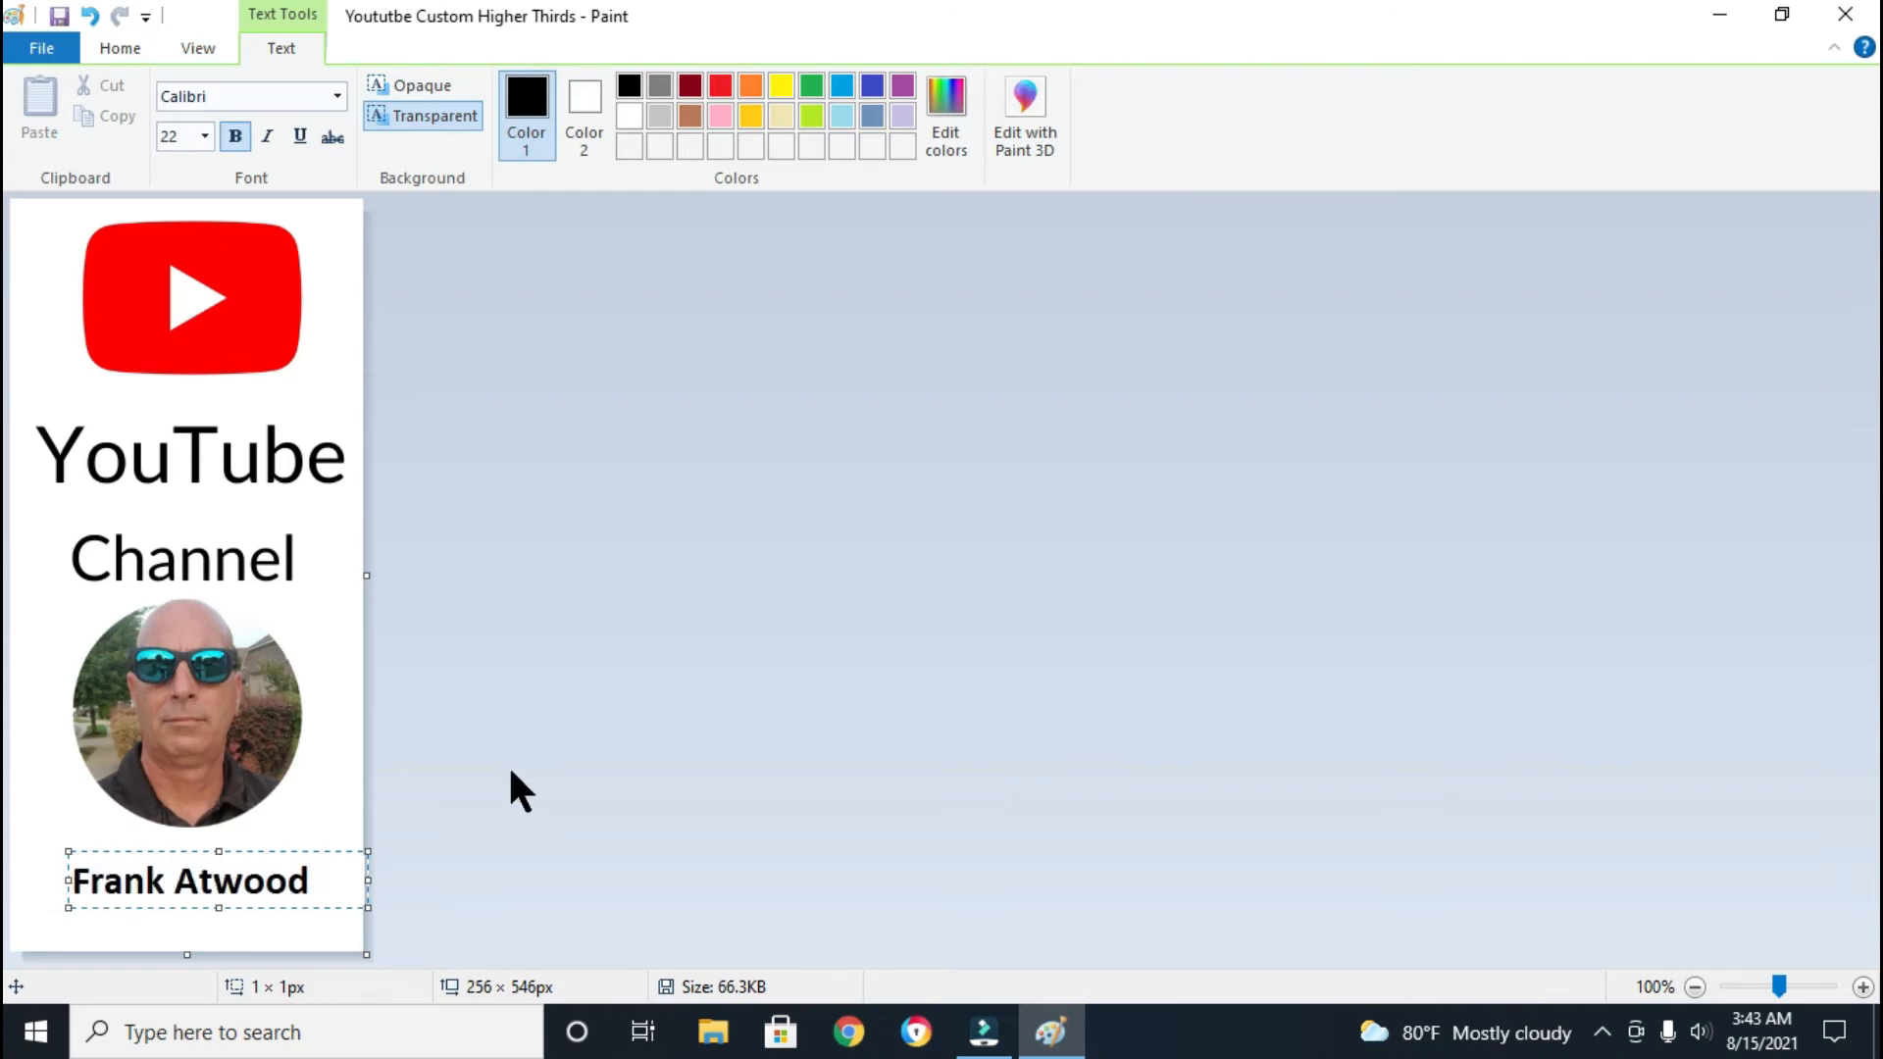
drag(363, 883, 328, 885)
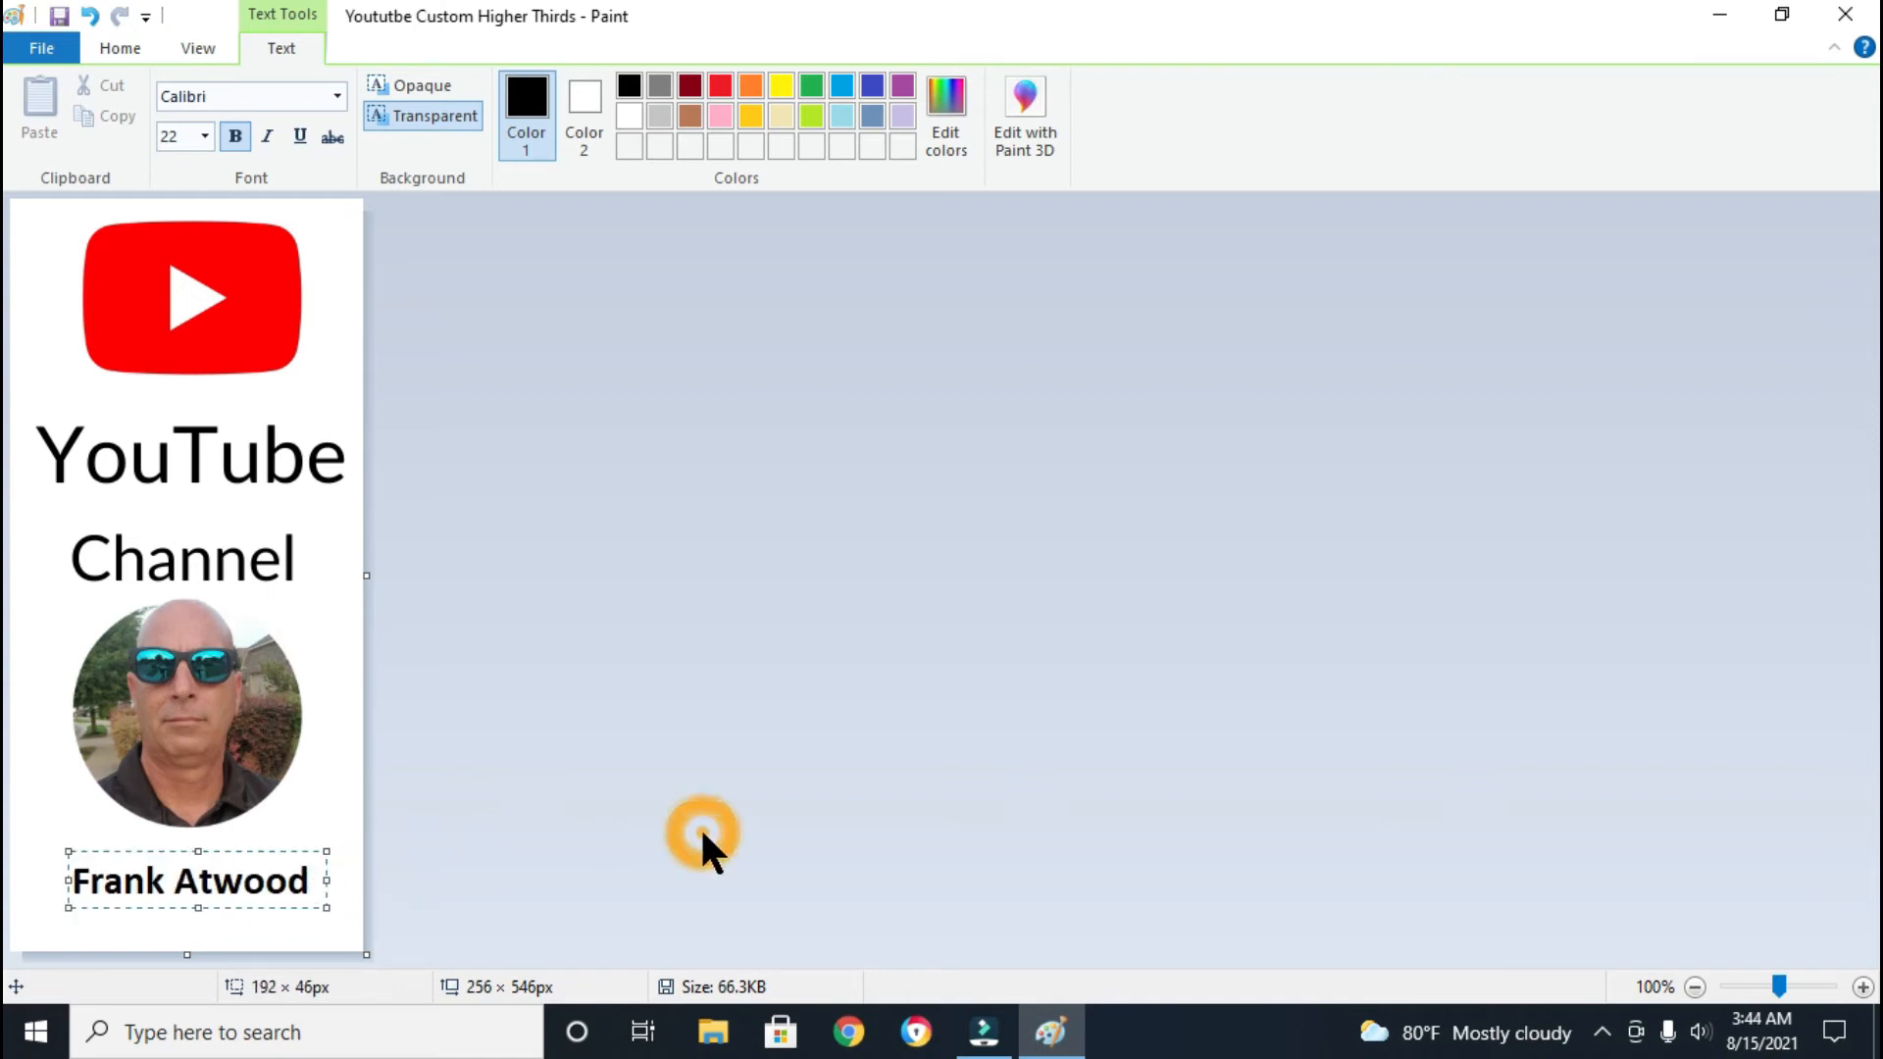
click(595, 747)
click(496, 767)
click(45, 51)
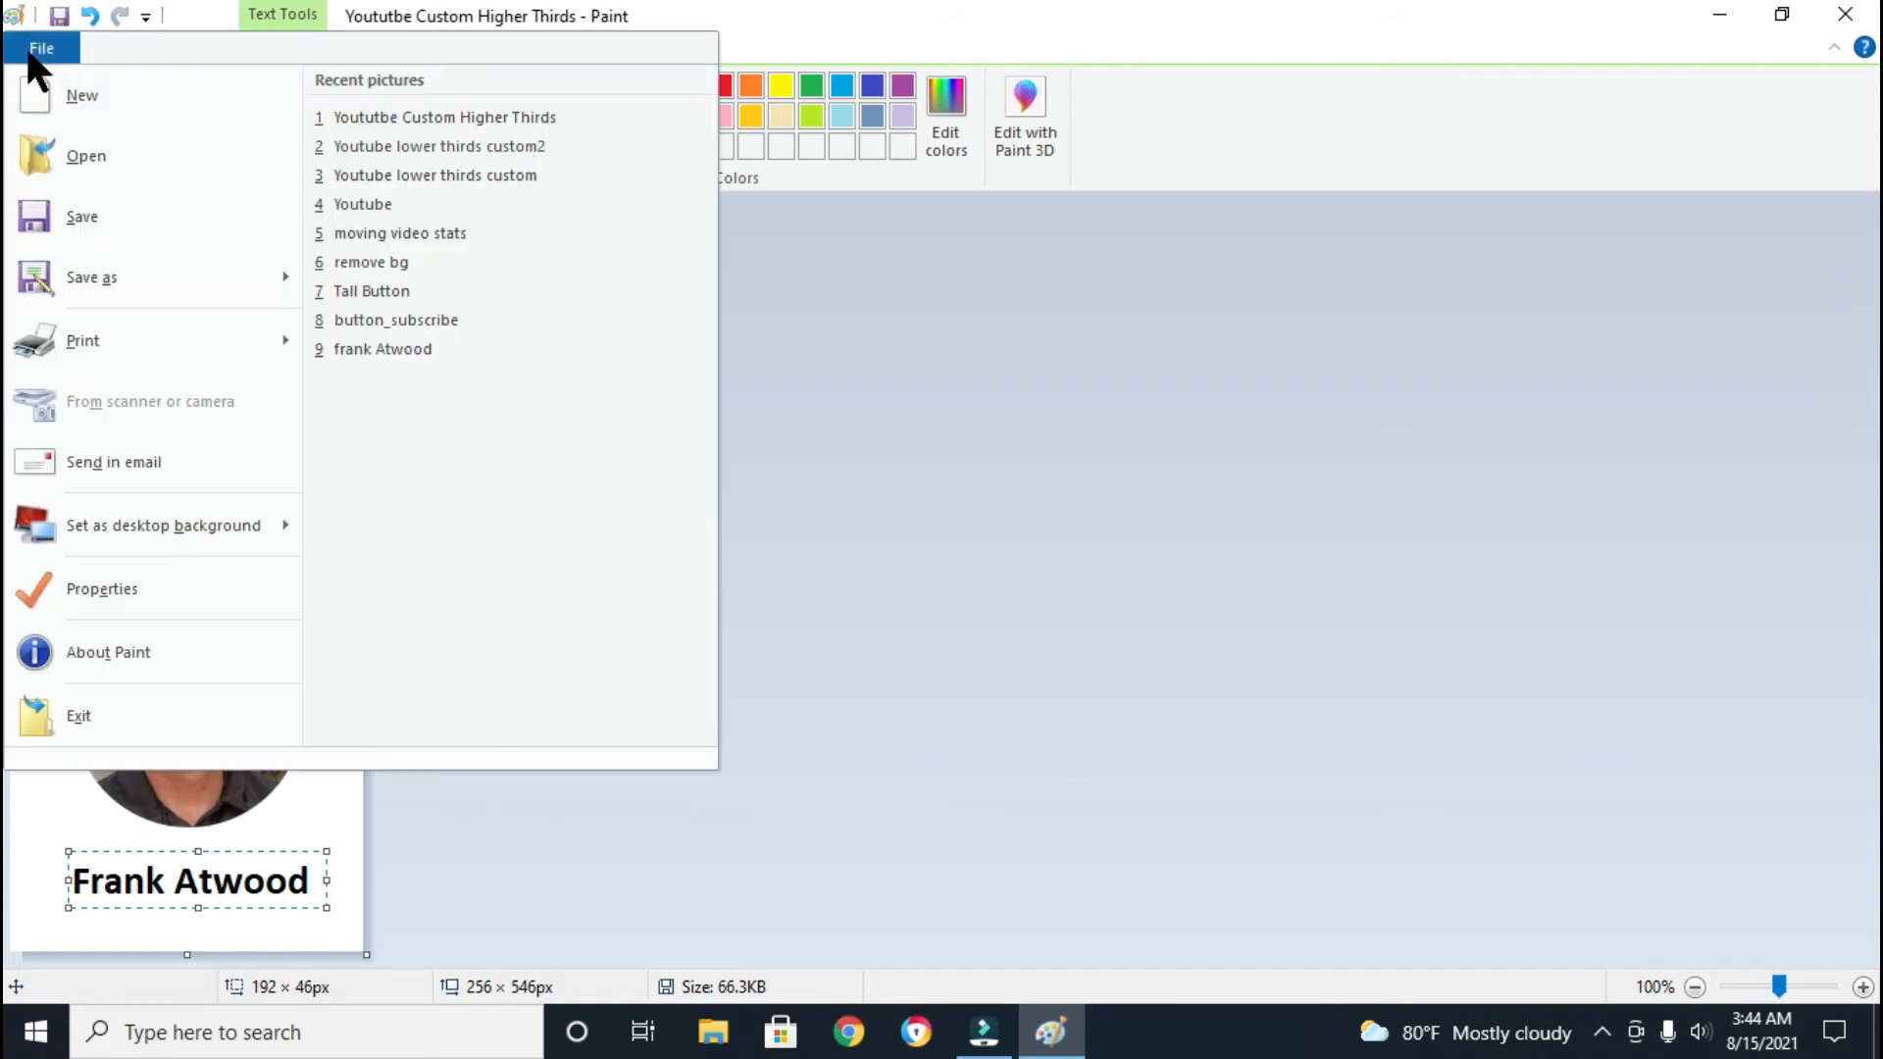
click(897, 520)
click(345, 923)
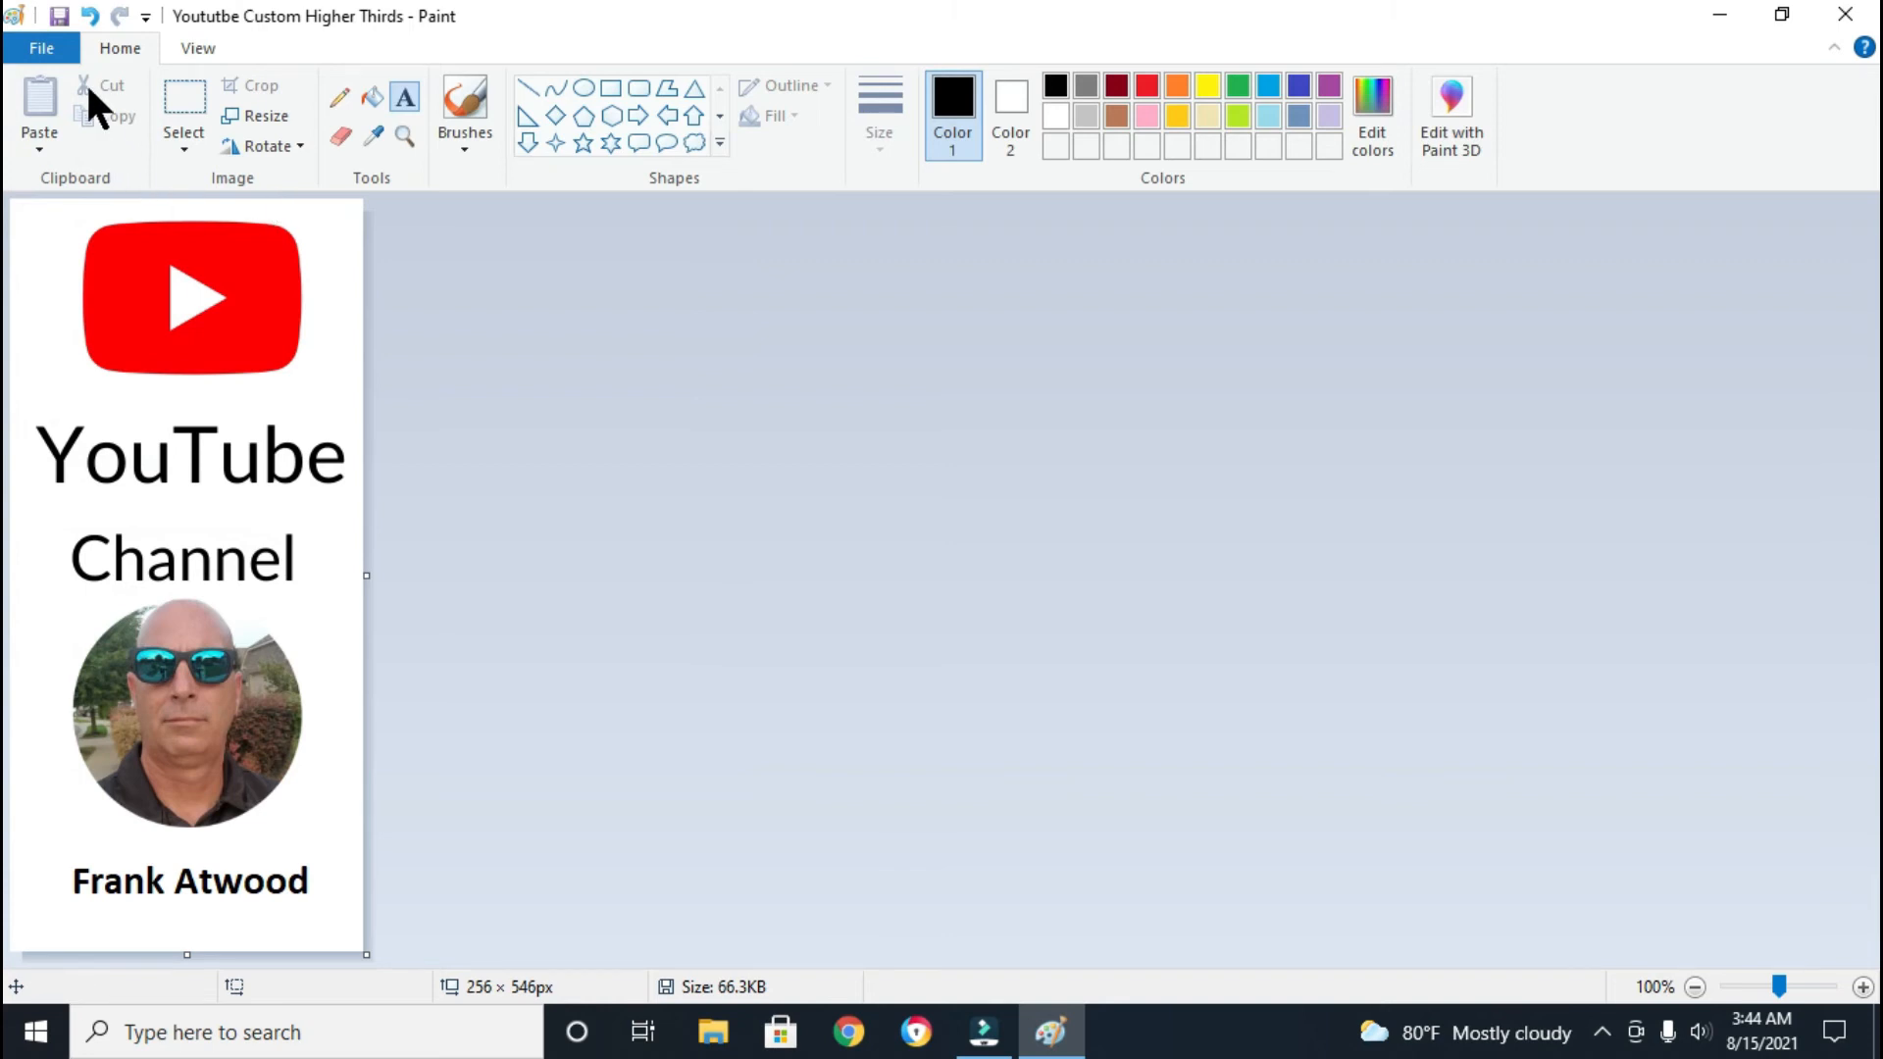
Save the edited picture as PNG over "Yoututbe Custom Higher Thirds", accept the loss of transparency, and close Paint
click(40, 48)
mouse_move(88, 274)
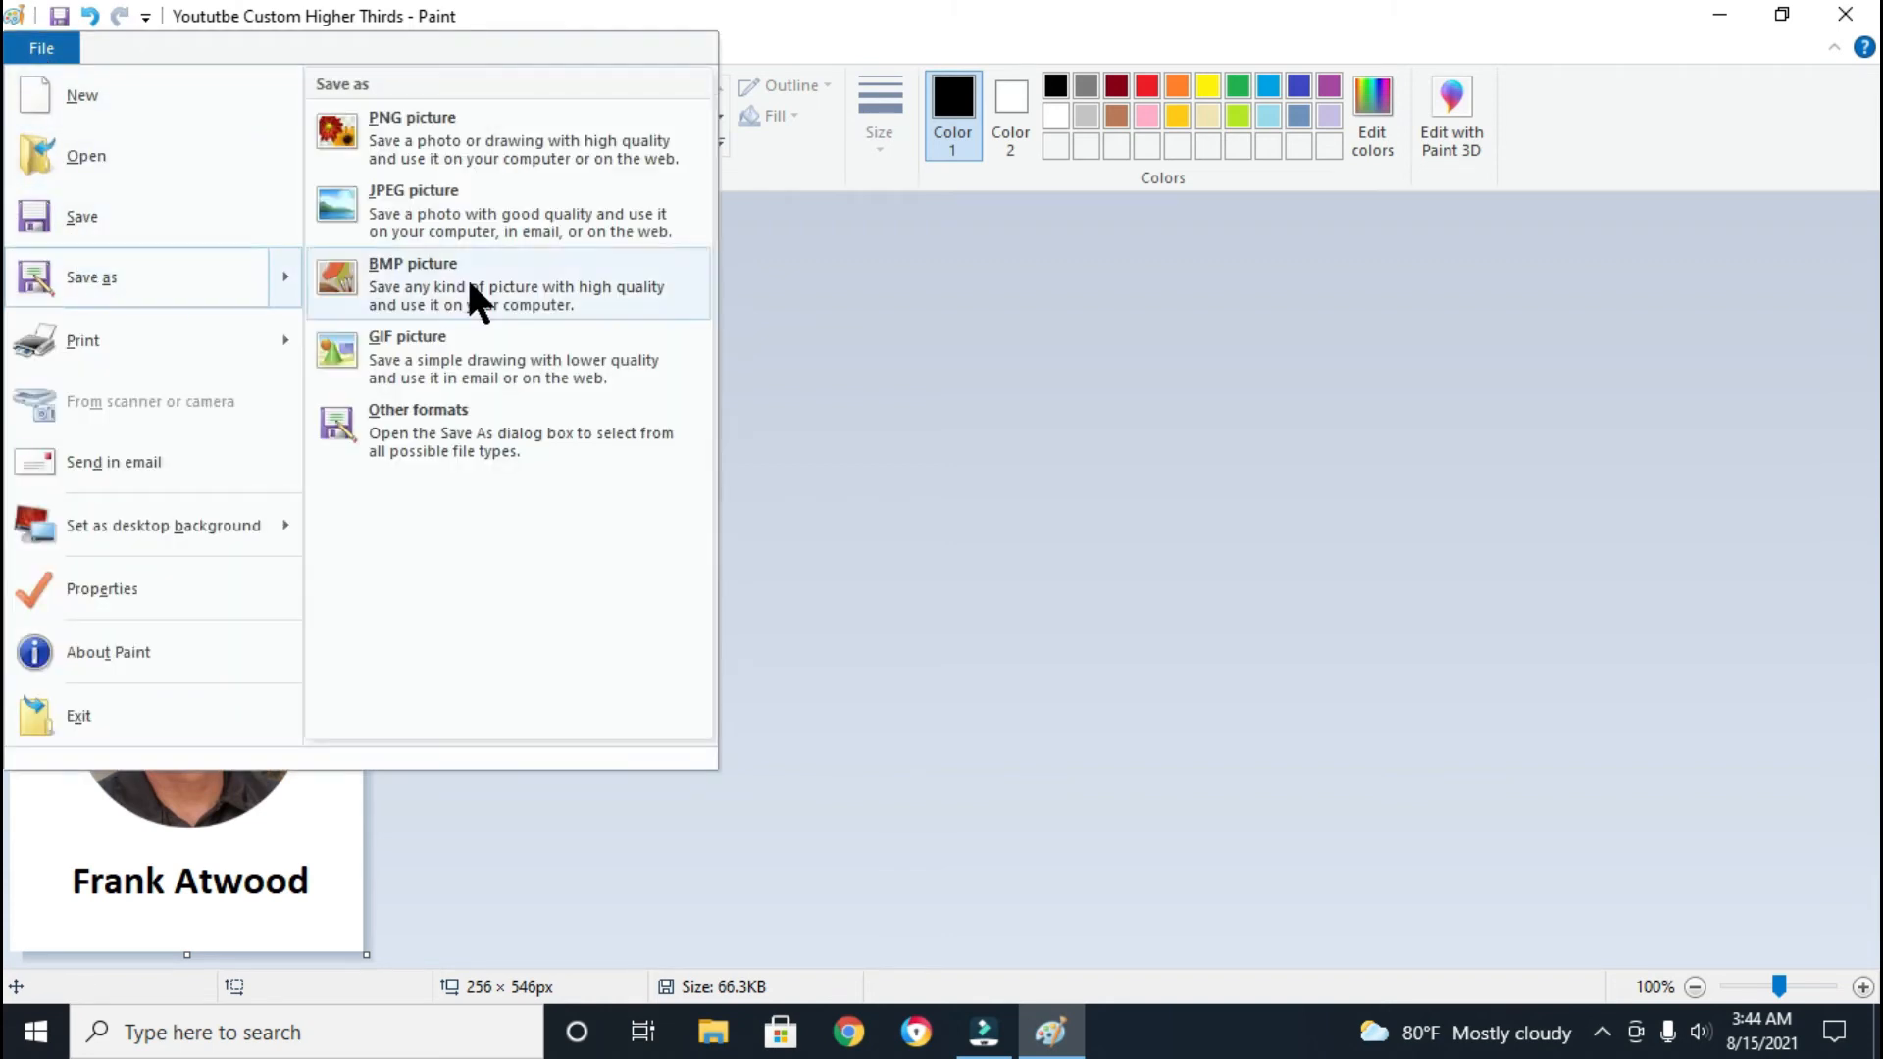
click(480, 137)
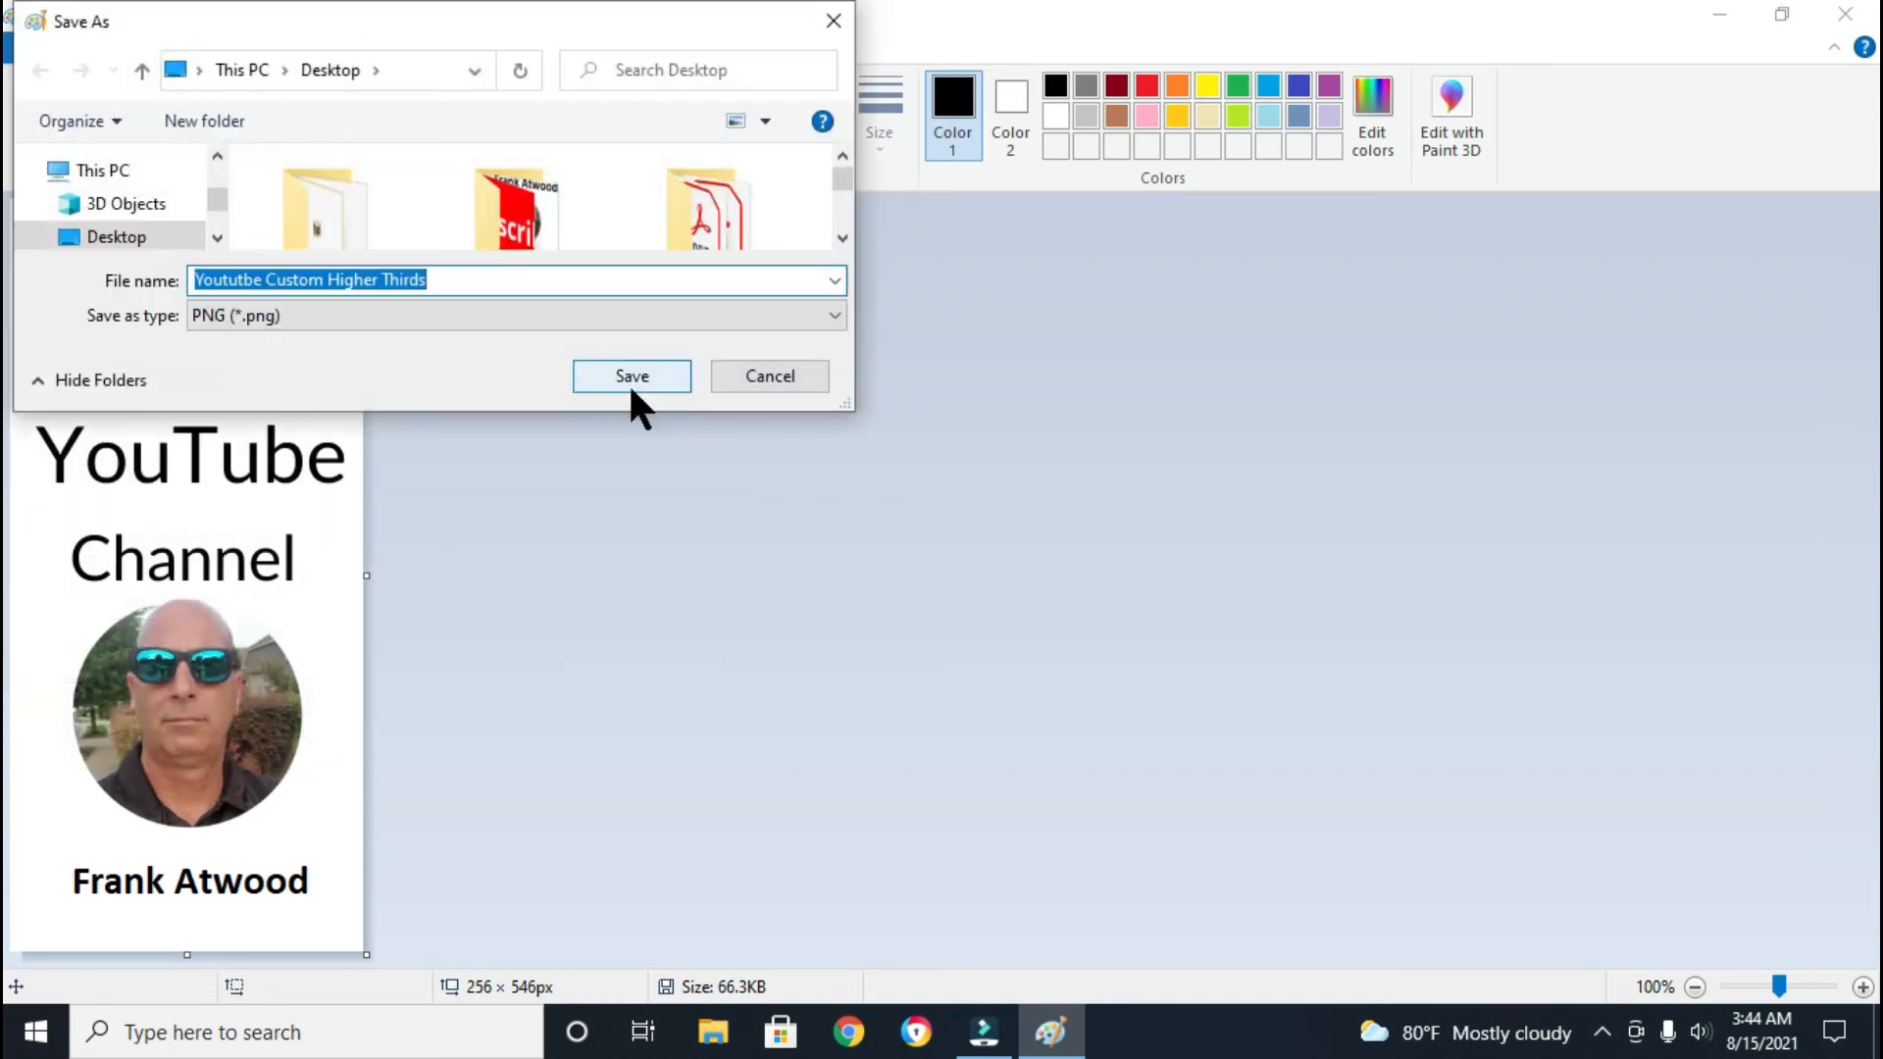
click(610, 382)
click(1032, 520)
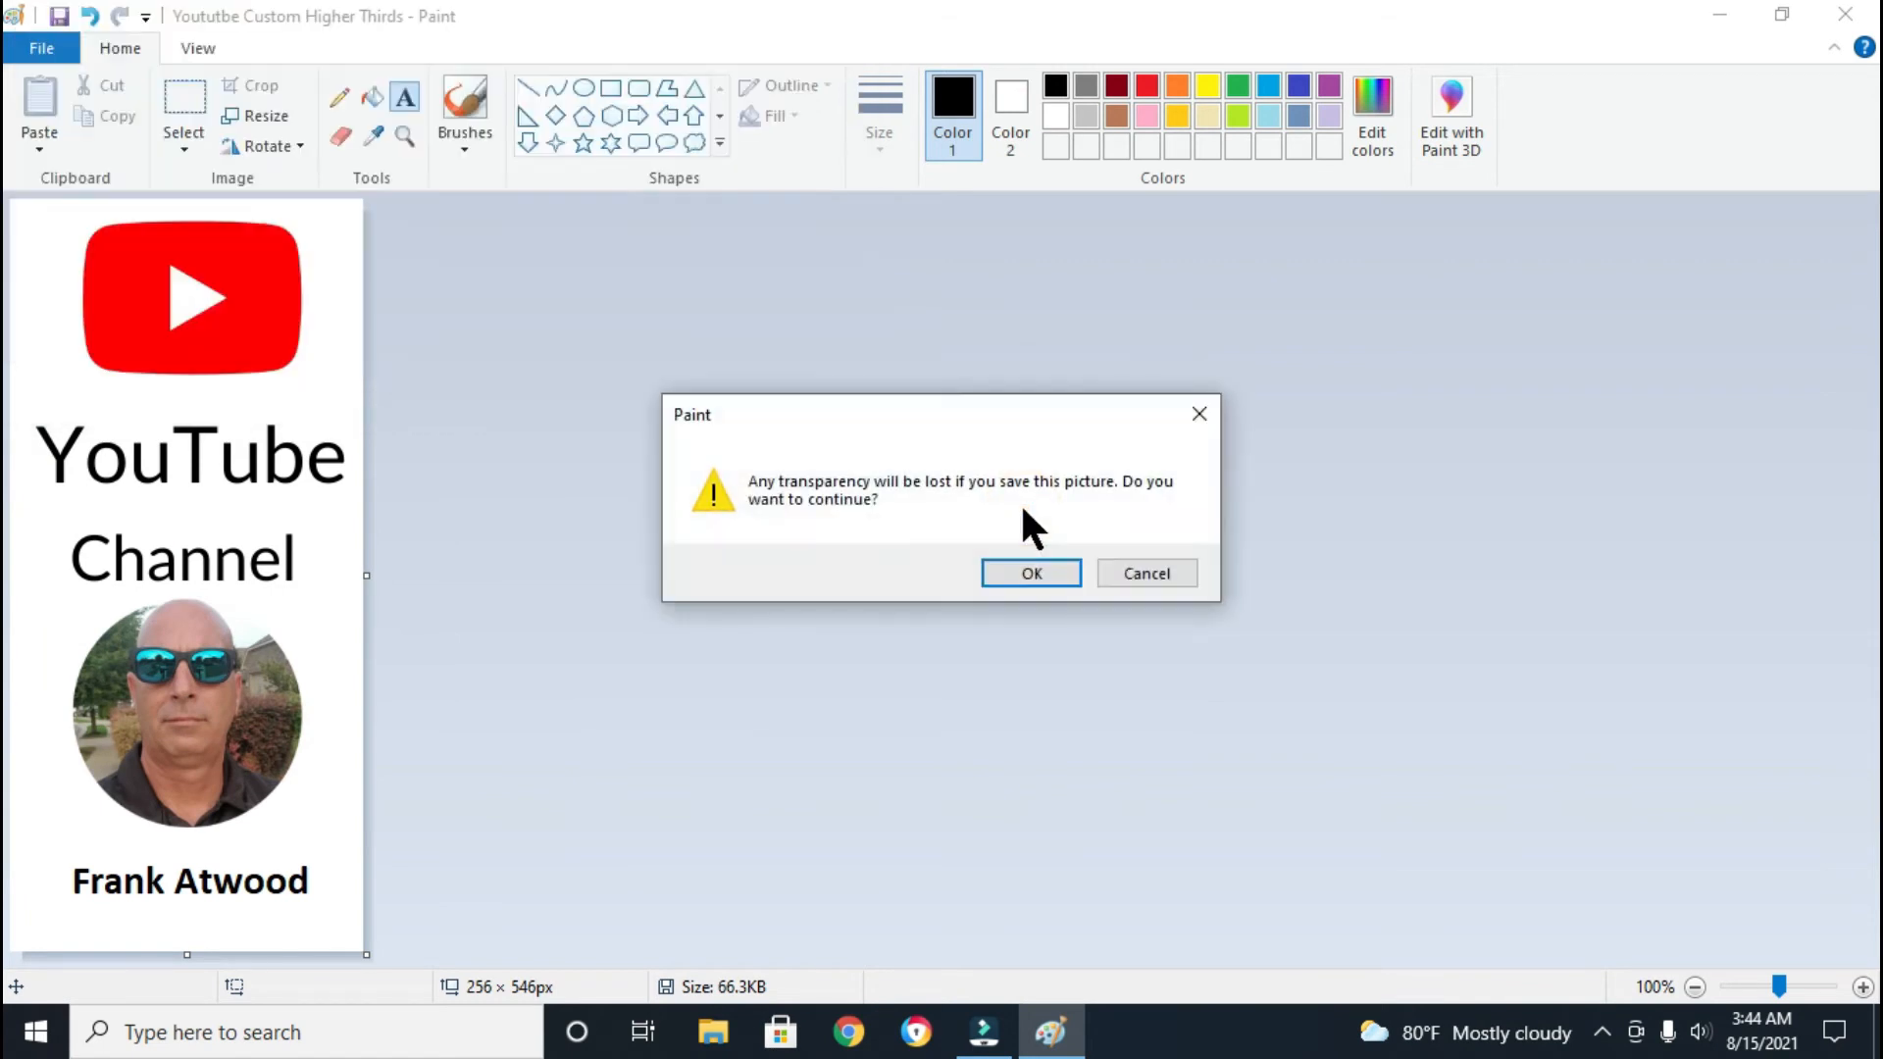
click(1013, 571)
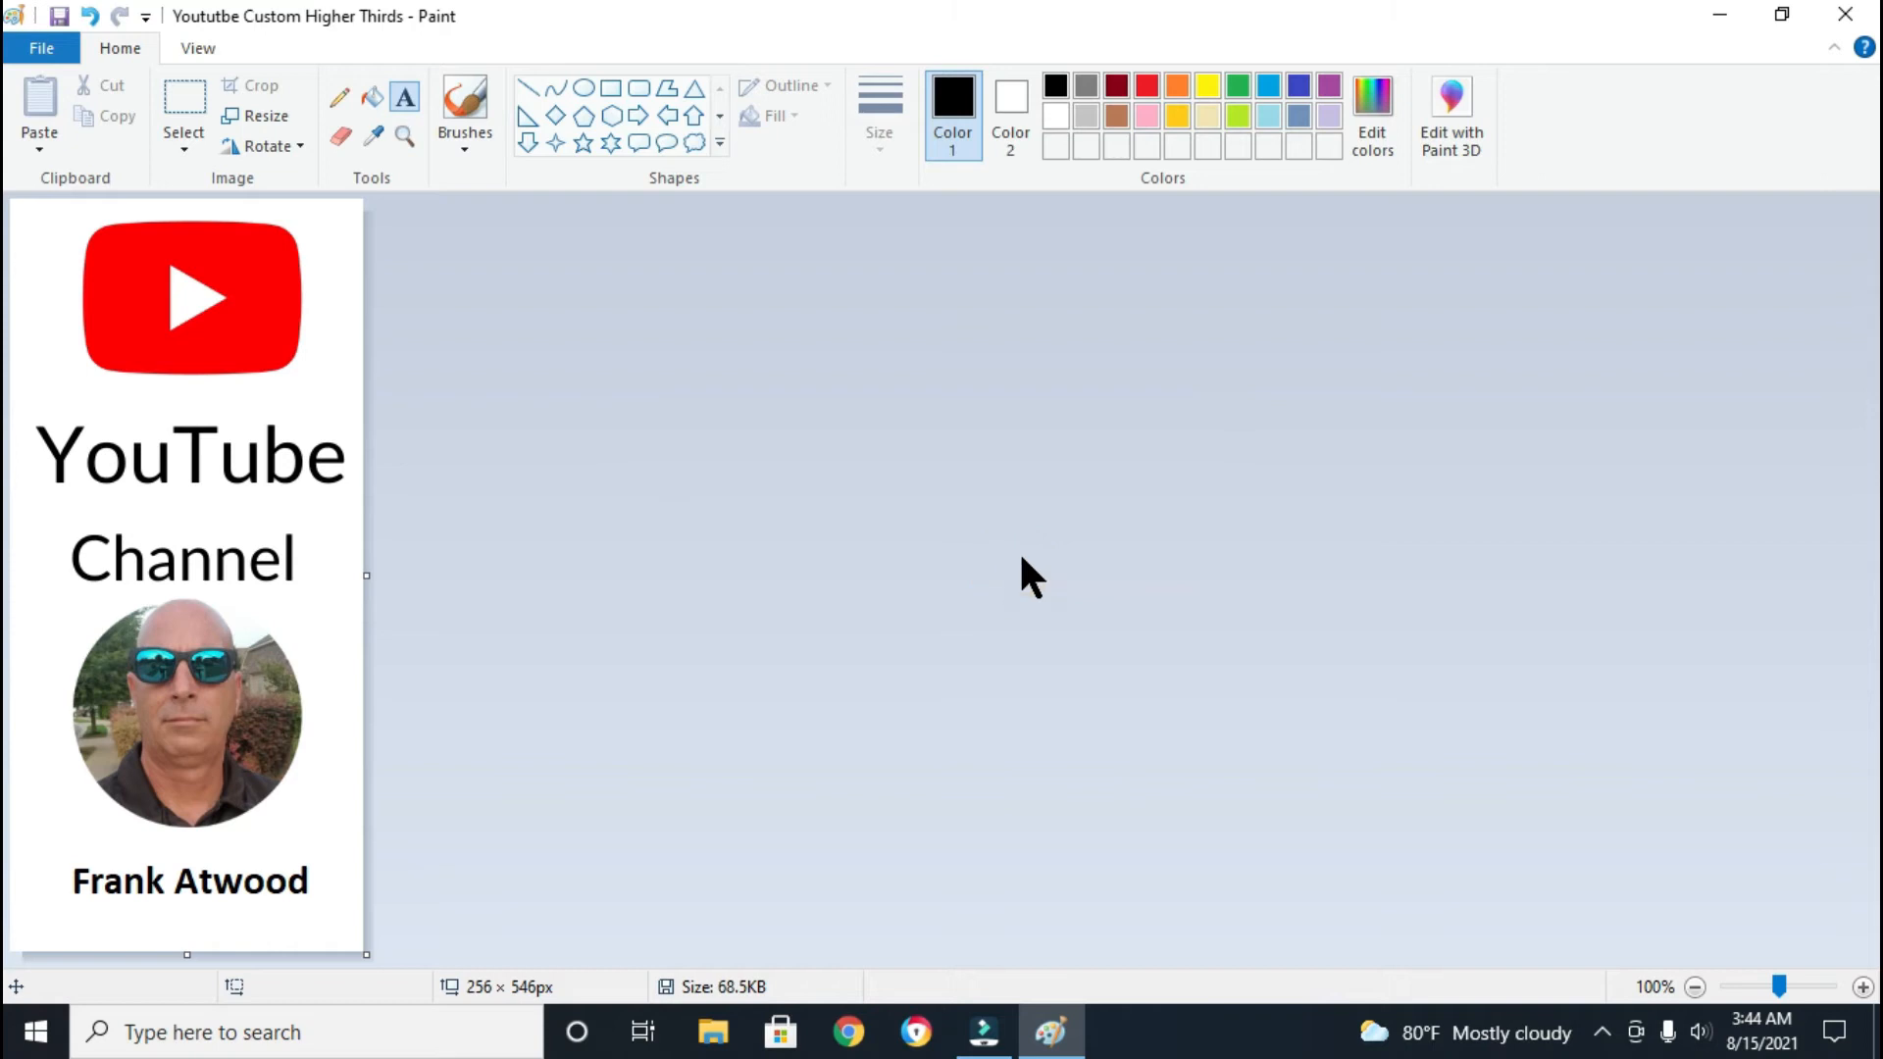
click(1866, 22)
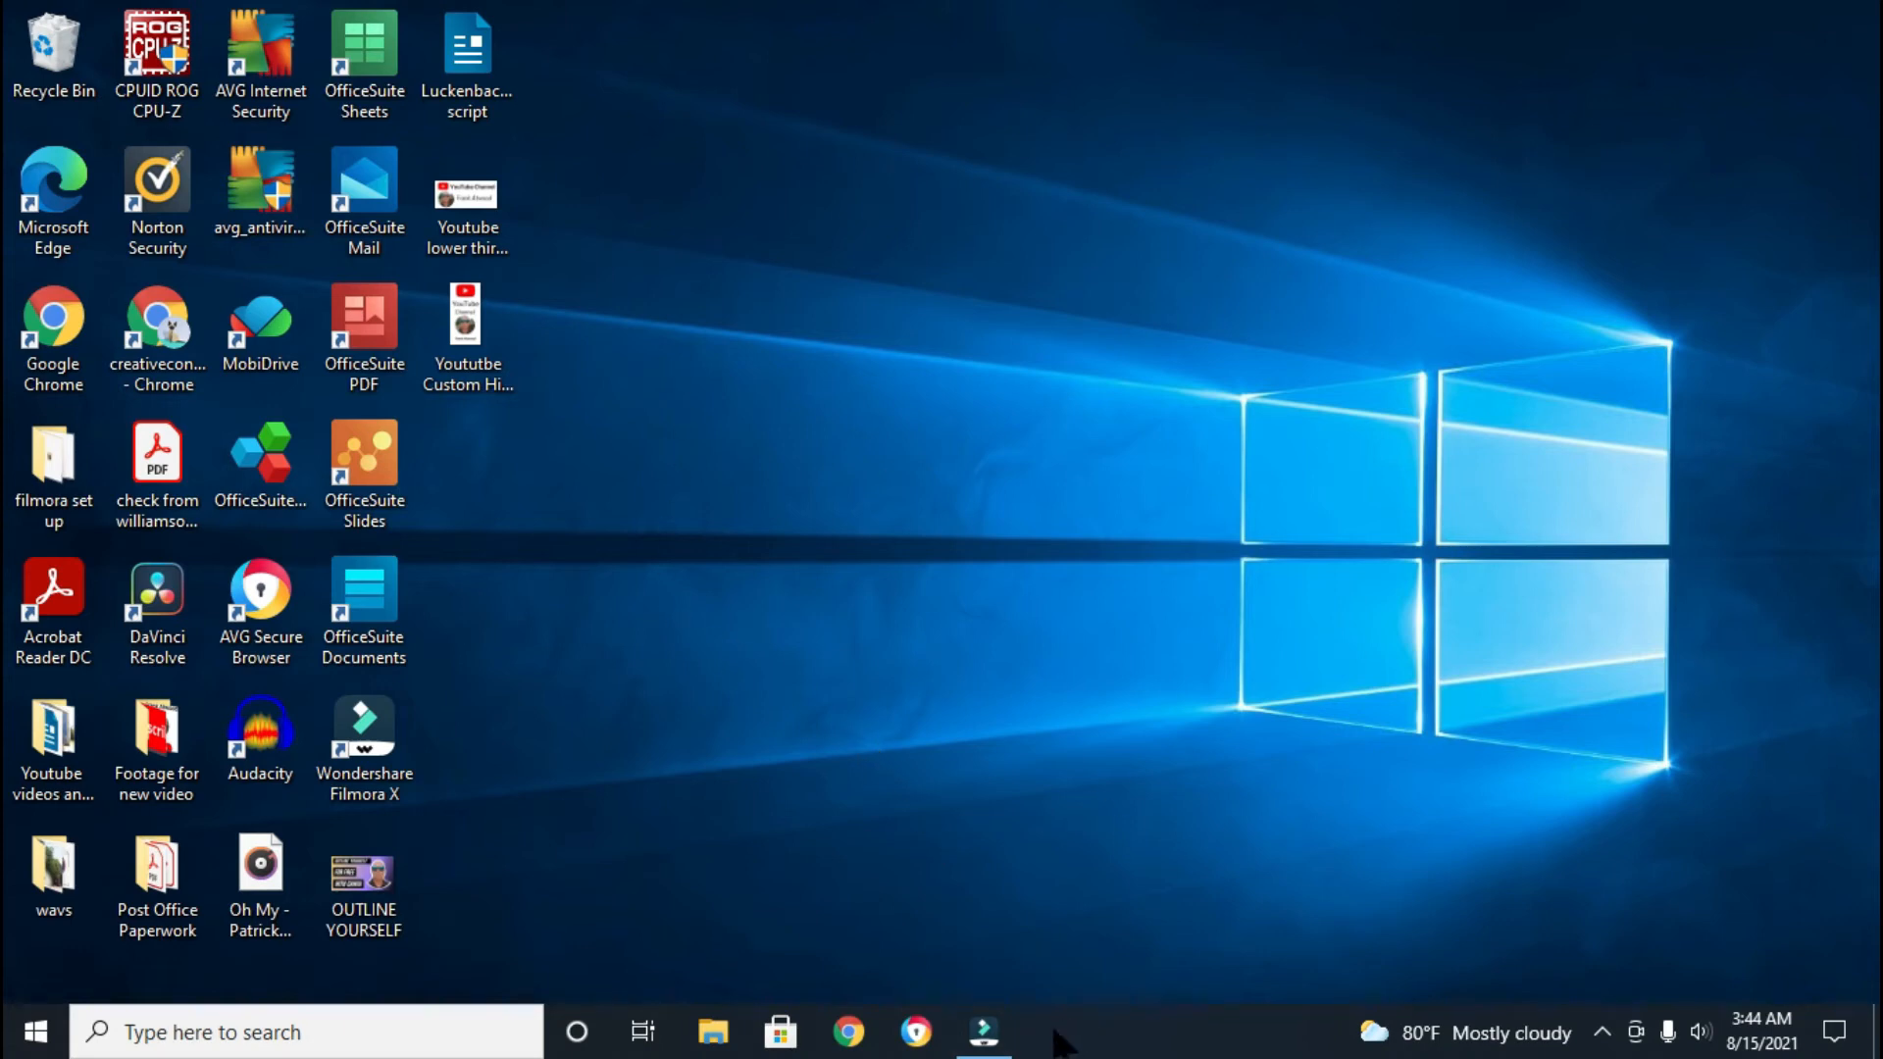
Switch to Filmora, import "Yoututbe Custom Higher Thirds" from the desktop, and place it at the start of track 3 above the green clip
click(985, 1035)
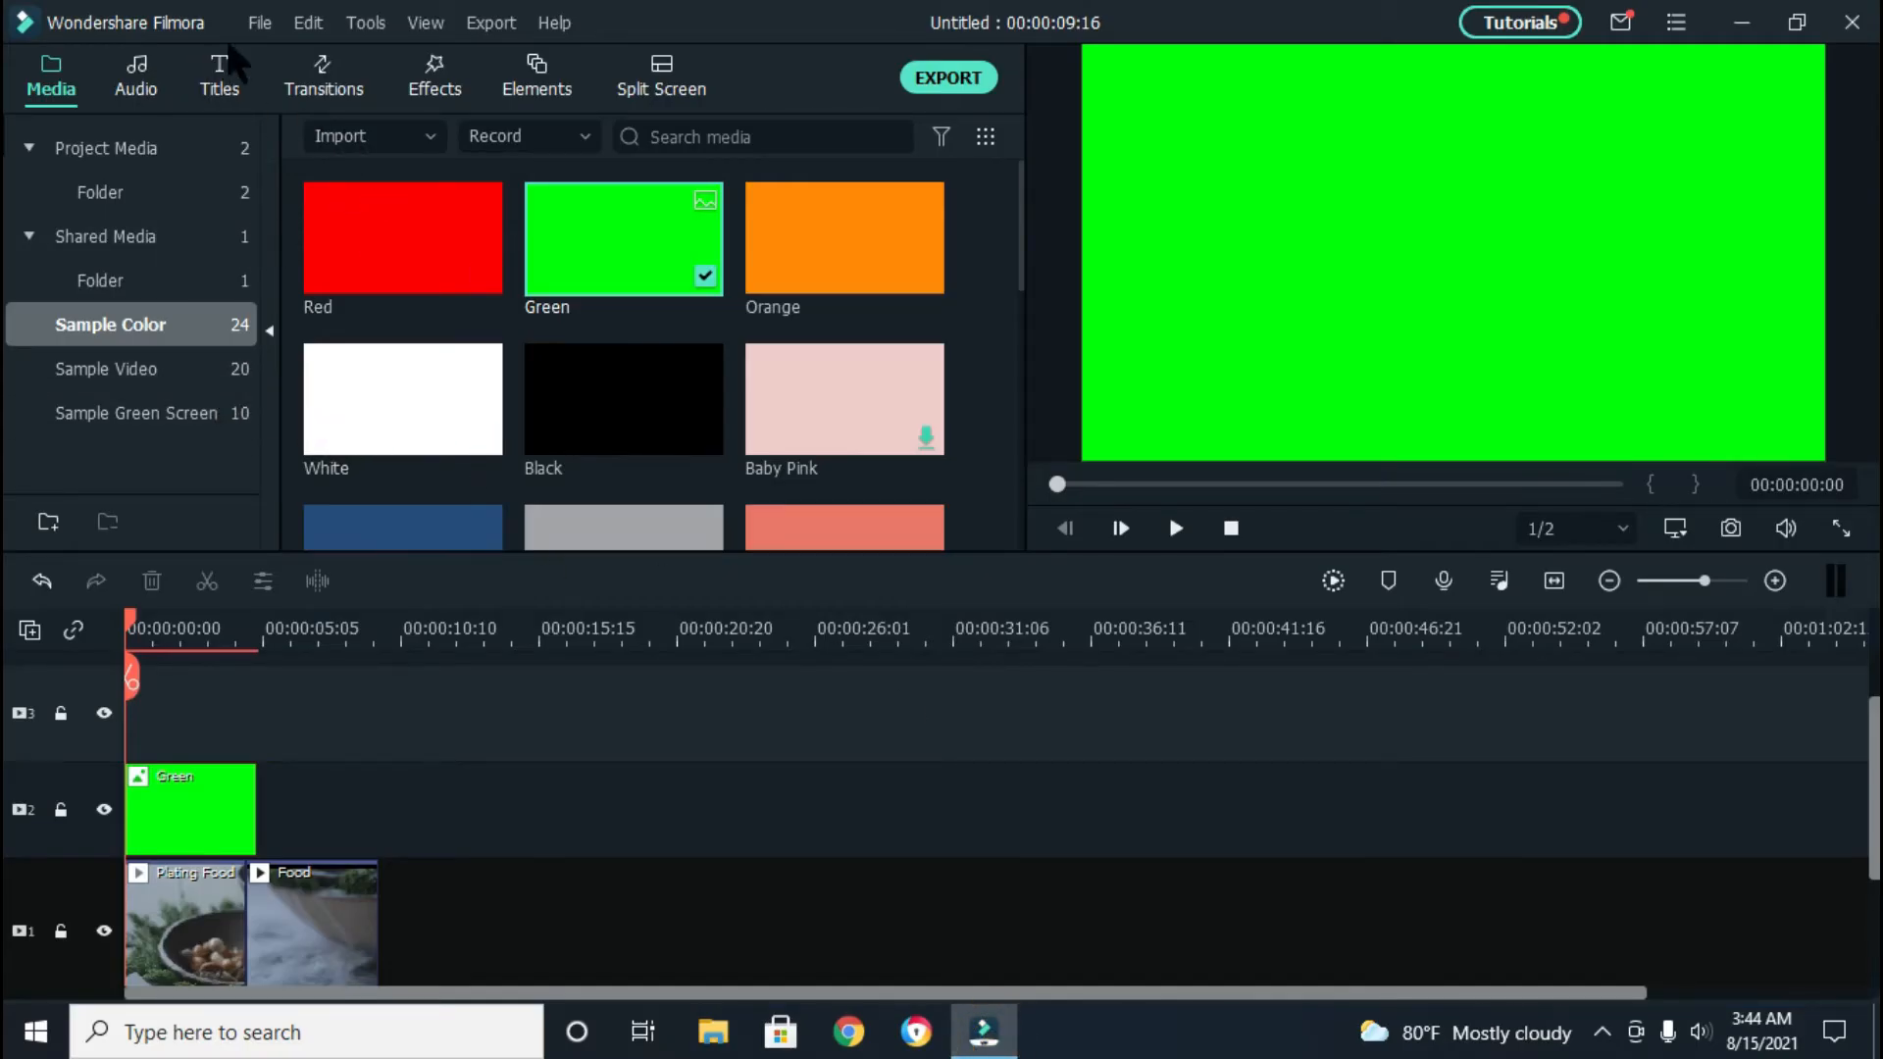
click(257, 24)
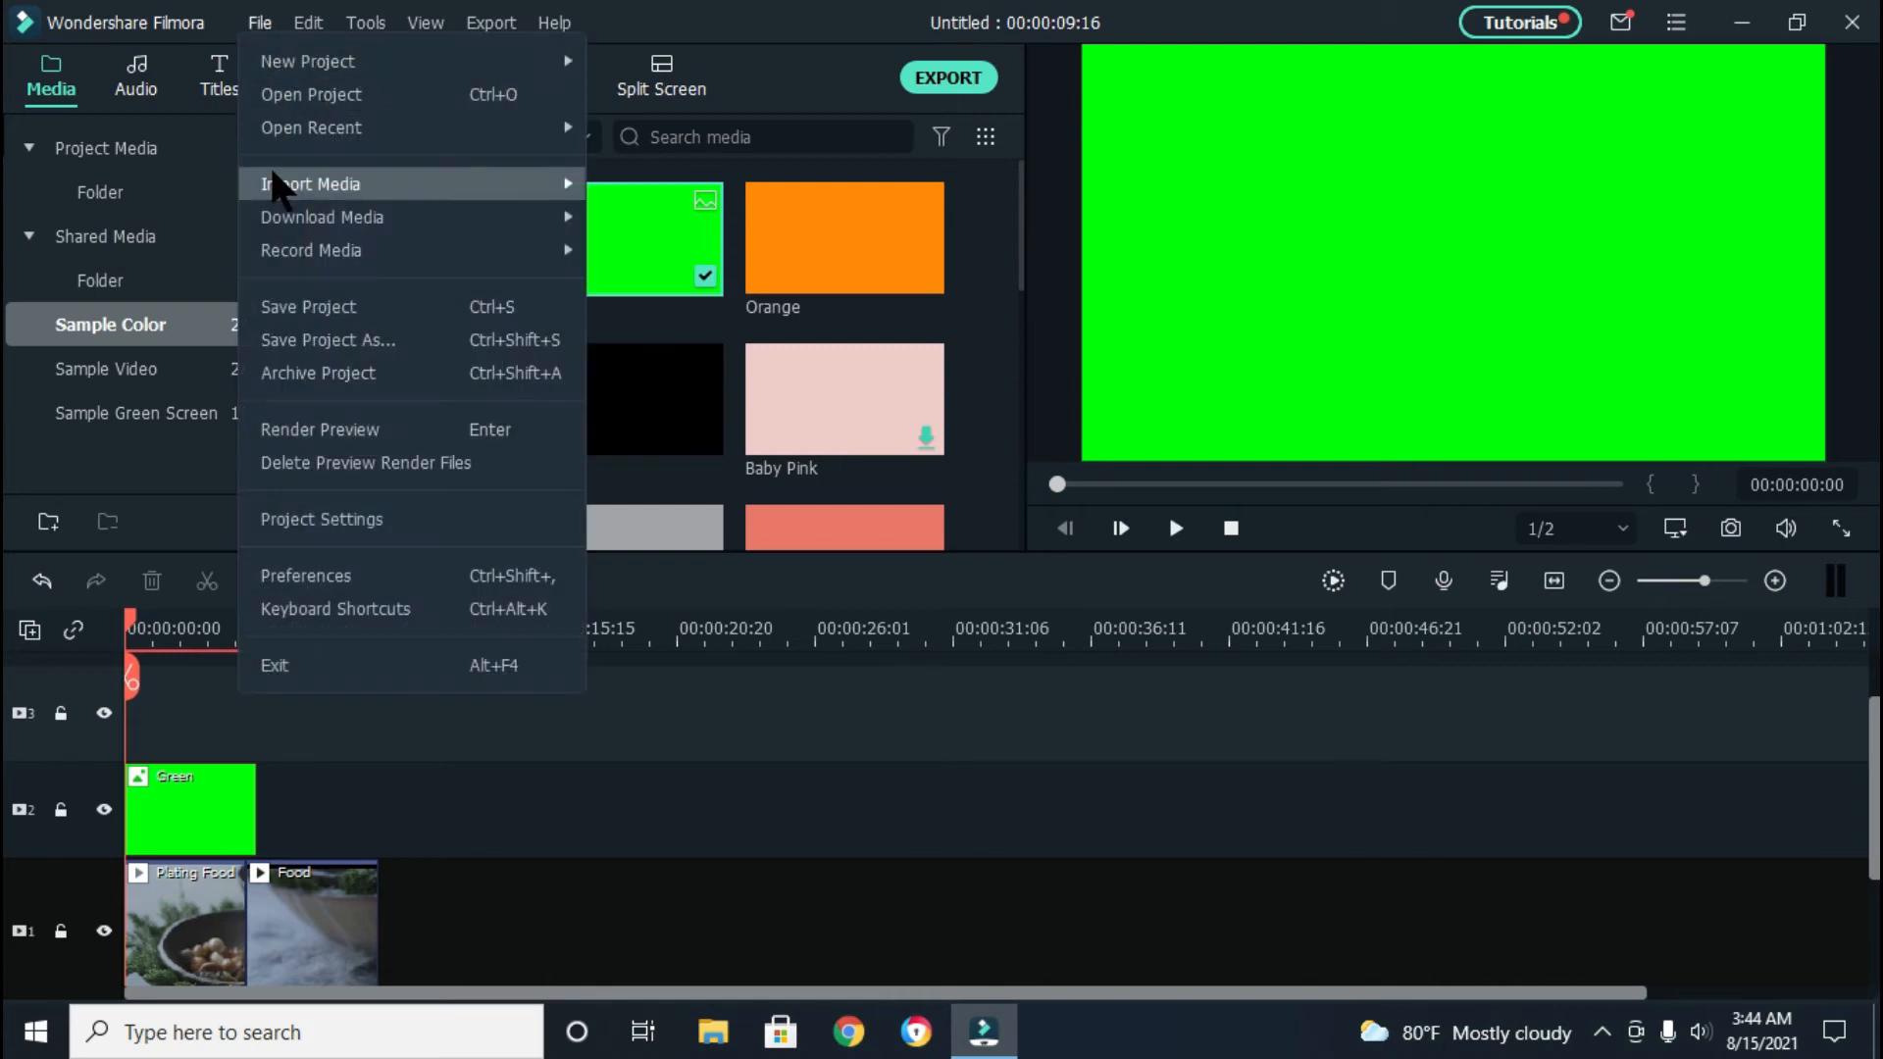
mouse_move(420, 184)
click(618, 194)
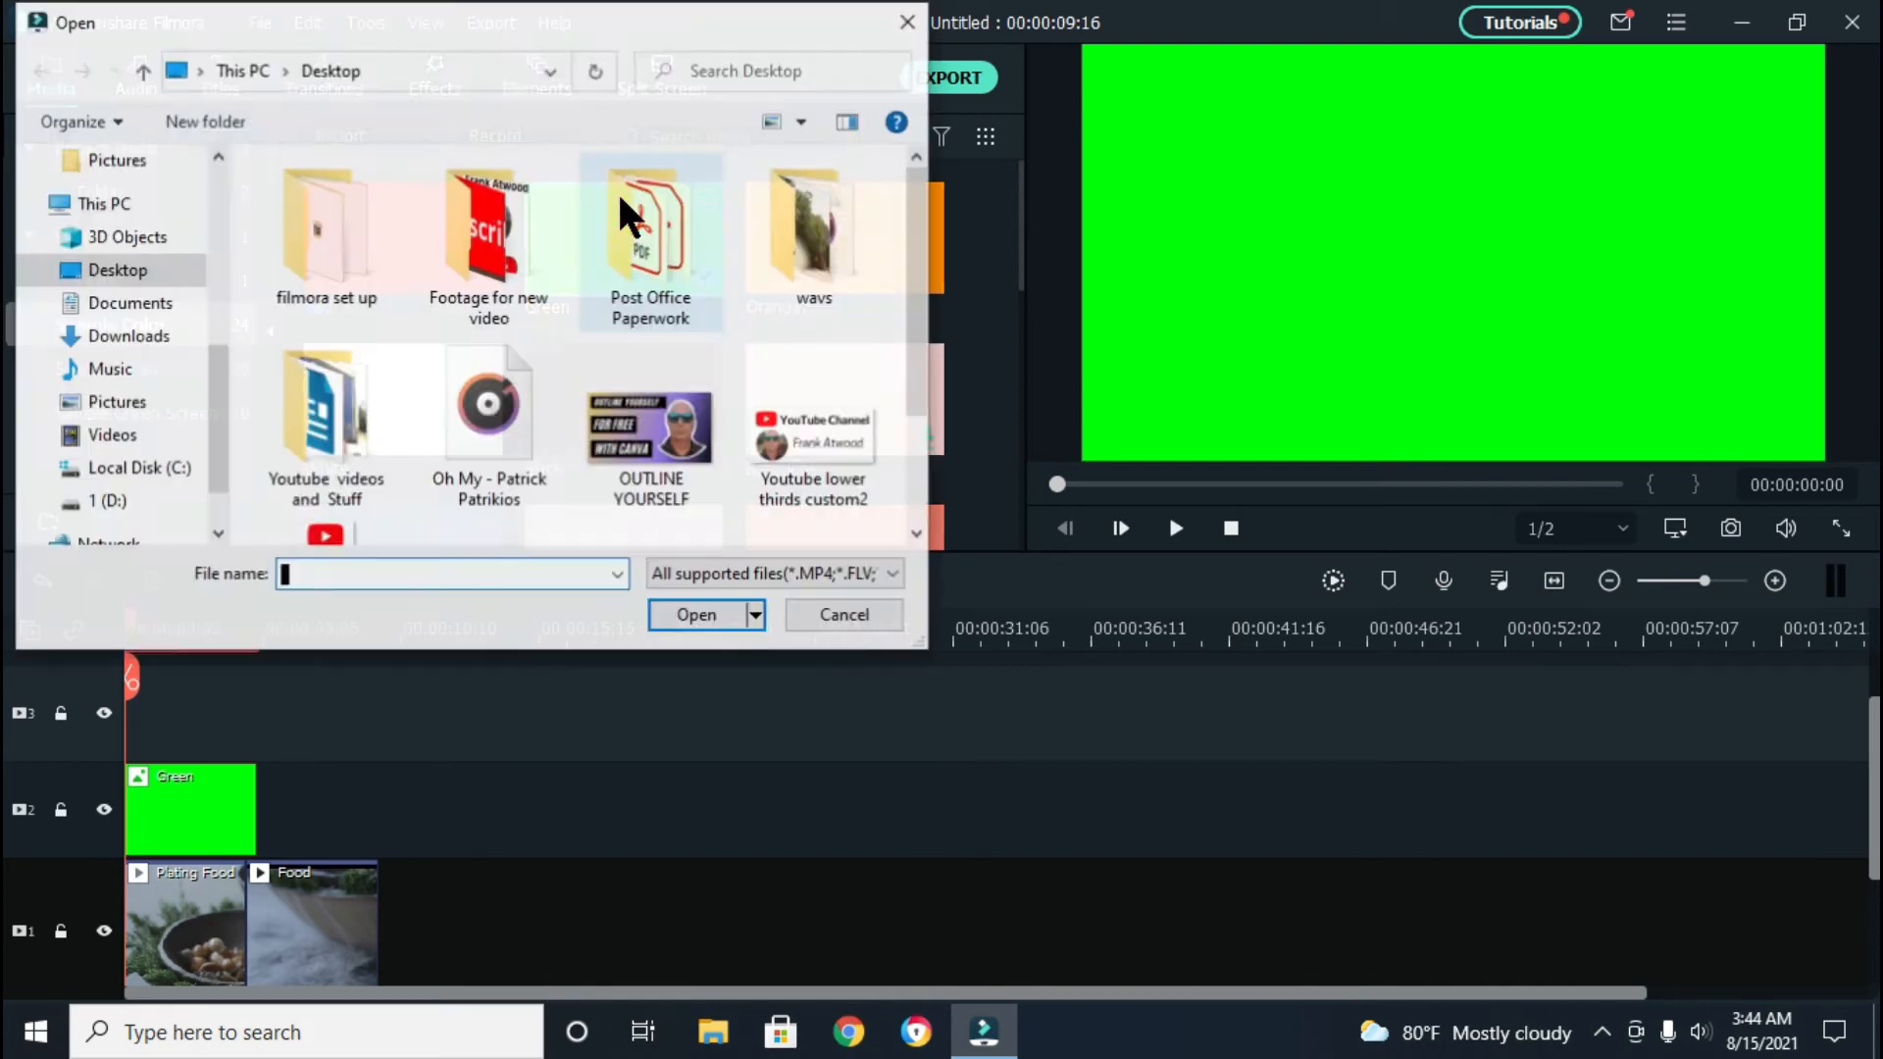
scroll(502, 410, down, 2)
click(332, 414)
click(687, 616)
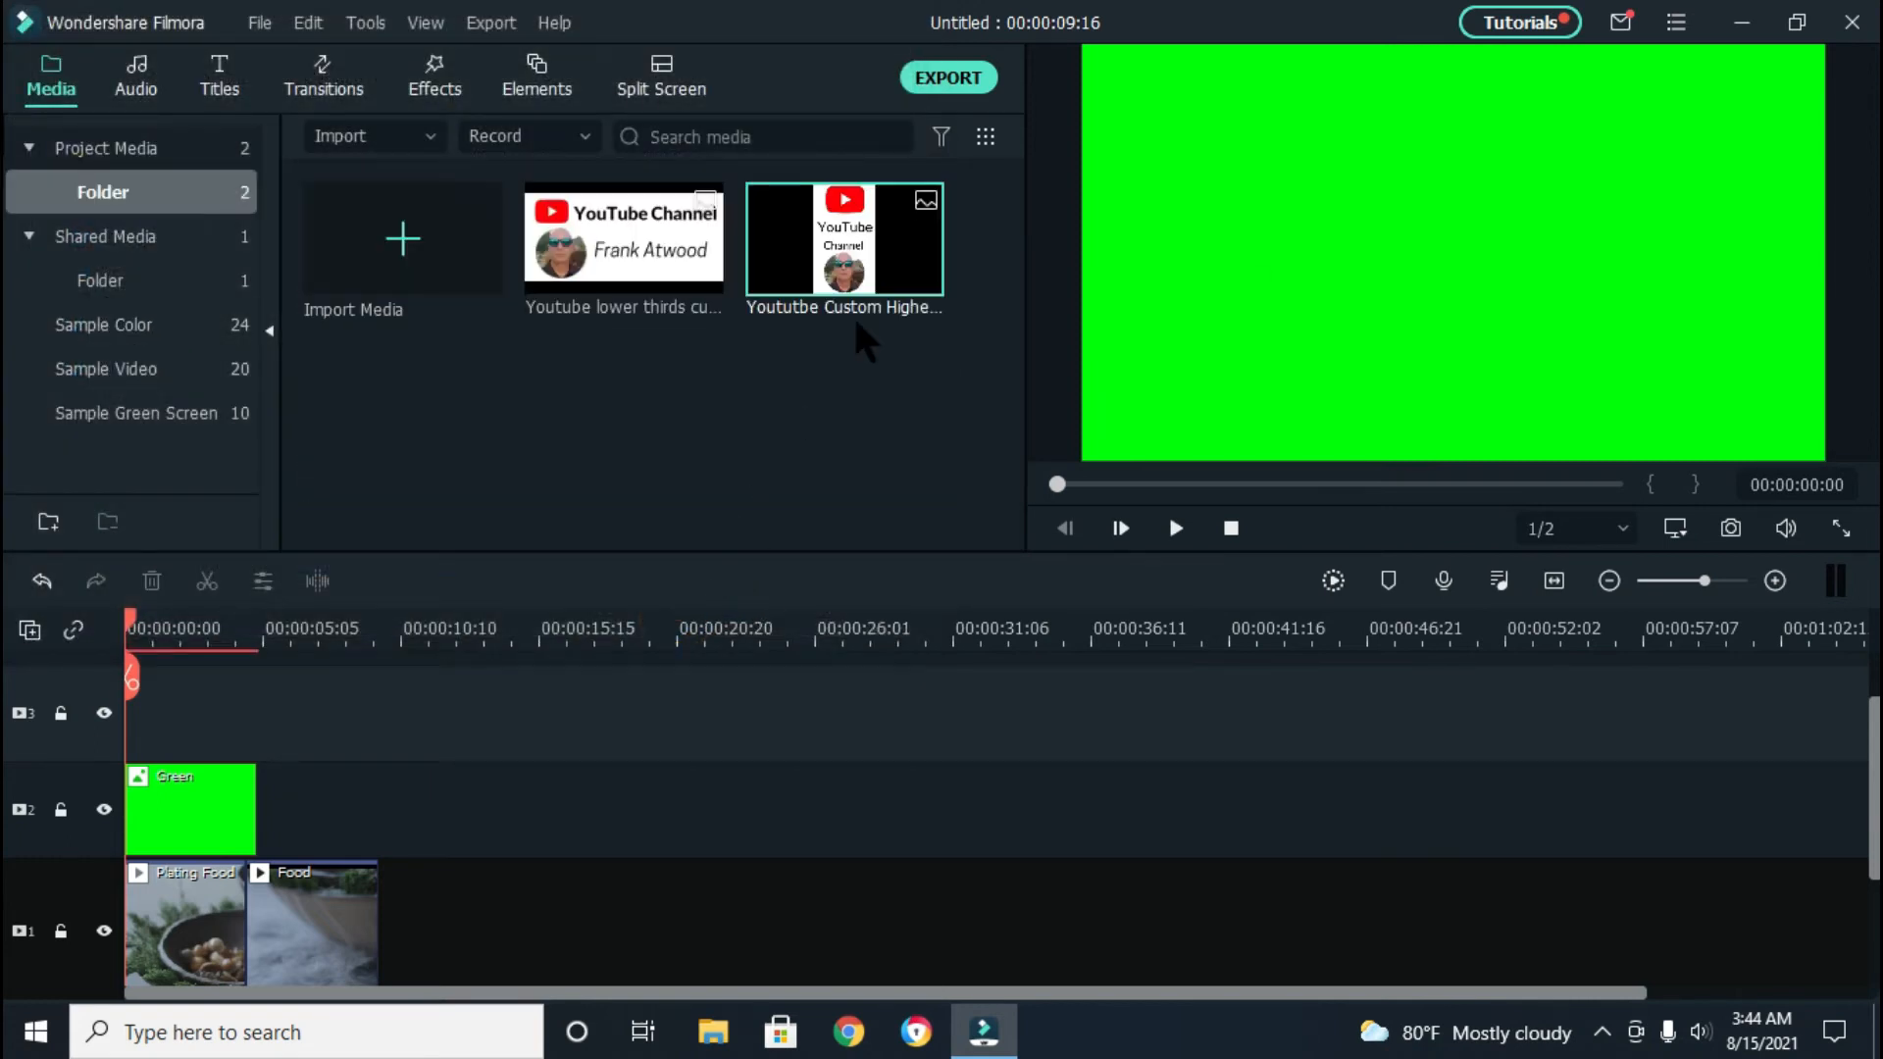
drag(844, 238, 106, 832)
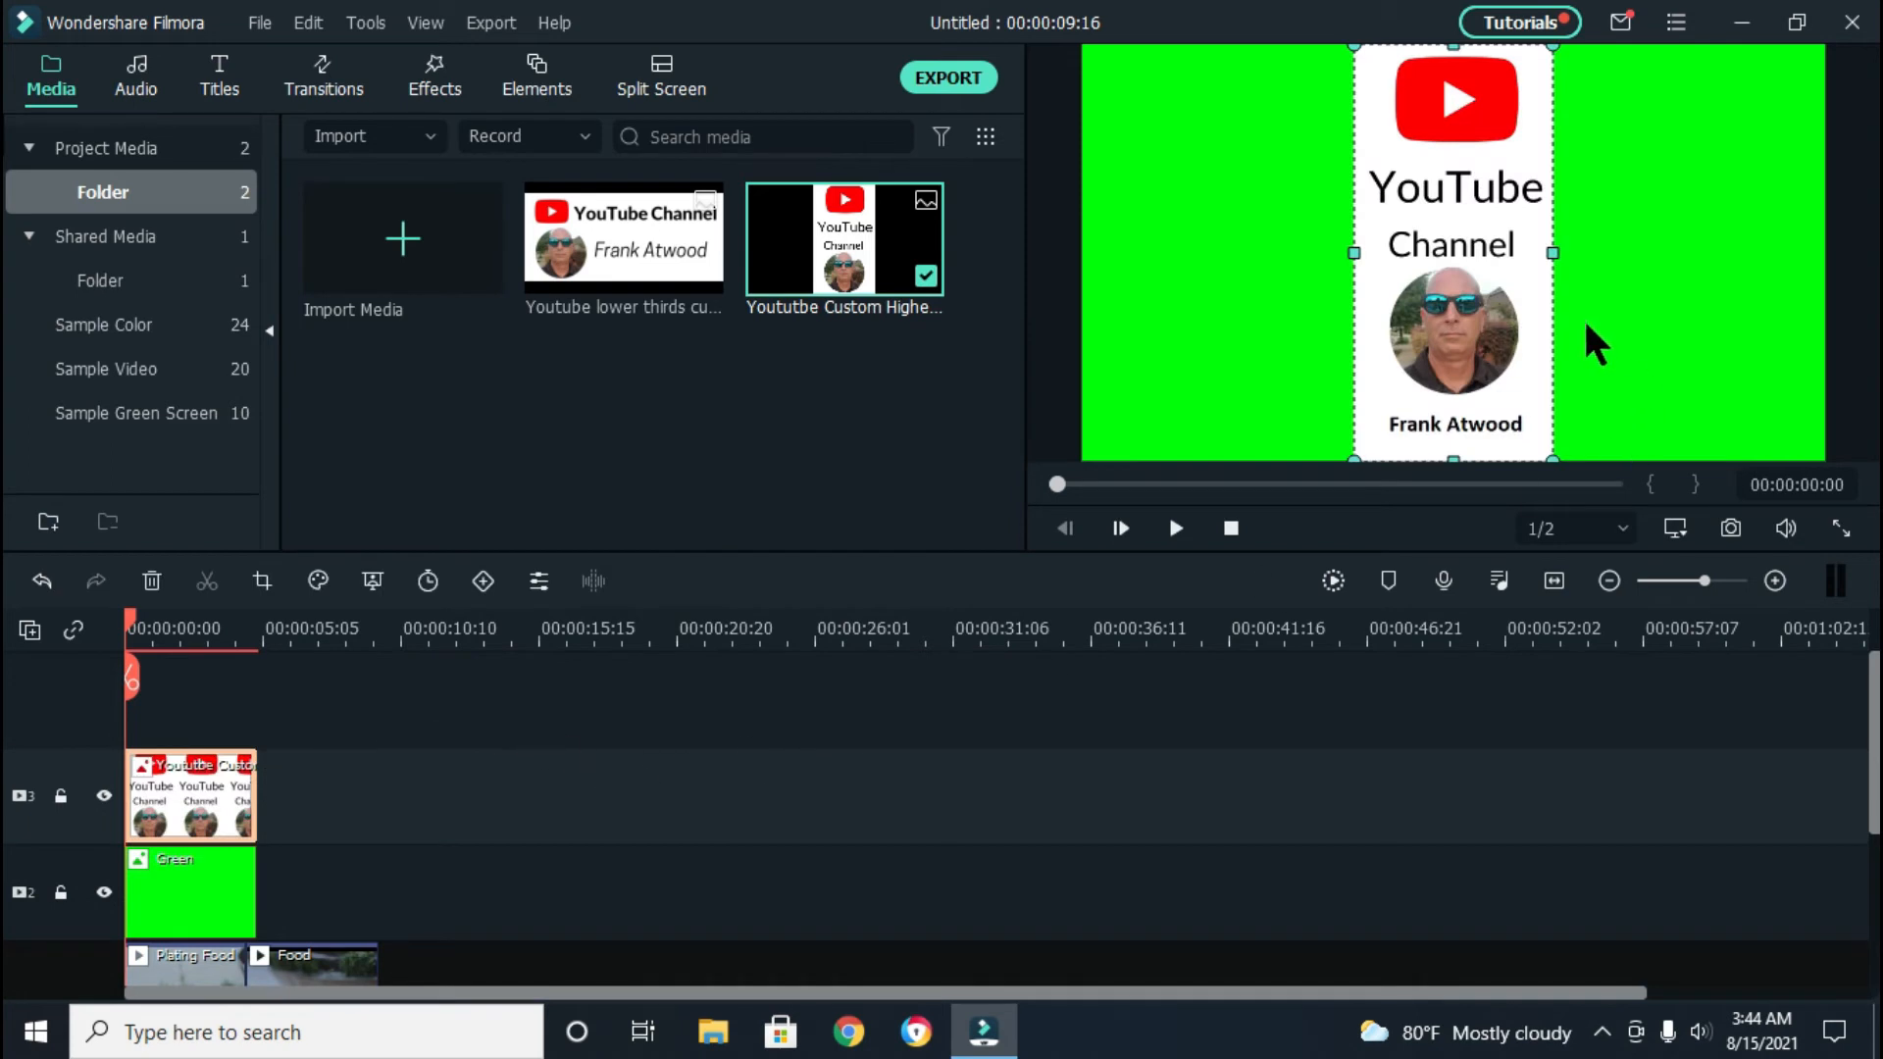
Scale the graphic to about 70% of the frame height and fit it into the video frame's upper-left corner
drag(1539, 442, 1472, 303)
drag(1459, 231, 1177, 224)
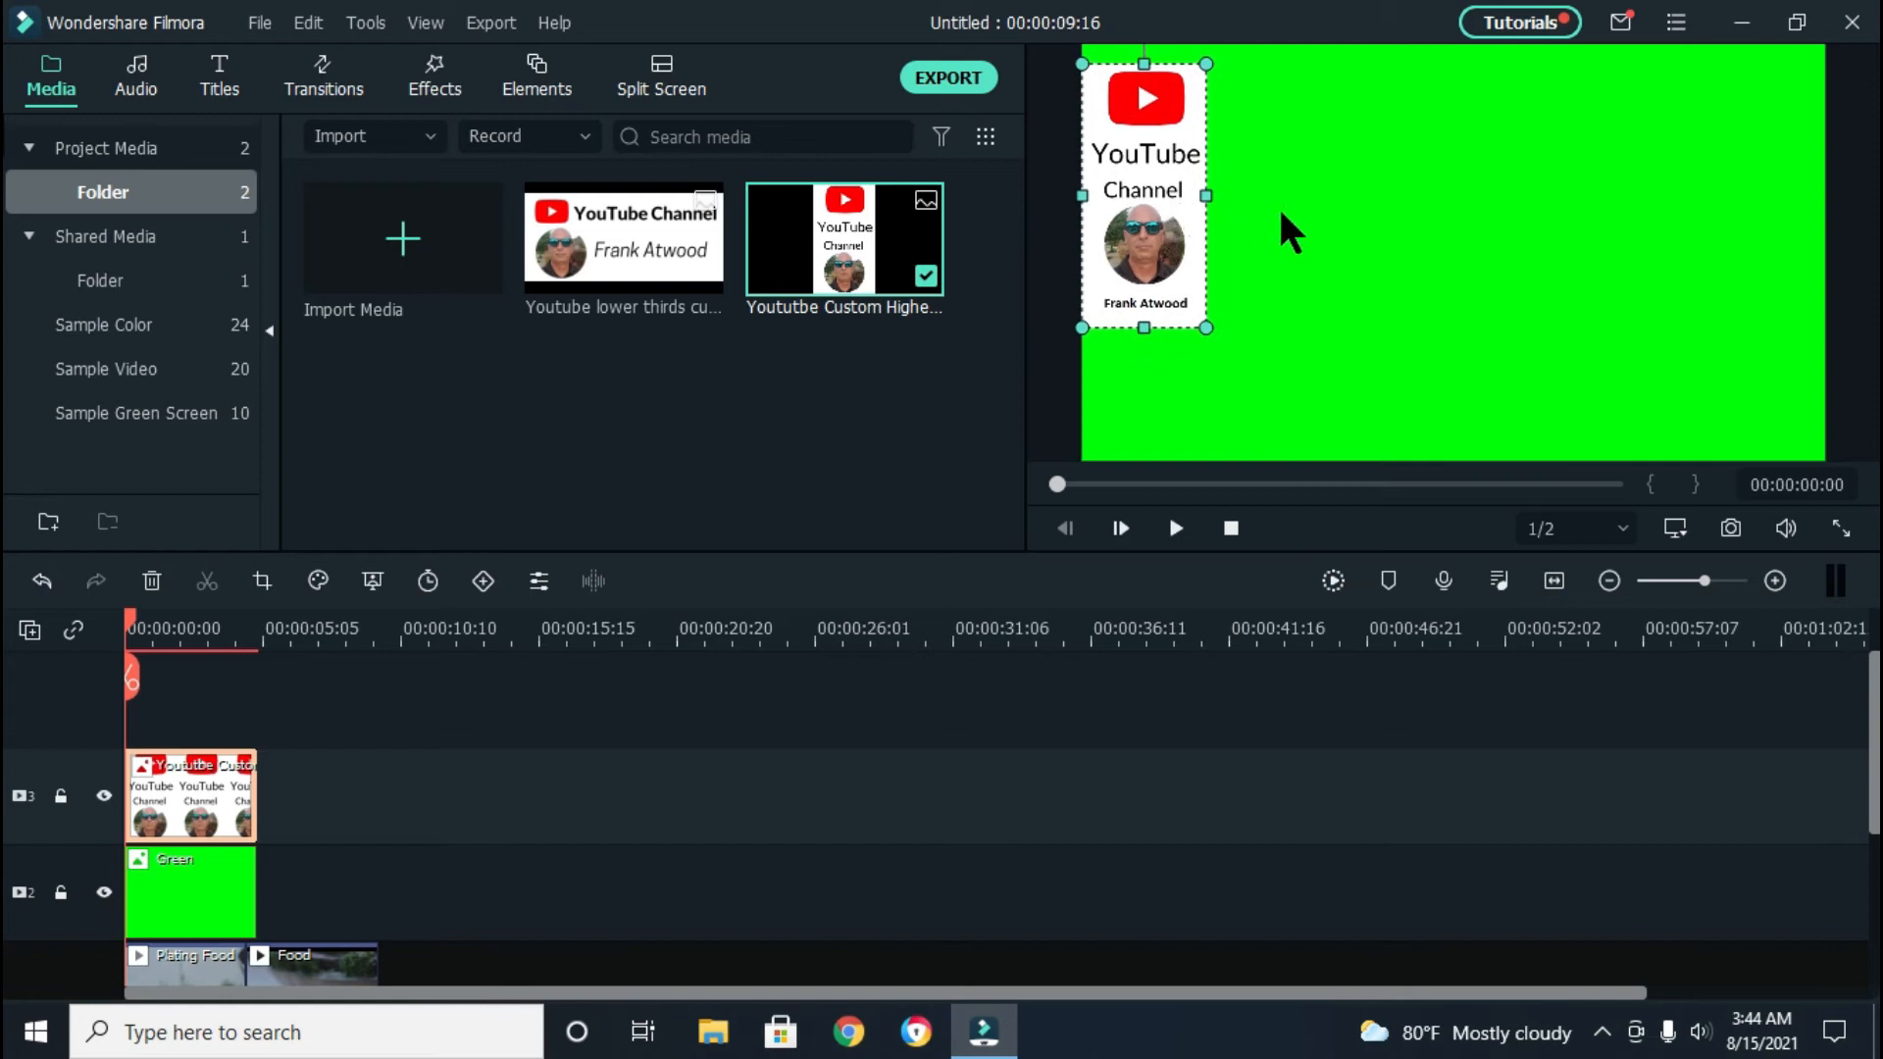
click(1442, 243)
click(1189, 260)
drag(1182, 224, 1182, 204)
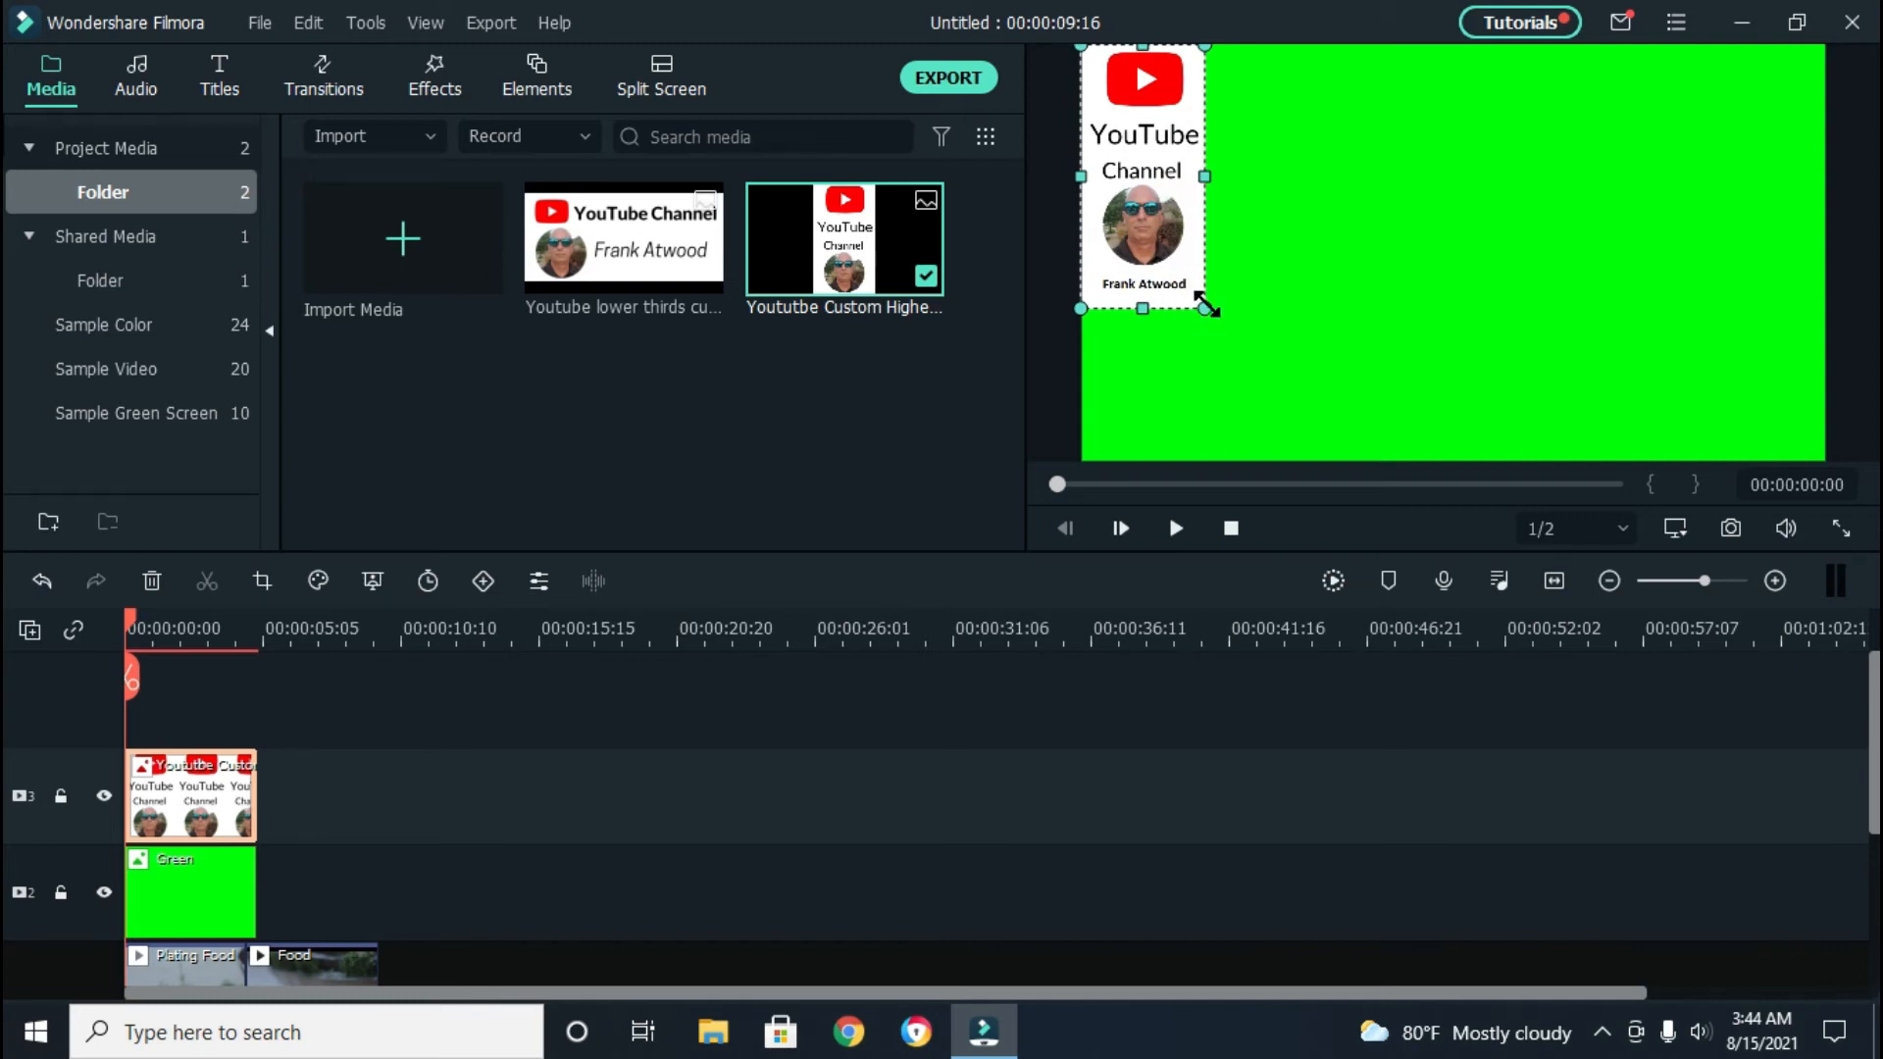
drag(1207, 306, 1223, 308)
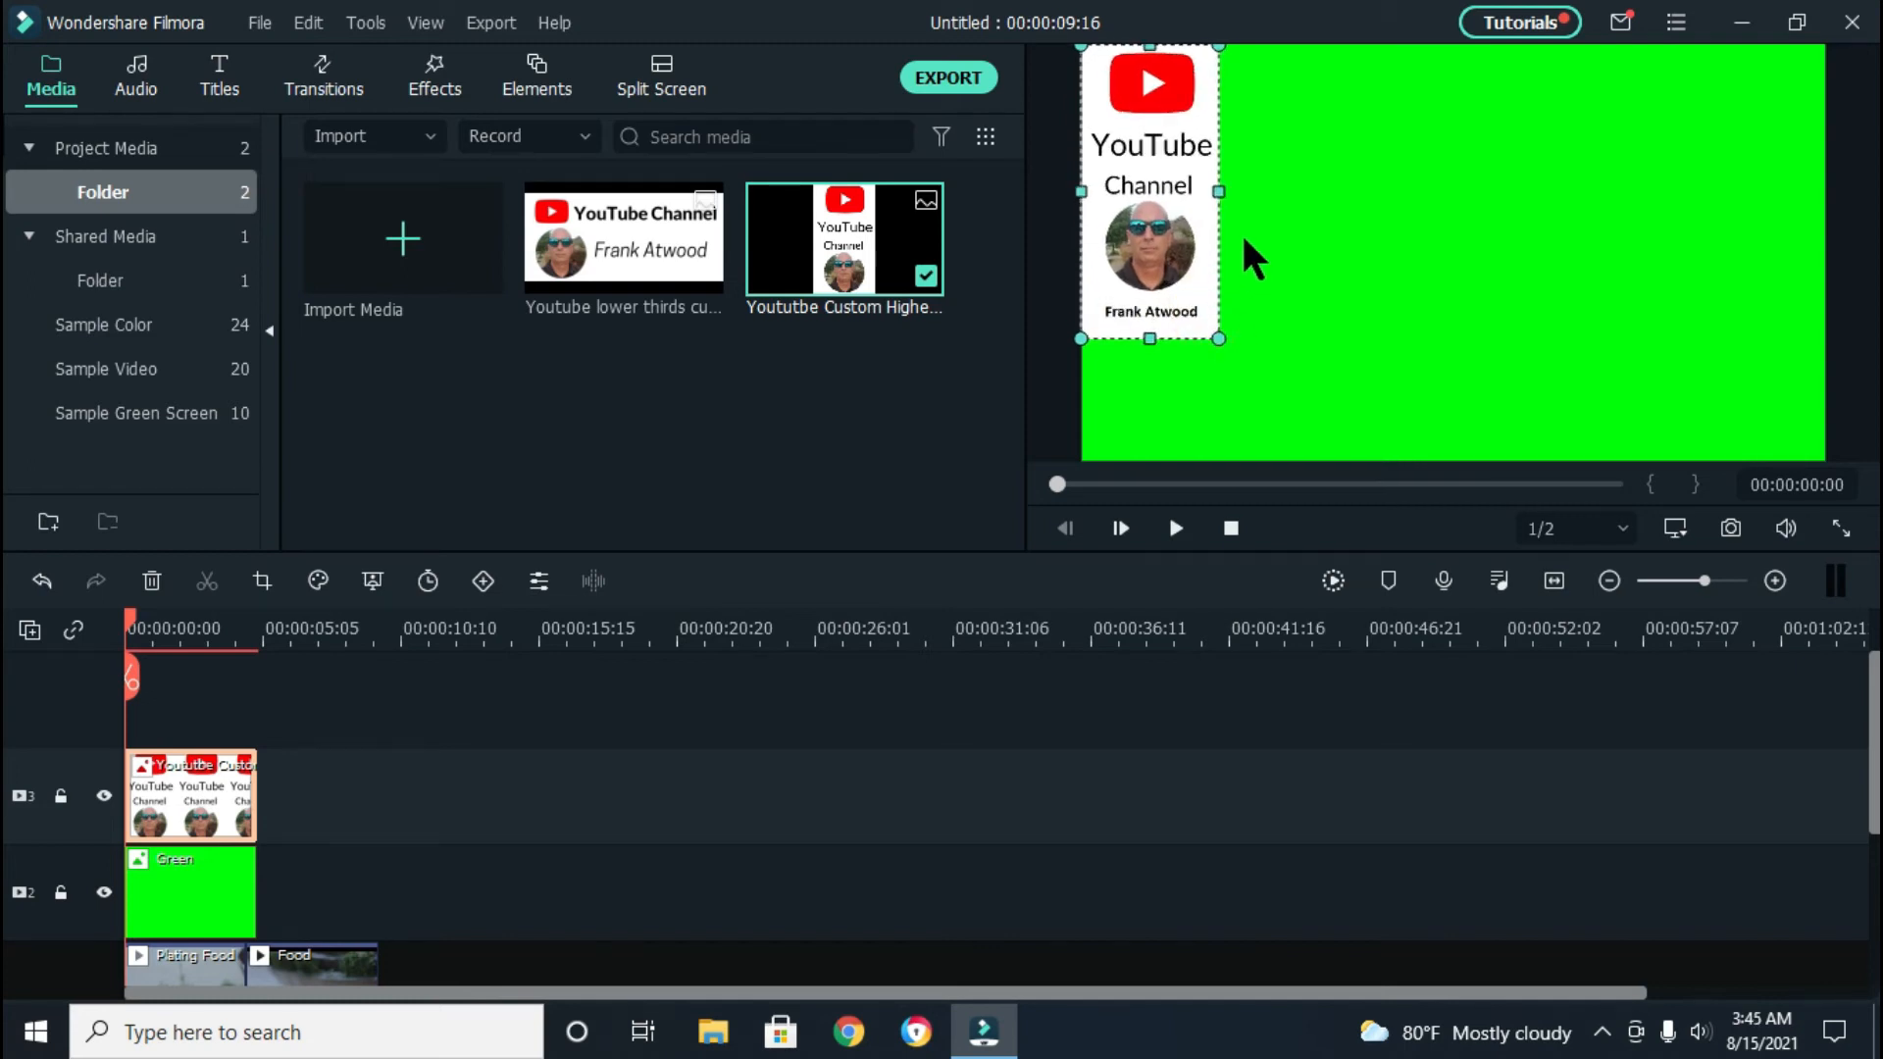
click(1379, 251)
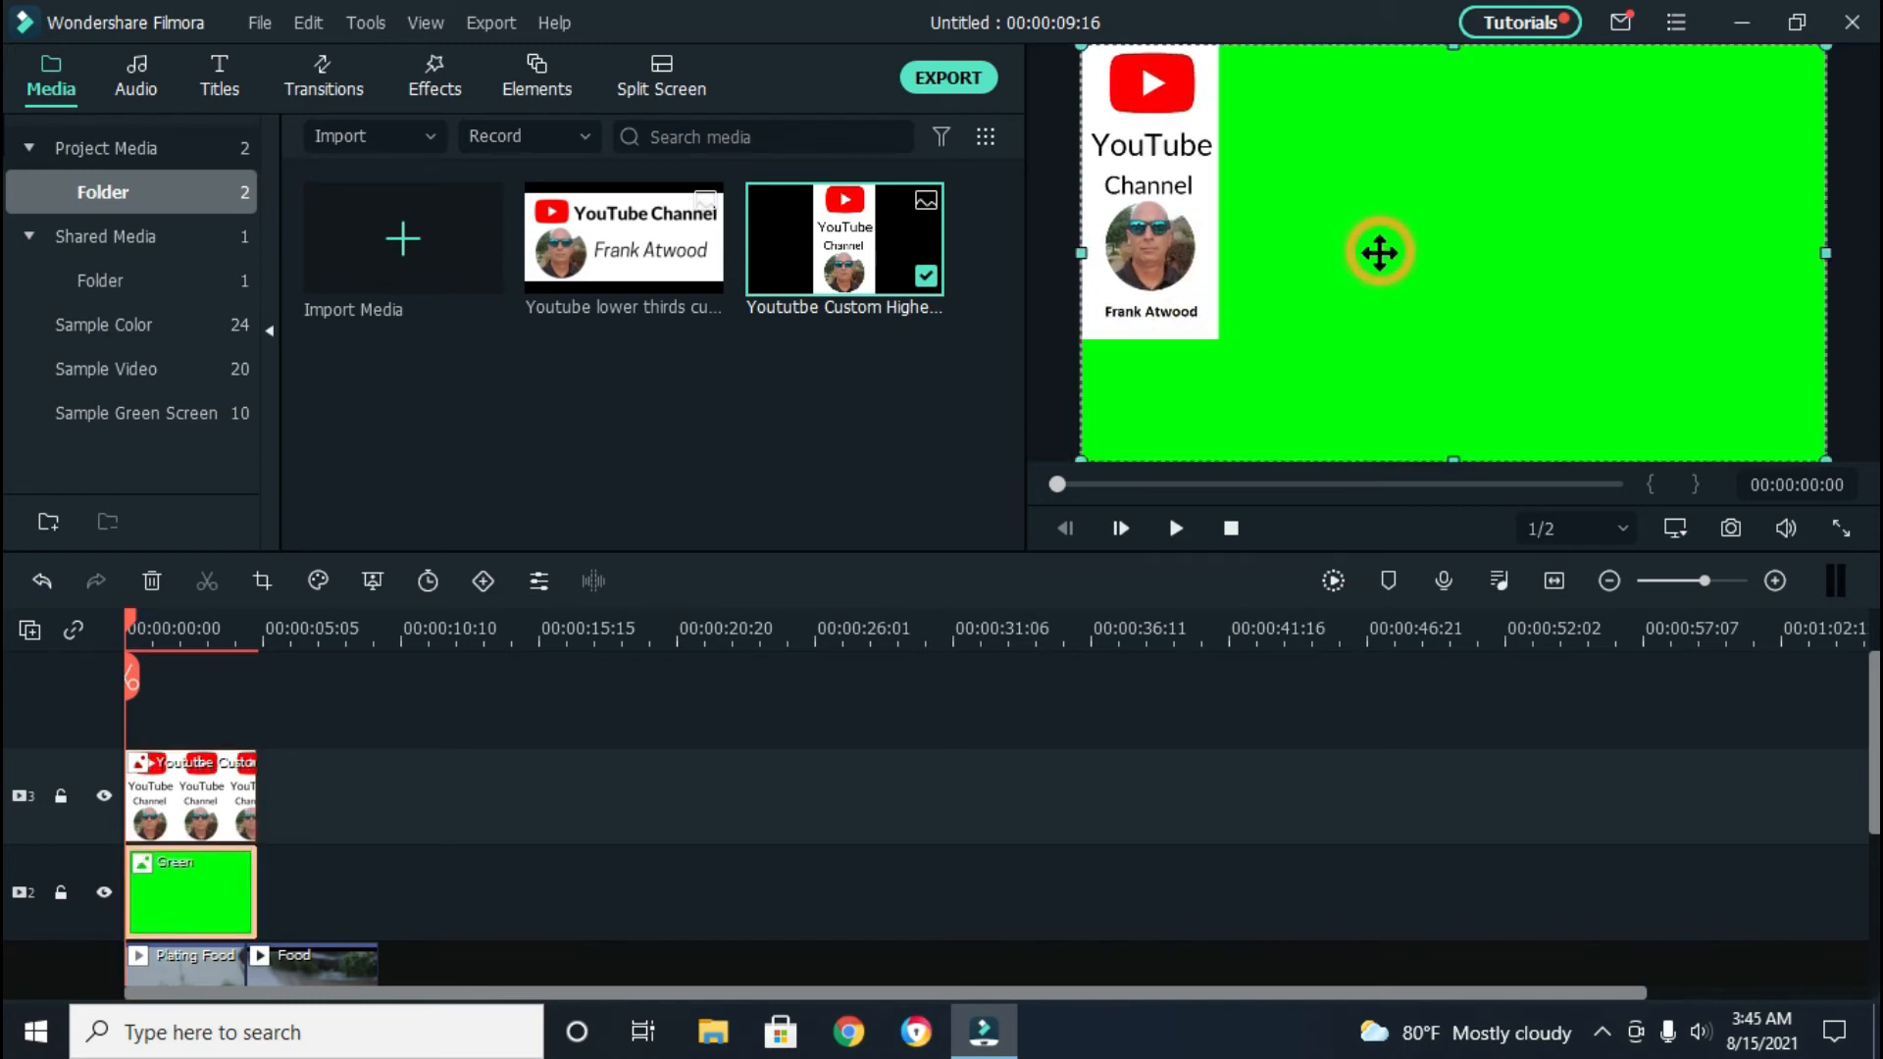
click(1214, 220)
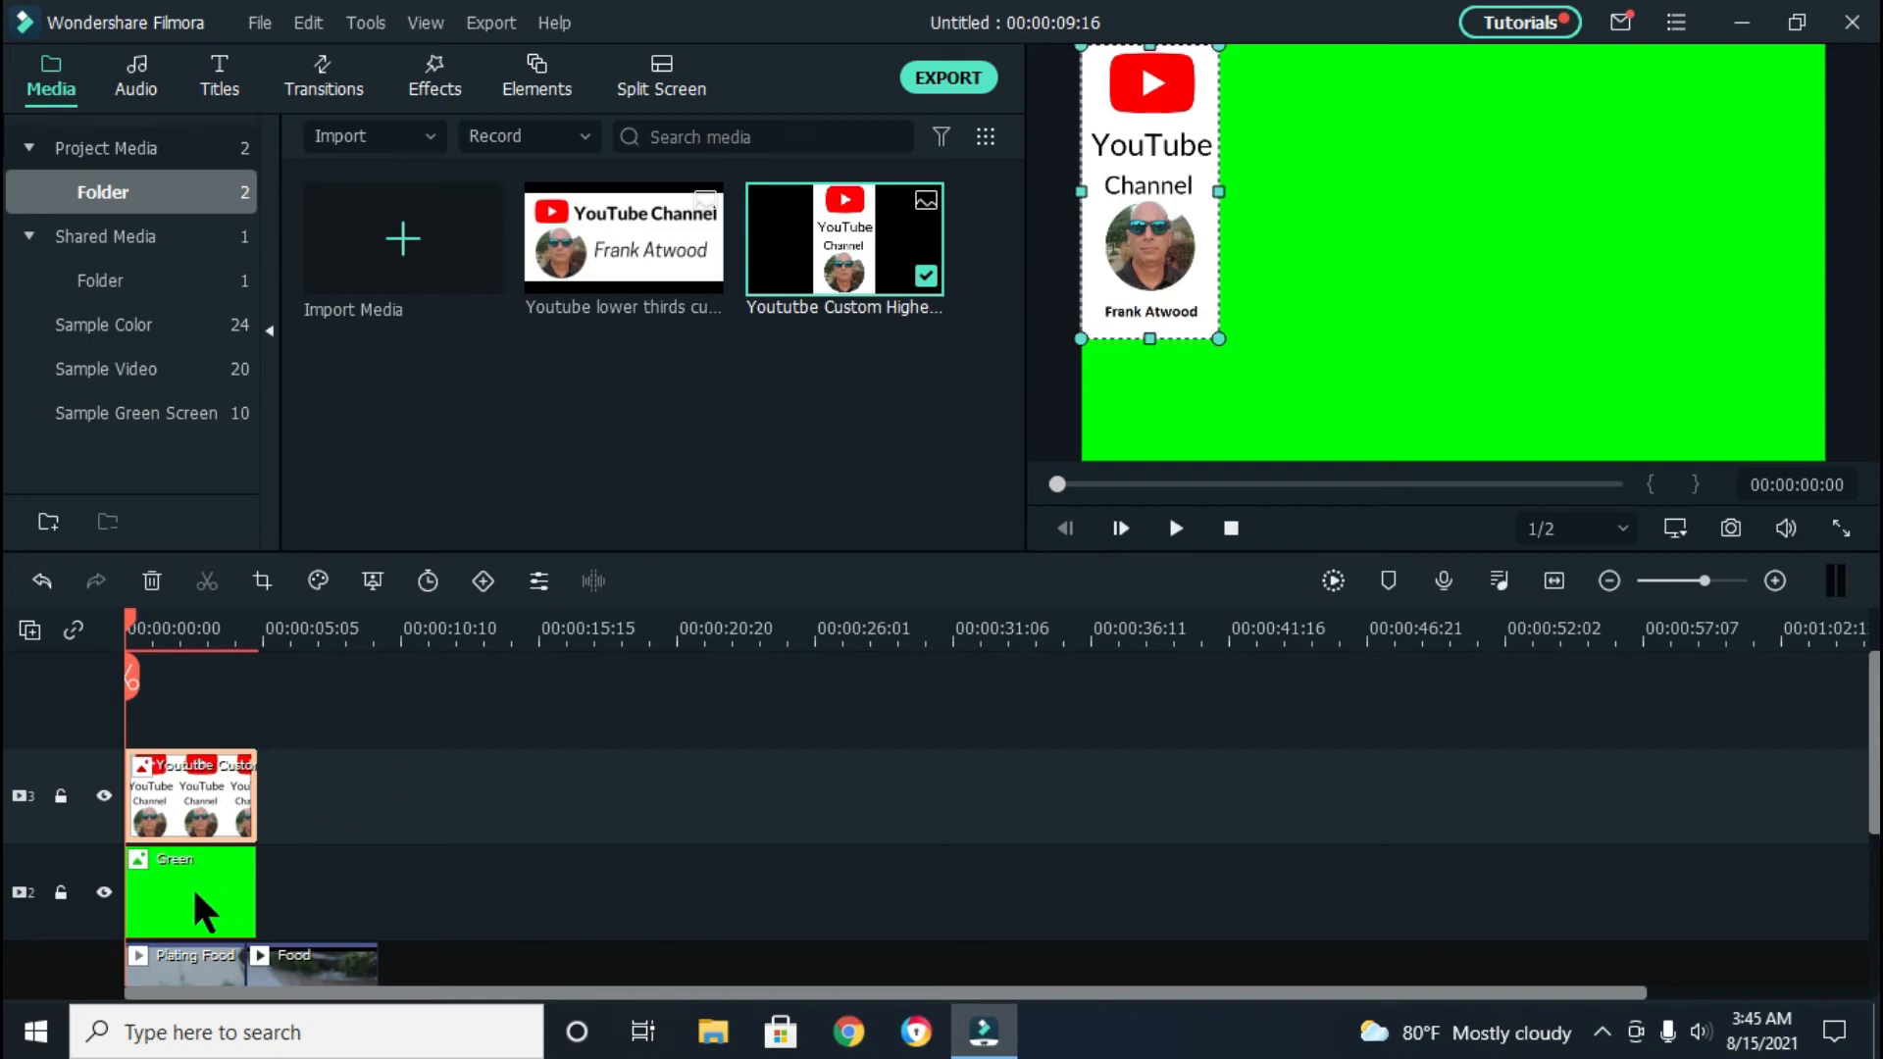
Open the graphic clip's custom animation settings and add a keyframe at 00:00:01:07 with the graphic in its current position
double_click(203, 797)
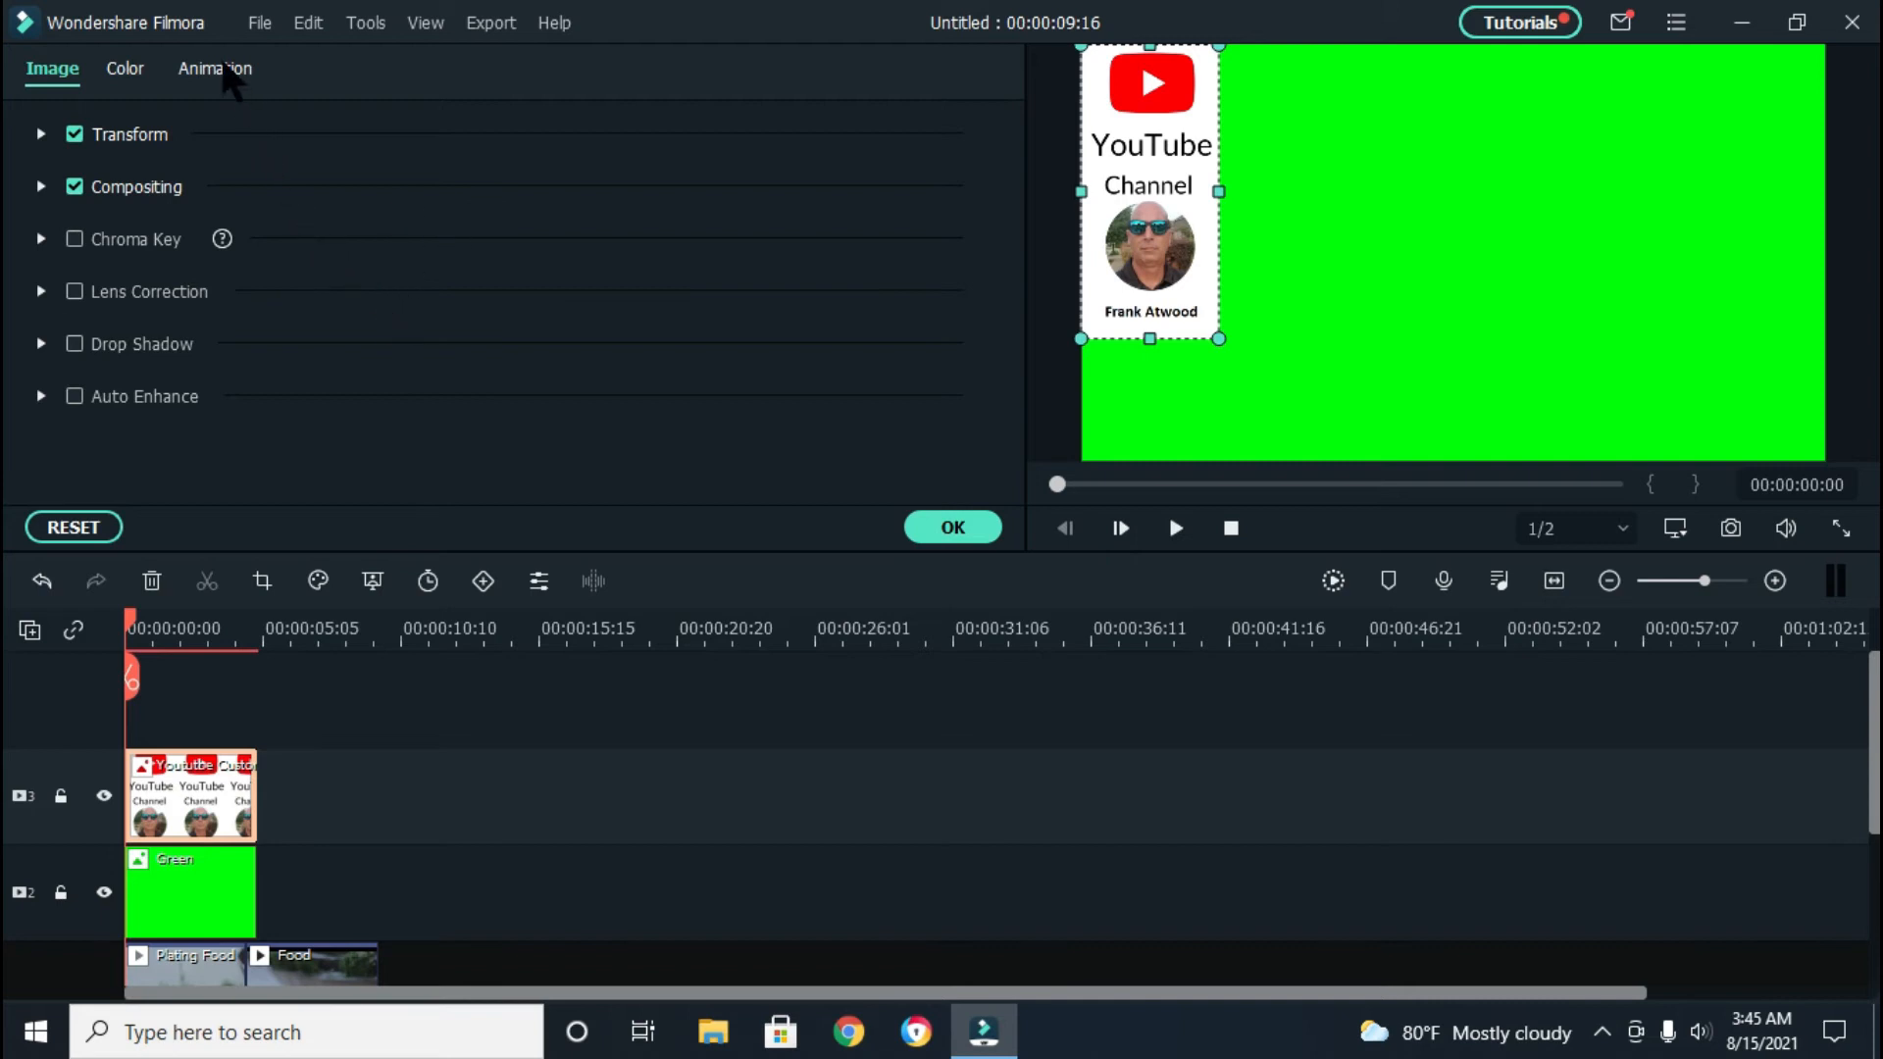
click(225, 71)
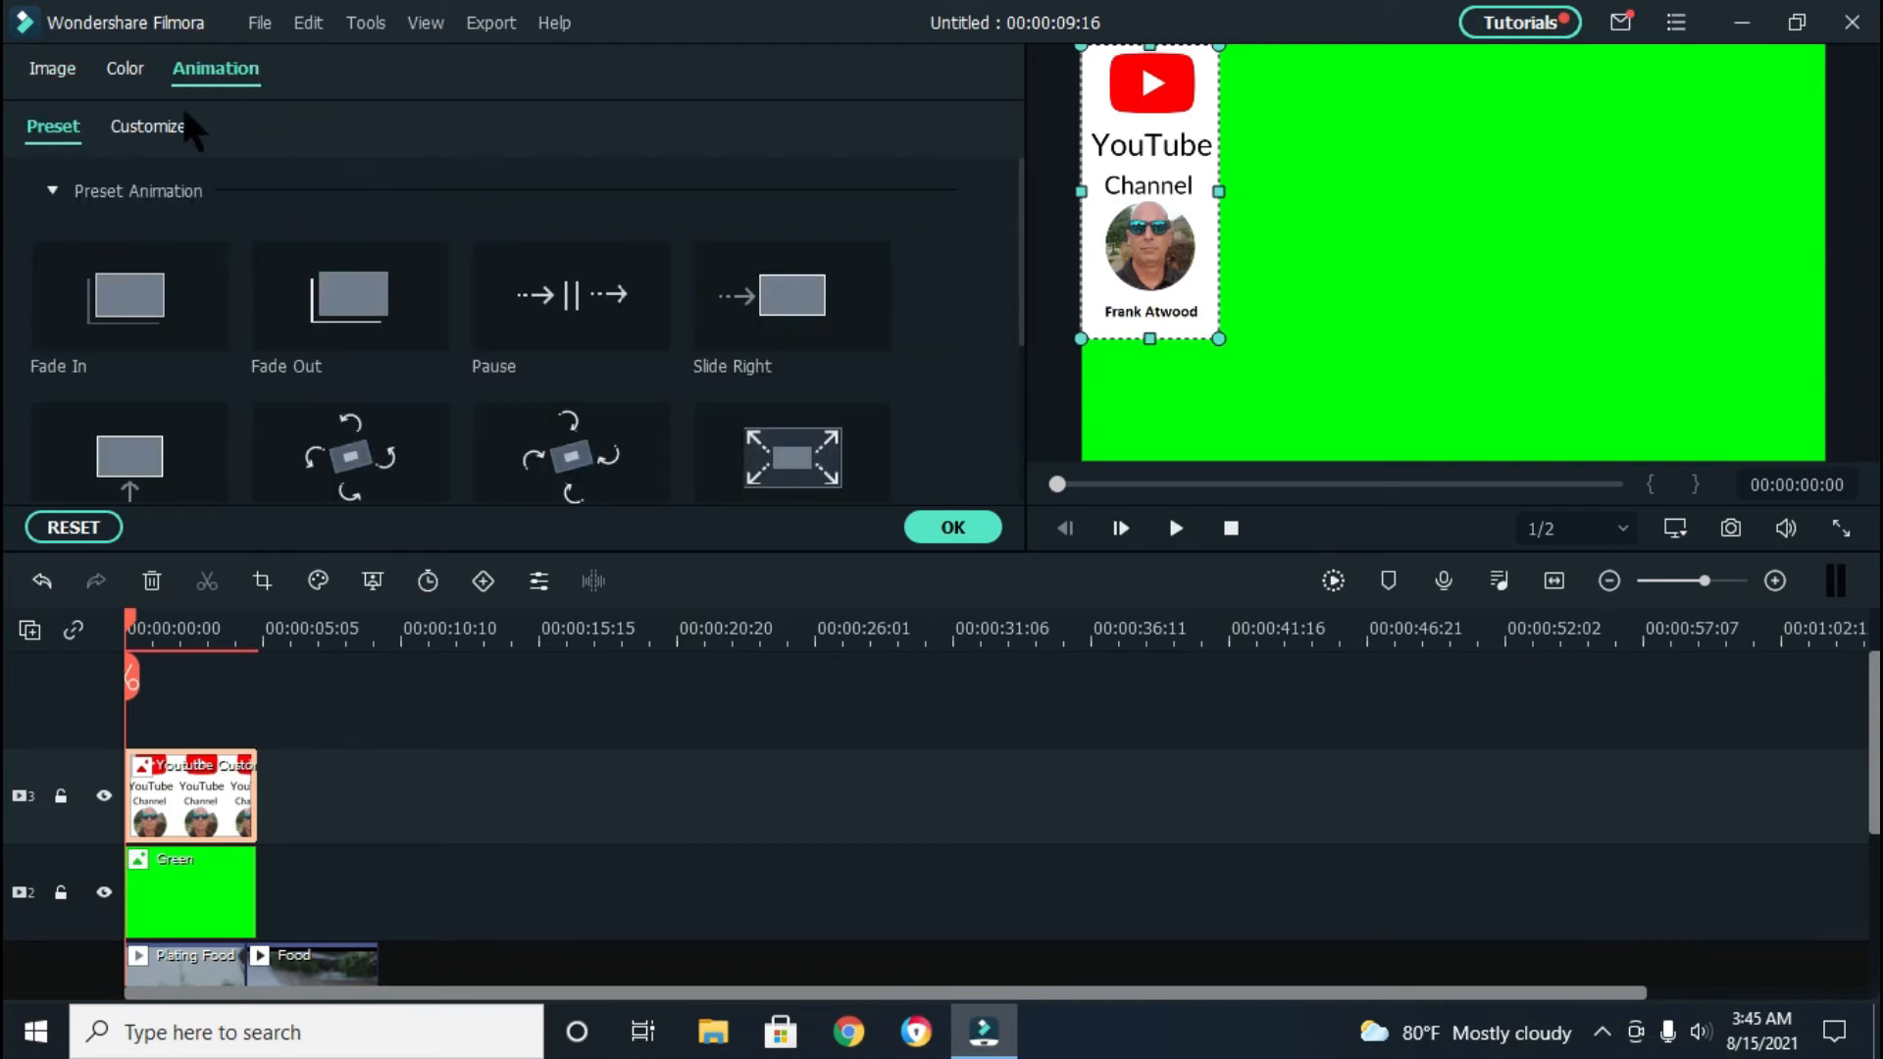
click(122, 127)
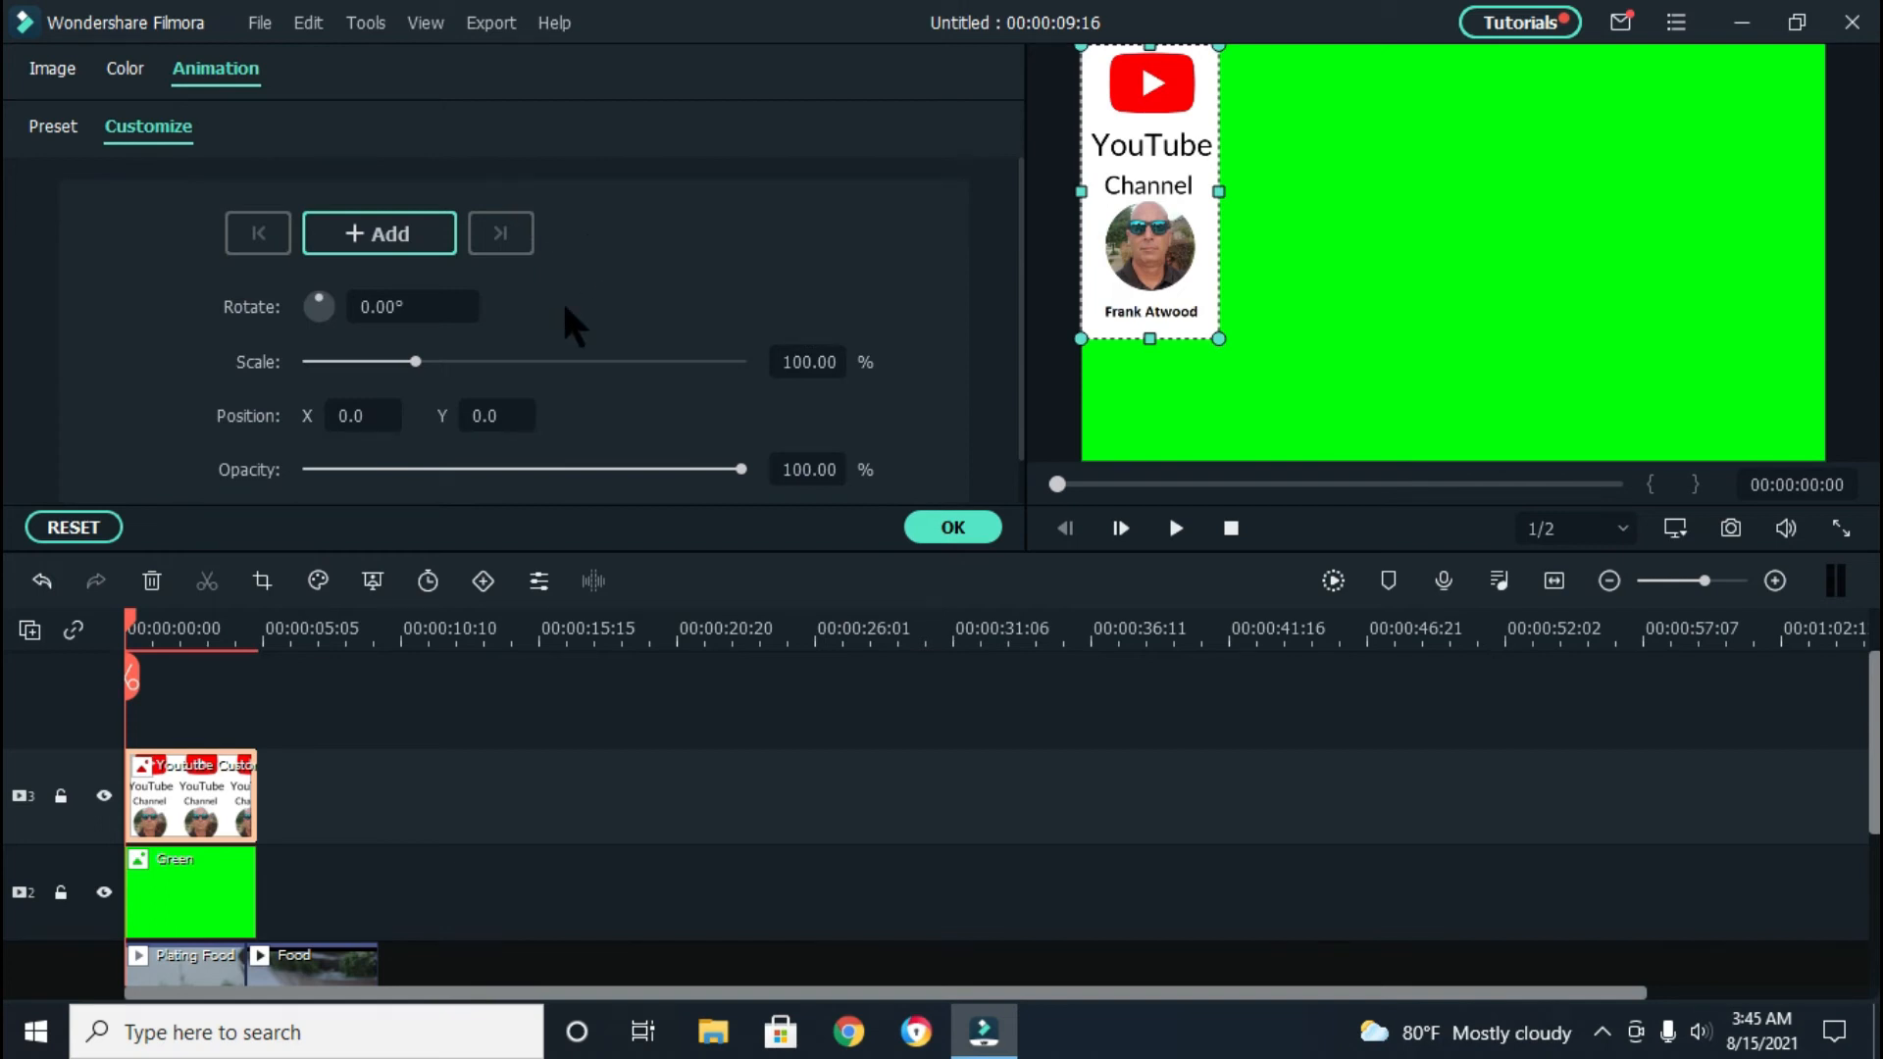
key(space)
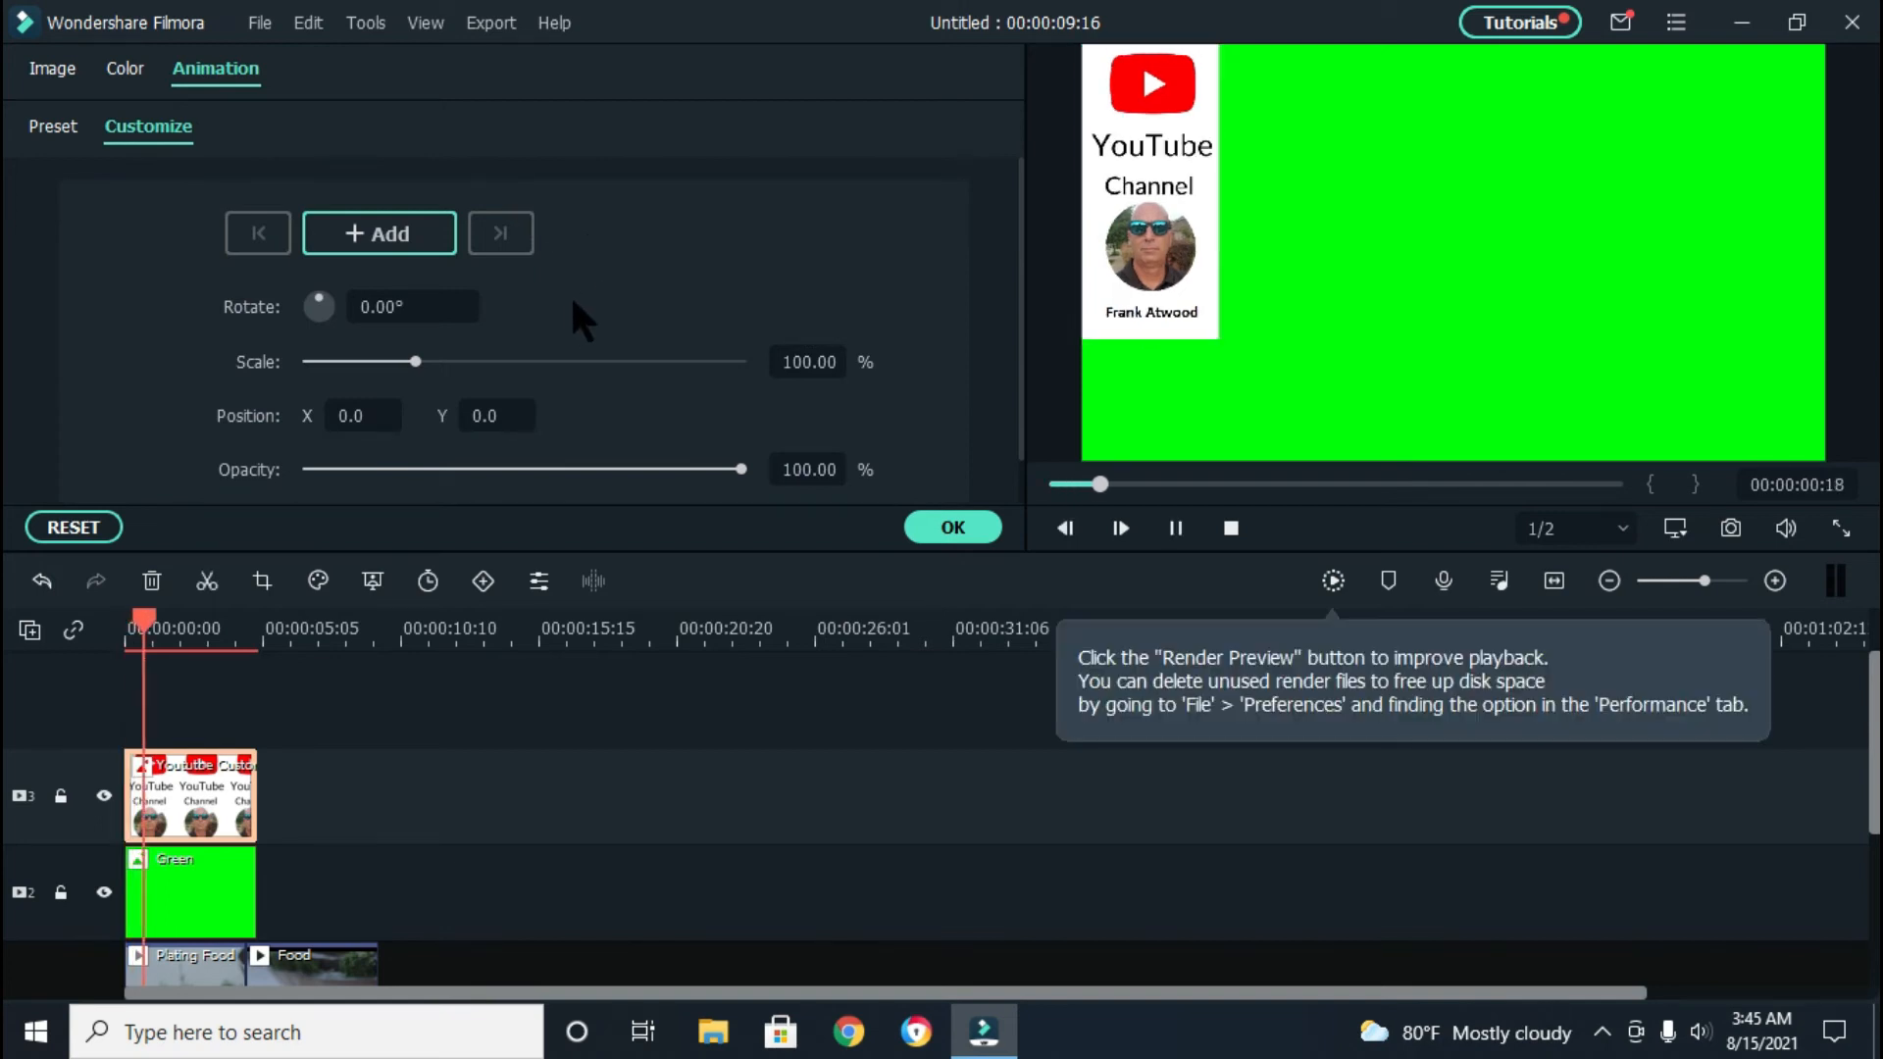
key(space)
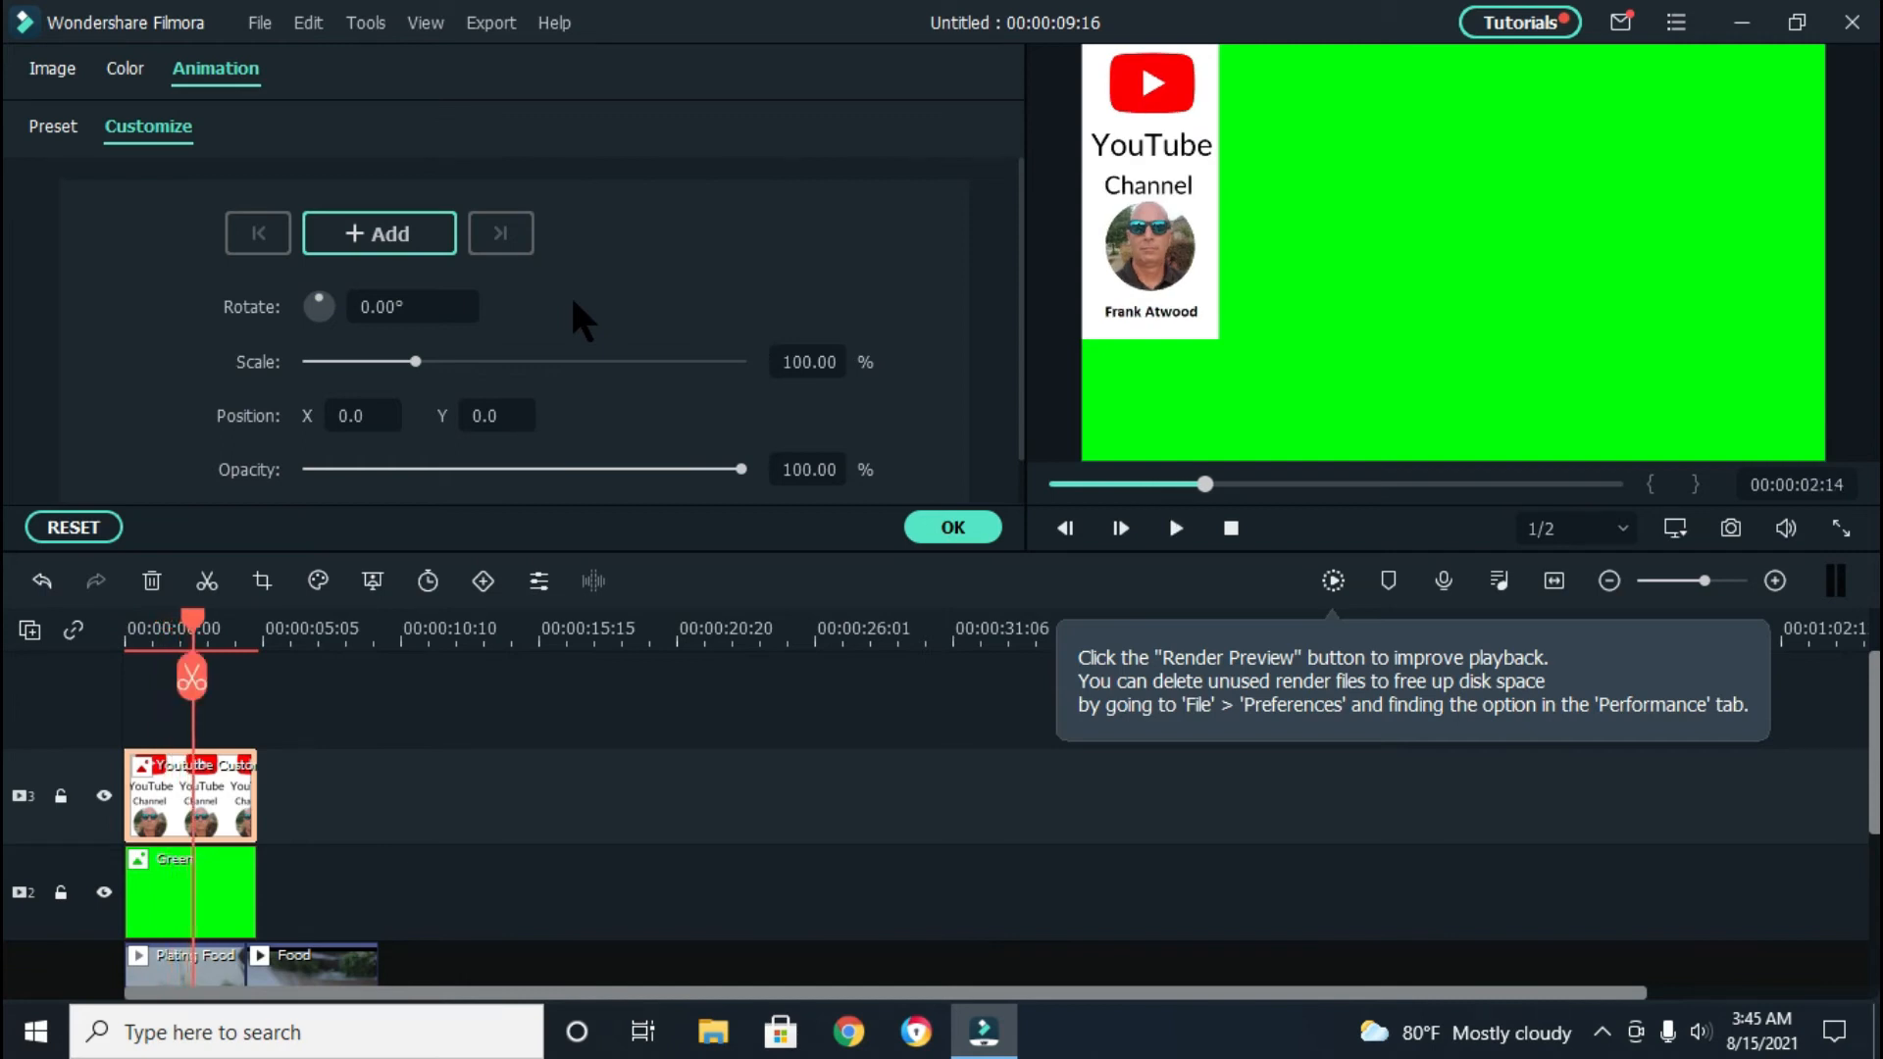
drag(192, 622, 110, 648)
key(space)
key(space)
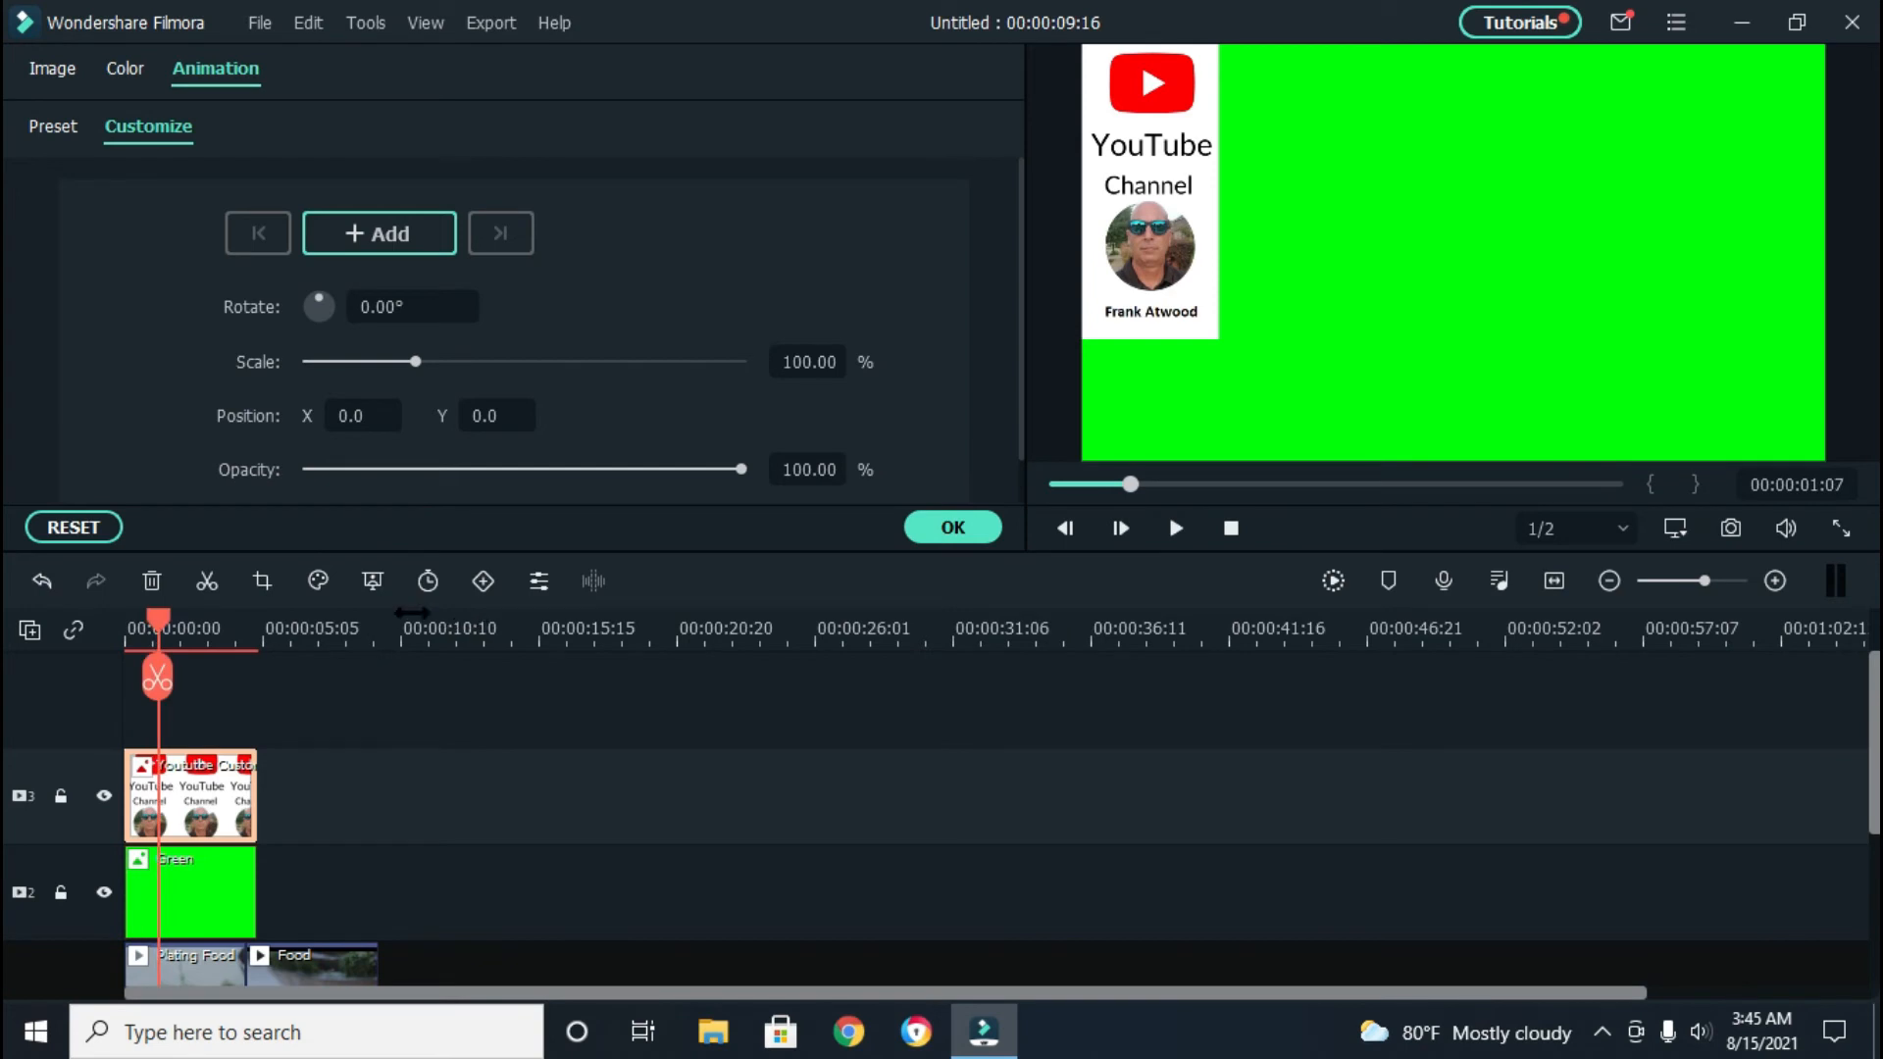
click(385, 232)
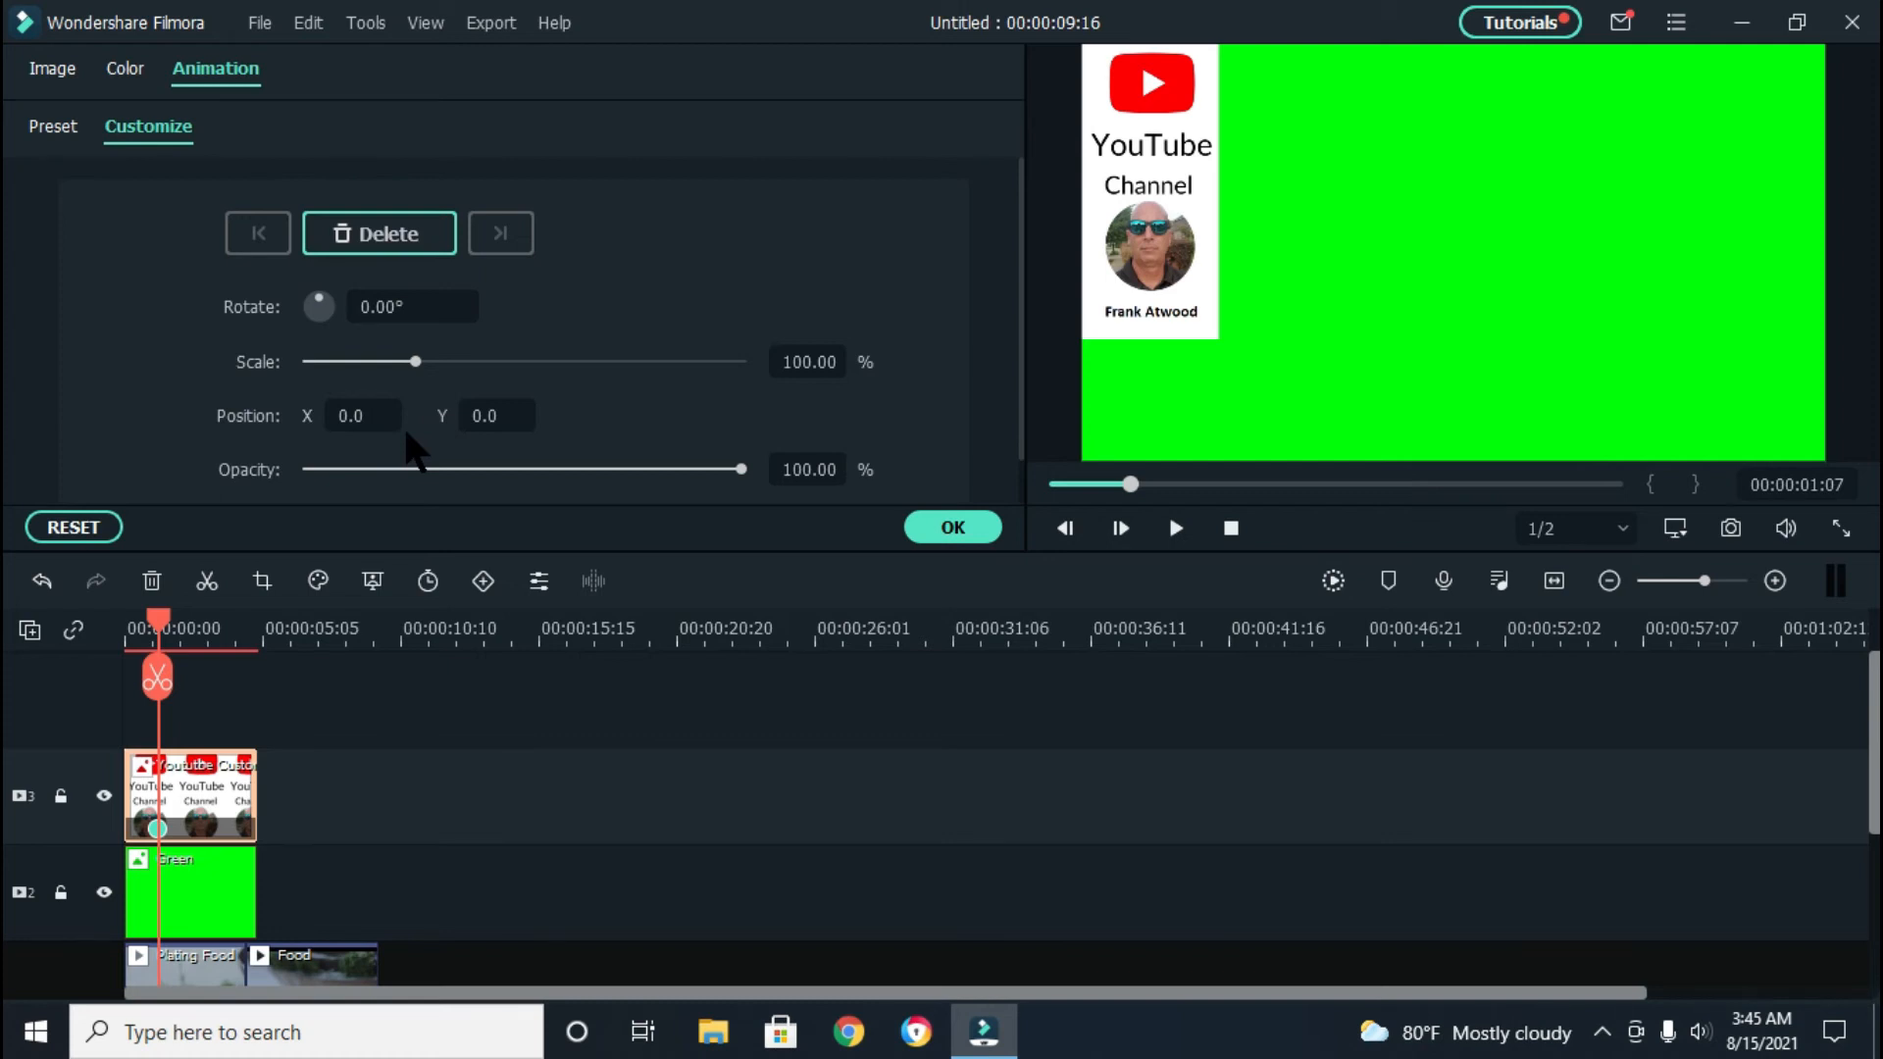
At 00:00:00:23, move the graphic out of the frame's left side to X -106.0 as a second keyframe, and apply the animation
key(Left)
key(Left)
key(Left)
key(Left)
key(Left)
key(Left)
key(Left)
key(Left)
key(Left)
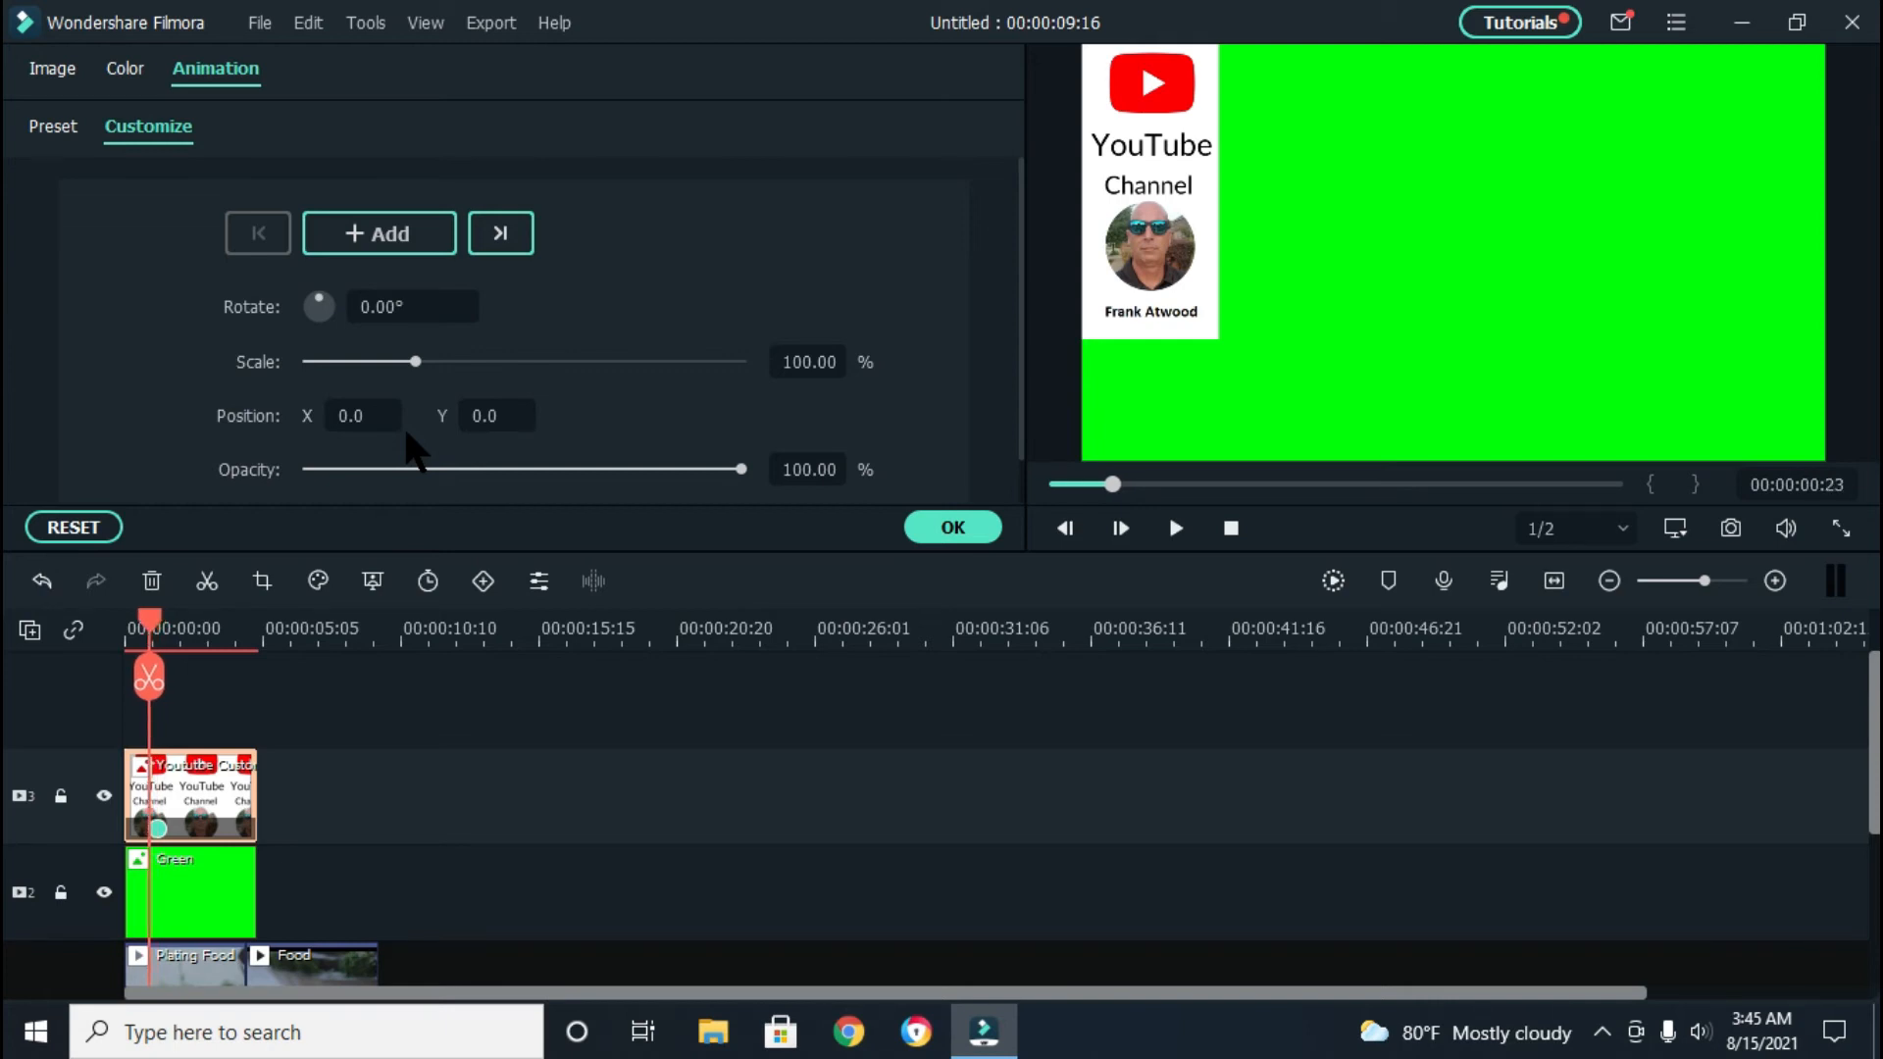
click(1129, 210)
key(Left)
key(Left)
key(Left)
key(Left)
key(Left)
key(Left)
key(Left)
key(Left)
key(Left)
key(Left)
key(Left)
key(Left)
key(Left)
key(Left)
key(Left)
key(Left)
key(Left)
key(Left)
key(Left)
key(Left)
key(Left)
key(Left)
key(Left)
key(Left)
key(Left)
key(Left)
key(Left)
key(Left)
key(Left)
key(Left)
key(Left)
key(Left)
key(Left)
key(Left)
key(Left)
key(Left)
key(Left)
key(Left)
key(Left)
key(Left)
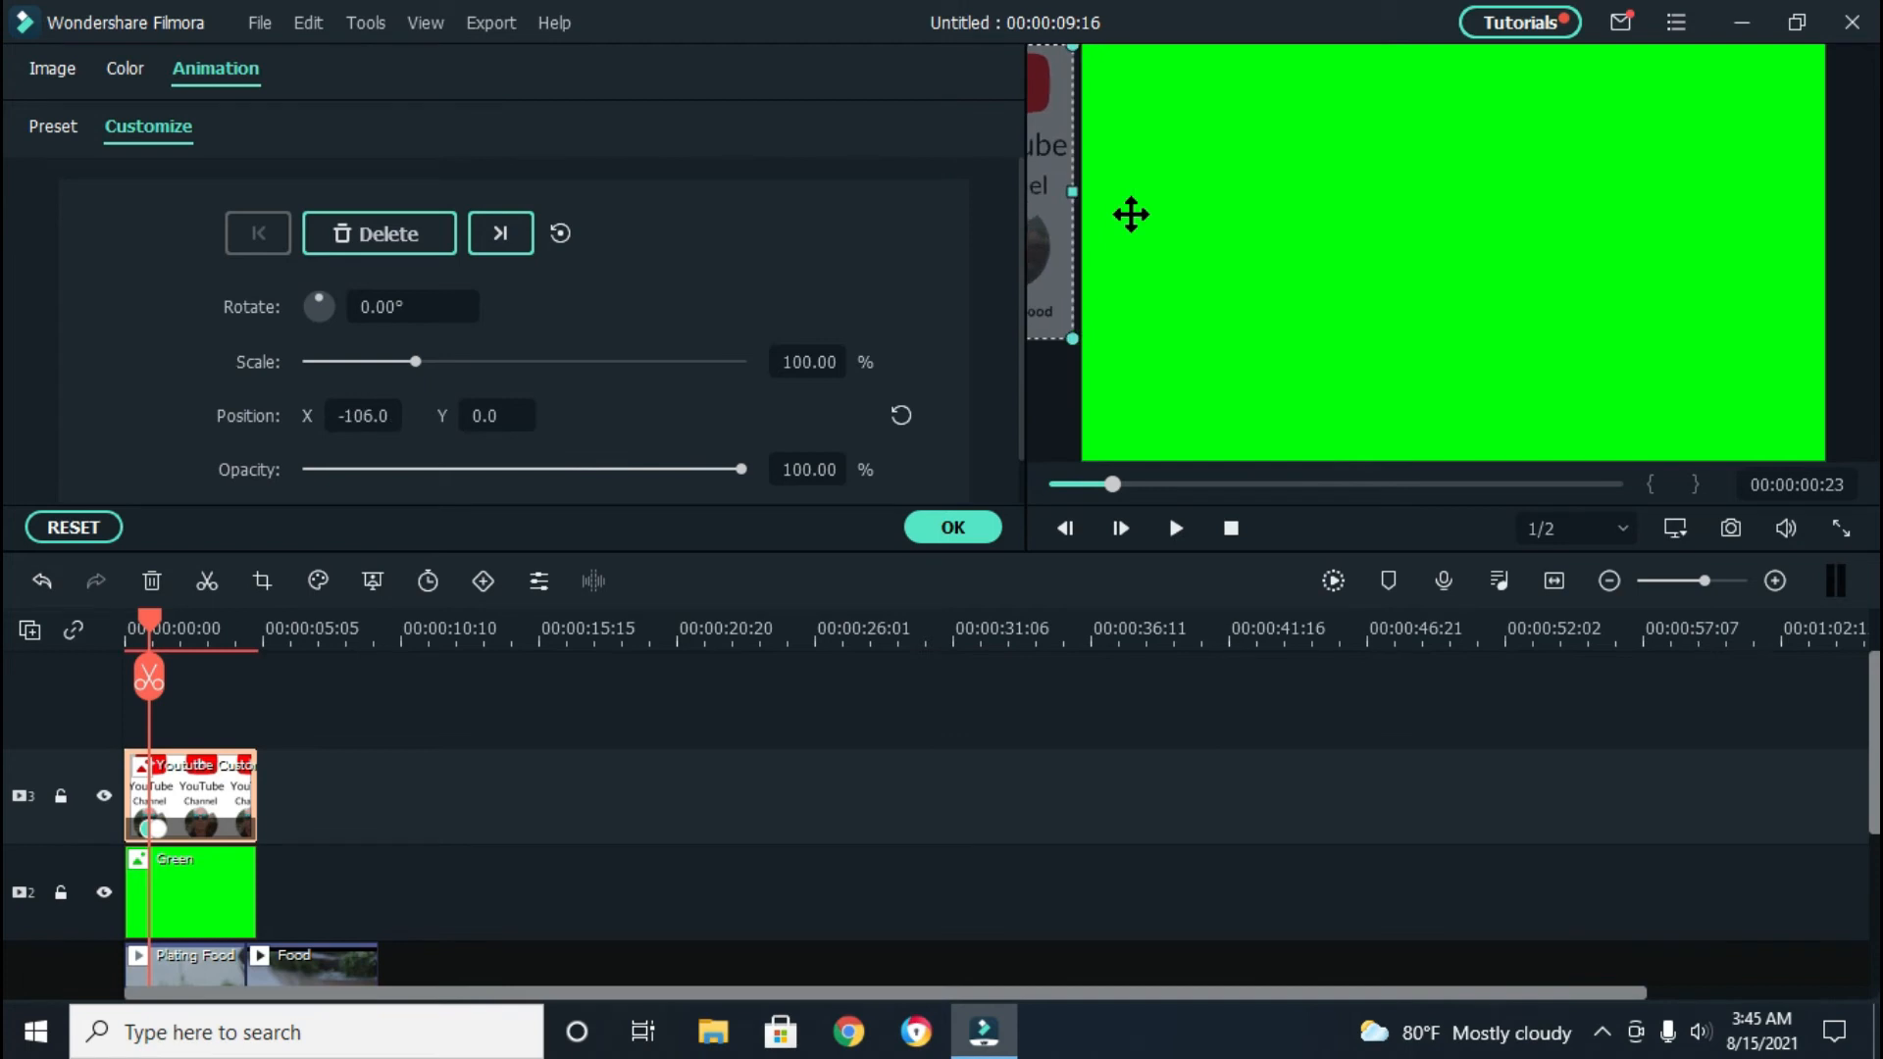
click(957, 527)
Play the timeline from the beginning twice to check the graphic's slide-in animation
drag(149, 620, 114, 598)
key(space)
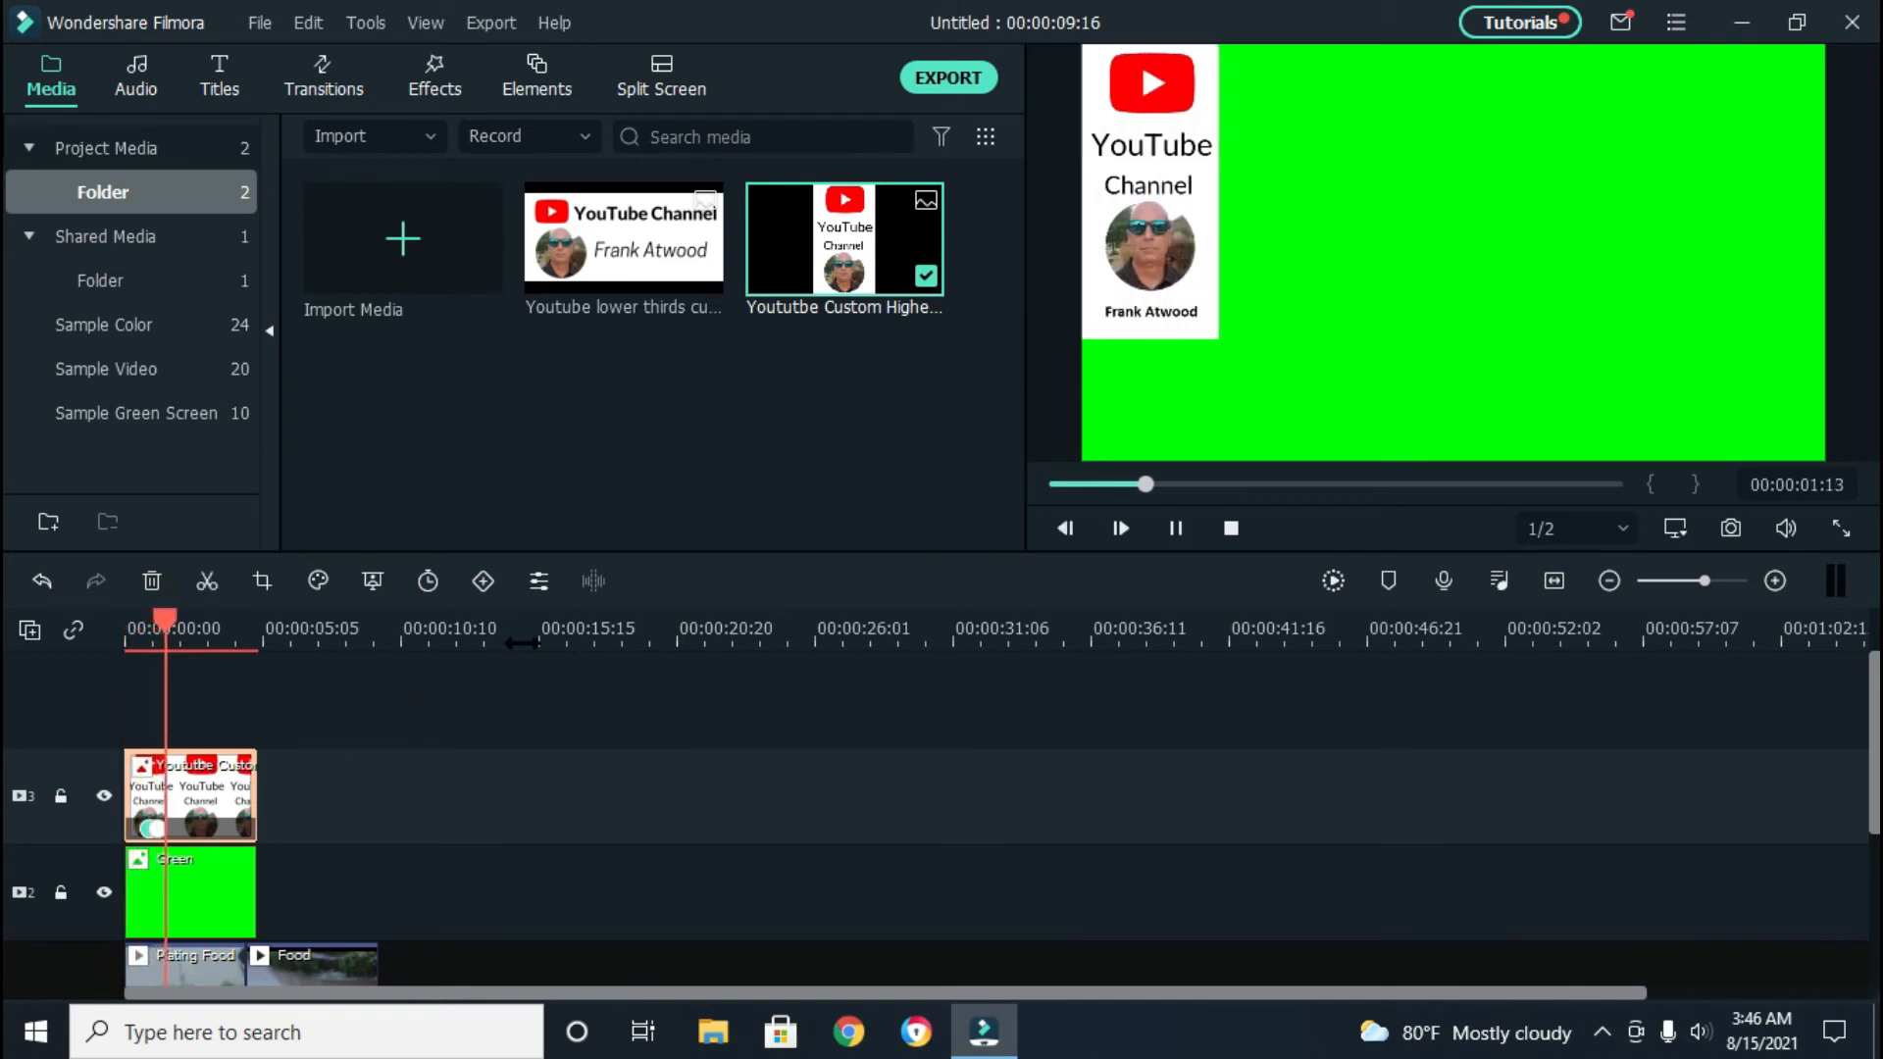
key(space)
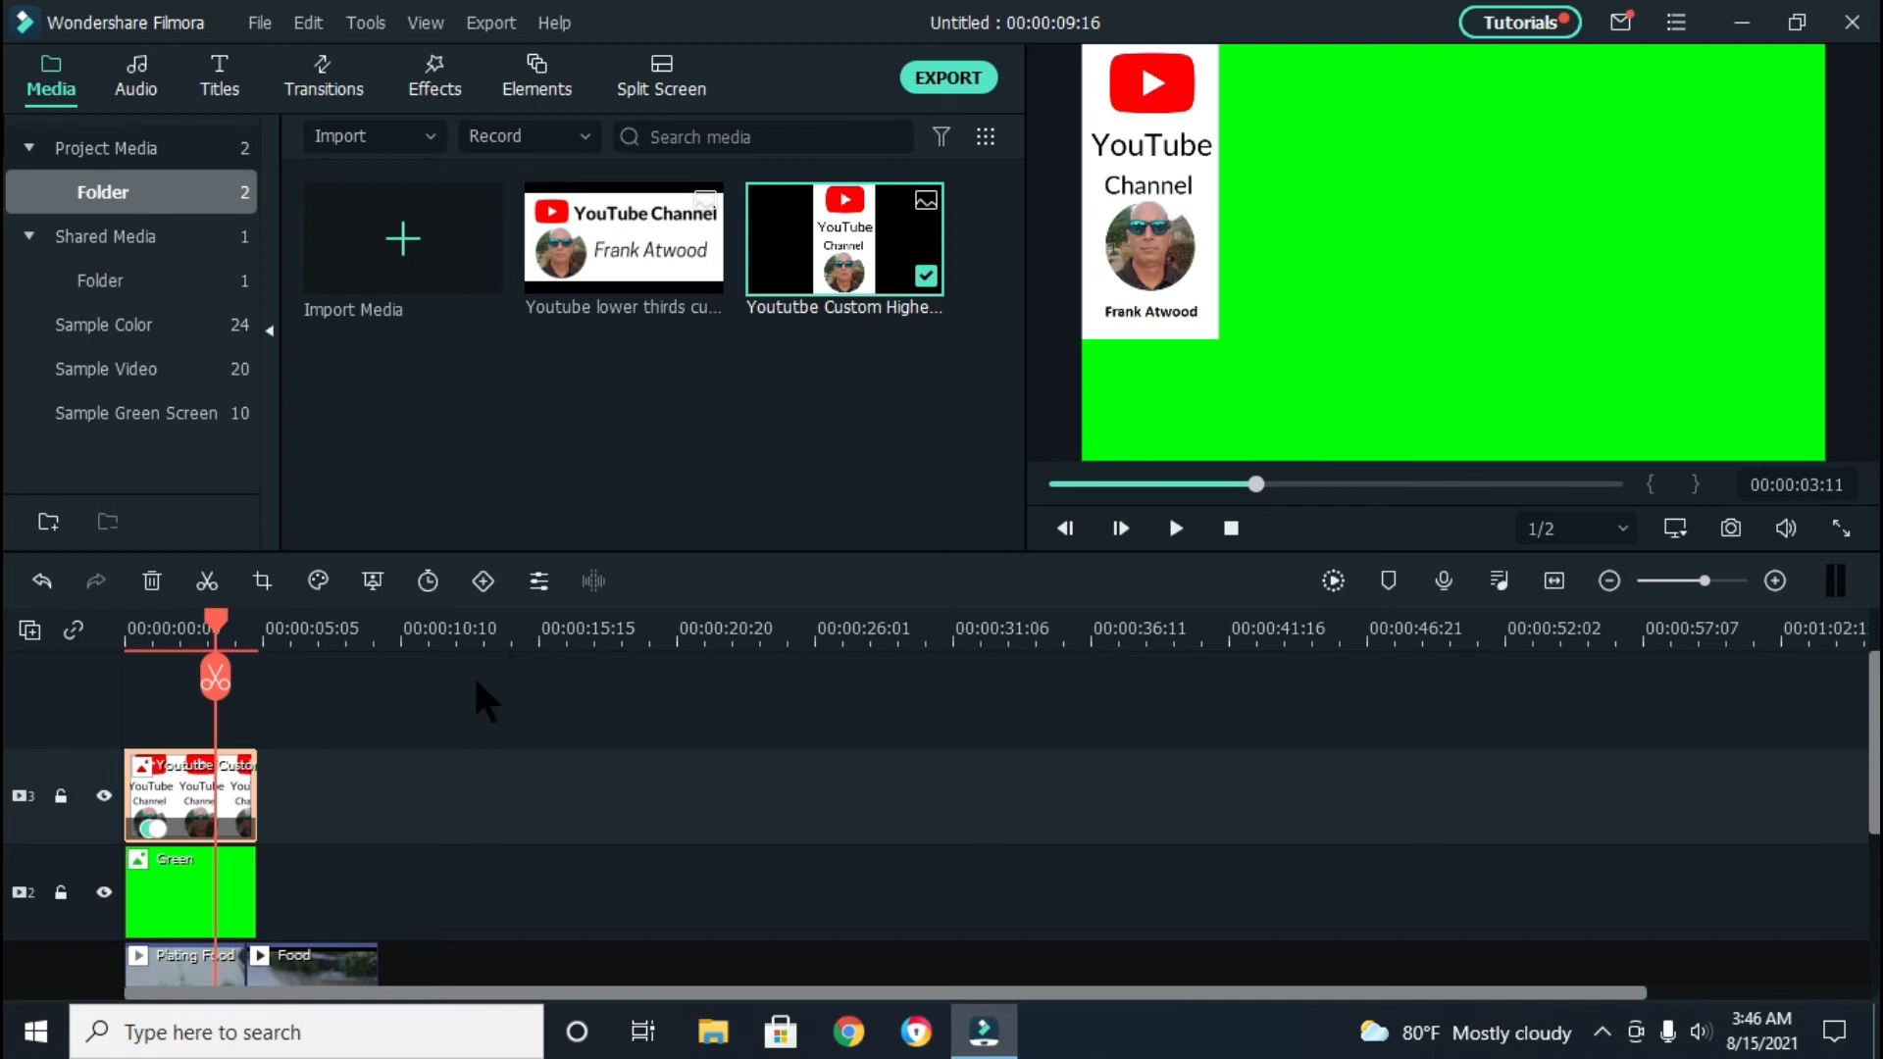
drag(217, 621, 86, 630)
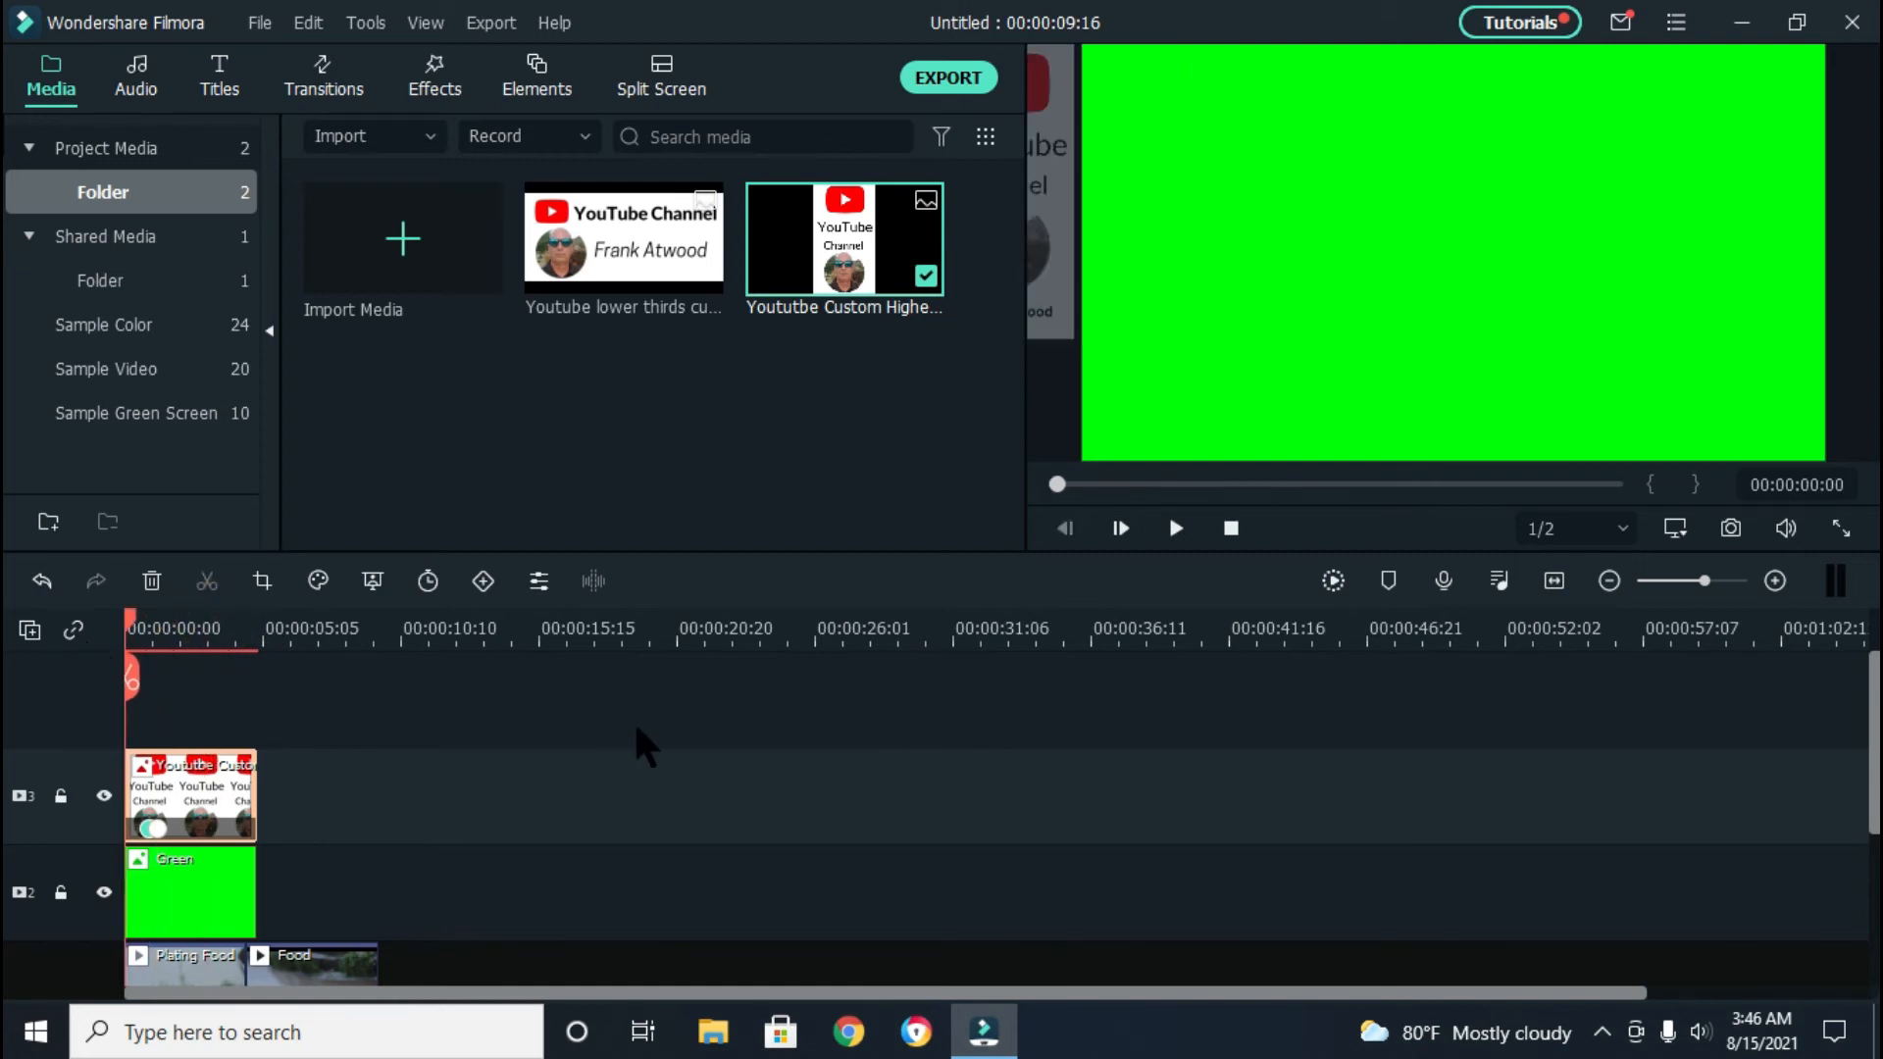
key(space)
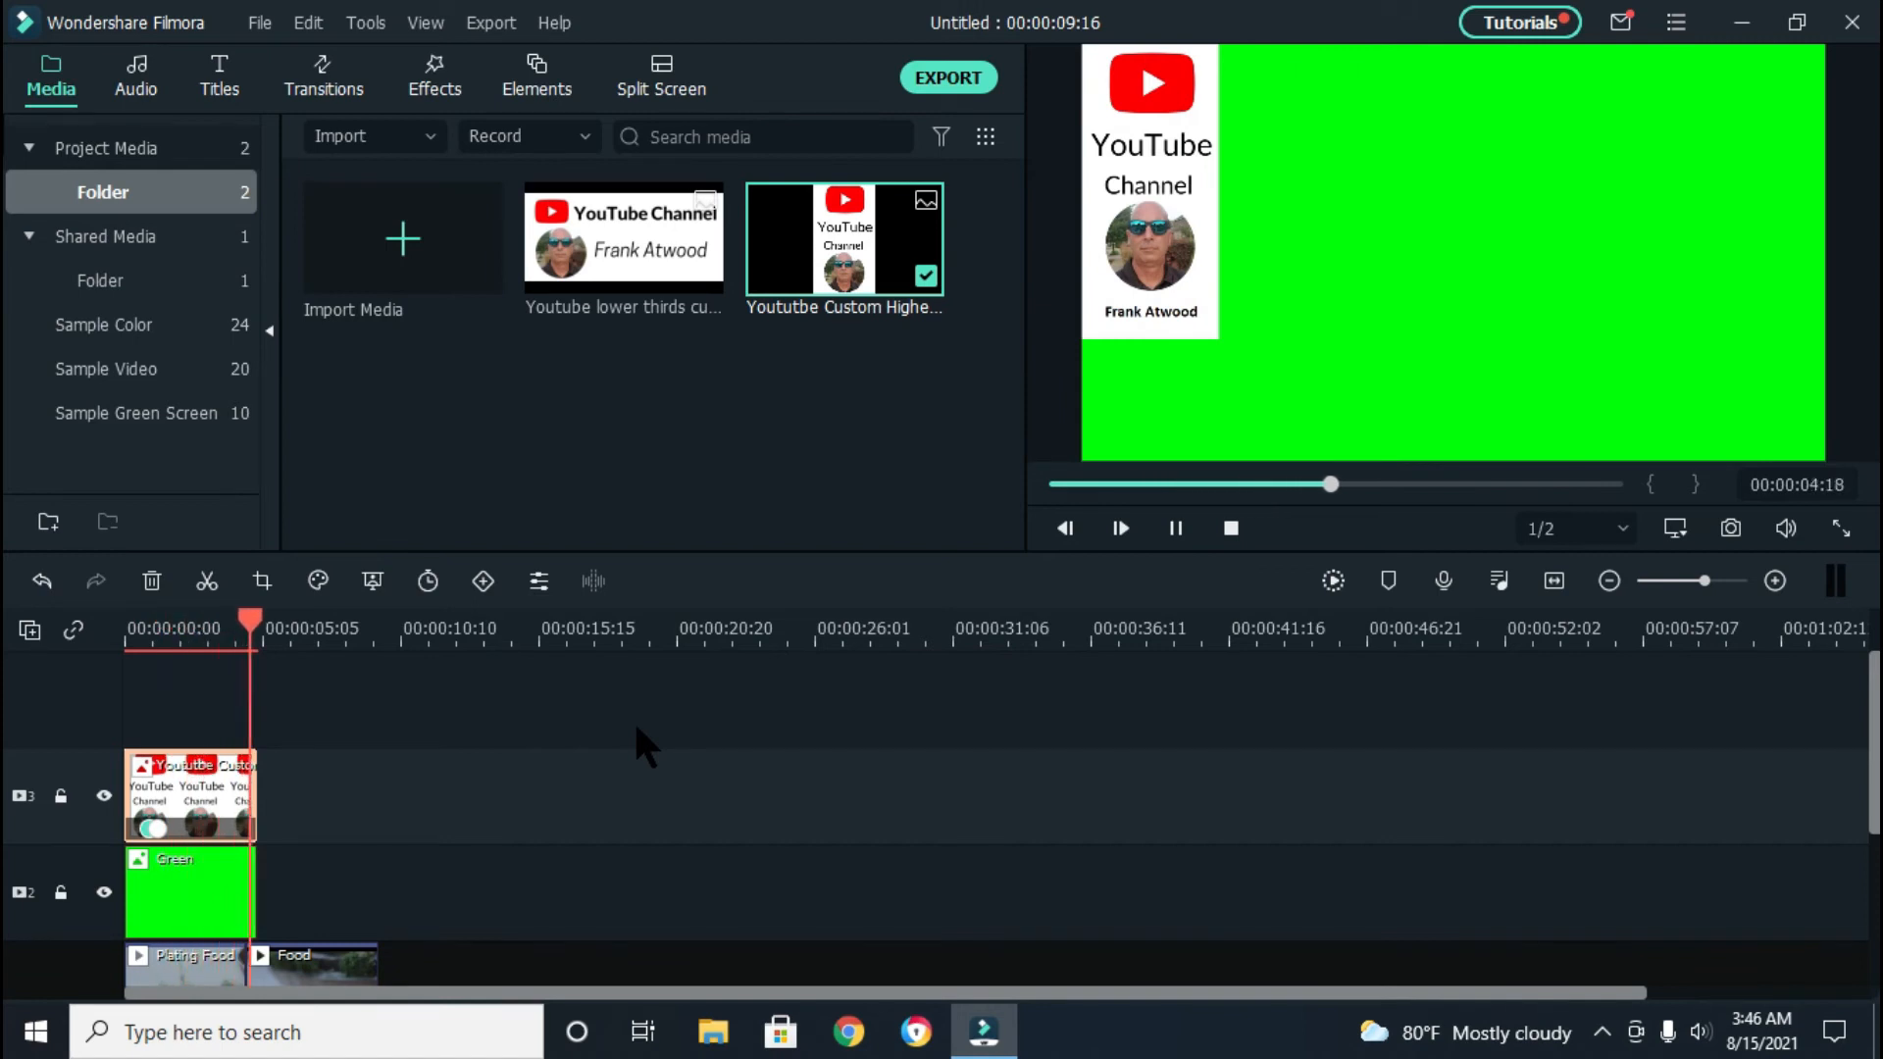
key(space)
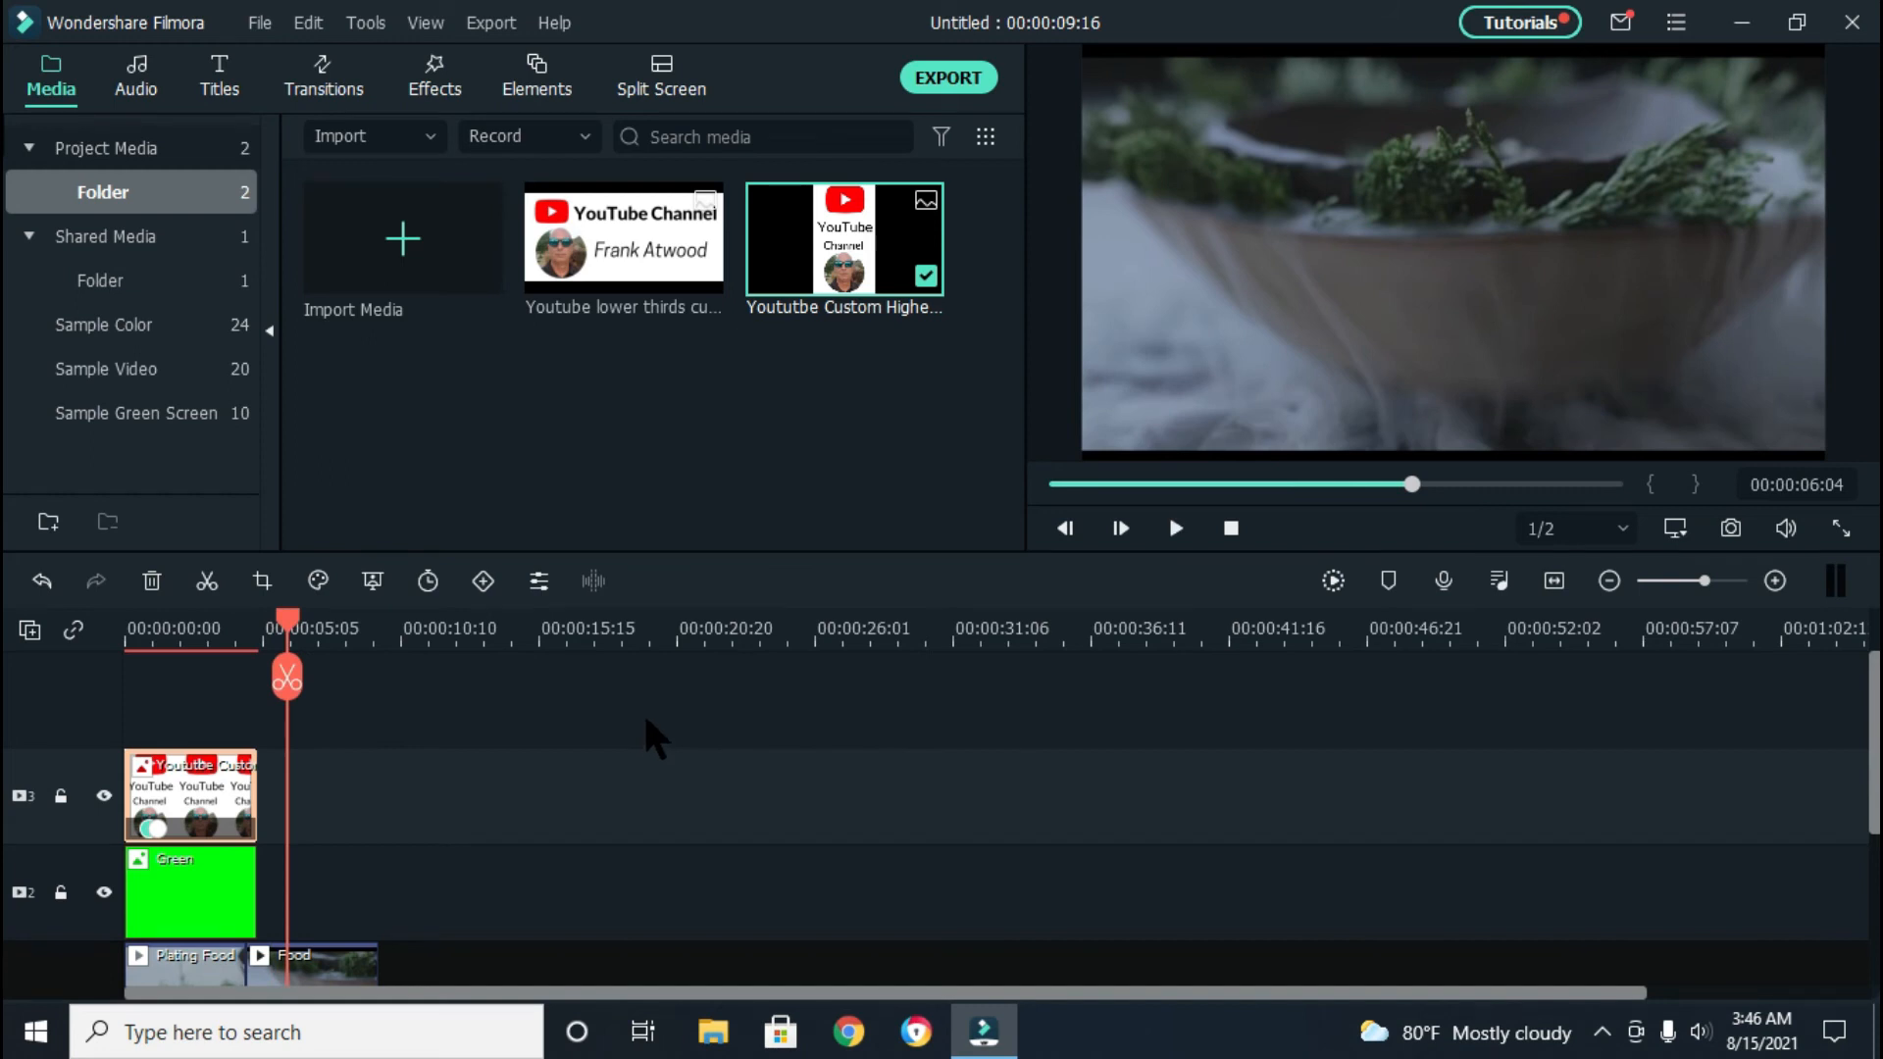
Return the playhead to the start and enable Chroma Key on the green clip to reveal the food footage below
scroll(485, 768, down, 2)
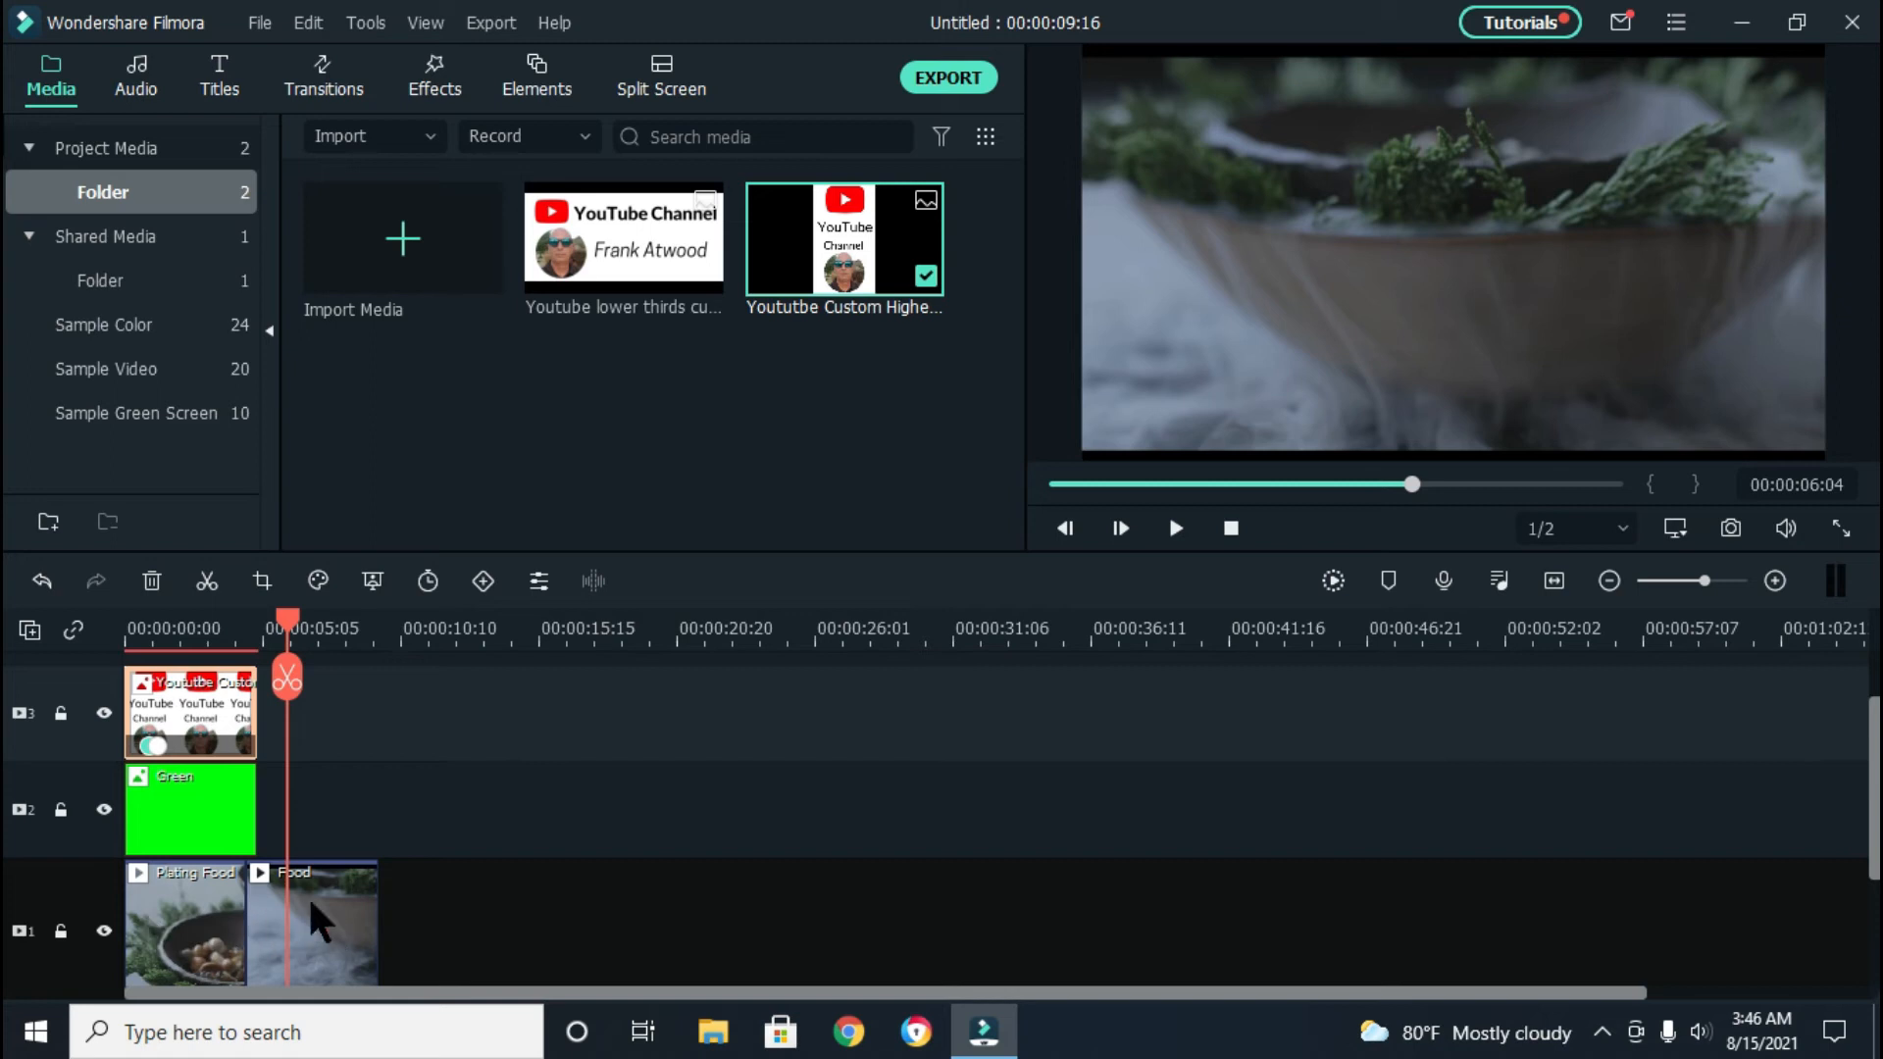
drag(286, 620, 102, 667)
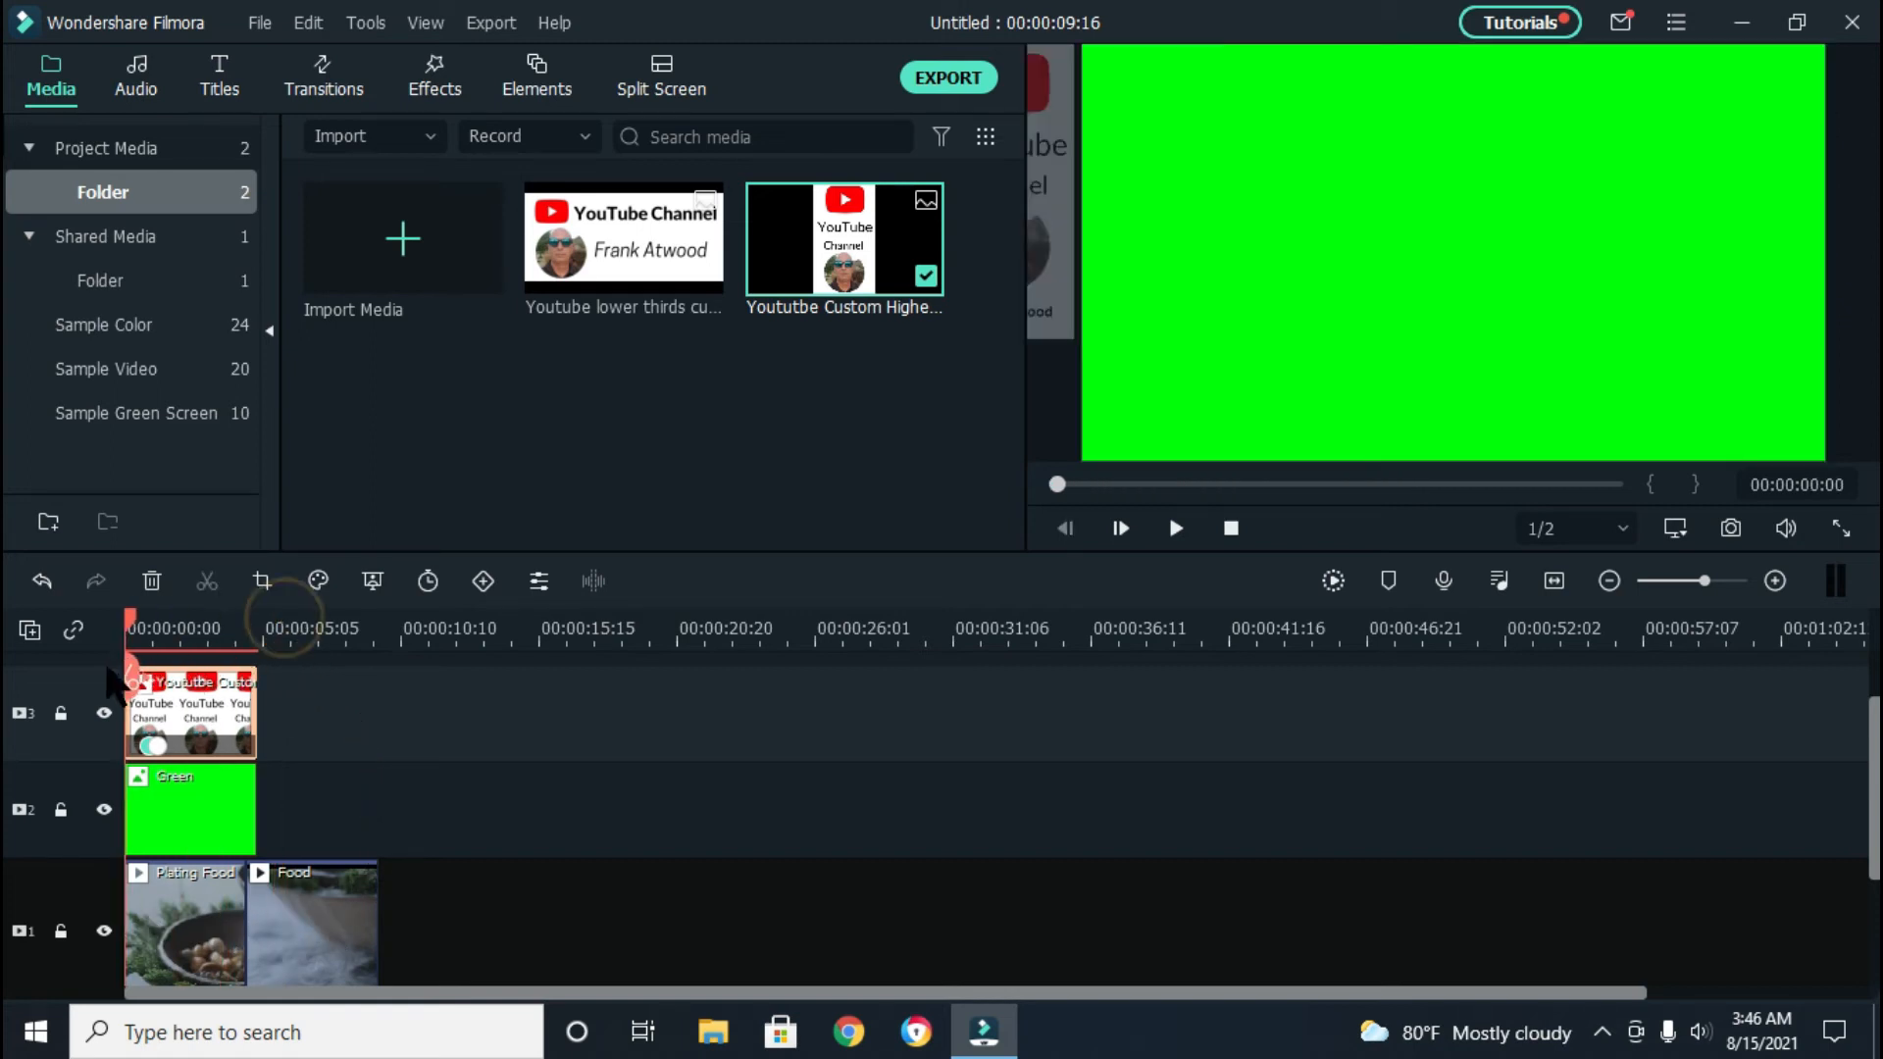
click(190, 793)
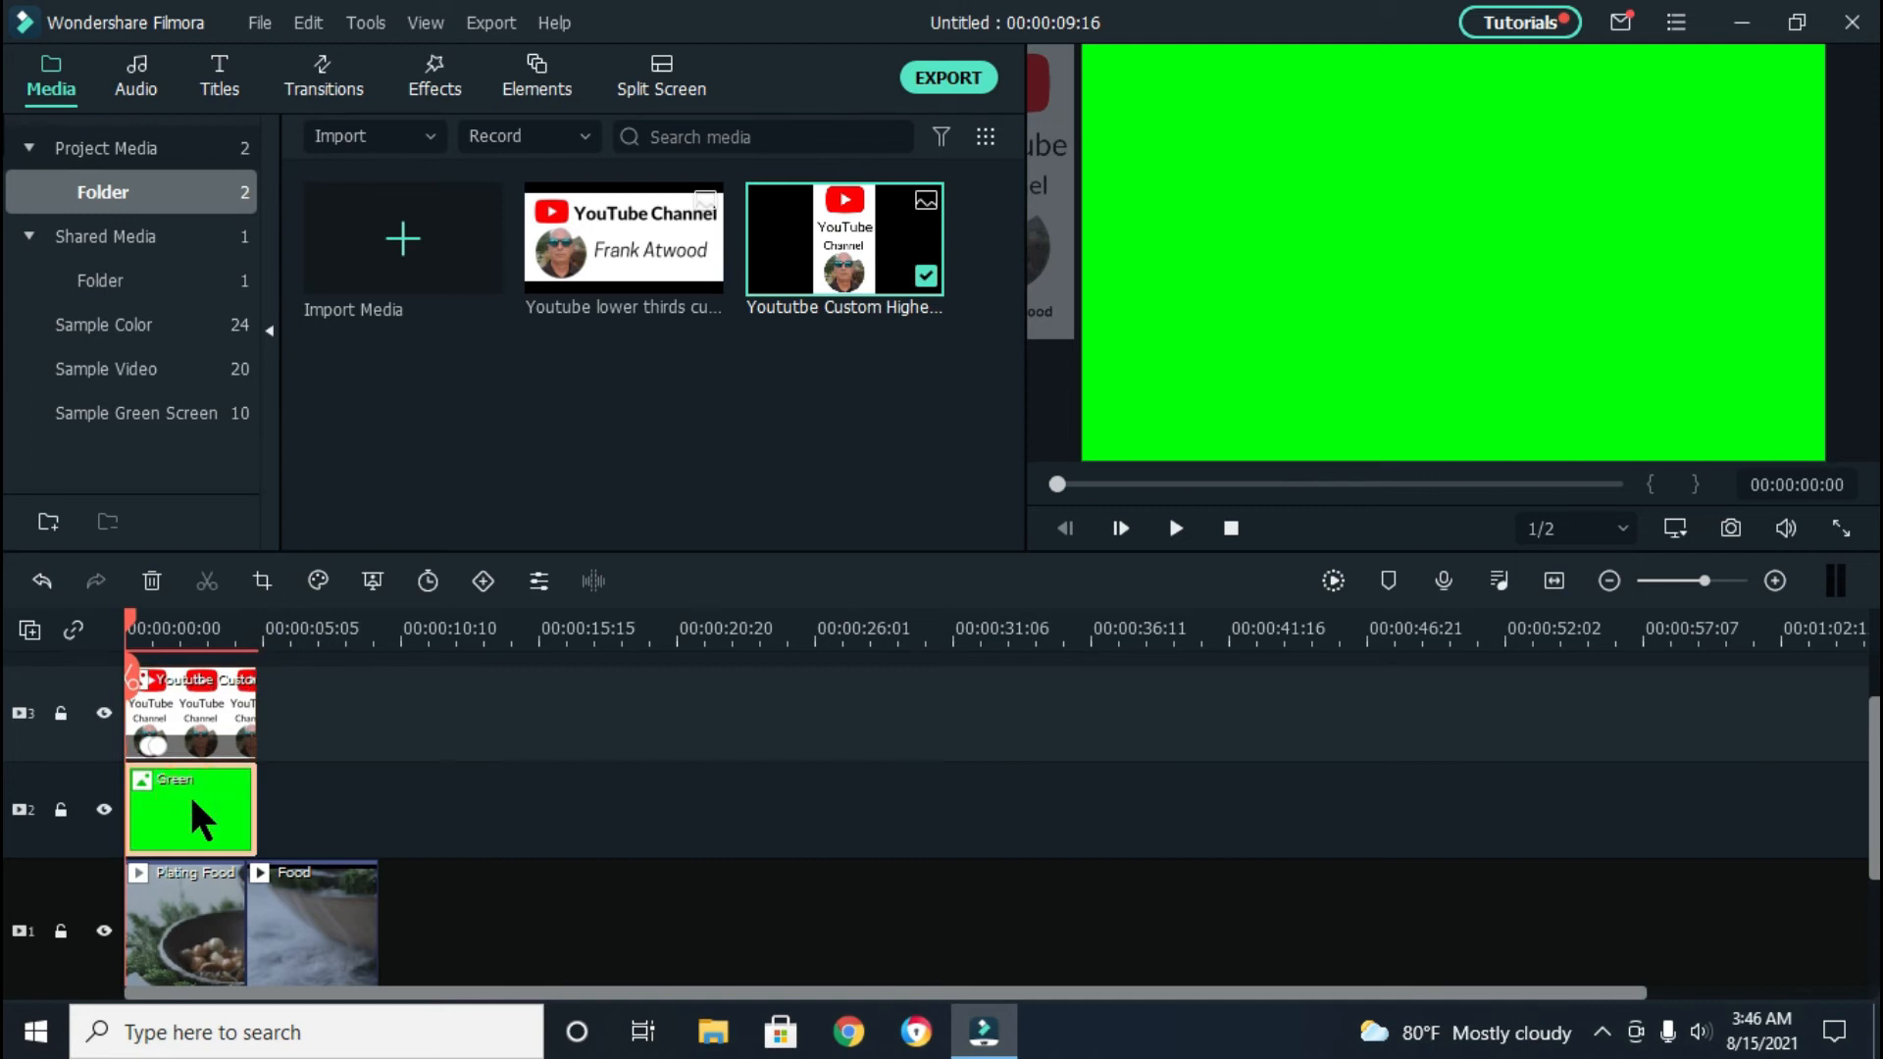
double_click(190, 793)
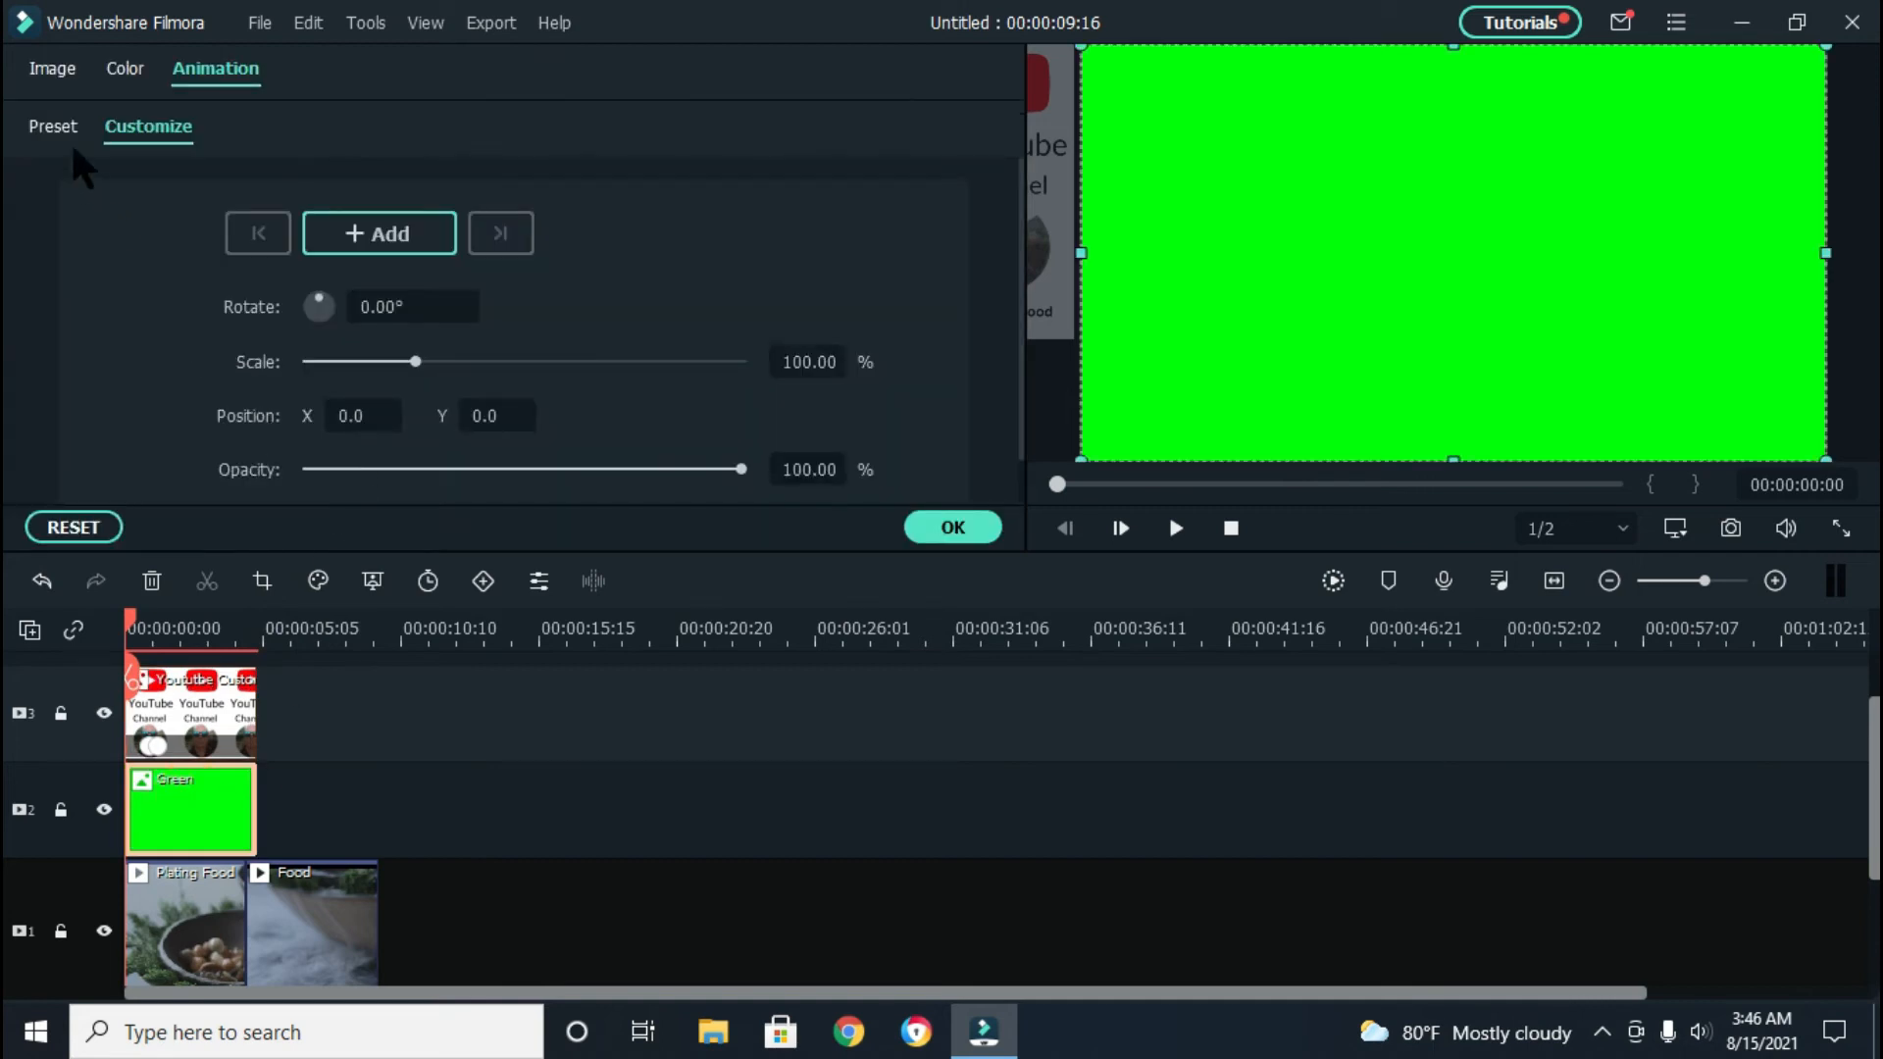
click(52, 68)
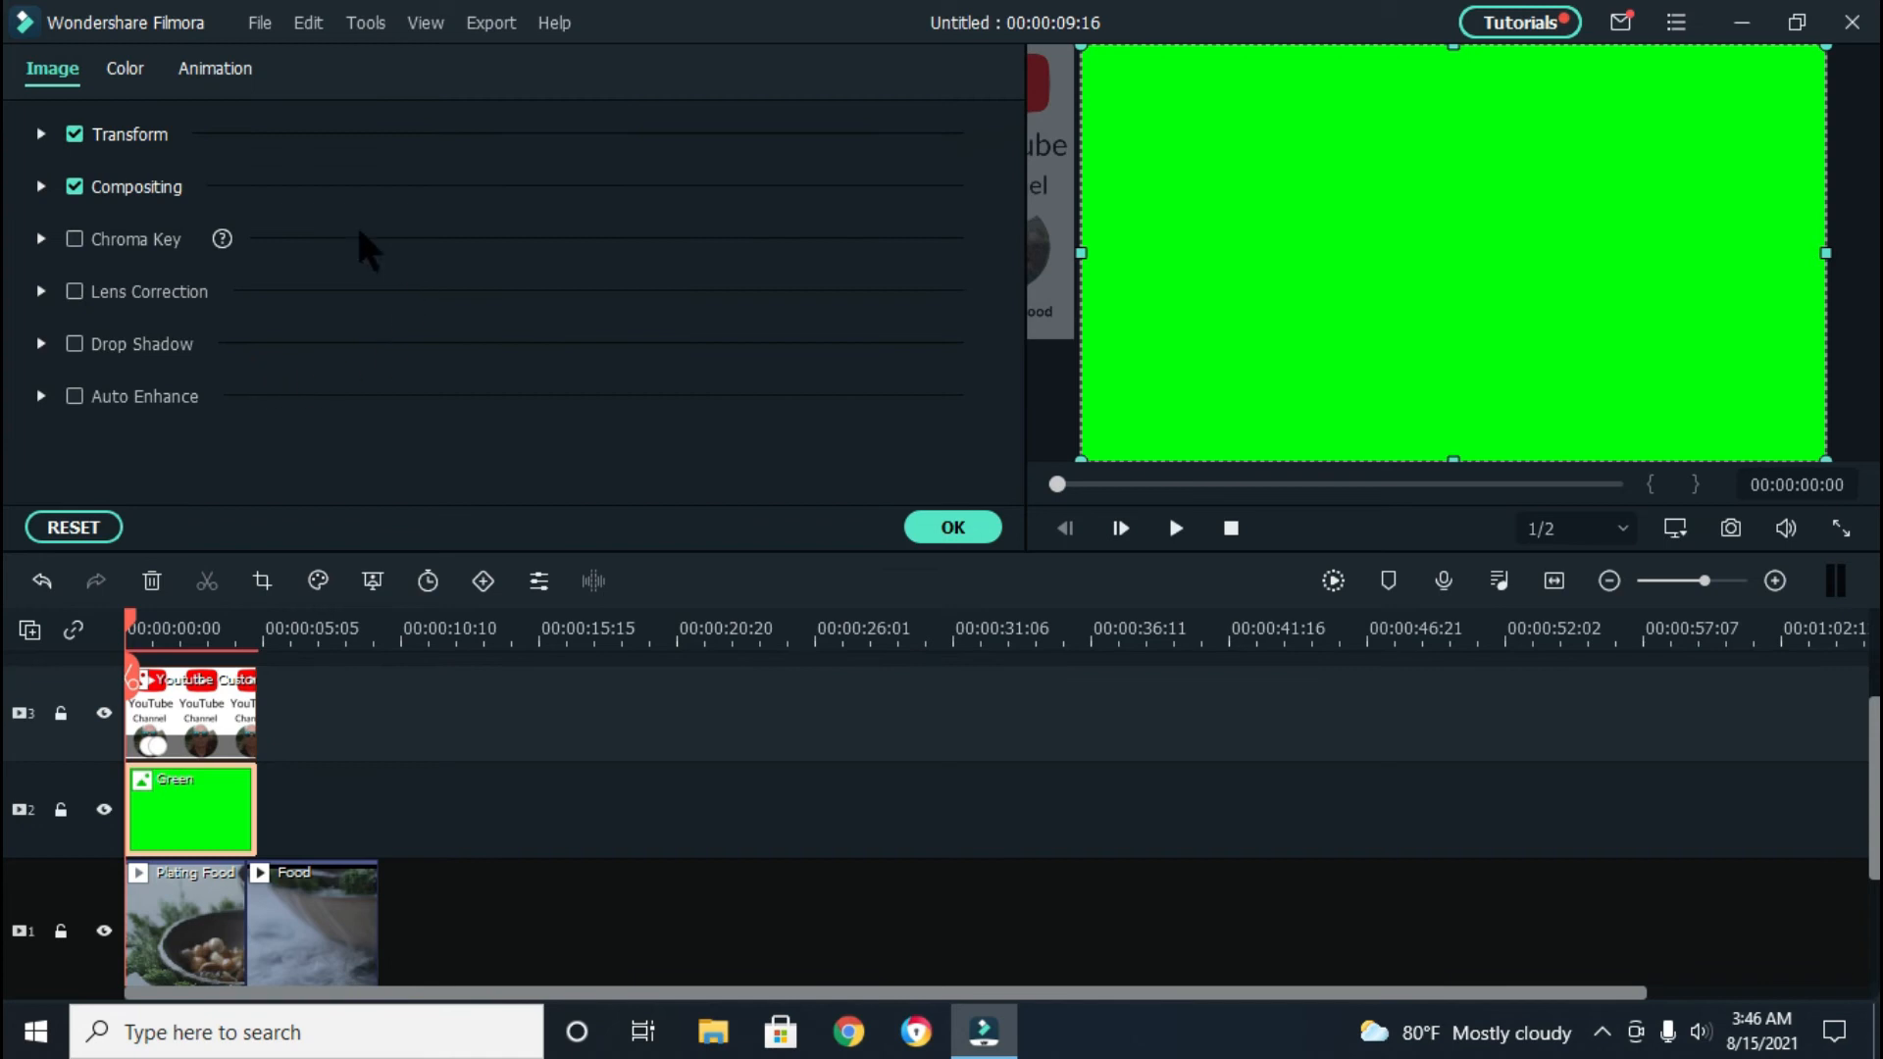
click(74, 239)
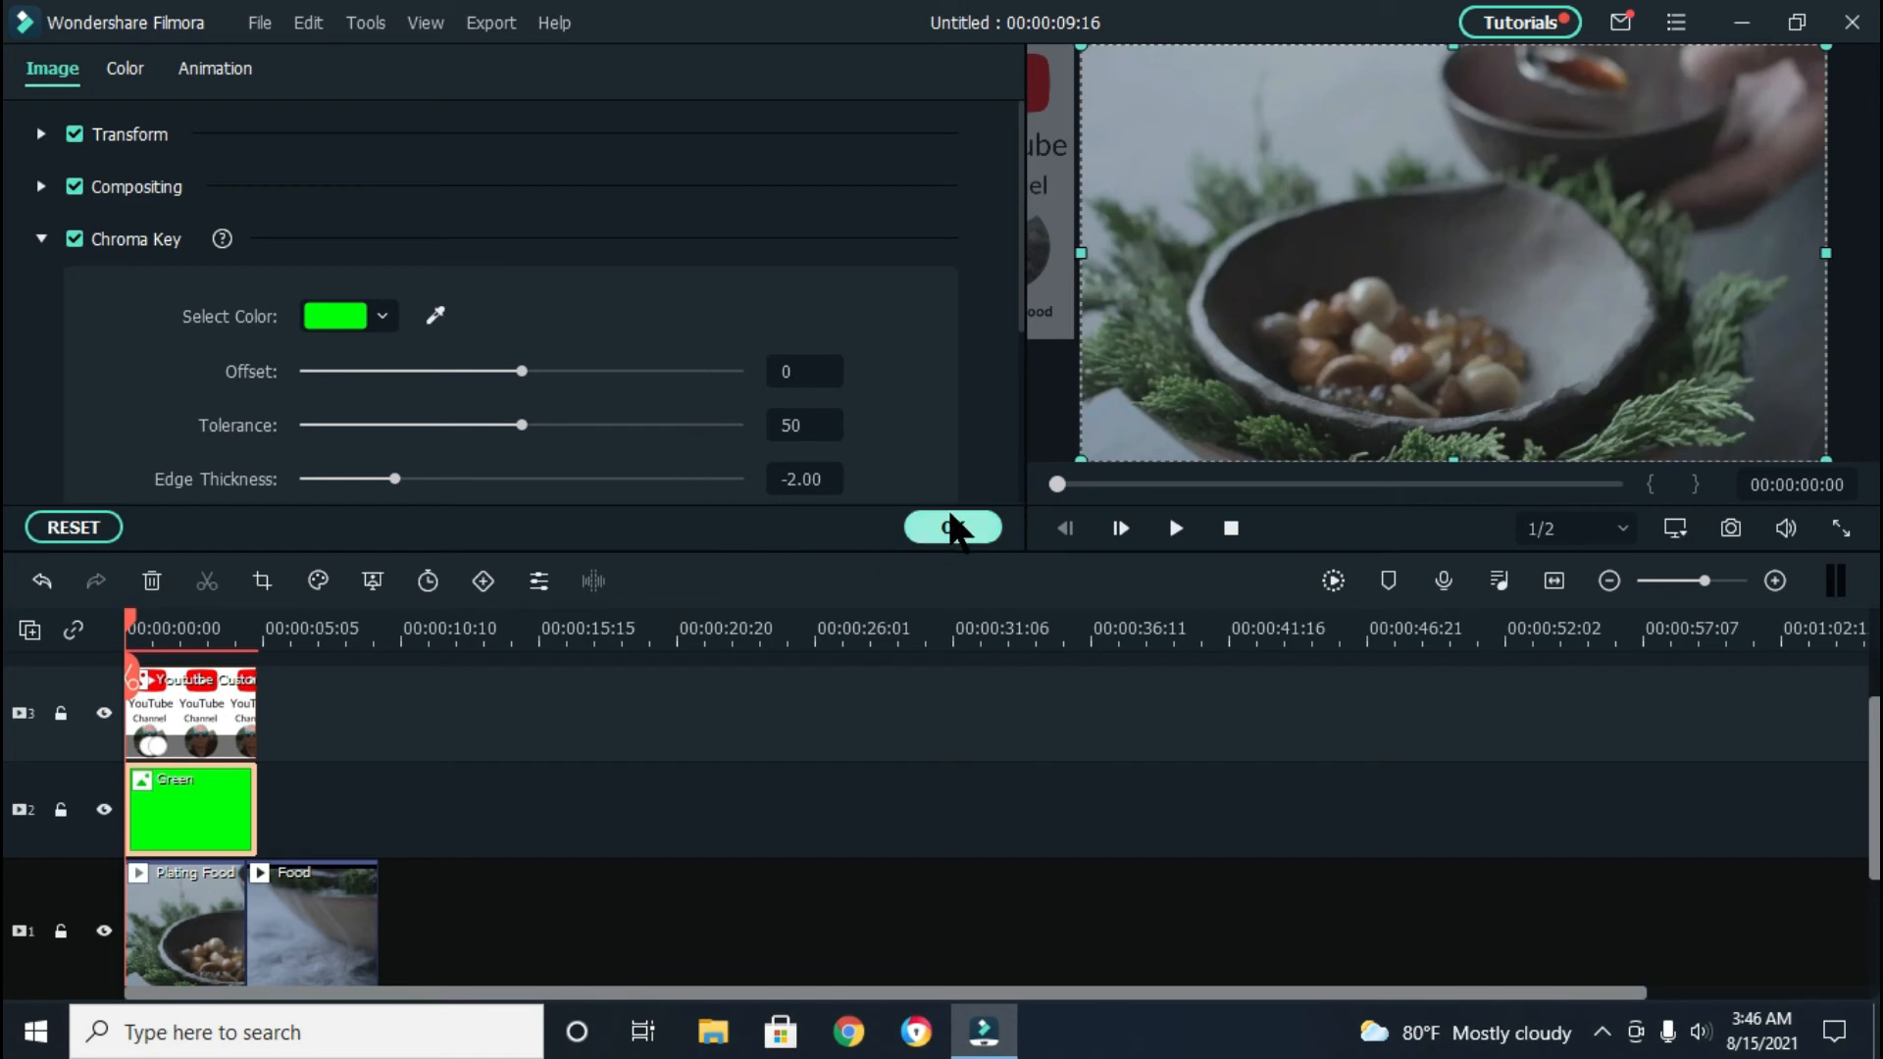
Apply the Chroma Key settings, play the timeline to check the keyed graphic, and return the playhead to the start
click(952, 528)
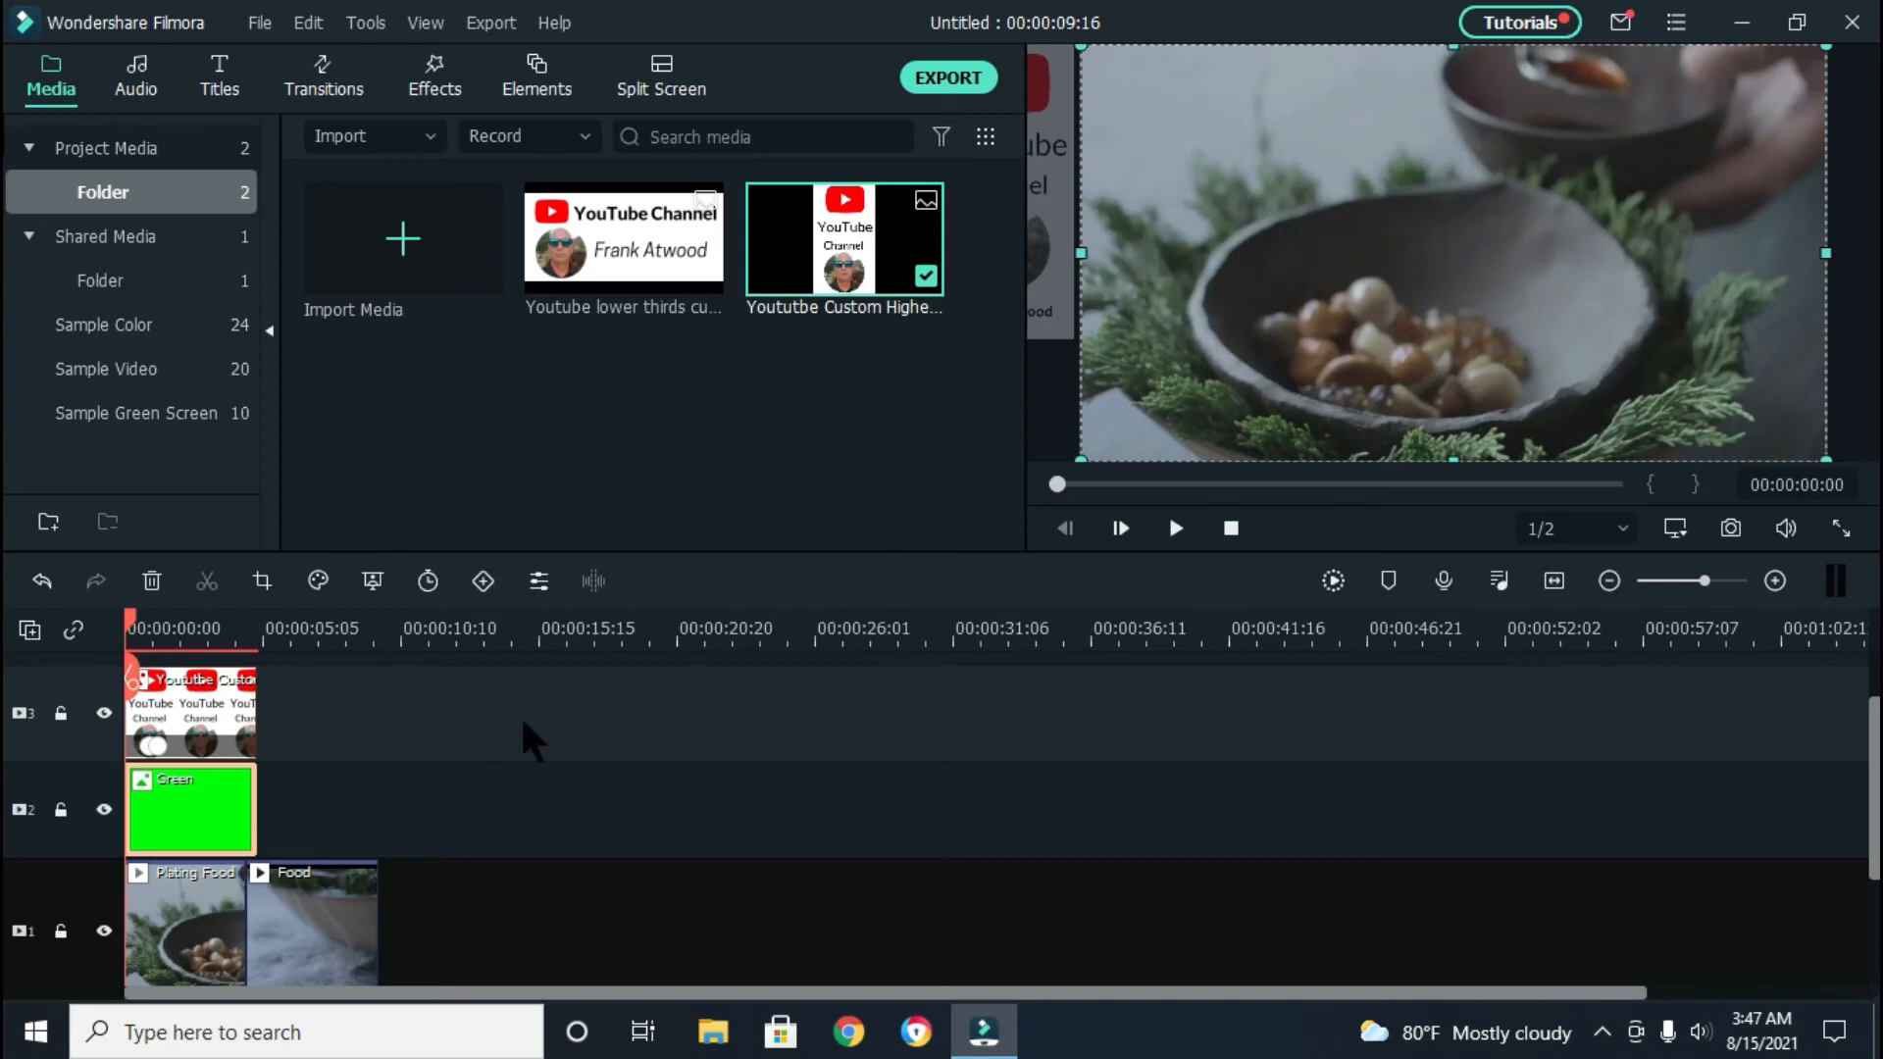
key(space)
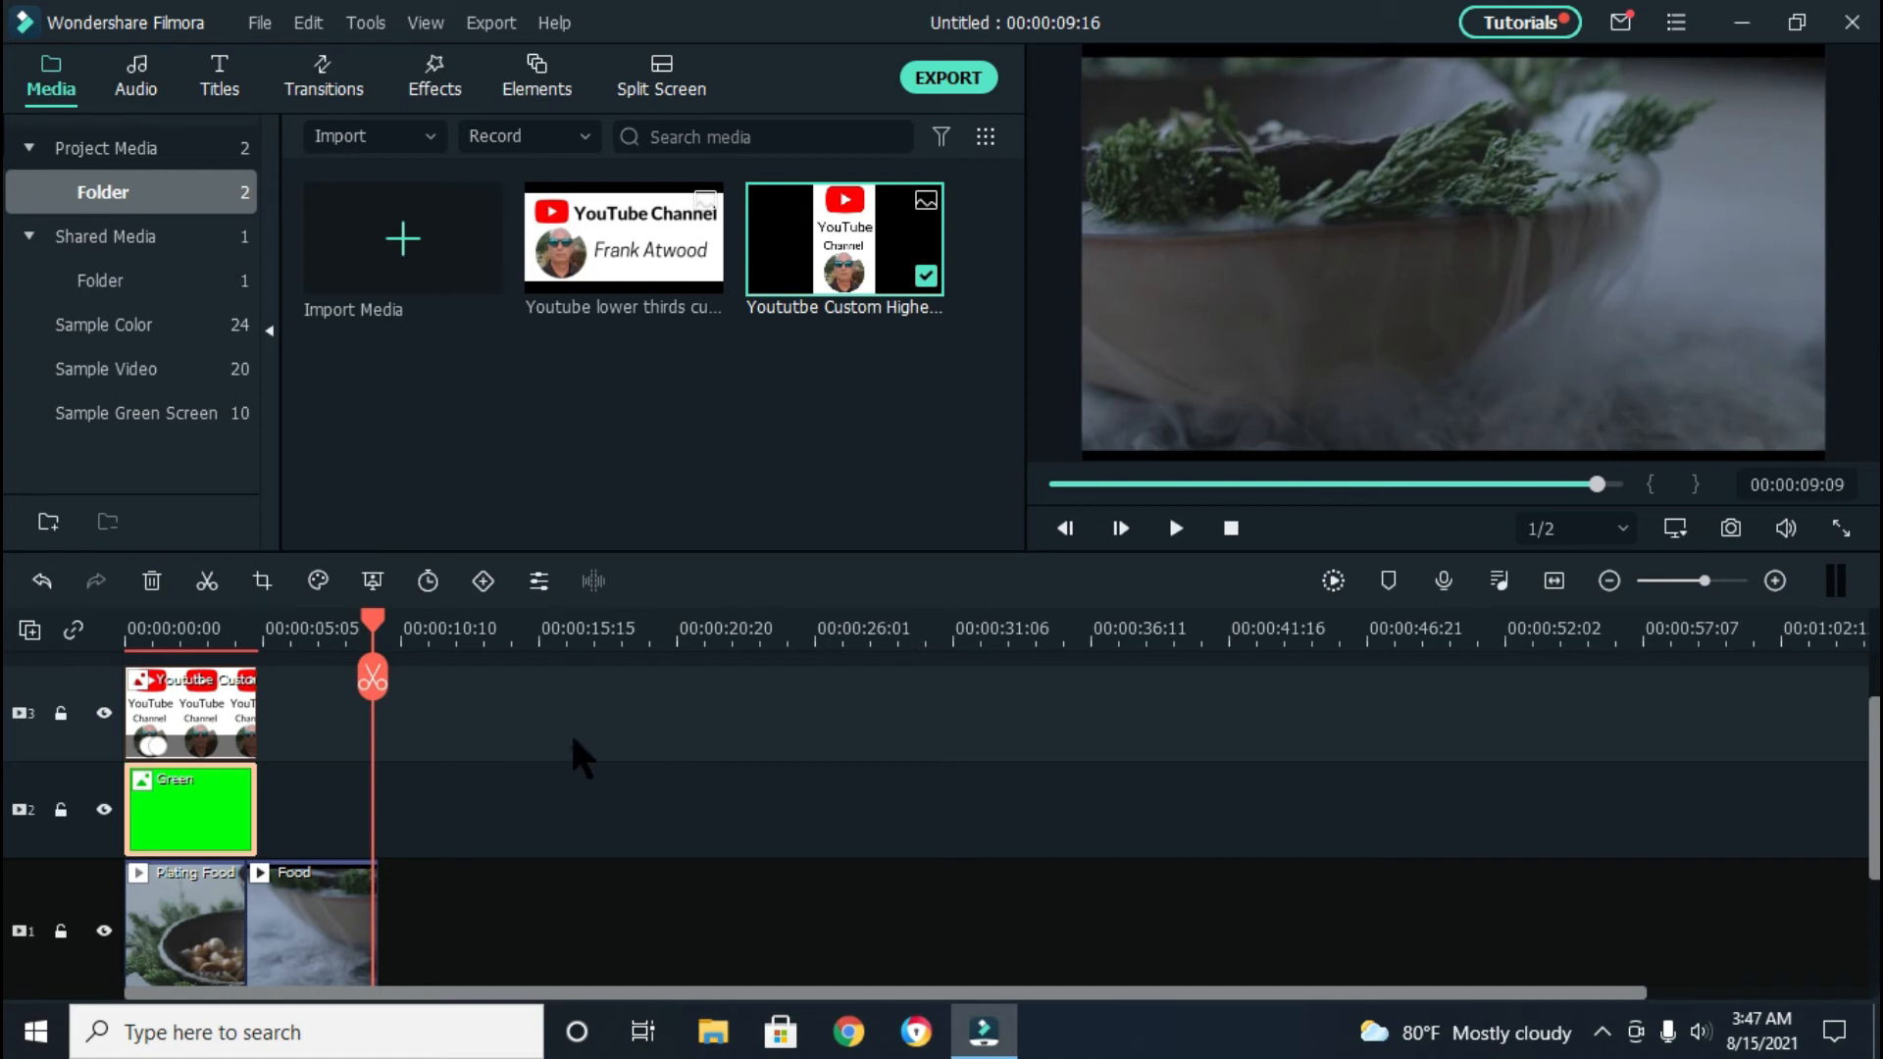
drag(372, 620, 116, 675)
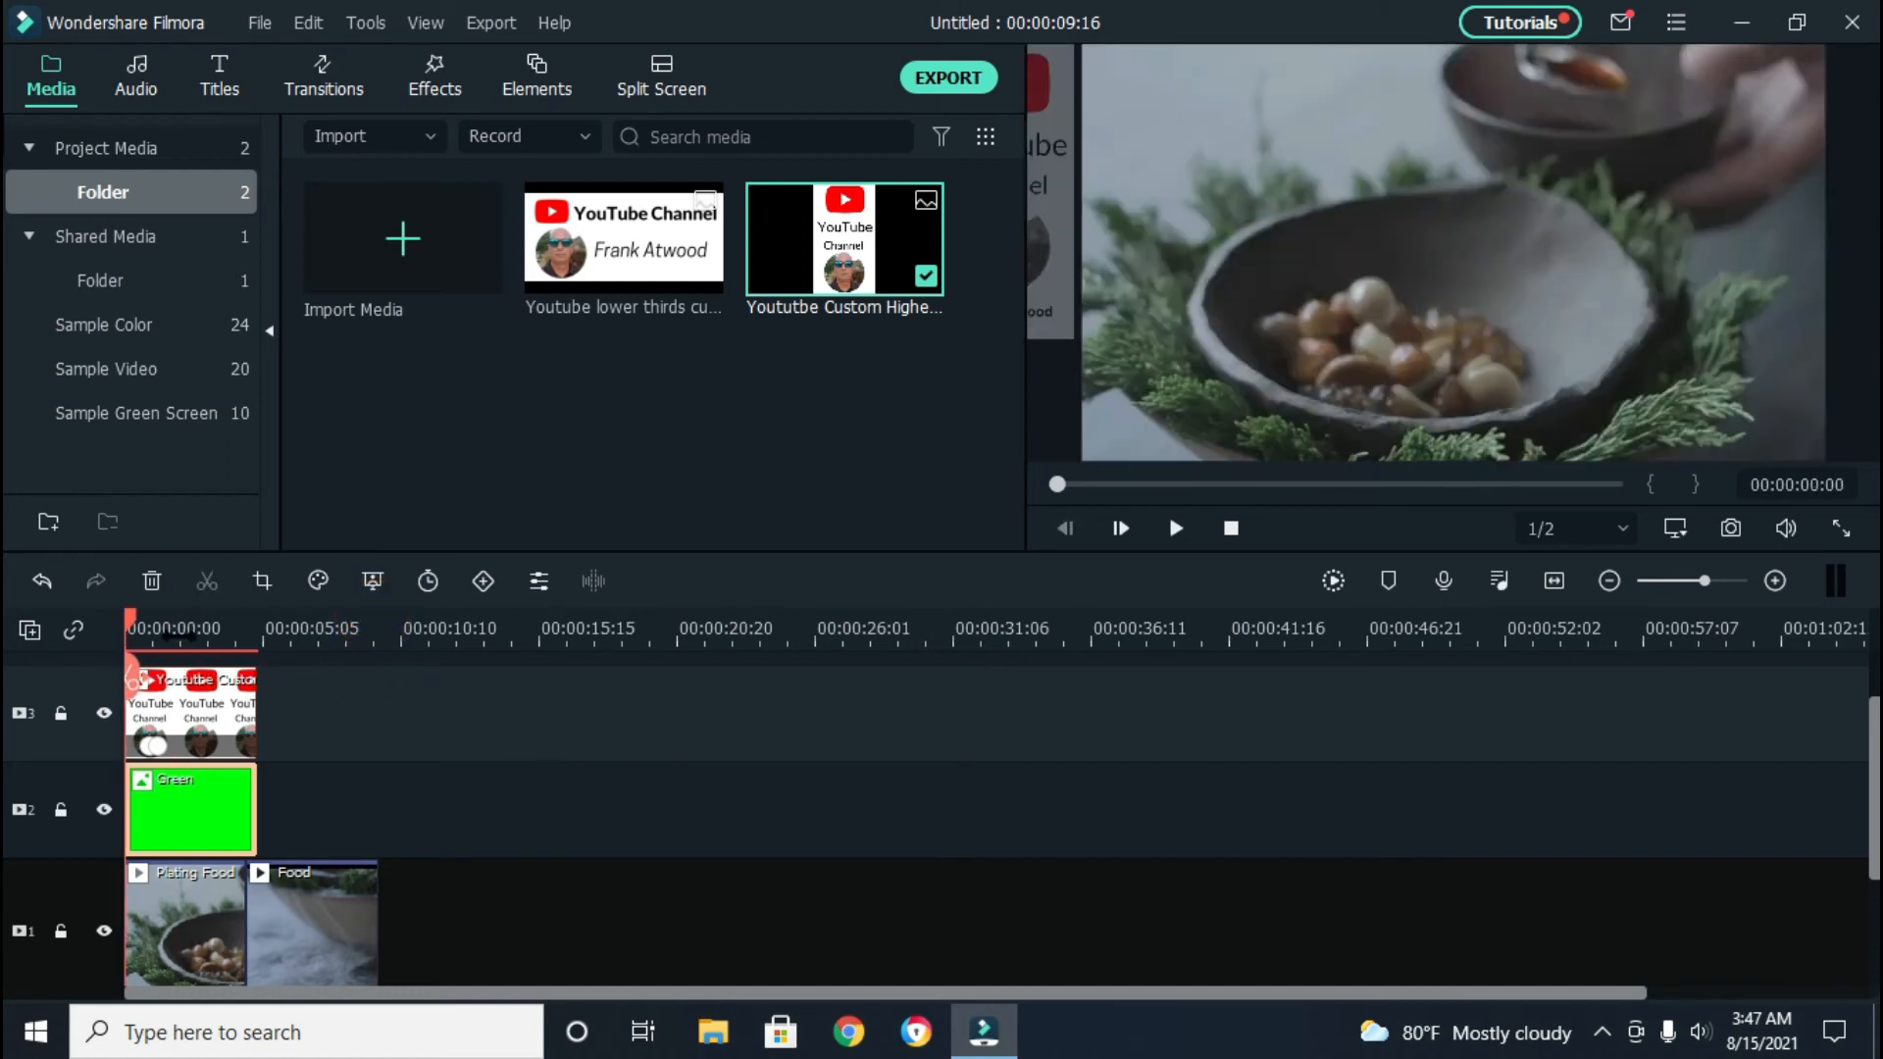
Place the Youtube lower thirds graphic on track 2 right after the Green clip, and try to extend the Food clip's end
drag(624, 240, 261, 824)
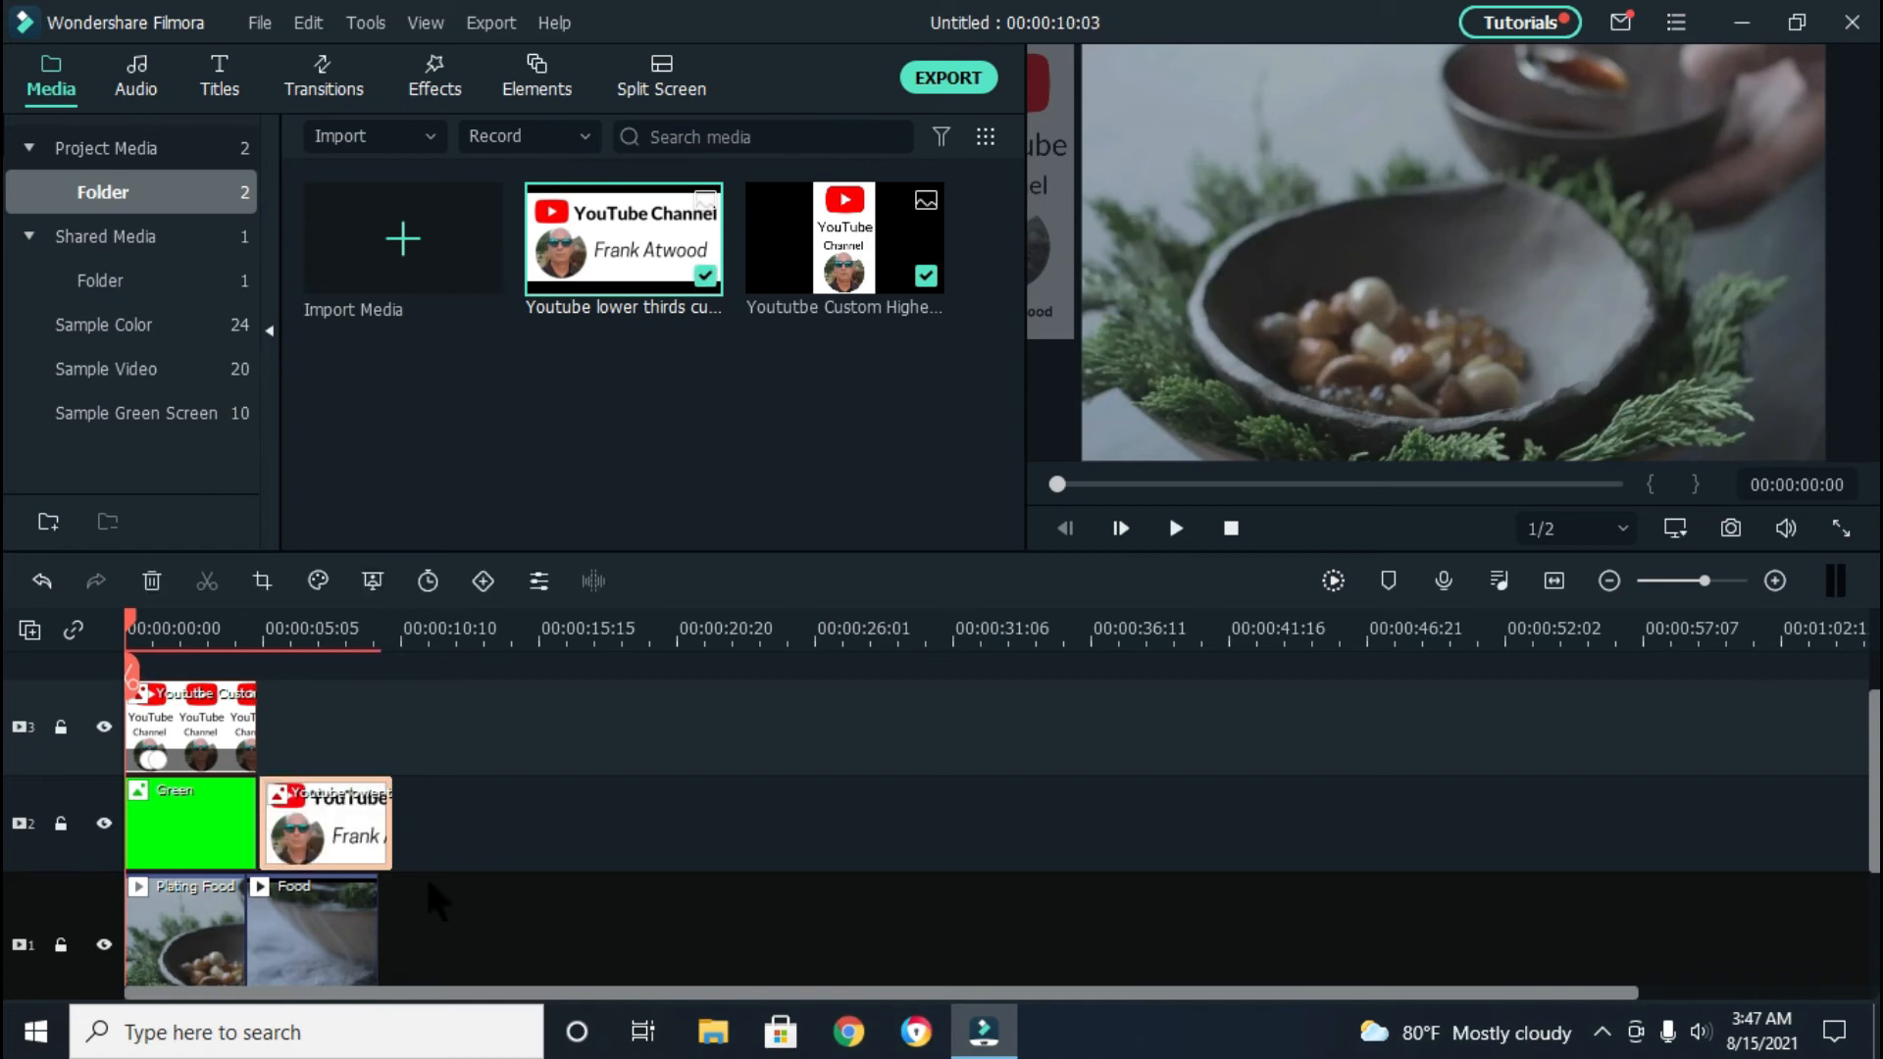
click(377, 937)
drag(379, 927, 396, 919)
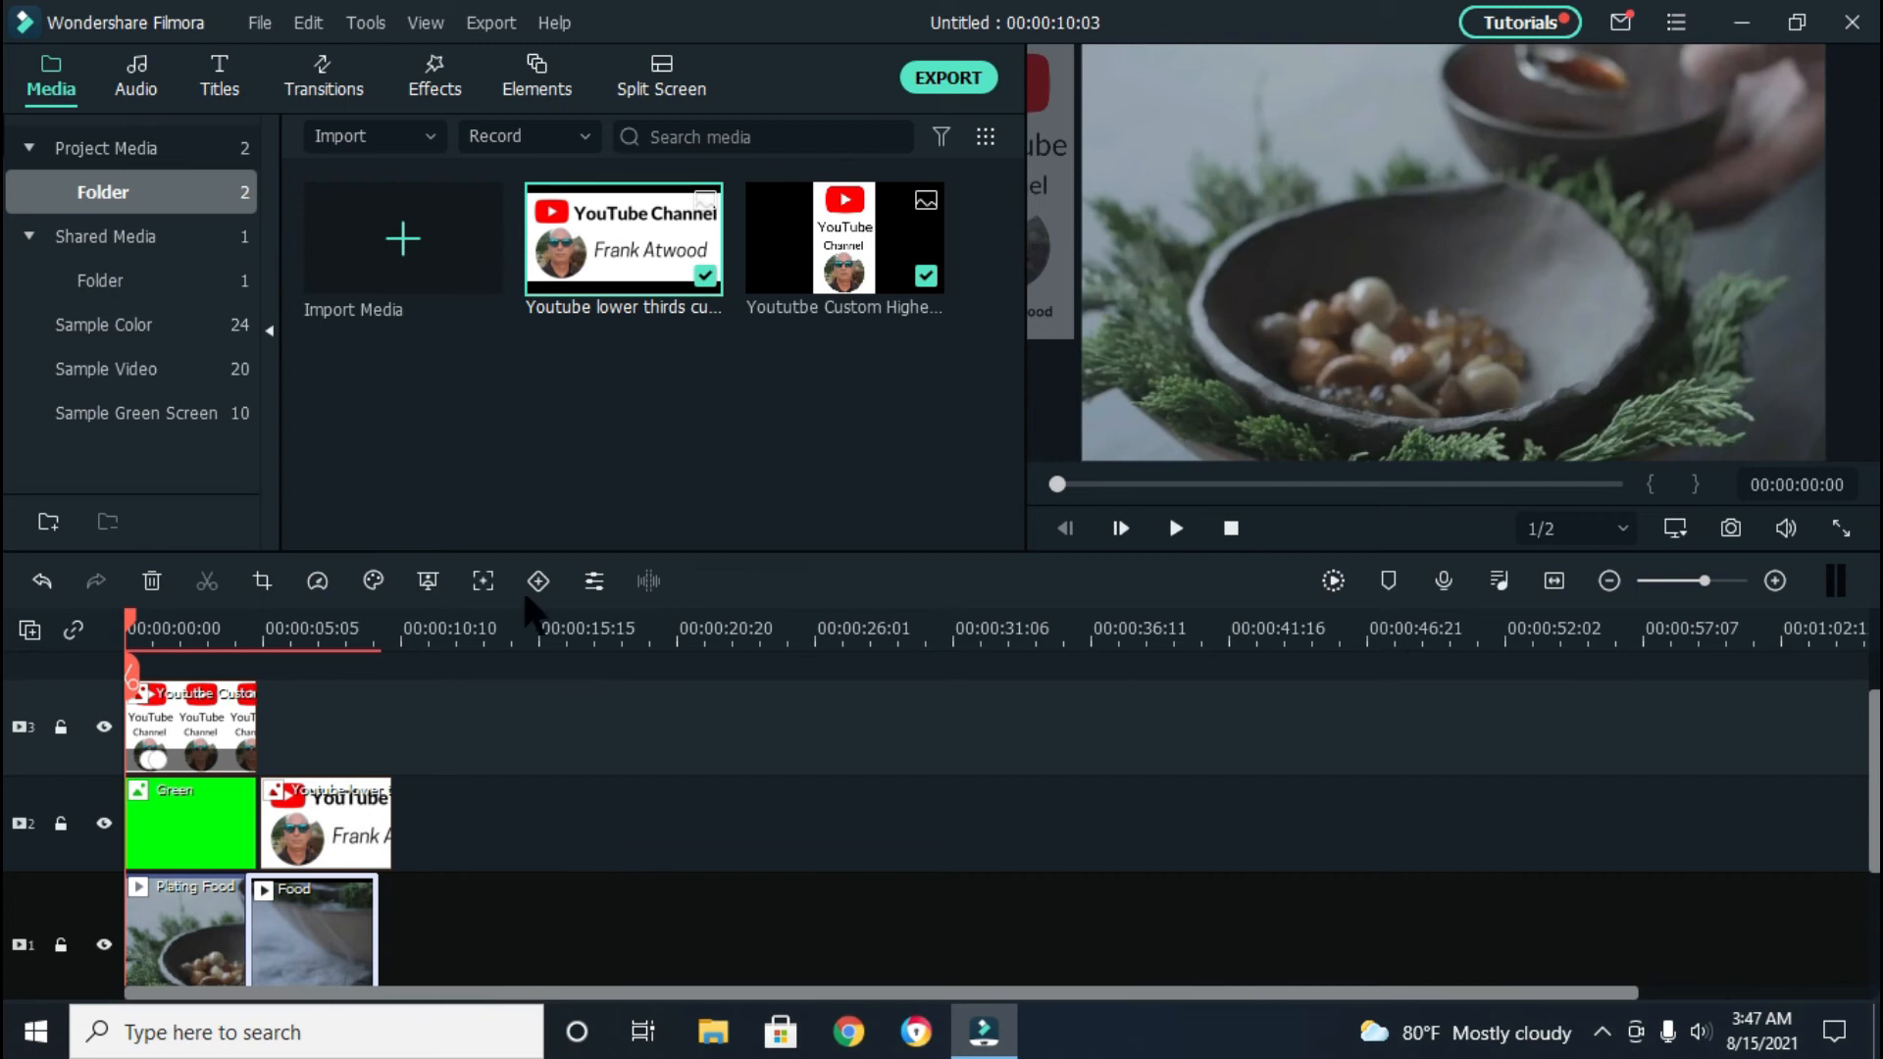
Add the Plating Food sample video to track 1 directly after the Food clip
click(108, 368)
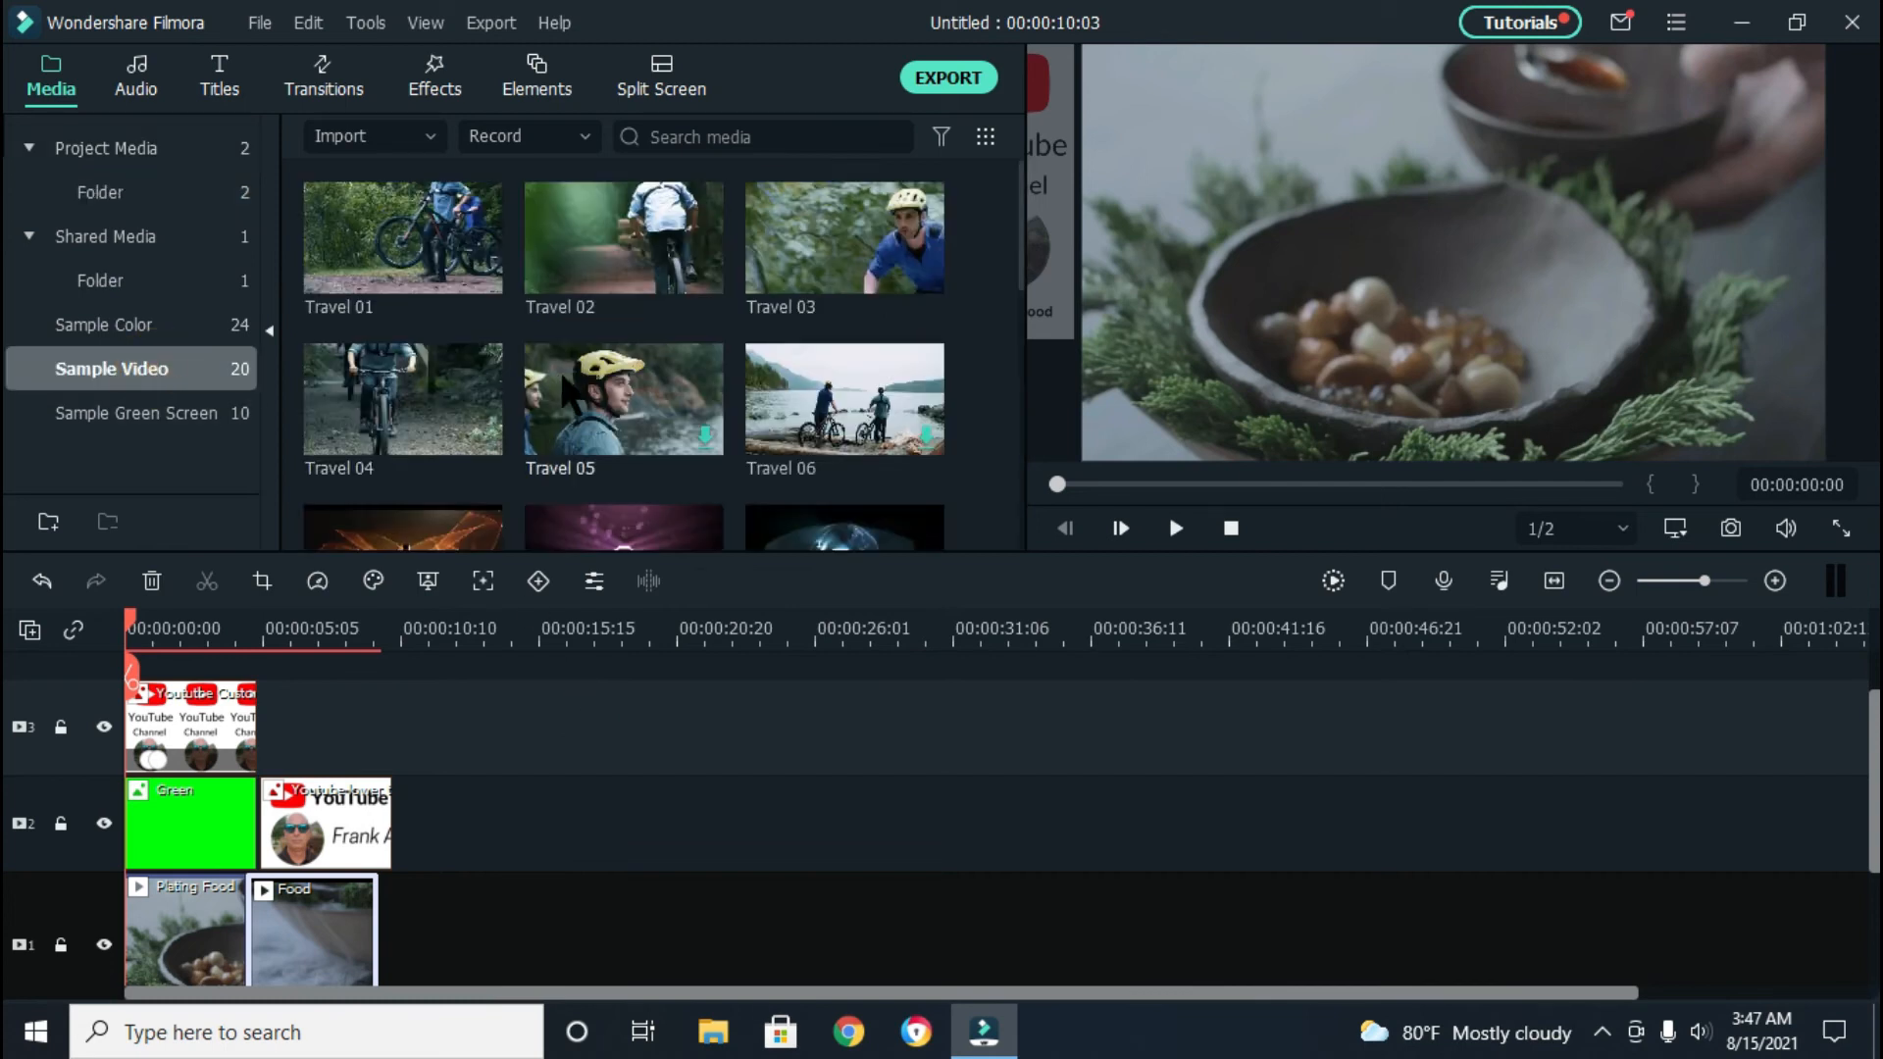
scroll(608, 392, down, 5)
drag(610, 296, 379, 886)
click(605, 792)
scroll(593, 804, down, 2)
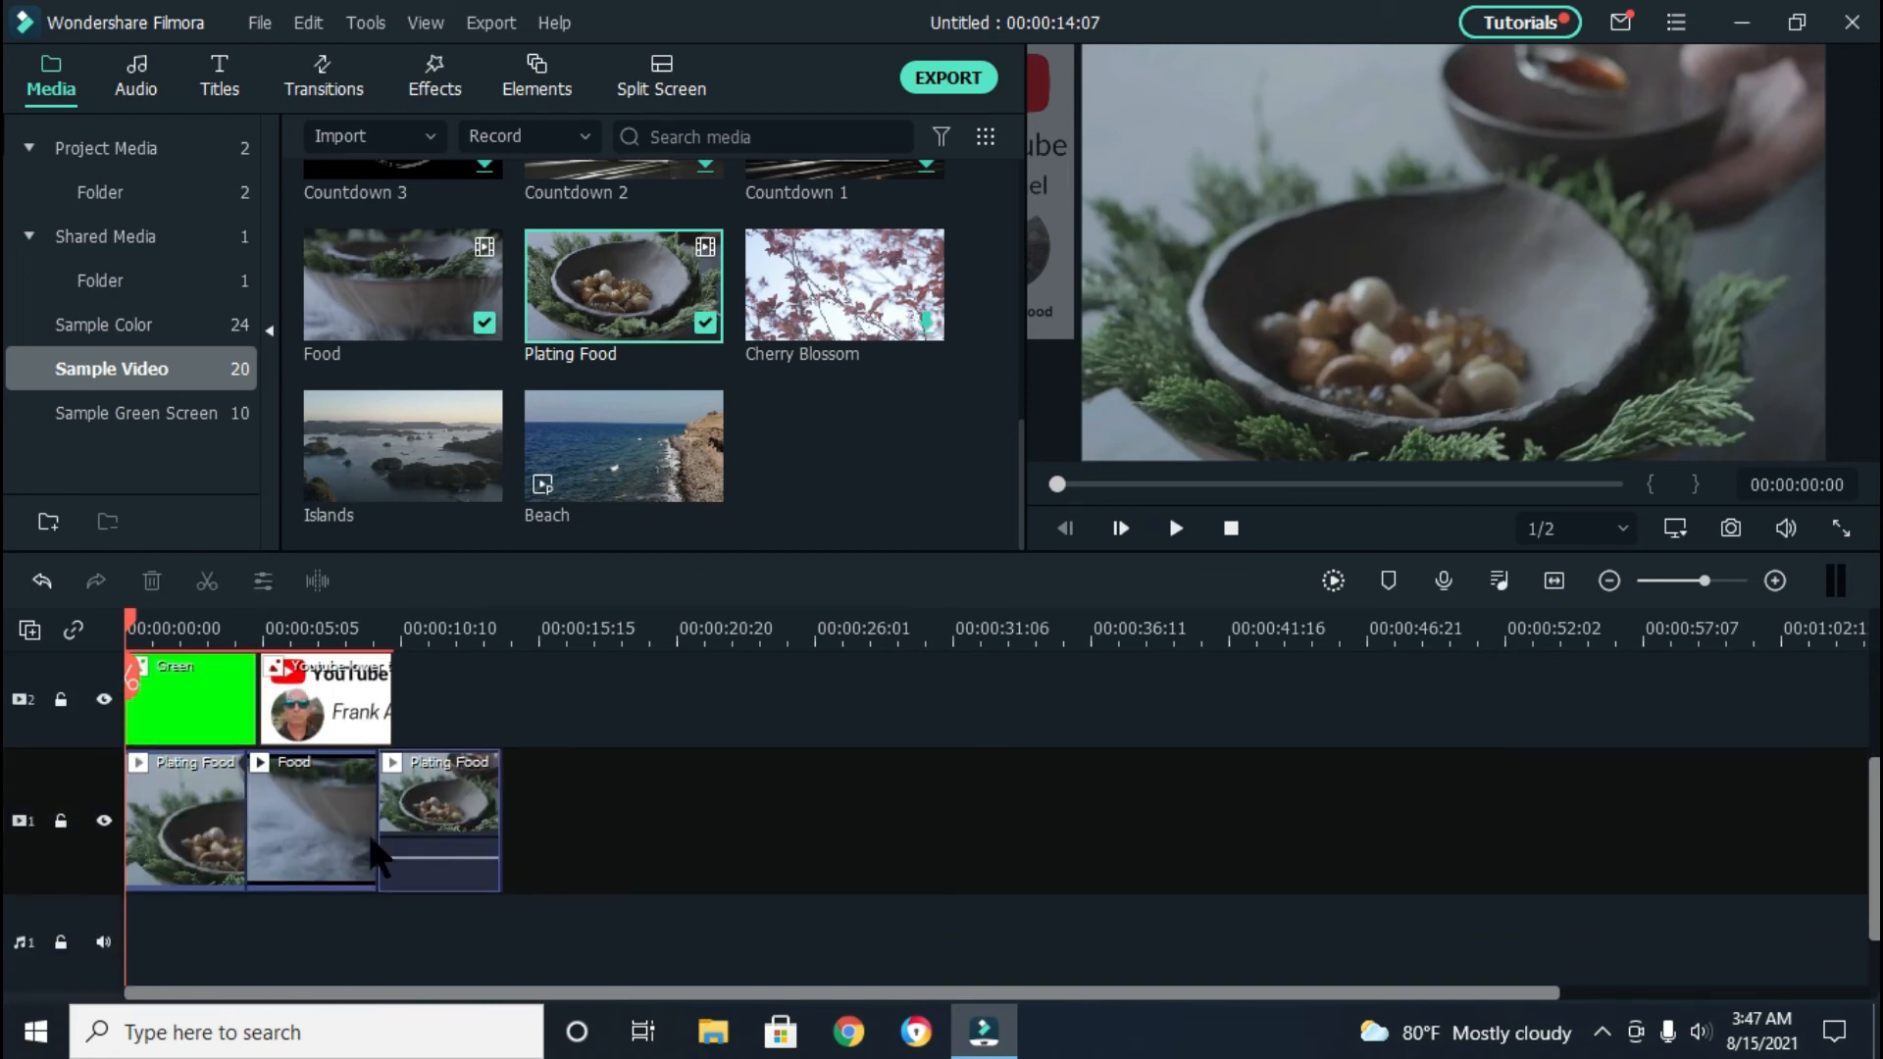
Detach the audio from the last Plating Food clip and delete the detached audio
click(438, 870)
right_click(437, 870)
click(486, 805)
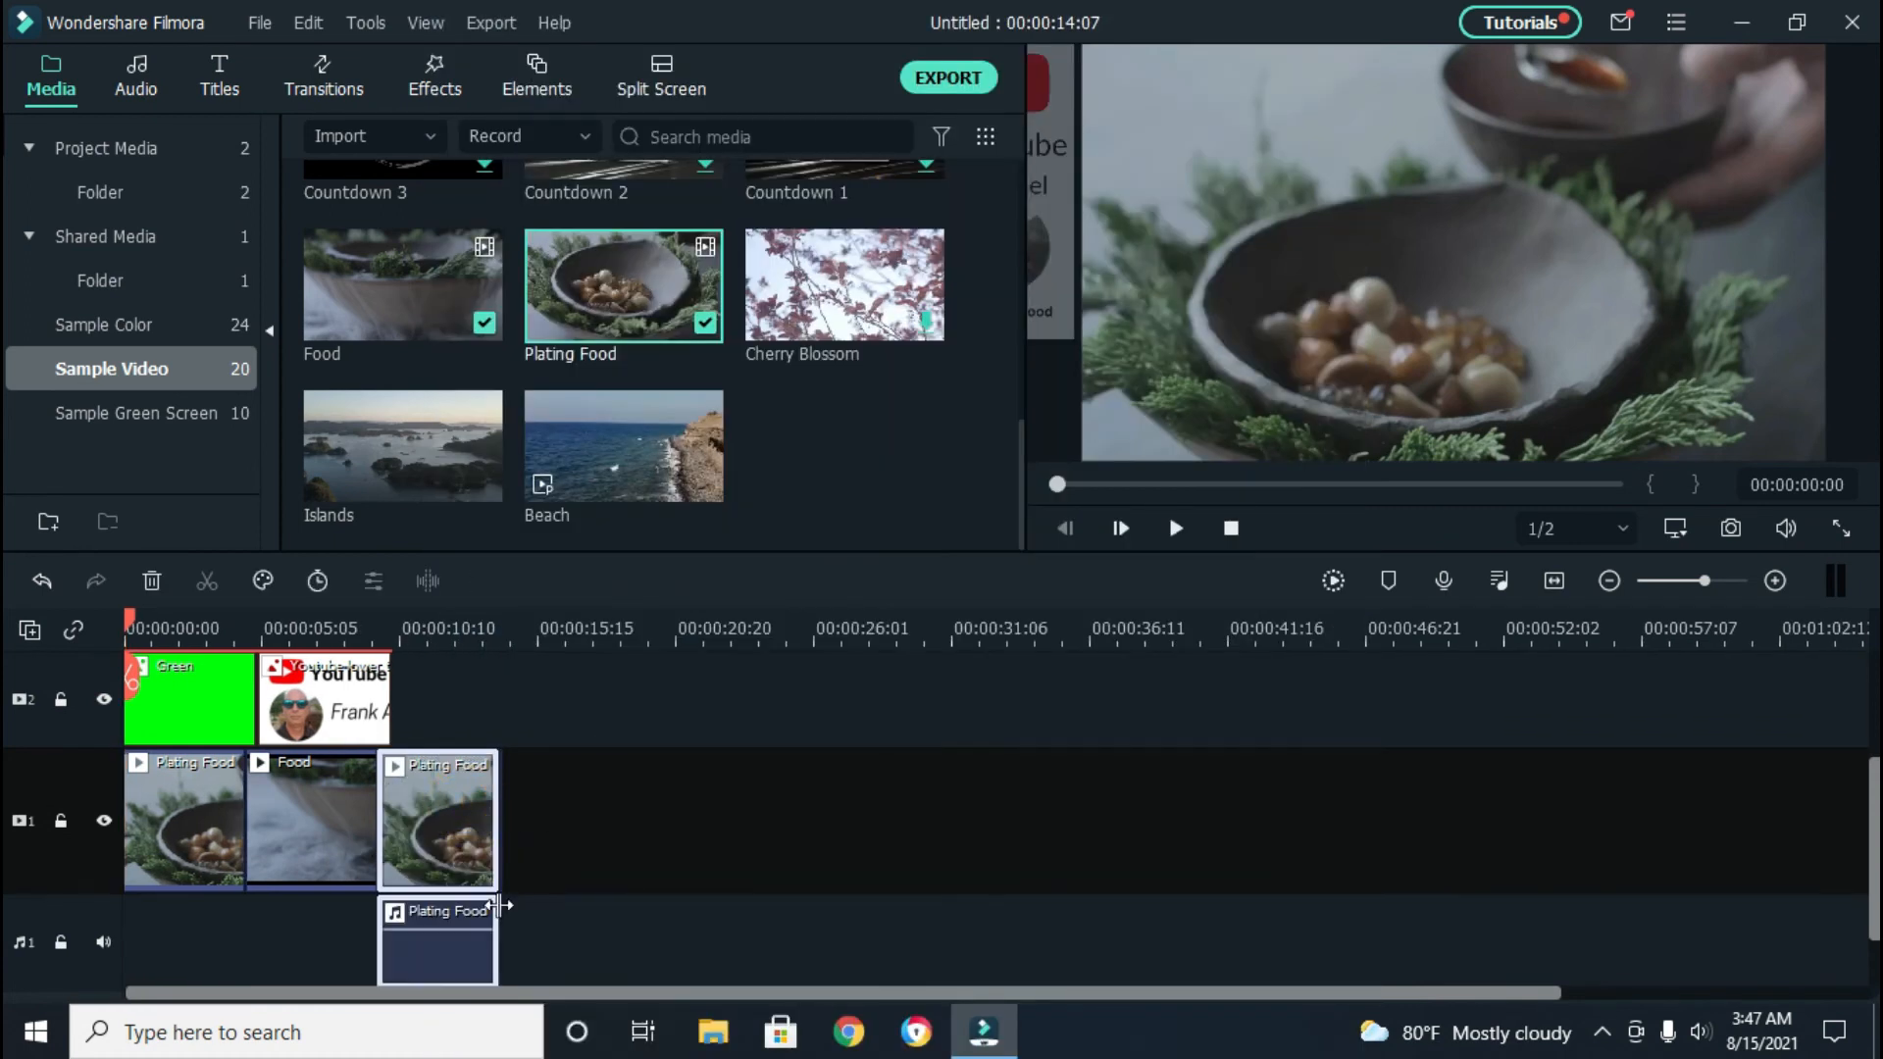
click(453, 948)
key(Delete)
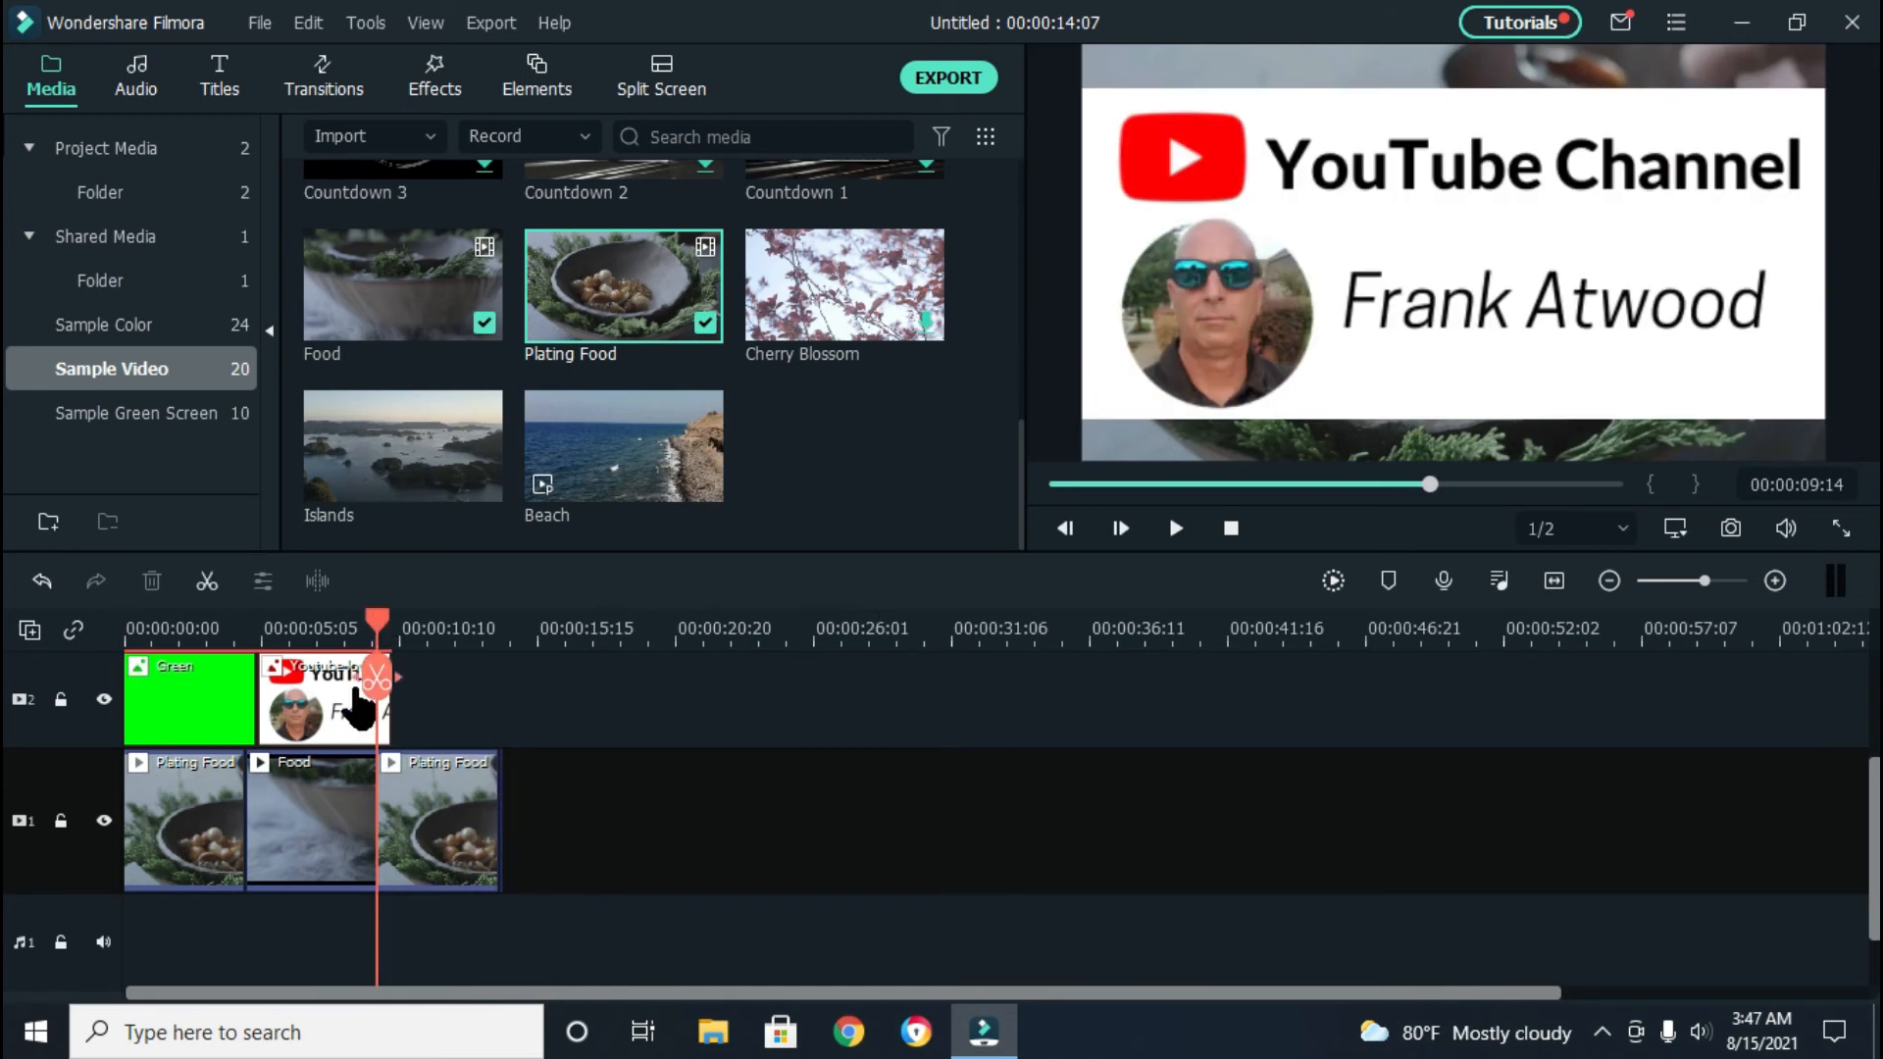
Scale the lower thirds graphic down to about a third of the frame's width in the picture's upper-left corner
click(1490, 323)
drag(1826, 422, 1398, 208)
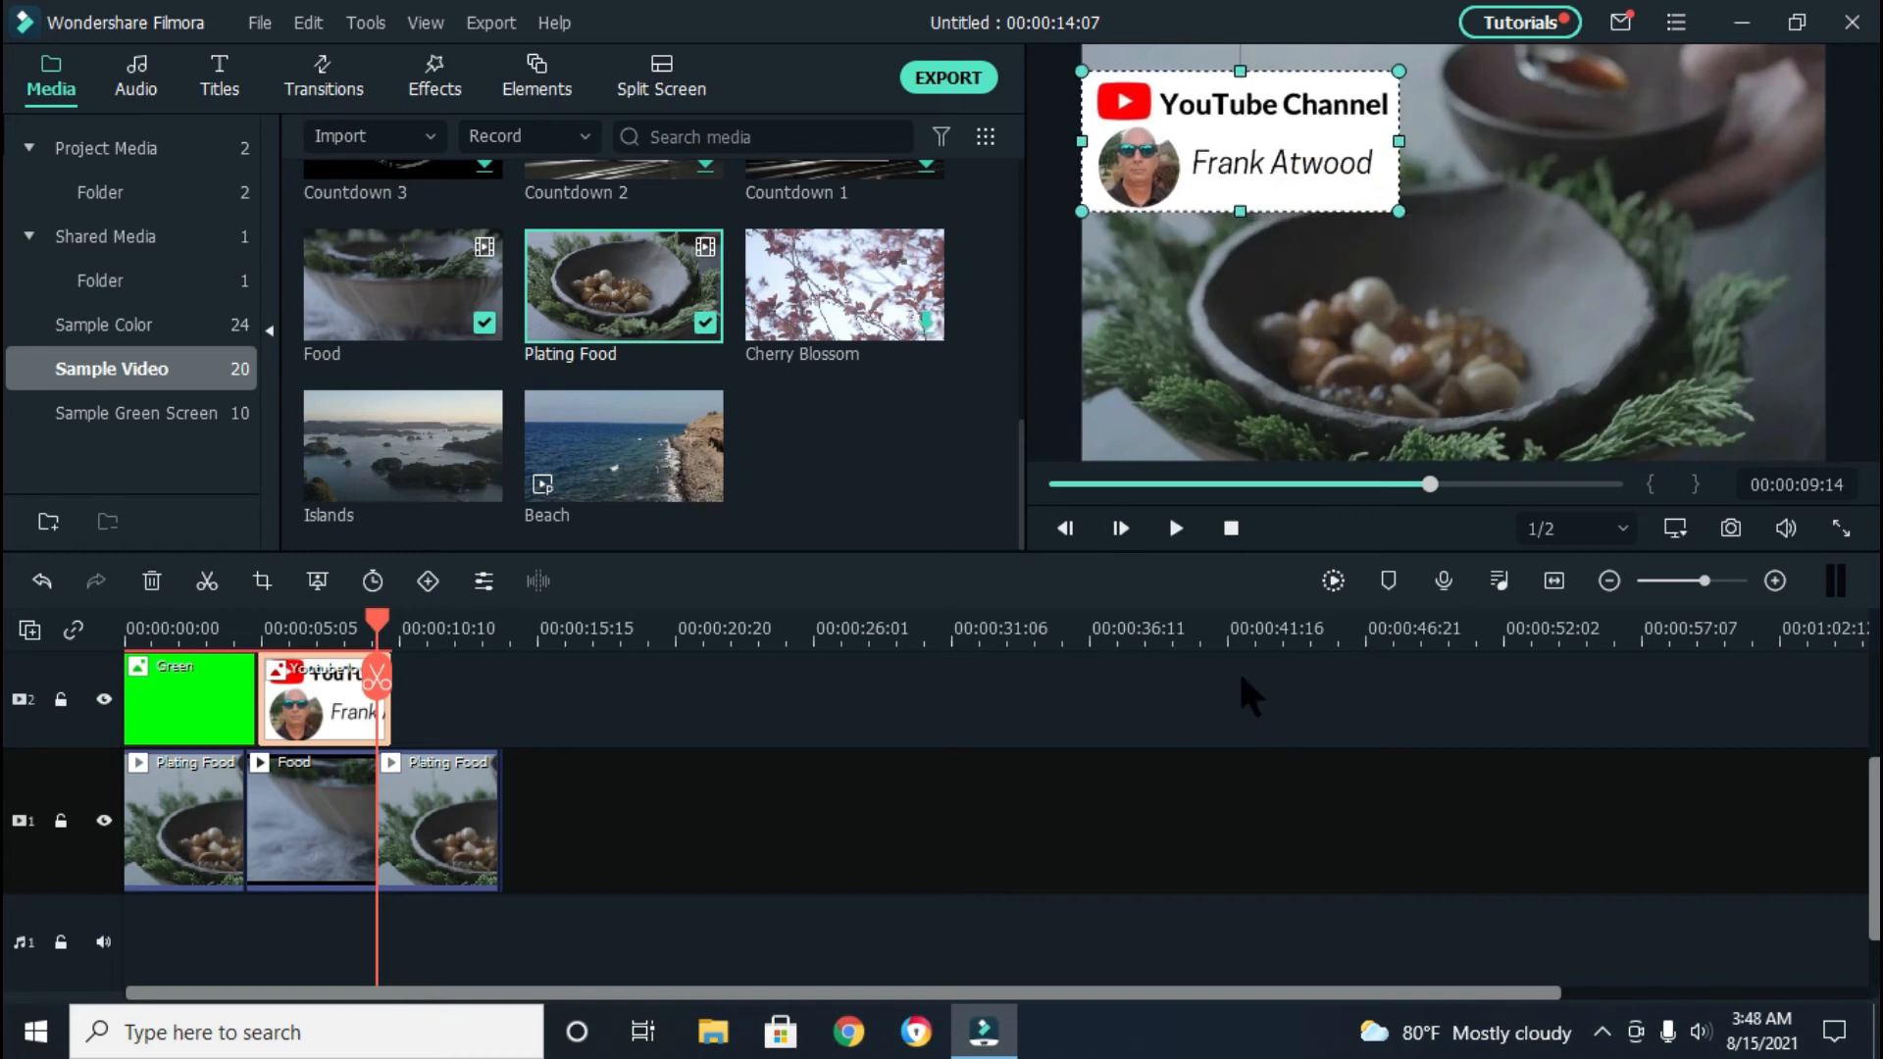
drag(1385, 203, 1333, 180)
click(1199, 718)
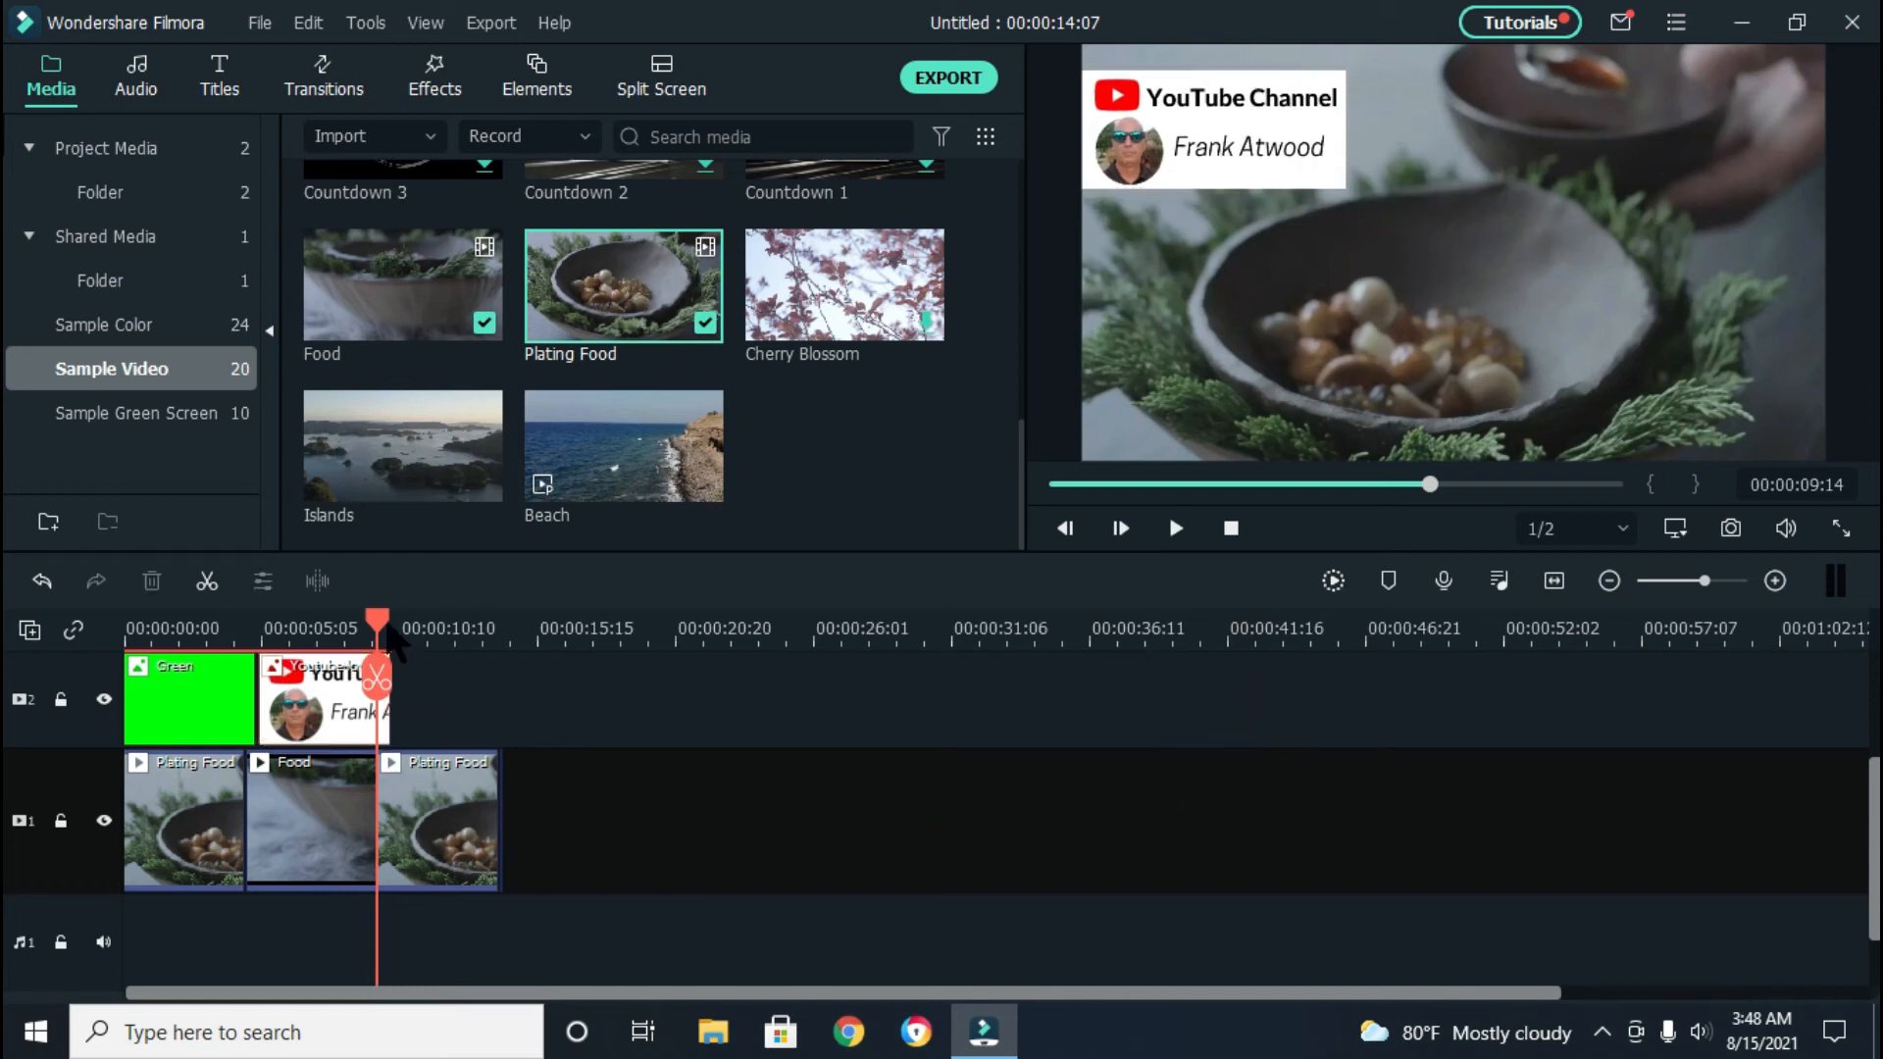
Play the timeline from the start through both graphics to check how they appear over the food footage
drag(374, 620, 56, 675)
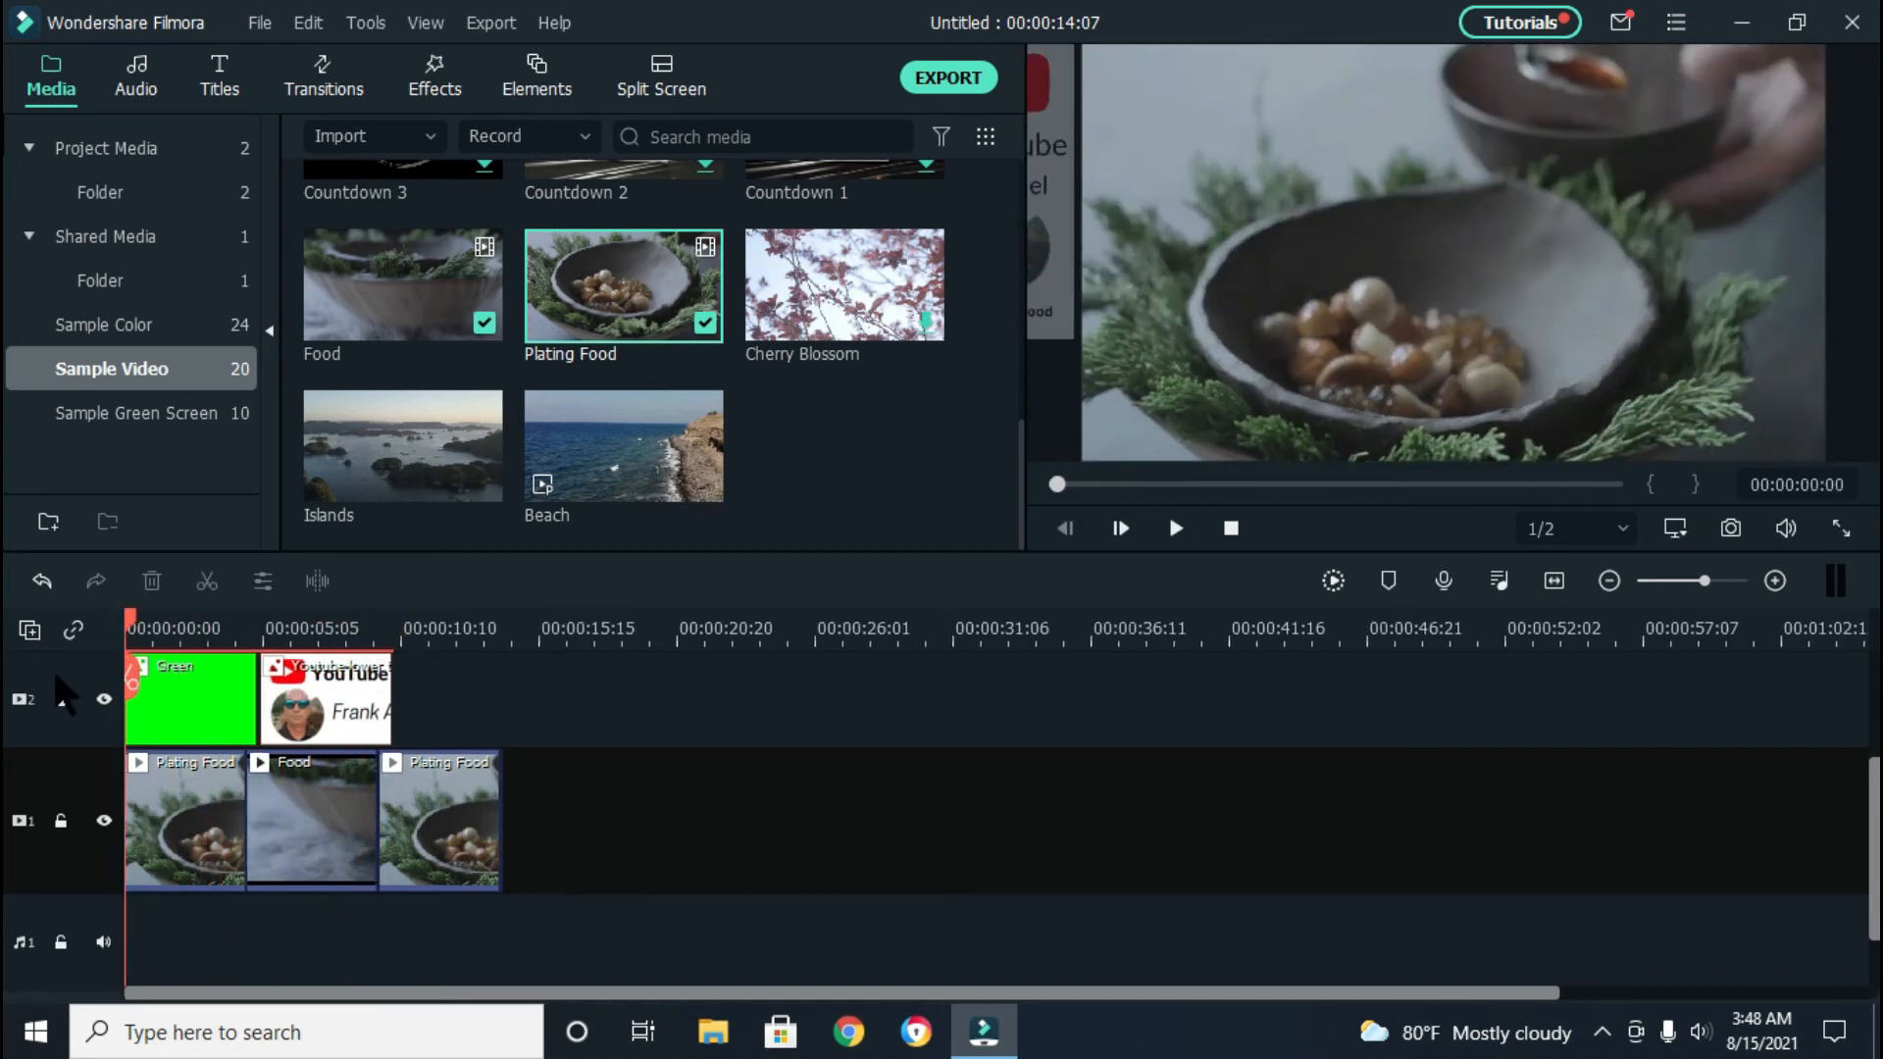
key(space)
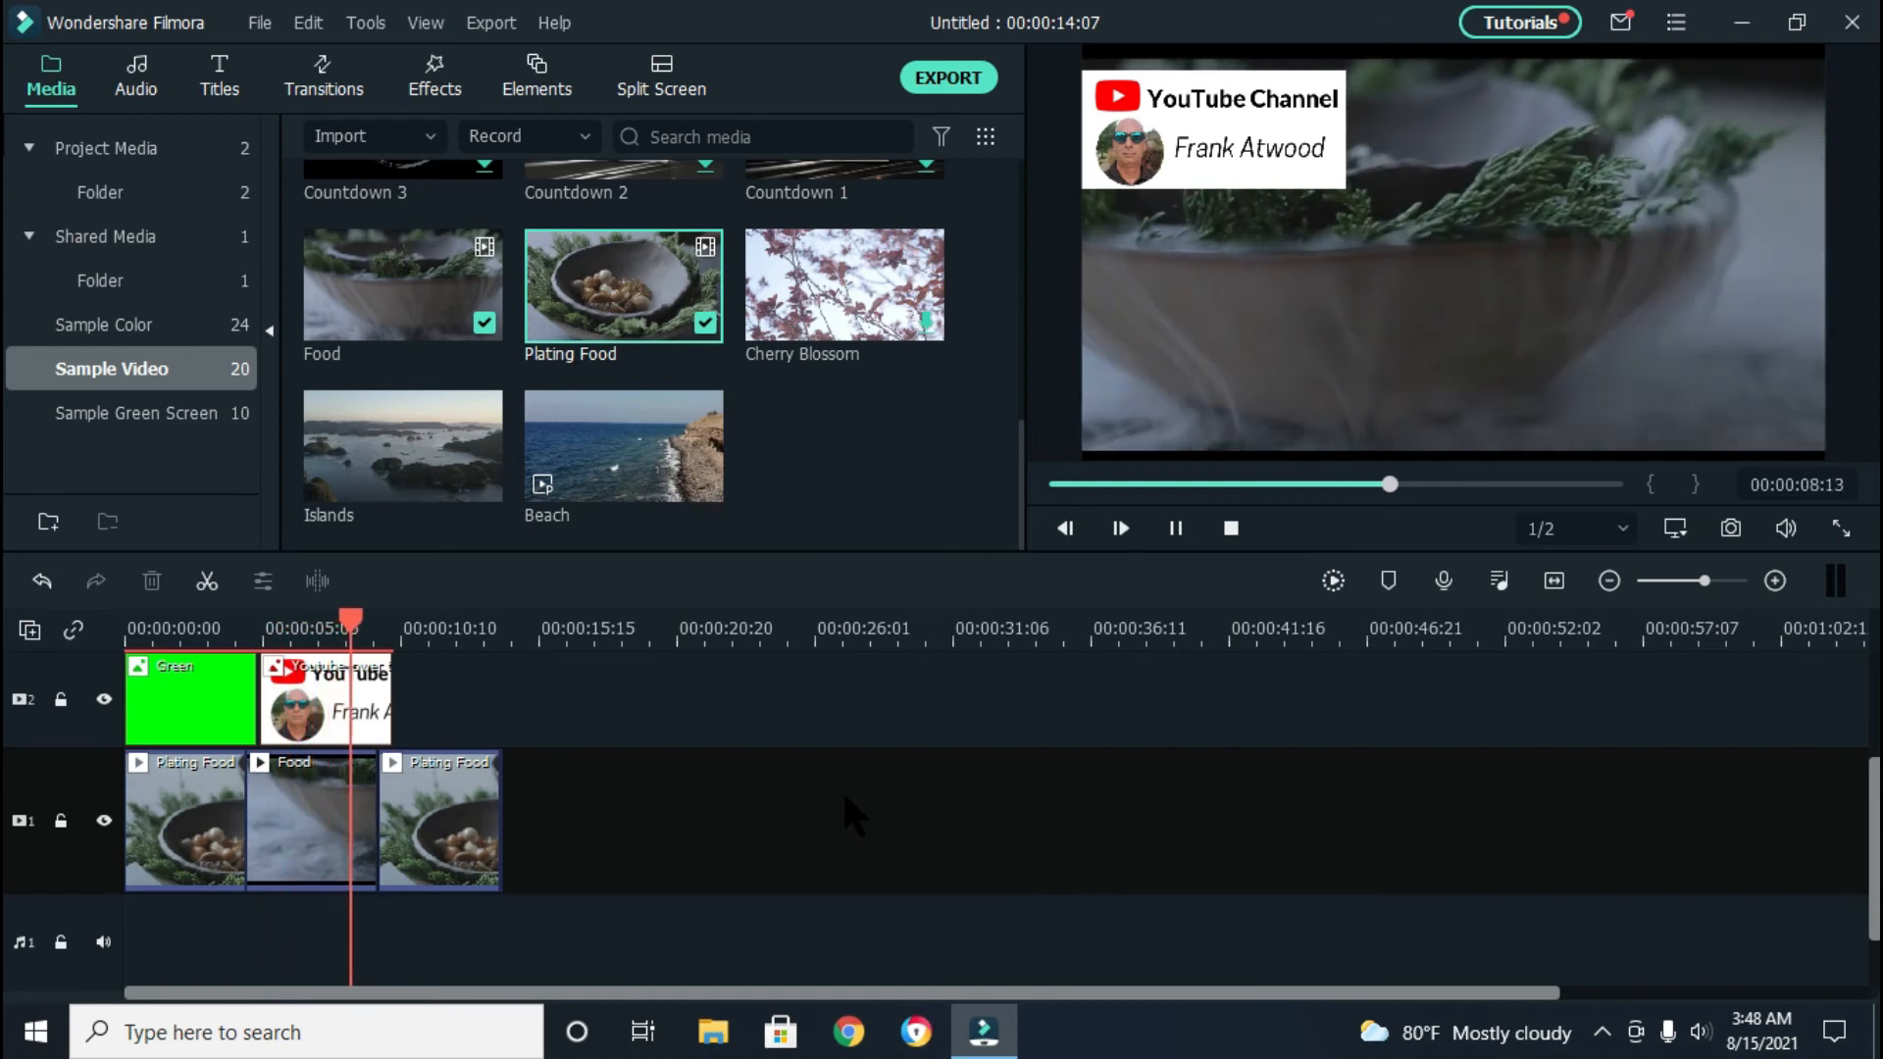
key(space)
scroll(845, 797, up, 2)
scroll(843, 798, up, 1)
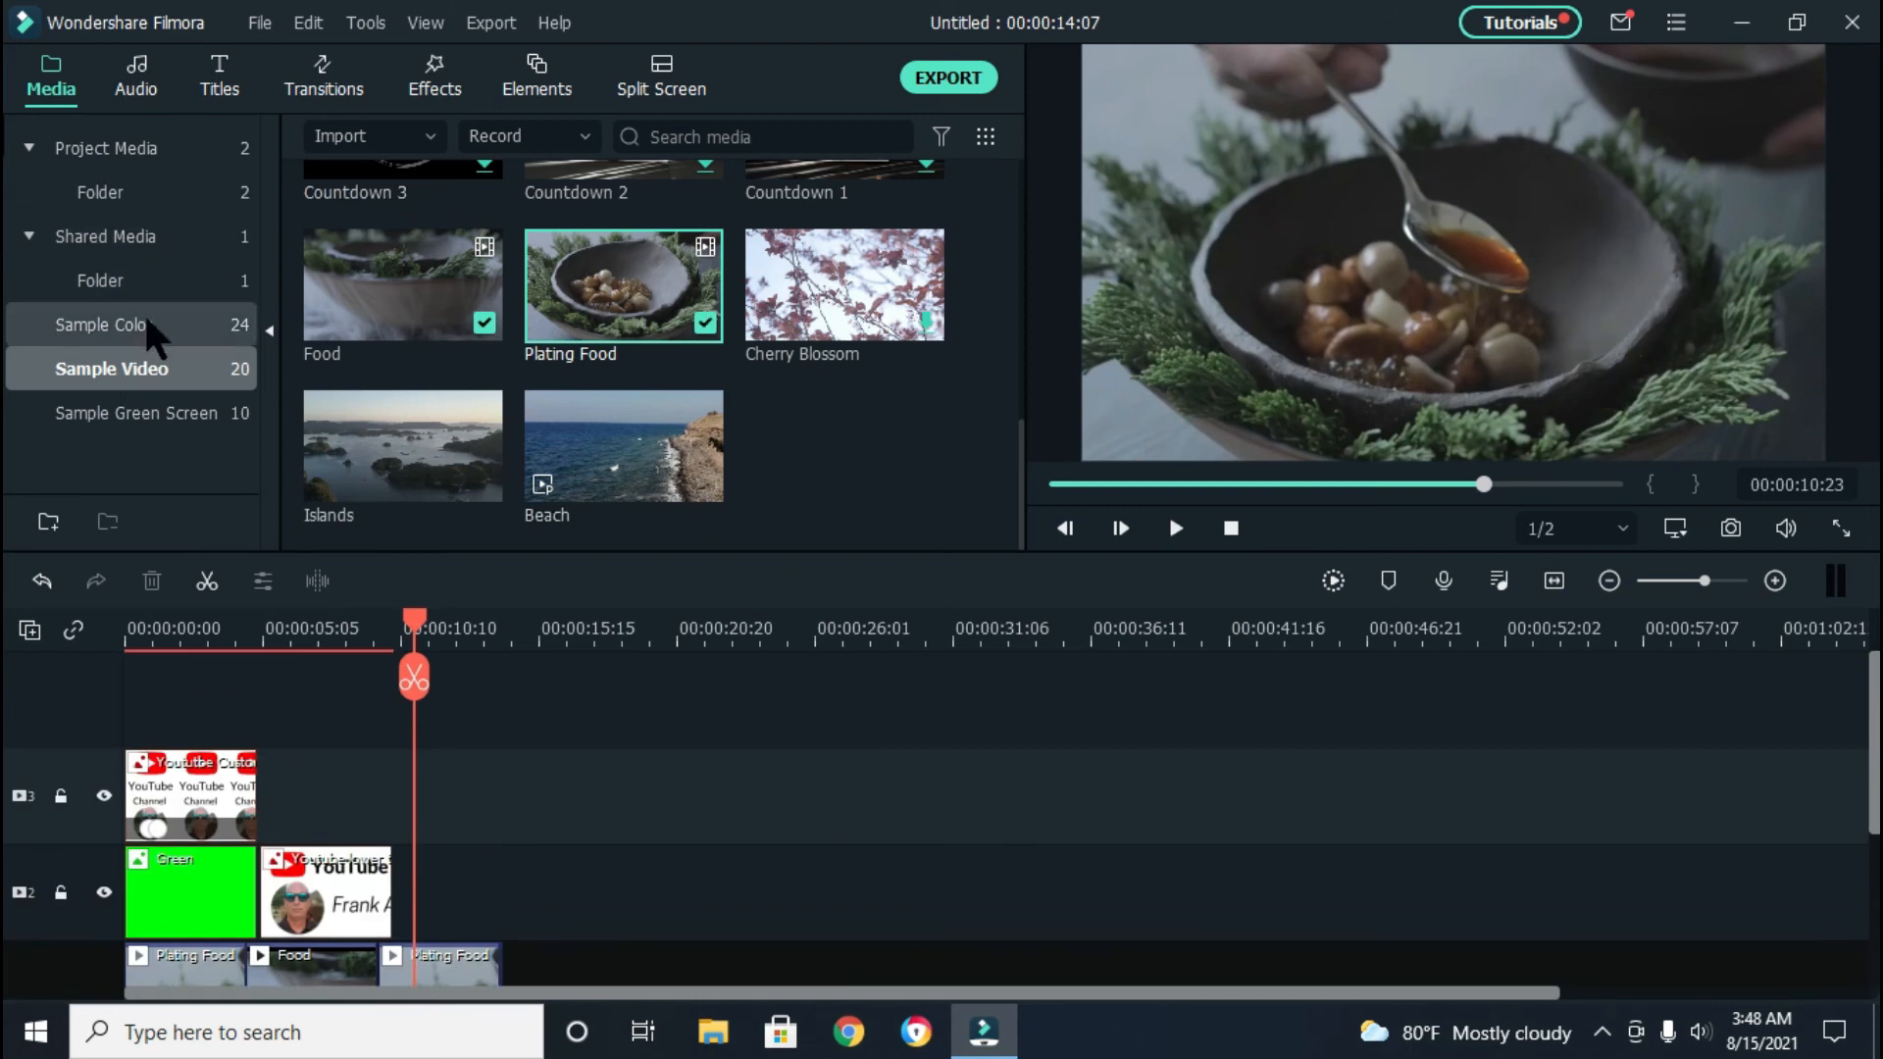
Delete the second Plating Food clip from the end of track 1
scroll(584, 797, down, 2)
scroll(580, 787, down, 3)
click(467, 895)
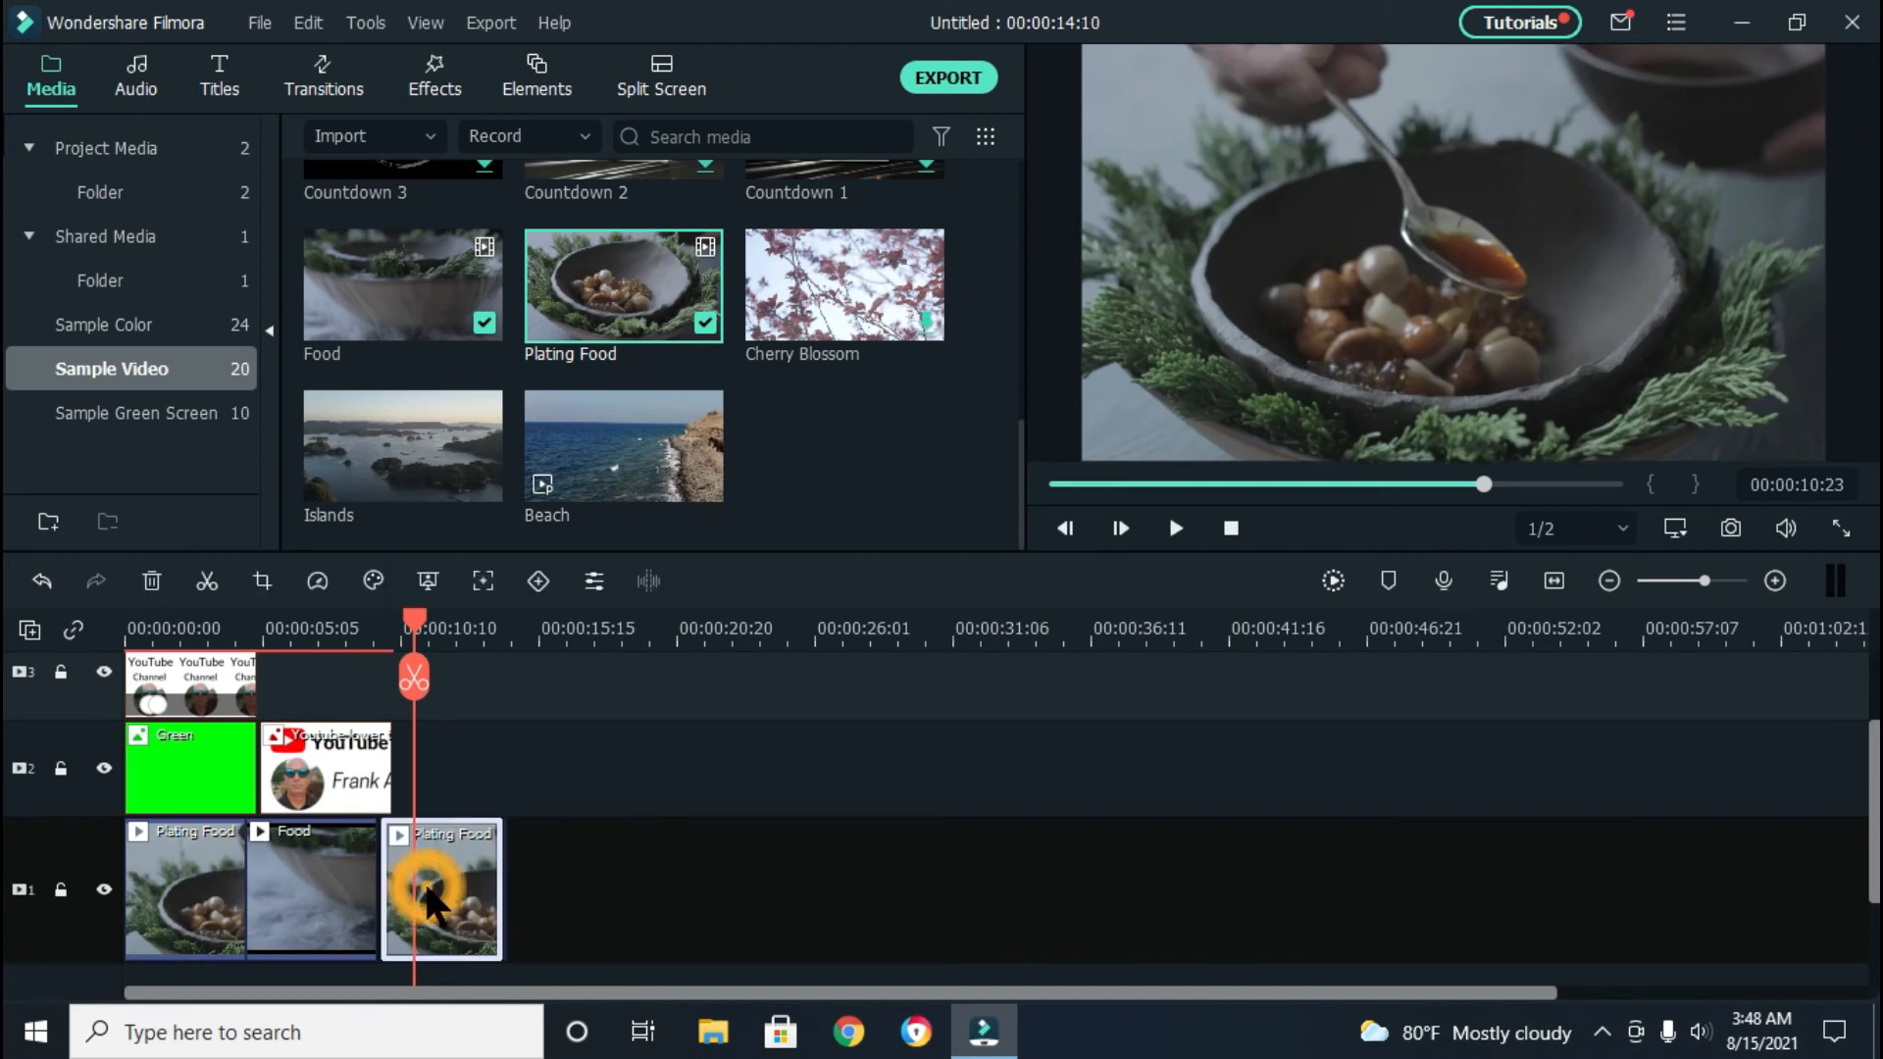
key(Delete)
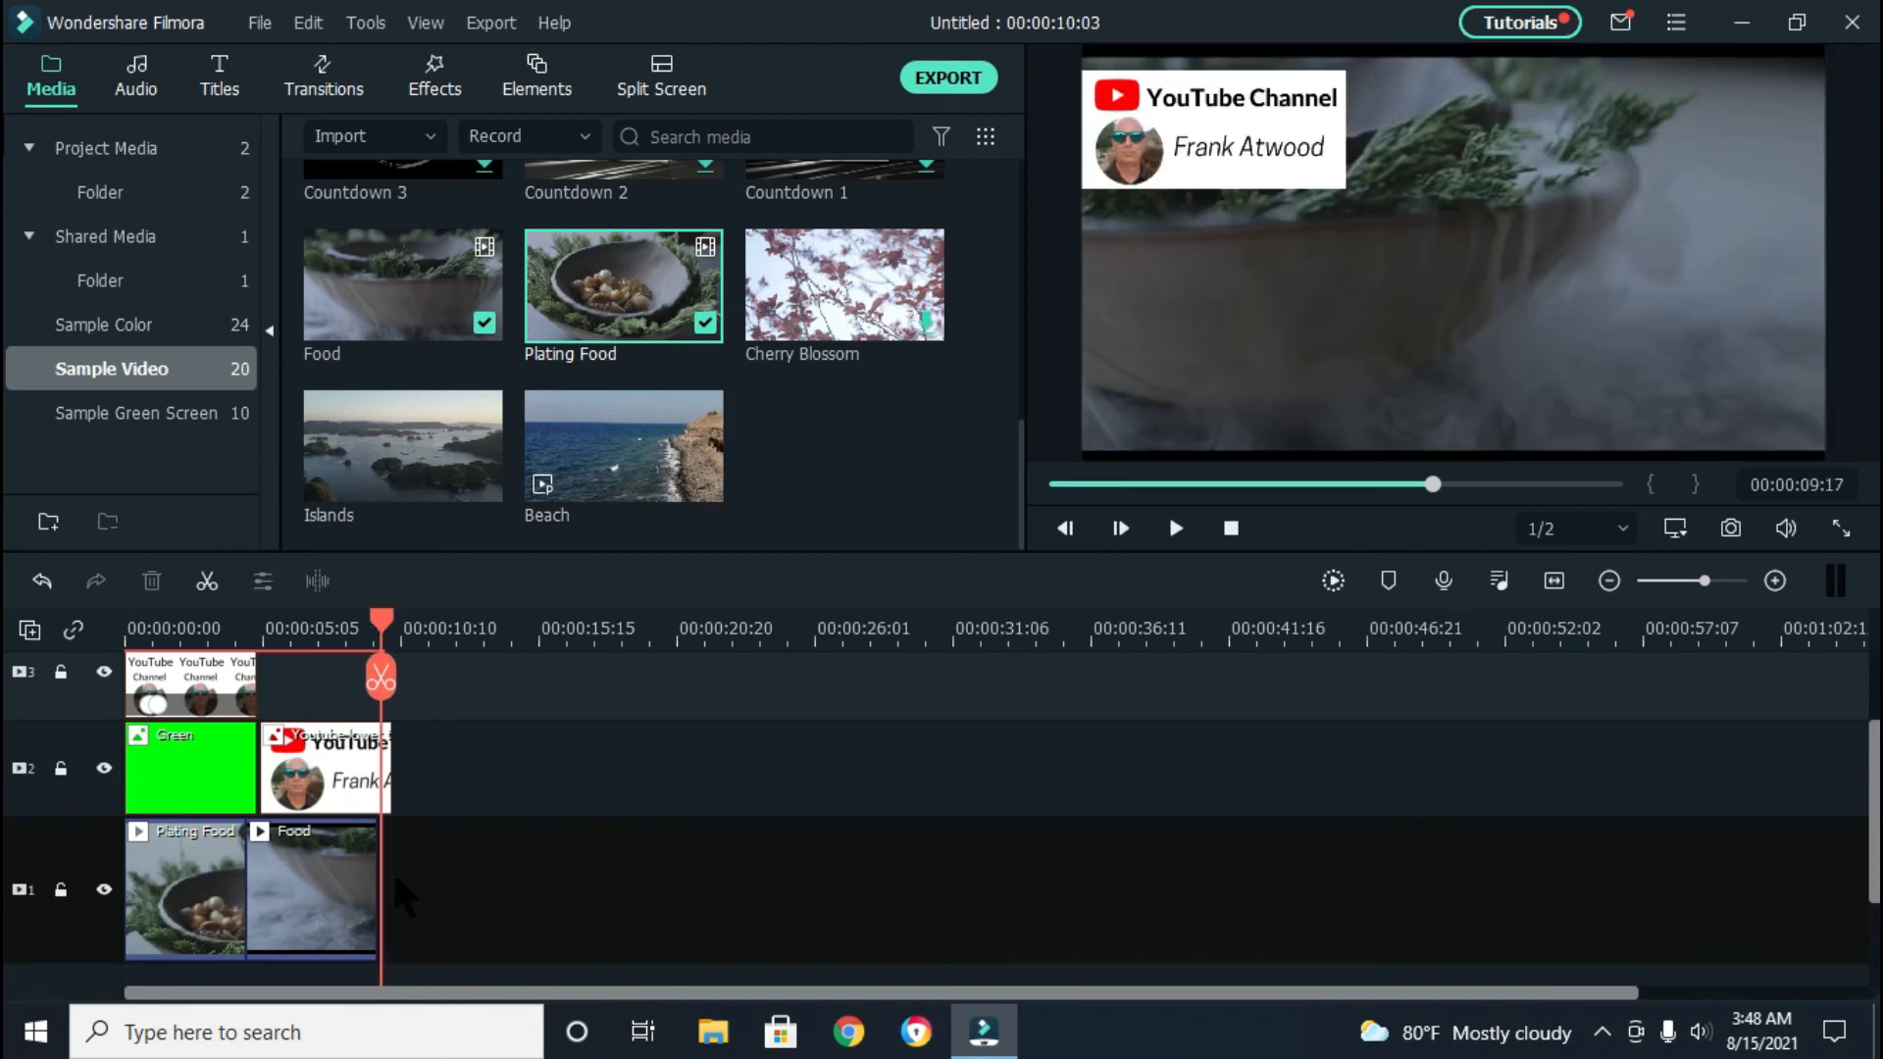
Import My Sample Video Of Higher Thirds from the New Videos folder inside Footage for new video, and place it on track 1 after the Food clip
click(46, 76)
click(261, 23)
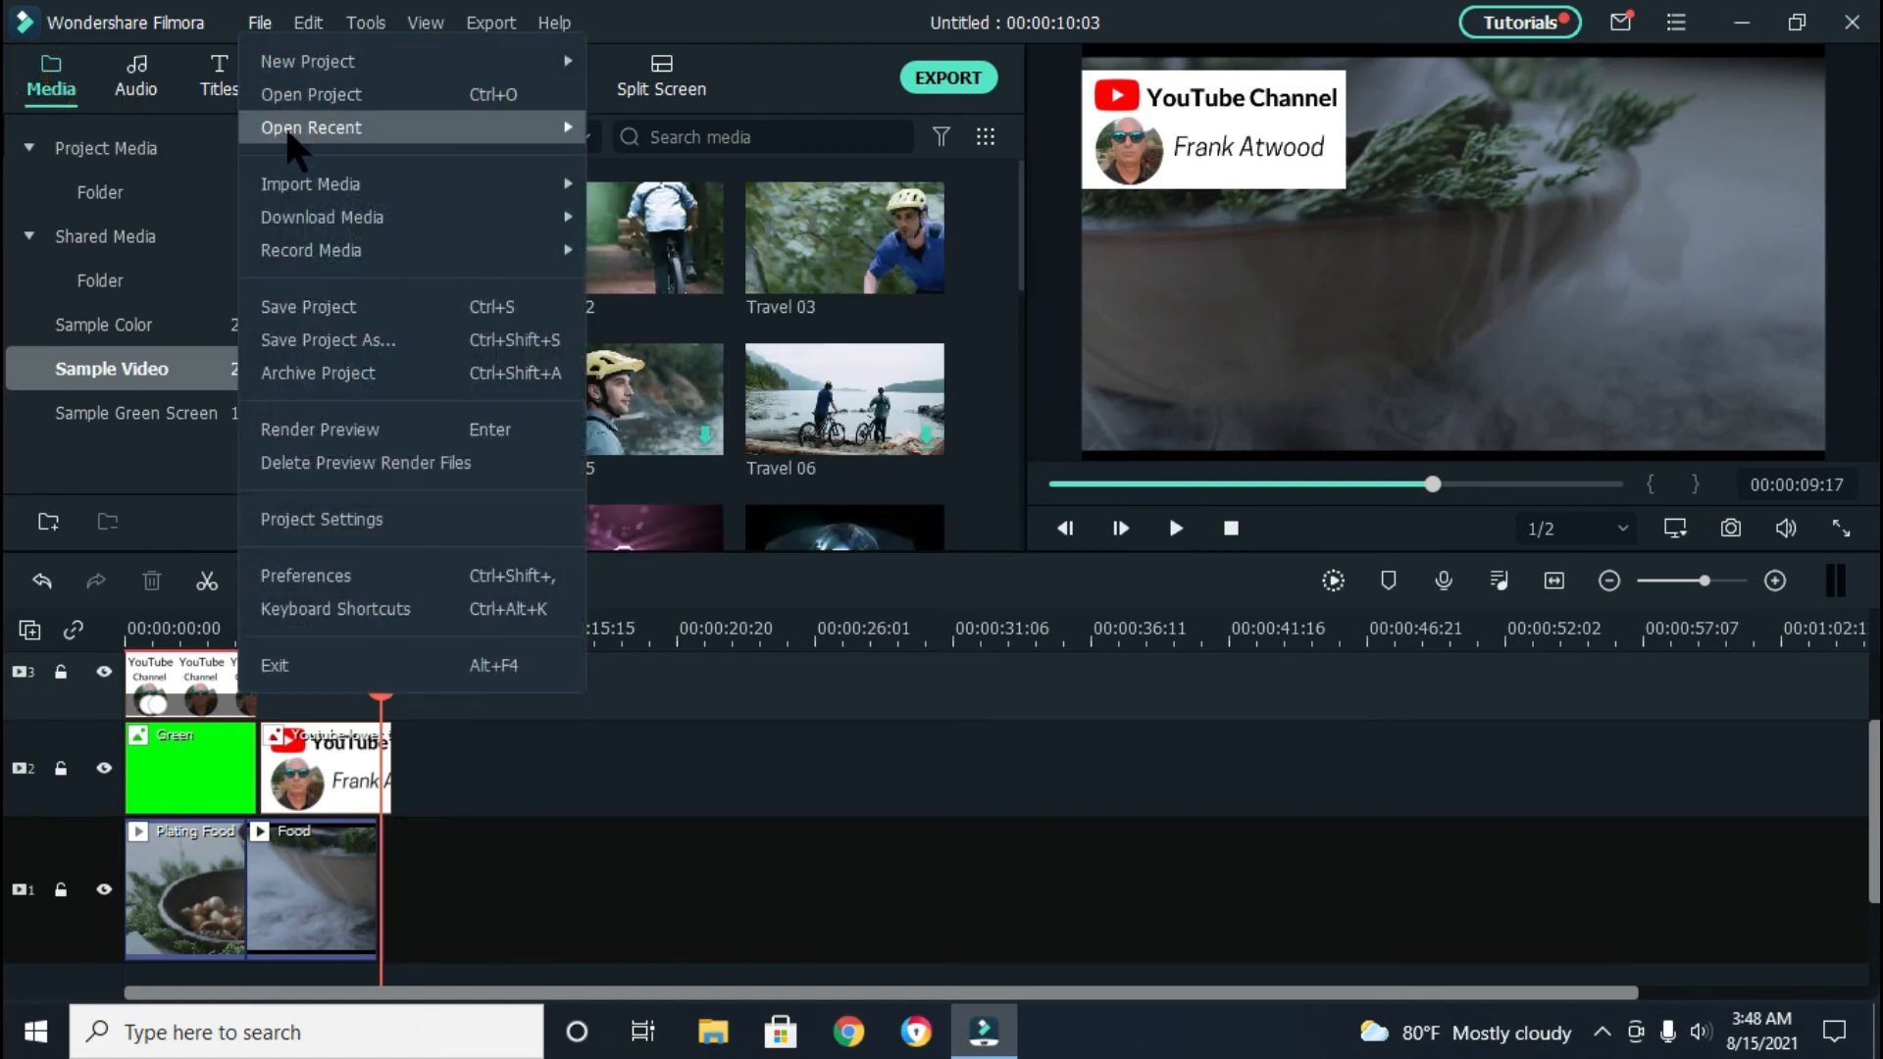
mouse_move(339, 196)
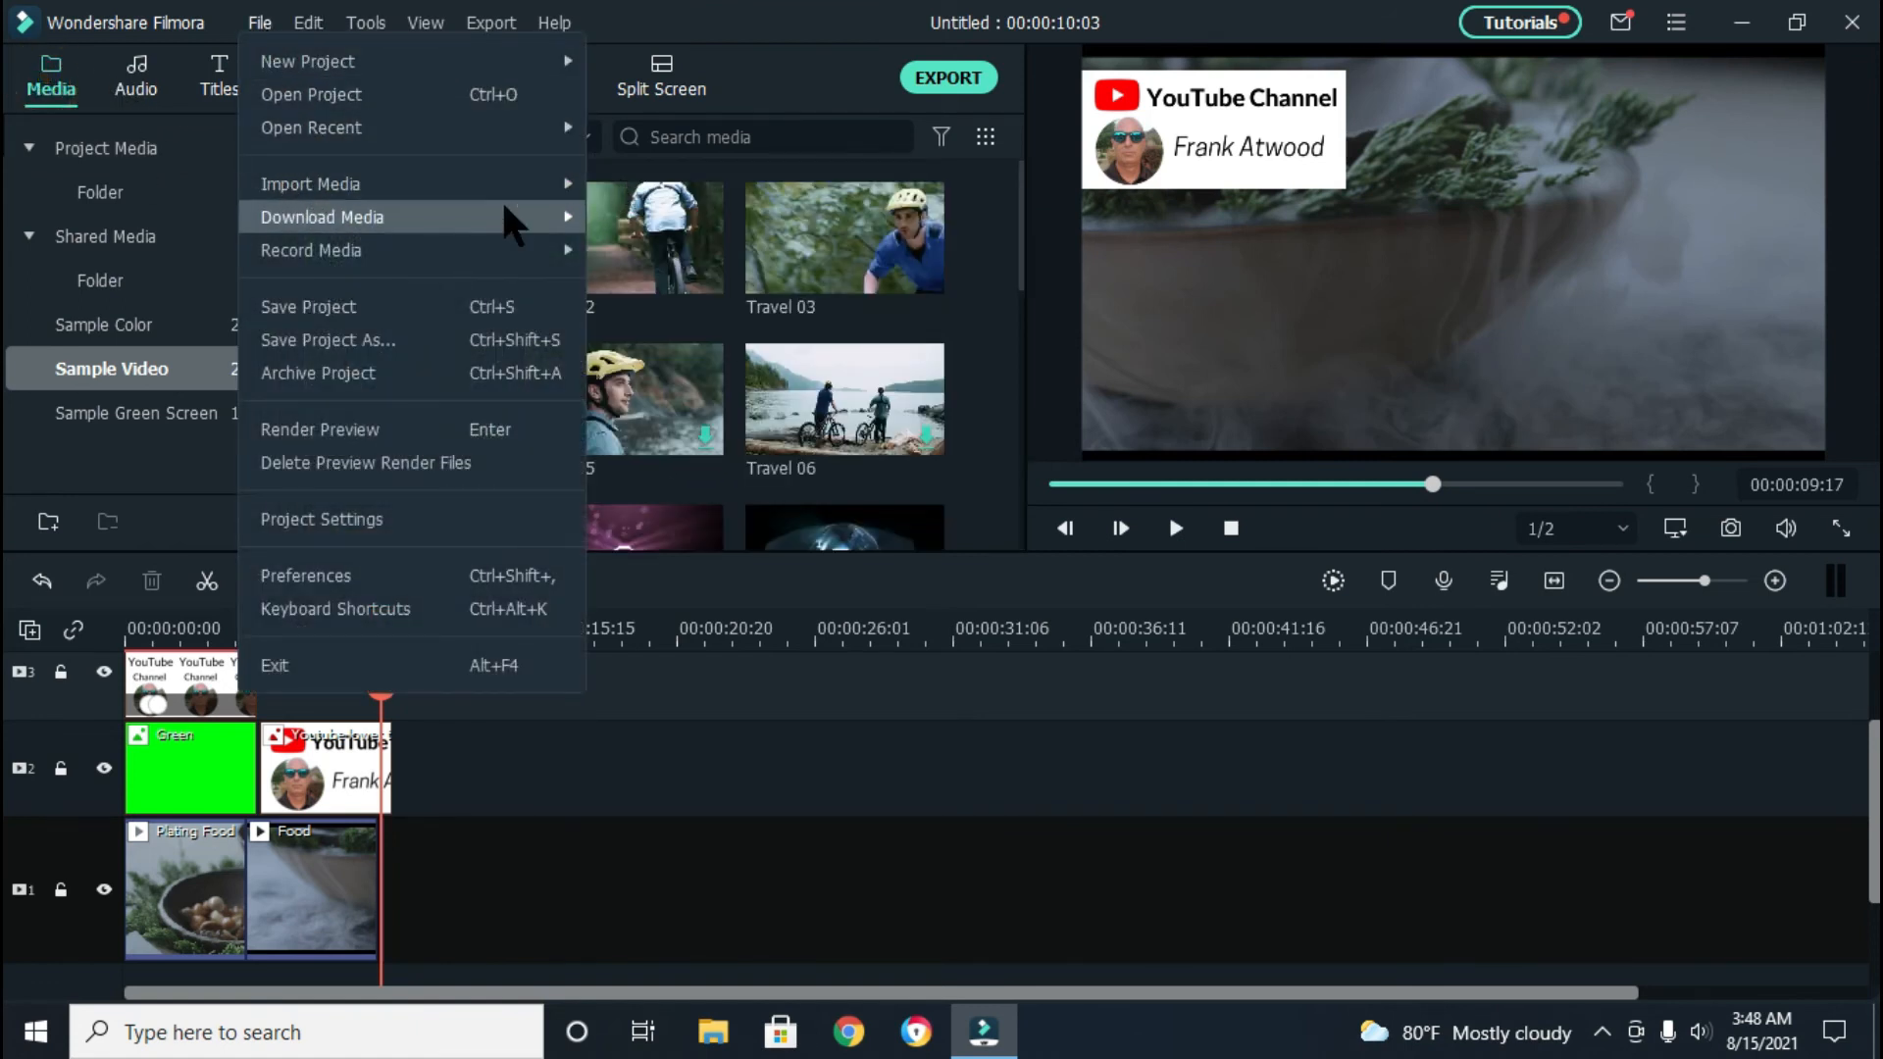
mouse_move(539, 187)
click(627, 196)
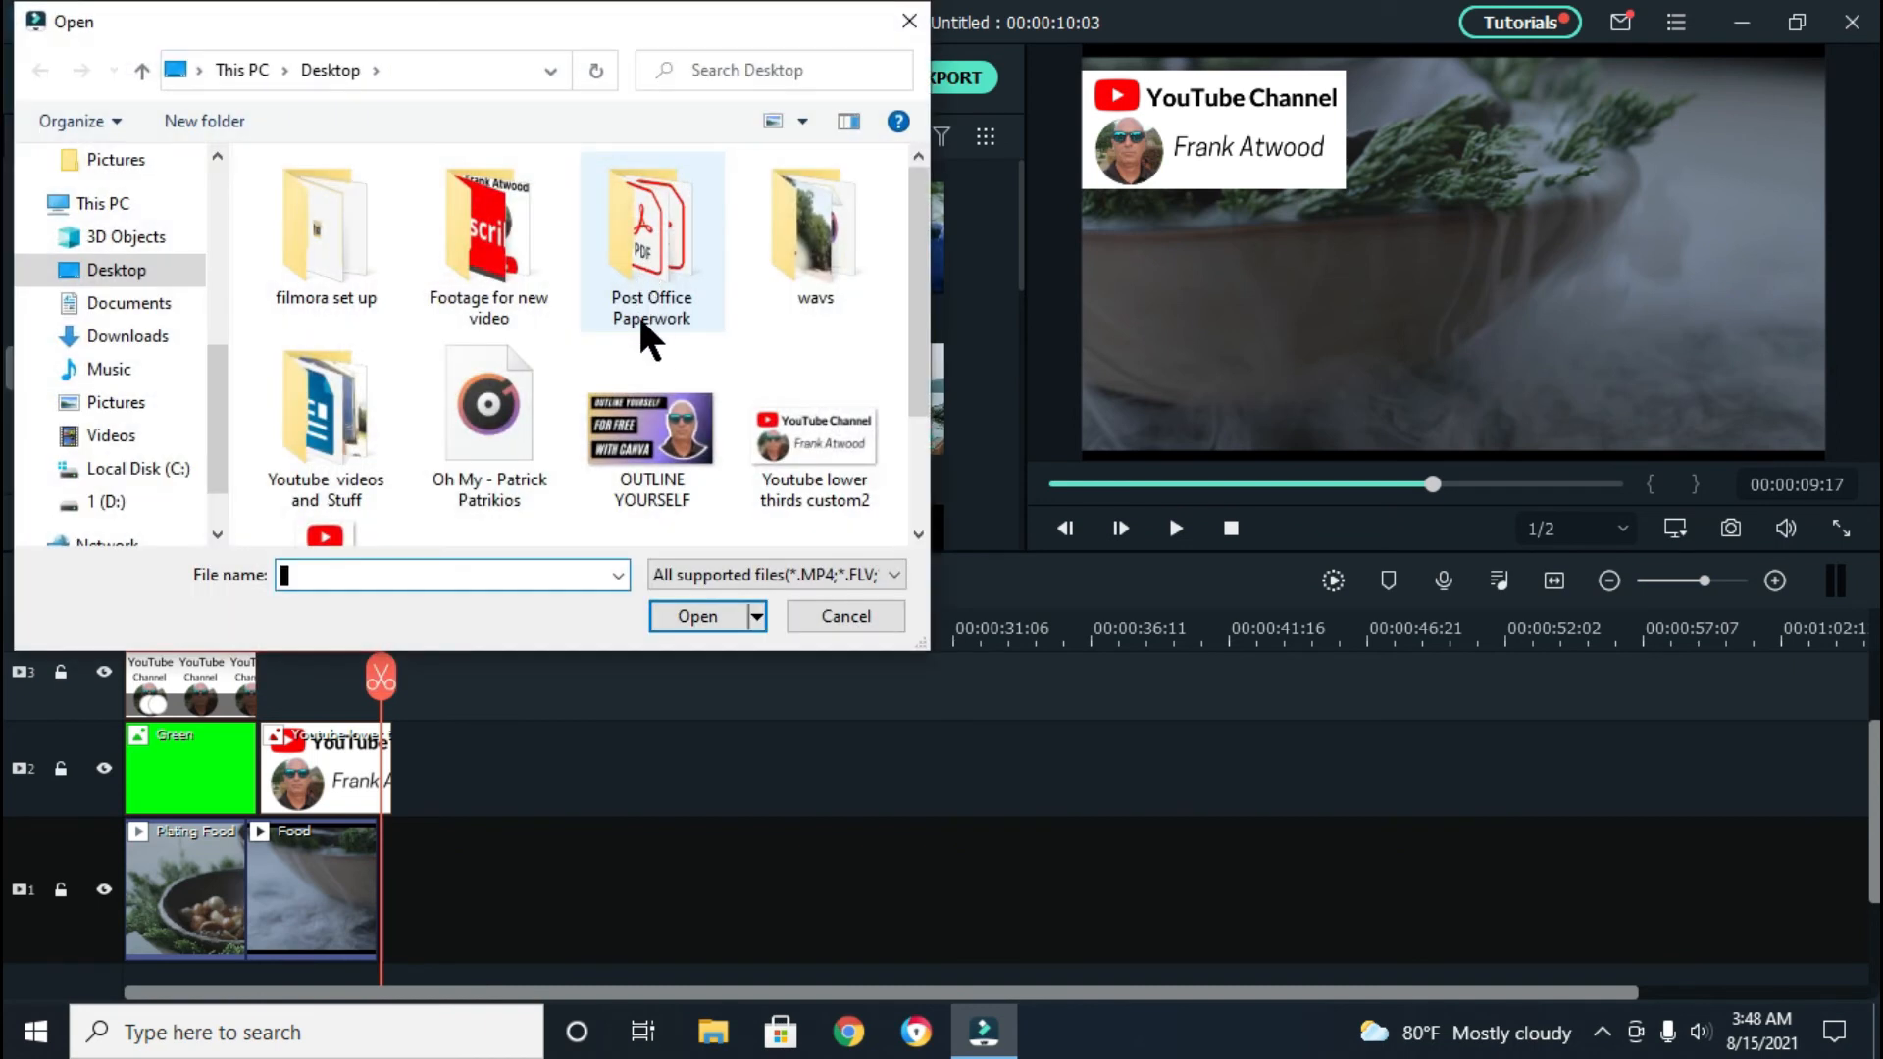
double_click(516, 273)
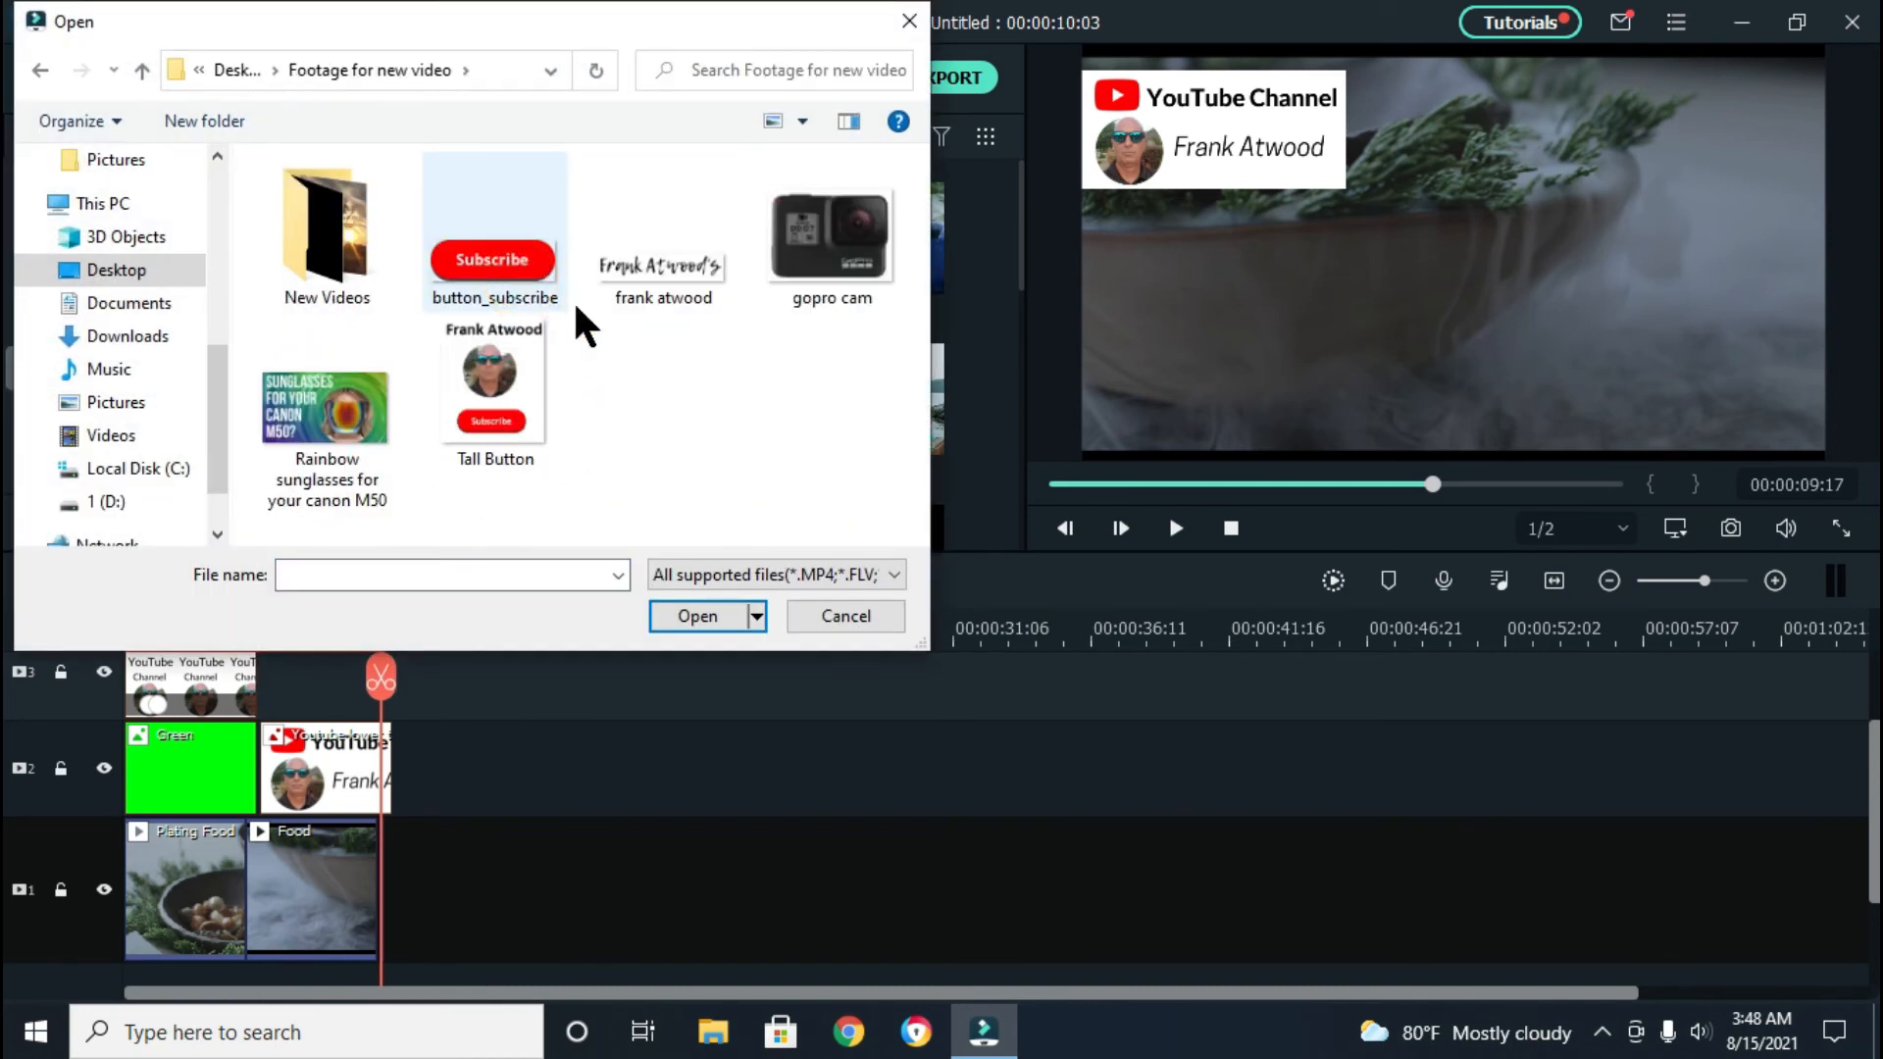
click(314, 235)
double_click(297, 221)
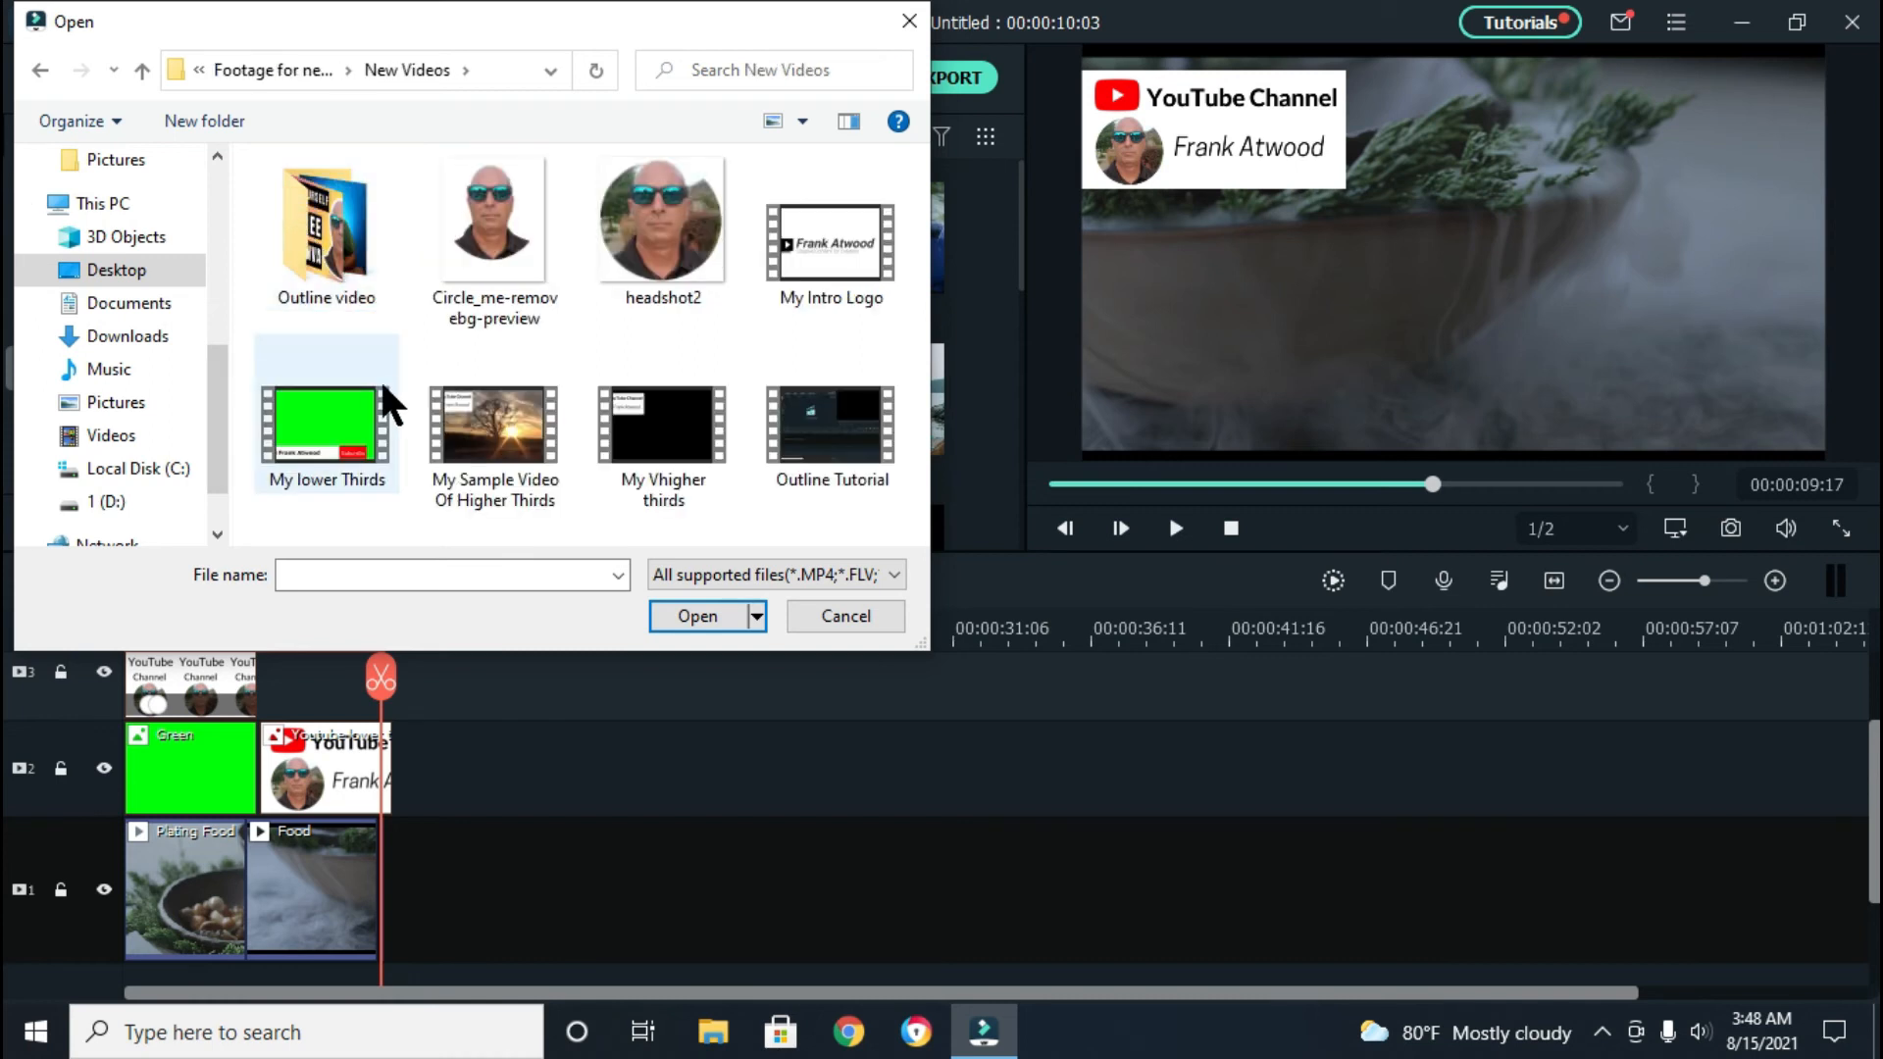
click(486, 430)
click(712, 618)
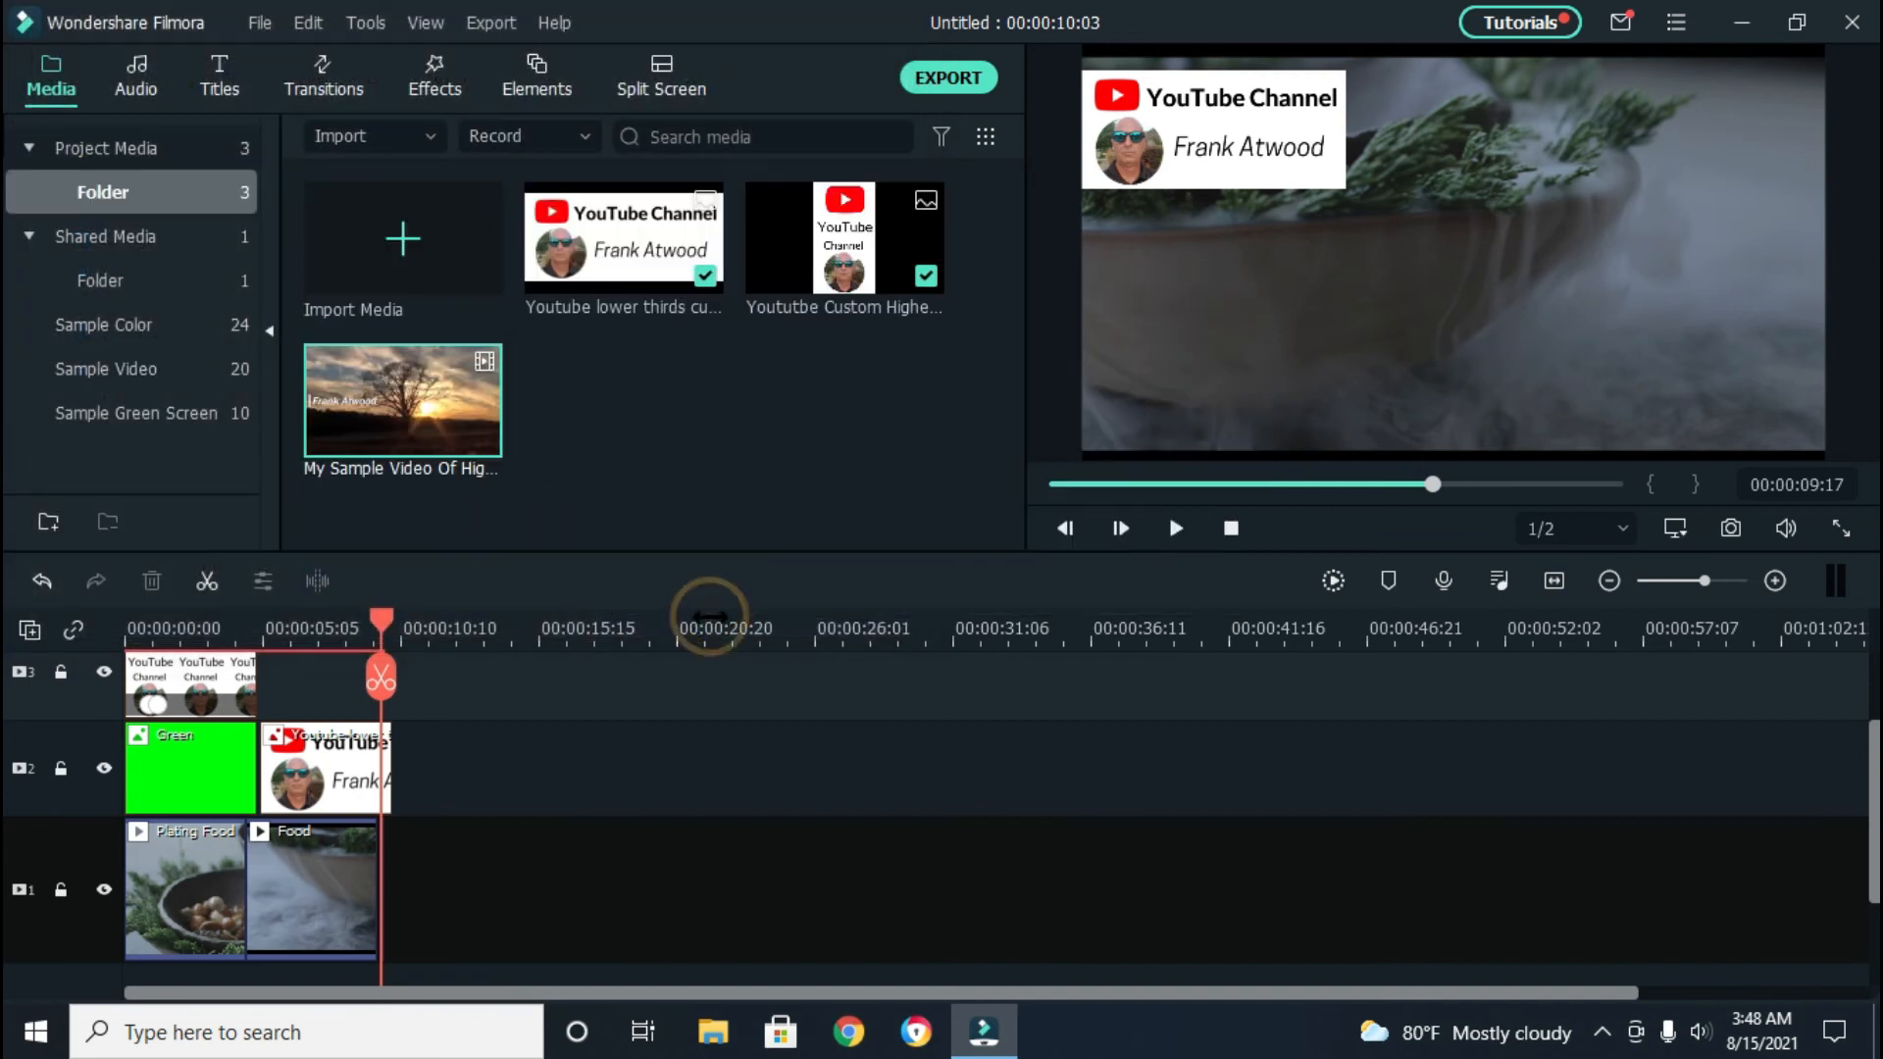
drag(441, 412, 391, 902)
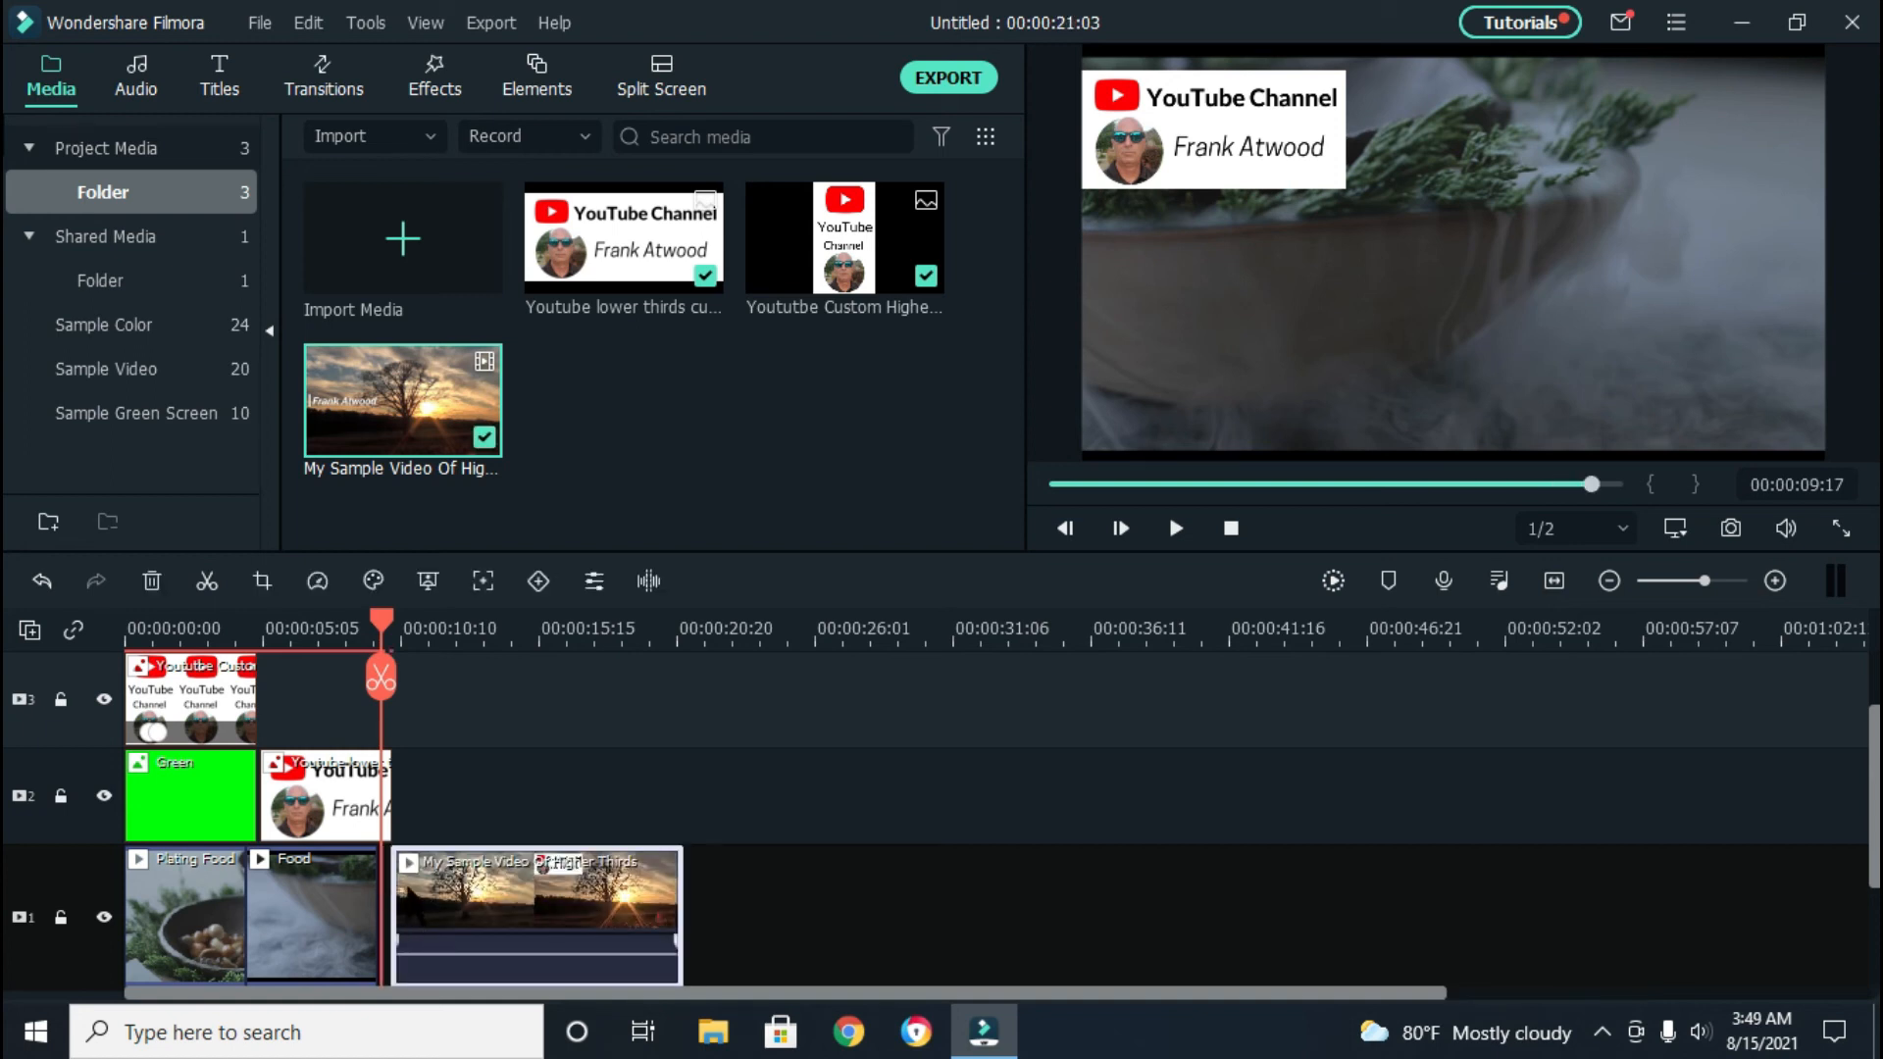
Detach the audio from the My Sample Video Of Higher Thirds clip and delete the detached audio
right_click(437, 956)
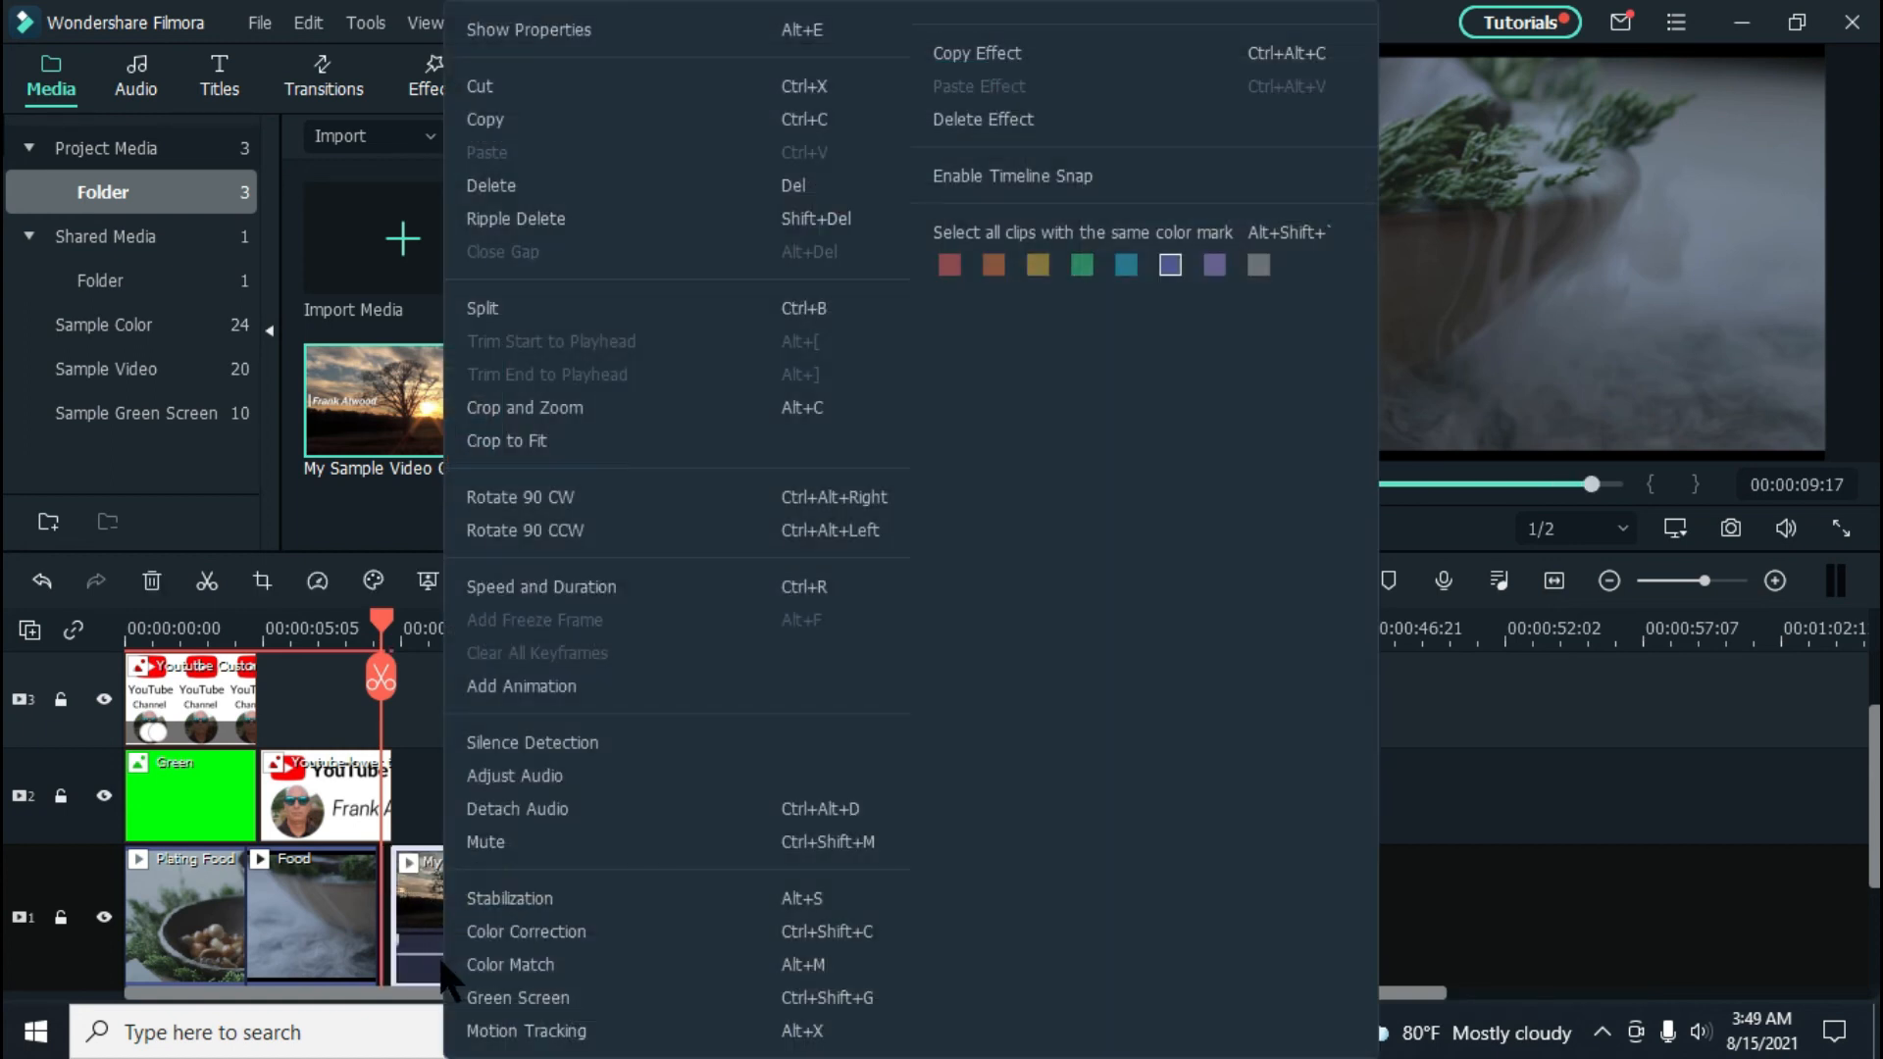
click(540, 812)
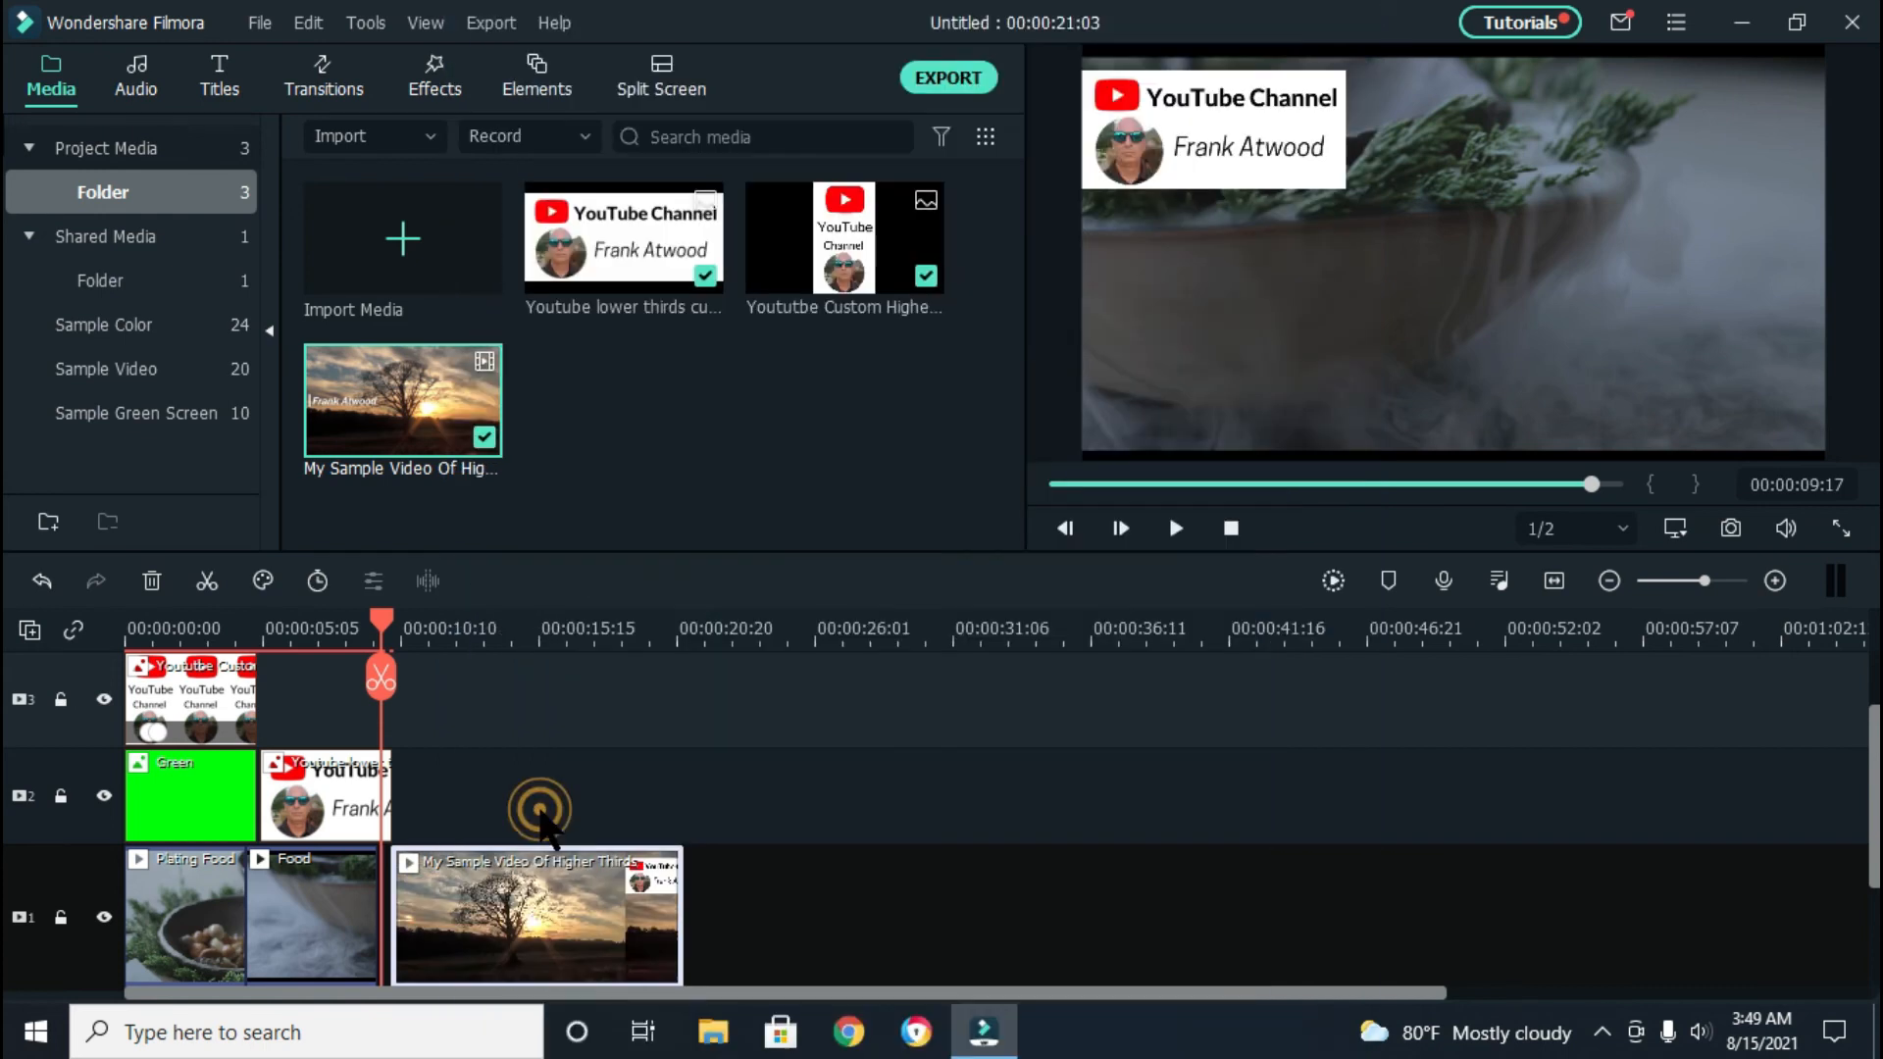
click(584, 953)
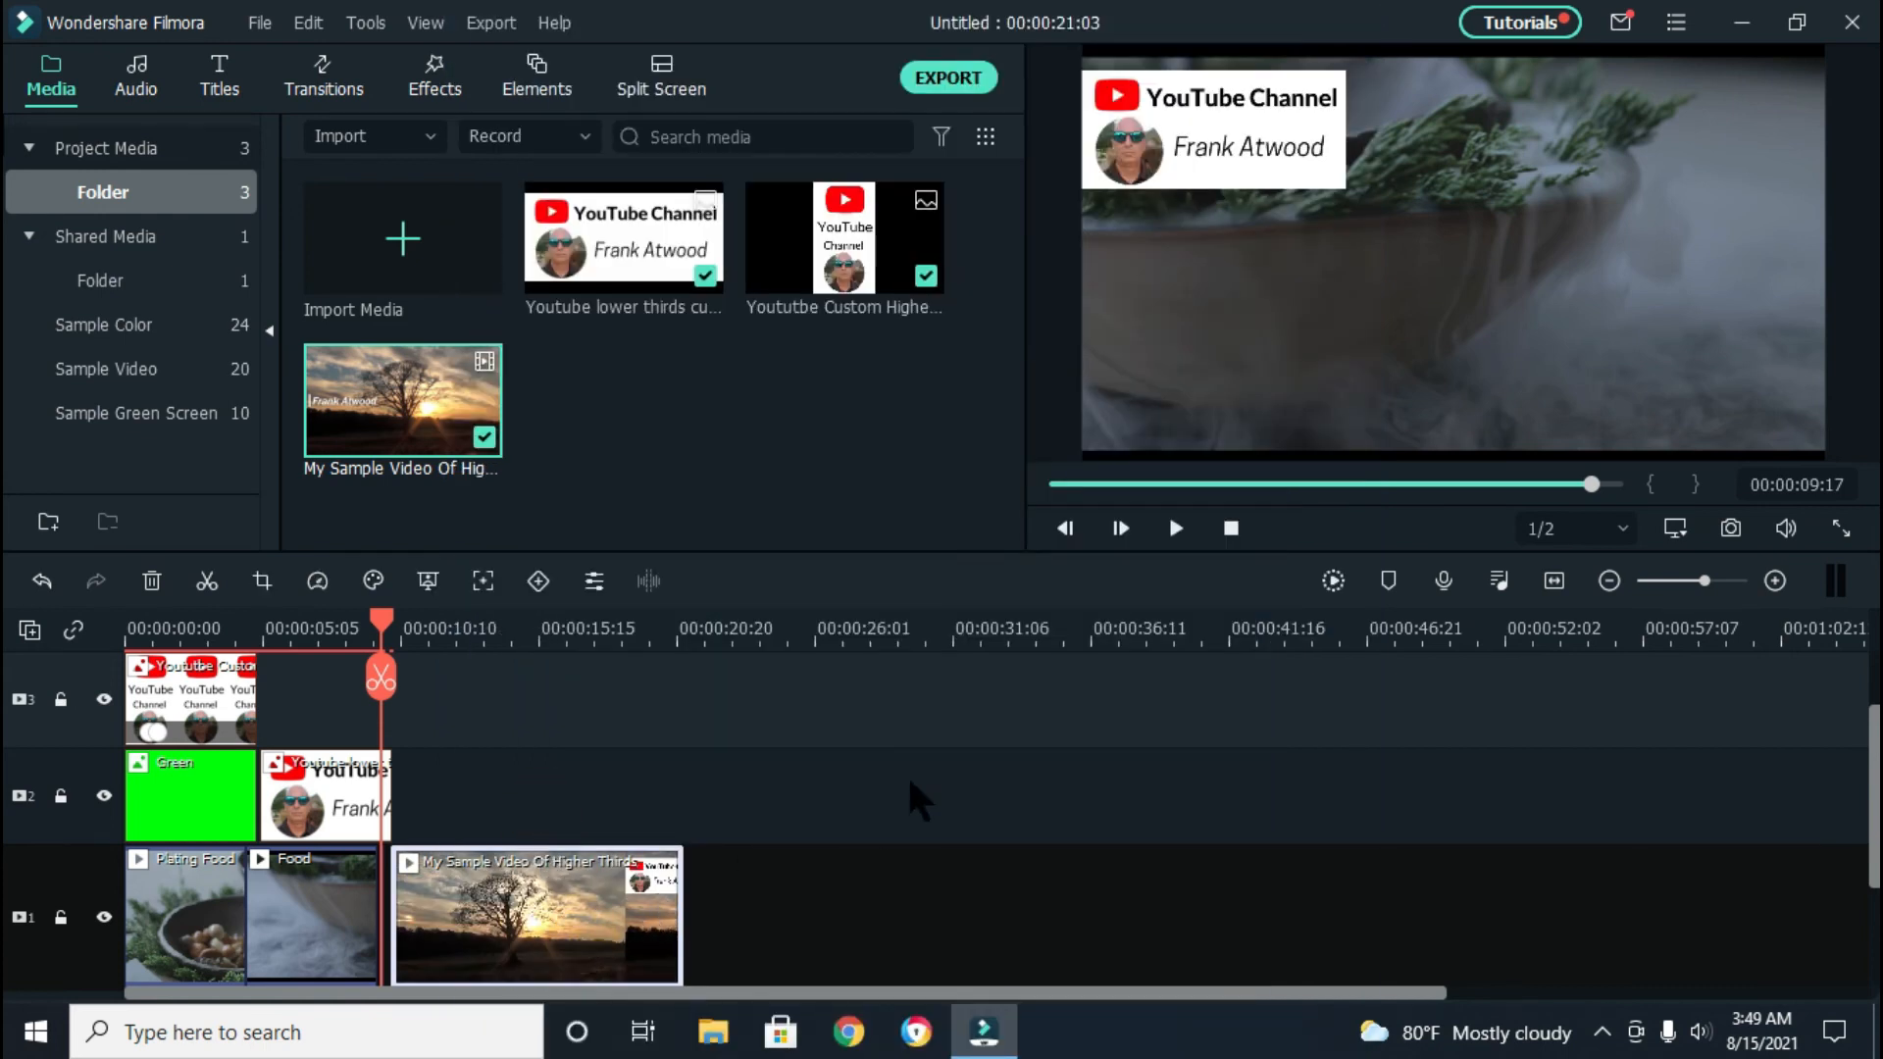
scroll(908, 774, down, 1)
click(857, 824)
click(602, 950)
right_click(602, 950)
click(1154, 887)
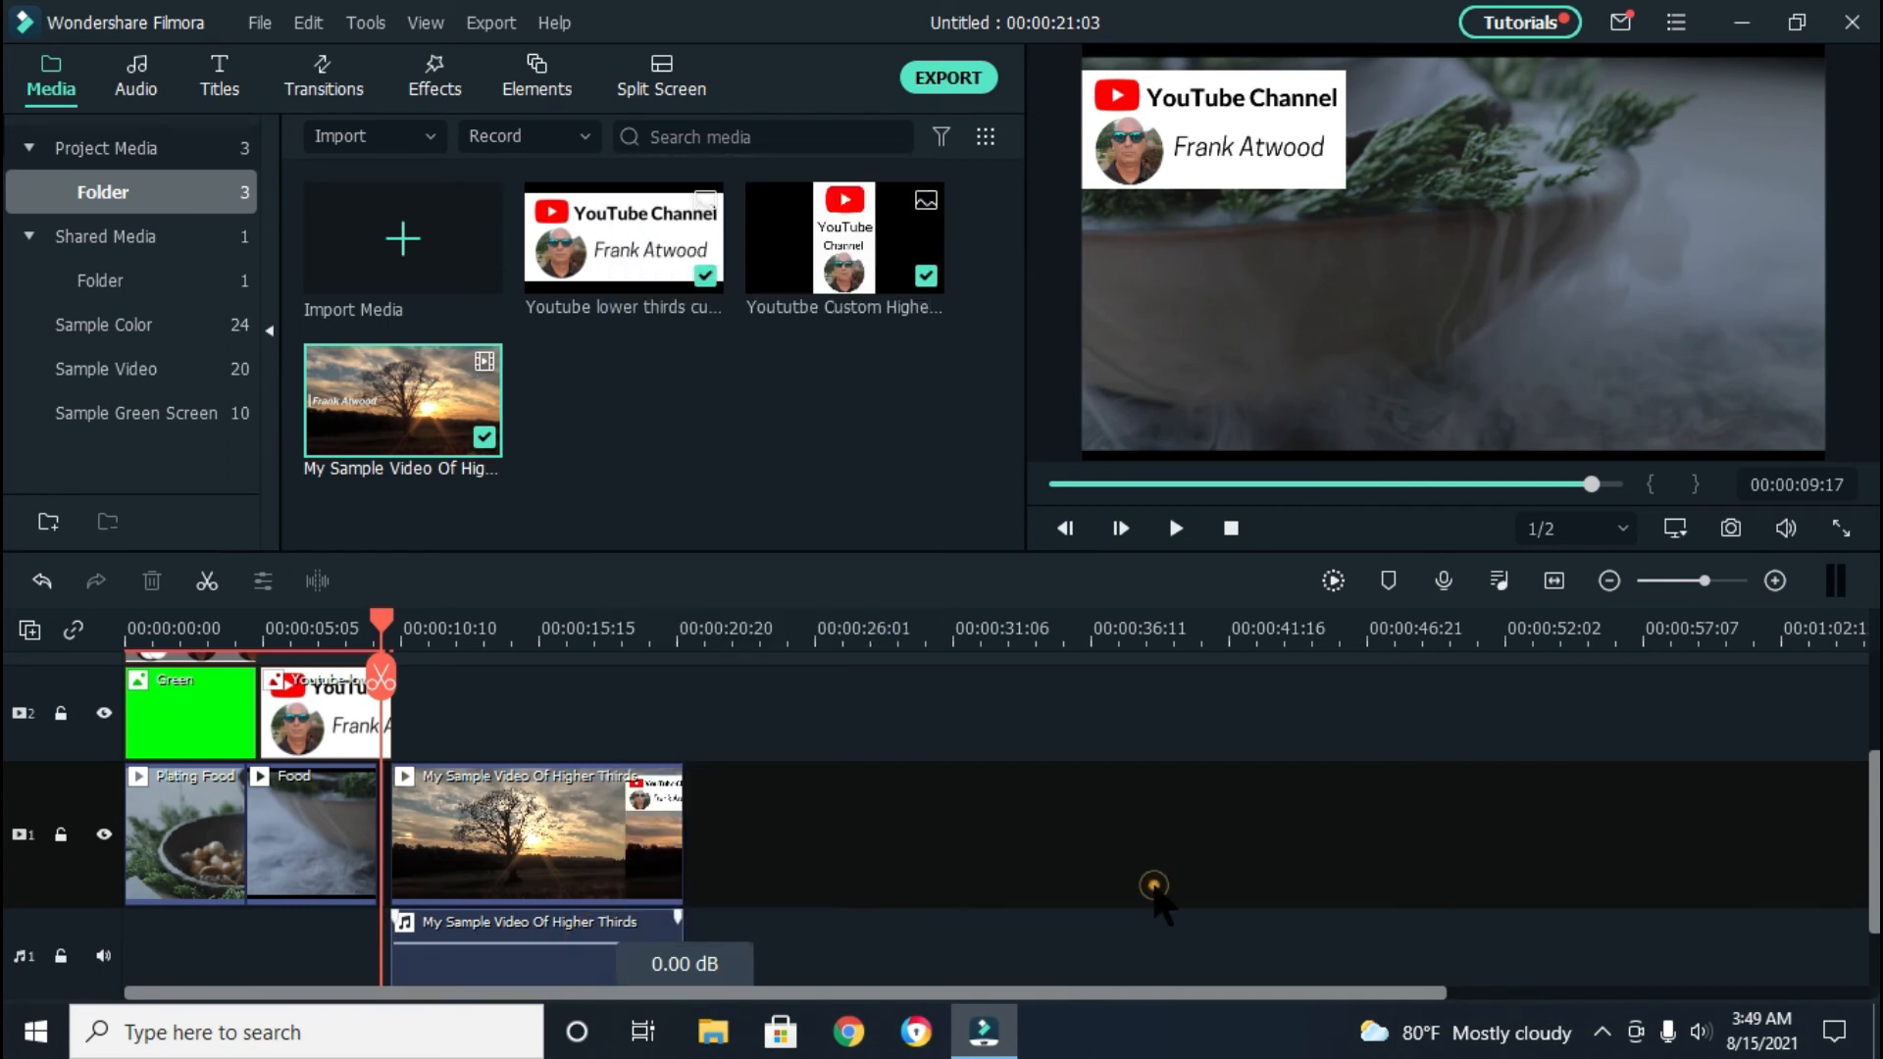
click(653, 959)
key(Delete)
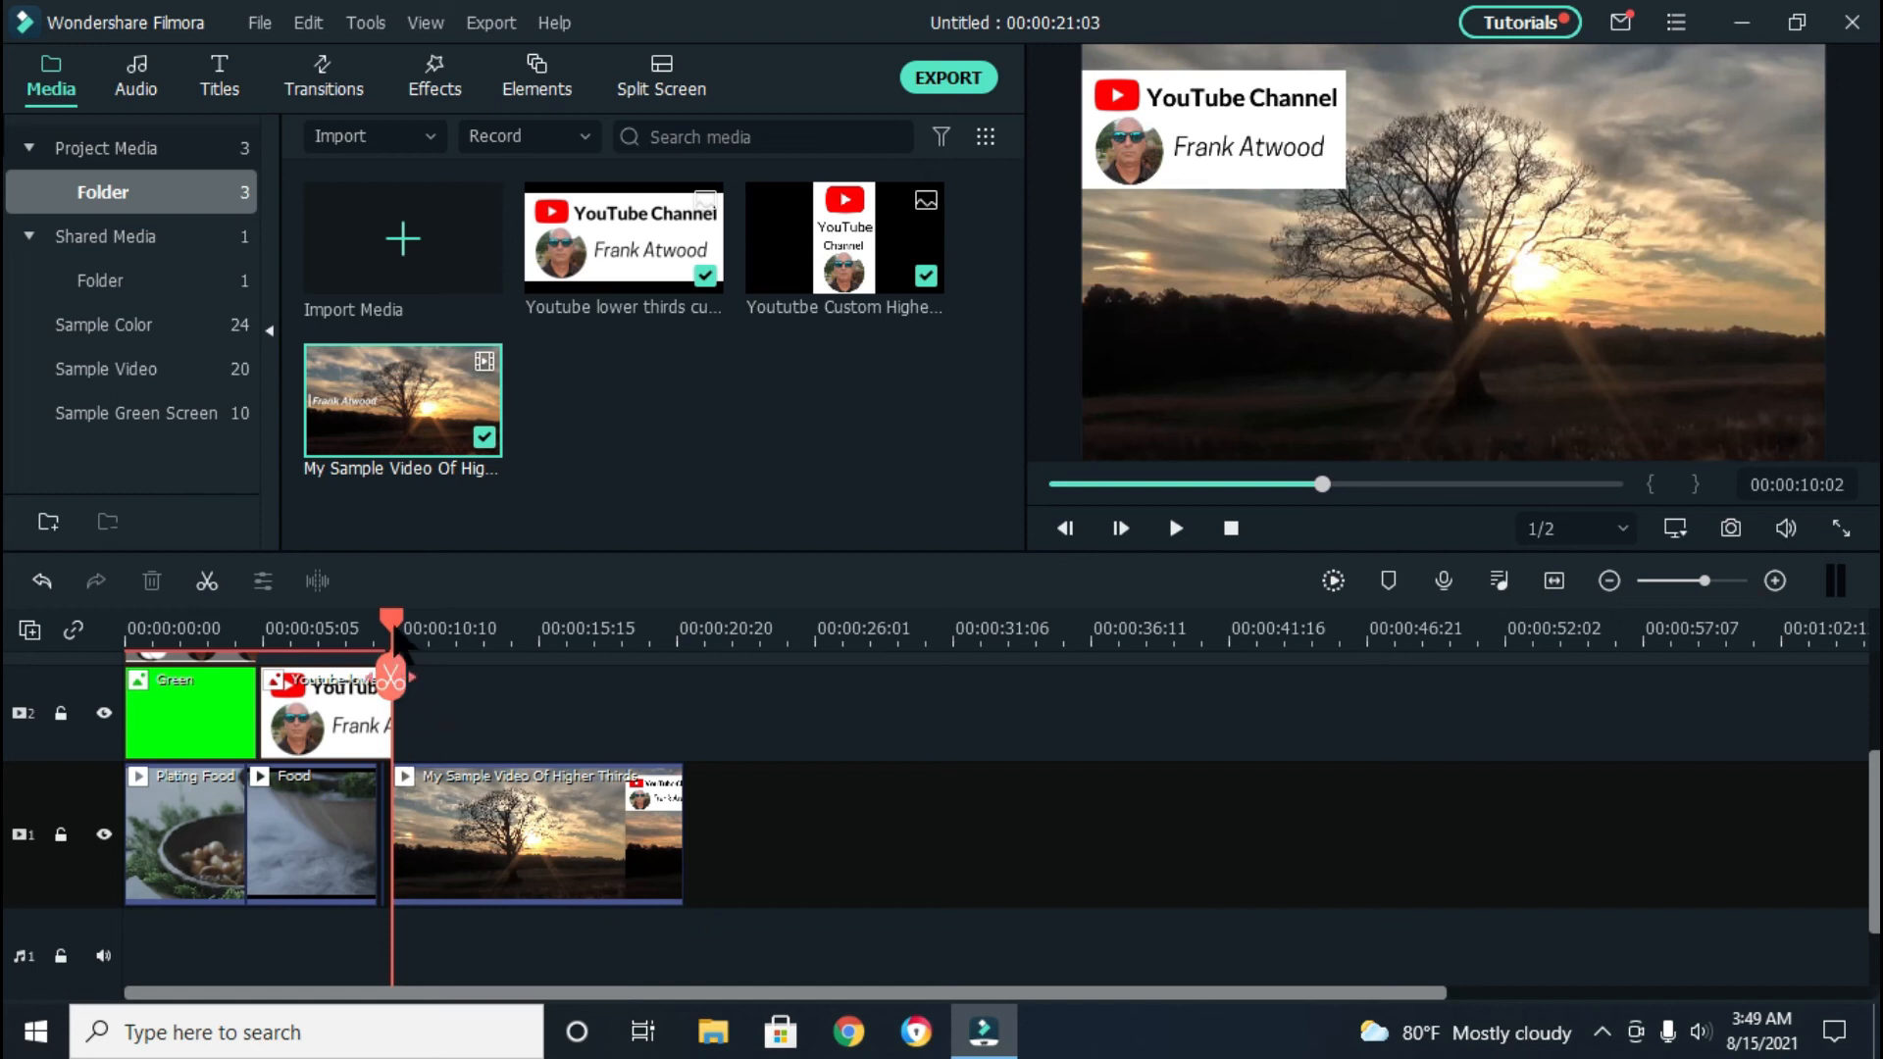
Remove the gap on track 1 between the Food clip and the My Sample Video Of Higher Thirds clip
drag(392, 622, 363, 622)
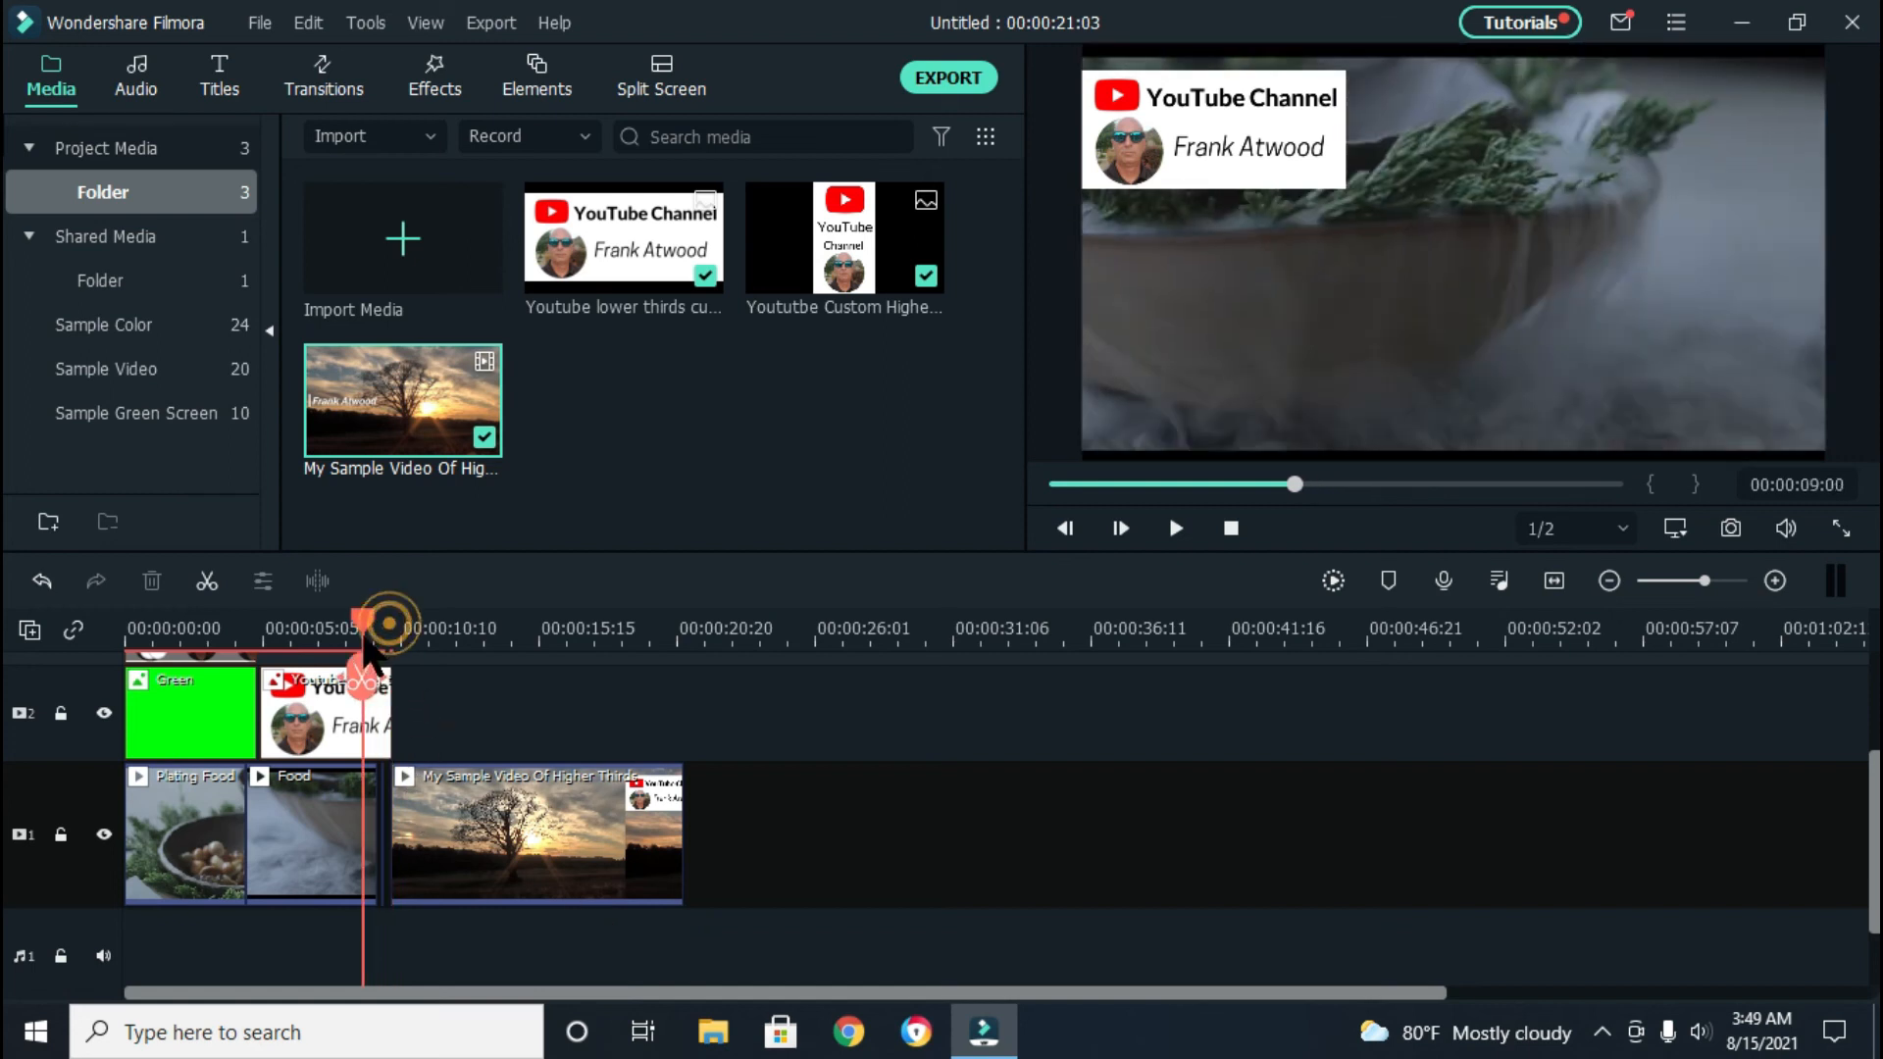
click(385, 817)
key(Delete)
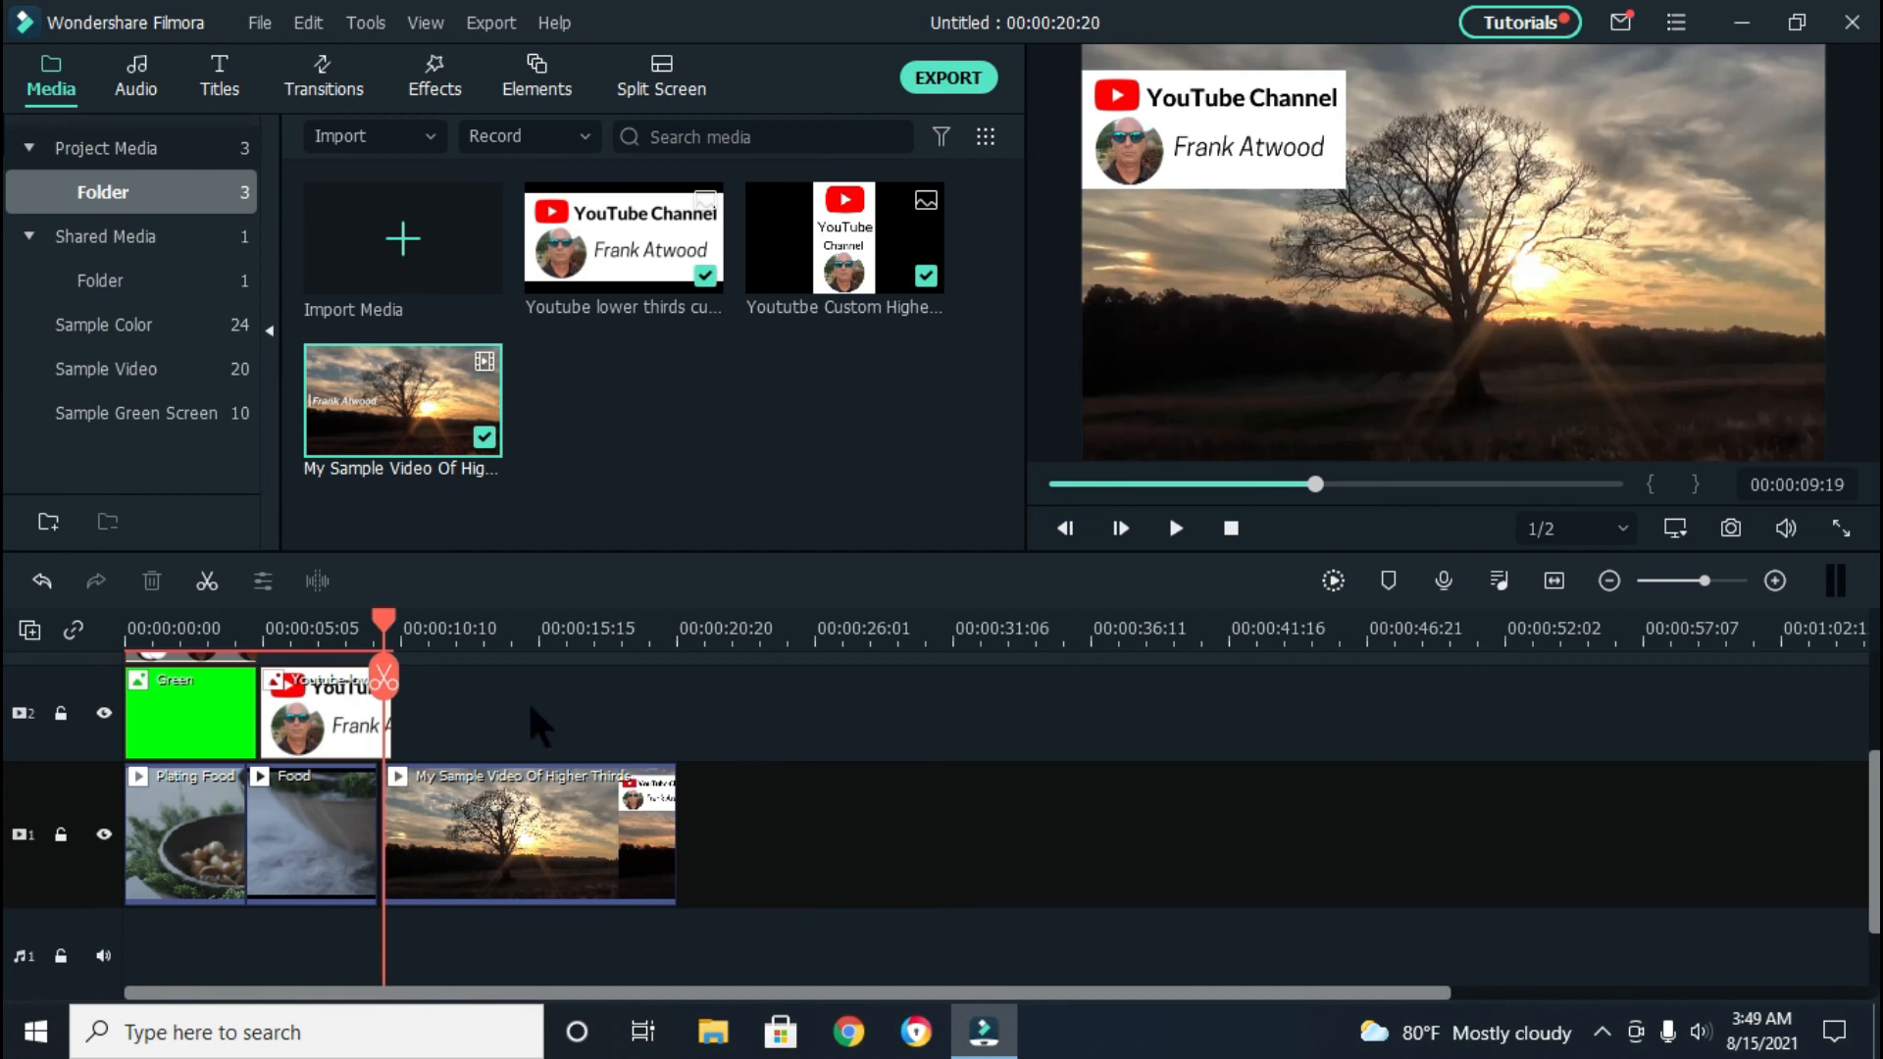
Return the playhead to the start and play the whole timeline in full screen
click(381, 627)
drag(380, 627, 119, 655)
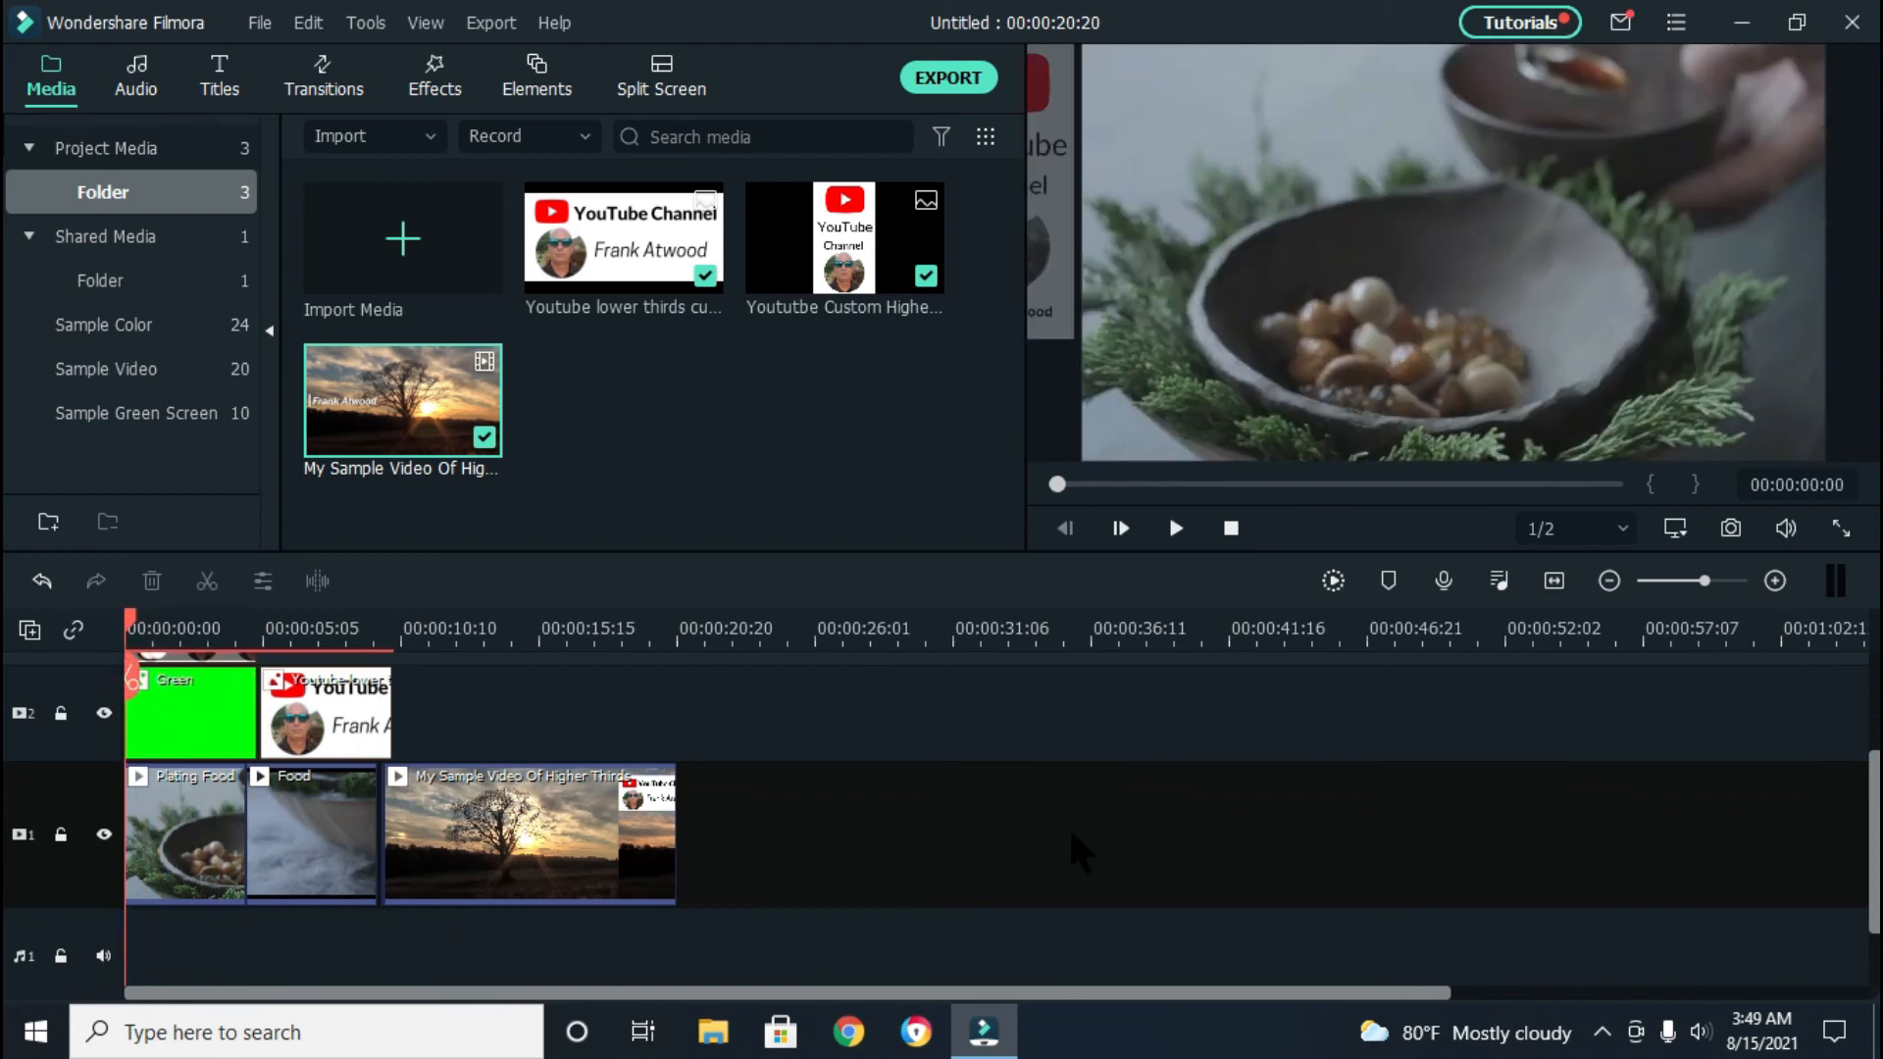
click(1841, 529)
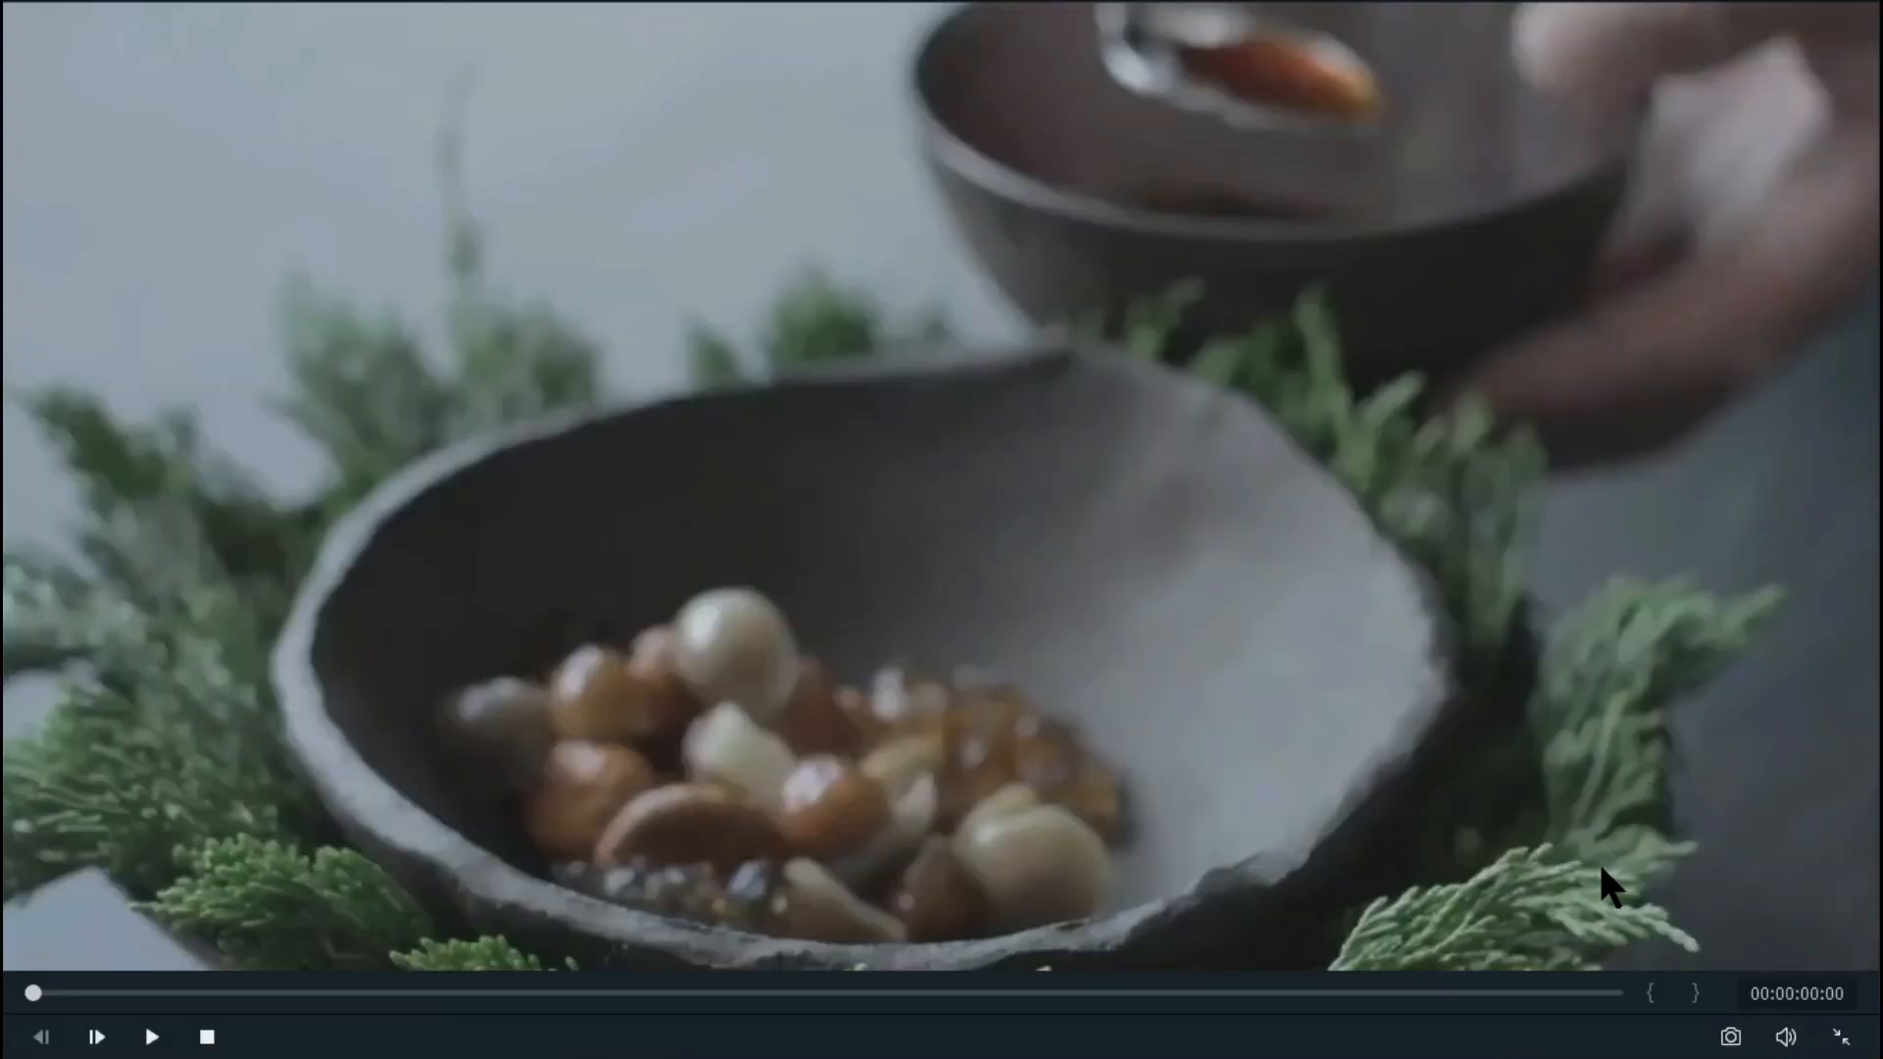
key(space)
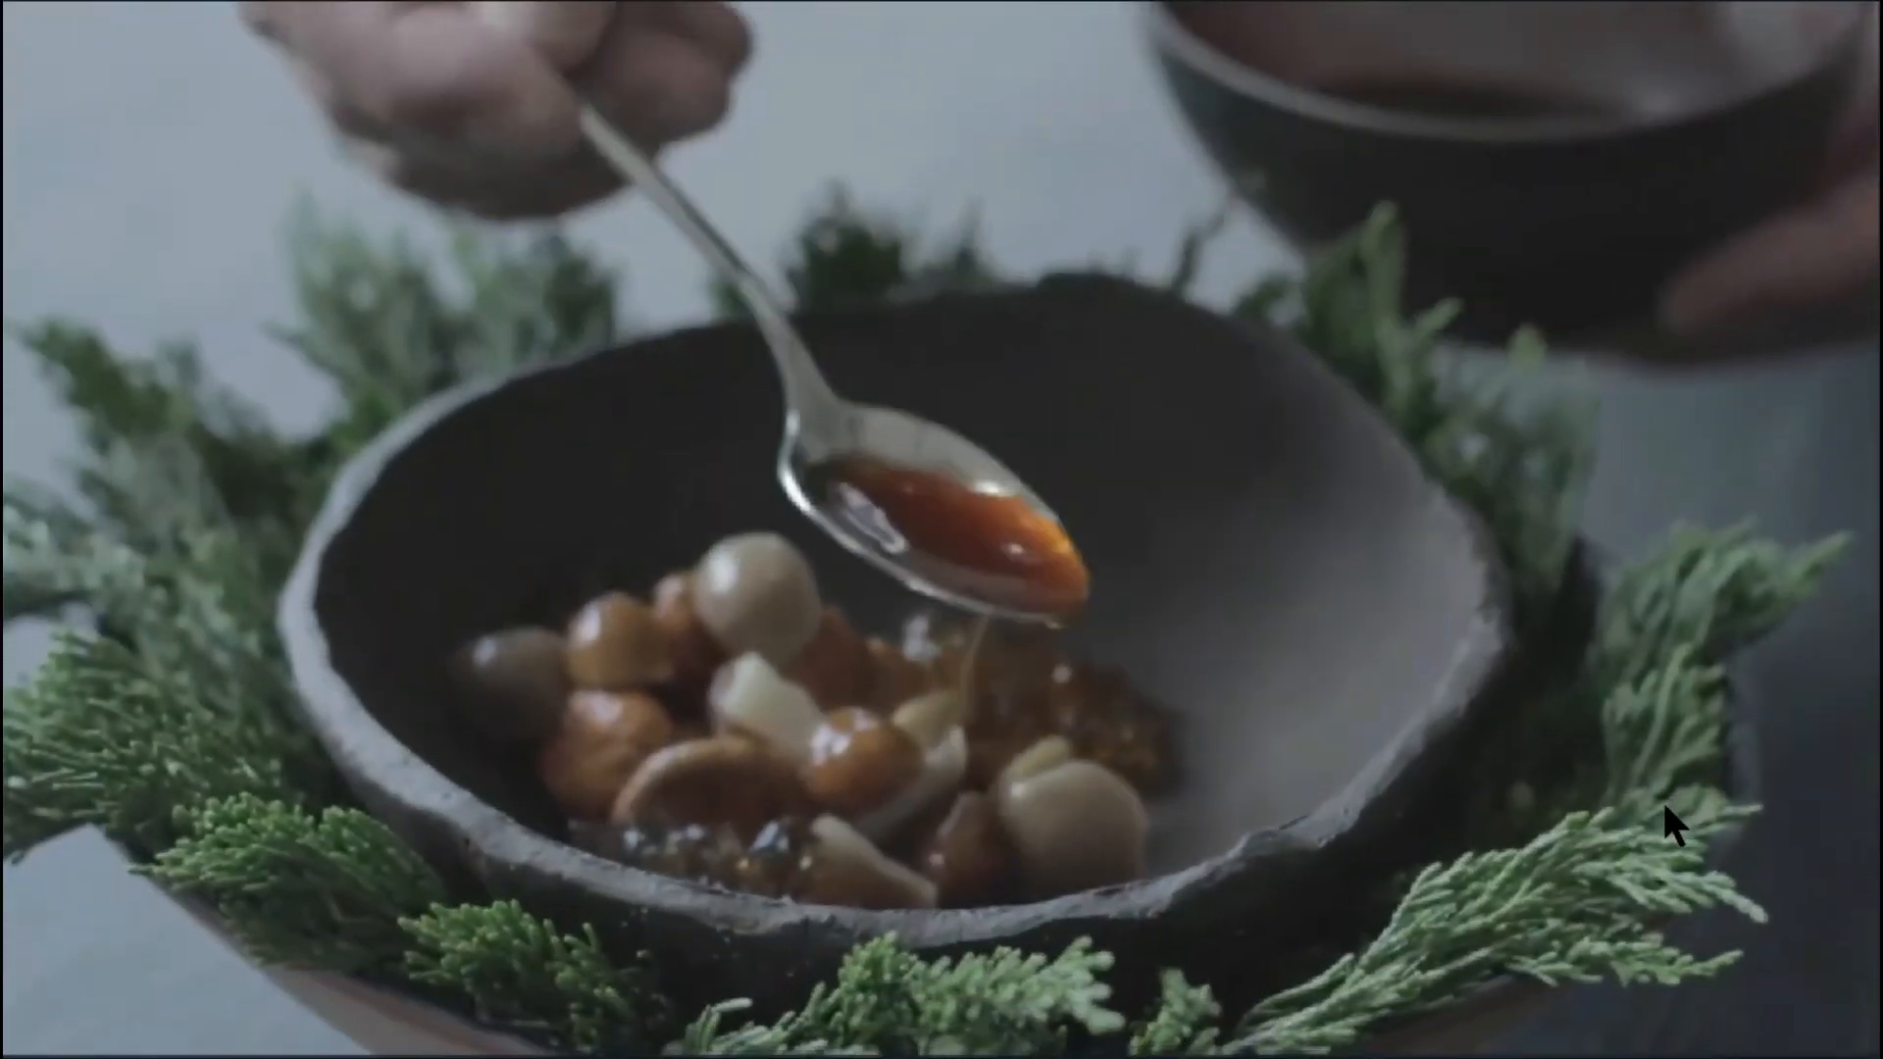